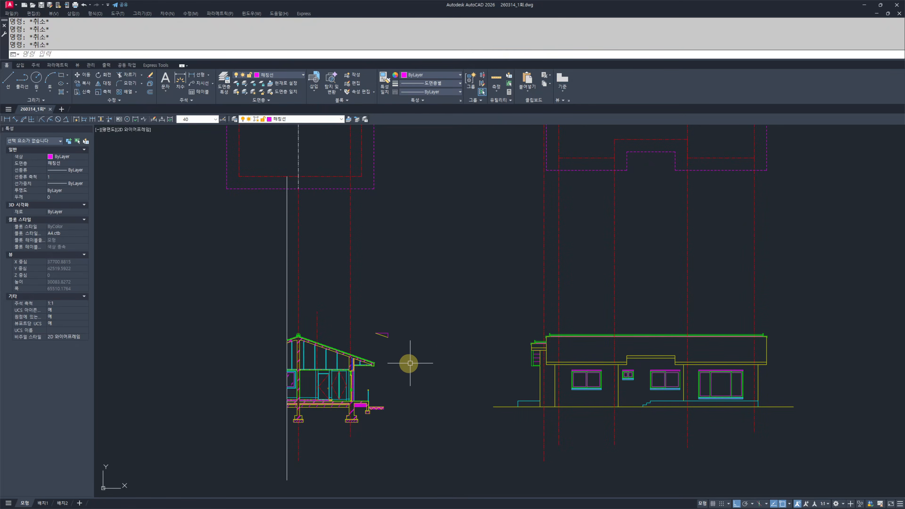
- Draw a diagonal line on the front elevation from the lowest porch step's upper corner to the edge of the landing
{"action": "middle_click_drag", "start_coordinate": [443, 420], "coordinate": [465, 382]}
{"action": "scroll", "coordinate": [465, 383], "scroll_direction": "up", "scroll_amount": 5}
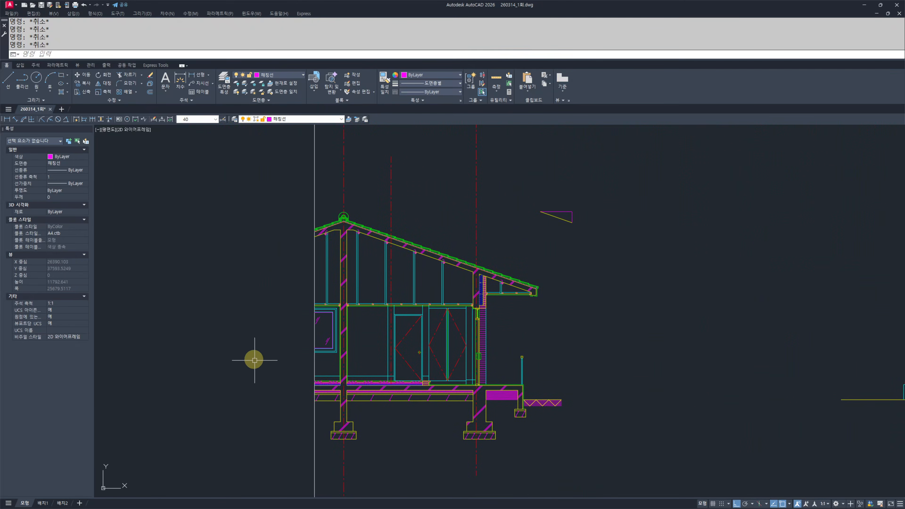
{"action": "middle_click_drag", "start_coordinate": [724, 351], "coordinate": [143, 358]}
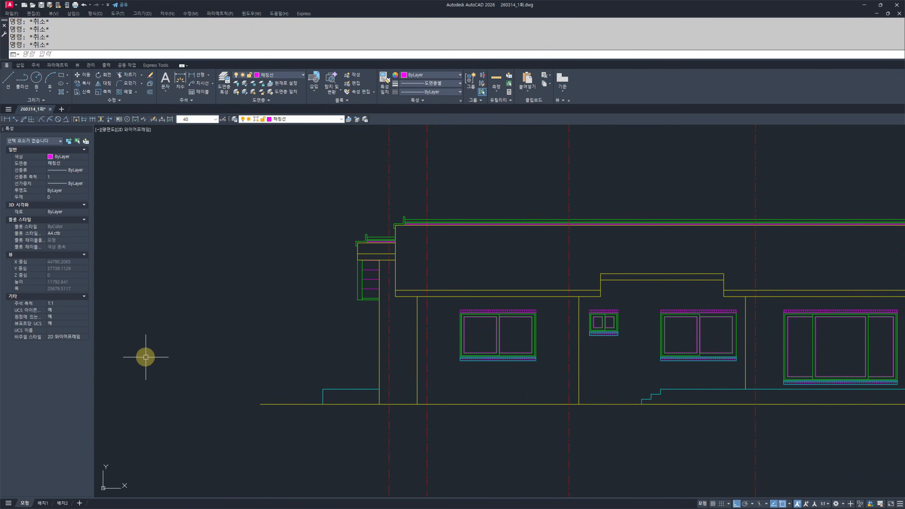
{"action": "middle_click_drag", "start_coordinate": [398, 357], "coordinate": [273, 357]}
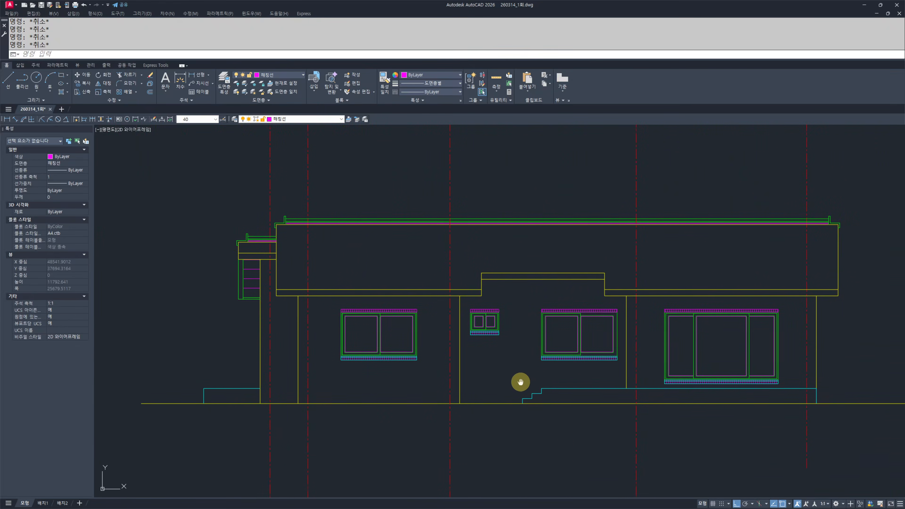
{"action": "middle_click_drag", "start_coordinate": [521, 378], "coordinate": [510, 397]}
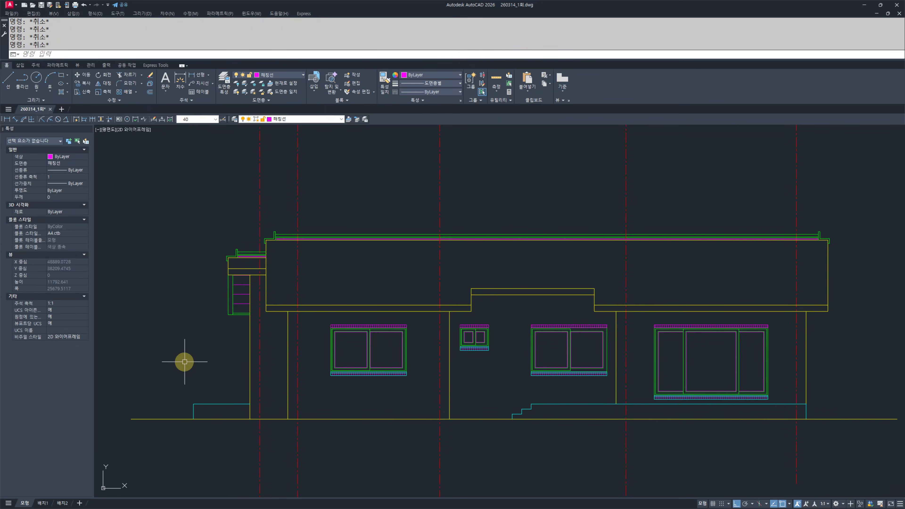
{"action": "scroll", "coordinate": [519, 423], "scroll_direction": "up", "scroll_amount": 3}
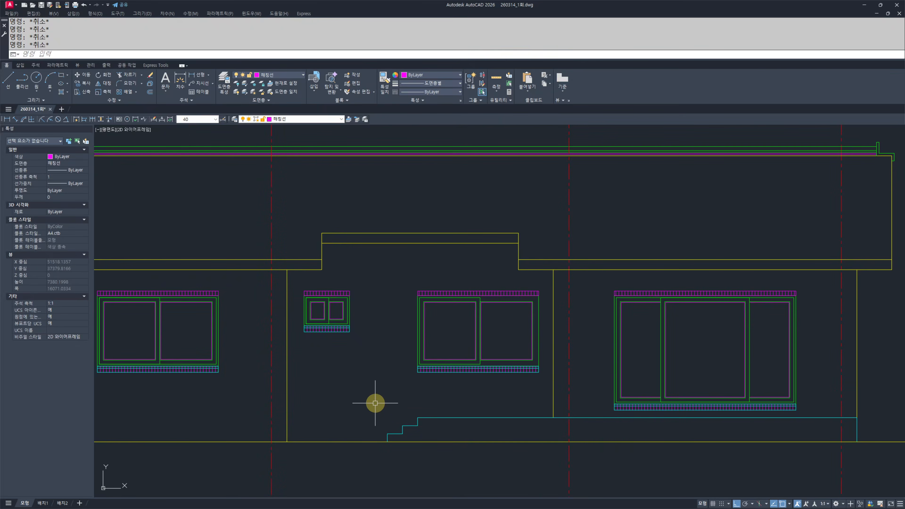
{"action": "scroll", "coordinate": [388, 405], "scroll_direction": "up", "scroll_amount": 4}
{"action": "type", "text": "l"}
{"action": "key", "text": "Return"}
{"action": "left_click", "coordinate": [397, 431]}
{"action": "left_click", "coordinate": [471, 380]}
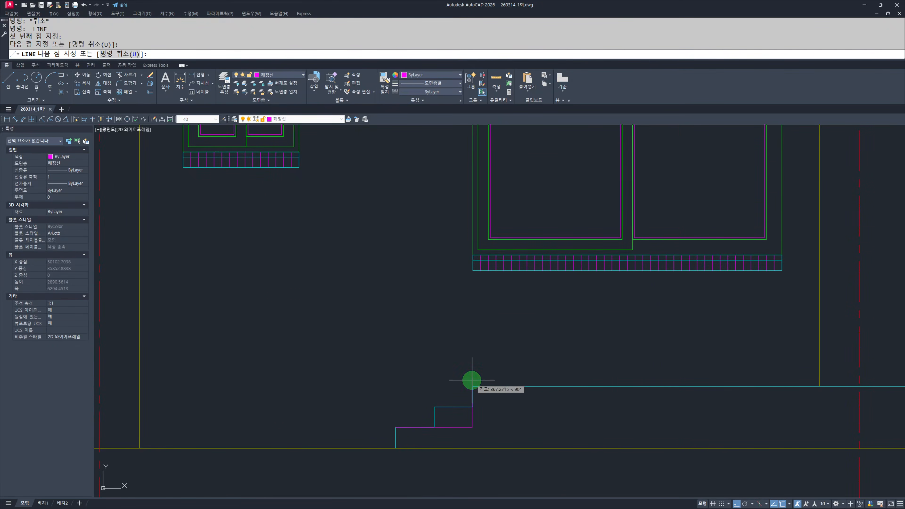
{"action": "key", "text": "ctrl+z"}
{"action": "left_click", "coordinate": [472, 386]}
{"action": "key", "text": "Escape"}
{"action": "key", "text": "Escape"}
- Copy the diagonal stair line and the porch floor line straight up by 900
{"action": "scroll", "coordinate": [474, 395], "scroll_direction": "down", "scroll_amount": 2}
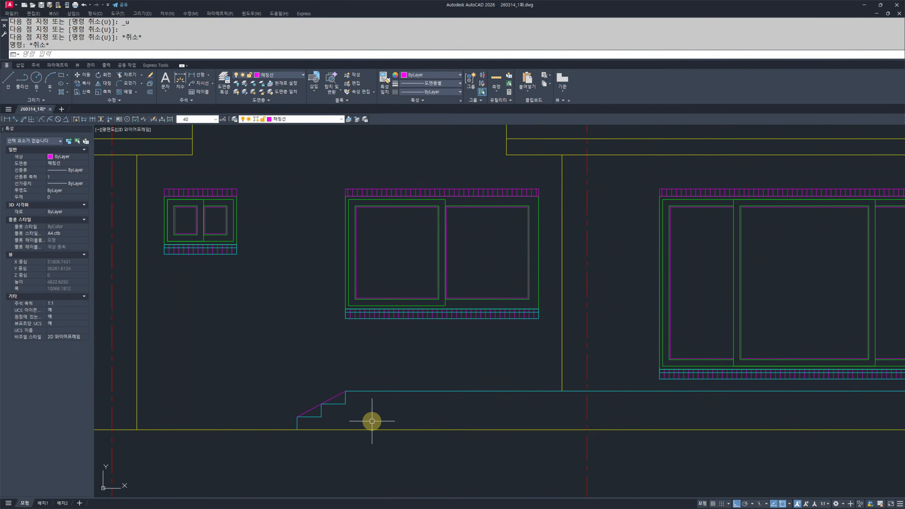
{"action": "middle_click_drag", "start_coordinate": [371, 423], "coordinate": [434, 423]}
{"action": "scroll", "coordinate": [498, 413], "scroll_direction": "up", "scroll_amount": 2}
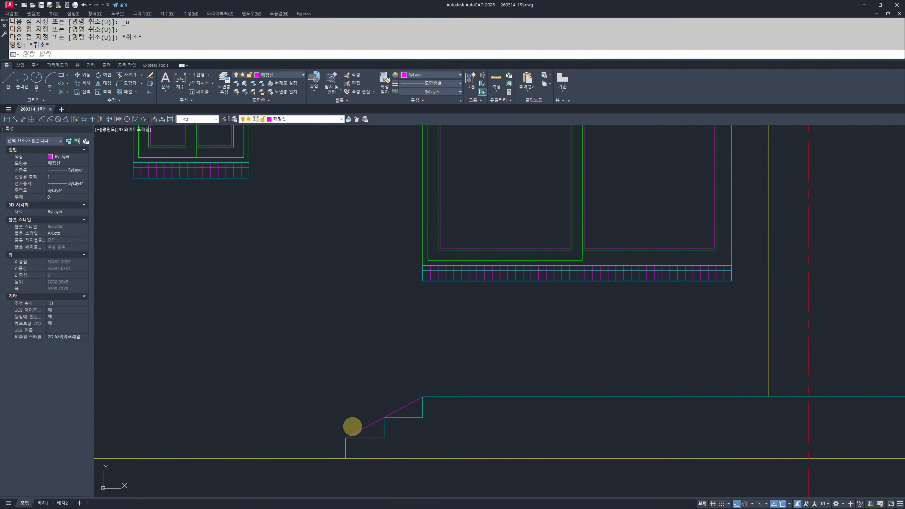
{"action": "key", "text": "Escape"}
{"action": "key", "text": "Escape"}
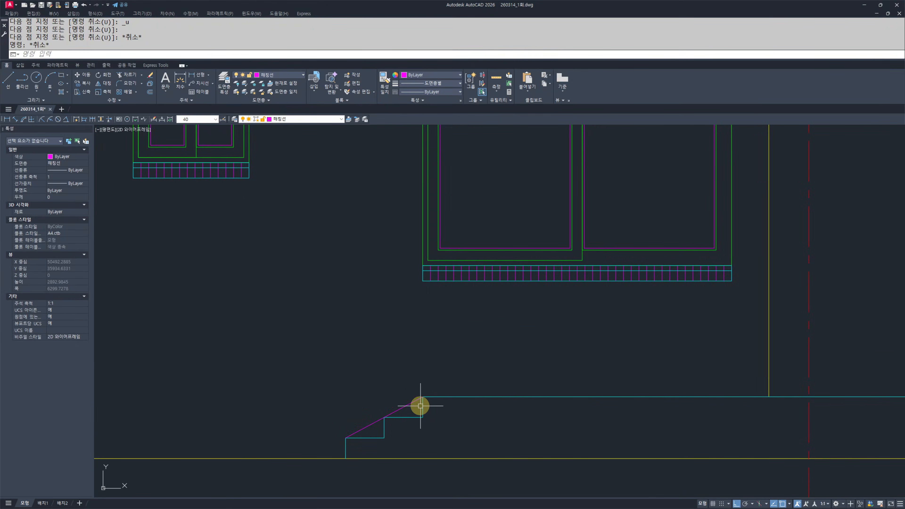
{"action": "left_click", "coordinate": [408, 412]}
{"action": "left_click", "coordinate": [396, 389]}
{"action": "left_click", "coordinate": [512, 415]}
{"action": "left_click", "coordinate": [459, 389]}
{"action": "type", "text": "cc"}
{"action": "key", "text": "Return"}
{"action": "left_click", "coordinate": [263, 410]}
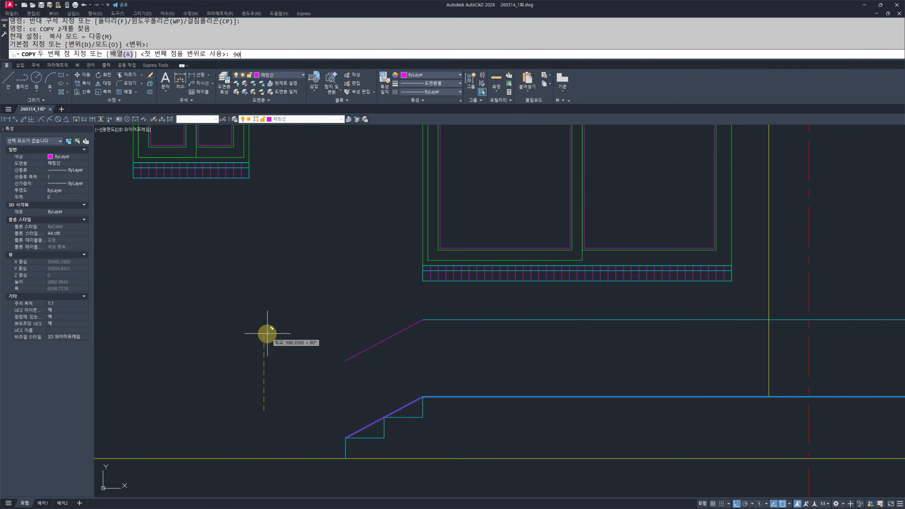
{"action": "type", "text": "0"}
{"action": "key", "text": "Return"}
{"action": "key", "text": "Escape"}
- Join the copied horizontal line and sloped line into one handrail polyline
{"action": "scroll", "coordinate": [289, 344], "scroll_direction": "down", "scroll_amount": 3}
{"action": "middle_click_drag", "start_coordinate": [421, 351], "coordinate": [418, 360]}
{"action": "scroll", "coordinate": [314, 326], "scroll_direction": "up", "scroll_amount": 2}
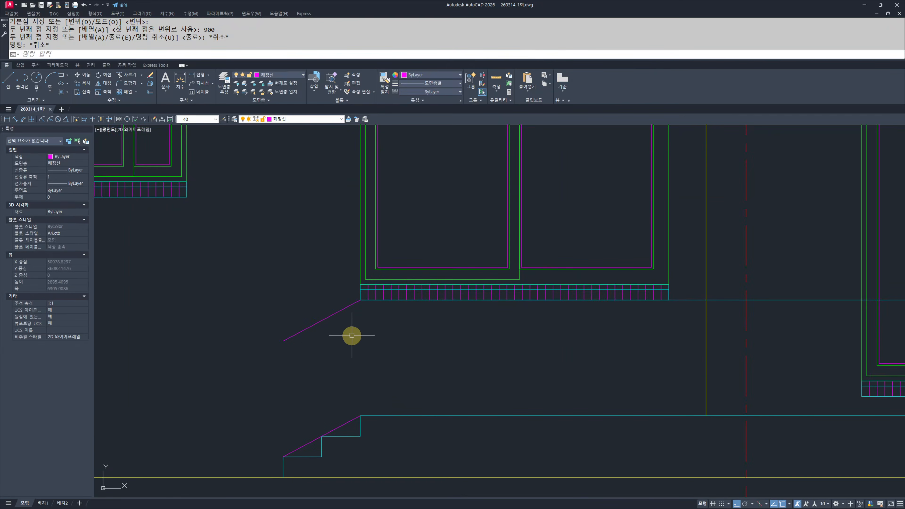
{"action": "key", "text": "Escape"}
{"action": "left_click", "coordinate": [669, 318]}
{"action": "key", "text": "Escape"}
{"action": "key", "text": "Escape"}
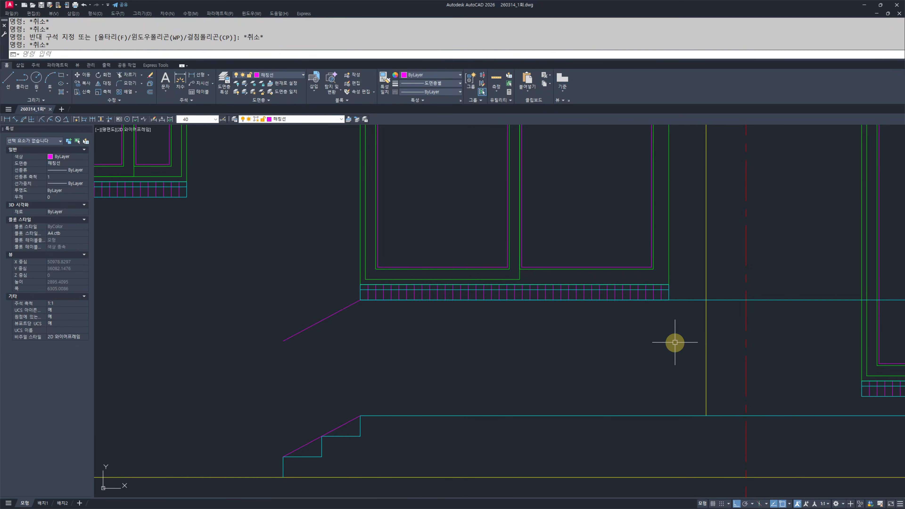
{"action": "type", "text": "j"}
{"action": "key", "text": "Return"}
{"action": "left_click", "coordinate": [685, 300]}
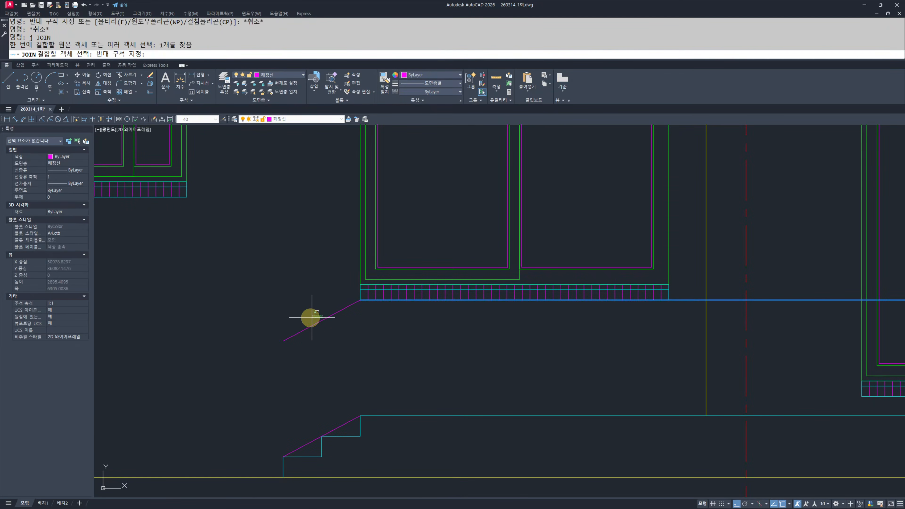
{"action": "left_click", "coordinate": [261, 340]}
{"action": "key", "text": "Return"}
{"action": "key", "text": "Escape"}
{"action": "key", "text": "Escape"}
- Erase the original diagonal line lying on the porch steps
{"action": "scroll", "coordinate": [274, 317], "scroll_direction": "down", "scroll_amount": 3}
{"action": "scroll", "coordinate": [357, 374], "scroll_direction": "up", "scroll_amount": 5}
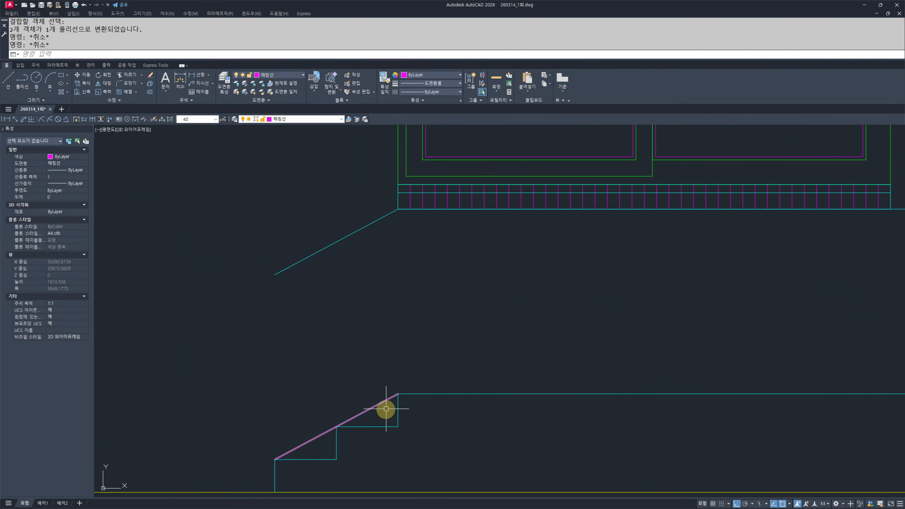
{"action": "left_click", "coordinate": [389, 403]}
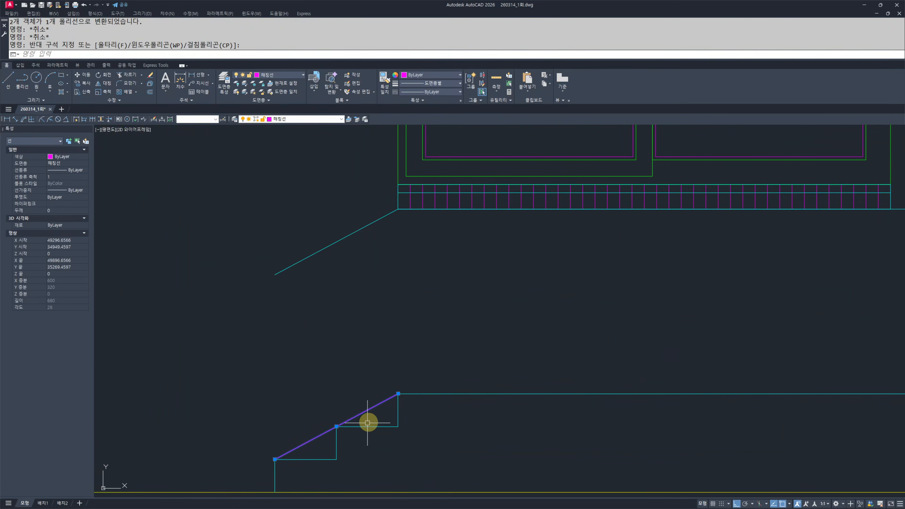
{"action": "type", "text": "e"}
{"action": "key", "text": "Return"}
{"action": "key", "text": "Escape"}
{"action": "key", "text": "Escape"}
- Offset the handrail polyline downward by 60
{"action": "scroll", "coordinate": [364, 380], "scroll_direction": "down", "scroll_amount": 2}
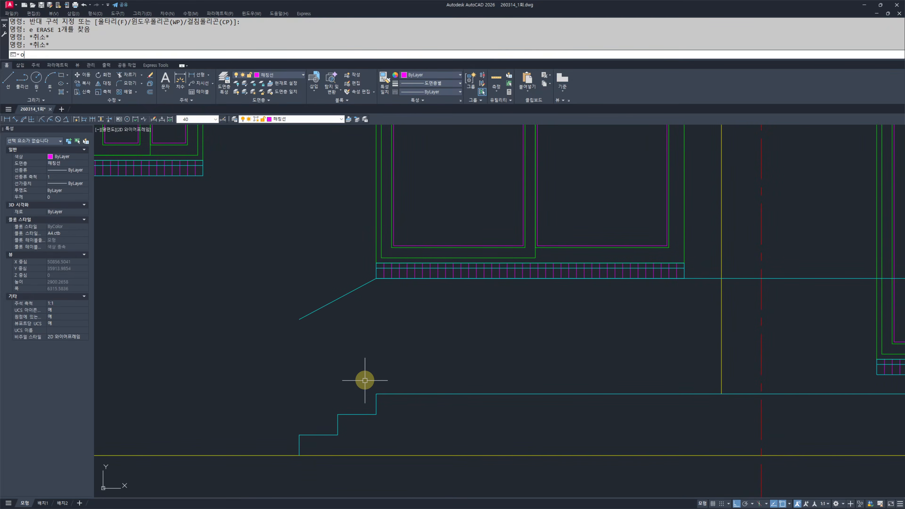
{"action": "type", "text": "o"}
{"action": "key", "text": "Return"}
{"action": "type", "text": "60"}
{"action": "key", "text": "Return"}
{"action": "left_click", "coordinate": [323, 306]}
{"action": "left_click", "coordinate": [342, 333]}
{"action": "key", "text": "Escape"}
{"action": "middle_click_drag", "start_coordinate": [352, 331], "coordinate": [352, 344]}
{"action": "key", "text": "Escape"}
{"action": "key", "text": "Escape"}
- Erase the offset copy below the handrail polyline
{"action": "mouse_move", "coordinate": [278, 351]}
{"action": "middle_mouse_down"}
{"action": "mouse_move", "coordinate": [427, 361]}
{"action": "mouse_move", "coordinate": [469, 350]}
{"action": "middle_mouse_up"}
{"action": "scroll", "coordinate": [399, 347], "scroll_direction": "up", "scroll_amount": 2}
{"action": "scroll", "coordinate": [373, 356], "scroll_direction": "down", "scroll_amount": 1}
{"action": "left_click", "coordinate": [454, 340]}
{"action": "type", "text": "e"}
{"action": "key", "text": "space"}
{"action": "key", "text": "Escape"}
{"action": "key", "text": "Escape"}
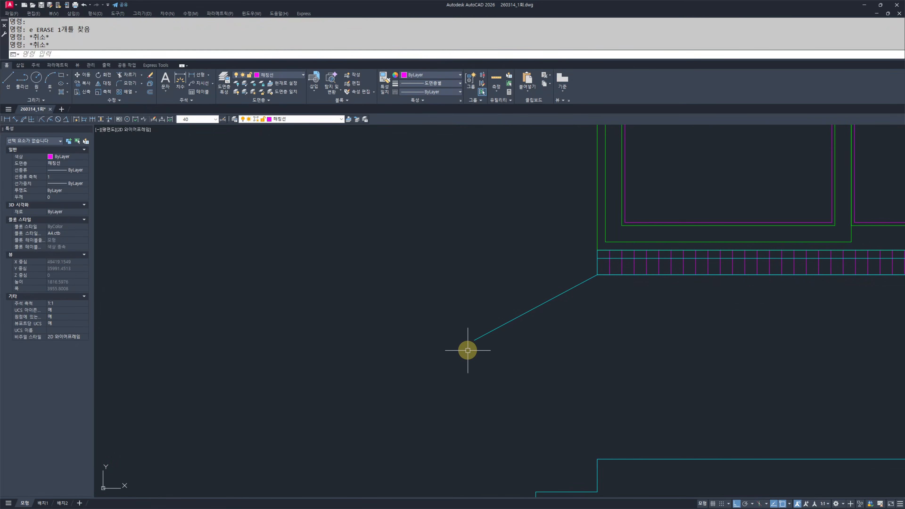
- Draw a horizontal line 100 long outward to the left from the lower end of the sloped handrail
{"action": "type", "text": "l"}
{"action": "key", "text": "space"}
{"action": "left_click", "coordinate": [470, 341]}
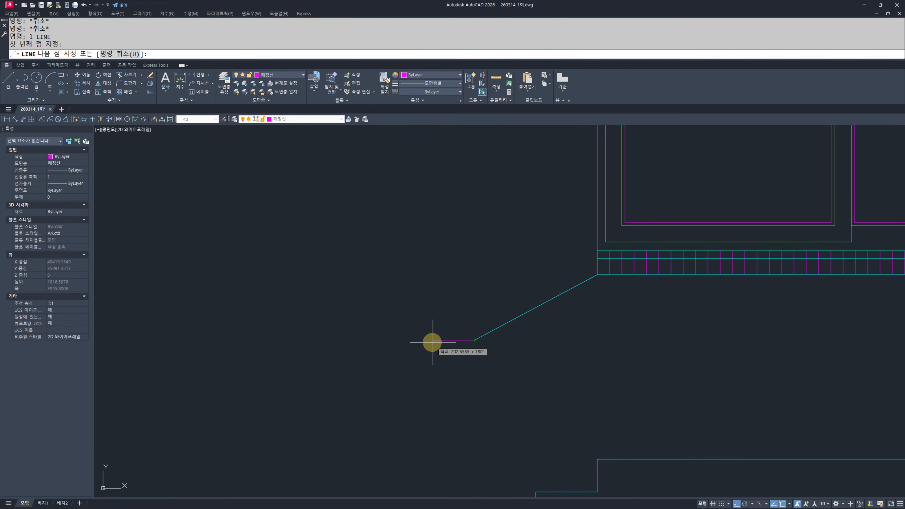
{"action": "type", "text": "100"}
{"action": "key", "text": "space"}
{"action": "key", "text": "Escape"}
{"action": "key", "text": "Escape"}
- Match the short horizontal line's properties to those of the handrail polyline
{"action": "type", "text": ",,"}
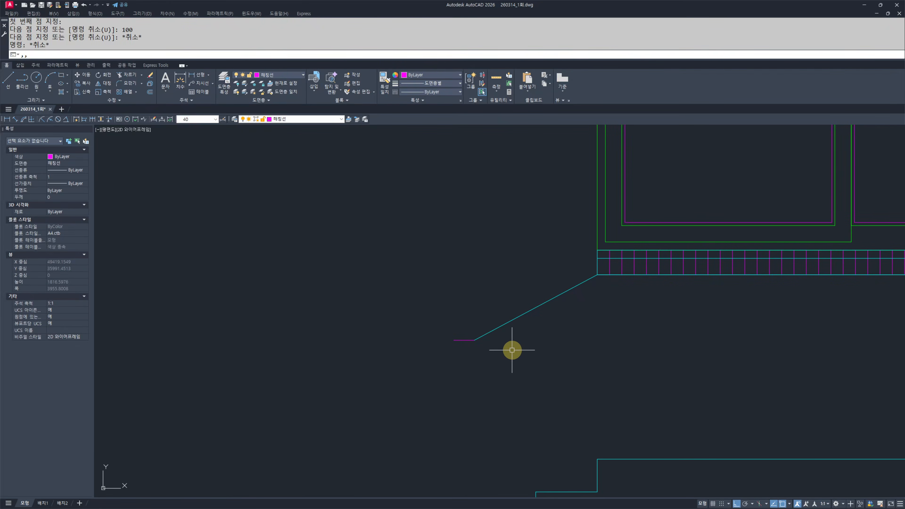
{"action": "key", "text": "space"}
{"action": "left_click", "coordinate": [484, 335]}
{"action": "left_click", "coordinate": [516, 363]}
{"action": "left_click", "coordinate": [380, 326]}
{"action": "key", "text": "Escape"}
{"action": "key", "text": "Escape"}
- Join the short horizontal end line to the handrail polyline
{"action": "scroll", "coordinate": [479, 346], "scroll_direction": "up", "scroll_amount": 2}
{"action": "left_click", "coordinate": [507, 360]}
{"action": "left_click", "coordinate": [459, 325]}
{"action": "middle_click_drag", "start_coordinate": [536, 356], "coordinate": [508, 368]}
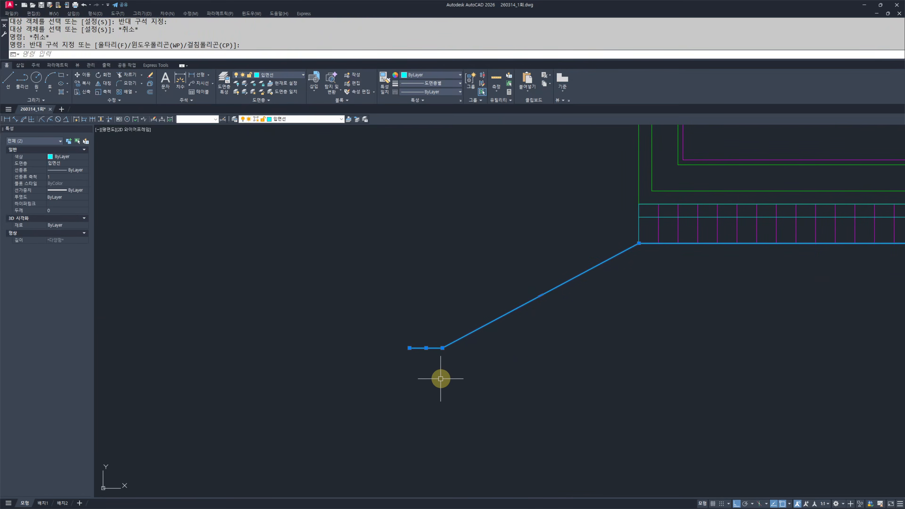
{"action": "key", "text": "Escape"}
{"action": "key", "text": "Escape"}
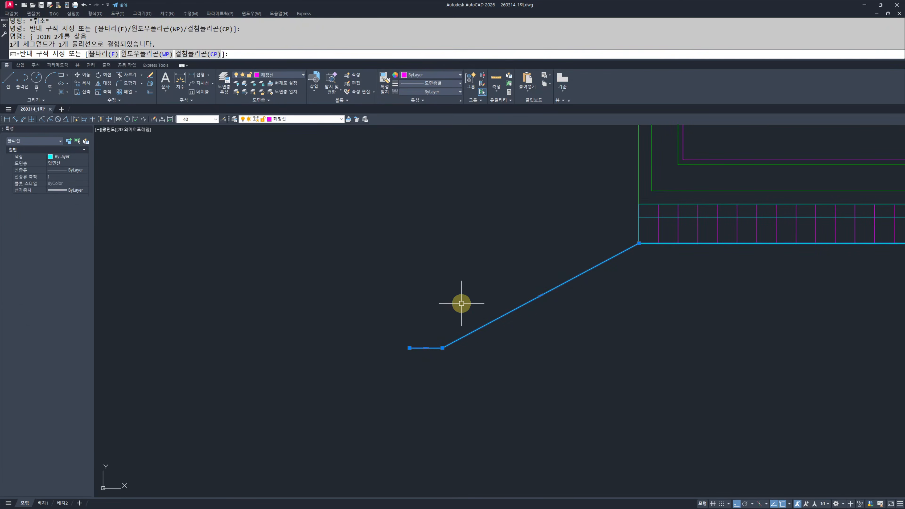
- Offset the extended handrail polyline 60 to its lower side
{"action": "type", "text": "o"}
{"action": "key", "text": "Return"}
{"action": "type", "text": "60"}
{"action": "key", "text": "Return"}
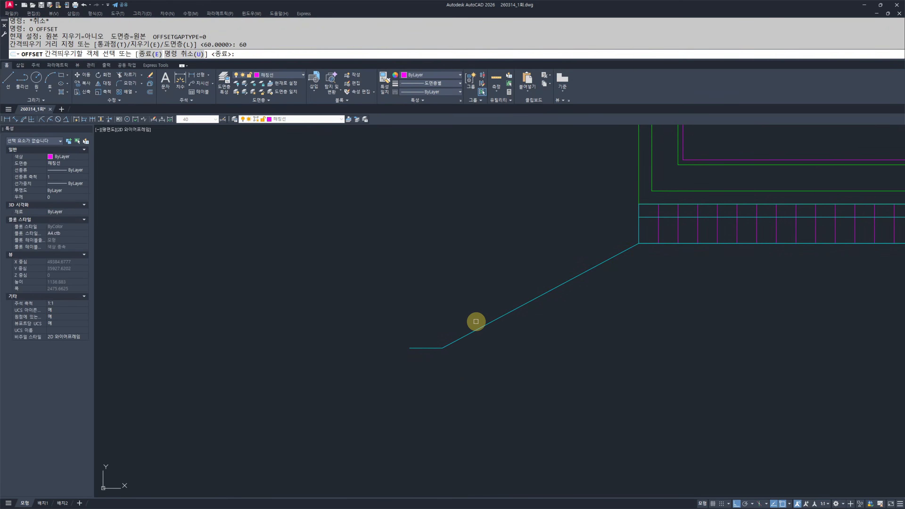
{"action": "left_click", "coordinate": [485, 329]}
{"action": "left_click", "coordinate": [487, 363]}
{"action": "key", "text": "Escape"}
{"action": "key", "text": "Escape"}
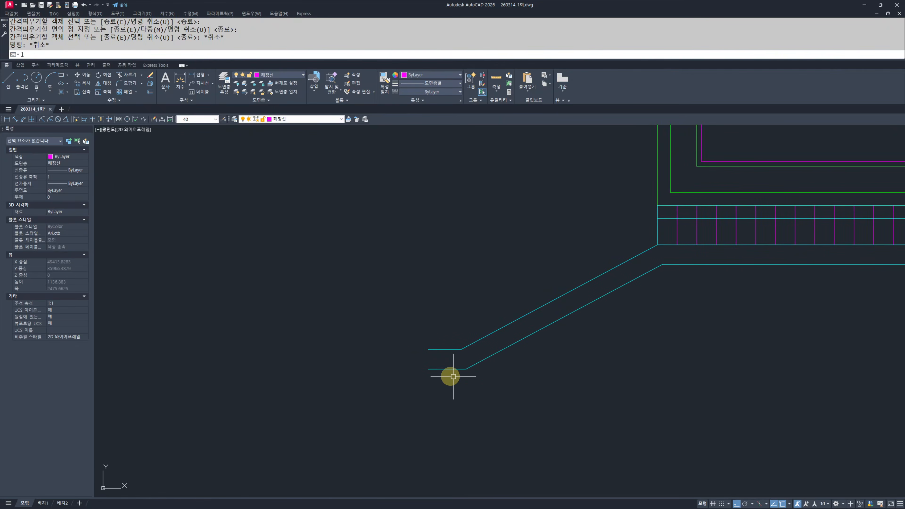
- Close the handrail's lower stair-side end with a vertical line between the two polylines
{"action": "type", "text": "l"}
{"action": "key", "text": "Return"}
{"action": "left_click", "coordinate": [428, 350]}
{"action": "left_click", "coordinate": [427, 369]}
{"action": "key", "text": "Escape"}
{"action": "key", "text": "Escape"}
- Close the handrail's far end at the building's right wall edge with a vertical line between the two polylines
{"action": "scroll", "coordinate": [428, 359], "scroll_direction": "down", "scroll_amount": 4}
{"action": "middle_click_drag", "start_coordinate": [433, 359], "coordinate": [319, 358]}
{"action": "middle_click_drag", "start_coordinate": [535, 359], "coordinate": [413, 359]}
{"action": "scroll", "coordinate": [682, 351], "scroll_direction": "up", "scroll_amount": 2}
{"action": "scroll", "coordinate": [662, 328], "scroll_direction": "up", "scroll_amount": 4}
{"action": "key", "text": "space"}
{"action": "left_click", "coordinate": [583, 309]}
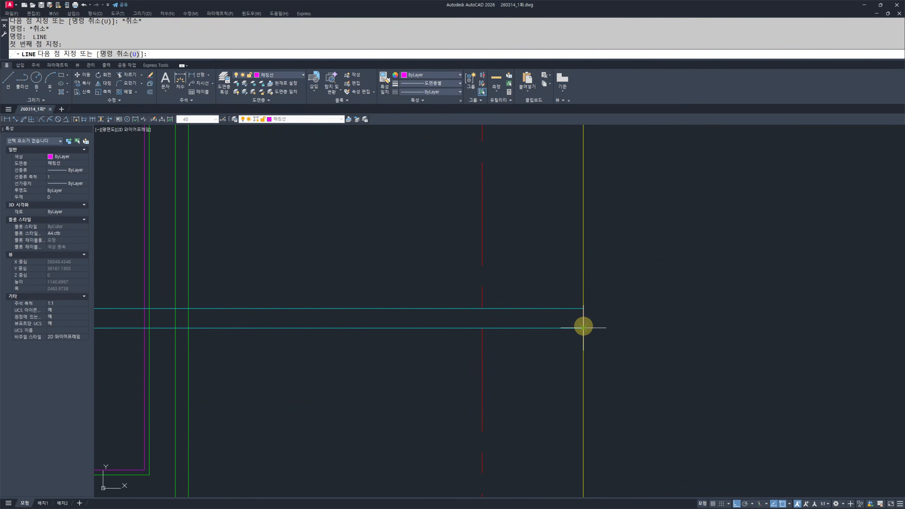
{"action": "left_click", "coordinate": [583, 327]}
{"action": "key", "text": "Escape"}
{"action": "key", "text": "Escape"}
- Join both handrail polylines and their end lines into one closed polyline, and check the resulting outline
{"action": "left_click", "coordinate": [545, 281]}
{"action": "left_click", "coordinate": [605, 344]}
{"action": "left_click", "coordinate": [412, 255]}
{"action": "left_click", "coordinate": [385, 349]}
{"action": "scroll", "coordinate": [487, 352], "scroll_direction": "down", "scroll_amount": 8}
{"action": "middle_click_drag", "start_coordinate": [437, 389], "coordinate": [517, 373]}
{"action": "scroll", "coordinate": [381, 351], "scroll_direction": "up", "scroll_amount": 8}
{"action": "left_click", "coordinate": [419, 297]}
{"action": "left_click", "coordinate": [579, 394]}
{"action": "middle_click_drag", "start_coordinate": [584, 396], "coordinate": [566, 402]}
{"action": "type", "text": "j"}
{"action": "key", "text": "space"}
{"action": "key", "text": "space"}
{"action": "key", "text": "Escape"}
{"action": "key", "text": "Escape"}
{"action": "left_click", "coordinate": [536, 355]}
{"action": "left_click", "coordinate": [505, 339]}
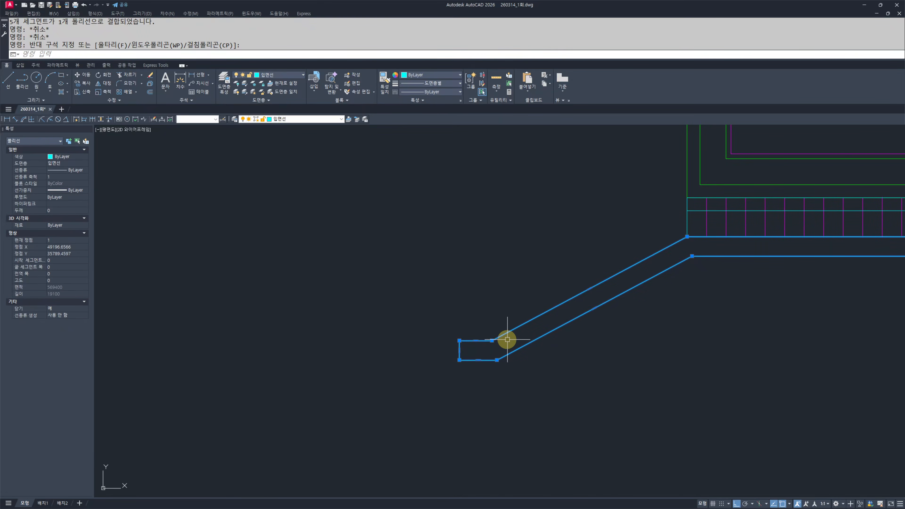
{"action": "scroll", "coordinate": [459, 341], "scroll_direction": "up", "scroll_amount": 5}
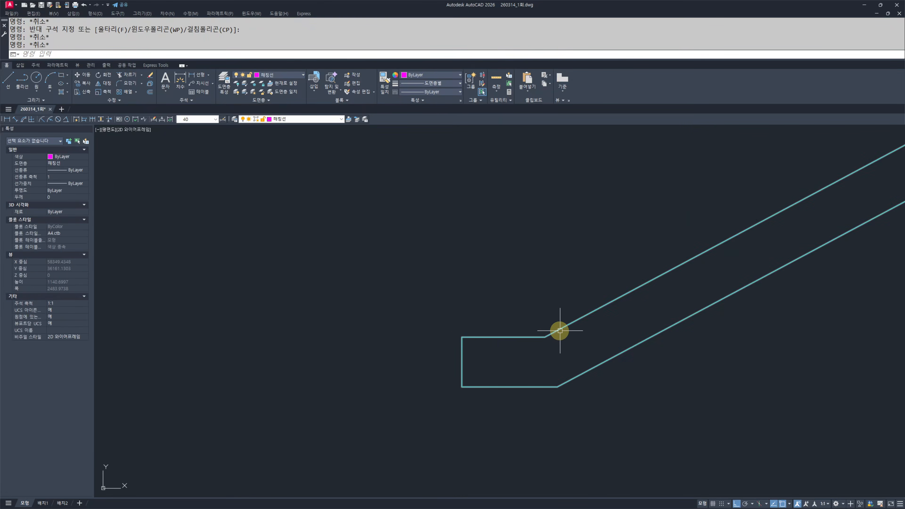
{"action": "key", "text": "Escape"}
{"action": "key", "text": "Escape"}
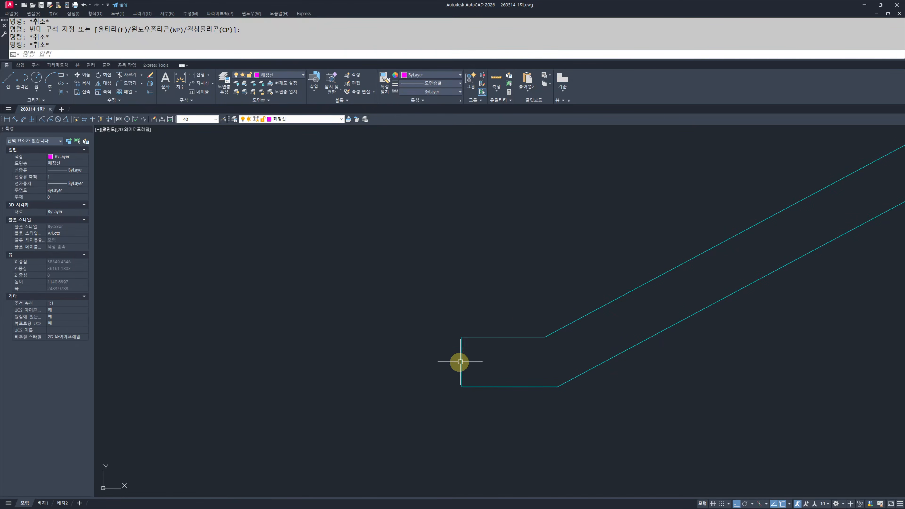
- Create a new layer named 난간 based on the 입면선 layer
{"action": "scroll", "coordinate": [515, 364], "scroll_direction": "down", "scroll_amount": 3}
{"action": "mouse_move", "coordinate": [626, 366]}
{"action": "middle_mouse_down"}
{"action": "mouse_move", "coordinate": [408, 370]}
{"action": "mouse_move", "coordinate": [361, 333]}
{"action": "middle_mouse_up"}
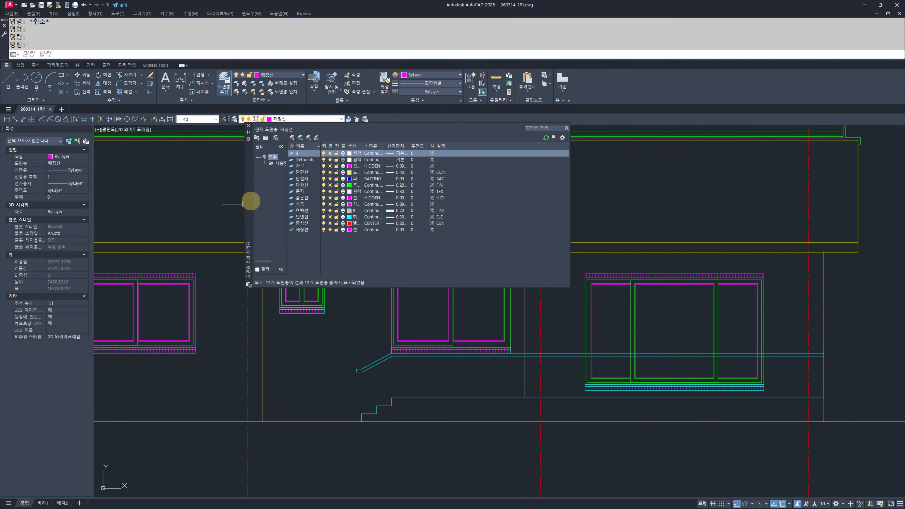
{"action": "left_click_drag", "start_coordinate": [251, 188], "coordinate": [320, 273]}
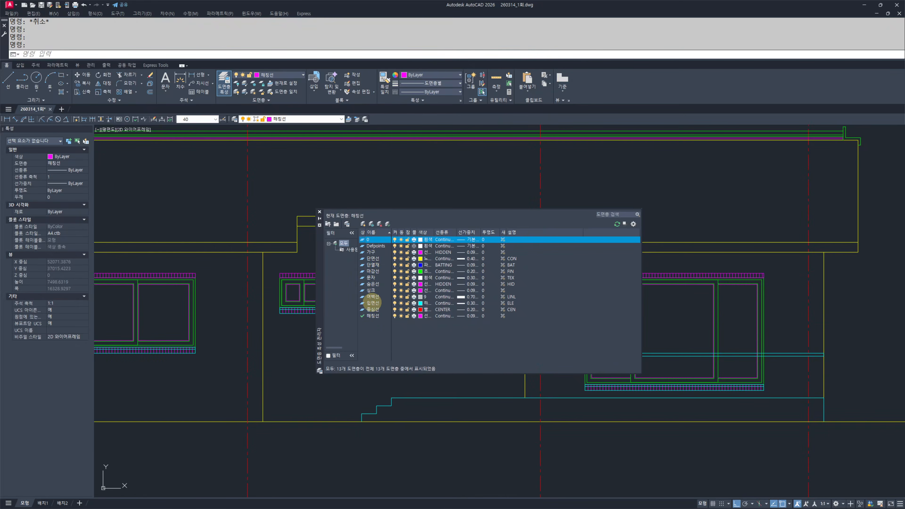
{"action": "left_click", "coordinate": [373, 303]}
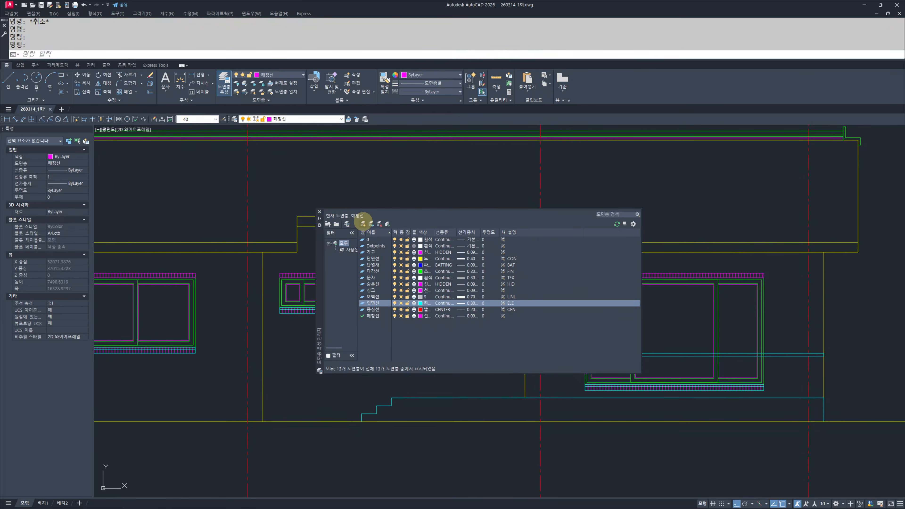
{"action": "left_click", "coordinate": [363, 224]}
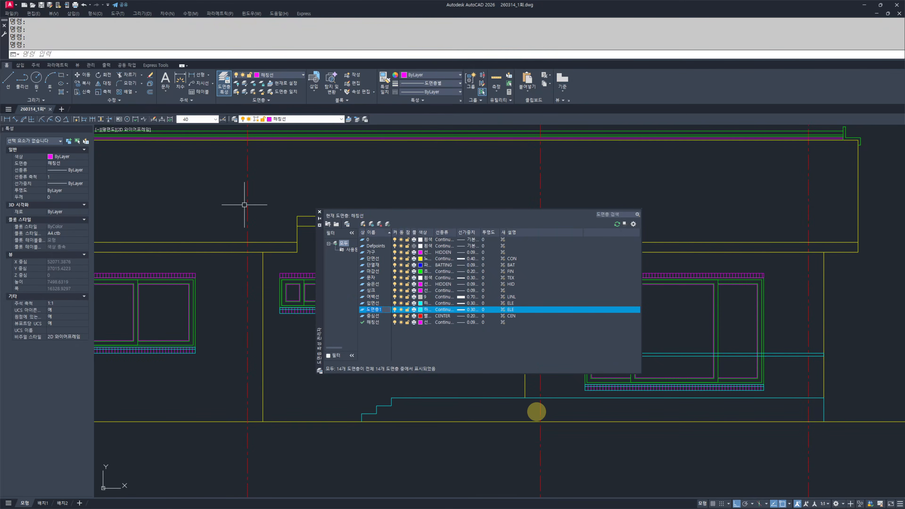
{"action": "type", "text": "난간"}
{"action": "key", "text": "Return"}
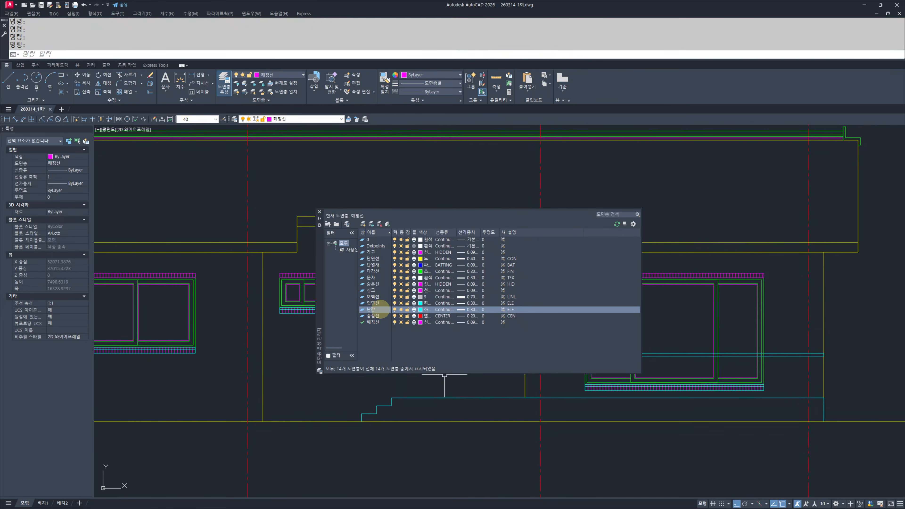
- Move the closed handrail polyline to the 난간 layer
{"action": "left_click", "coordinate": [320, 211]}
{"action": "left_click", "coordinate": [384, 370]}
{"action": "left_click", "coordinate": [359, 347]}
{"action": "left_click", "coordinate": [369, 384]}
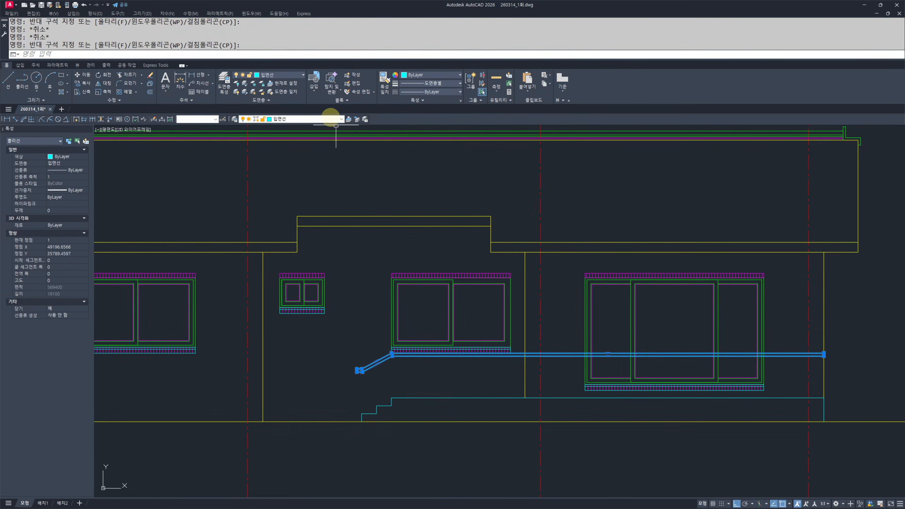
{"action": "left_click", "coordinate": [271, 117]}
{"action": "key", "text": "Escape"}
{"action": "key", "text": "Escape"}
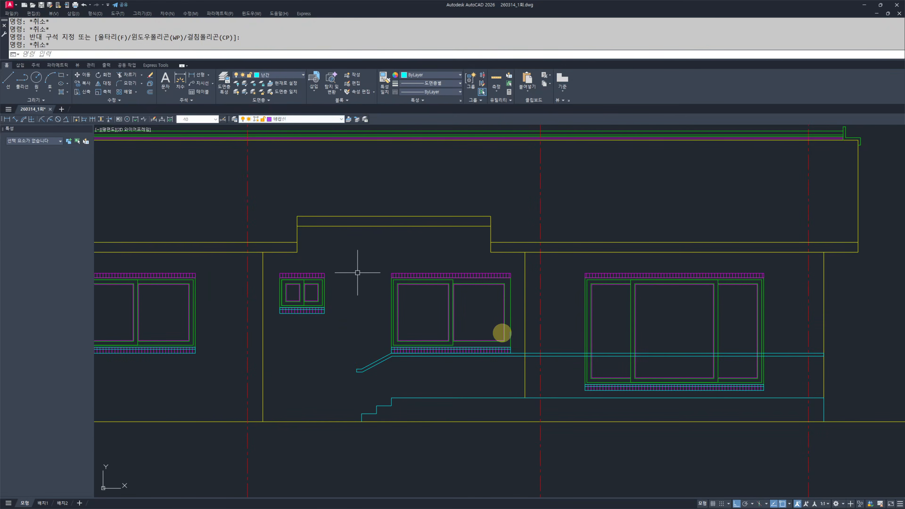
{"action": "key", "text": "Escape"}
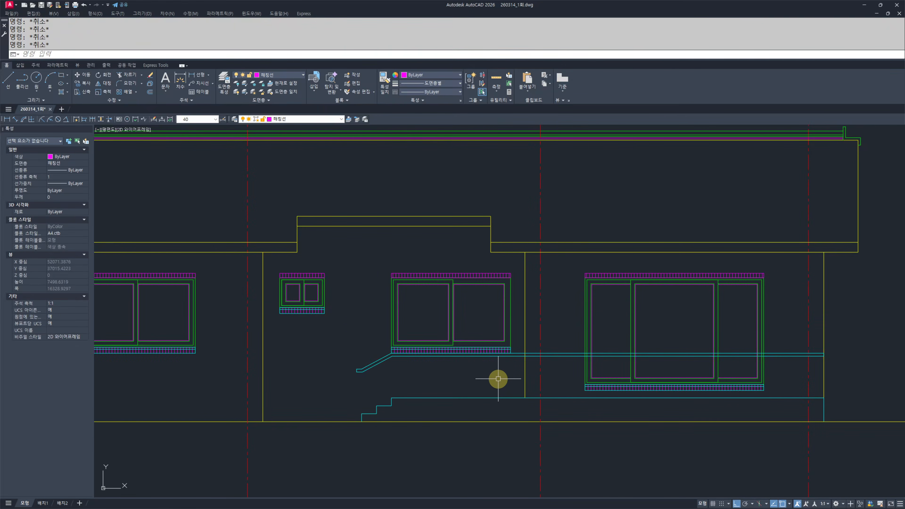
{"action": "middle_click_drag", "start_coordinate": [505, 377], "coordinate": [480, 362]}
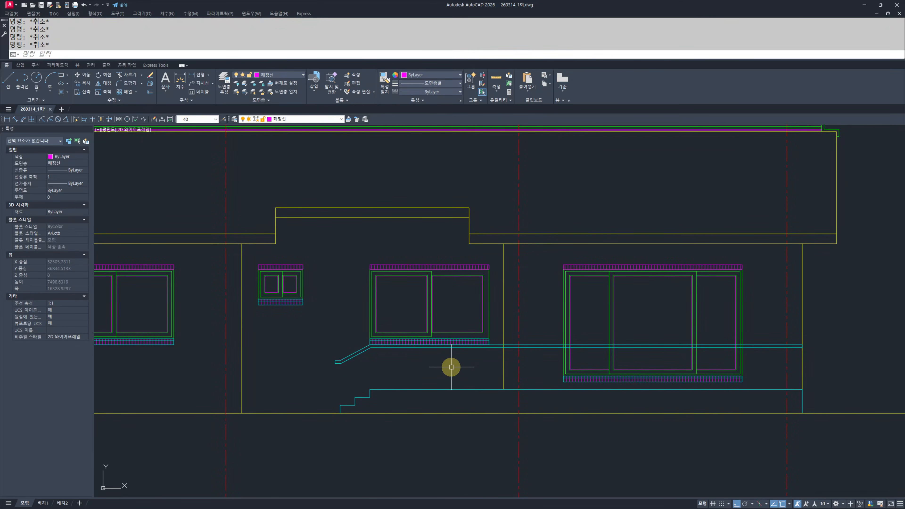
{"action": "scroll", "coordinate": [373, 368], "scroll_direction": "up", "scroll_amount": 4}
{"action": "middle_click_drag", "start_coordinate": [373, 368], "coordinate": [442, 408]}
{"action": "left_click", "coordinate": [443, 406]}
{"action": "left_click", "coordinate": [428, 334]}
{"action": "key", "text": "Escape"}
{"action": "key", "text": "Escape"}
{"action": "middle_click_drag", "start_coordinate": [467, 376], "coordinate": [476, 352]}
{"action": "type", "text": "ㅣ"}
{"action": "key", "text": "space"}
{"action": "scroll", "coordinate": [424, 395], "scroll_direction": "up", "scroll_amount": 2}
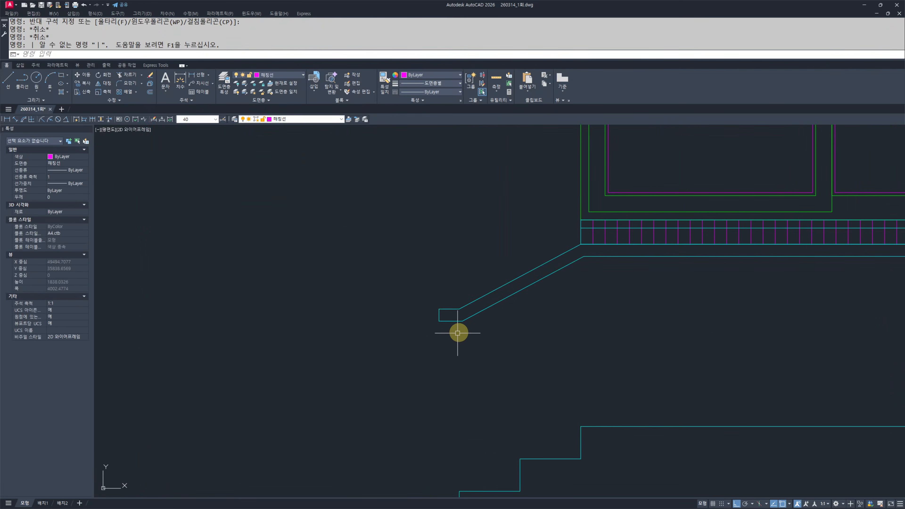
{"action": "middle_click_drag", "start_coordinate": [484, 469], "coordinate": [501, 437]}
{"action": "key", "text": "Escape"}
{"action": "key", "text": "Escape"}
{"action": "type", "text": "ㅣ"}
{"action": "key", "text": "space"}
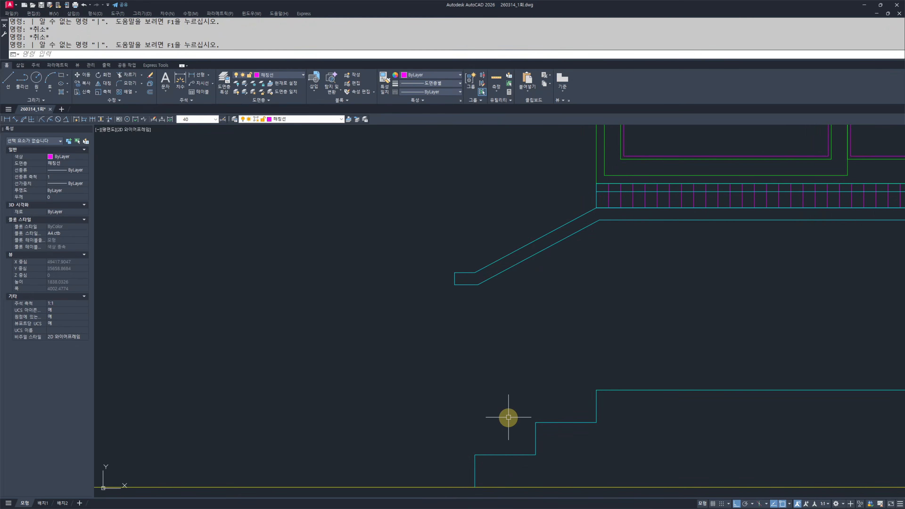
{"action": "key", "text": "Escape"}
- Draw a vertical line from the midpoint of the lowest stair tread up to the sloped handrail's upper edge
{"action": "type", "text": "l"}
{"action": "key", "text": "space"}
{"action": "left_click", "coordinate": [506, 453]}
{"action": "left_click", "coordinate": [504, 257]}
{"action": "key", "text": "Escape"}
- Trim the vertical line's portion inside the handrail so it ends at the handrail's lower edge
{"action": "scroll", "coordinate": [504, 229], "scroll_direction": "up", "scroll_amount": 5}
{"action": "type", "text": "tr"}
{"action": "key", "text": "space"}
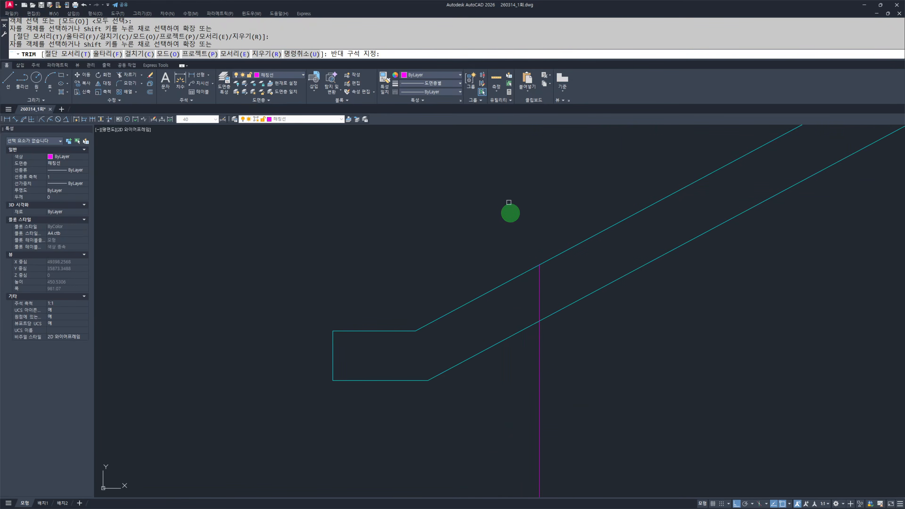
{"action": "left_click", "coordinate": [547, 256]}
{"action": "left_click", "coordinate": [539, 287]}
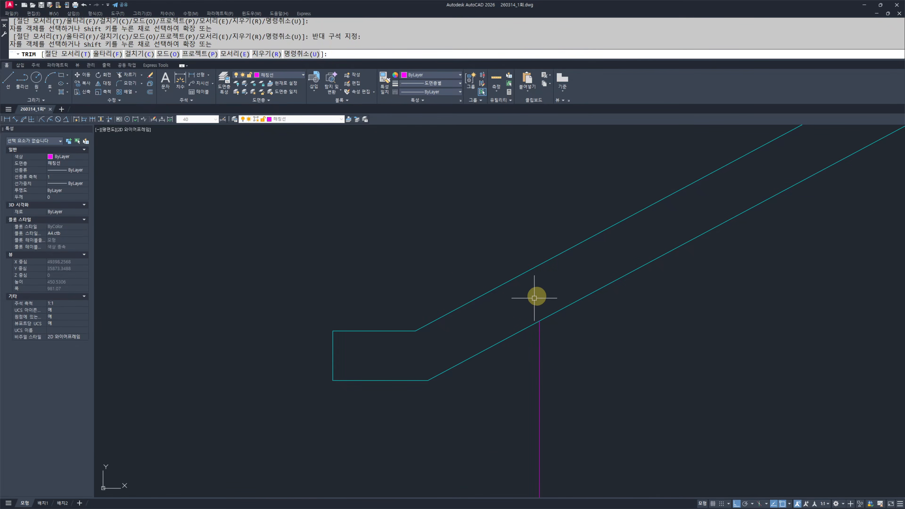
{"action": "key", "text": "Escape"}
{"action": "key", "text": "Escape"}
{"action": "scroll", "coordinate": [531, 296], "scroll_direction": "down", "scroll_amount": 6}
{"action": "middle_click_drag", "start_coordinate": [522, 317], "coordinate": [501, 323]}
{"action": "key", "text": "F7"}
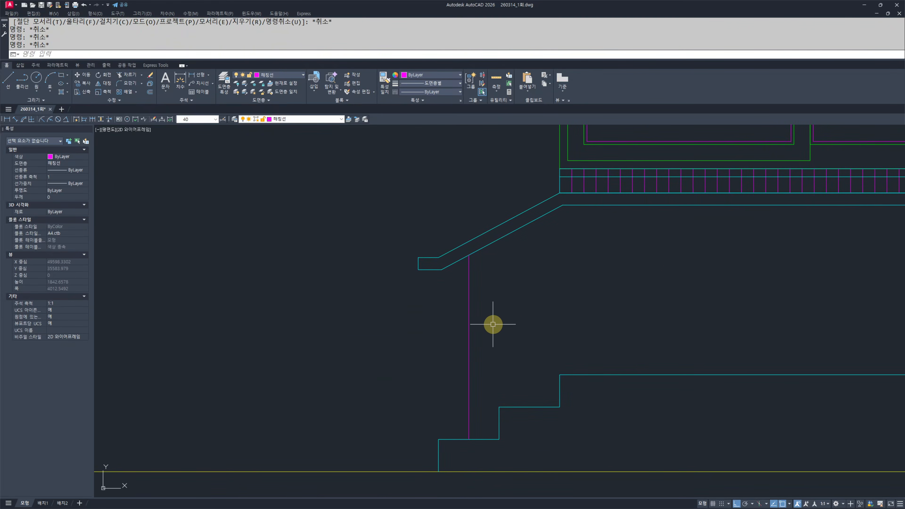
{"action": "key", "text": "F6"}
{"action": "key", "text": "F7"}
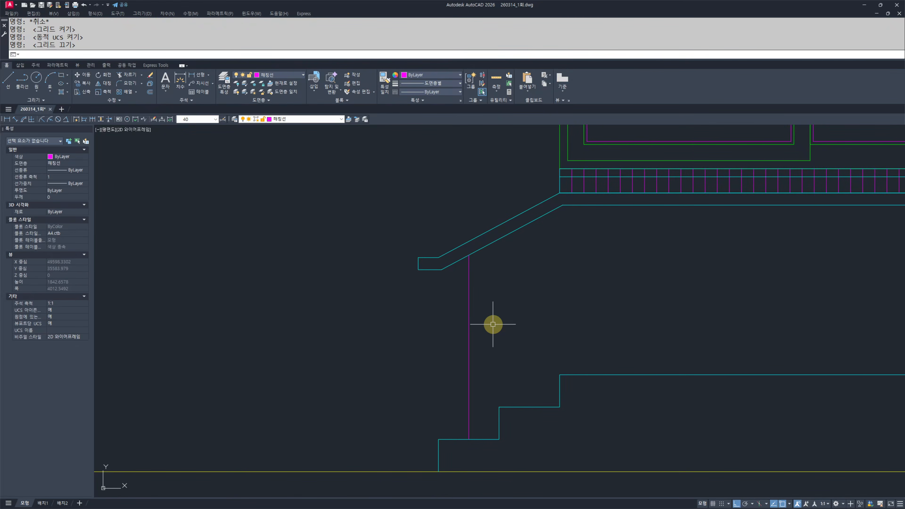
{"action": "type", "text": ",m"}
{"action": "key", "text": "Escape"}
{"action": "key", "text": "Escape"}
- Match the vertical post line's properties to those of the handrail
{"action": "type", "text": "mm"}
{"action": "key", "text": "Return"}
{"action": "left_click", "coordinate": [483, 251]}
{"action": "left_click", "coordinate": [494, 264]}
{"action": "left_click", "coordinate": [414, 332]}
{"action": "key", "text": "Escape"}
{"action": "key", "text": "Escape"}
{"action": "key", "text": "Escape"}
{"action": "key", "text": "Escape"}
- Offset the vertical post line 15 to both sides
{"action": "type", "text": "o"}
{"action": "key", "text": "Return"}
{"action": "type", "text": "15"}
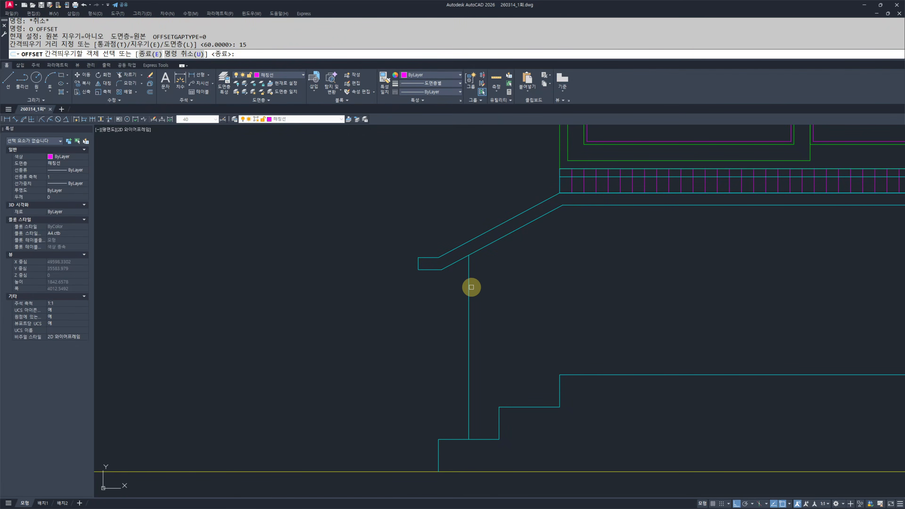
{"action": "scroll", "coordinate": [469, 264], "scroll_direction": "up", "scroll_amount": 4}
{"action": "left_click", "coordinate": [468, 264]}
{"action": "left_click", "coordinate": [462, 274]}
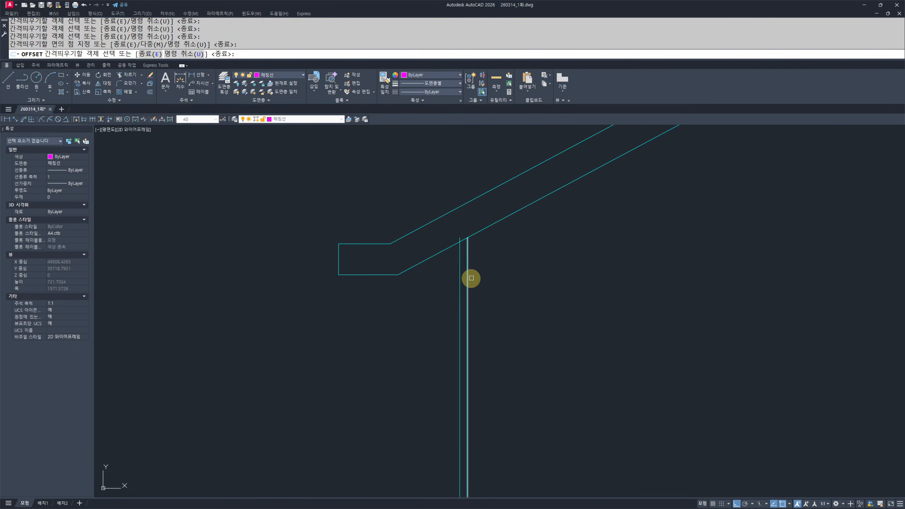
{"action": "left_click", "coordinate": [468, 270]}
{"action": "left_click", "coordinate": [494, 263]}
{"action": "key", "text": "Escape"}
{"action": "key", "text": "Escape"}
- Extend the right-hand offset line up to the sloped handrail's lower edge
{"action": "scroll", "coordinate": [463, 224], "scroll_direction": "up", "scroll_amount": 5}
{"action": "type", "text": "ex"}
{"action": "key", "text": "Return"}
{"action": "key", "text": "Return"}
{"action": "key", "text": "Escape"}
{"action": "key", "text": "Escape"}
{"action": "left_click_drag", "start_coordinate": [537, 292], "coordinate": [485, 342]}
{"action": "key", "text": "Escape"}
{"action": "key", "text": "Escape"}
- Trim the left-hand offset line at the handrail's lower edge and erase the post's centre line
{"action": "type", "text": "tr"}
{"action": "key", "text": "Return"}
{"action": "left_click", "coordinate": [469, 283]}
{"action": "key", "text": "Escape"}
{"action": "key", "text": "Escape"}
{"action": "type", "text": "e"}
{"action": "key", "text": "Return"}
{"action": "key", "text": "Escape"}
{"action": "key", "text": "Escape"}
- Copy the two post lines as an array of 3, spaced from the lowest tread's midpoint to the next tread's midpoint
{"action": "scroll", "coordinate": [483, 330], "scroll_direction": "down", "scroll_amount": 7}
{"action": "middle_click_drag", "start_coordinate": [490, 369], "coordinate": [475, 327]}
{"action": "scroll", "coordinate": [475, 329], "scroll_direction": "up", "scroll_amount": 2}
{"action": "left_click_drag", "start_coordinate": [476, 328], "coordinate": [392, 345]}
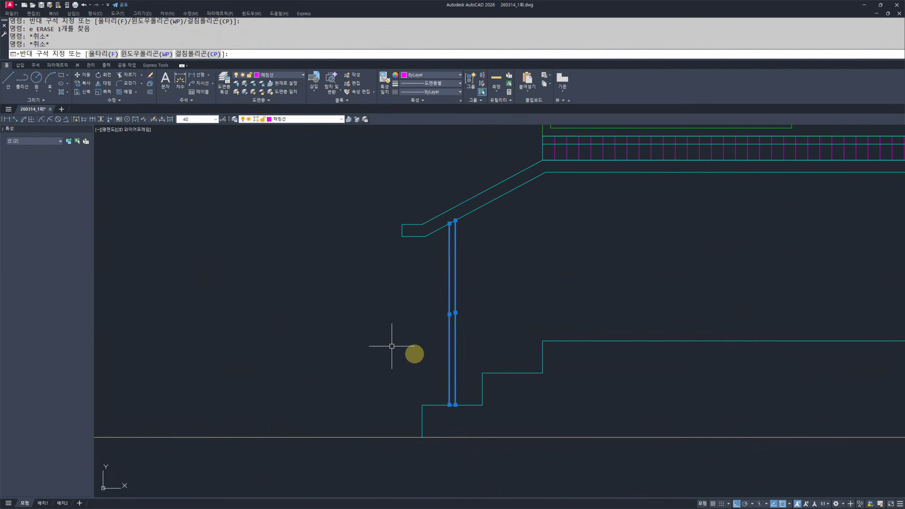
{"action": "scroll", "coordinate": [461, 411], "scroll_direction": "up", "scroll_amount": 3}
{"action": "type", "text": "cc"}
{"action": "key", "text": "Return"}
{"action": "left_click", "coordinate": [434, 386]}
{"action": "scroll", "coordinate": [434, 387], "scroll_direction": "down", "scroll_amount": 3}
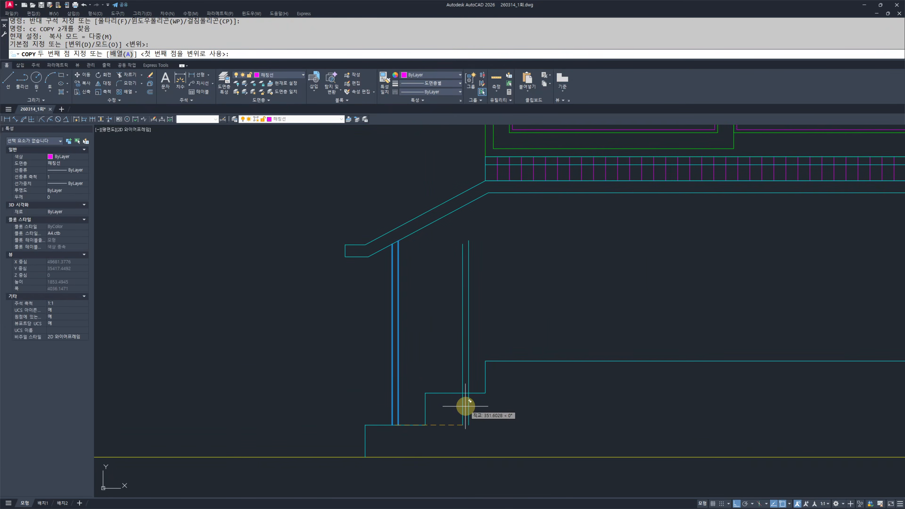
{"action": "type", "text": "a"}
{"action": "key", "text": "Return"}
{"action": "type", "text": "3"}
{"action": "key", "text": "Return"}
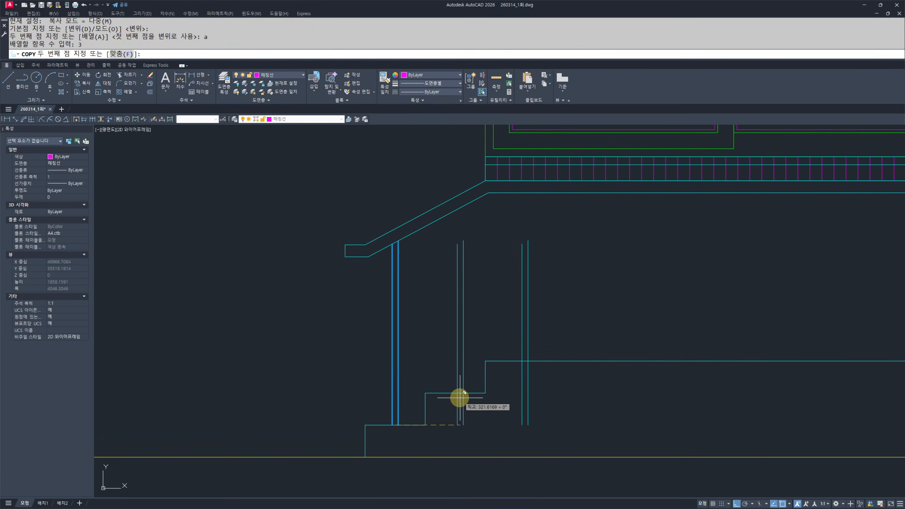
{"action": "left_click", "coordinate": [458, 392]}
{"action": "key", "text": "Escape"}
{"action": "key", "text": "Escape"}
{"action": "middle_click_drag", "start_coordinate": [526, 244], "coordinate": [515, 309]}
{"action": "scroll", "coordinate": [490, 266], "scroll_direction": "up", "scroll_amount": 5}
{"action": "type", "text": "tr"}
{"action": "key", "text": "Return"}
{"action": "left_click", "coordinate": [572, 238]}
{"action": "left_click", "coordinate": [558, 218]}
{"action": "key", "text": "Return"}
{"action": "key", "text": "Escape"}
{"action": "key", "text": "Escape"}
- Trim the third post's two lines where they project above the handrail's upper edge
{"action": "scroll", "coordinate": [528, 300], "scroll_direction": "up", "scroll_amount": 4}
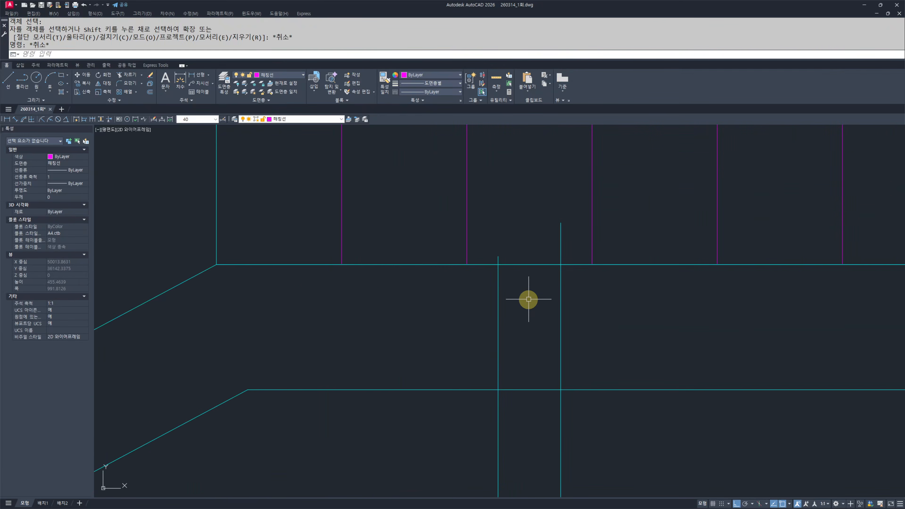
{"action": "type", "text": "tr"}
{"action": "key", "text": "Return"}
{"action": "left_click", "coordinate": [583, 223]}
{"action": "left_click", "coordinate": [509, 249]}
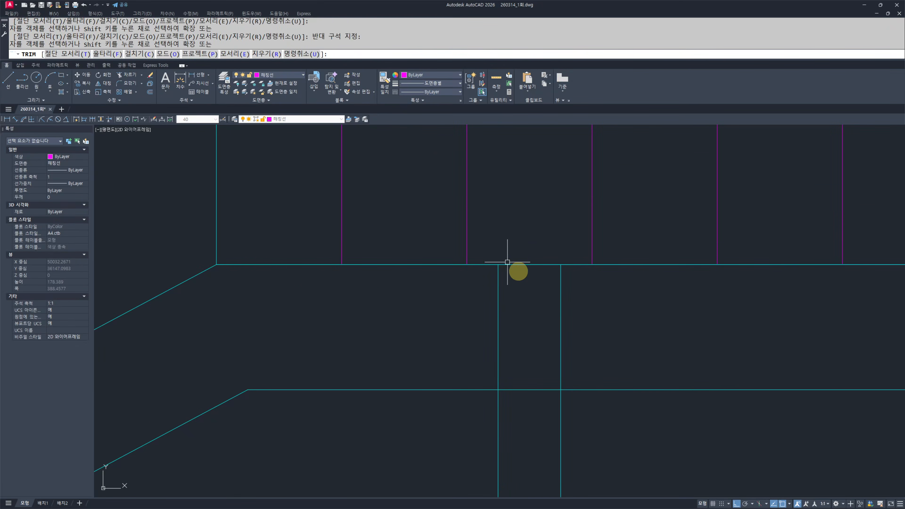
{"action": "scroll", "coordinate": [458, 315], "scroll_direction": "down", "scroll_amount": 4}
{"action": "key", "text": "Escape"}
- Trim the third post's lines inside the handrail so they end at its lower edge
{"action": "type", "text": "tr"}
{"action": "key", "text": "Return"}
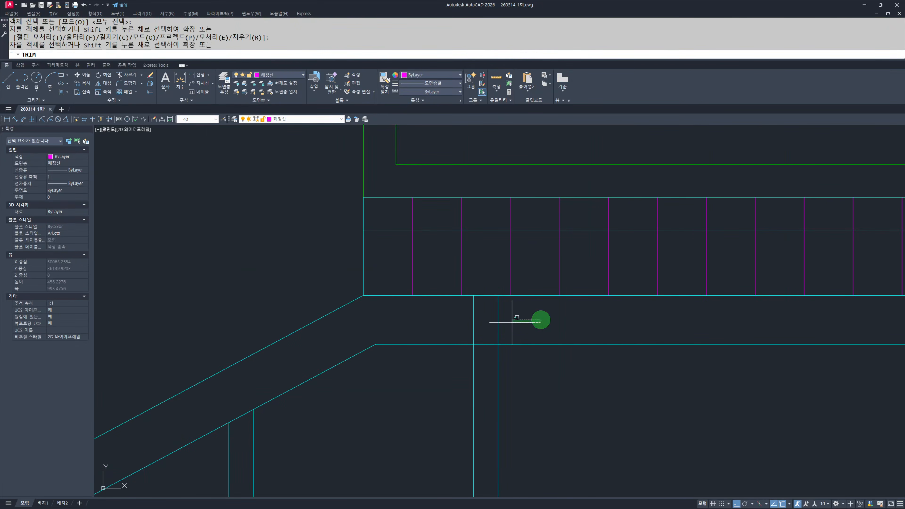
{"action": "key", "text": "Return"}
{"action": "left_click", "coordinate": [540, 319]}
{"action": "left_click", "coordinate": [440, 328]}
{"action": "key", "text": "Escape"}
{"action": "key", "text": "Escape"}
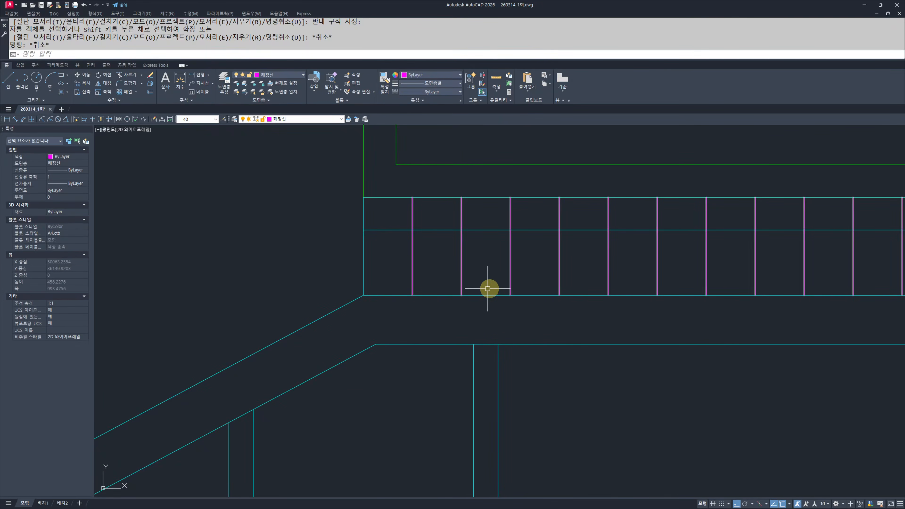
{"action": "scroll", "coordinate": [489, 286], "scroll_direction": "down", "scroll_amount": 5}
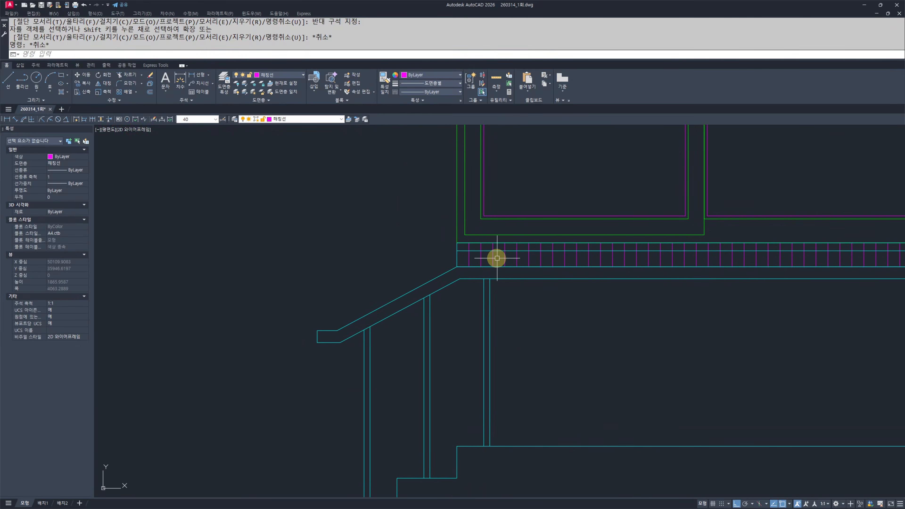
{"action": "middle_click_drag", "start_coordinate": [463, 378], "coordinate": [512, 346]}
{"action": "key", "text": "Escape"}
{"action": "key", "text": "Escape"}
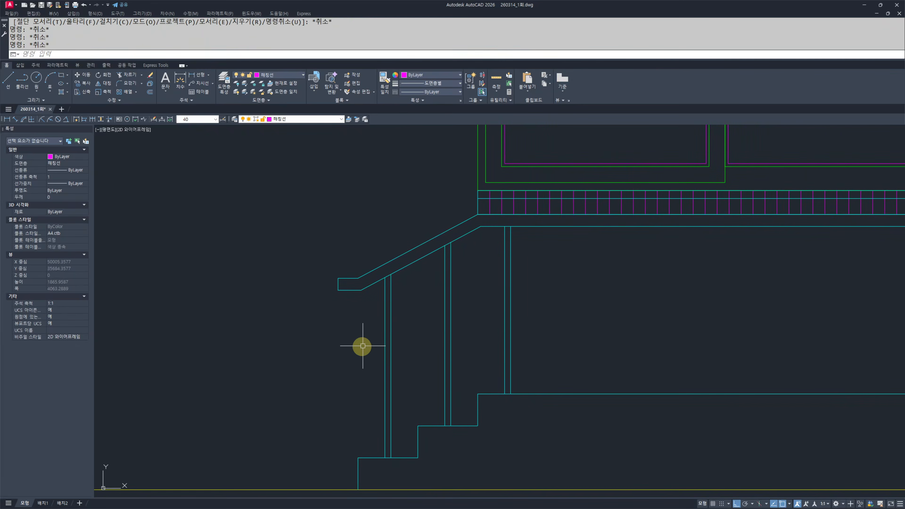
{"action": "left_click", "coordinate": [407, 363]}
{"action": "left_click", "coordinate": [356, 374]}
{"action": "scroll", "coordinate": [384, 413], "scroll_direction": "up", "scroll_amount": 6}
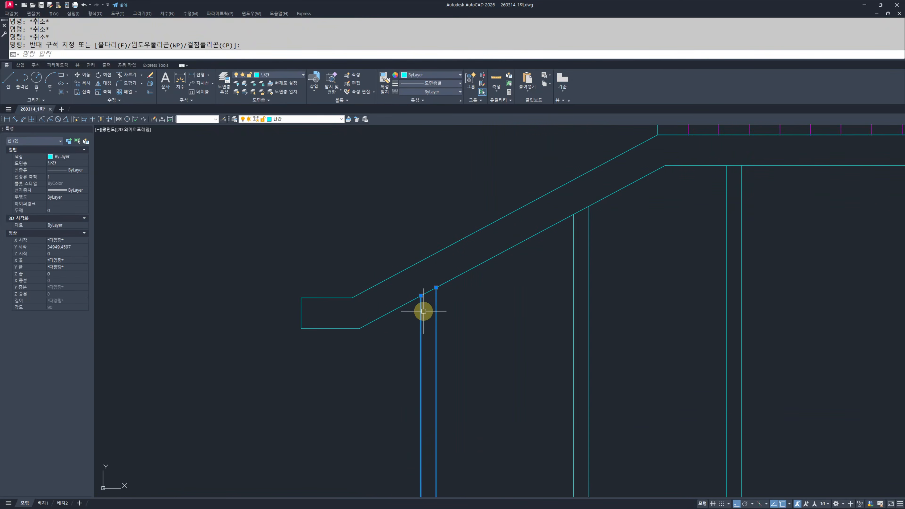
{"action": "scroll", "coordinate": [427, 309], "scroll_direction": "down", "scroll_amount": 3}
{"action": "key", "text": "Escape"}
{"action": "key", "text": "Escape"}
{"action": "middle_click_drag", "start_coordinate": [406, 323], "coordinate": [422, 323]}
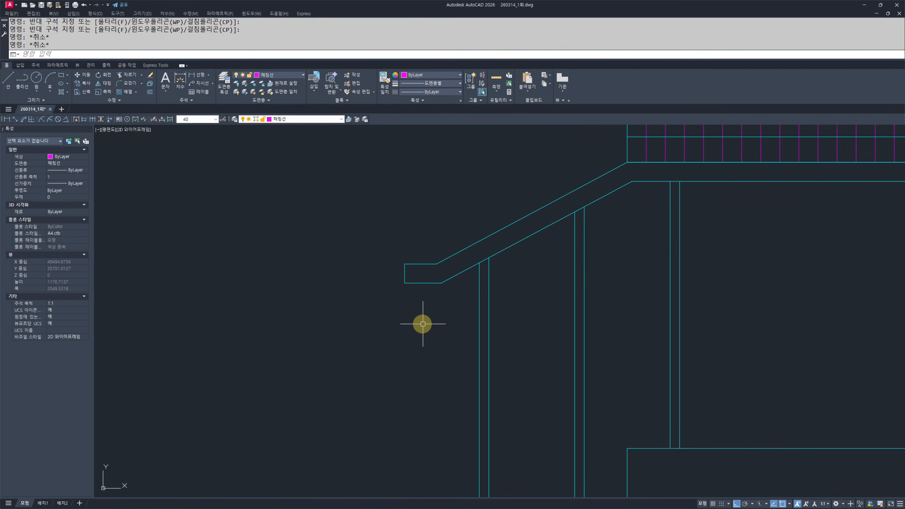
- Draw a vertical line from the midpoint of the handrail's horizontal end's lower edge down past the ground line
{"action": "type", "text": "l;"}
{"action": "key", "text": "Return"}
{"action": "type", "text": "l"}
{"action": "key", "text": "Return"}
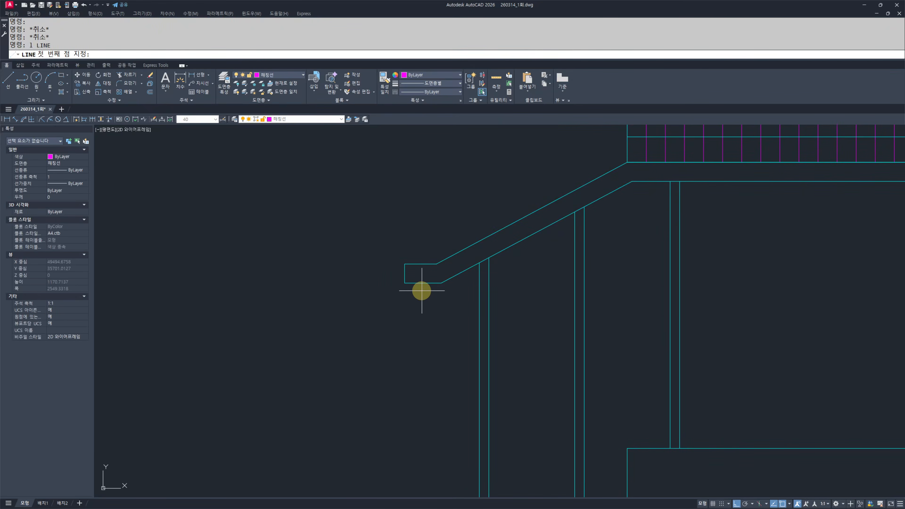
{"action": "left_click", "coordinate": [422, 283]}
{"action": "scroll", "coordinate": [422, 292], "scroll_direction": "down", "scroll_amount": 4}
{"action": "left_click", "coordinate": [424, 408]}
{"action": "key", "text": "Escape"}
{"action": "key", "text": "Escape"}
- Offset the vertical line under the handrail's free end 15 to both sides
{"action": "type", "text": "o"}
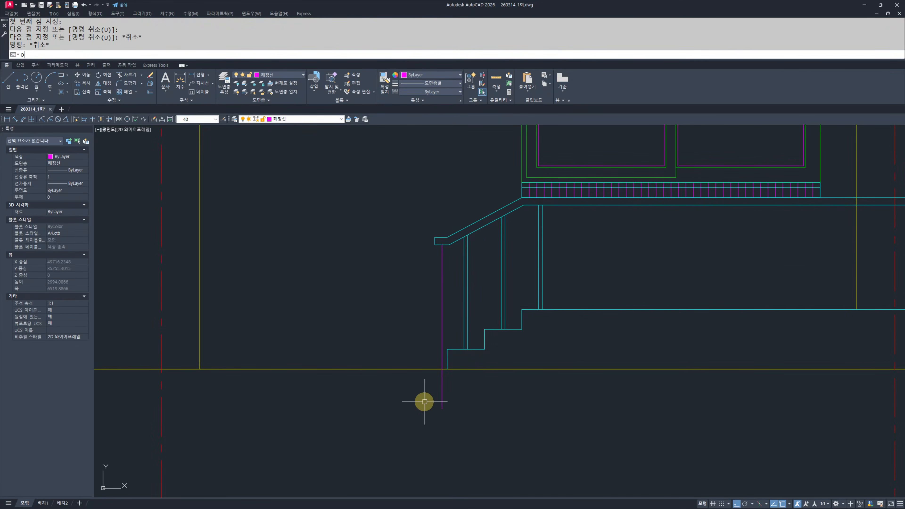
{"action": "key", "text": "Return"}
{"action": "type", "text": "15"}
{"action": "key", "text": "Return"}
{"action": "left_click", "coordinate": [442, 323]}
{"action": "left_click", "coordinate": [449, 325]}
{"action": "scroll", "coordinate": [439, 328], "scroll_direction": "up", "scroll_amount": 3}
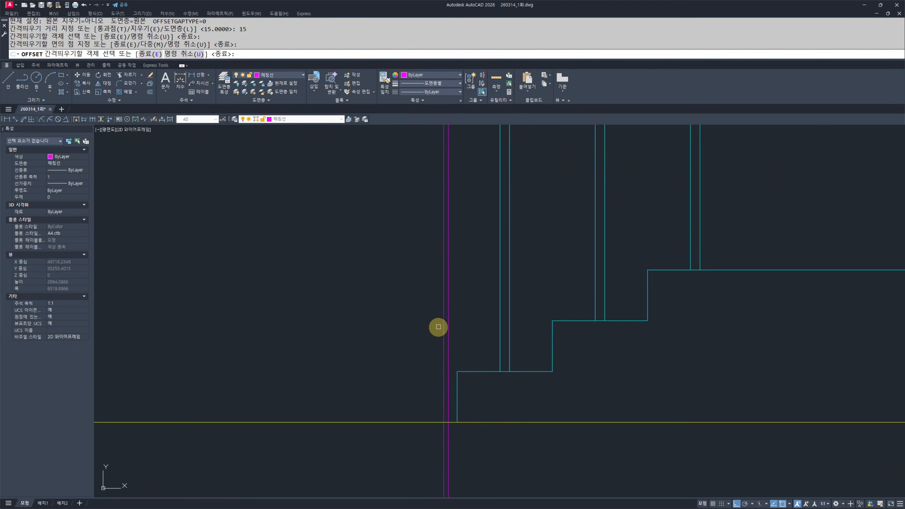
{"action": "left_click", "coordinate": [444, 306]}
{"action": "left_click", "coordinate": [393, 393]}
{"action": "key", "text": "Escape"}
{"action": "key", "text": "Escape"}
- Erase the end post's centre line and trim its two side lines at the ground line
{"action": "left_click", "coordinate": [444, 438]}
{"action": "key", "text": "e"}
{"action": "key", "text": "Return"}
{"action": "type", "text": "tr"}
{"action": "key", "text": "Return"}
{"action": "key", "text": "Return"}
{"action": "left_click", "coordinate": [487, 452]}
{"action": "key", "text": "Escape"}
- Match the end post's two lines to the properties of the neighbouring stair post
{"action": "scroll", "coordinate": [428, 409], "scroll_direction": "down", "scroll_amount": 5}
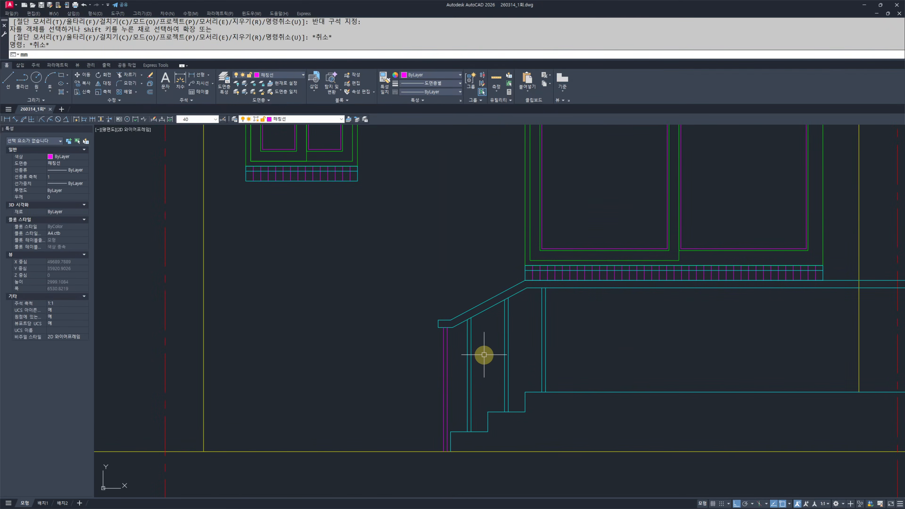
{"action": "type", "text": "mm"}
{"action": "key", "text": "Return"}
{"action": "left_click", "coordinate": [450, 362]}
{"action": "left_click", "coordinate": [469, 344]}
{"action": "key", "text": "Escape"}
{"action": "key", "text": "Escape"}
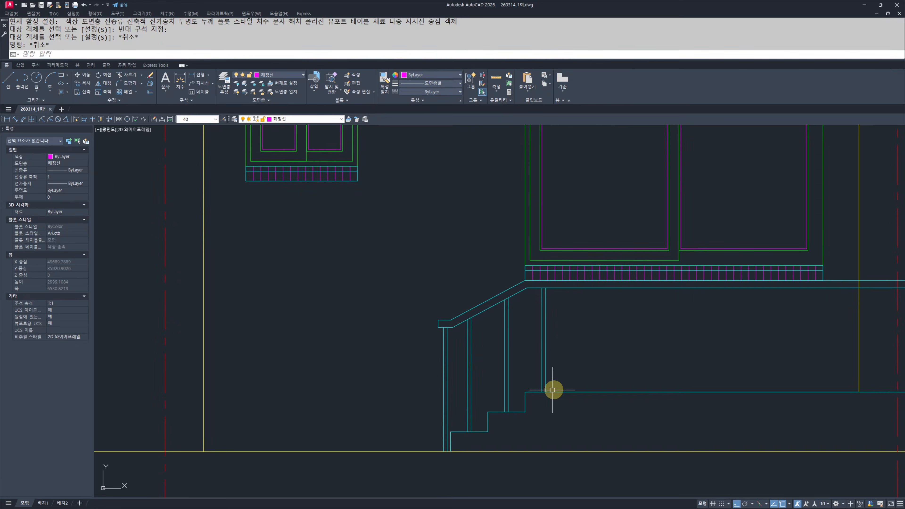
- Erase the vertical posts on the upper stair tread and on the landing
{"action": "key", "text": "Escape"}
{"action": "key", "text": "Escape"}
{"action": "middle_click_drag", "start_coordinate": [547, 360], "coordinate": [464, 377]}
{"action": "left_click", "coordinate": [470, 363]}
{"action": "left_click", "coordinate": [449, 342]}
{"action": "scroll", "coordinate": [392, 371], "scroll_direction": "down", "scroll_amount": 6}
{"action": "mouse_move", "coordinate": [521, 360]}
{"action": "middle_mouse_down"}
{"action": "mouse_move", "coordinate": [395, 364]}
{"action": "mouse_move", "coordinate": [468, 376]}
{"action": "mouse_move", "coordinate": [409, 373]}
{"action": "middle_mouse_up"}
{"action": "scroll", "coordinate": [368, 359], "scroll_direction": "up", "scroll_amount": 6}
{"action": "key", "text": "Escape"}
{"action": "key", "text": "Escape"}
{"action": "mouse_move", "coordinate": [455, 407]}
{"action": "middle_mouse_down"}
{"action": "mouse_move", "coordinate": [462, 390]}
{"action": "mouse_move", "coordinate": [558, 354]}
{"action": "middle_mouse_up"}
{"action": "scroll", "coordinate": [457, 378], "scroll_direction": "up", "scroll_amount": 2}
{"action": "left_click", "coordinate": [573, 349]}
{"action": "left_click", "coordinate": [461, 366]}
{"action": "type", "text": "e"}
{"action": "key", "text": "space"}
{"action": "key", "text": "Escape"}
{"action": "key", "text": "Escape"}
- Draw a wipeout over the lowest stair tread's post, following the post's outline
{"action": "type", "text": "wp"}
{"action": "key", "text": "space"}
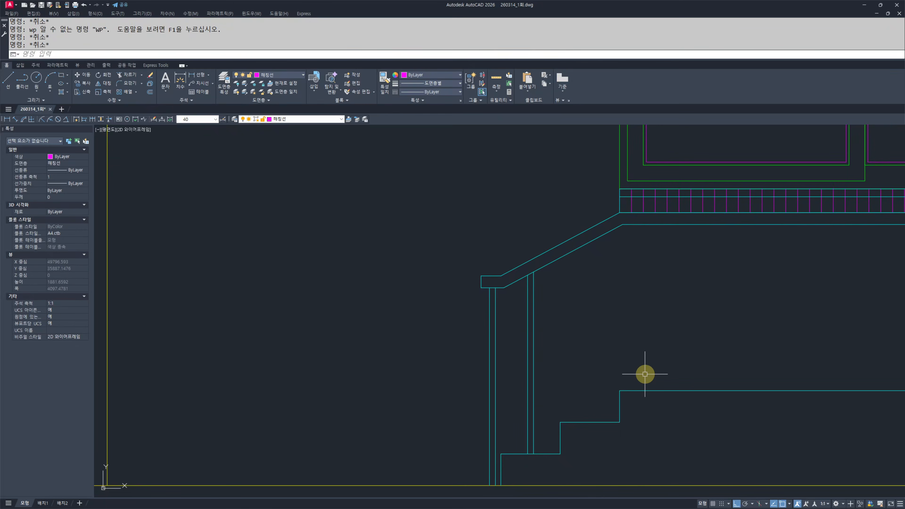
{"action": "type", "text": "wi"}
{"action": "key", "text": "space"}
{"action": "scroll", "coordinate": [510, 276], "scroll_direction": "up", "scroll_amount": 4}
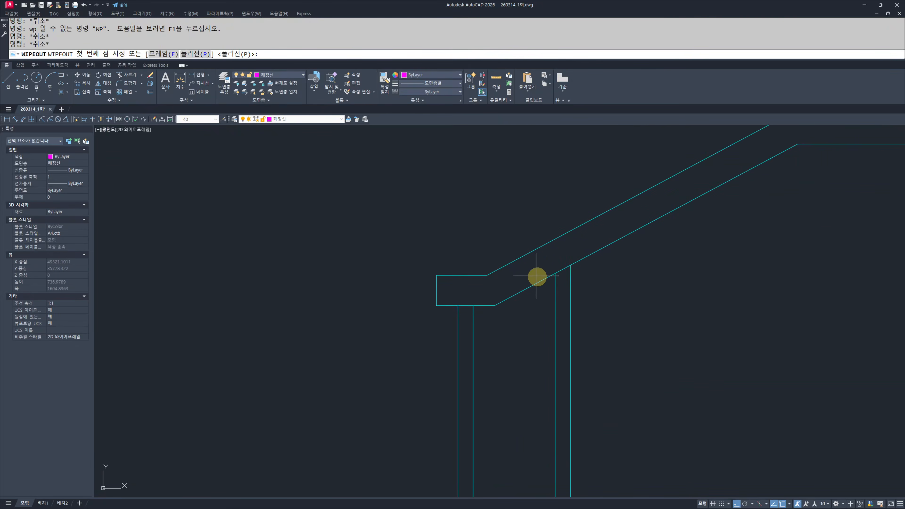
{"action": "left_click", "coordinate": [555, 273]}
{"action": "scroll", "coordinate": [576, 384], "scroll_direction": "down", "scroll_amount": 4}
{"action": "scroll", "coordinate": [619, 328], "scroll_direction": "up", "scroll_amount": 3}
{"action": "left_click", "coordinate": [614, 324]}
{"action": "left_click", "coordinate": [590, 323]}
{"action": "key", "text": "space"}
{"action": "key", "text": "Escape"}
{"action": "key", "text": "Escape"}
- Match the stair post's wipeout to the properties of the handrail posts on the 난간 layer
{"action": "scroll", "coordinate": [573, 328], "scroll_direction": "down", "scroll_amount": 3}
{"action": "middle_click_drag", "start_coordinate": [565, 318], "coordinate": [531, 395]}
{"action": "type", "text": "mm"}
{"action": "key", "text": "space"}
{"action": "left_click", "coordinate": [507, 287]}
{"action": "left_click", "coordinate": [589, 265]}
{"action": "key", "text": "Escape"}
{"action": "key", "text": "Escape"}
{"action": "key", "text": "space"}
{"action": "left_click", "coordinate": [596, 241]}
{"action": "left_click", "coordinate": [584, 233]}
{"action": "left_click", "coordinate": [564, 218]}
{"action": "left_click", "coordinate": [609, 252]}
{"action": "left_click", "coordinate": [493, 284]}
{"action": "key", "text": "Escape"}
{"action": "key", "text": "Escape"}
{"action": "left_click", "coordinate": [595, 275]}
{"action": "left_click", "coordinate": [504, 280]}
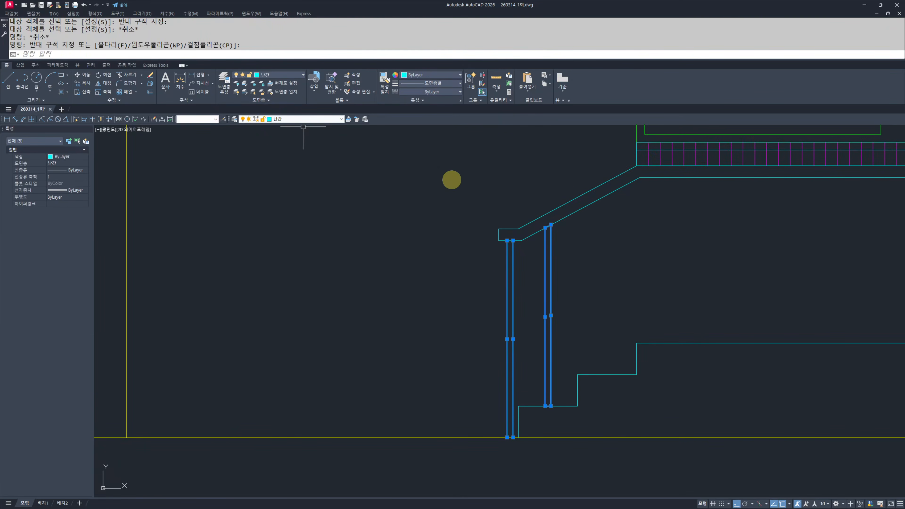
{"action": "key", "text": "Escape"}
{"action": "key", "text": "Escape"}
- Copy the stair post with its wipeout as an array of 3 items, from its base midpoint to the next tread's midpoint
{"action": "left_click", "coordinate": [619, 250]}
{"action": "left_click", "coordinate": [549, 271]}
{"action": "middle_click_drag", "start_coordinate": [615, 276], "coordinate": [580, 266]}
{"action": "left_click", "coordinate": [528, 265]}
{"action": "left_click", "coordinate": [488, 286]}
{"action": "type", "text": "cc"}
{"action": "key", "text": "space"}
{"action": "scroll", "coordinate": [514, 402], "scroll_direction": "up", "scroll_amount": 5}
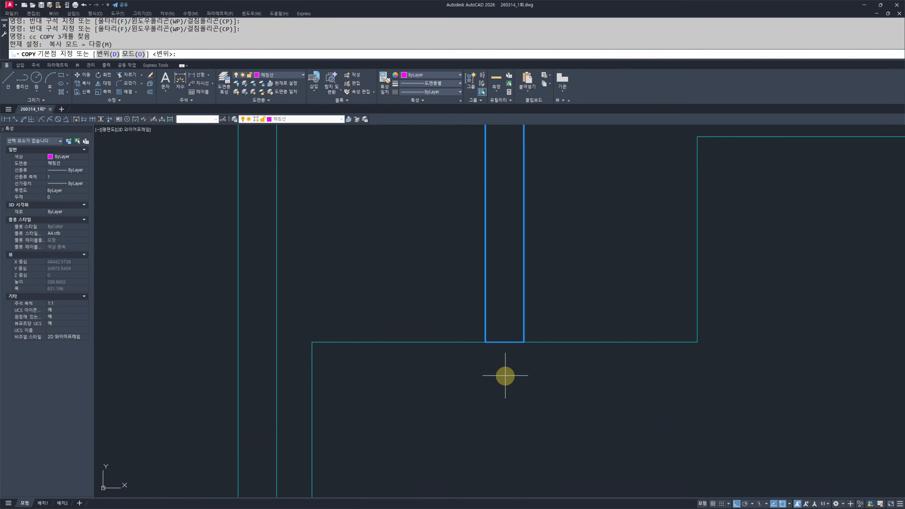
{"action": "left_click", "coordinate": [503, 341]}
{"action": "scroll", "coordinate": [509, 398], "scroll_direction": "down", "scroll_amount": 5}
{"action": "type", "text": "a"}
{"action": "key", "text": "Return"}
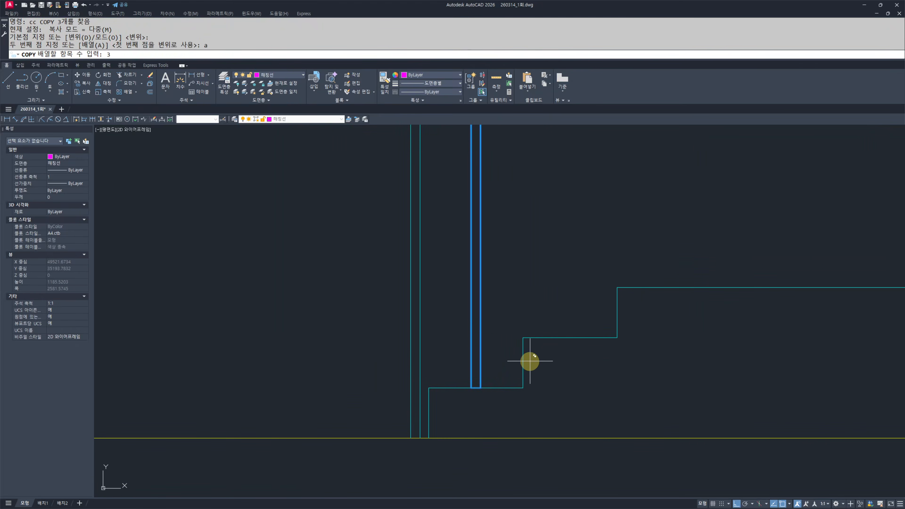
{"action": "type", "text": "3"}
{"action": "key", "text": "Return"}
{"action": "left_click", "coordinate": [570, 337]}
{"action": "key", "text": "Escape"}
{"action": "key", "text": "Escape"}
{"action": "scroll", "coordinate": [556, 385], "scroll_direction": "down", "scroll_amount": 4}
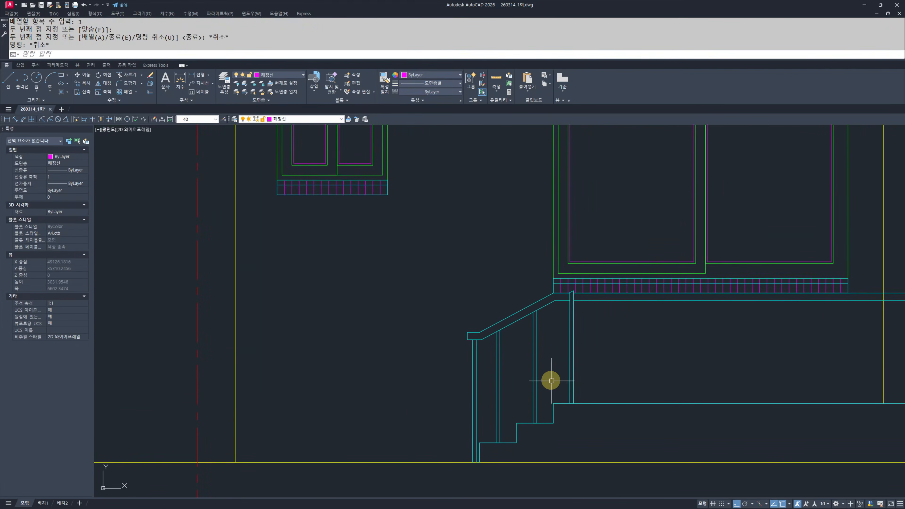
- Stretch the landing post's sloped top down until its lower corner meets the handrail's lower edge
{"action": "scroll", "coordinate": [575, 318], "scroll_direction": "up", "scroll_amount": 10}
{"action": "type", "text": "s"}
{"action": "key", "text": "Return"}
{"action": "left_click", "coordinate": [619, 242]}
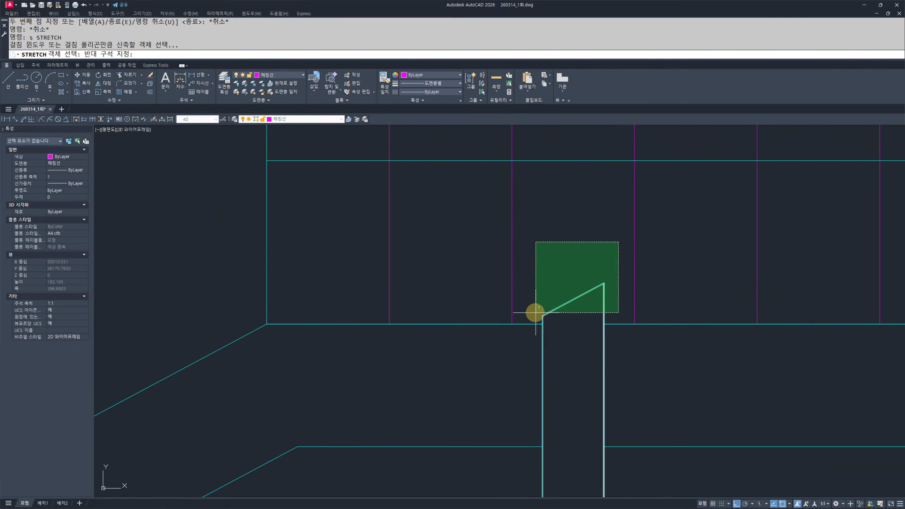
{"action": "left_click", "coordinate": [537, 309]}
{"action": "key", "text": "Return"}
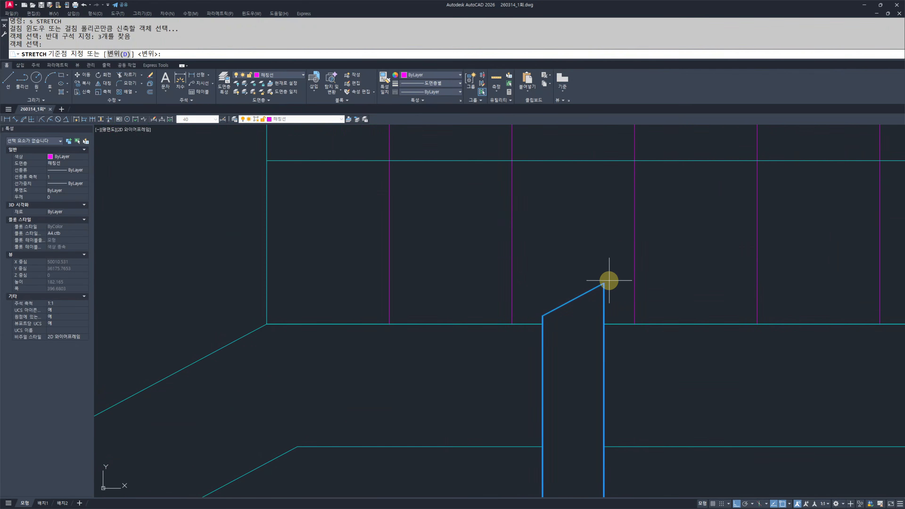
{"action": "left_click", "coordinate": [554, 311]}
{"action": "left_click", "coordinate": [543, 446]}
- Stretch the landing post's remaining high corner down to the handrail's lower edge so the top is level
{"action": "middle_click_drag", "start_coordinate": [595, 439], "coordinate": [602, 390]}
{"action": "scroll", "coordinate": [605, 393], "scroll_direction": "up", "scroll_amount": 5}
{"action": "key", "text": "s"}
{"action": "key", "text": "Return"}
{"action": "left_click", "coordinate": [644, 305]}
{"action": "key", "text": "Return"}
{"action": "left_click", "coordinate": [588, 332]}
{"action": "key", "text": "Return"}
{"action": "left_click", "coordinate": [615, 320]}
{"action": "left_click", "coordinate": [619, 402]}
{"action": "key", "text": "Escape"}
{"action": "key", "text": "Escape"}
- Create a path array of the landing post with its wipeout along the landing's top line
{"action": "scroll", "coordinate": [392, 356], "scroll_direction": "down", "scroll_amount": 6}
{"action": "middle_click_drag", "start_coordinate": [316, 404], "coordinate": [466, 336]}
{"action": "scroll", "coordinate": [466, 335], "scroll_direction": "down", "scroll_amount": 3}
{"action": "scroll", "coordinate": [385, 398], "scroll_direction": "down", "scroll_amount": 3}
{"action": "middle_click_drag", "start_coordinate": [389, 398], "coordinate": [416, 362]}
{"action": "middle_click_drag", "start_coordinate": [505, 361], "coordinate": [457, 374]}
{"action": "scroll", "coordinate": [457, 371], "scroll_direction": "up", "scroll_amount": 3}
{"action": "left_click", "coordinate": [459, 367]}
{"action": "left_click", "coordinate": [424, 378]}
{"action": "scroll", "coordinate": [518, 370], "scroll_direction": "down", "scroll_amount": 3}
{"action": "scroll", "coordinate": [478, 378], "scroll_direction": "down", "scroll_amount": 5}
{"action": "type", "text": "ar"}
{"action": "key", "text": "Return"}
{"action": "key", "text": "Return"}
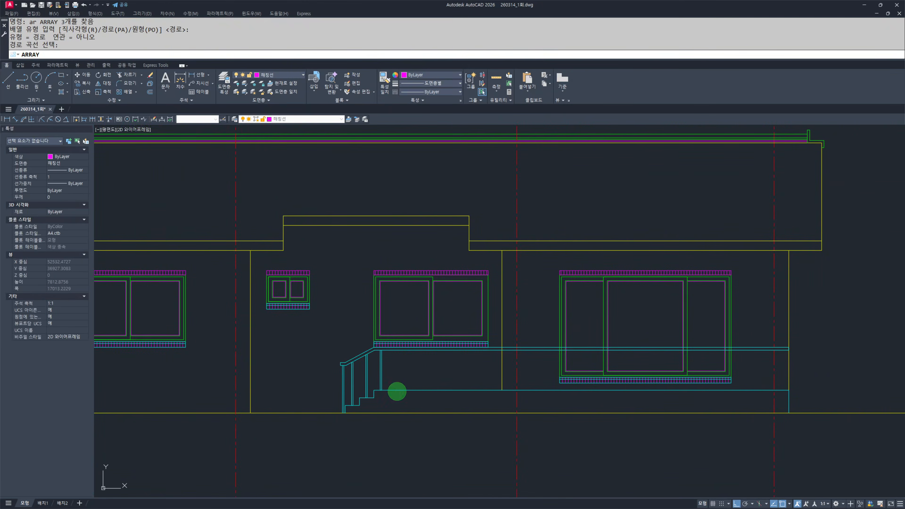
{"action": "left_click", "coordinate": [397, 390]}
- Try item spacings of 1000 and 900 for the landing post array, keeping the maximum item count
{"action": "type", "text": "i"}
{"action": "key", "text": "Return"}
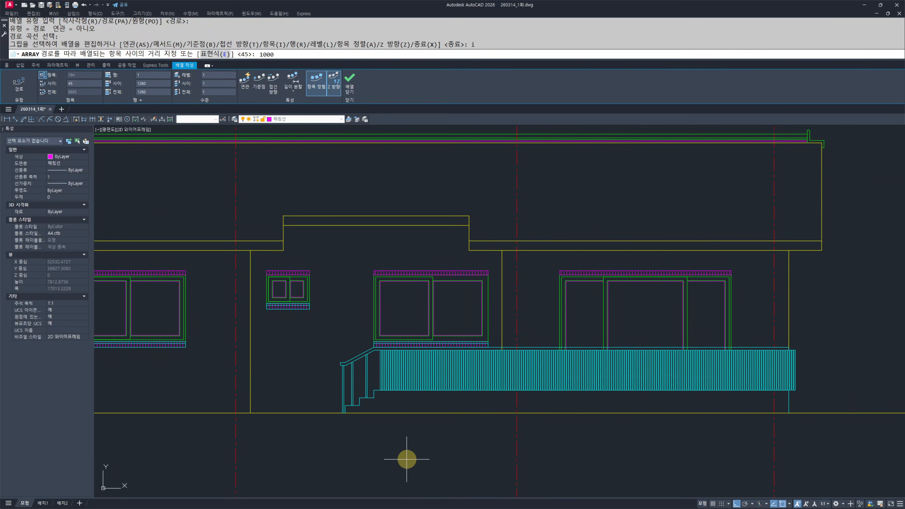
{"action": "key", "text": "Return"}
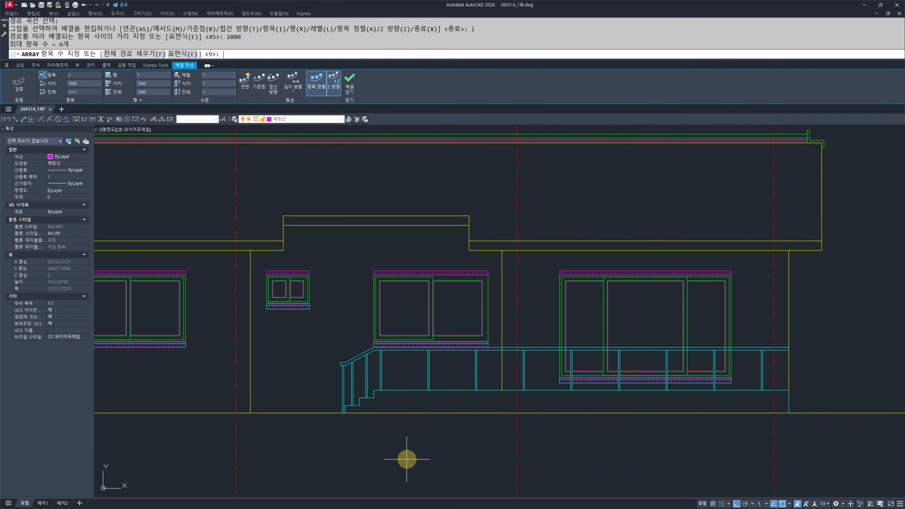
{"action": "key", "text": "Return"}
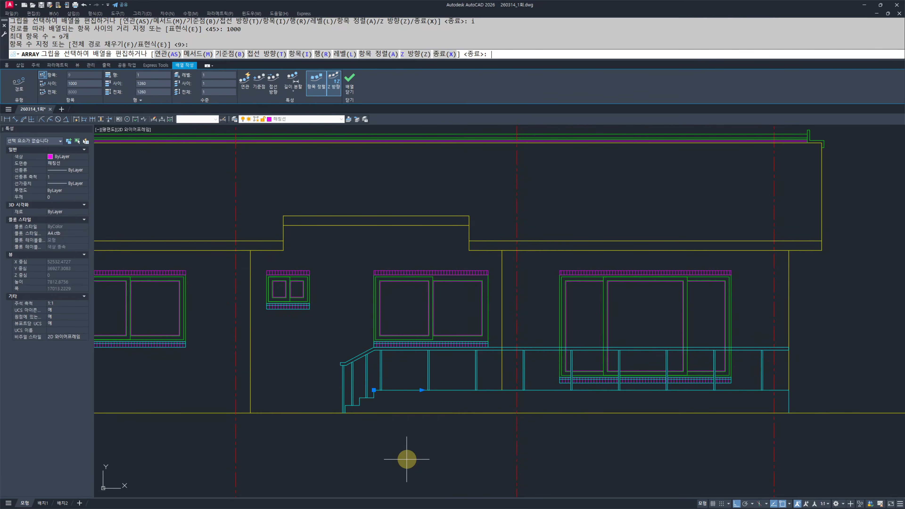
{"action": "type", "text": "i"}
{"action": "key", "text": "Return"}
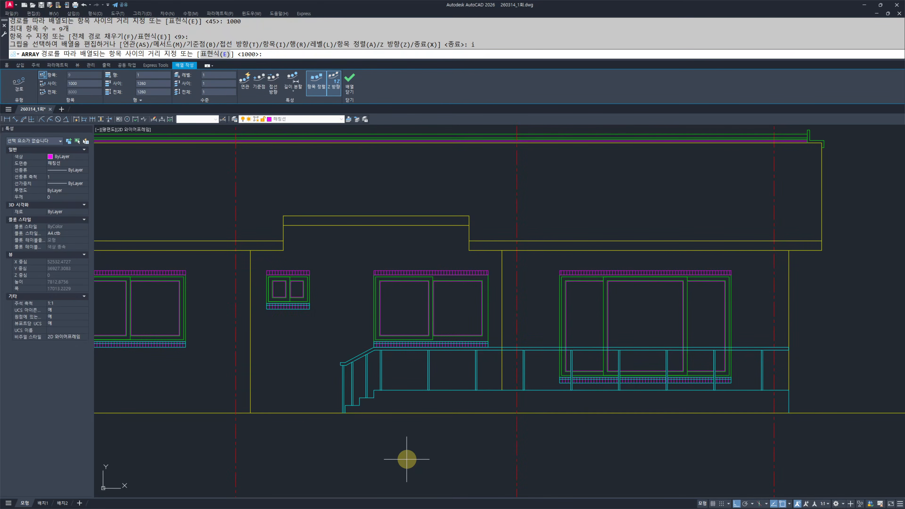
{"action": "key", "text": "Return"}
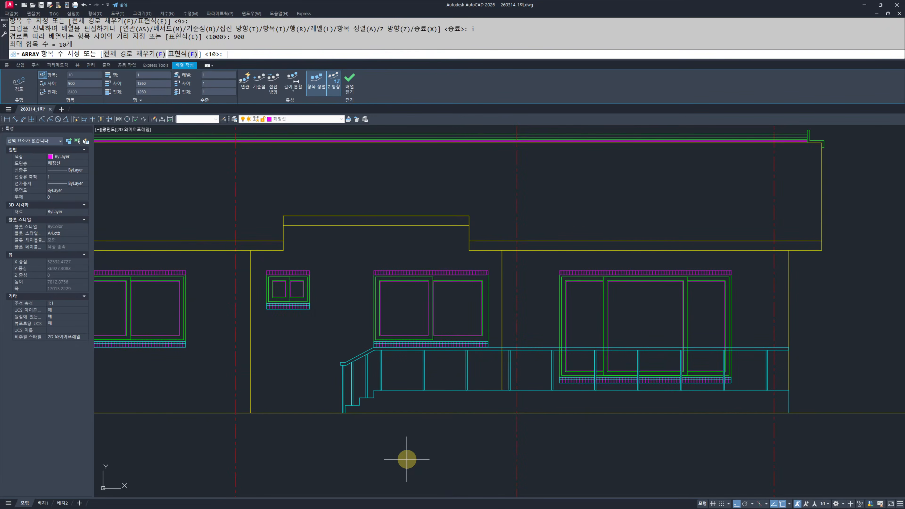
{"action": "key", "text": "Return"}
- Set the landing post array's item spacing to 1200 with 8 items and finish the array
{"action": "type", "text": "i"}
{"action": "key", "text": "Return"}
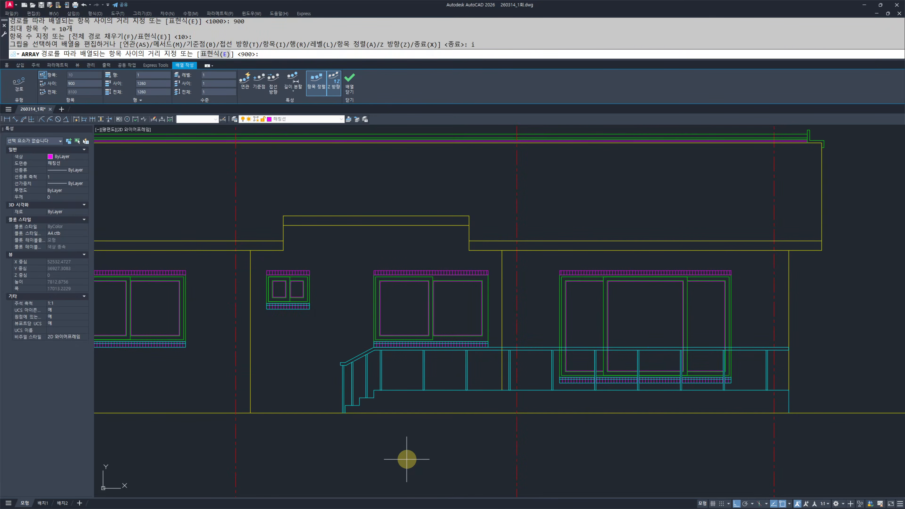
{"action": "type", "text": "1200"}
{"action": "key", "text": "Return"}
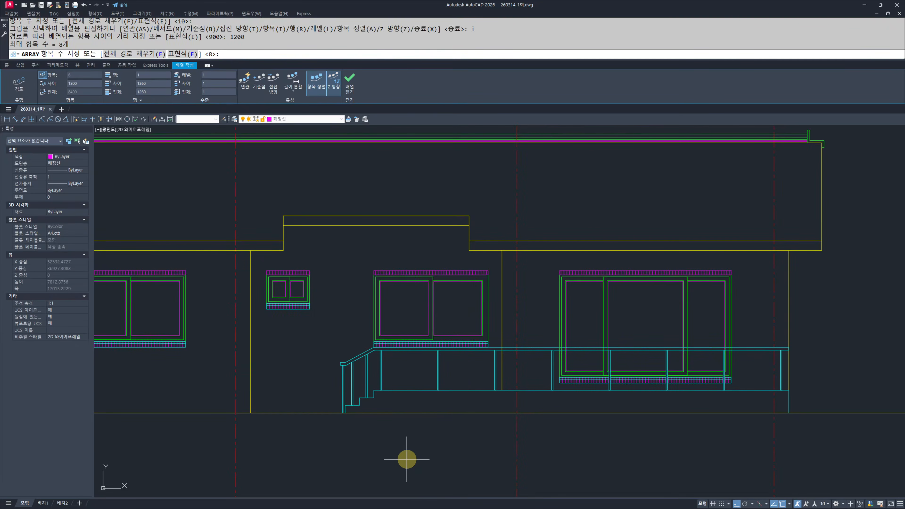
{"action": "key", "text": "Return"}
{"action": "key", "text": "Escape"}
{"action": "key", "text": "Escape"}
{"action": "key", "text": "Escape"}
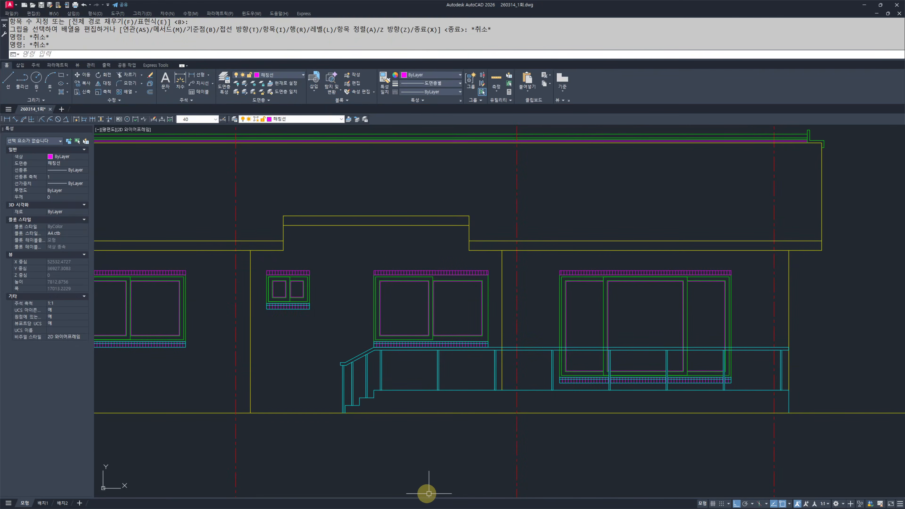
- Draw a vertical line from the landing's top line up into the handrail, between the second and third landing posts
{"action": "scroll", "coordinate": [430, 388], "scroll_direction": "up", "scroll_amount": 3}
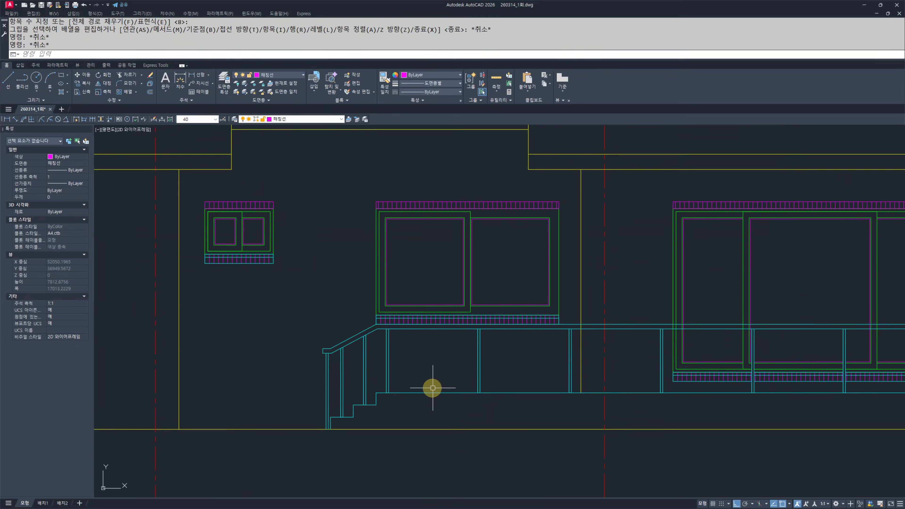
{"action": "scroll", "coordinate": [485, 398], "scroll_direction": "down", "scroll_amount": 3}
{"action": "scroll", "coordinate": [511, 418], "scroll_direction": "up", "scroll_amount": 5}
{"action": "type", "text": "l"}
{"action": "key", "text": "Return"}
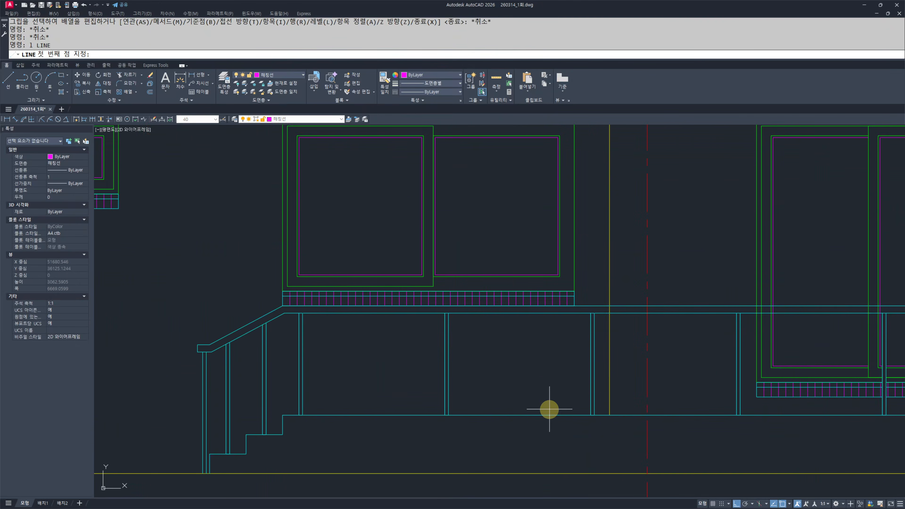
{"action": "left_click", "coordinate": [538, 415]}
{"action": "scroll", "coordinate": [542, 313], "scroll_direction": "up", "scroll_amount": 4}
{"action": "key", "text": "Escape"}
{"action": "key", "text": "Escape"}
- Trim the vertical guide line's upper end at the handrail's lower edge
{"action": "scroll", "coordinate": [503, 313], "scroll_direction": "up", "scroll_amount": 2}
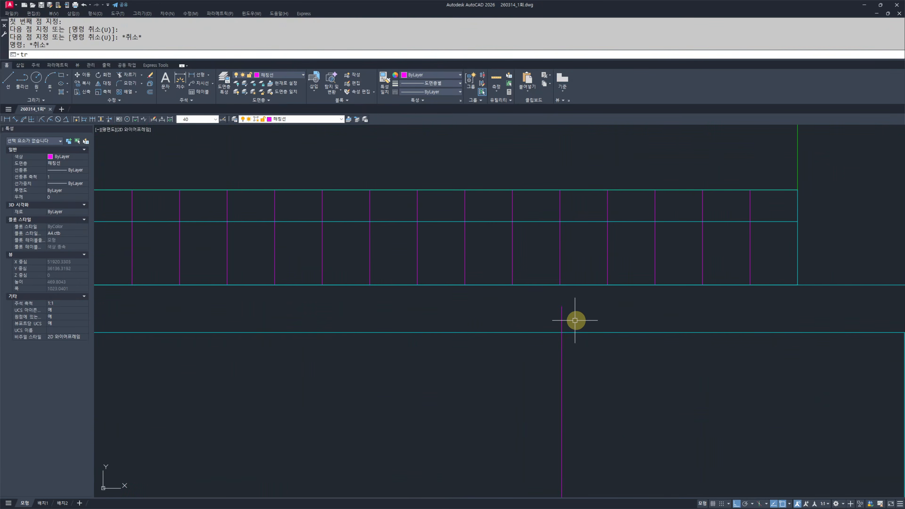
{"action": "type", "text": "tr"}
{"action": "left_click_drag", "start_coordinate": [603, 312], "coordinate": [515, 313]}
{"action": "key", "text": "Escape"}
{"action": "key", "text": "Escape"}
{"action": "scroll", "coordinate": [515, 351], "scroll_direction": "down", "scroll_amount": 3}
{"action": "scroll", "coordinate": [514, 352], "scroll_direction": "up", "scroll_amount": 3}
{"action": "type", "text": "tr"}
{"action": "left_click_drag", "start_coordinate": [589, 290], "coordinate": [553, 297]}
{"action": "scroll", "coordinate": [499, 260], "scroll_direction": "down", "scroll_amount": 5}
{"action": "key", "text": "Escape"}
{"action": "key", "text": "Escape"}
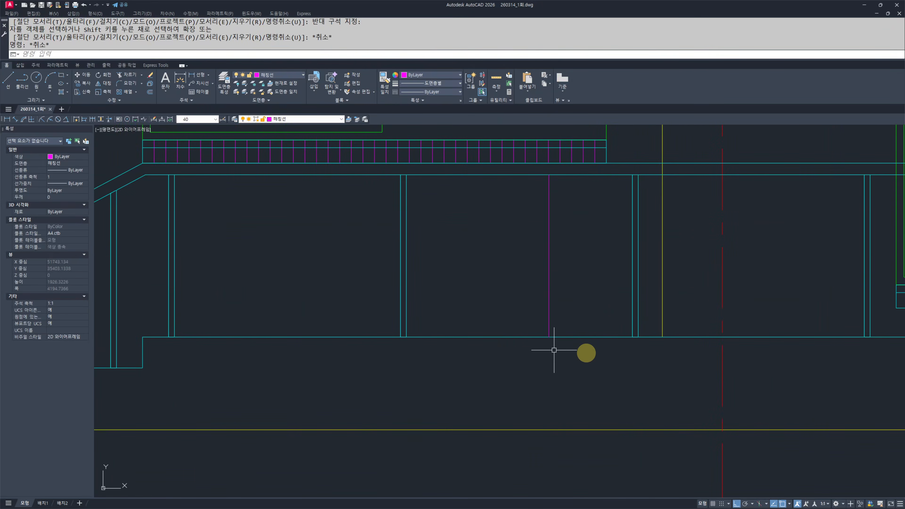
- Divide the vertical guide line between the landing and the handrail into 4 equal segments
{"action": "type", "text": "div"}
{"action": "left_click", "coordinate": [550, 252]}
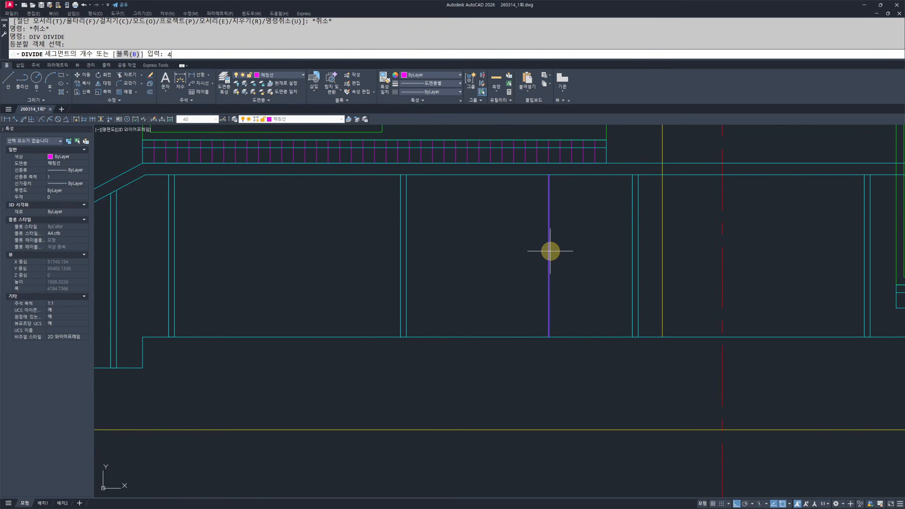
{"action": "key", "text": "space"}
{"action": "key", "text": "Escape"}
{"action": "key", "text": "Escape"}
{"action": "left_click", "coordinate": [531, 298]}
{"action": "left_click", "coordinate": [481, 369]}
{"action": "middle_click_drag", "start_coordinate": [552, 312], "coordinate": [656, 335]}
{"action": "scroll", "coordinate": [656, 334], "scroll_direction": "down", "scroll_amount": 1}
{"action": "mouse_move", "coordinate": [423, 344]}
{"action": "middle_mouse_down"}
{"action": "mouse_move", "coordinate": [486, 343]}
{"action": "mouse_move", "coordinate": [572, 377]}
{"action": "middle_mouse_up"}
{"action": "key", "text": "Escape"}
{"action": "key", "text": "Escape"}
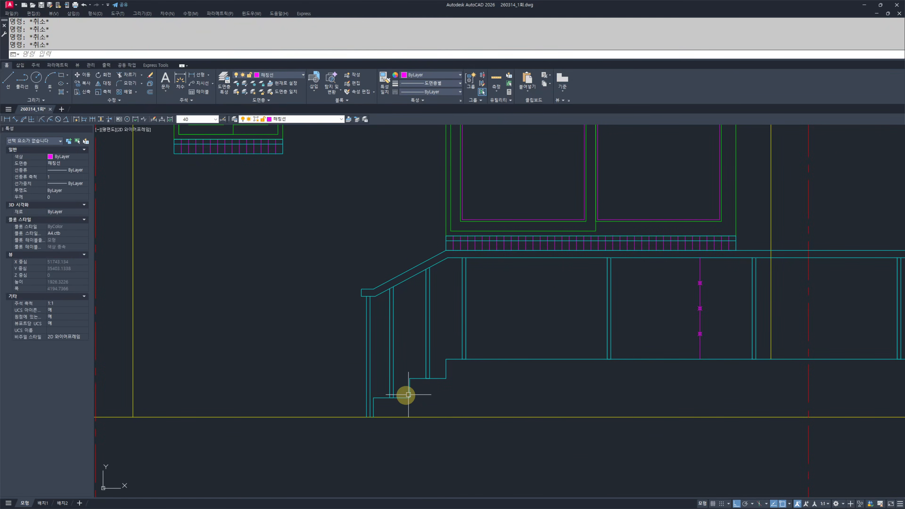
{"action": "middle_click_drag", "start_coordinate": [419, 390], "coordinate": [502, 368]}
{"action": "scroll", "coordinate": [502, 370], "scroll_direction": "up", "scroll_amount": 4}
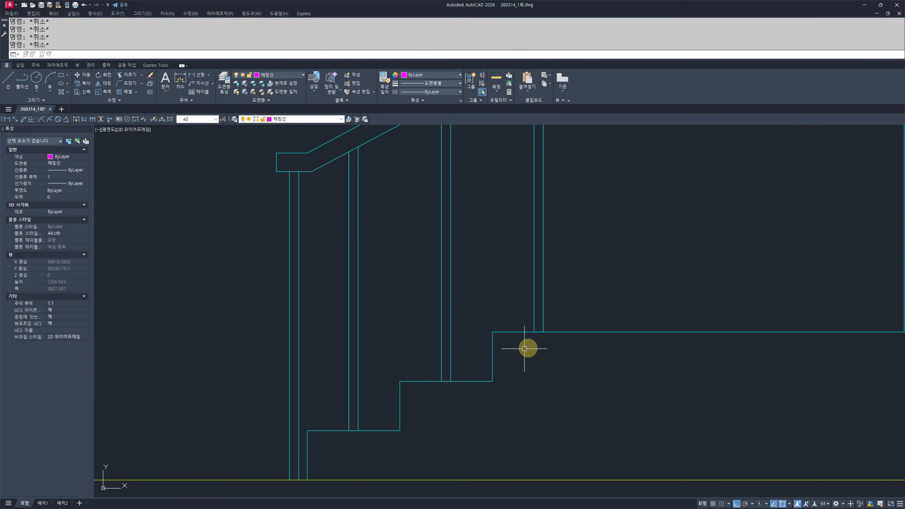
{"action": "left_click_drag", "start_coordinate": [657, 297], "coordinate": [602, 358]}
{"action": "key", "text": "Escape"}
{"action": "key", "text": "Escape"}
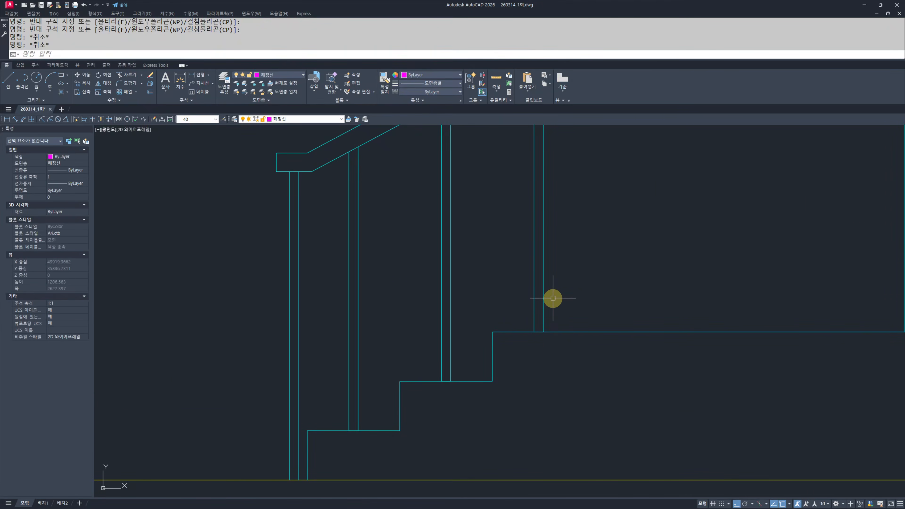
- Draw a sloped line from the landing's front corner down to the lowest step's front corner
{"action": "type", "text": "l"}
{"action": "key", "text": "Return"}
{"action": "left_click", "coordinate": [492, 332]}
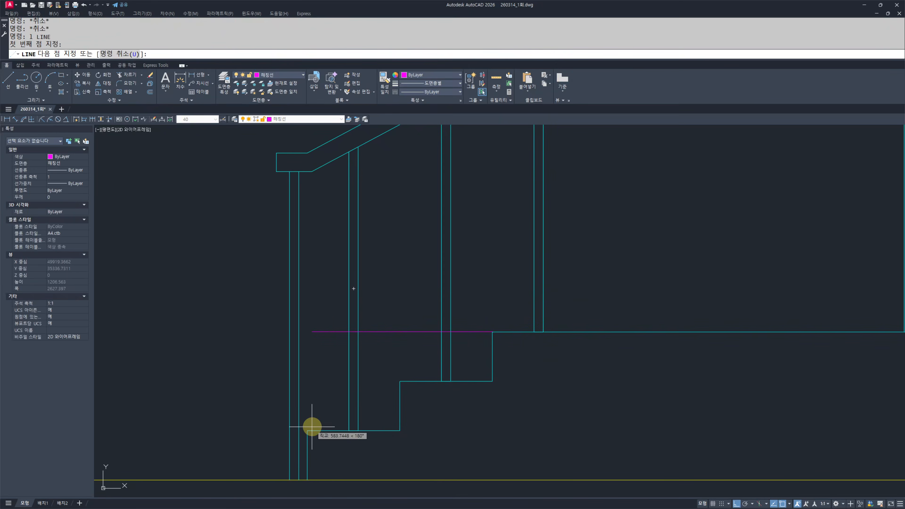
{"action": "left_click", "coordinate": [311, 428]}
{"action": "key", "text": "Escape"}
{"action": "key", "text": "Escape"}
{"action": "key", "text": "Escape"}
- Move the sloped stair line by its upper end to the base corner of the first landing post
{"action": "middle_click_drag", "start_coordinate": [449, 374], "coordinate": [436, 404]}
{"action": "left_click", "coordinate": [436, 404]}
{"action": "left_click", "coordinate": [396, 389]}
{"action": "key", "text": "Escape"}
{"action": "key", "text": "Escape"}
{"action": "key", "text": "Escape"}
{"action": "scroll", "coordinate": [474, 352], "scroll_direction": "up", "scroll_amount": 4}
{"action": "left_click", "coordinate": [477, 378]}
{"action": "middle_click_drag", "start_coordinate": [500, 373], "coordinate": [465, 363]}
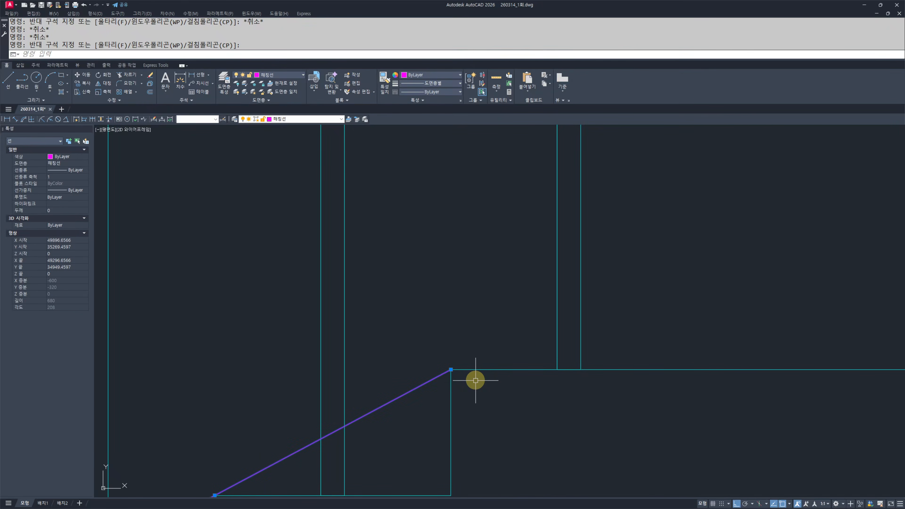
{"action": "type", "text": "m"}
{"action": "key", "text": "Return"}
{"action": "left_click", "coordinate": [450, 370]}
{"action": "key", "text": "Escape"}
{"action": "key", "text": "Escape"}
- Match the sloped stair line's properties to the existing railing lines
{"action": "scroll", "coordinate": [499, 378], "scroll_direction": "down", "scroll_amount": 5}
{"action": "scroll", "coordinate": [491, 364], "scroll_direction": "up", "scroll_amount": 2}
{"action": "type", "text": "mm"}
{"action": "key", "text": "Return"}
{"action": "left_click", "coordinate": [523, 311]}
{"action": "left_click", "coordinate": [503, 369]}
{"action": "left_click", "coordinate": [483, 358]}
{"action": "key", "text": "Escape"}
{"action": "scroll", "coordinate": [608, 404], "scroll_direction": "down", "scroll_amount": 5}
{"action": "scroll", "coordinate": [559, 414], "scroll_direction": "up", "scroll_amount": 2}
{"action": "left_click", "coordinate": [400, 415]}
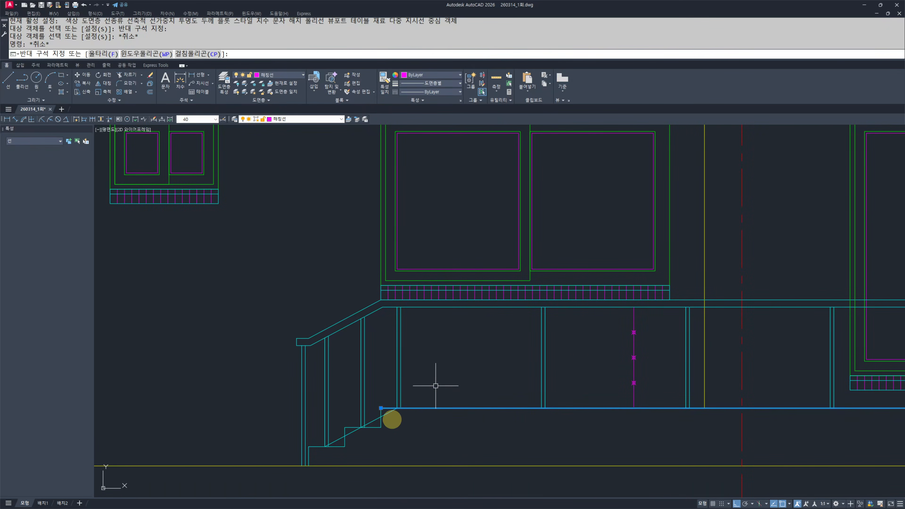
{"action": "left_click", "coordinate": [372, 424]}
{"action": "scroll", "coordinate": [600, 422], "scroll_direction": "up", "scroll_amount": 3}
{"action": "type", "text": "cc"}
{"action": "key", "text": "Return"}
{"action": "left_click", "coordinate": [619, 423]}
{"action": "type", "text": "a"}
{"action": "key", "text": "Return"}
{"action": "type", "text": "3"}
{"action": "key", "text": "Return"}
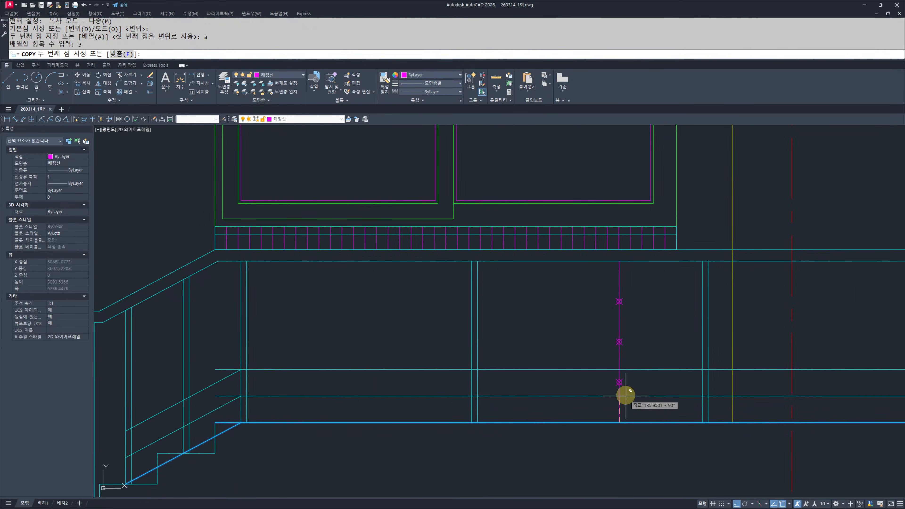
{"action": "key", "text": "Escape"}
{"action": "key", "text": "Escape"}
- Copy the landing line and sloped line upward as a 4-item array, from the guide line's base to its lowest division point
{"action": "left_click", "coordinate": [568, 437]}
{"action": "left_click", "coordinate": [546, 406]}
{"action": "left_click", "coordinate": [213, 440]}
{"action": "key", "text": "space"}
{"action": "left_click", "coordinate": [619, 422]}
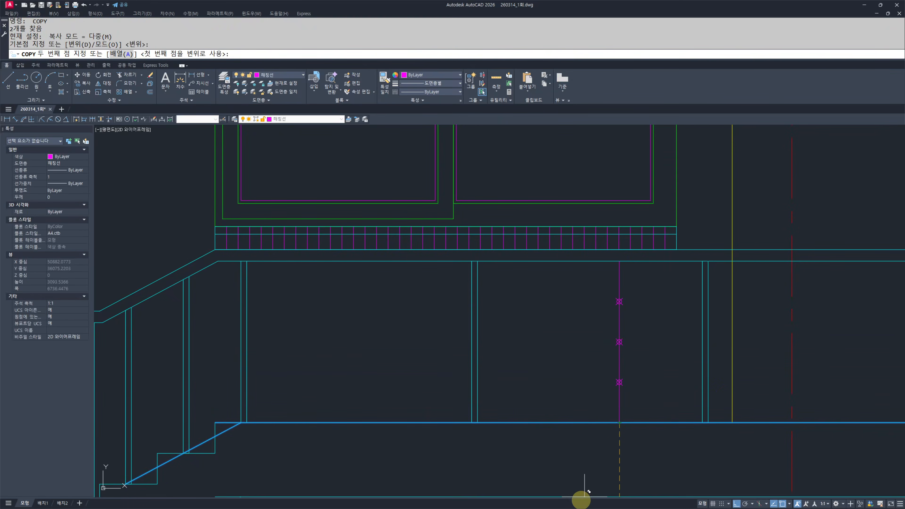
{"action": "type", "text": "a"}
{"action": "key", "text": "Return"}
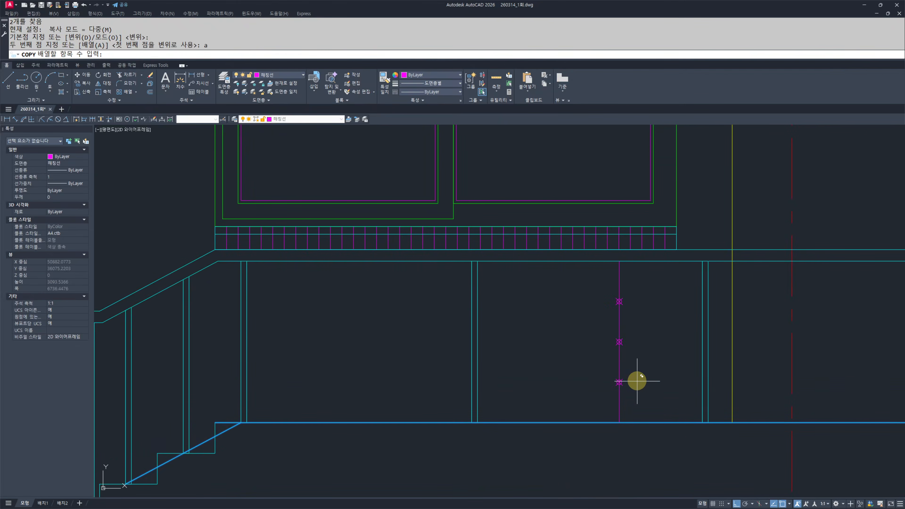
{"action": "type", "text": "4"}
{"action": "key", "text": "Return"}
{"action": "left_click", "coordinate": [619, 382]}
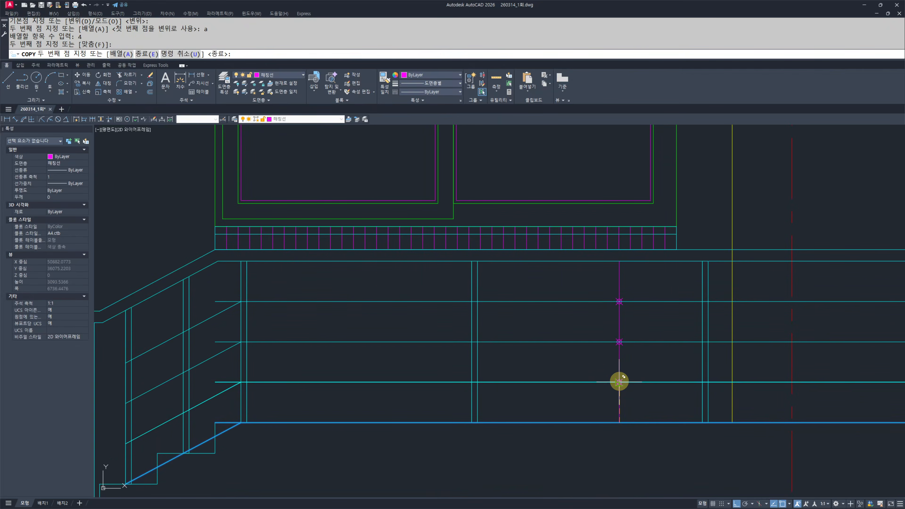
{"action": "key", "text": "Escape"}
{"action": "key", "text": "Escape"}
- Erase the vertical guide line and its division points between the landing posts
{"action": "left_click", "coordinate": [639, 403]}
{"action": "left_click", "coordinate": [594, 403]}
{"action": "type", "text": "e"}
{"action": "key", "text": "space"}
{"action": "left_click", "coordinate": [582, 402]}
{"action": "left_click", "coordinate": [638, 271]}
{"action": "key", "text": "Escape"}
- Fillet the three horizontal rails with their matching sloped rails into sharp corners at the first landing post, using radius 0
{"action": "scroll", "coordinate": [365, 340], "scroll_direction": "down", "scroll_amount": 3}
{"action": "scroll", "coordinate": [446, 315], "scroll_direction": "up", "scroll_amount": 6}
{"action": "type", "text": "f"}
{"action": "key", "text": "space"}
{"action": "left_click", "coordinate": [514, 321]}
{"action": "middle_click_drag", "start_coordinate": [455, 412], "coordinate": [478, 321]}
{"action": "key", "text": "space"}
{"action": "left_click", "coordinate": [464, 342]}
{"action": "left_click", "coordinate": [519, 332]}
{"action": "key", "text": "space"}
{"action": "key", "text": "Escape"}
{"action": "key", "text": "Escape"}
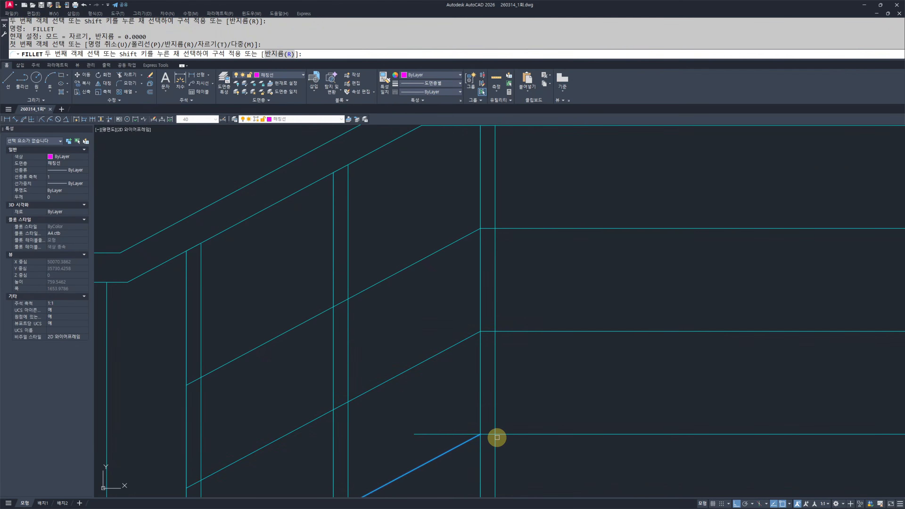
- Erase the original sloped base line running along the stair steps
{"action": "scroll", "coordinate": [559, 418], "scroll_direction": "down", "scroll_amount": 5}
{"action": "middle_click_drag", "start_coordinate": [410, 405], "coordinate": [480, 371]}
{"action": "scroll", "coordinate": [471, 393], "scroll_direction": "down", "scroll_amount": 2}
{"action": "scroll", "coordinate": [409, 376], "scroll_direction": "up", "scroll_amount": 4}
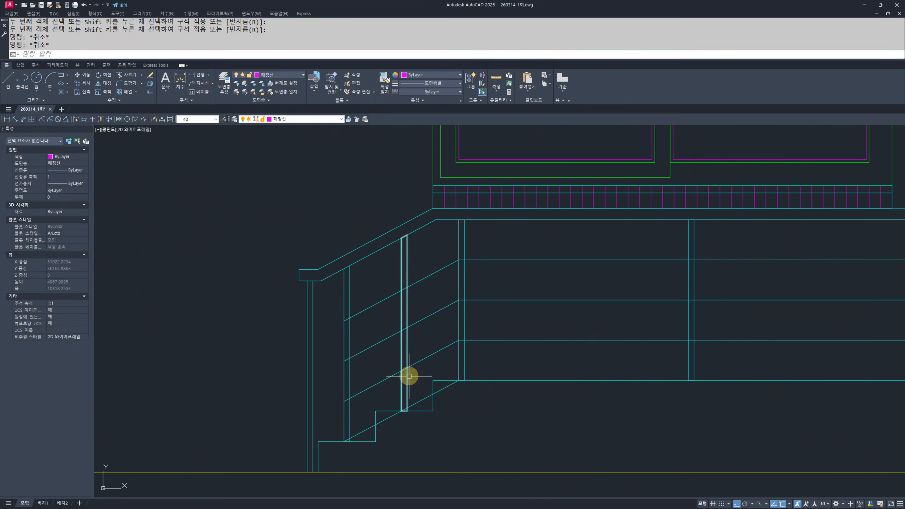
{"action": "left_click", "coordinate": [422, 406]}
{"action": "type", "text": "e"}
{"action": "key", "text": "space"}
{"action": "scroll", "coordinate": [395, 394], "scroll_direction": "down", "scroll_amount": 8}
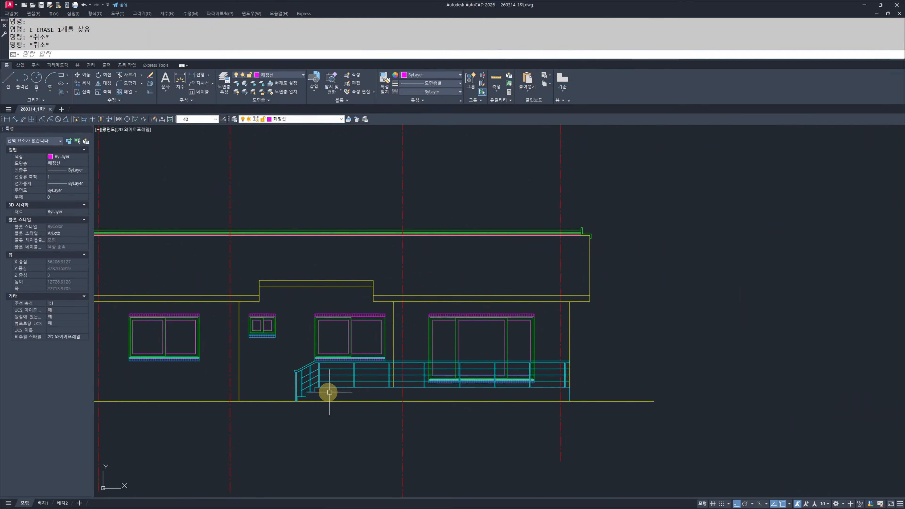
- Match the properties of the horizontal and sloped intermediate rails to the railing lines on layer 난간
{"action": "scroll", "coordinate": [329, 392], "scroll_direction": "up", "scroll_amount": 3}
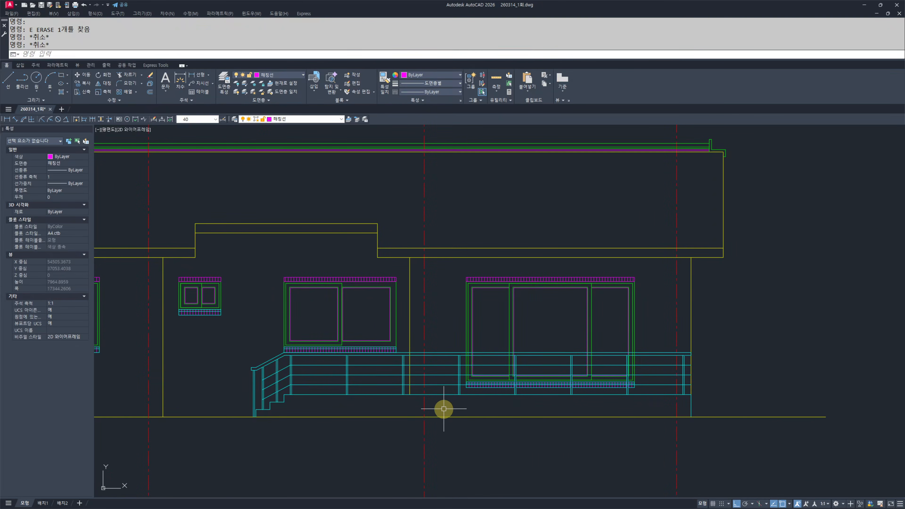
{"action": "type", "text": "mm"}
{"action": "key", "text": "space"}
{"action": "scroll", "coordinate": [342, 373], "scroll_direction": "up", "scroll_amount": 6}
{"action": "left_click", "coordinate": [387, 366]}
{"action": "left_click", "coordinate": [414, 338]}
{"action": "left_click", "coordinate": [321, 433]}
{"action": "middle_click_drag", "start_coordinate": [204, 430], "coordinate": [437, 418]}
{"action": "left_click", "coordinate": [473, 432]}
{"action": "left_click", "coordinate": [446, 389]}
{"action": "left_click", "coordinate": [363, 332]}
{"action": "key", "text": "Escape"}
{"action": "key", "text": "Escape"}
- Select the six horizontal and sloped intermediate rails and send them to the back of the draw order
{"action": "middle_click_drag", "start_coordinate": [307, 390], "coordinate": [427, 377]}
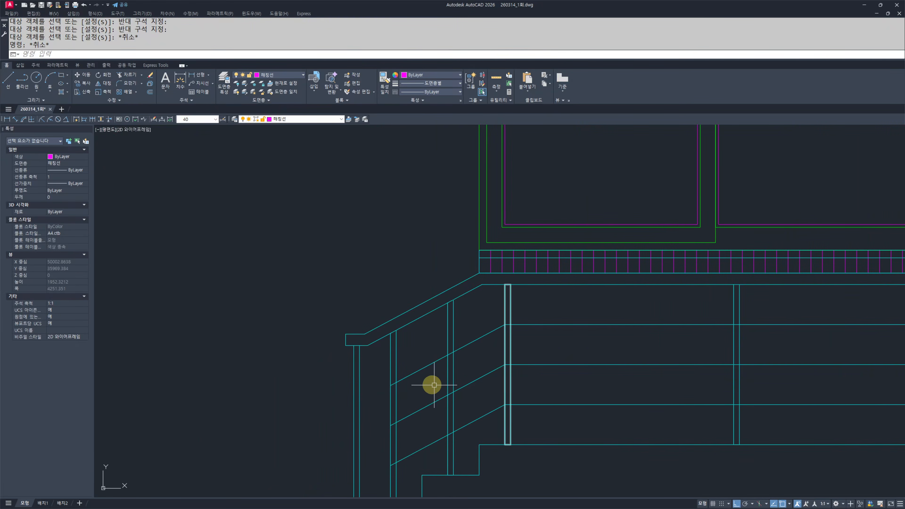
{"action": "left_click", "coordinate": [601, 410]}
{"action": "left_click", "coordinate": [549, 317]}
{"action": "left_click", "coordinate": [491, 313]}
{"action": "left_click", "coordinate": [462, 414]}
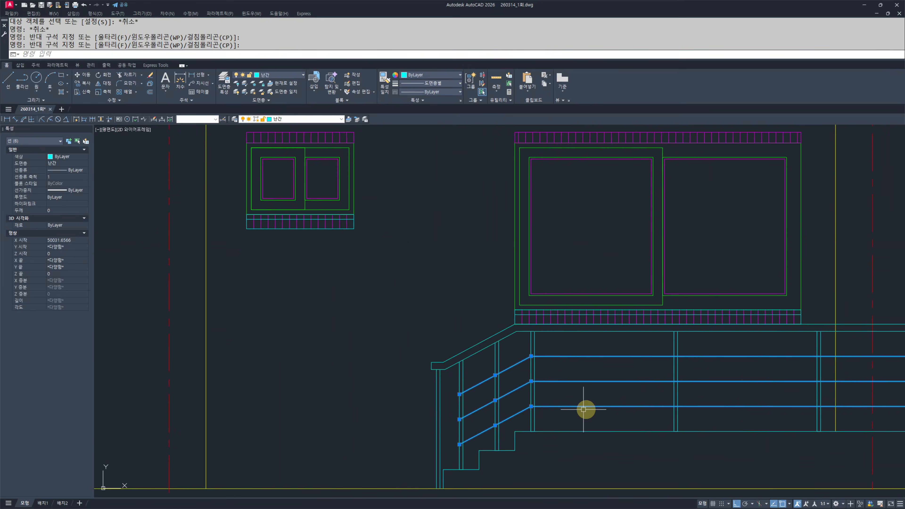
{"action": "scroll", "coordinate": [571, 410], "scroll_direction": "down", "scroll_amount": 4}
{"action": "middle_click_drag", "start_coordinate": [710, 409], "coordinate": [451, 402]}
{"action": "type", "text": "d"}
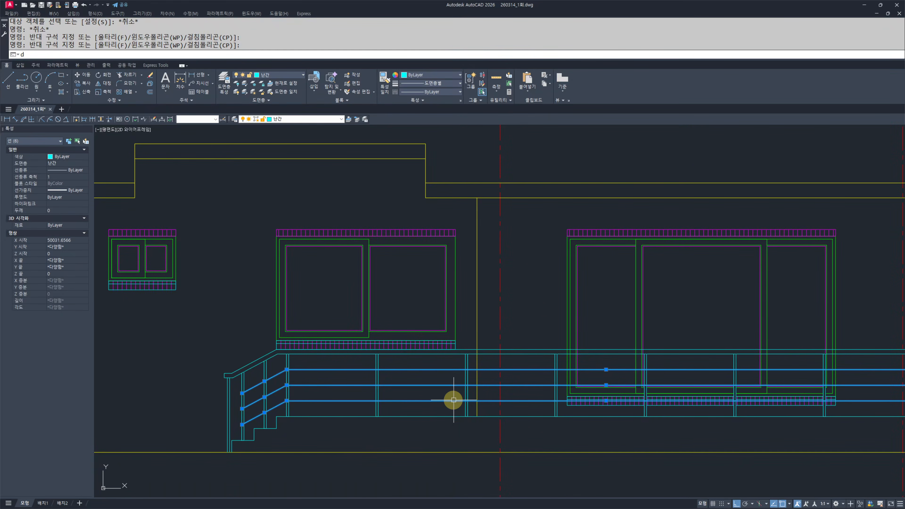
{"action": "type", "text": "r"}
{"action": "key", "text": "Return"}
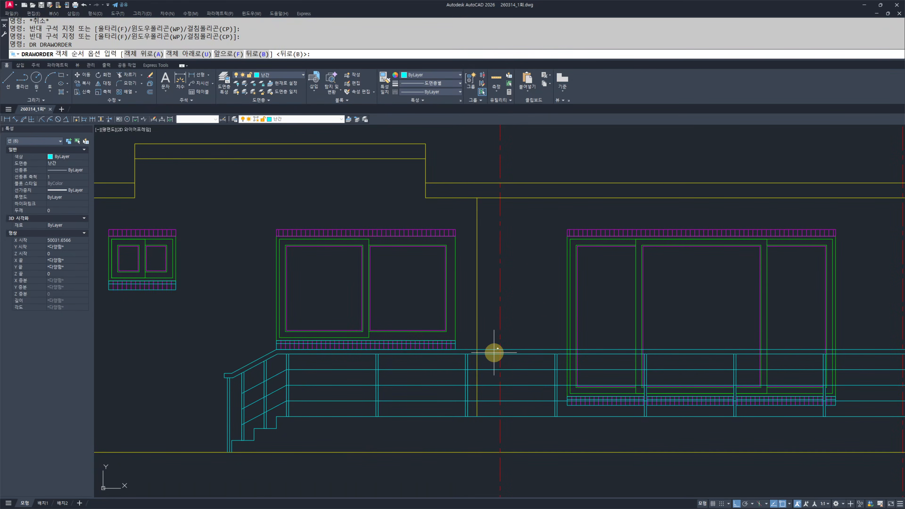
{"action": "type", "text": "b"}
{"action": "key", "text": "Return"}
{"action": "scroll", "coordinate": [505, 386], "scroll_direction": "up", "scroll_amount": 5}
{"action": "scroll", "coordinate": [524, 325], "scroll_direction": "down", "scroll_amount": 2}
{"action": "mouse_move", "coordinate": [553, 351]}
{"action": "middle_mouse_down"}
{"action": "mouse_move", "coordinate": [163, 356]}
{"action": "mouse_move", "coordinate": [480, 361]}
{"action": "mouse_move", "coordinate": [347, 350]}
{"action": "middle_mouse_up"}
{"action": "scroll", "coordinate": [545, 345], "scroll_direction": "up", "scroll_amount": 1}
{"action": "key", "text": "Escape"}
{"action": "scroll", "coordinate": [770, 321], "scroll_direction": "down", "scroll_amount": 2}
{"action": "scroll", "coordinate": [346, 338], "scroll_direction": "up", "scroll_amount": 4}
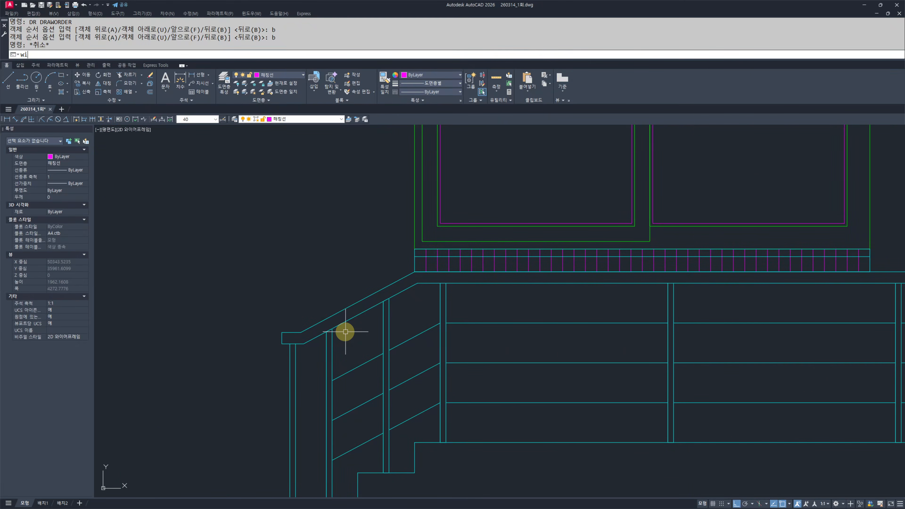
{"action": "type", "text": "wi"}
{"action": "key", "text": "Return"}
{"action": "key", "text": "Return"}
{"action": "left_click", "coordinate": [329, 318]}
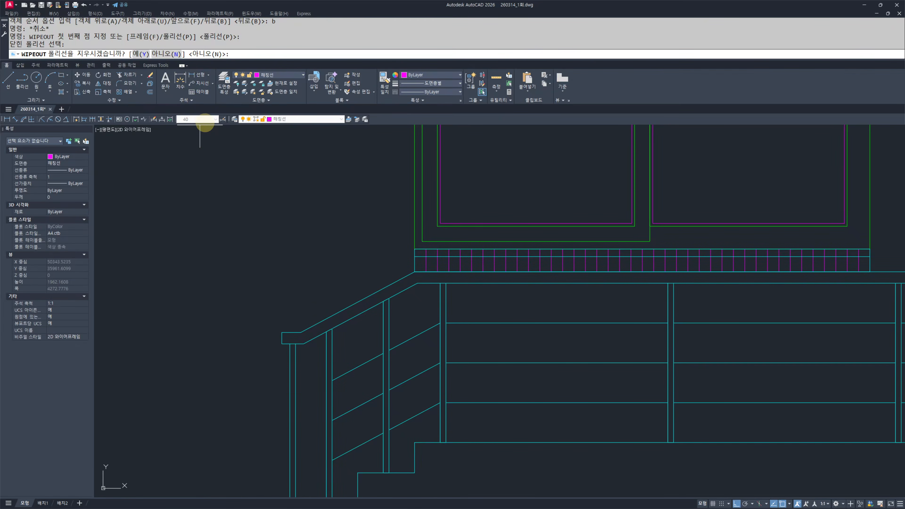
{"action": "key", "text": "Escape"}
{"action": "key", "text": "Escape"}
- Match the handrail outline's properties to those of the adjacent stair post
{"action": "type", "text": "mm"}
{"action": "key", "text": "Return"}
{"action": "middle_click_drag", "start_coordinate": [310, 246], "coordinate": [323, 254]}
{"action": "left_click", "coordinate": [343, 351]}
{"action": "left_click", "coordinate": [368, 342]}
{"action": "left_click", "coordinate": [323, 309]}
{"action": "key", "text": "Escape"}
{"action": "key", "text": "Escape"}
{"action": "type", "text": "`"}
{"action": "middle_click_drag", "start_coordinate": [392, 337], "coordinate": [405, 308]}
{"action": "key", "text": "Escape"}
{"action": "key", "text": "Escape"}
- Create a wipeout over the lowest stair post, outlined by its four corners from the ground line to the handrail's underside
{"action": "middle_click_drag", "start_coordinate": [359, 327], "coordinate": [371, 288]}
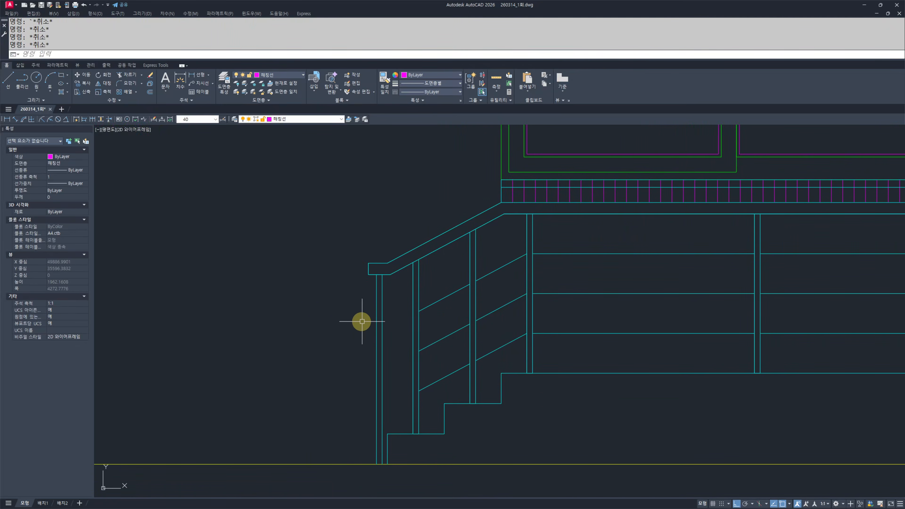
{"action": "type", "text": "wi"}
{"action": "key", "text": "Return"}
{"action": "scroll", "coordinate": [380, 474], "scroll_direction": "up", "scroll_amount": 4}
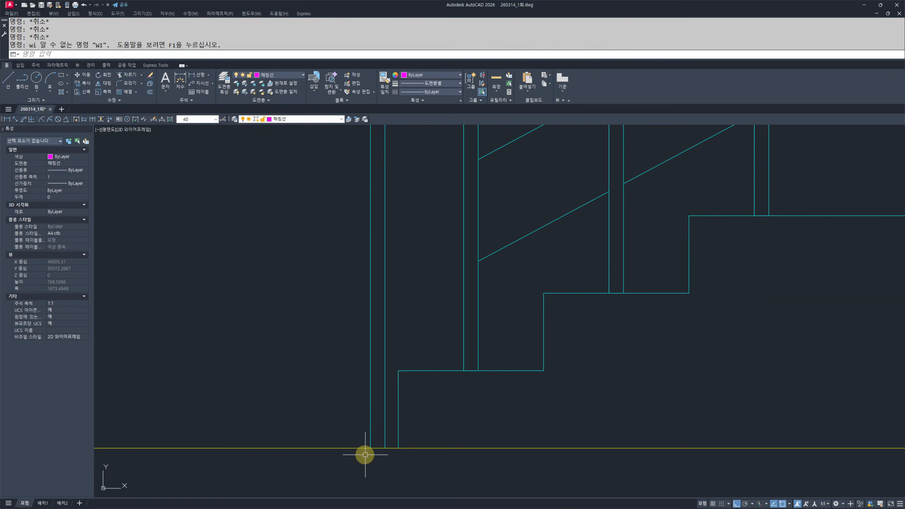
{"action": "type", "text": "wi"}
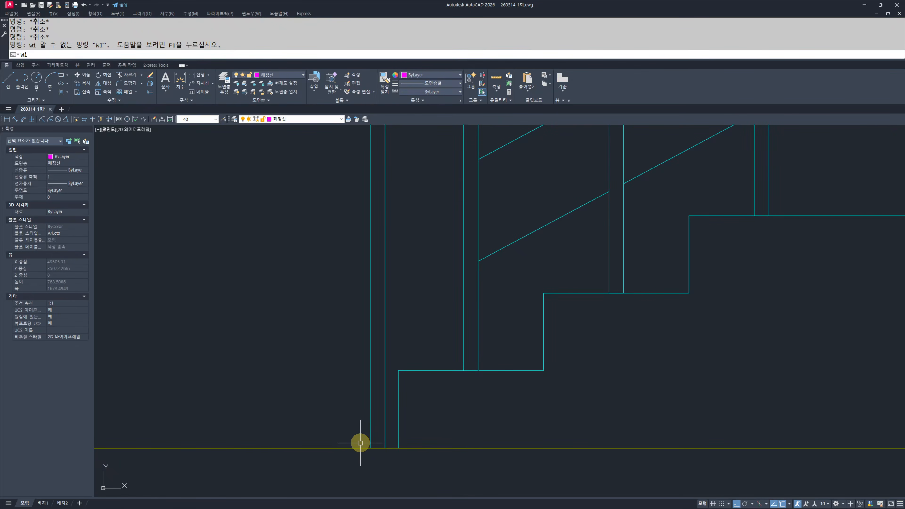
{"action": "type", "text": "wipeout"}
{"action": "key", "text": "Return"}
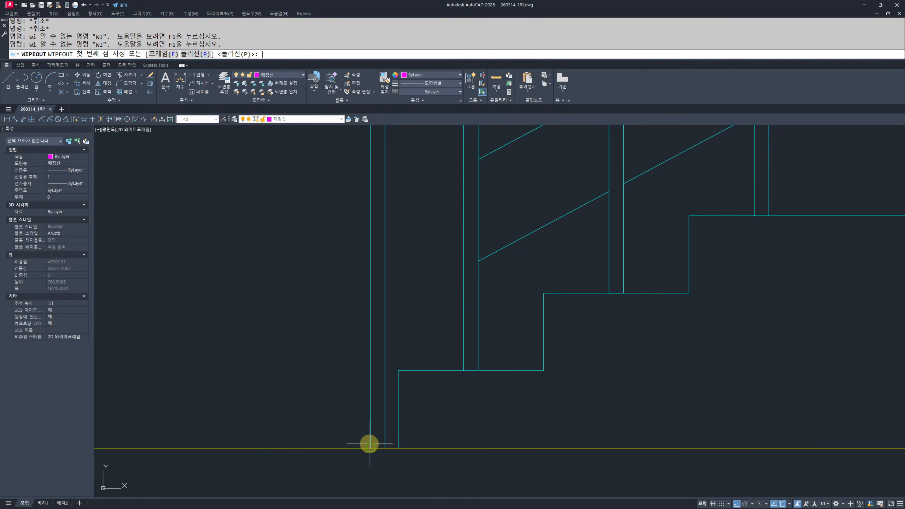
{"action": "scroll", "coordinate": [386, 474], "scroll_direction": "up", "scroll_amount": 2}
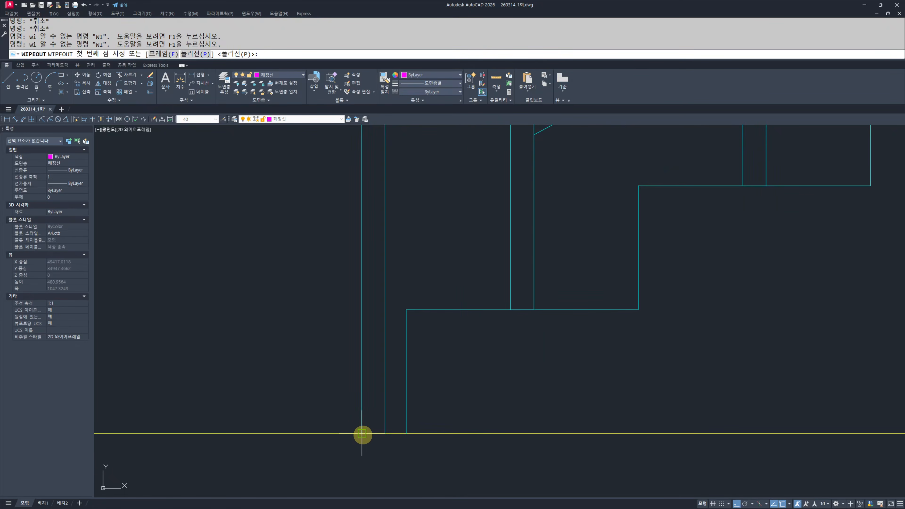
{"action": "left_click", "coordinate": [361, 434]}
{"action": "left_click", "coordinate": [385, 433]}
{"action": "scroll", "coordinate": [379, 363], "scroll_direction": "down", "scroll_amount": 3}
{"action": "scroll", "coordinate": [390, 337], "scroll_direction": "up", "scroll_amount": 5}
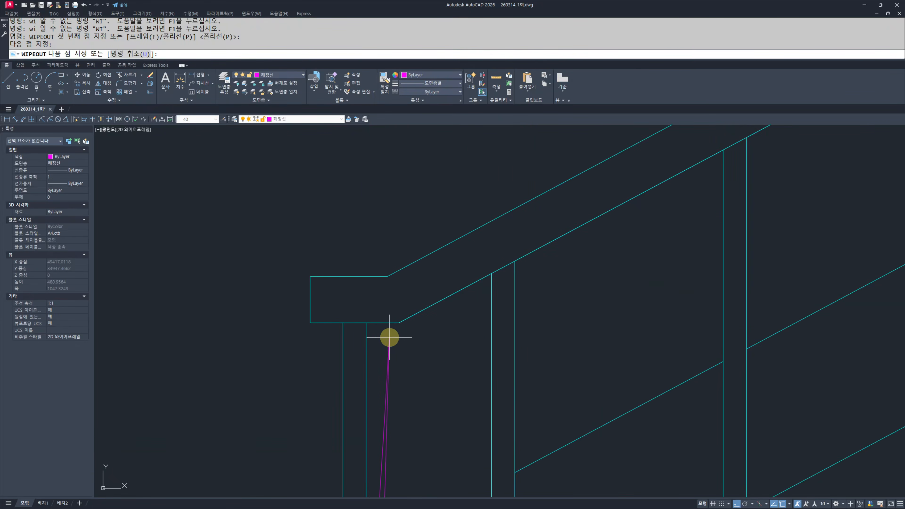
{"action": "left_click", "coordinate": [358, 315]}
{"action": "left_click", "coordinate": [320, 315]}
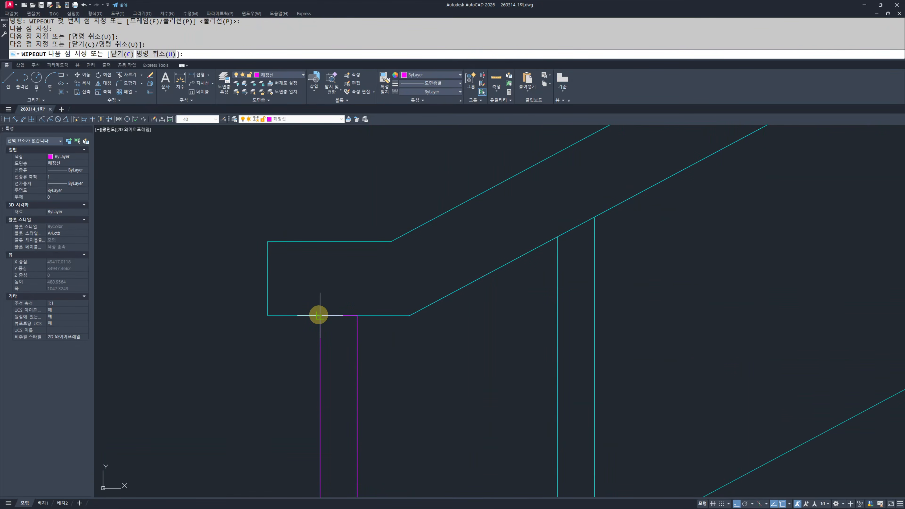
{"action": "key", "text": "Escape"}
{"action": "key", "text": "Escape"}
- Match the properties of the lowest stair post's wipeout to those of the handrail
{"action": "scroll", "coordinate": [390, 317], "scroll_direction": "down", "scroll_amount": 2}
{"action": "key", "text": "space"}
{"action": "left_click", "coordinate": [410, 307]}
{"action": "left_click", "coordinate": [425, 340]}
{"action": "left_click", "coordinate": [364, 321]}
{"action": "key", "text": "Escape"}
{"action": "key", "text": "Escape"}
- Examine the railing, posts and intermediate rails along the full length of the porch on the front elevation
{"action": "scroll", "coordinate": [315, 361], "scroll_direction": "down", "scroll_amount": 8}
{"action": "scroll", "coordinate": [358, 372], "scroll_direction": "up", "scroll_amount": 1}
{"action": "mouse_move", "coordinate": [359, 361]}
{"action": "middle_mouse_down"}
{"action": "mouse_move", "coordinate": [342, 371]}
{"action": "mouse_move", "coordinate": [459, 368]}
{"action": "middle_mouse_up"}
{"action": "scroll", "coordinate": [370, 383], "scroll_direction": "up", "scroll_amount": 2}
{"action": "scroll", "coordinate": [606, 326], "scroll_direction": "down", "scroll_amount": 1}
{"action": "mouse_move", "coordinate": [606, 332]}
{"action": "middle_mouse_down"}
{"action": "mouse_move", "coordinate": [452, 341]}
{"action": "mouse_move", "coordinate": [246, 331]}
{"action": "middle_mouse_up"}
{"action": "scroll", "coordinate": [246, 332], "scroll_direction": "down", "scroll_amount": 2}
{"action": "middle_click_drag", "start_coordinate": [513, 320], "coordinate": [408, 321]}
{"action": "scroll", "coordinate": [532, 336], "scroll_direction": "up", "scroll_amount": 4}
{"action": "middle_click_drag", "start_coordinate": [507, 381], "coordinate": [506, 395]}
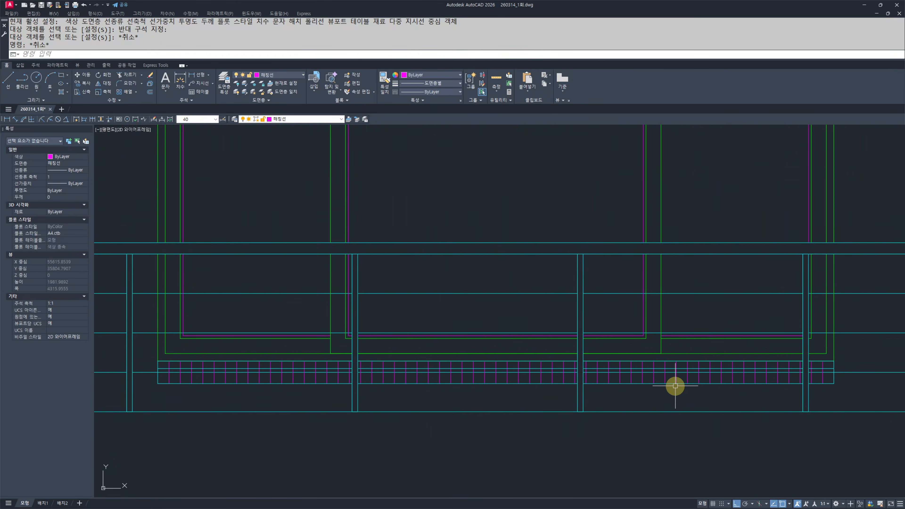
{"action": "scroll", "coordinate": [392, 310], "scroll_direction": "down", "scroll_amount": 6}
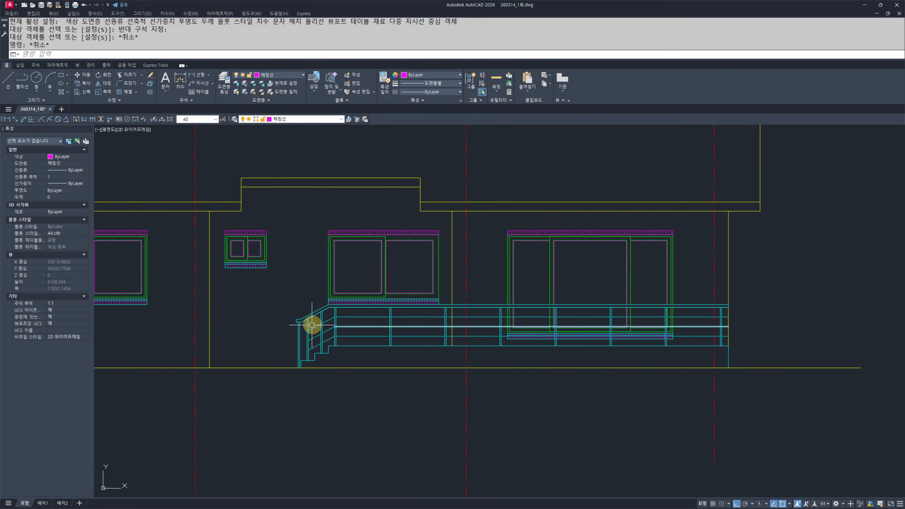
{"action": "scroll", "coordinate": [317, 317], "scroll_direction": "up", "scroll_amount": 2}
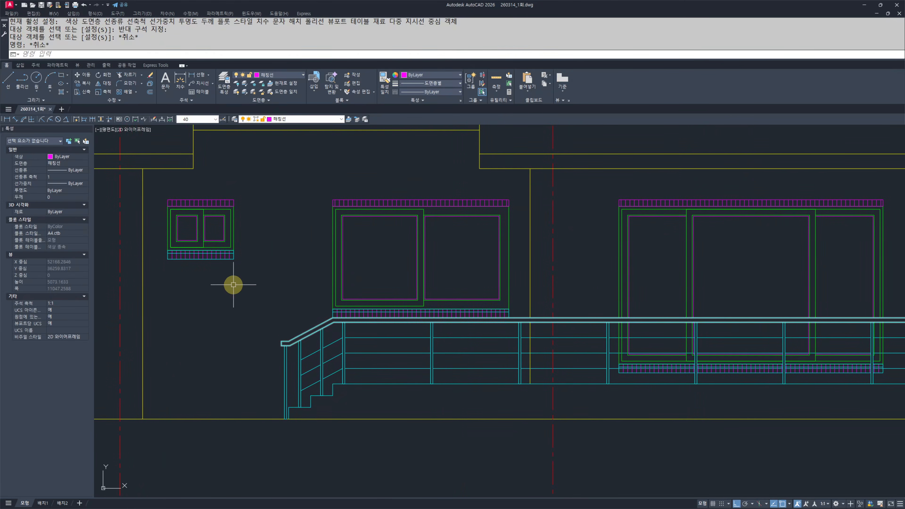
{"action": "scroll", "coordinate": [293, 308], "scroll_direction": "down", "scroll_amount": 2}
{"action": "middle_click_drag", "start_coordinate": [305, 307], "coordinate": [307, 325]}
{"action": "middle_click_drag", "start_coordinate": [472, 335], "coordinate": [441, 341]}
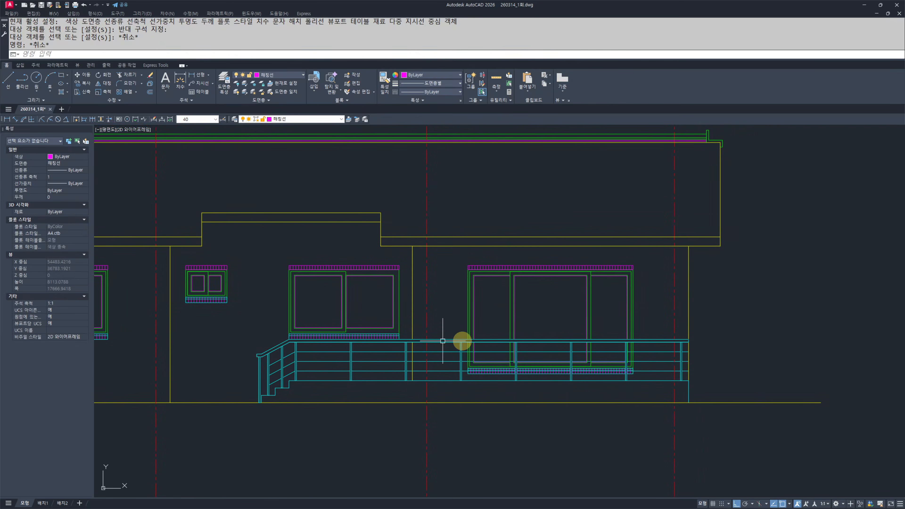
- Try to hatch the wall area around the large window above the porch
{"action": "key", "text": "Return"}
{"action": "left_click", "coordinate": [679, 285]}
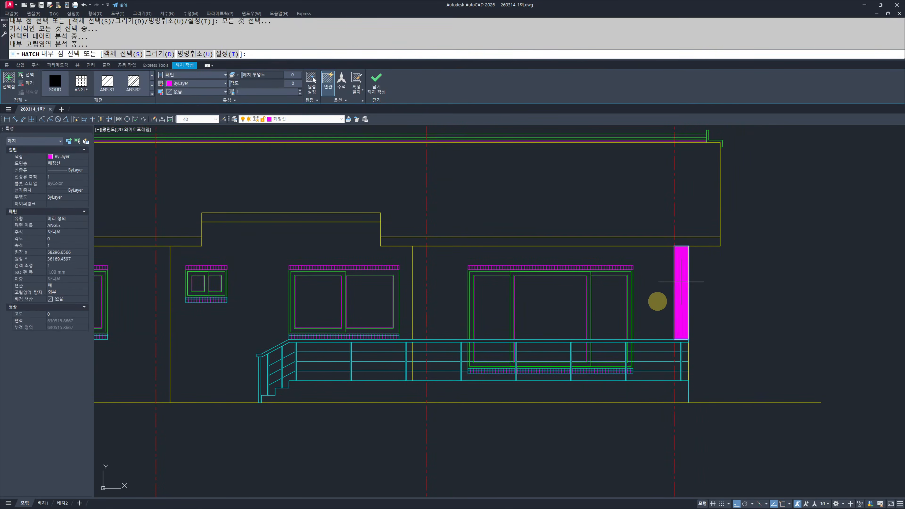
{"action": "left_click", "coordinate": [656, 299]}
{"action": "key", "text": "ctrl+z"}
{"action": "key", "text": "ctrl+z"}
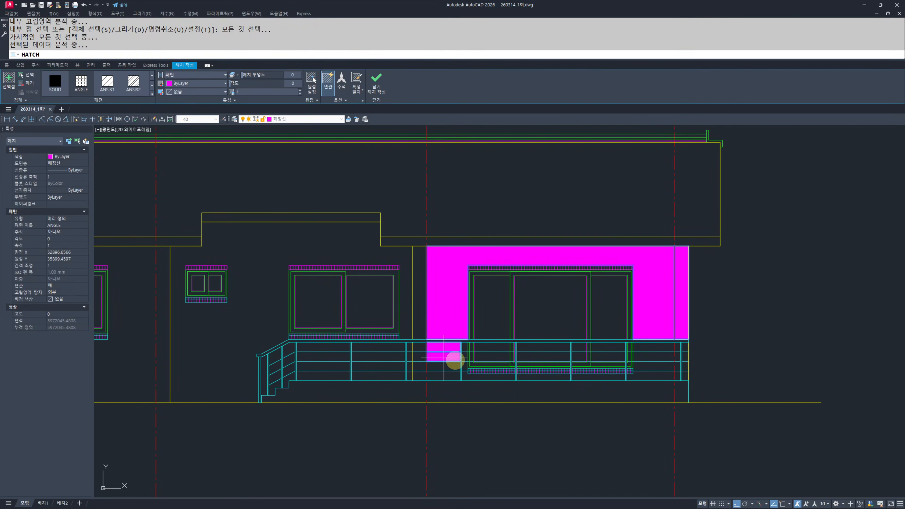
{"action": "key", "text": "Escape"}
{"action": "key", "text": "Escape"}
- Erase the trial hatch from the wall around the large window
{"action": "left_click", "coordinate": [457, 304]}
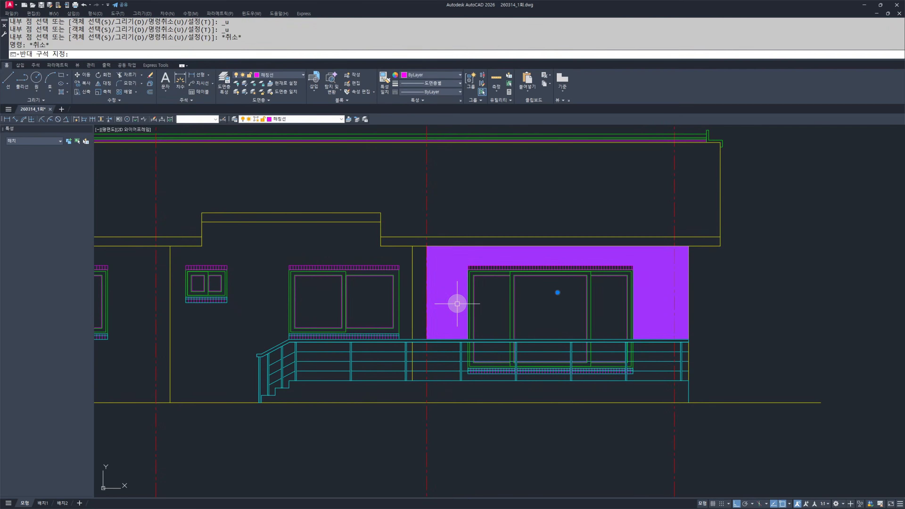
{"action": "type", "text": "e"}
{"action": "key", "text": "space"}
{"action": "key", "text": "Escape"}
{"action": "key", "text": "Escape"}
{"action": "middle_click_drag", "start_coordinate": [464, 303], "coordinate": [645, 310]}
{"action": "mouse_move", "coordinate": [538, 356]}
{"action": "middle_mouse_down"}
{"action": "mouse_move", "coordinate": [509, 361]}
{"action": "mouse_move", "coordinate": [509, 373]}
{"action": "mouse_move", "coordinate": [438, 375]}
{"action": "middle_mouse_up"}
{"action": "scroll", "coordinate": [558, 370], "scroll_direction": "down", "scroll_amount": 2}
{"action": "scroll", "coordinate": [565, 378], "scroll_direction": "up", "scroll_amount": 2}
{"action": "key", "text": "Escape"}
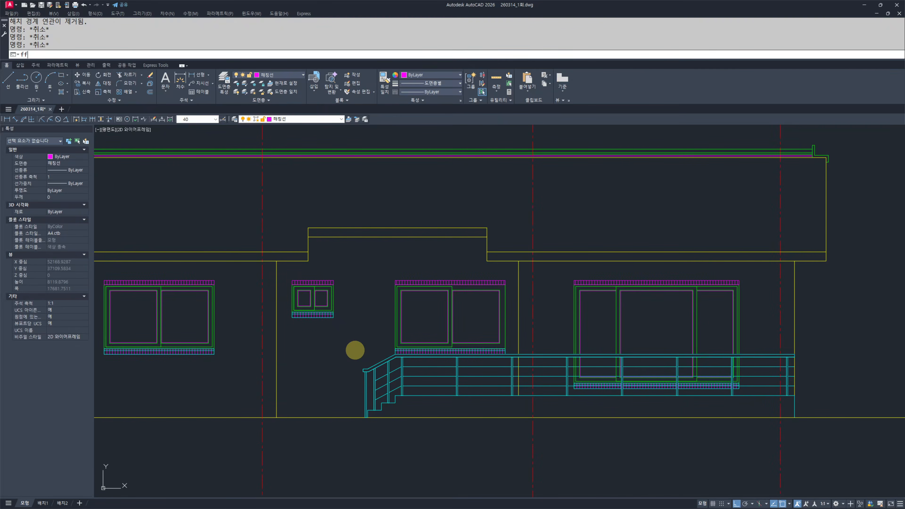
- Turn off the railing layer 난간 and the centerline layer 중심선 by picking objects on them
{"action": "type", "text": "ff"}
{"action": "key", "text": "Return"}
{"action": "left_click", "coordinate": [376, 367]}
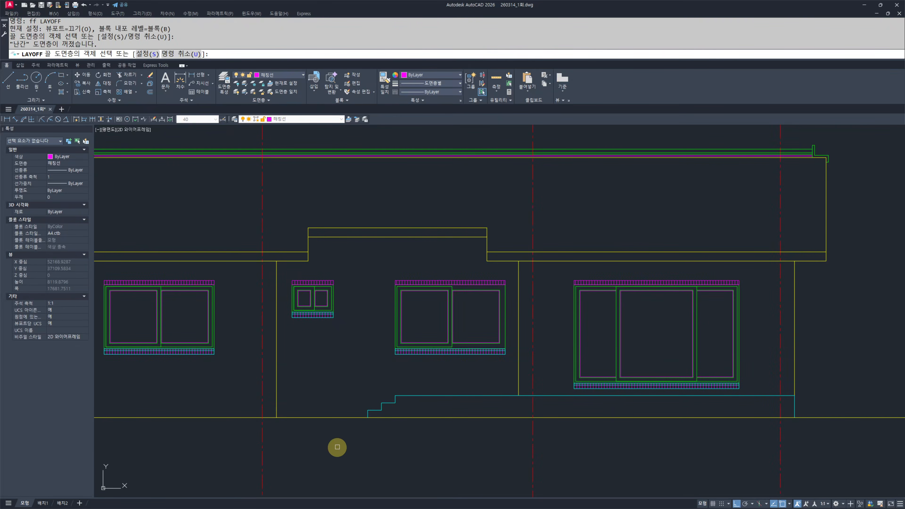
{"action": "left_click", "coordinate": [532, 450]}
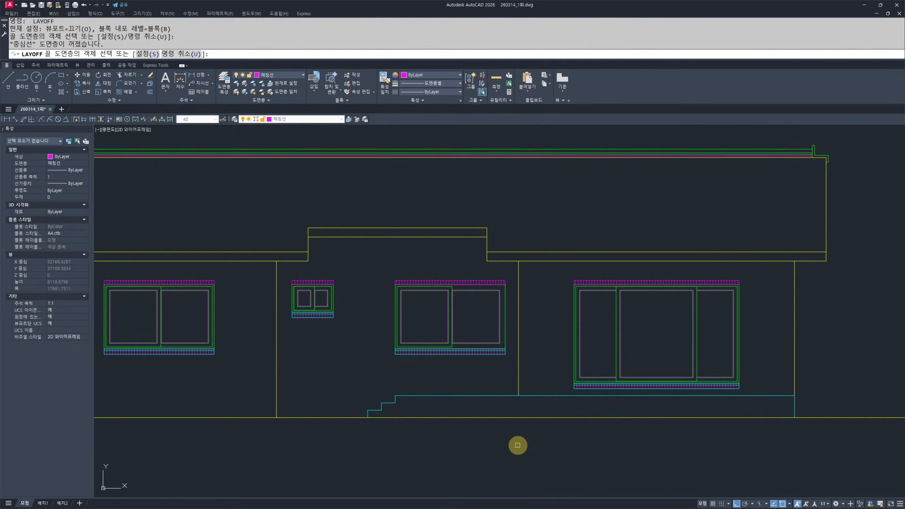
{"action": "key", "text": "Escape"}
{"action": "key", "text": "Escape"}
- Start a hatch and pick the four wall areas of the front elevation, from the narrow left strip to the large window's wall
{"action": "scroll", "coordinate": [405, 389], "scroll_direction": "down", "scroll_amount": 2}
{"action": "mouse_move", "coordinate": [405, 390]}
{"action": "middle_mouse_down"}
{"action": "mouse_move", "coordinate": [514, 409]}
{"action": "mouse_move", "coordinate": [501, 400]}
{"action": "middle_mouse_up"}
{"action": "type", "text": "h"}
{"action": "key", "text": "Return"}
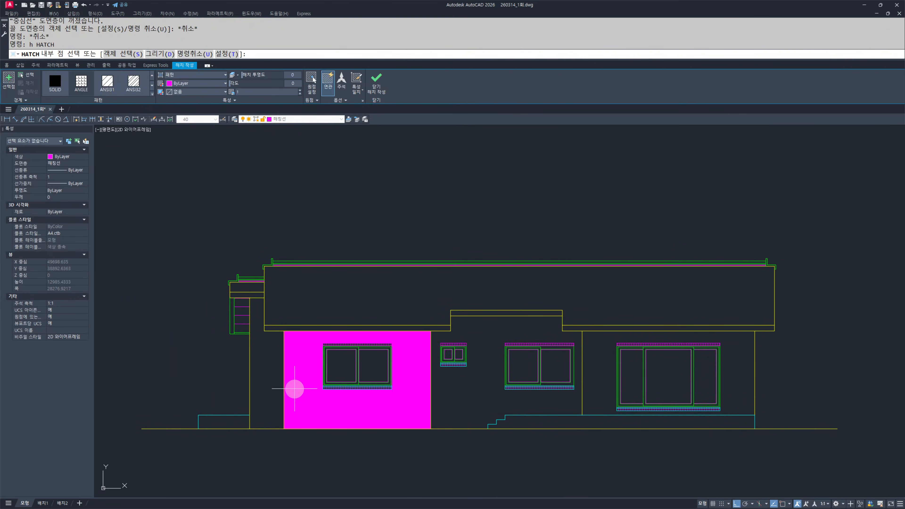
{"action": "left_click", "coordinate": [280, 380]}
{"action": "left_click", "coordinate": [380, 401]}
{"action": "left_click", "coordinate": [485, 396]}
{"action": "left_click", "coordinate": [593, 375]}
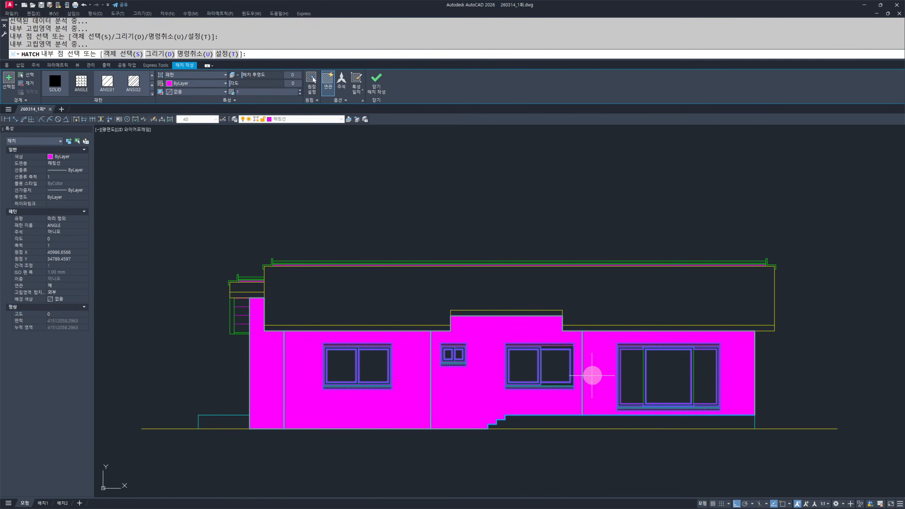
- Apply the AR-BRSTD brick pattern to the picked wall areas and finish the hatch
{"action": "left_click", "coordinate": [106, 84]}
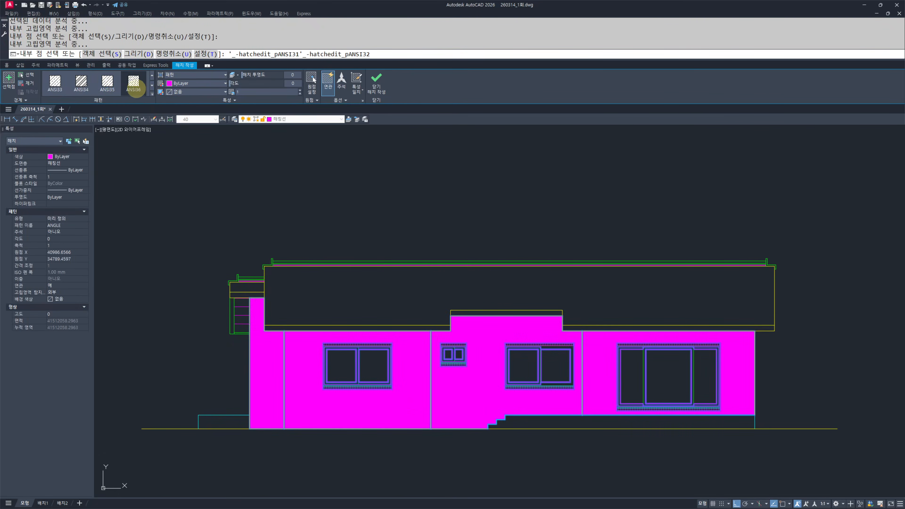
{"action": "scroll", "coordinate": [138, 90], "scroll_direction": "down", "scroll_amount": 3}
{"action": "left_click", "coordinate": [107, 86]}
{"action": "key", "text": "space"}
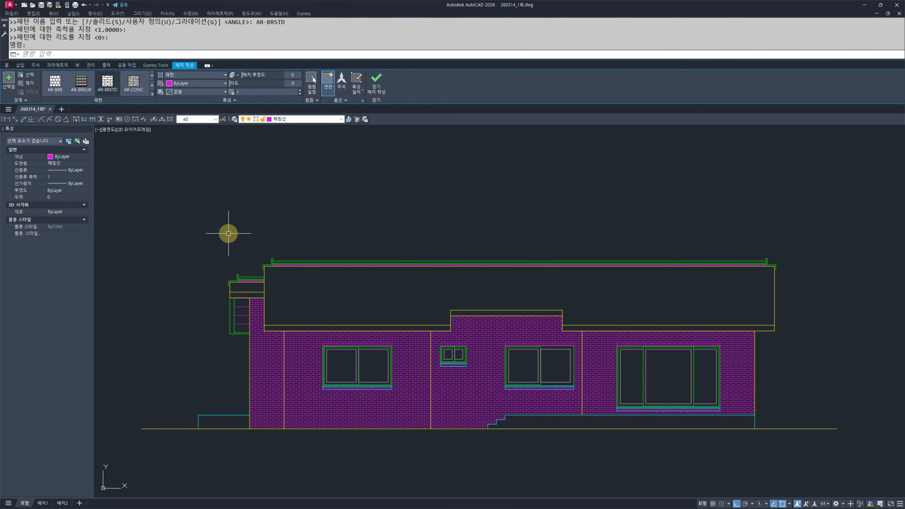
{"action": "key", "text": "Escape"}
- Turn all layers back on
{"action": "scroll", "coordinate": [451, 428], "scroll_direction": "up", "scroll_amount": 2}
{"action": "middle_click_drag", "start_coordinate": [554, 448], "coordinate": [479, 431]}
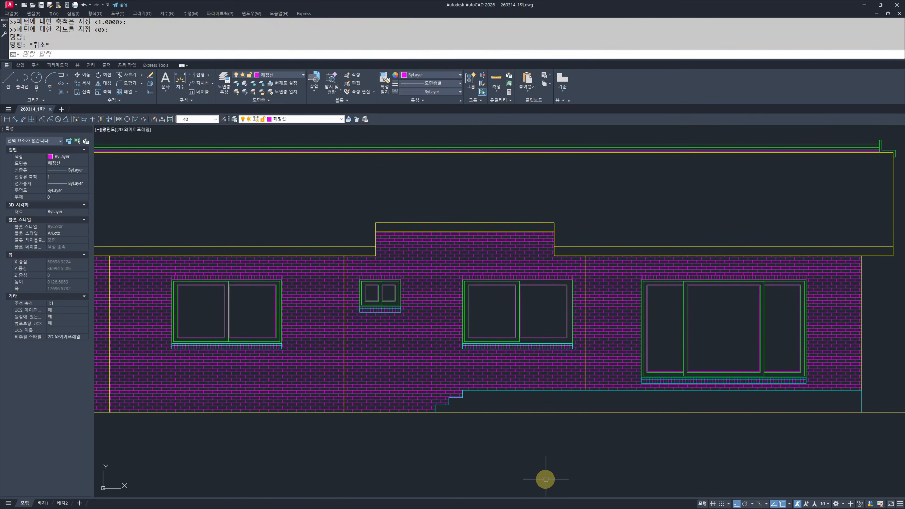
{"action": "type", "text": "oo"}
{"action": "key", "text": "Return"}
- Examine the brick hatch behind the stair railing and around the windows of the front elevation
{"action": "scroll", "coordinate": [542, 461], "scroll_direction": "up", "scroll_amount": 6}
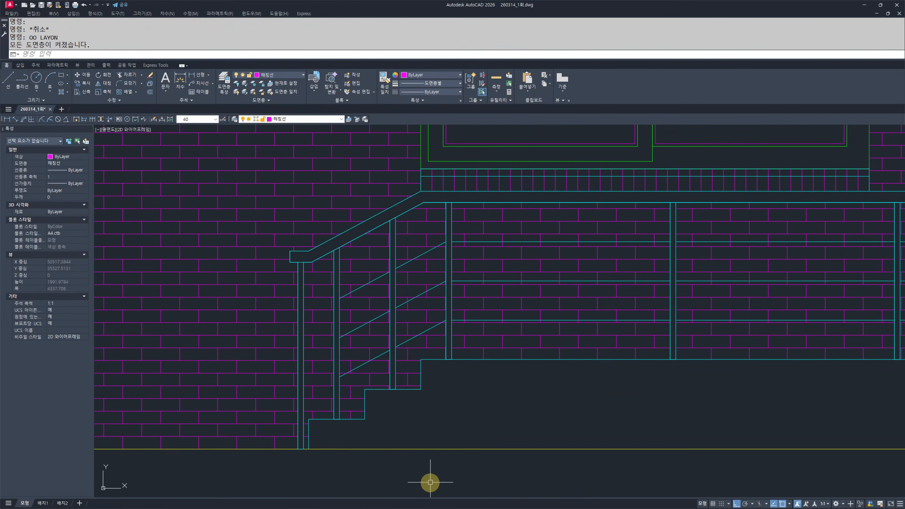
{"action": "scroll", "coordinate": [745, 405], "scroll_direction": "down", "scroll_amount": 8}
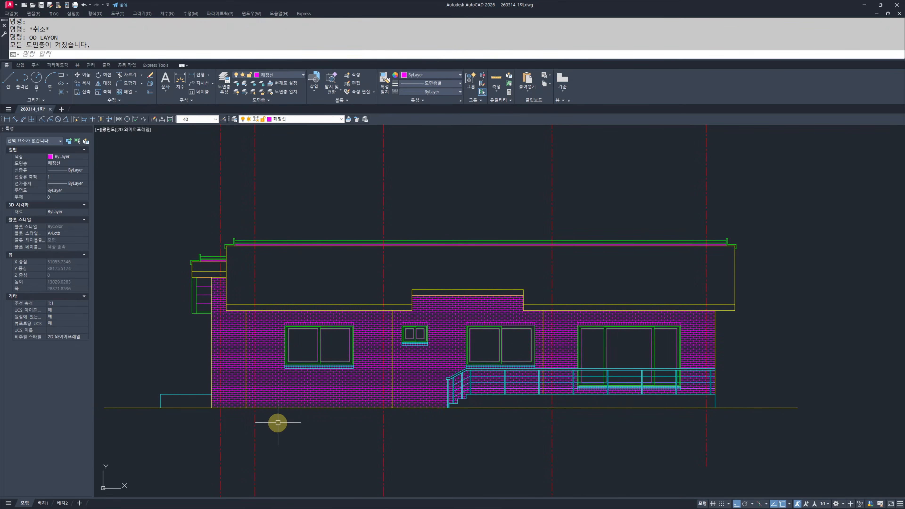
{"action": "scroll", "coordinate": [496, 380], "scroll_direction": "up", "scroll_amount": 2}
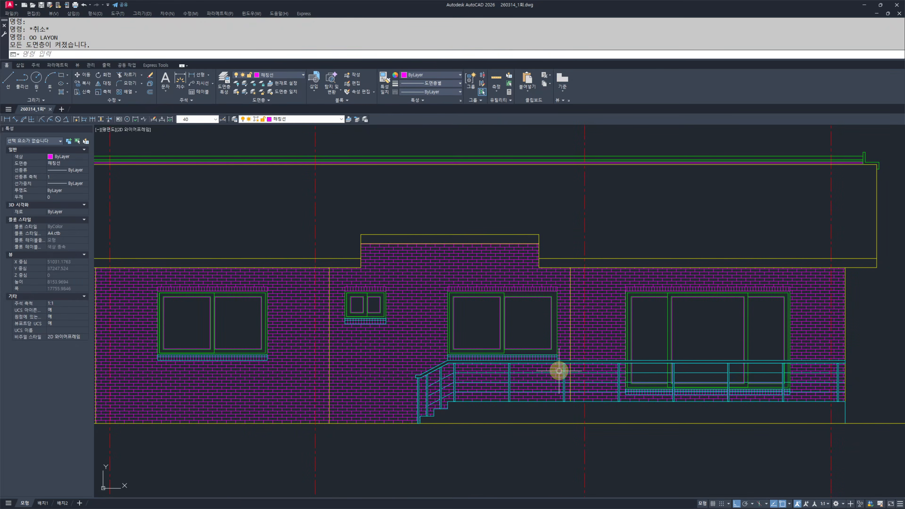
{"action": "scroll", "coordinate": [499, 319], "scroll_direction": "up", "scroll_amount": 6}
{"action": "scroll", "coordinate": [614, 283], "scroll_direction": "down", "scroll_amount": 4}
{"action": "key", "text": "Escape"}
{"action": "scroll", "coordinate": [616, 285], "scroll_direction": "up", "scroll_amount": 2}
{"action": "key", "text": "Escape"}
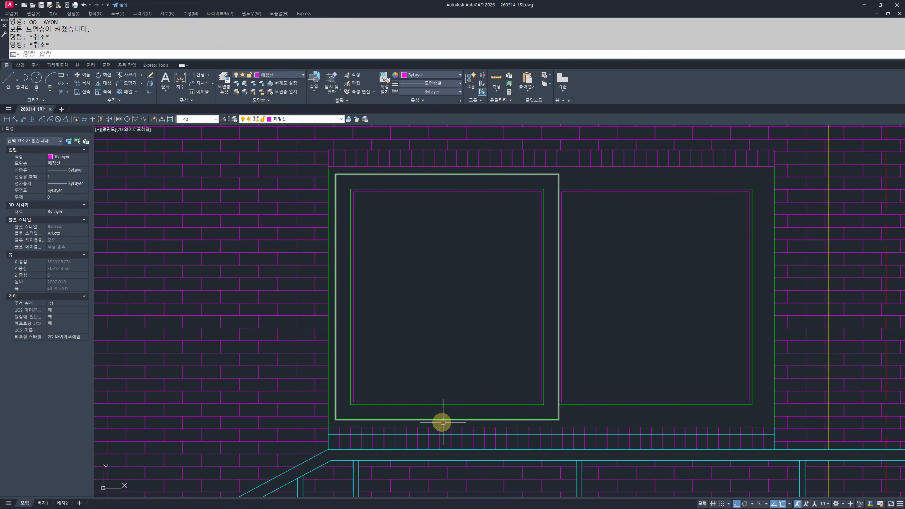
- Offset the outer frame of the two-pane window above the stairs inward by 40
{"action": "type", "text": "o"}
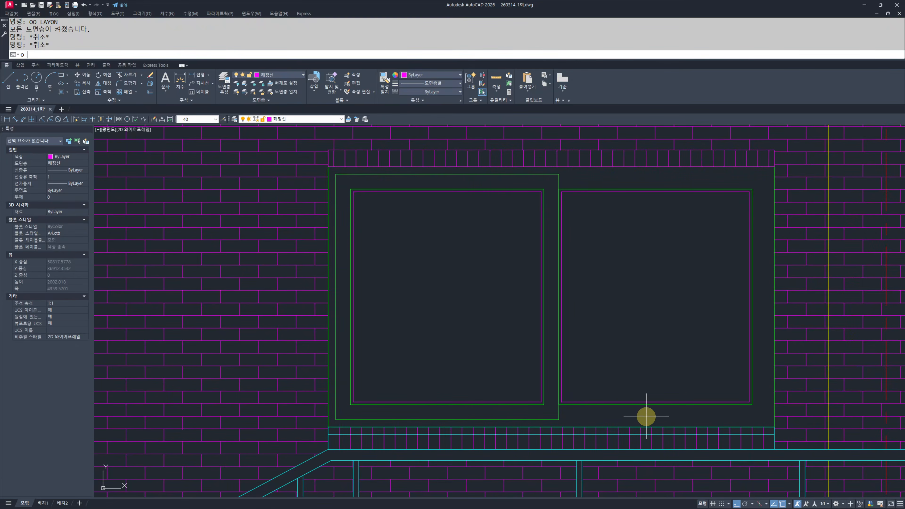
{"action": "key", "text": "Return"}
{"action": "type", "text": "40"}
{"action": "key", "text": "Return"}
{"action": "left_click", "coordinate": [775, 329]}
{"action": "left_click", "coordinate": [699, 332]}
{"action": "key", "text": "Escape"}
{"action": "key", "text": "Escape"}
- Examine the remaining windows and walls toward the left end of the front elevation
{"action": "scroll", "coordinate": [481, 308], "scroll_direction": "down", "scroll_amount": 4}
{"action": "scroll", "coordinate": [516, 300], "scroll_direction": "down", "scroll_amount": 2}
{"action": "mouse_move", "coordinate": [150, 297]}
{"action": "middle_mouse_down"}
{"action": "mouse_move", "coordinate": [402, 311]}
{"action": "mouse_move", "coordinate": [525, 354]}
{"action": "middle_mouse_up"}
{"action": "scroll", "coordinate": [401, 311], "scroll_direction": "up", "scroll_amount": 2}
{"action": "key", "text": "Escape"}
{"action": "mouse_move", "coordinate": [299, 335]}
{"action": "middle_mouse_down"}
{"action": "mouse_move", "coordinate": [432, 345]}
{"action": "mouse_move", "coordinate": [332, 342]}
{"action": "mouse_move", "coordinate": [435, 324]}
{"action": "middle_mouse_up"}
{"action": "scroll", "coordinate": [432, 345], "scroll_direction": "down", "scroll_amount": 2}
{"action": "key", "text": "Escape"}
{"action": "key", "text": "Escape"}
{"action": "middle_click_drag", "start_coordinate": [476, 384], "coordinate": [474, 381]}
{"action": "scroll", "coordinate": [797, 371], "scroll_direction": "up", "scroll_amount": 2}
- Draw a guide line from the handrail corner beneath the two-pane window across to the left end of the elevation
{"action": "type", "text": "l"}
{"action": "key", "text": "space"}
{"action": "middle_click_drag", "start_coordinate": [798, 371], "coordinate": [600, 375]}
{"action": "scroll", "coordinate": [723, 326], "scroll_direction": "up", "scroll_amount": 2}
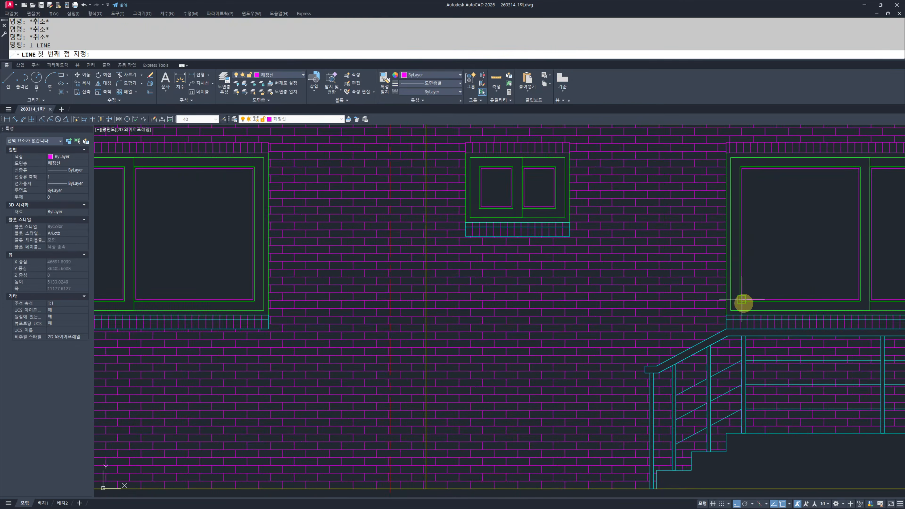
{"action": "left_click", "coordinate": [724, 330]}
{"action": "scroll", "coordinate": [724, 330], "scroll_direction": "down", "scroll_amount": 4}
{"action": "middle_click_drag", "start_coordinate": [419, 341], "coordinate": [683, 351]}
{"action": "left_click", "coordinate": [443, 346]}
{"action": "key", "text": "Escape"}
{"action": "key", "text": "Escape"}
- Try a vertical line up from the left porch to the handrail-height guide, and erase it
{"action": "scroll", "coordinate": [495, 364], "scroll_direction": "up", "scroll_amount": 4}
{"action": "key", "text": "space"}
{"action": "left_click", "coordinate": [517, 402]}
{"action": "left_click", "coordinate": [529, 231]}
{"action": "key", "text": "Escape"}
{"action": "key", "text": "Escape"}
{"action": "key", "text": "Escape"}
{"action": "left_click", "coordinate": [547, 382]}
{"action": "left_click", "coordinate": [496, 363]}
{"action": "type", "text": "e"}
- Draw a vertical line up from the left porch on the front elevation
{"action": "middle_click_drag", "start_coordinate": [521, 383], "coordinate": [532, 413]}
{"action": "type", "text": "l"}
{"action": "key", "text": "space"}
{"action": "left_click", "coordinate": [528, 435]}
{"action": "left_click", "coordinate": [528, 278]}
{"action": "key", "text": "Escape"}
{"action": "key", "text": "Escape"}
{"action": "scroll", "coordinate": [500, 326], "scroll_direction": "down", "scroll_amount": 5}
{"action": "middle_click_drag", "start_coordinate": [125, 254], "coordinate": [760, 467]}
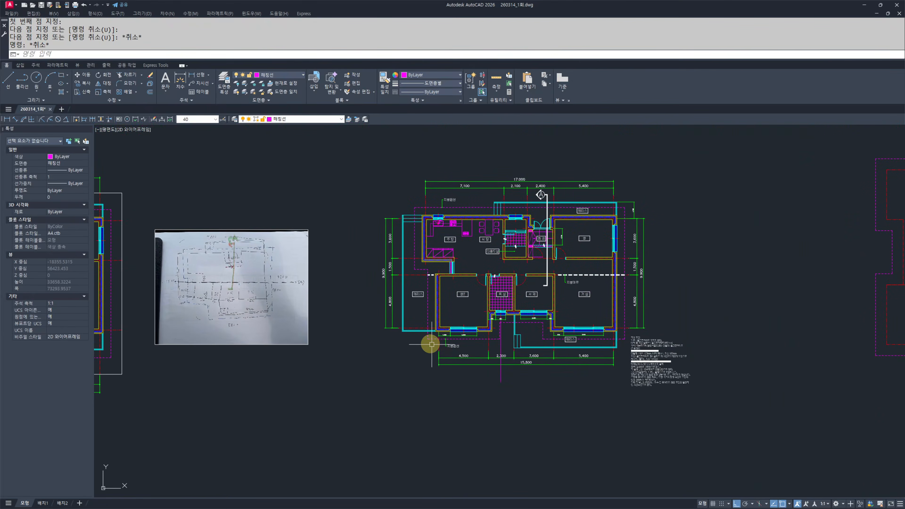
{"action": "scroll", "coordinate": [415, 326], "scroll_direction": "up", "scroll_amount": 1}
{"action": "key", "text": "Escape"}
{"action": "scroll", "coordinate": [380, 266], "scroll_direction": "down", "scroll_amount": 3}
{"action": "middle_click_drag", "start_coordinate": [741, 381], "coordinate": [424, 318]}
{"action": "key", "text": "Escape"}
{"action": "scroll", "coordinate": [520, 353], "scroll_direction": "up", "scroll_amount": 5}
{"action": "scroll", "coordinate": [552, 363], "scroll_direction": "up", "scroll_amount": 3}
{"action": "middle_click_drag", "start_coordinate": [555, 363], "coordinate": [507, 357]}
{"action": "scroll", "coordinate": [634, 366], "scroll_direction": "up", "scroll_amount": 4}
{"action": "type", "text": "tr"}
{"action": "key", "text": "space"}
{"action": "key", "text": "Escape"}
{"action": "key", "text": "Escape"}
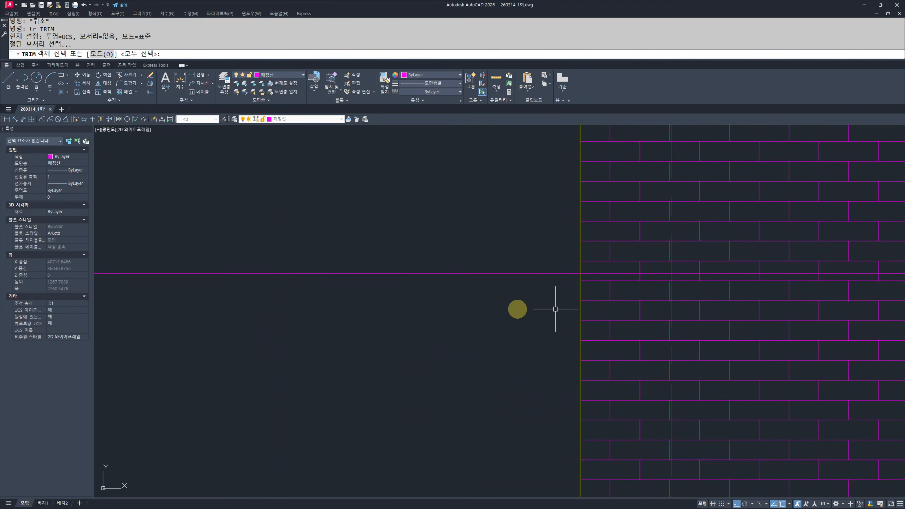
- Erase the two guide lines above the left porch on the front elevation
{"action": "scroll", "coordinate": [502, 336], "scroll_direction": "down", "scroll_amount": 4}
{"action": "left_click", "coordinate": [440, 328]}
{"action": "left_click", "coordinate": [347, 286]}
{"action": "type", "text": "e"}
{"action": "key", "text": "space"}
{"action": "key", "text": "Escape"}
{"action": "key", "text": "Escape"}
- Offset the left porch's top line 900 upward to set the handrail height
{"action": "type", "text": "o"}
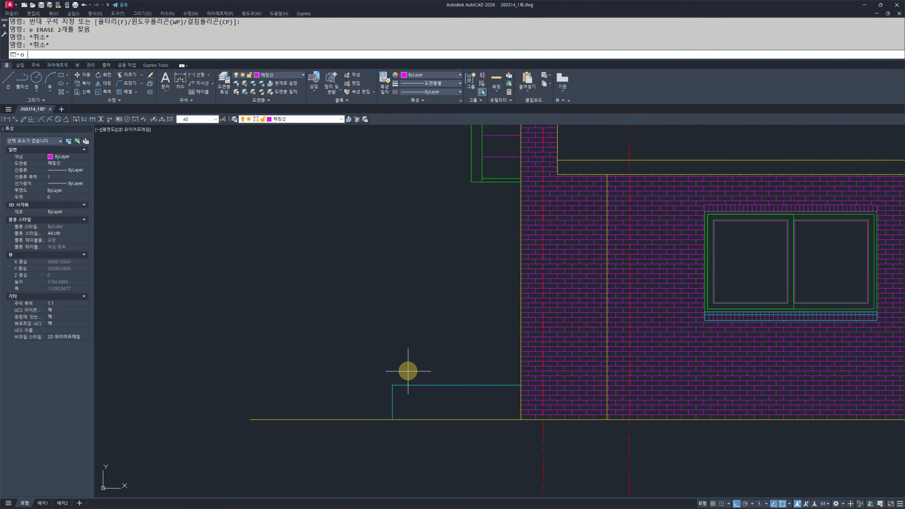
{"action": "key", "text": "space"}
{"action": "type", "text": "900"}
{"action": "key", "text": "Return"}
{"action": "left_click", "coordinate": [408, 384]}
{"action": "left_click", "coordinate": [407, 343]}
{"action": "key", "text": "Escape"}
{"action": "key", "text": "Escape"}
- Offset the handrail's top line 60 downward to form its underside
{"action": "key", "text": "space"}
{"action": "type", "text": "60"}
{"action": "key", "text": "Return"}
{"action": "left_click", "coordinate": [419, 320]}
{"action": "left_click", "coordinate": [420, 337]}
{"action": "key", "text": "Escape"}
{"action": "key", "text": "Escape"}
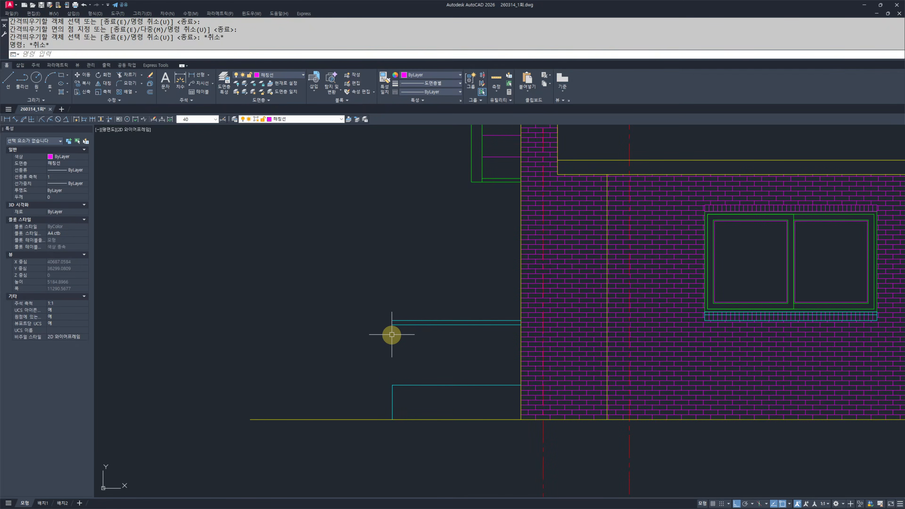
- Draw a short vertical line closing the outer end of the left porch handrail
{"action": "scroll", "coordinate": [390, 334], "scroll_direction": "up", "scroll_amount": 2}
{"action": "type", "text": "1"}
{"action": "key", "text": "space"}
{"action": "scroll", "coordinate": [392, 328], "scroll_direction": "up", "scroll_amount": 2}
{"action": "left_click", "coordinate": [401, 283]}
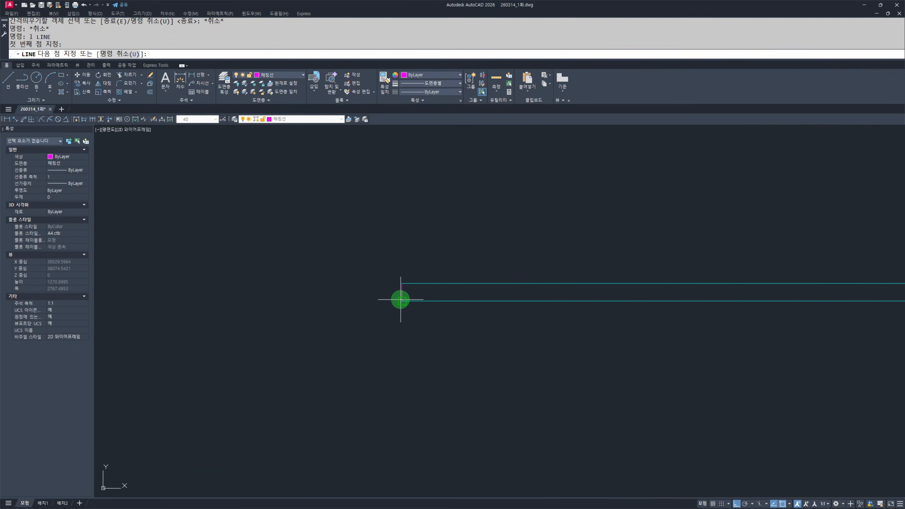
{"action": "left_click", "coordinate": [402, 300]}
{"action": "key", "text": "Escape"}
{"action": "key", "text": "Escape"}
- Match the handrail's short end line to the properties of its long lines
{"action": "type", "text": "ma"}
{"action": "key", "text": "space"}
{"action": "left_click", "coordinate": [427, 307]}
{"action": "left_click", "coordinate": [425, 302]}
{"action": "left_click", "coordinate": [455, 325]}
{"action": "left_click", "coordinate": [342, 268]}
{"action": "key", "text": "Escape"}
{"action": "key", "text": "Escape"}
{"action": "scroll", "coordinate": [369, 281], "scroll_direction": "down", "scroll_amount": 2}
{"action": "scroll", "coordinate": [395, 301], "scroll_direction": "down", "scroll_amount": 3}
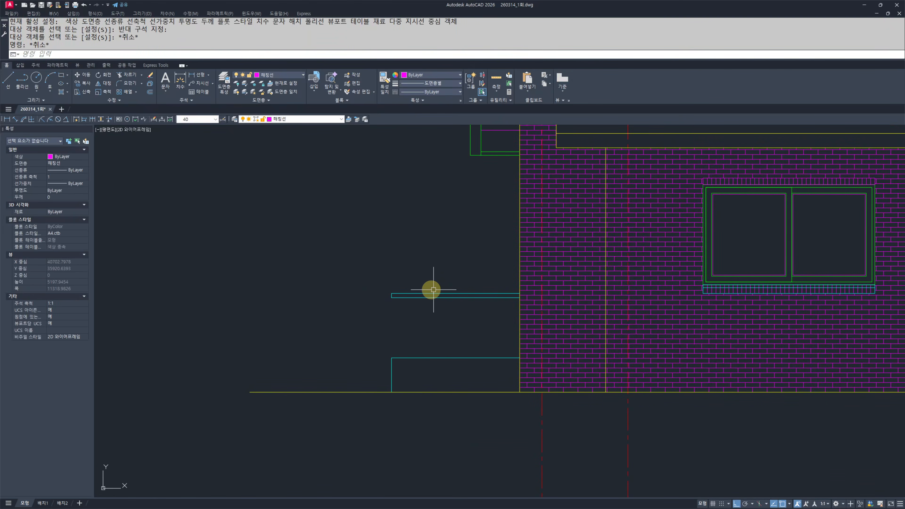
- Mask the left porch handrail with a wipeout traced through its corners up to the brick wall
{"action": "scroll", "coordinate": [417, 332], "scroll_direction": "up", "scroll_amount": 2}
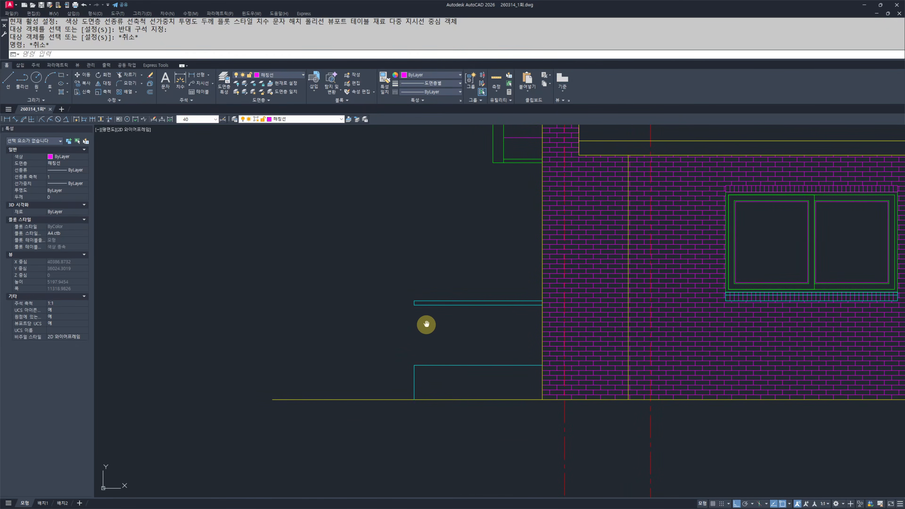
{"action": "key", "text": "Escape"}
{"action": "key", "text": "Escape"}
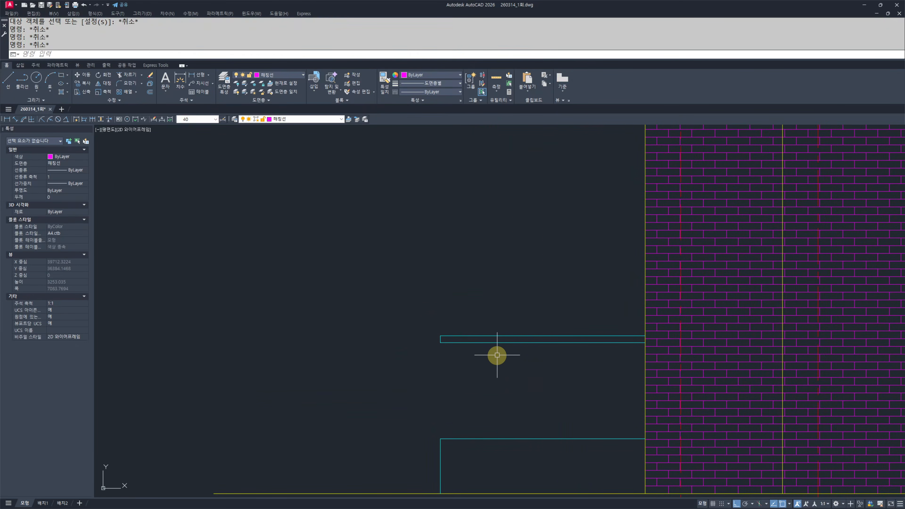
{"action": "key", "text": "Return"}
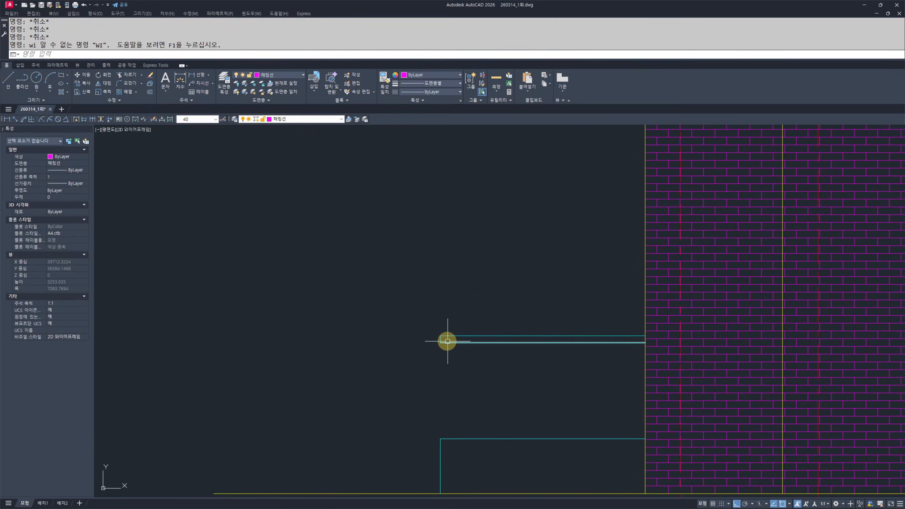
{"action": "type", "text": "wi"}
{"action": "key", "text": "Return"}
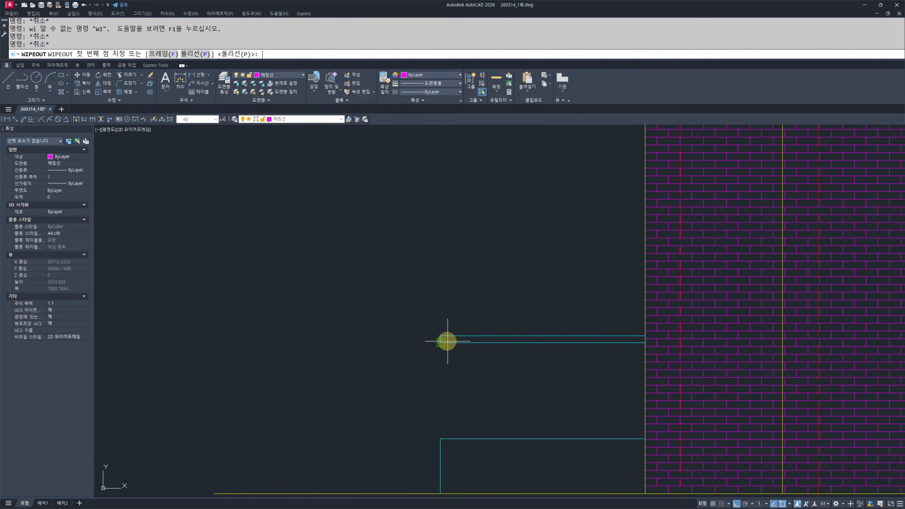
{"action": "scroll", "coordinate": [455, 335], "scroll_direction": "up", "scroll_amount": 2}
{"action": "left_click", "coordinate": [429, 336]}
{"action": "scroll", "coordinate": [769, 349], "scroll_direction": "up", "scroll_amount": 4}
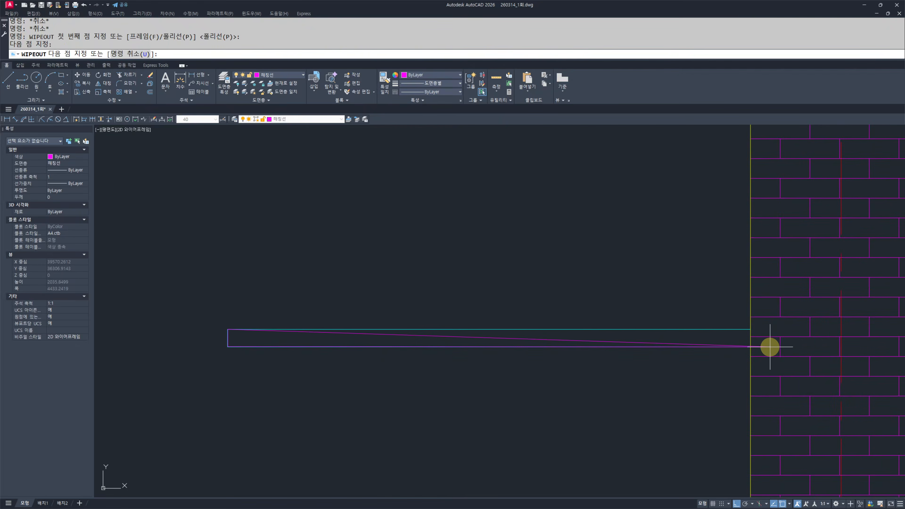
{"action": "left_click", "coordinate": [740, 348]}
{"action": "left_click", "coordinate": [740, 320]}
{"action": "key", "text": "Escape"}
{"action": "key", "text": "Escape"}
{"action": "scroll", "coordinate": [535, 369], "scroll_direction": "down", "scroll_amount": 5}
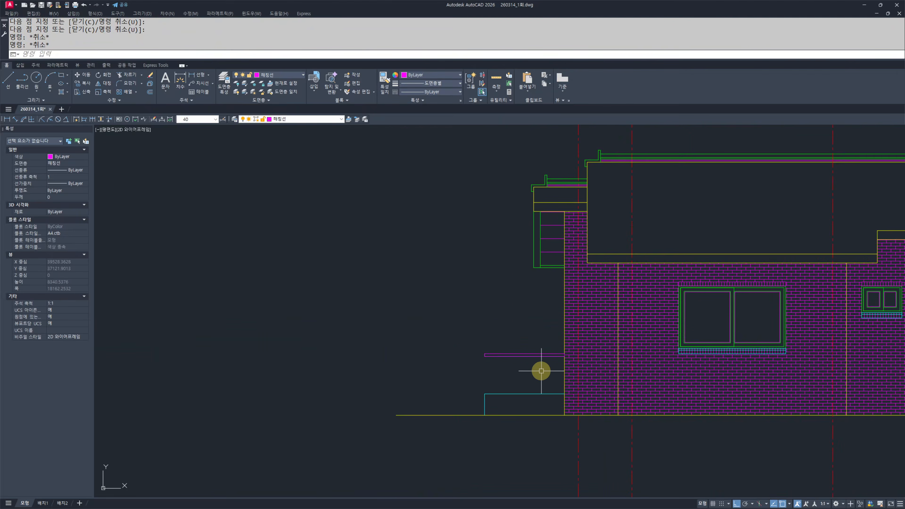
- Match the handrail's wipeout frame to the properties of the stair railing
{"action": "type", "text": "mm"}
{"action": "key", "text": "Return"}
{"action": "left_click", "coordinate": [869, 362]}
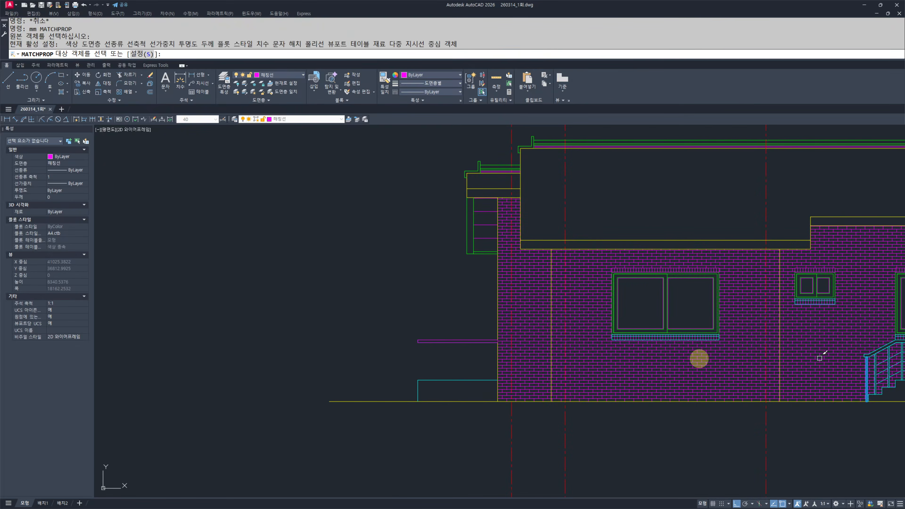
{"action": "scroll", "coordinate": [464, 355], "scroll_direction": "up", "scroll_amount": 4}
{"action": "left_click", "coordinate": [257, 303]}
{"action": "key", "text": "Escape"}
{"action": "key", "text": "Escape"}
{"action": "left_click", "coordinate": [505, 350]}
{"action": "middle_click_drag", "start_coordinate": [419, 351], "coordinate": [461, 333]}
{"action": "left_click", "coordinate": [399, 278]}
{"action": "key", "text": "Escape"}
{"action": "key", "text": "Escape"}
- Draw a vertical line between the left porch handrail and the porch top at their outer edge
{"action": "type", "text": "l"}
{"action": "key", "text": "Return"}
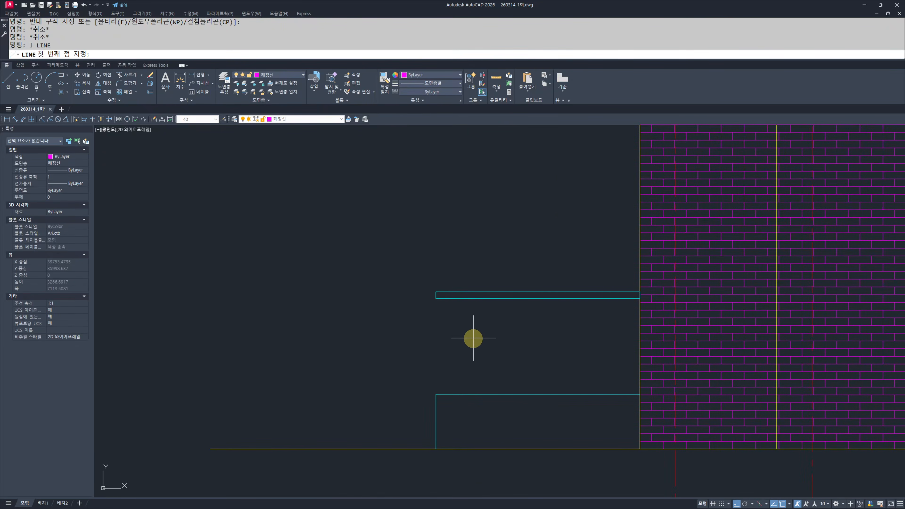
{"action": "left_click", "coordinate": [436, 295]}
{"action": "key", "text": "Escape"}
{"action": "key", "text": "Escape"}
- Move the vertical line inward from the porch's outer edge to the post's centre position
{"action": "left_click", "coordinate": [450, 358]}
{"action": "left_click", "coordinate": [389, 356]}
{"action": "type", "text": "m"}
{"action": "key", "text": "space"}
{"action": "left_click", "coordinate": [487, 341]}
{"action": "key", "text": "Escape"}
{"action": "key", "text": "Escape"}
- Offset the post's centre line to both sides to form the first railing post
{"action": "middle_click_drag", "start_coordinate": [430, 363], "coordinate": [487, 390]}
{"action": "type", "text": "o"}
{"action": "key", "text": "space"}
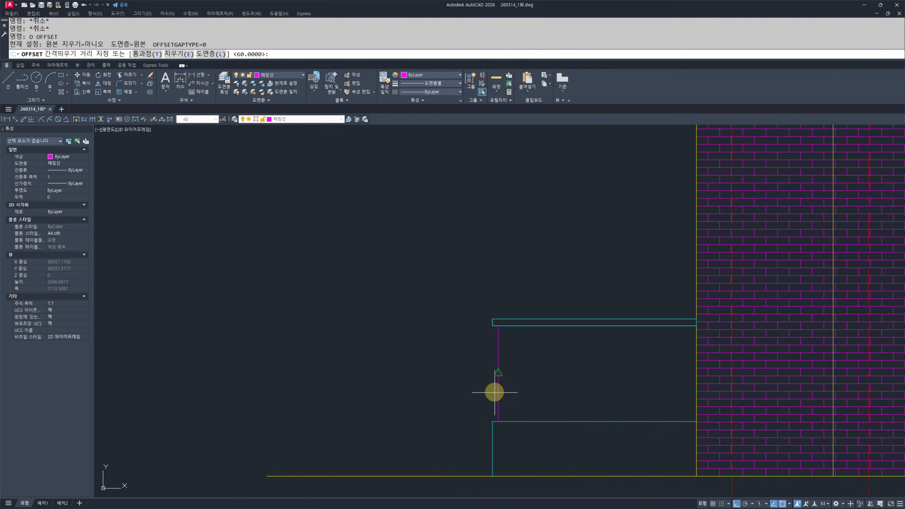
{"action": "key", "text": "Return"}
{"action": "scroll", "coordinate": [480, 369], "scroll_direction": "up", "scroll_amount": 4}
{"action": "left_click", "coordinate": [515, 323]}
{"action": "left_click", "coordinate": [473, 324]}
{"action": "left_click", "coordinate": [516, 286]}
{"action": "left_click", "coordinate": [541, 286]}
{"action": "key", "text": "Escape"}
{"action": "key", "text": "Escape"}
- Erase the centre line between the two sides of the railing post
{"action": "scroll", "coordinate": [504, 270], "scroll_direction": "up", "scroll_amount": 4}
{"action": "left_click", "coordinate": [534, 280]}
{"action": "type", "text": "e"}
{"action": "key", "text": "space"}
- Match the railing post's side lines to the properties of the handrail
{"action": "scroll", "coordinate": [541, 280], "scroll_direction": "down", "scroll_amount": 2}
{"action": "scroll", "coordinate": [549, 288], "scroll_direction": "down", "scroll_amount": 2}
{"action": "type", "text": "ma"}
{"action": "left_click", "coordinate": [525, 270]}
{"action": "left_click", "coordinate": [555, 295]}
{"action": "left_click", "coordinate": [455, 329]}
{"action": "key", "text": "Escape"}
{"action": "key", "text": "Escape"}
- Mask the railing post with a wipeout traced from the porch top up to the handrail
{"action": "scroll", "coordinate": [454, 344], "scroll_direction": "down", "scroll_amount": 2}
{"action": "mouse_move", "coordinate": [454, 344]}
{"action": "middle_mouse_down"}
{"action": "mouse_move", "coordinate": [484, 318]}
{"action": "mouse_move", "coordinate": [500, 331]}
{"action": "middle_mouse_up"}
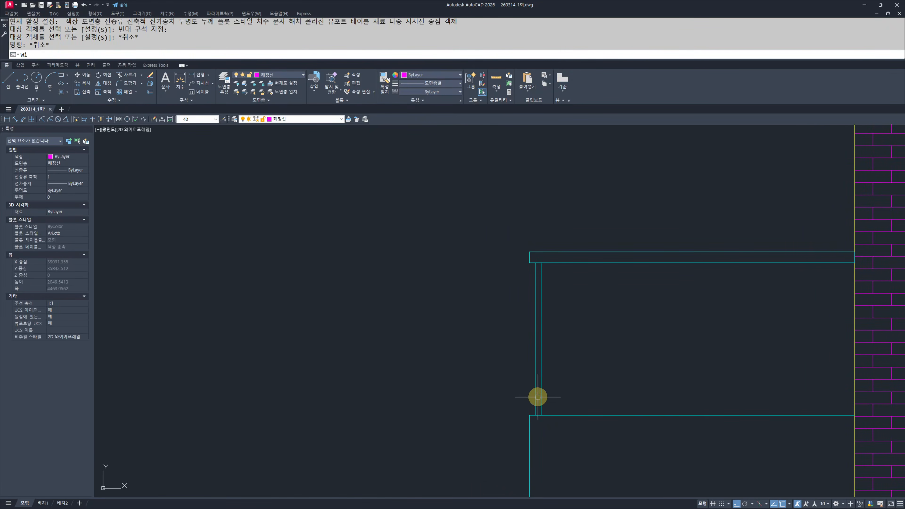
{"action": "key", "text": "Return"}
{"action": "scroll", "coordinate": [537, 403], "scroll_direction": "up", "scroll_amount": 3}
{"action": "type", "text": "wipeout"}
{"action": "key", "text": "Return"}
{"action": "scroll", "coordinate": [543, 406], "scroll_direction": "up", "scroll_amount": 2}
{"action": "left_click", "coordinate": [539, 410]}
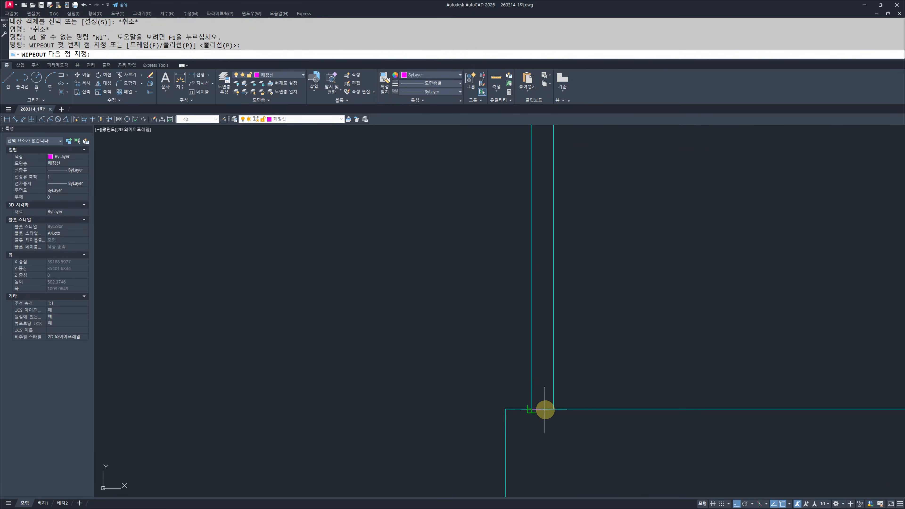
{"action": "left_click", "coordinate": [554, 409]}
{"action": "scroll", "coordinate": [522, 306], "scroll_direction": "down", "scroll_amount": 3}
{"action": "scroll", "coordinate": [584, 243], "scroll_direction": "up", "scroll_amount": 3}
{"action": "left_click", "coordinate": [588, 237]}
{"action": "key", "text": "Escape"}
{"action": "key", "text": "Escape"}
- Match the post's wipeout frame to the properties of the handrail
{"action": "scroll", "coordinate": [573, 285], "scroll_direction": "down", "scroll_amount": 4}
{"action": "type", "text": "mm"}
{"action": "key", "text": "Return"}
{"action": "left_click", "coordinate": [593, 283]}
{"action": "left_click", "coordinate": [619, 308]}
{"action": "left_click", "coordinate": [515, 360]}
{"action": "key", "text": "Escape"}
{"action": "key", "text": "Escape"}
- Array the masked railing post along the left porch's top line, with 2 items spaced 900 apart
{"action": "left_click", "coordinate": [619, 358]}
{"action": "left_click", "coordinate": [543, 360]}
{"action": "type", "text": "ar"}
{"action": "key", "text": "Return"}
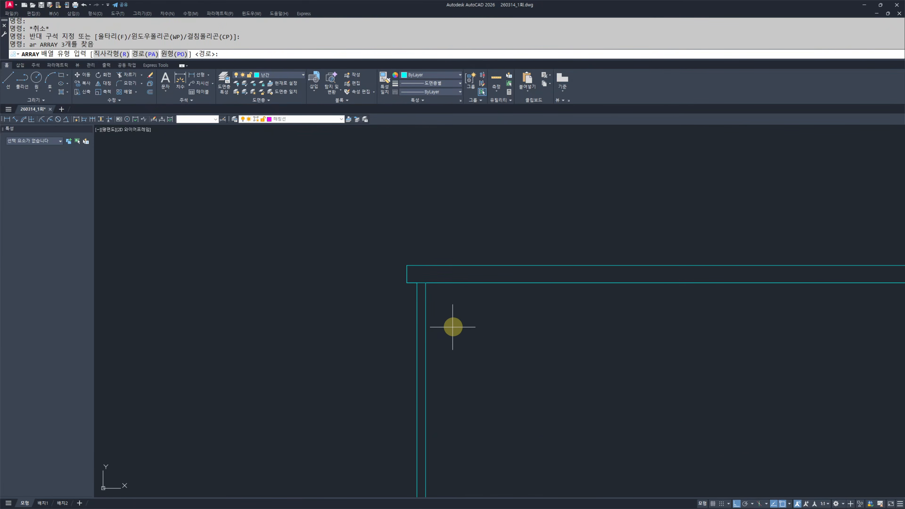
{"action": "key", "text": "Return"}
{"action": "scroll", "coordinate": [453, 326], "scroll_direction": "down", "scroll_amount": 4}
{"action": "left_click", "coordinate": [428, 399]}
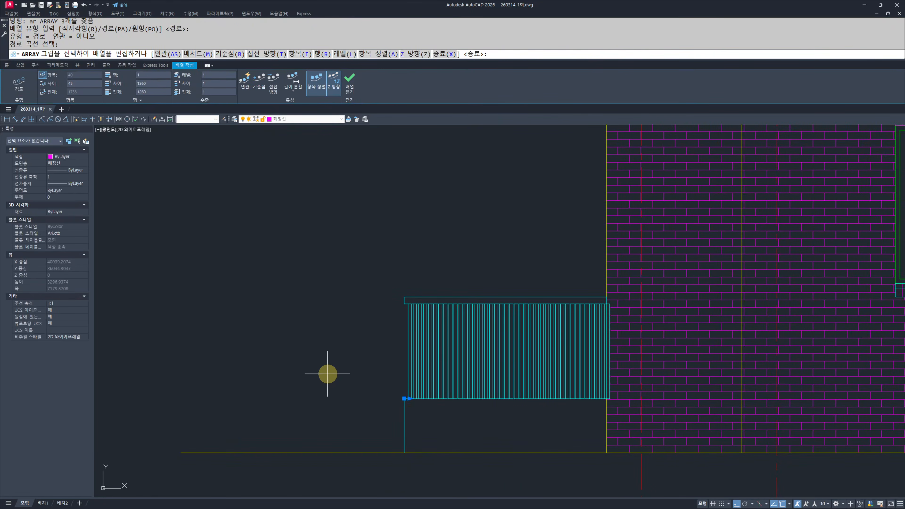
{"action": "type", "text": "i"}
{"action": "key", "text": "Return"}
{"action": "type", "text": "90"}
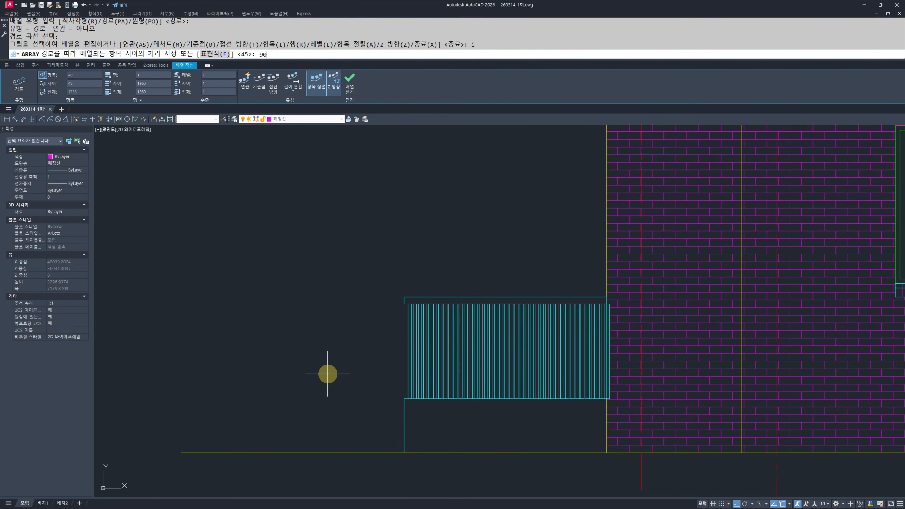
{"action": "type", "text": "0"}
{"action": "key", "text": "Return"}
{"action": "key", "text": "Return"}
{"action": "key", "text": "Escape"}
{"action": "key", "text": "Escape"}
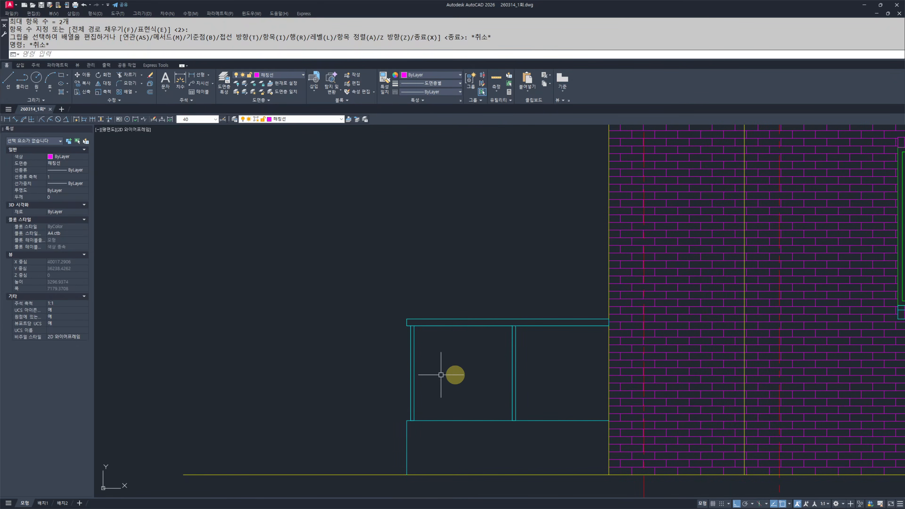
{"action": "key", "text": "Escape"}
{"action": "key", "text": "Escape"}
{"action": "scroll", "coordinate": [477, 413], "scroll_direction": "up", "scroll_amount": 4}
{"action": "left_click", "coordinate": [476, 413]}
{"action": "left_click", "coordinate": [439, 454]}
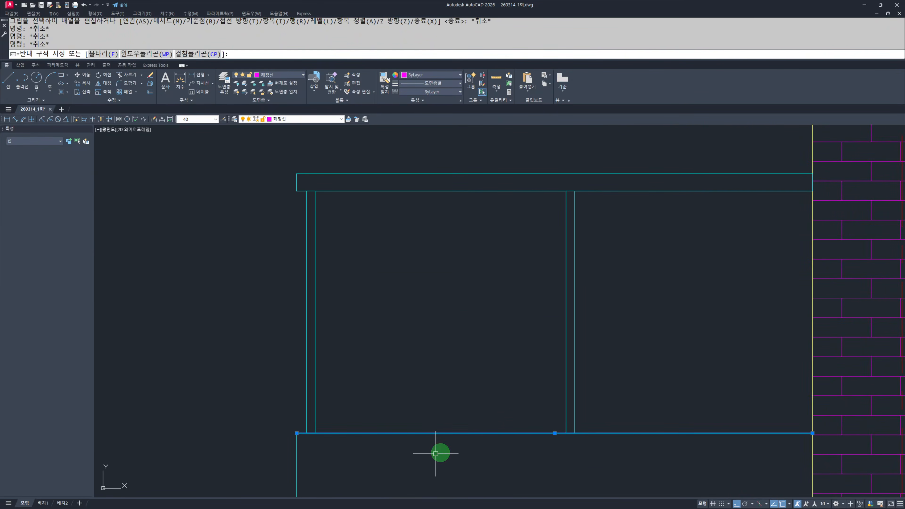
{"action": "scroll", "coordinate": [503, 427], "scroll_direction": "down", "scroll_amount": 2}
{"action": "type", "text": "cc"}
{"action": "key", "text": "space"}
{"action": "scroll", "coordinate": [532, 432], "scroll_direction": "up", "scroll_amount": 2}
{"action": "key", "text": "space"}
{"action": "scroll", "coordinate": [538, 431], "scroll_direction": "up", "scroll_amount": 2}
{"action": "scroll", "coordinate": [531, 420], "scroll_direction": "down", "scroll_amount": 4}
{"action": "key", "text": "Escape"}
{"action": "key", "text": "Escape"}
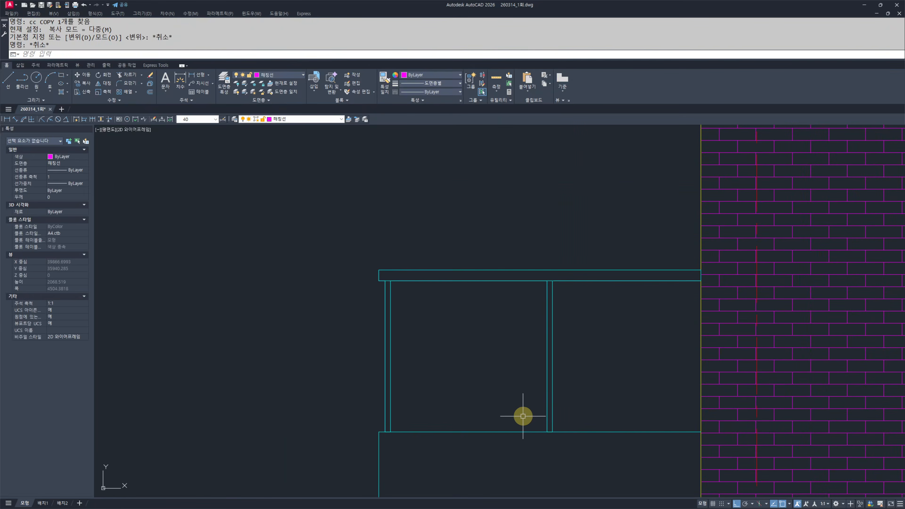
{"action": "key", "text": "Escape"}
{"action": "key", "text": "Escape"}
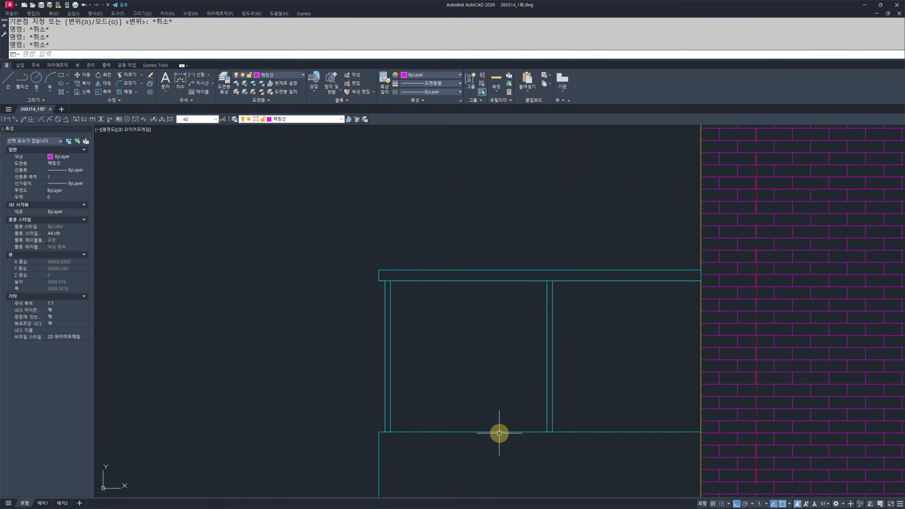
- Draw a vertical guide line between the two left porch railing posts, crossing the porch top line and the handrail
{"action": "type", "text": "l"}
{"action": "key", "text": "space"}
{"action": "left_click", "coordinate": [470, 447]}
{"action": "left_click", "coordinate": [464, 268]}
{"action": "key", "text": "Escape"}
{"action": "key", "text": "Escape"}
- Trim the vertical guide line so it runs only from the porch top line to the handrail's underside
{"action": "scroll", "coordinate": [471, 276], "scroll_direction": "up", "scroll_amount": 3}
{"action": "type", "text": "tr"}
{"action": "key", "text": "space"}
{"action": "key", "text": "space"}
{"action": "left_click", "coordinate": [470, 268]}
{"action": "scroll", "coordinate": [443, 303], "scroll_direction": "down", "scroll_amount": 3}
{"action": "scroll", "coordinate": [423, 467], "scroll_direction": "up", "scroll_amount": 2}
{"action": "key", "text": "Escape"}
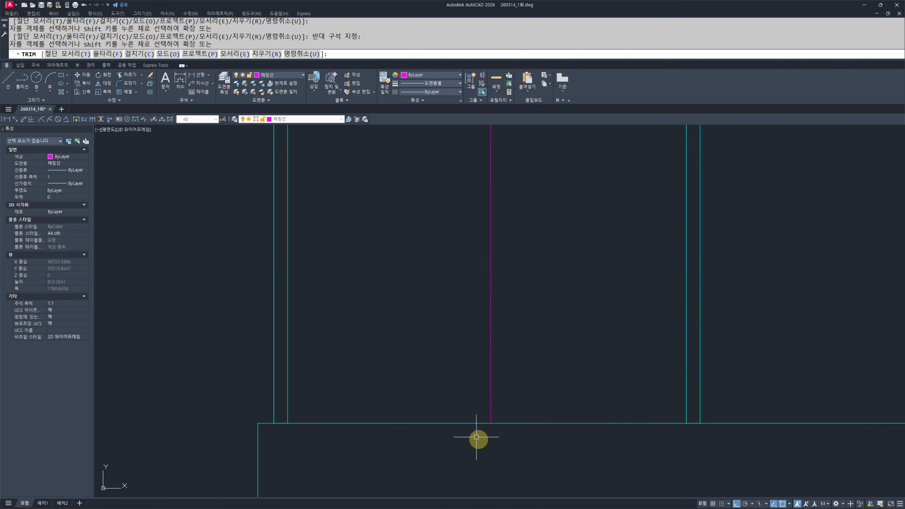
- Divide the vertical guide line between the posts into four equal parts
{"action": "scroll", "coordinate": [527, 380], "scroll_direction": "down", "scroll_amount": 2}
{"action": "type", "text": "div"}
{"action": "key", "text": "space"}
{"action": "key", "text": "Escape"}
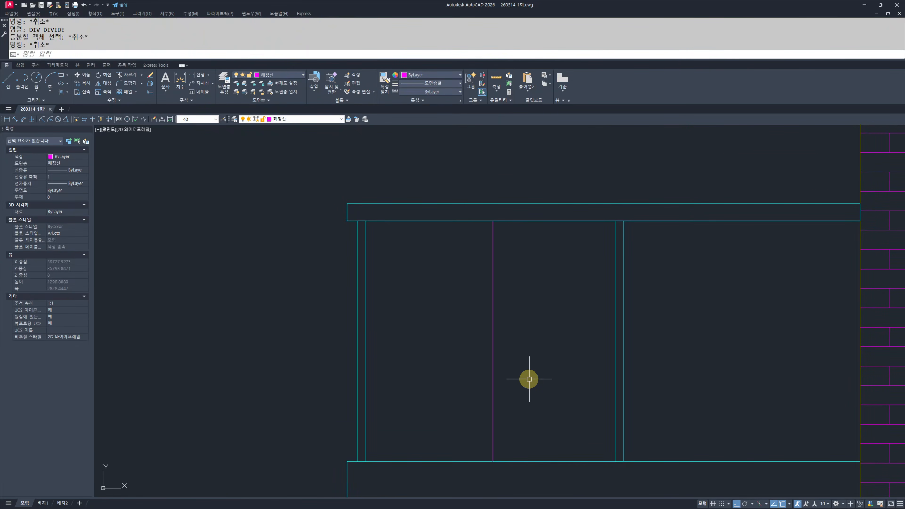
{"action": "left_click", "coordinate": [493, 338]}
{"action": "key", "text": "space"}
{"action": "key", "text": "Escape"}
{"action": "key", "text": "Escape"}
- Copy the left porch's top line up to the guide line's three division points as horizontal rails
{"action": "left_click", "coordinate": [547, 424]}
{"action": "left_click", "coordinate": [527, 474]}
{"action": "type", "text": "cc"}
{"action": "key", "text": "space"}
{"action": "left_click", "coordinate": [495, 460]}
{"action": "left_click", "coordinate": [493, 401]}
{"action": "left_click", "coordinate": [493, 341]}
{"action": "left_click", "coordinate": [492, 281]}
{"action": "key", "text": "Escape"}
- Erase the three division points and the vertical guide line from the left porch railing
{"action": "left_click", "coordinate": [468, 254]}
{"action": "left_click", "coordinate": [510, 432]}
{"action": "type", "text": "e"}
{"action": "left_click", "coordinate": [520, 430]}
{"action": "left_click", "coordinate": [443, 419]}
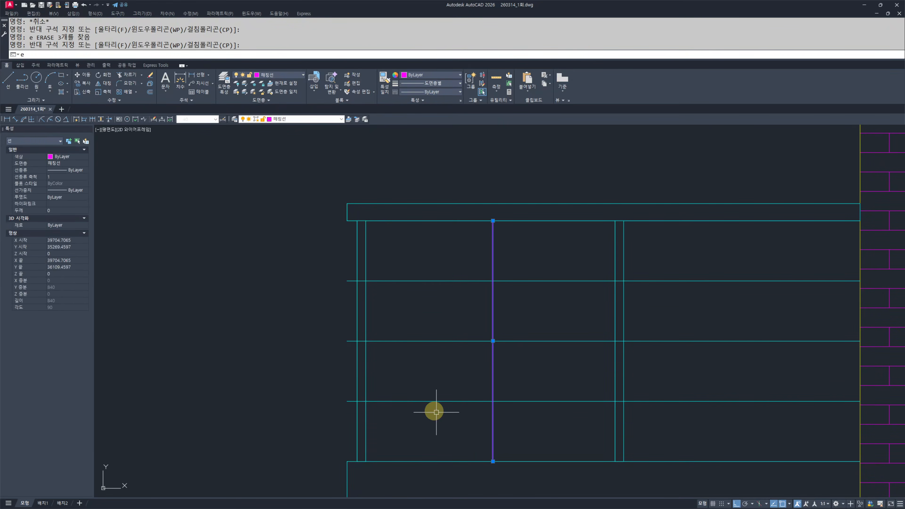
{"action": "type", "text": "e"}
{"action": "key", "text": "Escape"}
{"action": "key", "text": "Escape"}
- Send the three horizontal rails to the back of the draw order, behind the masked posts
{"action": "left_click", "coordinate": [630, 435]}
{"action": "left_click", "coordinate": [333, 433]}
{"action": "key", "text": "Escape"}
{"action": "key", "text": "Escape"}
{"action": "left_click", "coordinate": [529, 432]}
{"action": "left_click", "coordinate": [473, 250]}
{"action": "type", "text": "dr b"}
{"action": "key", "text": "Escape"}
{"action": "key", "text": "Escape"}
- Trim the three horizontal rails where they stick out past the leftmost post
{"action": "scroll", "coordinate": [353, 306], "scroll_direction": "up", "scroll_amount": 2}
{"action": "type", "text": "tr"}
{"action": "scroll", "coordinate": [341, 227], "scroll_direction": "down", "scroll_amount": 1}
{"action": "key", "text": "Escape"}
{"action": "key", "text": "Escape"}
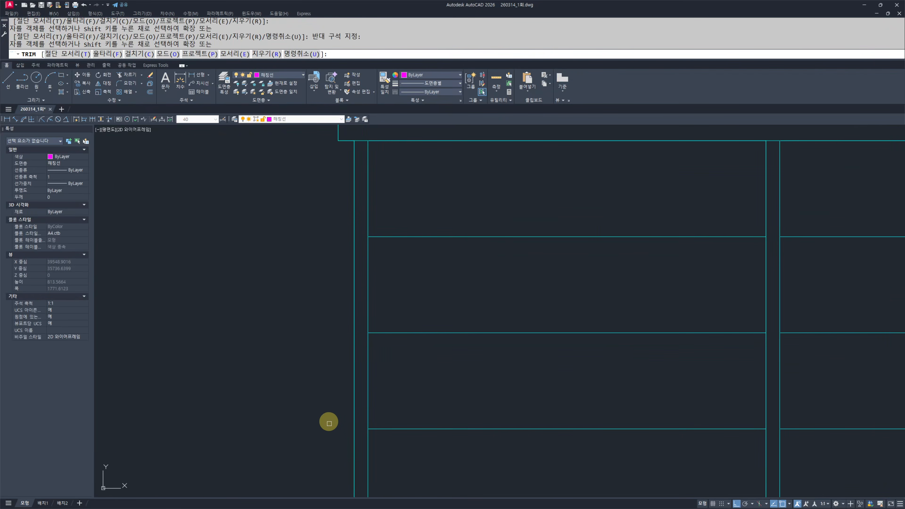
- Examine the left porch railing and the windows across the front elevation
{"action": "scroll", "coordinate": [330, 436], "scroll_direction": "down", "scroll_amount": 6}
{"action": "scroll", "coordinate": [360, 358], "scroll_direction": "down", "scroll_amount": 6}
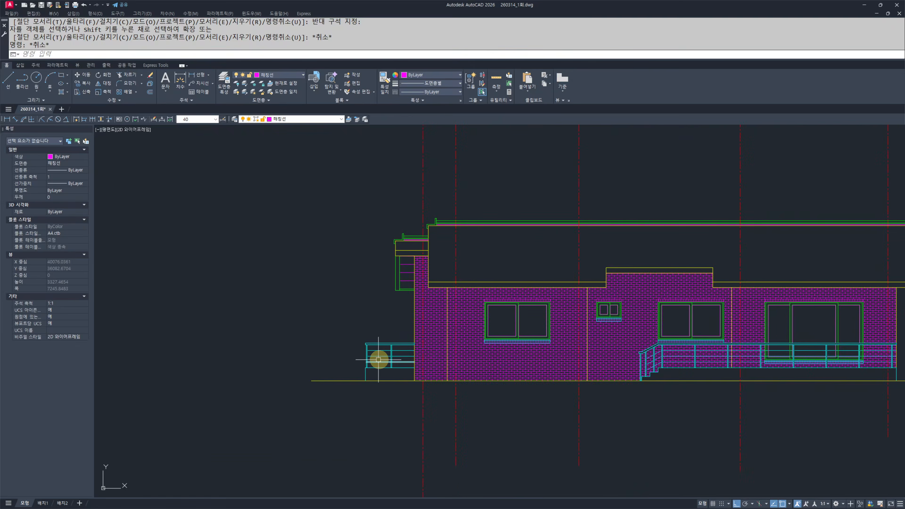
{"action": "middle_click_drag", "start_coordinate": [514, 383], "coordinate": [436, 384]}
{"action": "scroll", "coordinate": [272, 345], "scroll_direction": "up", "scroll_amount": 6}
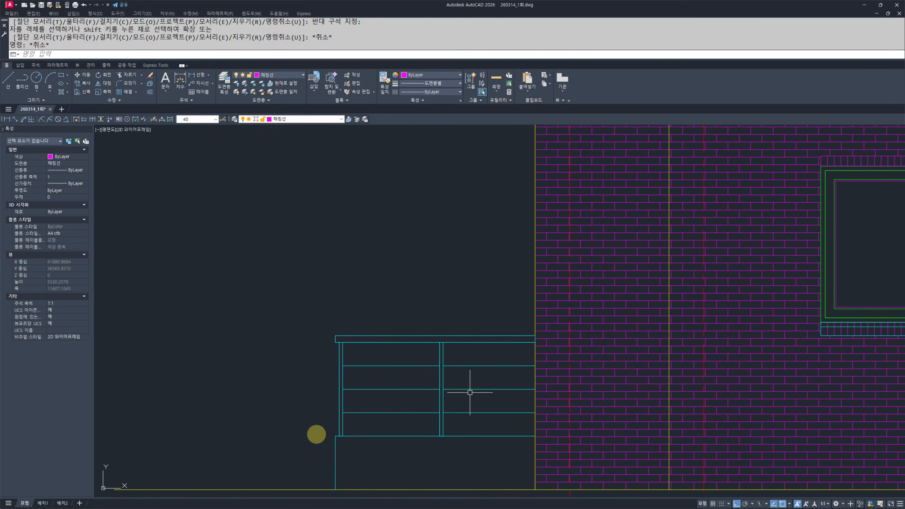
{"action": "scroll", "coordinate": [338, 315], "scroll_direction": "down", "scroll_amount": 6}
{"action": "middle_click_drag", "start_coordinate": [396, 316], "coordinate": [269, 351]}
{"action": "scroll", "coordinate": [584, 390], "scroll_direction": "up", "scroll_amount": 2}
{"action": "mouse_move", "coordinate": [572, 392]}
{"action": "middle_mouse_down"}
{"action": "mouse_move", "coordinate": [533, 408]}
{"action": "mouse_move", "coordinate": [565, 409]}
{"action": "middle_mouse_up"}
{"action": "scroll", "coordinate": [510, 415], "scroll_direction": "down", "scroll_amount": 2}
{"action": "middle_click_drag", "start_coordinate": [510, 415], "coordinate": [550, 414]}
{"action": "scroll", "coordinate": [473, 333], "scroll_direction": "up", "scroll_amount": 6}
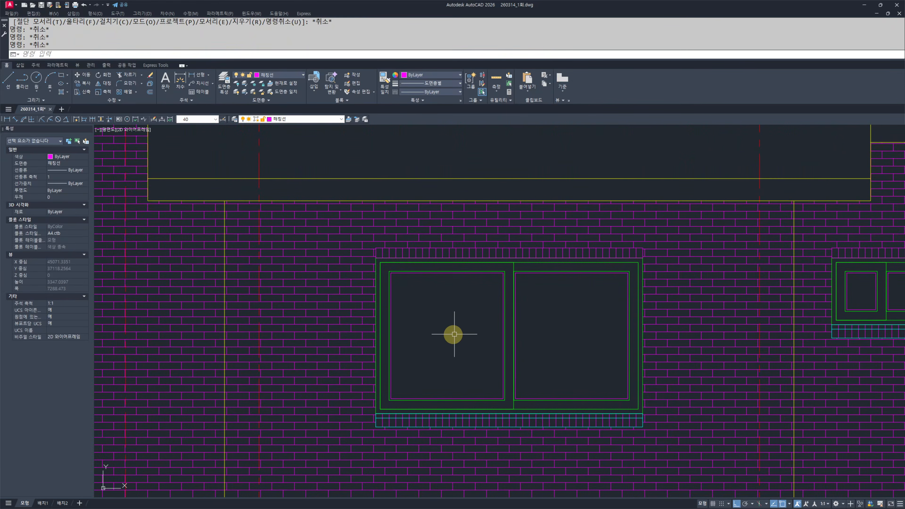
- Try to hatch both glass panes of the elevation's leftmost large window with the AR-BRSTD brick pattern
{"action": "key", "text": "space"}
{"action": "left_click", "coordinate": [452, 323]}
{"action": "left_click", "coordinate": [592, 328]}
{"action": "key", "text": "Escape"}
- Hatch the left glass pane of the leftmost large window with the AR-RROOF pattern at scale 10
{"action": "key", "text": "space"}
{"action": "left_click", "coordinate": [456, 317]}
{"action": "scroll", "coordinate": [127, 84], "scroll_direction": "down", "scroll_amount": 4}
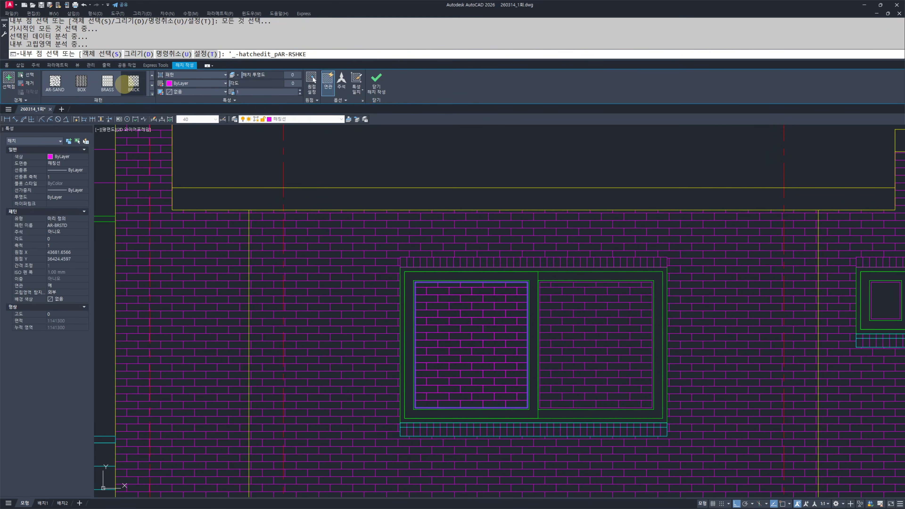
{"action": "scroll", "coordinate": [107, 83], "scroll_direction": "up", "scroll_amount": 3}
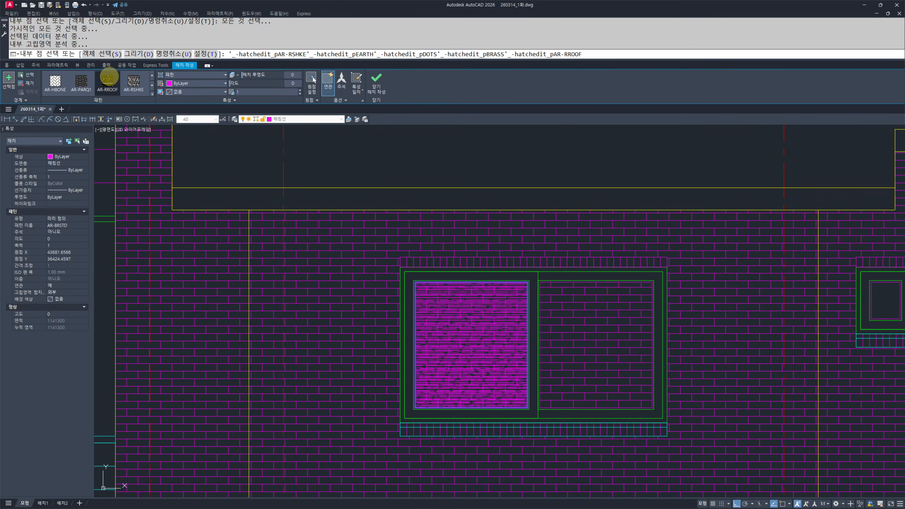
{"action": "left_click", "coordinate": [107, 80]}
{"action": "type", "text": "0"}
{"action": "key", "text": "Return"}
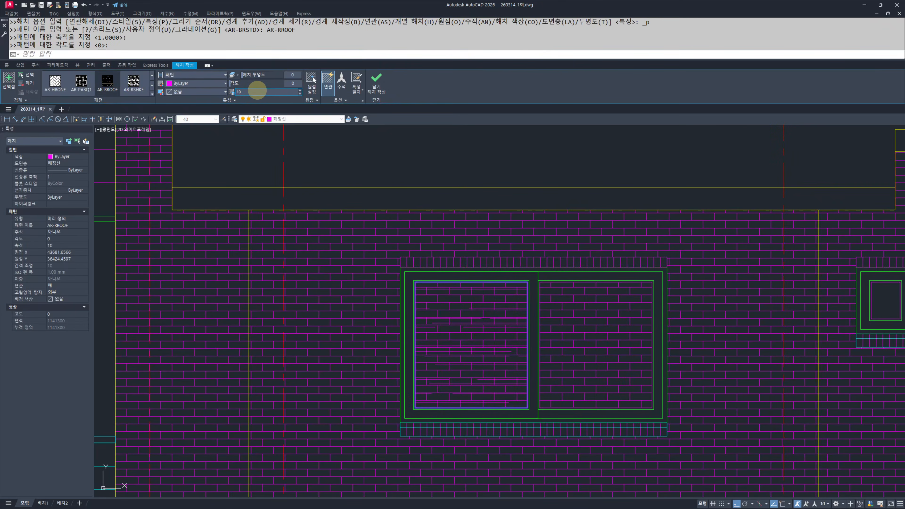
{"action": "key", "text": "Escape"}
{"action": "key", "text": "Escape"}
- Erase the brick hatch from the leftmost large window's glass panes
{"action": "scroll", "coordinate": [479, 296], "scroll_direction": "up", "scroll_amount": 2}
{"action": "left_click", "coordinate": [477, 299]}
{"action": "type", "text": "e"}
{"action": "key", "text": "space"}
{"action": "key", "text": "Escape"}
{"action": "key", "text": "Escape"}
- Erase the AR-RROOF hatch from the left glass pane of the leftmost large window
{"action": "left_click", "coordinate": [497, 315]}
{"action": "left_click", "coordinate": [480, 335]}
{"action": "left_click", "coordinate": [513, 347]}
{"action": "key", "text": "Escape"}
{"action": "key", "text": "Escape"}
{"action": "left_click", "coordinate": [538, 345]}
{"action": "left_click", "coordinate": [506, 360]}
{"action": "left_click", "coordinate": [434, 323]}
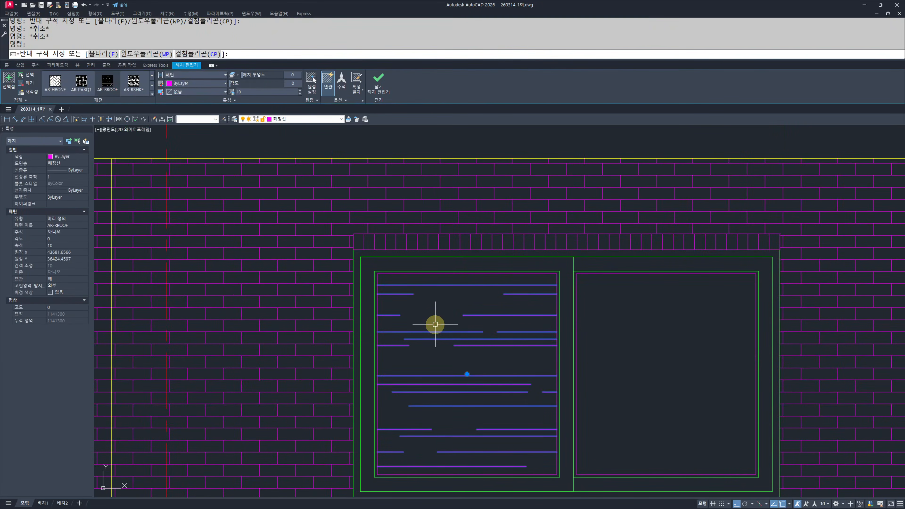
{"action": "key", "text": "Escape"}
{"action": "key", "text": "Escape"}
{"action": "left_click", "coordinate": [481, 314]}
{"action": "type", "text": "e"}
{"action": "key", "text": "space"}
- Hatch both glass panes of the leftmost large window together with the AR-RROOF pattern at scale 10
{"action": "type", "text": "h"}
{"action": "key", "text": "space"}
{"action": "left_click", "coordinate": [504, 348]}
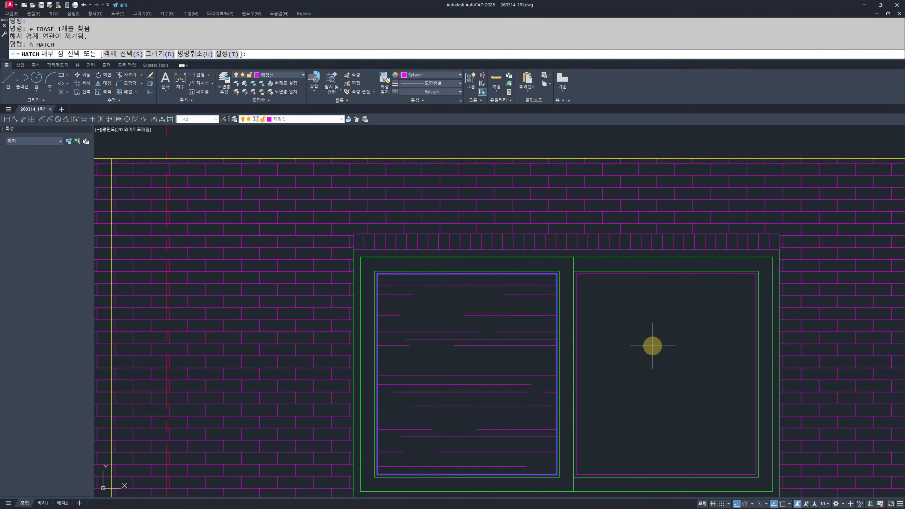
{"action": "left_click", "coordinate": [653, 346]}
{"action": "key", "text": "Escape"}
{"action": "key", "text": "Escape"}
- Set the angle of the leftmost large window's glass hatch to 60 degrees
{"action": "left_click", "coordinate": [496, 326]}
{"action": "left_click", "coordinate": [466, 359]}
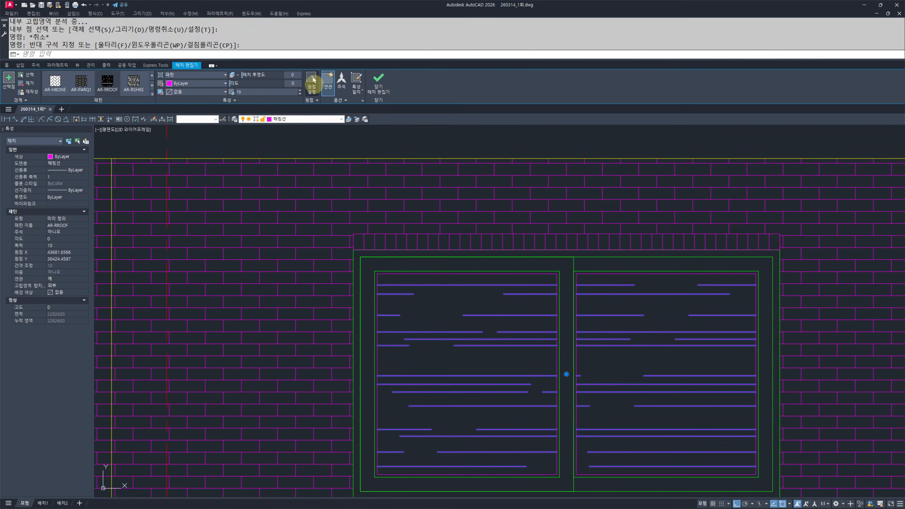
{"action": "key", "text": "Return"}
{"action": "key", "text": "Escape"}
{"action": "key", "text": "Escape"}
- Set the scale of the leftmost large window's glass hatch to 20
{"action": "scroll", "coordinate": [485, 296], "scroll_direction": "down", "scroll_amount": 5}
{"action": "middle_click_drag", "start_coordinate": [484, 297], "coordinate": [425, 305]}
{"action": "mouse_move", "coordinate": [135, 323]}
{"action": "middle_mouse_down"}
{"action": "mouse_move", "coordinate": [346, 325]}
{"action": "mouse_move", "coordinate": [238, 312]}
{"action": "middle_mouse_up"}
{"action": "scroll", "coordinate": [317, 320], "scroll_direction": "down", "scroll_amount": 3}
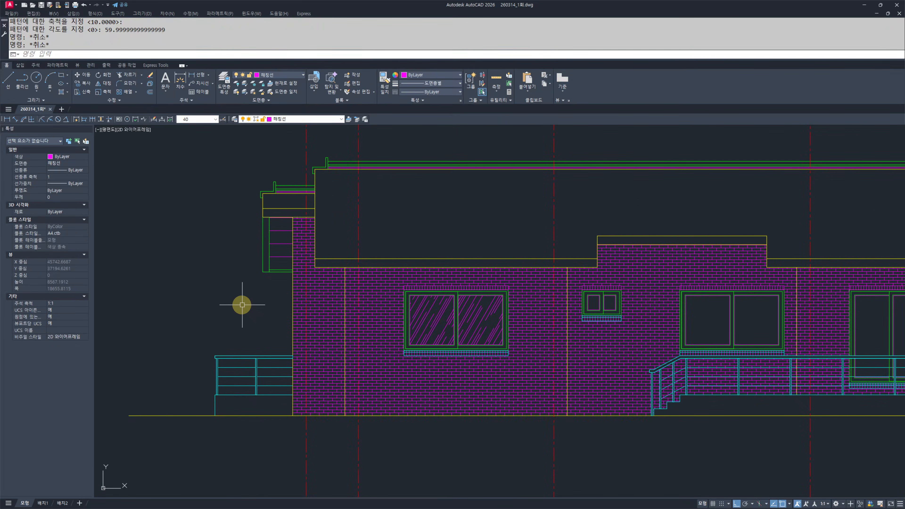
{"action": "scroll", "coordinate": [392, 327], "scroll_direction": "up", "scroll_amount": 4}
{"action": "scroll", "coordinate": [438, 344], "scroll_direction": "up", "scroll_amount": 2}
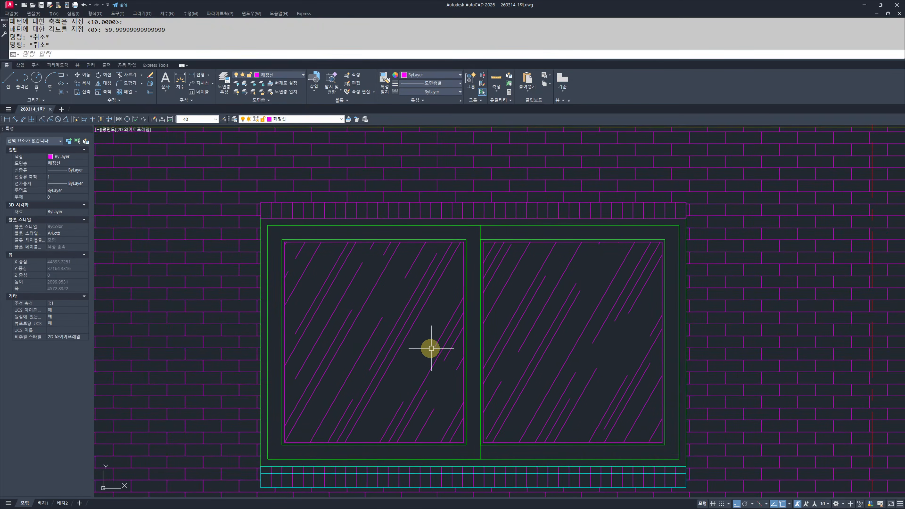
{"action": "left_click", "coordinate": [398, 313]}
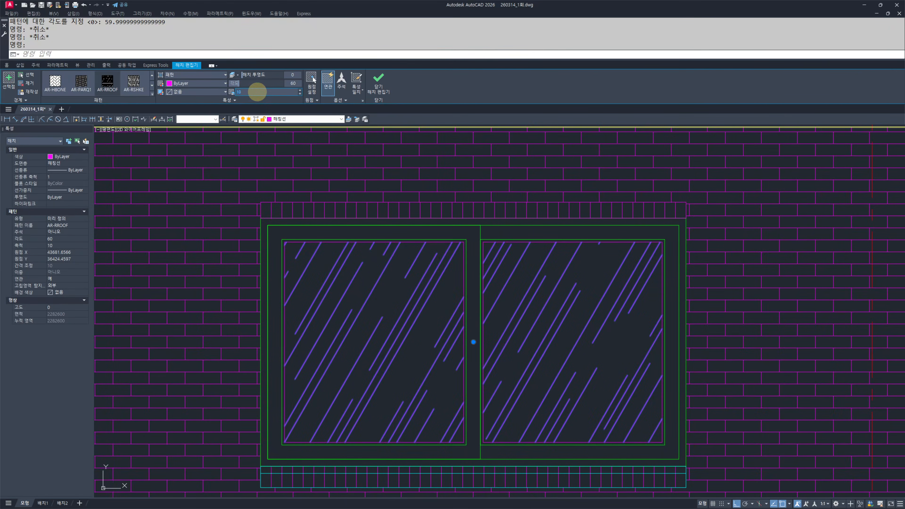
{"action": "key", "text": "Return"}
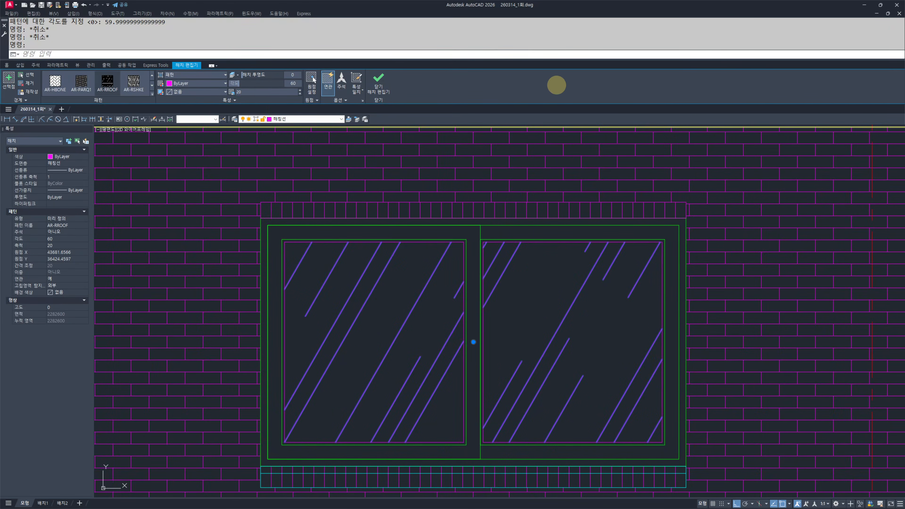
{"action": "key", "text": "Escape"}
{"action": "key", "text": "Escape"}
{"action": "key", "text": "Escape"}
- Hatch both glass panes of the large window above the stairs with AR-RROOF at scale 10 and a 60-degree angle
{"action": "scroll", "coordinate": [611, 344], "scroll_direction": "down", "scroll_amount": 3}
{"action": "middle_click_drag", "start_coordinate": [648, 380], "coordinate": [699, 410]}
{"action": "scroll", "coordinate": [480, 378], "scroll_direction": "down", "scroll_amount": 6}
{"action": "mouse_move", "coordinate": [585, 453]}
{"action": "middle_mouse_down"}
{"action": "mouse_move", "coordinate": [563, 459]}
{"action": "mouse_move", "coordinate": [563, 488]}
{"action": "middle_mouse_up"}
{"action": "type", "text": "h"}
{"action": "key", "text": "Return"}
{"action": "scroll", "coordinate": [572, 453], "scroll_direction": "up", "scroll_amount": 4}
{"action": "left_click", "coordinate": [524, 281]}
{"action": "left_click", "coordinate": [640, 263]}
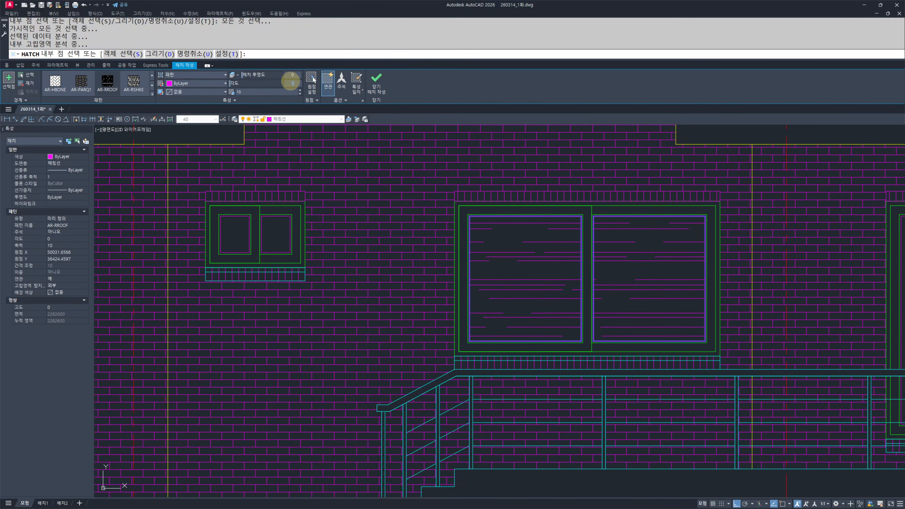
{"action": "type", "text": "60"}
{"action": "key", "text": "Return"}
{"action": "key", "text": "Escape"}
{"action": "key", "text": "Escape"}
{"action": "key", "text": "Escape"}
{"action": "key", "text": "Escape"}
- Hatch both glass panes of the small window with the same 60-degree AR-RROOF glass pattern
{"action": "scroll", "coordinate": [481, 307], "scroll_direction": "down", "scroll_amount": 4}
{"action": "middle_click_drag", "start_coordinate": [396, 295], "coordinate": [457, 314]}
{"action": "scroll", "coordinate": [467, 288], "scroll_direction": "up", "scroll_amount": 4}
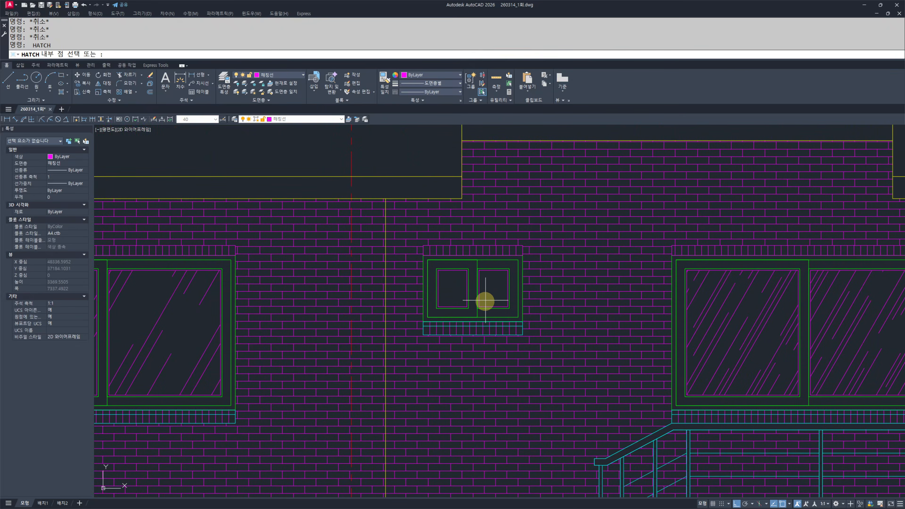
{"action": "left_click", "coordinate": [453, 288]}
{"action": "left_click", "coordinate": [487, 284]}
{"action": "key", "text": "Escape"}
{"action": "key", "text": "Escape"}
{"action": "key", "text": "Escape"}
{"action": "scroll", "coordinate": [432, 304], "scroll_direction": "down", "scroll_amount": 4}
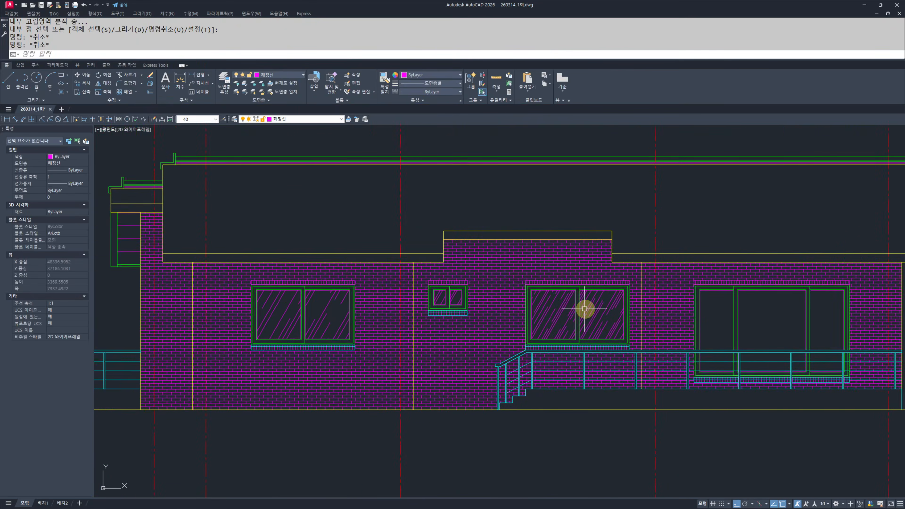
{"action": "scroll", "coordinate": [572, 307], "scroll_direction": "up", "scroll_amount": 4}
{"action": "key", "text": "space"}
{"action": "left_click", "coordinate": [460, 322]}
{"action": "key", "text": "ctrl+z"}
{"action": "key", "text": "Escape"}
{"action": "key", "text": "Escape"}
{"action": "scroll", "coordinate": [501, 309], "scroll_direction": "down", "scroll_amount": 5}
- Turn off the 난간 layer by picking the porch railing in front of the sliding door
{"action": "scroll", "coordinate": [514, 314], "scroll_direction": "up", "scroll_amount": 3}
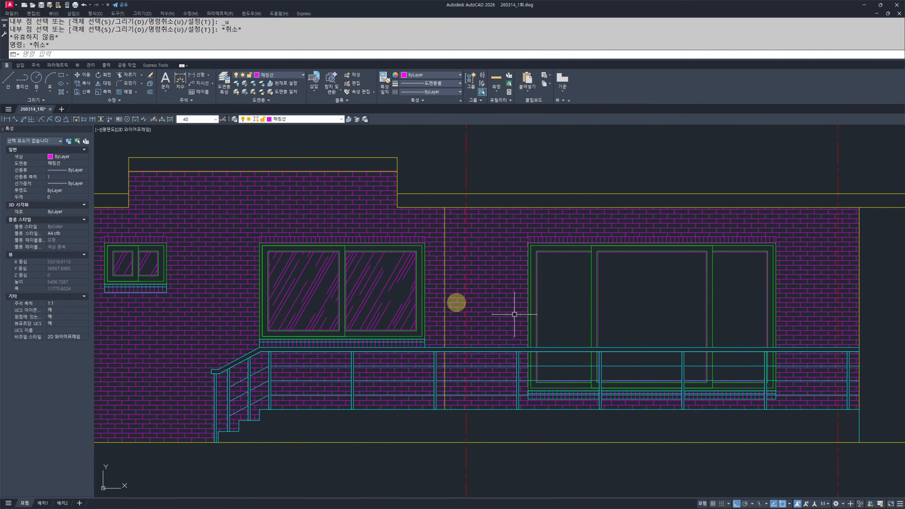
{"action": "middle_click_drag", "start_coordinate": [496, 344], "coordinate": [564, 346]}
{"action": "type", "text": "ff"}
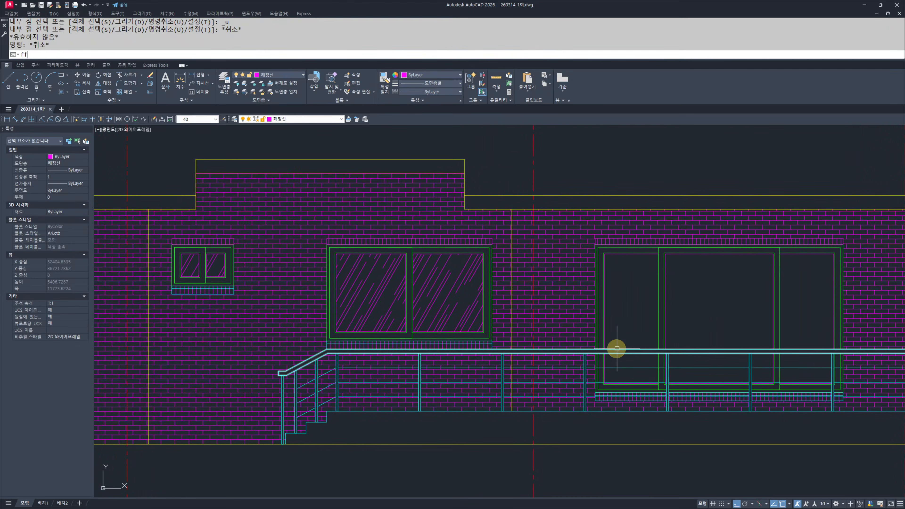
{"action": "key", "text": "space"}
{"action": "left_click", "coordinate": [617, 348]}
{"action": "key", "text": "Escape"}
{"action": "key", "text": "Escape"}
- Hatch the three glass panes of the large sliding door with AR-RROOF at scale 10 and a 60-degree angle
{"action": "middle_click_drag", "start_coordinate": [634, 335], "coordinate": [595, 369]}
{"action": "type", "text": "h"}
{"action": "key", "text": "space"}
{"action": "left_click", "coordinate": [594, 345]}
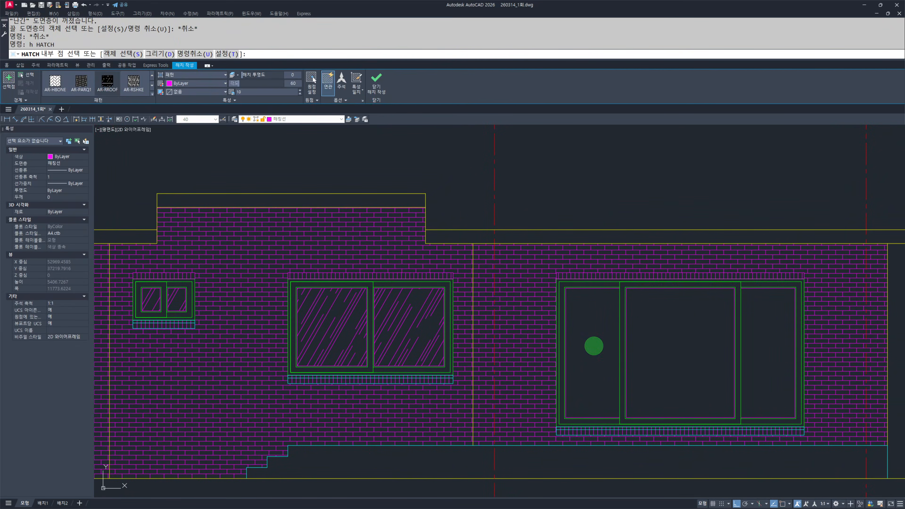
{"action": "left_click", "coordinate": [679, 346]}
{"action": "left_click", "coordinate": [765, 342]}
{"action": "key", "text": "space"}
{"action": "key", "text": "Escape"}
- Enlarge the scale of the sliding door's glass hatch so its diagonal lines are spaced wider
{"action": "left_click", "coordinate": [682, 338]}
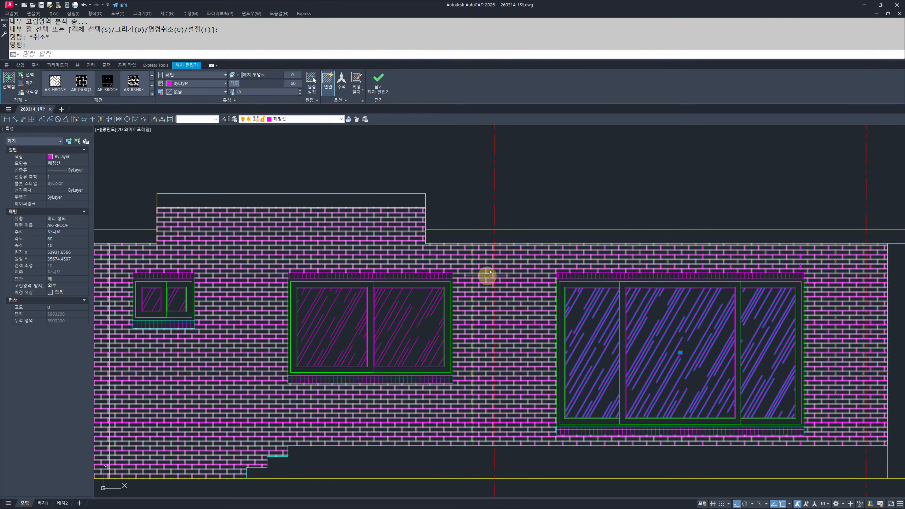
{"action": "key", "text": "Return"}
{"action": "key", "text": "Escape"}
{"action": "key", "text": "Escape"}
- Match the sliding door's glass hatch properties onto the glass hatches of the other windows
{"action": "type", "text": "mm"}
{"action": "key", "text": "space"}
{"action": "left_click", "coordinate": [644, 351]}
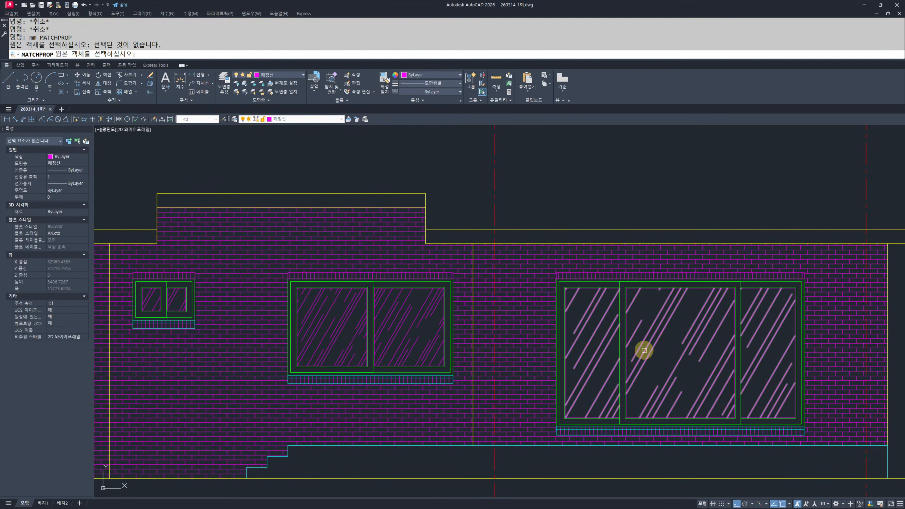
{"action": "left_click", "coordinate": [645, 349]}
{"action": "scroll", "coordinate": [202, 307], "scroll_direction": "up", "scroll_amount": 2}
{"action": "middle_click_drag", "start_coordinate": [201, 307], "coordinate": [399, 302]}
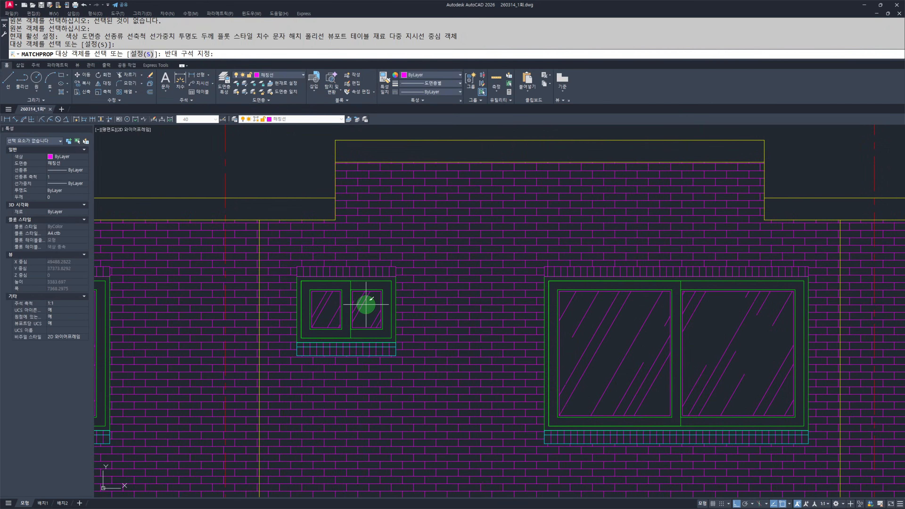
{"action": "left_click", "coordinate": [363, 313]}
{"action": "scroll", "coordinate": [338, 325], "scroll_direction": "down", "scroll_amount": 4}
{"action": "scroll", "coordinate": [382, 309], "scroll_direction": "up", "scroll_amount": 4}
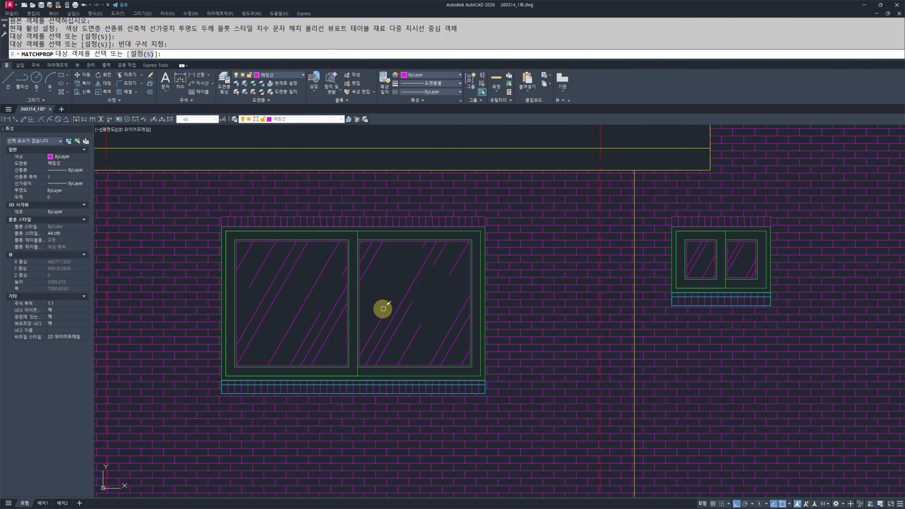
{"action": "key", "text": "Escape"}
{"action": "key", "text": "Escape"}
{"action": "key", "text": "Escape"}
- Turn all layers back on to bring back the railing
{"action": "scroll", "coordinate": [370, 321], "scroll_direction": "down", "scroll_amount": 5}
{"action": "scroll", "coordinate": [577, 313], "scroll_direction": "up", "scroll_amount": 3}
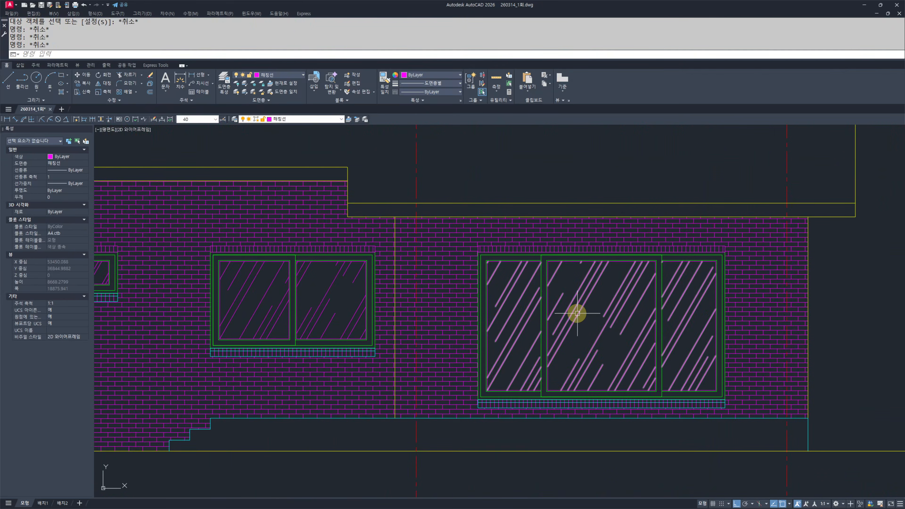
{"action": "middle_click_drag", "start_coordinate": [284, 339], "coordinate": [350, 342]}
{"action": "type", "text": "oo"}
{"action": "key", "text": "space"}
{"action": "key", "text": "Escape"}
{"action": "key", "text": "Escape"}
{"action": "middle_click_drag", "start_coordinate": [544, 403], "coordinate": [552, 377]}
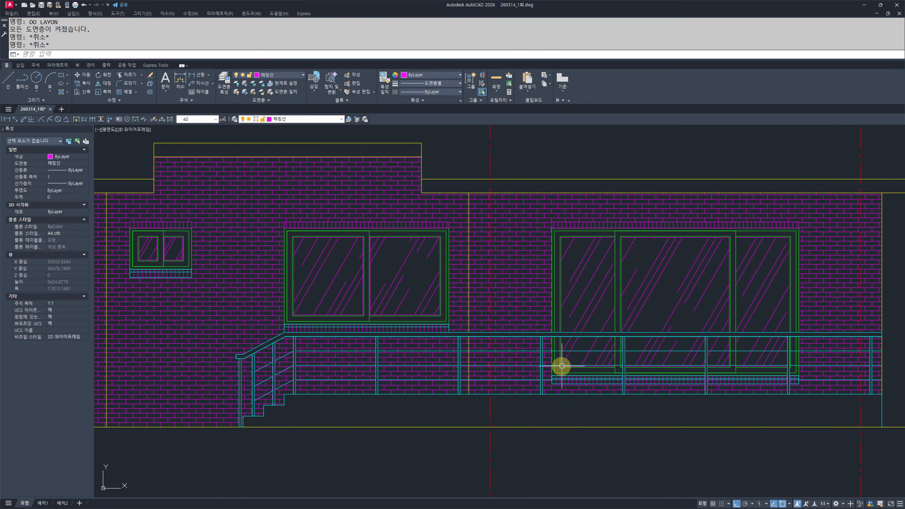
- Draw a half-arrow from a horizontal line and a short slanted line in the leftmost window's left pane, pointing at the middle stile
{"action": "scroll", "coordinate": [510, 390], "scroll_direction": "down", "scroll_amount": 4}
{"action": "scroll", "coordinate": [442, 323], "scroll_direction": "up", "scroll_amount": 4}
{"action": "scroll", "coordinate": [499, 363], "scroll_direction": "up", "scroll_amount": 3}
{"action": "scroll", "coordinate": [493, 353], "scroll_direction": "up", "scroll_amount": 1}
{"action": "type", "text": "l"}
{"action": "key", "text": "space"}
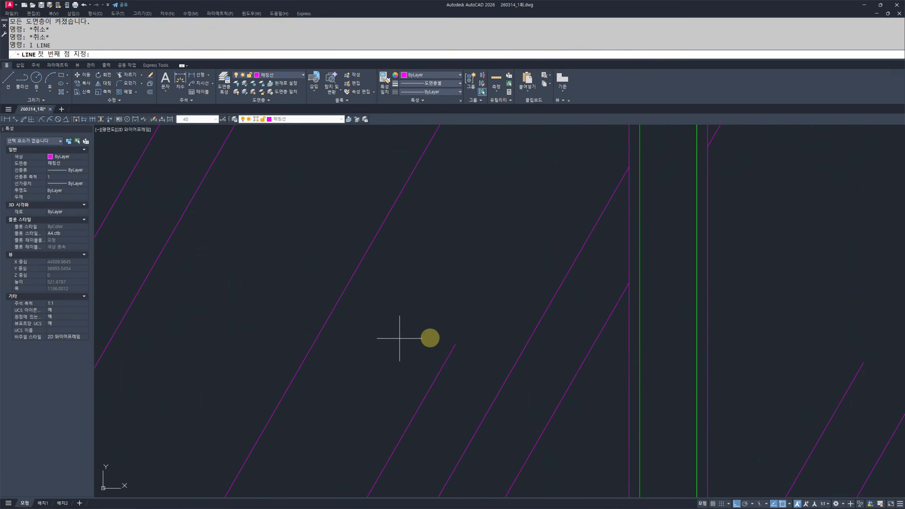
{"action": "left_click", "coordinate": [400, 338]}
{"action": "left_click", "coordinate": [590, 338]}
{"action": "left_click", "coordinate": [526, 297], "text": "shift"}
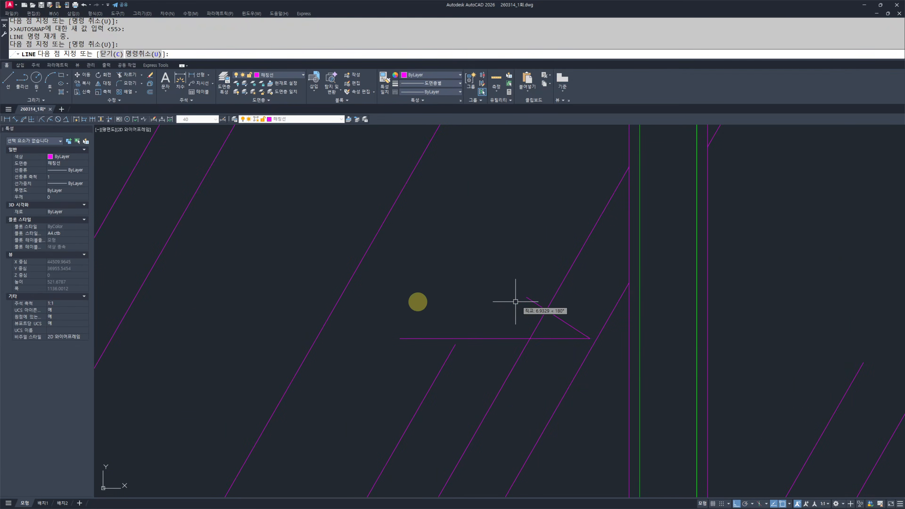
{"action": "key", "text": "Escape"}
{"action": "key", "text": "Escape"}
- Put both half-arrow lines on the 문자 layer and join them into one polyline
{"action": "left_click", "coordinate": [318, 268]}
{"action": "left_click", "coordinate": [618, 382]}
{"action": "left_click", "coordinate": [321, 119]}
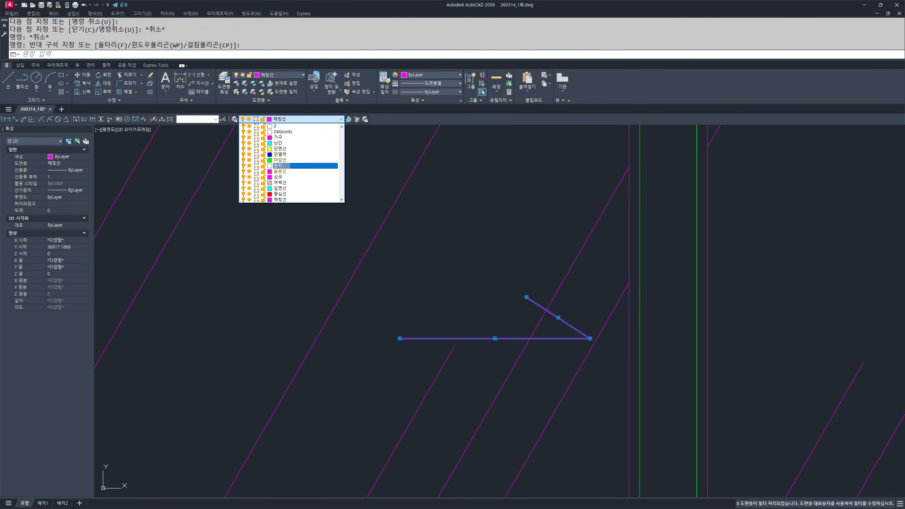
{"action": "left_click", "coordinate": [280, 166]}
{"action": "type", "text": "j"}
{"action": "key", "text": "Return"}
{"action": "key", "text": "Escape"}
- Mirror the opening arrow about the leftmost window's vertical centreline into its right pane
{"action": "left_click", "coordinate": [585, 319]}
{"action": "left_click", "coordinate": [558, 349]}
{"action": "scroll", "coordinate": [587, 305], "scroll_direction": "down", "scroll_amount": 10}
{"action": "type", "text": "mi"}
{"action": "key", "text": "Return"}
{"action": "scroll", "coordinate": [592, 277], "scroll_direction": "up", "scroll_amount": 4}
{"action": "left_click", "coordinate": [592, 277]}
{"action": "left_click", "coordinate": [584, 232]}
{"action": "key", "text": "Escape"}
{"action": "key", "text": "Escape"}
- Move the pair of opening arrows slightly lower on the leftmost window's glass
{"action": "scroll", "coordinate": [604, 303], "scroll_direction": "down", "scroll_amount": 5}
{"action": "scroll", "coordinate": [495, 280], "scroll_direction": "up", "scroll_amount": 5}
{"action": "left_click", "coordinate": [468, 253]}
{"action": "left_click", "coordinate": [690, 323]}
{"action": "middle_click_drag", "start_coordinate": [611, 299], "coordinate": [611, 313]}
{"action": "type", "text": "m"}
{"action": "key", "text": "Return"}
{"action": "left_click", "coordinate": [601, 268]}
{"action": "key", "text": "Escape"}
{"action": "key", "text": "Escape"}
{"action": "left_click", "coordinate": [434, 269]}
{"action": "left_click", "coordinate": [648, 334]}
{"action": "scroll", "coordinate": [543, 309], "scroll_direction": "up", "scroll_amount": 5}
{"action": "key", "text": "Escape"}
{"action": "key", "text": "grave"}
{"action": "key", "text": "Escape"}
{"action": "left_click", "coordinate": [353, 251]}
{"action": "left_click", "coordinate": [589, 342]}
{"action": "type", "text": "cc"}
{"action": "scroll", "coordinate": [589, 342], "scroll_direction": "down", "scroll_amount": 5}
{"action": "key", "text": "Return"}
{"action": "scroll", "coordinate": [541, 303], "scroll_direction": "up", "scroll_amount": 5}
{"action": "scroll", "coordinate": [573, 317], "scroll_direction": "down", "scroll_amount": 5}
{"action": "scroll", "coordinate": [570, 277], "scroll_direction": "up", "scroll_amount": 6}
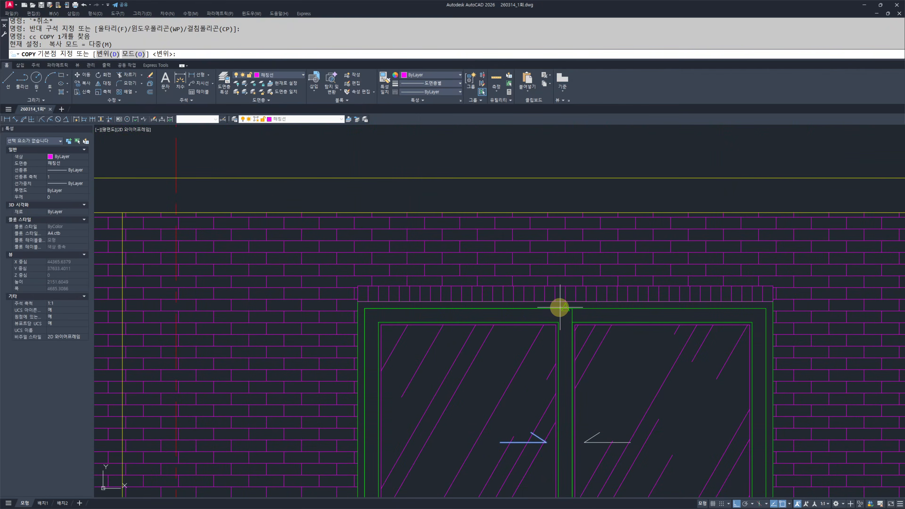
{"action": "left_click", "coordinate": [560, 307]}
{"action": "scroll", "coordinate": [564, 302], "scroll_direction": "down", "scroll_amount": 5}
{"action": "scroll", "coordinate": [541, 323], "scroll_direction": "up", "scroll_amount": 5}
{"action": "scroll", "coordinate": [638, 299], "scroll_direction": "down", "scroll_amount": 4}
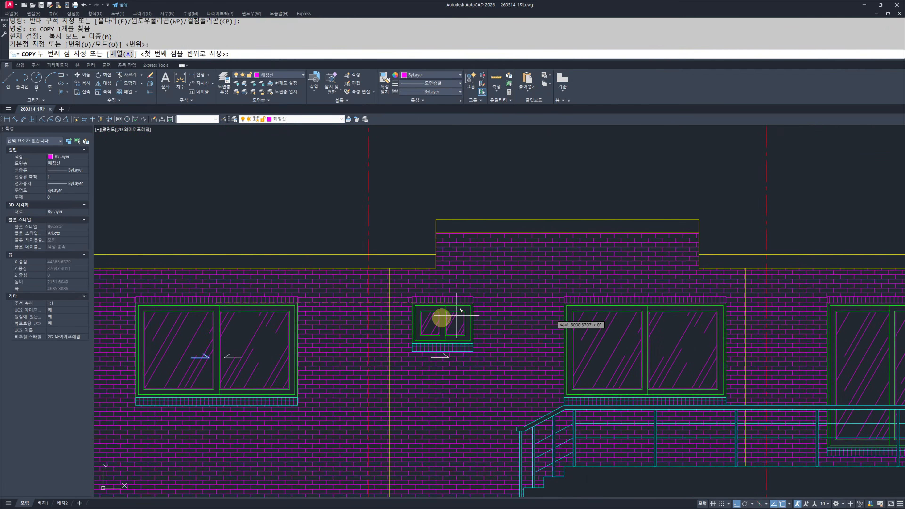
{"action": "key", "text": "Escape"}
- Copy the pair of opening arrows from the leftmost window to the large window above the stairs
{"action": "middle_click_drag", "start_coordinate": [438, 327], "coordinate": [617, 328]}
{"action": "scroll", "coordinate": [338, 355], "scroll_direction": "up", "scroll_amount": 5}
{"action": "left_click", "coordinate": [408, 325]}
{"action": "left_click", "coordinate": [744, 402]}
{"action": "type", "text": "cc"}
{"action": "key", "text": "space"}
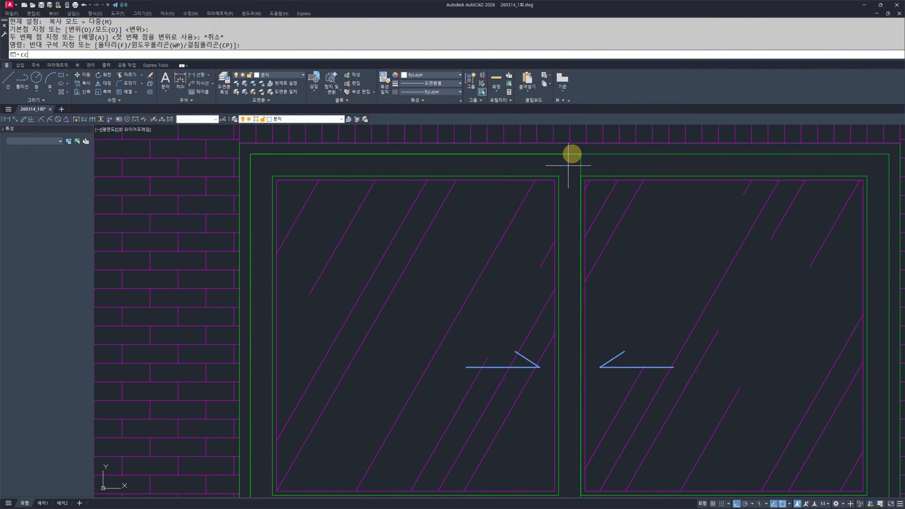
{"action": "left_click", "coordinate": [570, 155]}
{"action": "scroll", "coordinate": [420, 243], "scroll_direction": "down", "scroll_amount": 5}
{"action": "scroll", "coordinate": [572, 274], "scroll_direction": "up", "scroll_amount": 5}
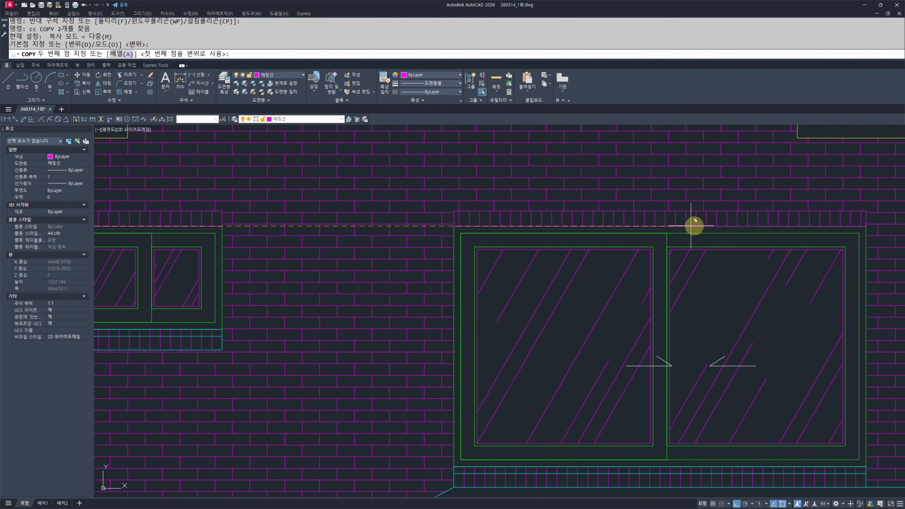
{"action": "left_click", "coordinate": [660, 224]}
- Place another copy of the arrow pair at the stile between the sliding door's left and middle panes
{"action": "scroll", "coordinate": [428, 232], "scroll_direction": "down", "scroll_amount": 5}
{"action": "scroll", "coordinate": [650, 257], "scroll_direction": "up", "scroll_amount": 4}
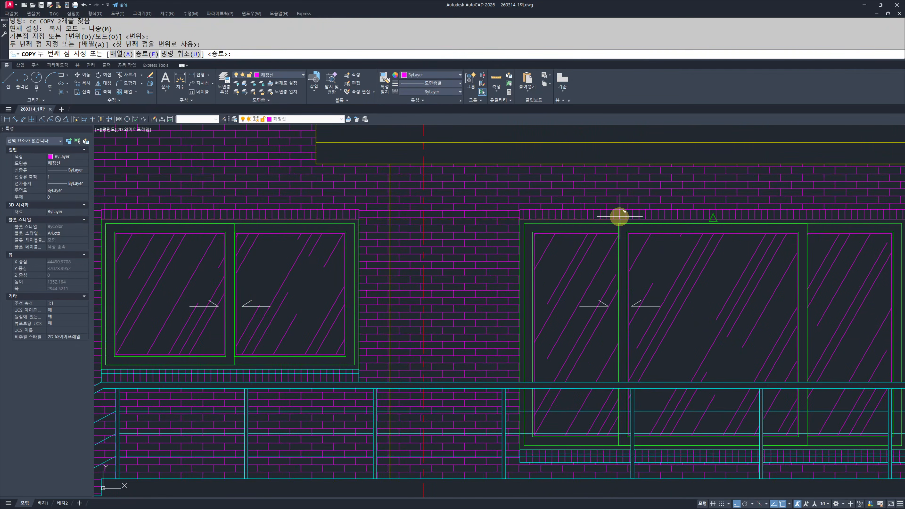
{"action": "left_click", "coordinate": [618, 223]}
{"action": "key", "text": "Escape"}
{"action": "key", "text": "Escape"}
- Erase the copied arrow in the sliding door's middle pane
{"action": "scroll", "coordinate": [640, 308], "scroll_direction": "up", "scroll_amount": 5}
{"action": "left_click", "coordinate": [663, 297]}
{"action": "left_click", "coordinate": [650, 306]}
{"action": "type", "text": "e"}
{"action": "key", "text": "space"}
- Move the remaining arrow lower on the sliding door's left pane and fine-tune its position
{"action": "left_click", "coordinate": [486, 301]}
{"action": "left_click", "coordinate": [620, 366]}
{"action": "left_click", "coordinate": [620, 367]}
{"action": "scroll", "coordinate": [485, 275], "scroll_direction": "down", "scroll_amount": 5}
{"action": "type", "text": "m"}
{"action": "key", "text": "space"}
{"action": "left_click", "coordinate": [634, 264]}
{"action": "left_click", "coordinate": [644, 346]}
{"action": "key", "text": "space"}
{"action": "left_click", "coordinate": [442, 344]}
{"action": "left_click", "coordinate": [543, 380]}
{"action": "key", "text": "space"}
{"action": "left_click", "coordinate": [605, 357]}
{"action": "left_click", "coordinate": [616, 353]}
- Mirror the left pane's arrow about the sliding door's vertical centreline into its right pane
{"action": "left_click", "coordinate": [477, 360]}
{"action": "scroll", "coordinate": [571, 324], "scroll_direction": "down", "scroll_amount": 5}
{"action": "type", "text": "mi"}
{"action": "key", "text": "space"}
{"action": "left_click", "coordinate": [499, 265]}
{"action": "left_click", "coordinate": [499, 317]}
{"action": "key", "text": "Escape"}
{"action": "key", "text": "Escape"}
{"action": "scroll", "coordinate": [398, 299], "scroll_direction": "down", "scroll_amount": 3}
{"action": "scroll", "coordinate": [501, 289], "scroll_direction": "up", "scroll_amount": 8}
{"action": "left_click", "coordinate": [386, 295]}
{"action": "left_click", "coordinate": [655, 380]}
{"action": "left_click", "coordinate": [505, 317]}
{"action": "left_click", "coordinate": [500, 318]}
{"action": "key", "text": "Escape"}
{"action": "key", "text": "Escape"}
- Copy the opening arrow from the right pane of the window above the stair railing to the small window
{"action": "scroll", "coordinate": [434, 328], "scroll_direction": "down", "scroll_amount": 6}
{"action": "scroll", "coordinate": [449, 335], "scroll_direction": "up", "scroll_amount": 8}
{"action": "left_click", "coordinate": [563, 262]}
{"action": "left_click", "coordinate": [525, 331]}
{"action": "scroll", "coordinate": [556, 317], "scroll_direction": "down", "scroll_amount": 6}
{"action": "type", "text": "cc"}
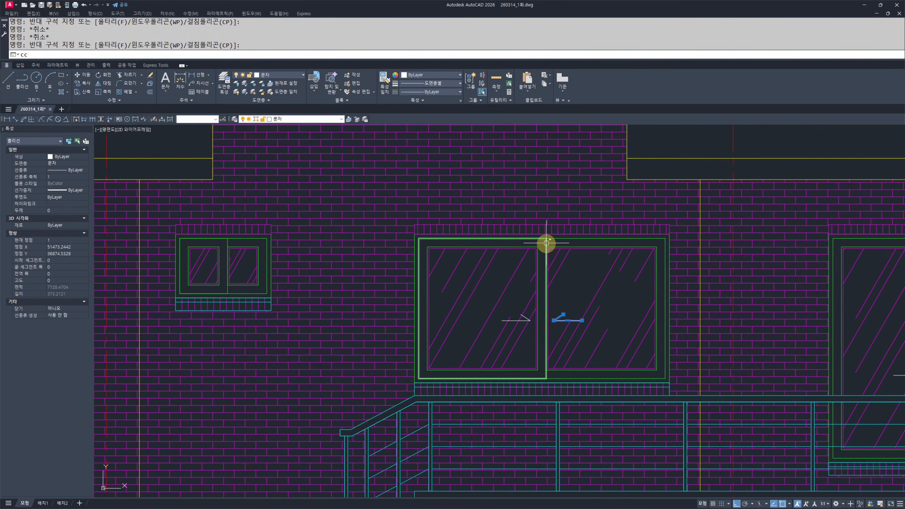
{"action": "middle_click_drag", "start_coordinate": [545, 245], "coordinate": [555, 291]}
{"action": "key", "text": "space"}
{"action": "scroll", "coordinate": [555, 291], "scroll_direction": "up", "scroll_amount": 2}
{"action": "left_click", "coordinate": [547, 296]}
{"action": "scroll", "coordinate": [317, 330], "scroll_direction": "down", "scroll_amount": 6}
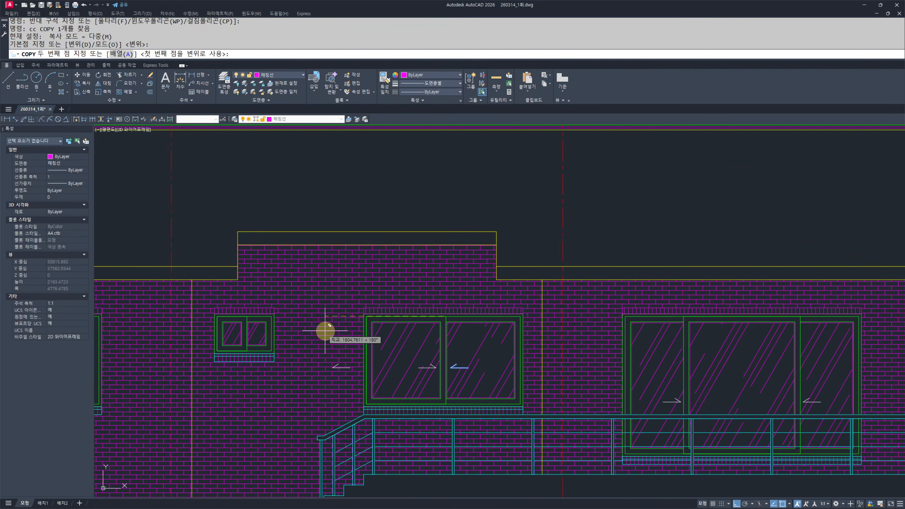
{"action": "scroll", "coordinate": [418, 318], "scroll_direction": "up", "scroll_amount": 6}
{"action": "left_click", "coordinate": [367, 267]}
{"action": "key", "text": "Escape"}
- Move the copied arrow up from below the sill into the small window's right pane
{"action": "middle_click_drag", "start_coordinate": [419, 454], "coordinate": [489, 390]}
{"action": "left_click", "coordinate": [442, 411]}
{"action": "left_click", "coordinate": [440, 413]}
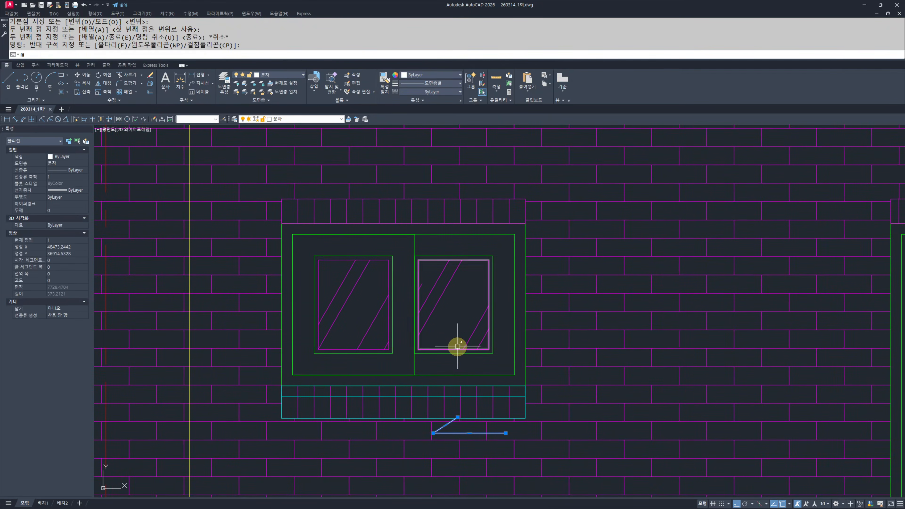
{"action": "key", "text": "space"}
{"action": "left_click", "coordinate": [453, 435]}
{"action": "left_click", "coordinate": [452, 312]}
{"action": "key", "text": "Escape"}
{"action": "key", "text": "Escape"}
- Scale the small window's arrow down about its tip to a polyline length of about 168
{"action": "scroll", "coordinate": [461, 307], "scroll_direction": "up", "scroll_amount": 6}
{"action": "left_click", "coordinate": [472, 332]}
{"action": "left_click", "coordinate": [429, 293]}
{"action": "type", "text": "sc"}
{"action": "key", "text": "Return"}
{"action": "left_click", "coordinate": [348, 315]}
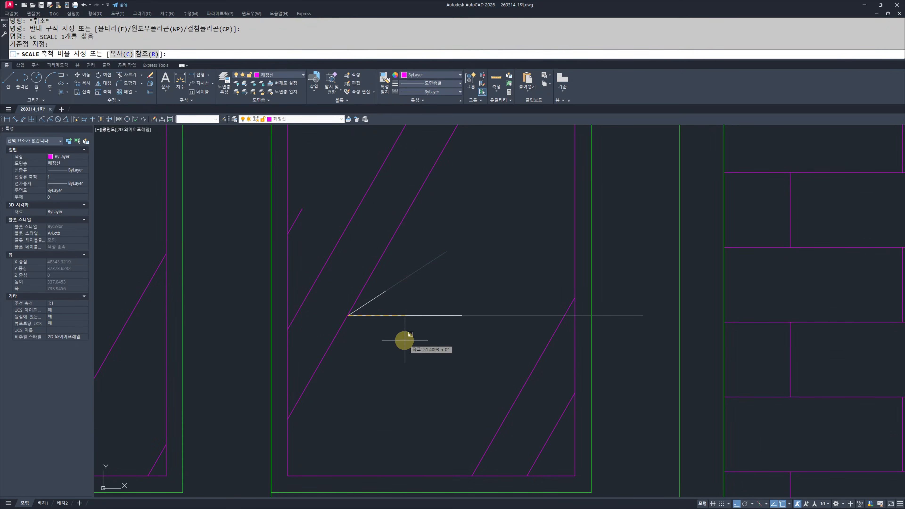
{"action": "left_click", "coordinate": [414, 347]}
{"action": "key", "text": "Escape"}
{"action": "key", "text": "Escape"}
- Move the scaled arrow slightly left, closer to the small window's centre stile
{"action": "left_click", "coordinate": [495, 336]}
{"action": "left_click", "coordinate": [452, 297]}
{"action": "type", "text": "m"}
{"action": "key", "text": "space"}
{"action": "left_click", "coordinate": [476, 385]}
{"action": "left_click", "coordinate": [435, 385]}
{"action": "key", "text": "Escape"}
{"action": "key", "text": "Escape"}
- Mirror the arrow about the small window's vertical centreline into its left pane, keeping the original
{"action": "scroll", "coordinate": [410, 337], "scroll_direction": "down", "scroll_amount": 5}
{"action": "middle_click_drag", "start_coordinate": [417, 328], "coordinate": [494, 348]}
{"action": "left_click", "coordinate": [496, 353]}
{"action": "left_click", "coordinate": [485, 343]}
{"action": "type", "text": "m"}
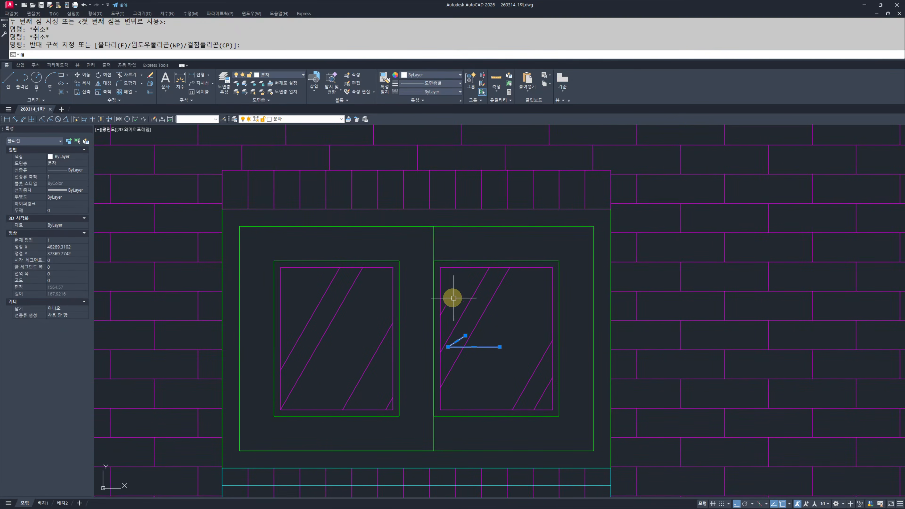
{"action": "type", "text": "i"}
{"action": "key", "text": "space"}
{"action": "left_click", "coordinate": [416, 226]}
{"action": "left_click", "coordinate": [419, 370]}
{"action": "key", "text": "Return"}
{"action": "key", "text": "Escape"}
- Move both arrows of the small window slightly lower together
{"action": "left_click", "coordinate": [297, 305]}
{"action": "left_click", "coordinate": [525, 366]}
{"action": "middle_click_drag", "start_coordinate": [525, 365], "coordinate": [521, 377]}
{"action": "type", "text": "m"}
{"action": "key", "text": "space"}
{"action": "left_click", "coordinate": [523, 315]}
{"action": "left_click", "coordinate": [523, 320]}
{"action": "key", "text": "Escape"}
{"action": "key", "text": "Escape"}
- Turn off the red centreline layer (중심선) by picking one of its lines with LAYOFF
{"action": "scroll", "coordinate": [523, 321], "scroll_direction": "down", "scroll_amount": 6}
{"action": "middle_click_drag", "start_coordinate": [437, 329], "coordinate": [355, 316]}
{"action": "mouse_move", "coordinate": [516, 447]}
{"action": "middle_mouse_down"}
{"action": "mouse_move", "coordinate": [484, 444]}
{"action": "mouse_move", "coordinate": [531, 431]}
{"action": "middle_mouse_up"}
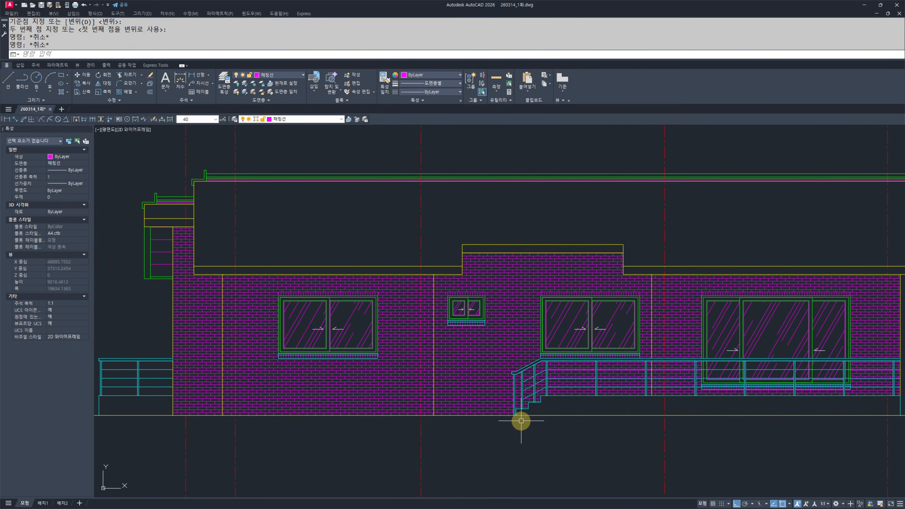
{"action": "scroll", "coordinate": [520, 423], "scroll_direction": "down", "scroll_amount": 2}
{"action": "type", "text": "ff"}
{"action": "key", "text": "Return"}
{"action": "left_click", "coordinate": [446, 445]}
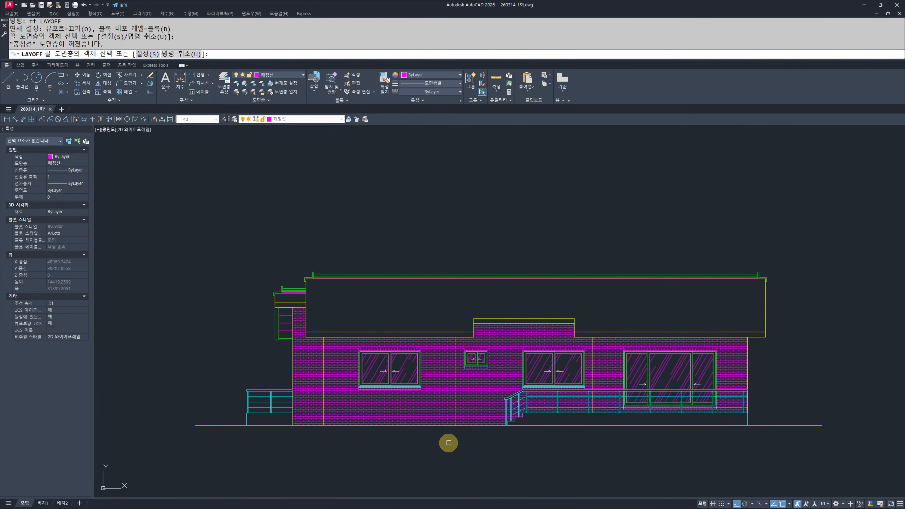
{"action": "key", "text": "Escape"}
- Start a roof hatch and set its pattern to ANSI31
{"action": "middle_click_drag", "start_coordinate": [435, 433], "coordinate": [441, 479]}
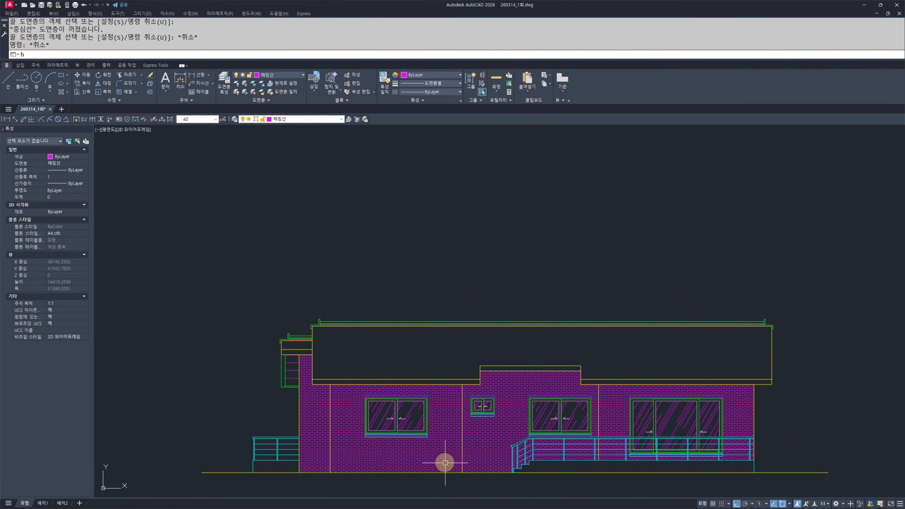
{"action": "type", "text": "h"}
{"action": "key", "text": "Return"}
{"action": "scroll", "coordinate": [409, 350], "scroll_direction": "up", "scroll_amount": 2}
{"action": "middle_click_drag", "start_coordinate": [409, 350], "coordinate": [378, 366]}
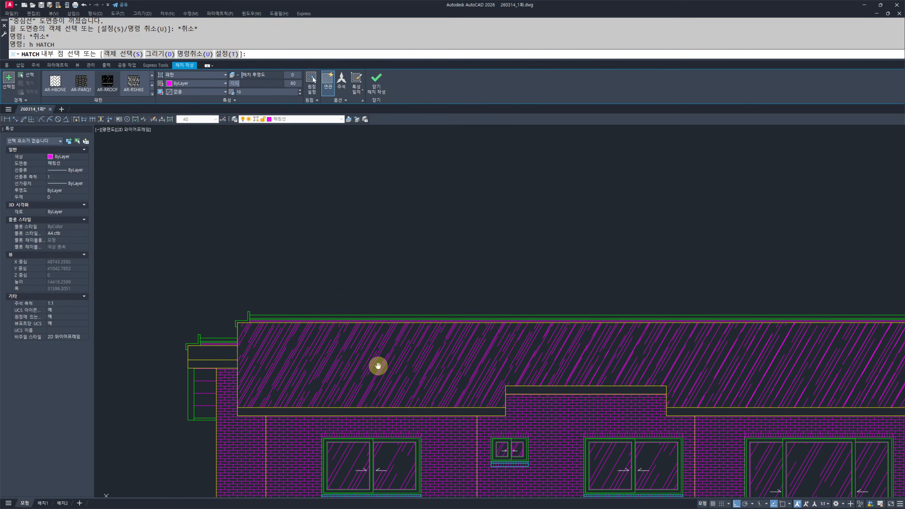
{"action": "scroll", "coordinate": [378, 365], "scroll_direction": "down", "scroll_amount": 2}
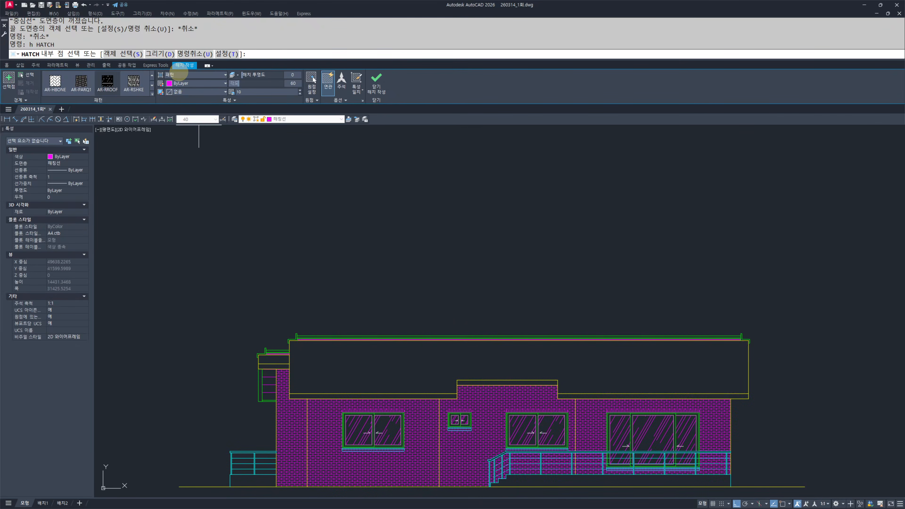
{"action": "left_click", "coordinate": [173, 83]}
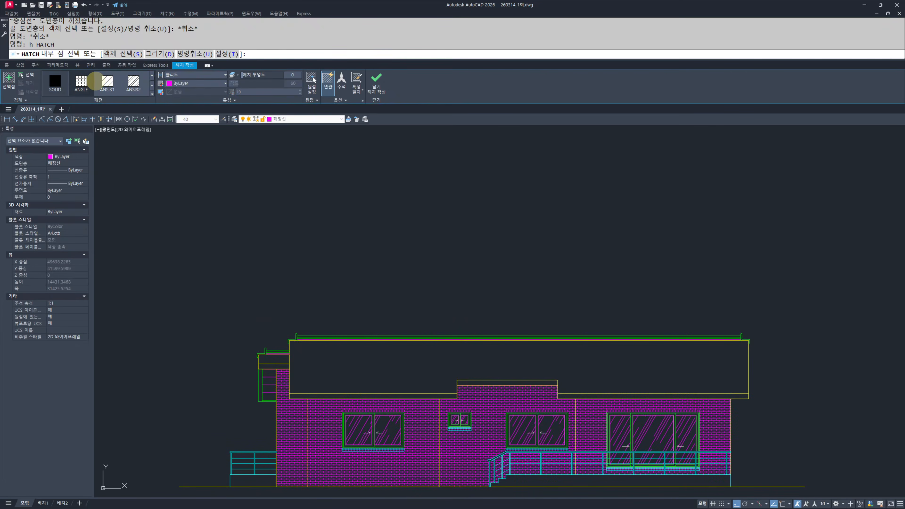
{"action": "left_click", "coordinate": [92, 80]}
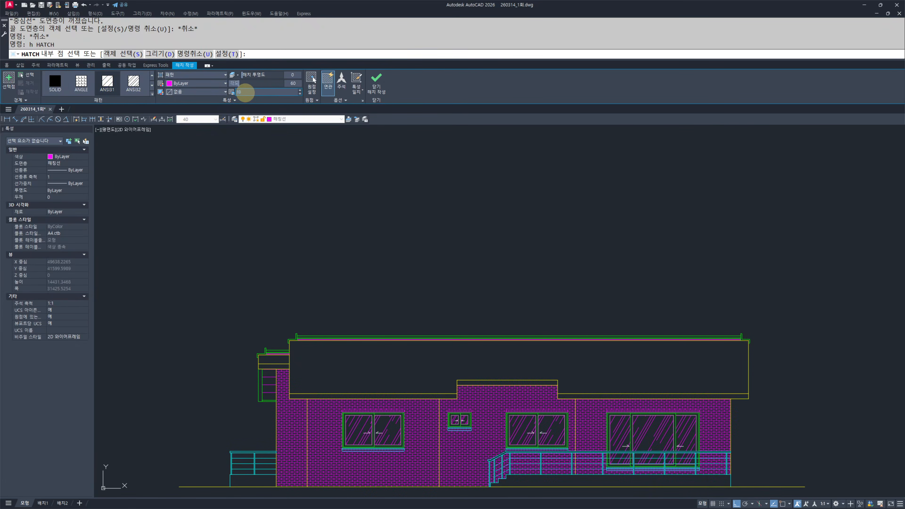
{"action": "key", "text": "Escape"}
{"action": "key", "text": "Escape"}
- Hatch the main roof and the lower left roof with ANSI31 at angle 60 and scale 10
{"action": "key", "text": "Return"}
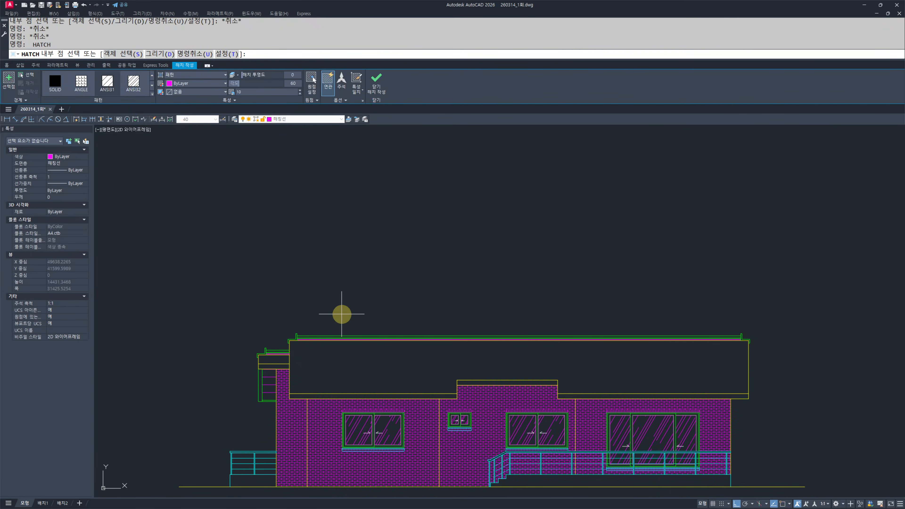
{"action": "left_click", "coordinate": [312, 360]}
{"action": "left_click", "coordinate": [269, 360]}
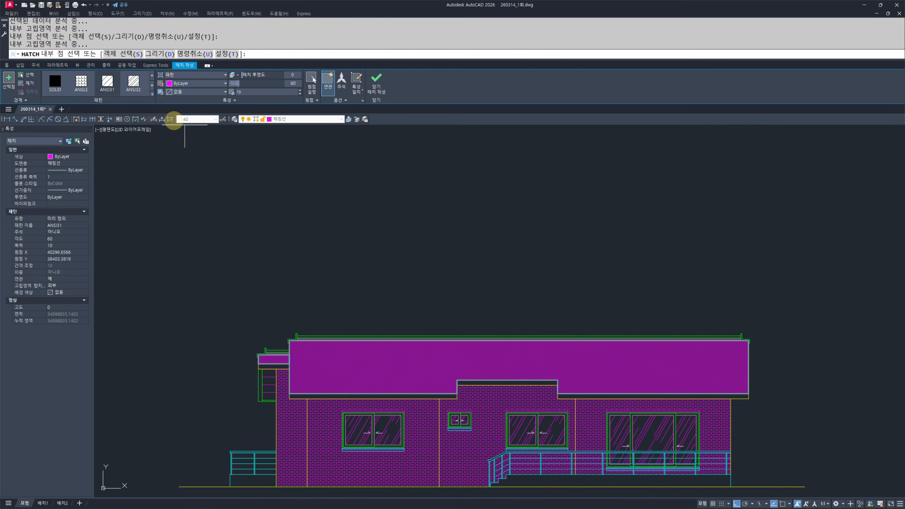
{"action": "key", "text": "Escape"}
{"action": "key", "text": "Escape"}
- Erase the ANSI31 hatch from the roof faces
{"action": "left_click", "coordinate": [320, 370]}
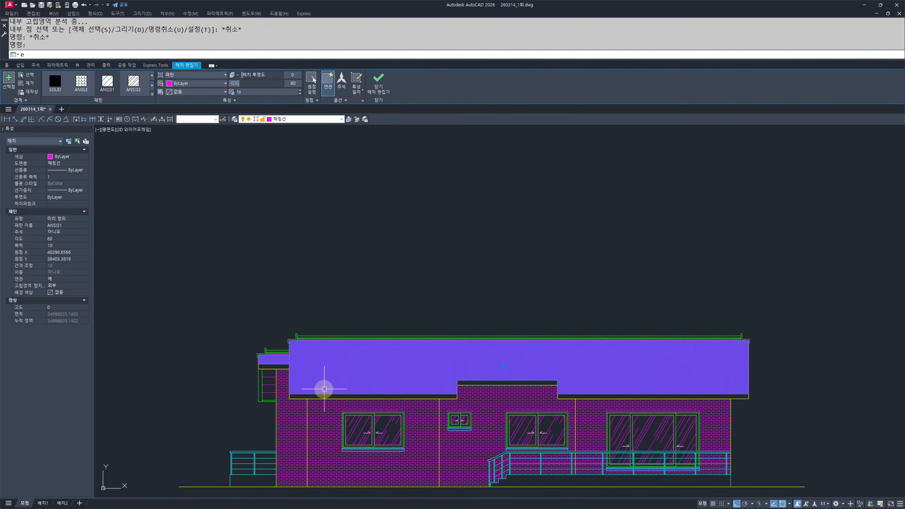
{"action": "type", "text": "e"}
{"action": "key", "text": "Return"}
{"action": "key", "text": "Escape"}
{"action": "key", "text": "Escape"}
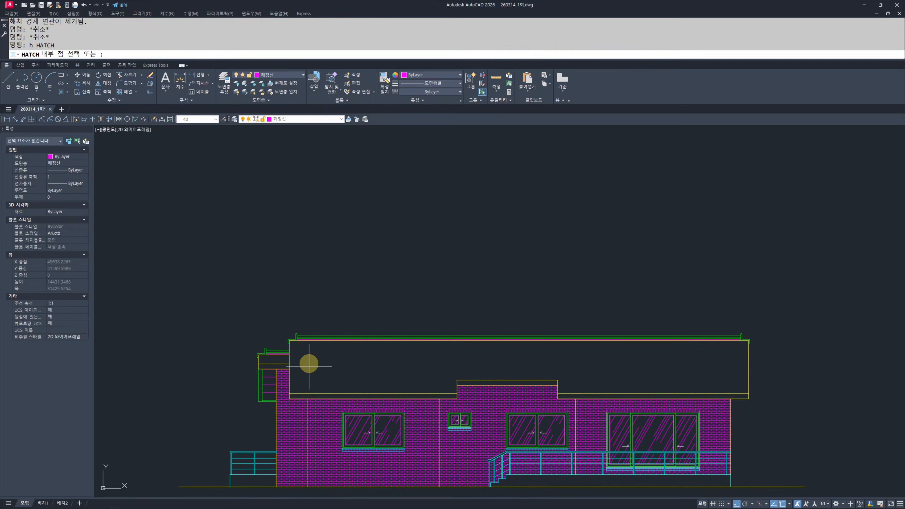
- Hatch the main roof, the lower left roof and the ridge strips above them with ANSI31 at angle 0 and scale 10
{"action": "mouse_move", "coordinate": [338, 360]}
{"action": "middle_mouse_down"}
{"action": "mouse_move", "coordinate": [252, 368]}
{"action": "mouse_move", "coordinate": [268, 369]}
{"action": "middle_mouse_up"}
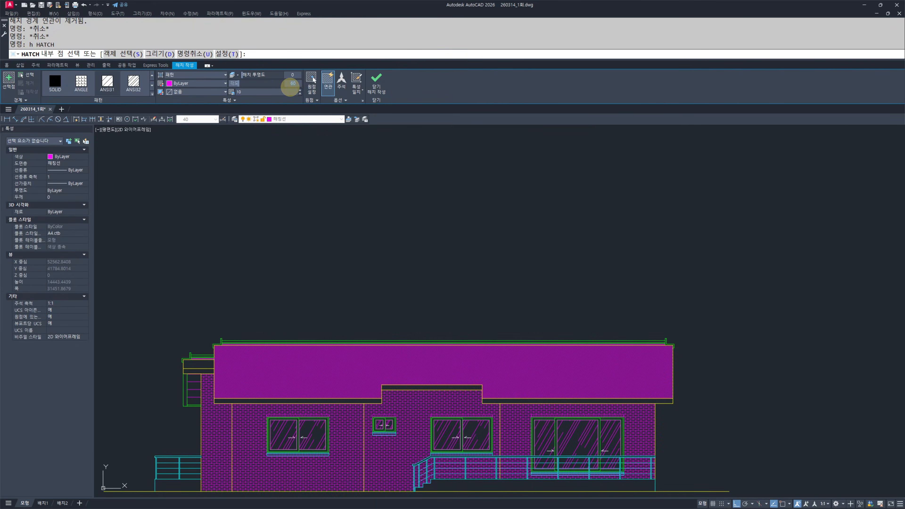
{"action": "type", "text": "0"}
{"action": "key", "text": "Return"}
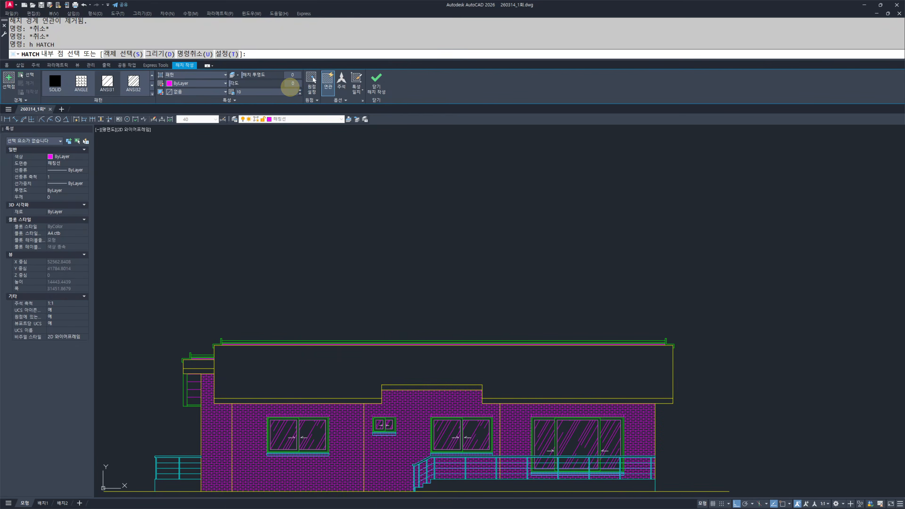
{"action": "left_click", "coordinate": [229, 362]}
{"action": "scroll", "coordinate": [205, 365], "scroll_direction": "up", "scroll_amount": 4}
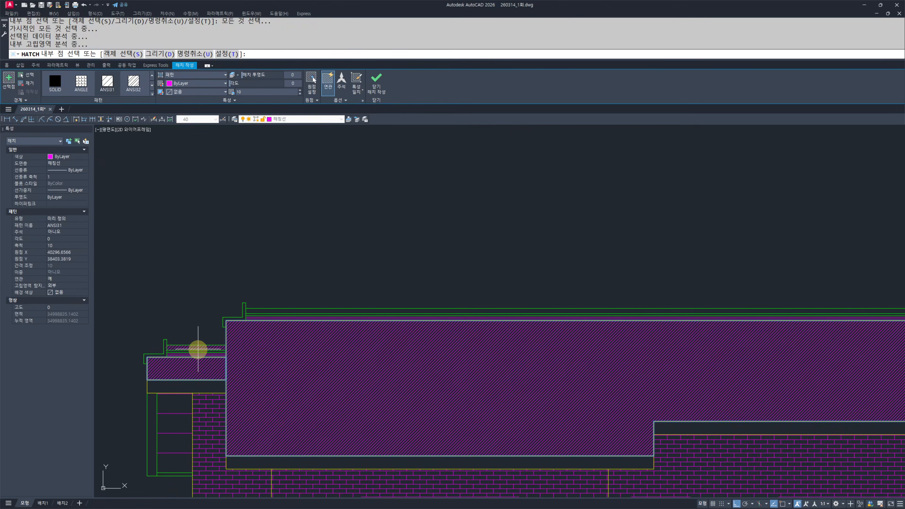
{"action": "scroll", "coordinate": [253, 369], "scroll_direction": "down", "scroll_amount": 3}
{"action": "left_click", "coordinate": [255, 328]}
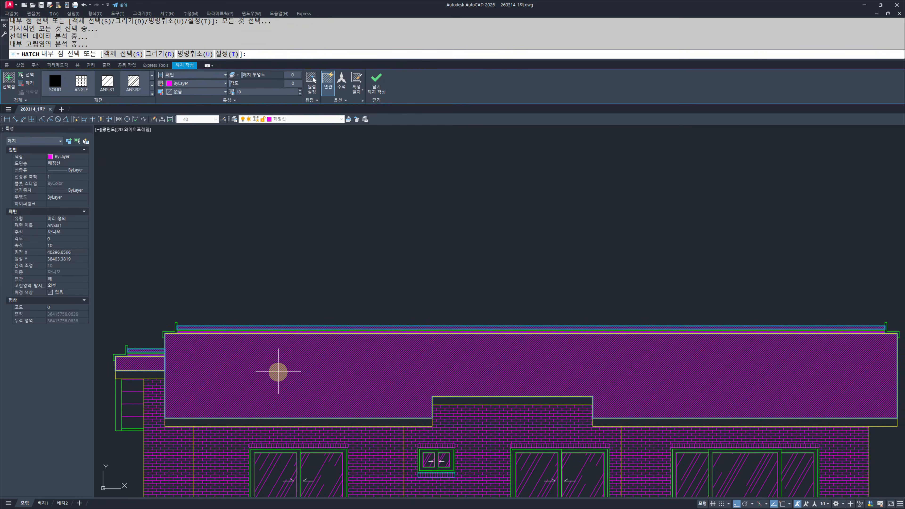
{"action": "key", "text": "Escape"}
{"action": "key", "text": "Escape"}
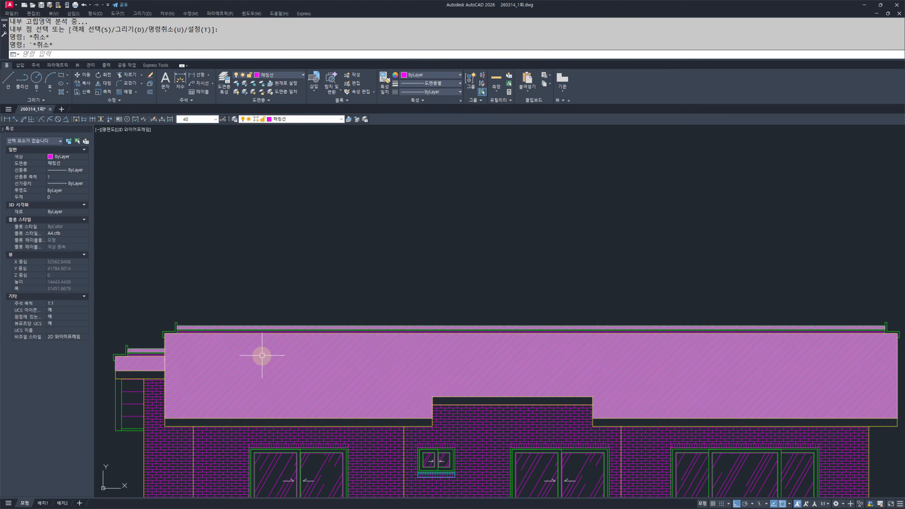
- Change the roof hatch to the user-defined pattern with a spacing of 300 and an angle of 90
{"action": "left_click", "coordinate": [259, 355]}
{"action": "left_click", "coordinate": [200, 74]}
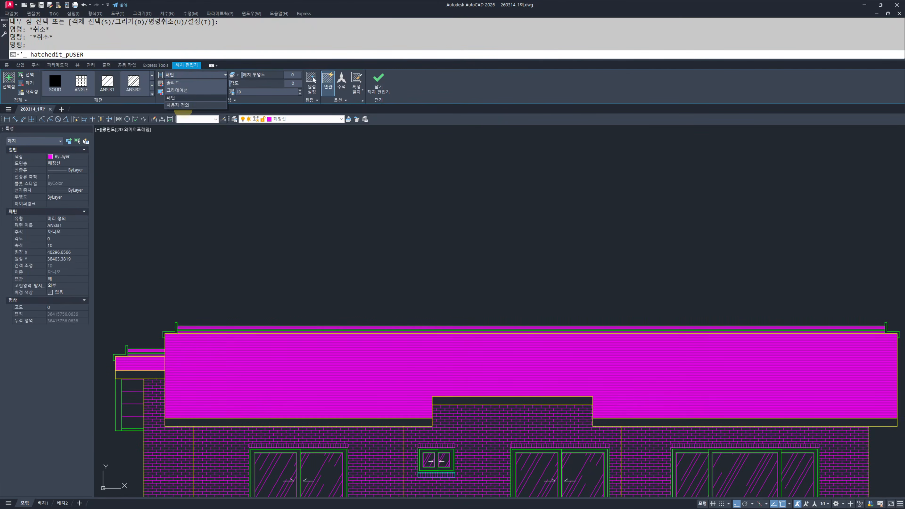
{"action": "left_click", "coordinate": [181, 107]}
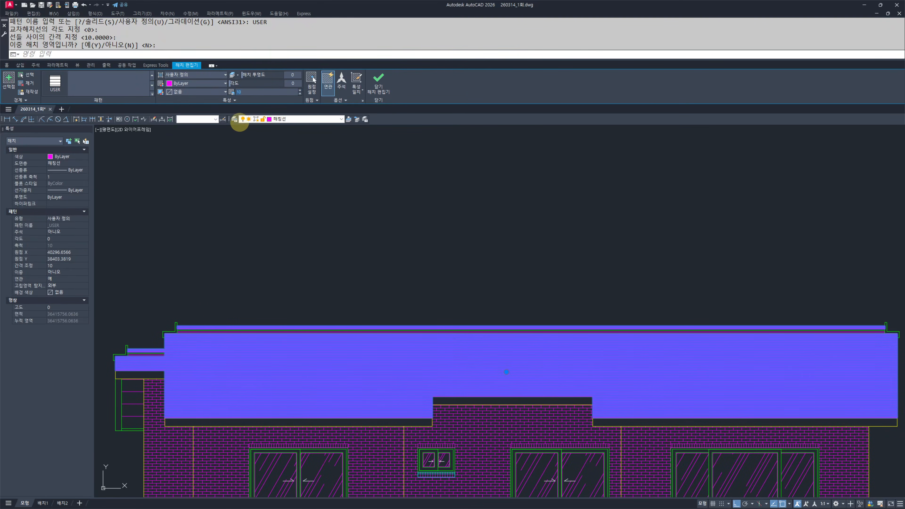
{"action": "type", "text": "300"}
{"action": "key", "text": "Return"}
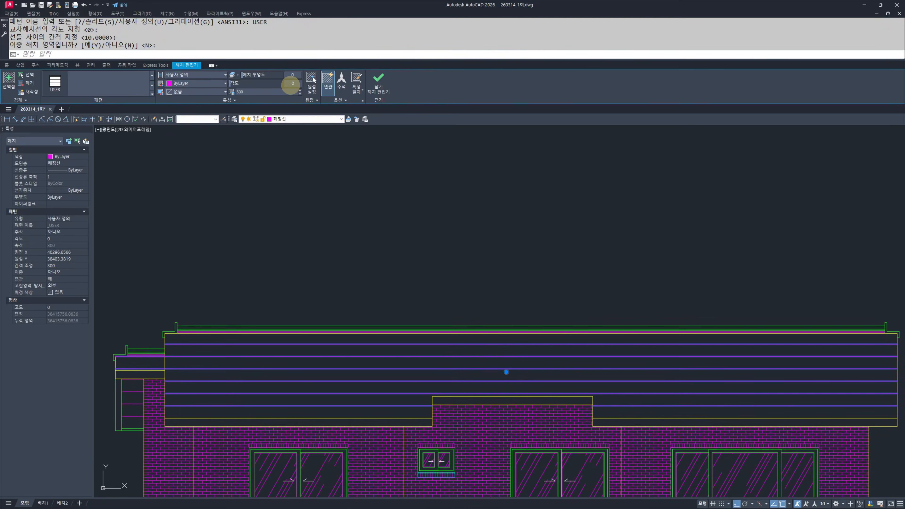
{"action": "type", "text": "90"}
{"action": "key", "text": "Return"}
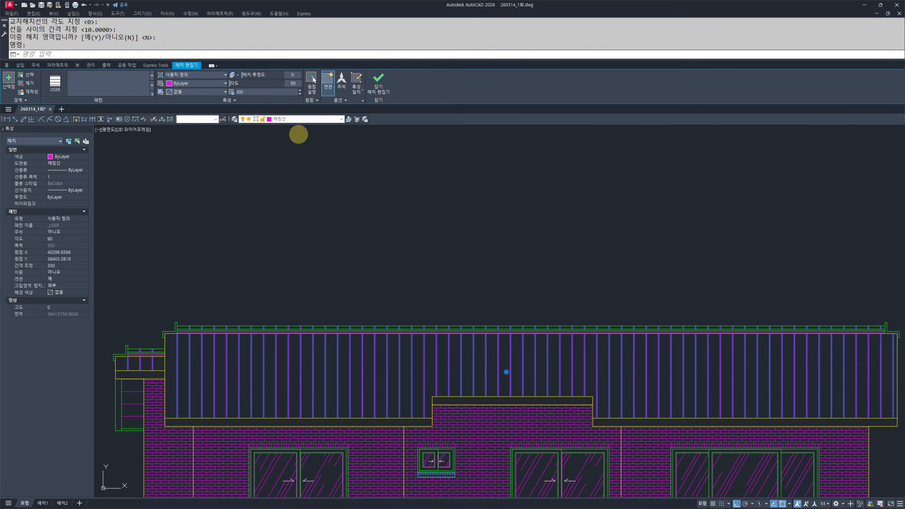
- Set the roof hatch's origin to the upper right corner of the raised wall section's eave band
{"action": "left_click", "coordinate": [312, 81]}
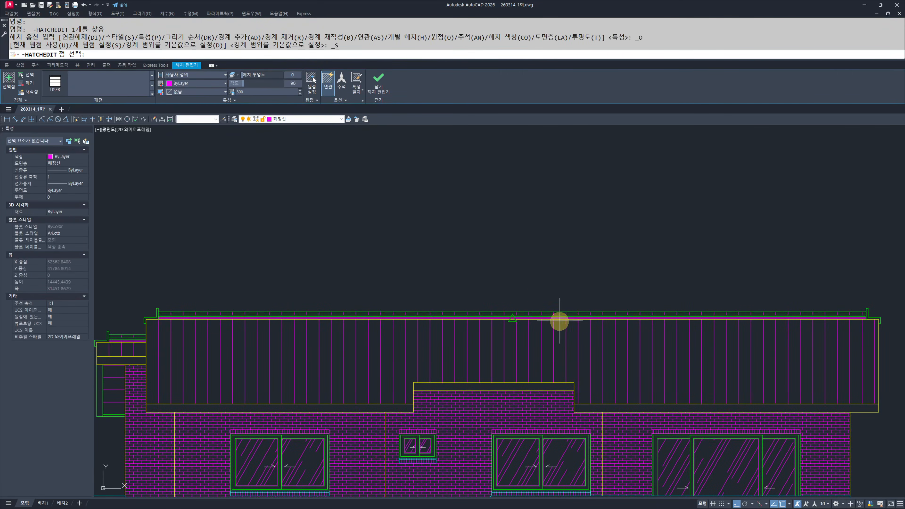
{"action": "left_click", "coordinate": [573, 382]}
{"action": "mouse_move", "coordinate": [465, 231]}
{"action": "middle_mouse_down"}
{"action": "mouse_move", "coordinate": [478, 232]}
{"action": "mouse_move", "coordinate": [468, 226]}
{"action": "middle_mouse_up"}
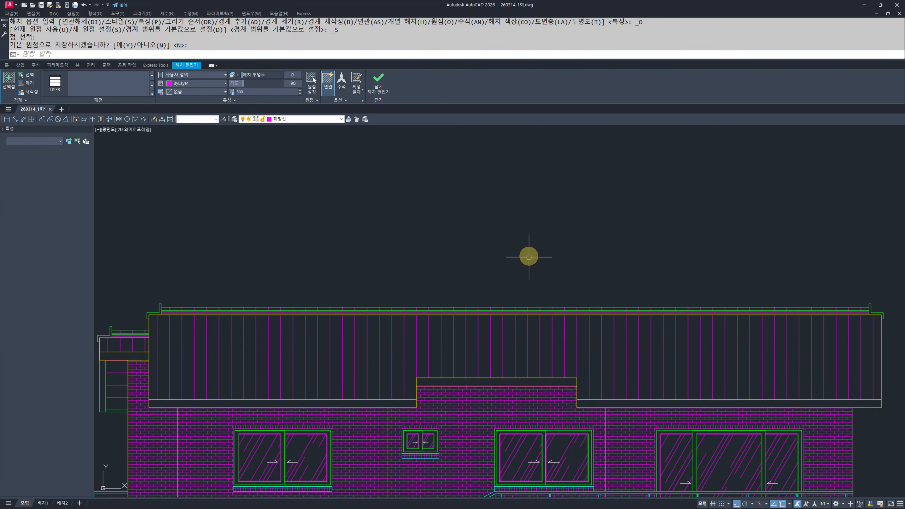
{"action": "key", "text": "Escape"}
{"action": "key", "text": "Escape"}
{"action": "key", "text": "Escape"}
- Copy the roof hatch 50 to the left to form double vertical seam lines
{"action": "left_click", "coordinate": [490, 339]}
{"action": "left_click", "coordinate": [451, 346]}
{"action": "left_click", "coordinate": [485, 344]}
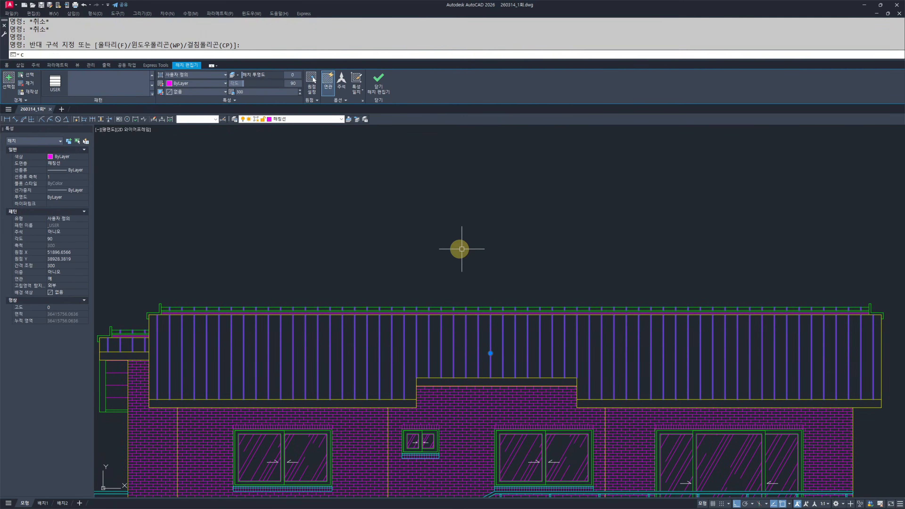
{"action": "type", "text": "cc"}
{"action": "key", "text": "Return"}
{"action": "left_click", "coordinate": [551, 220]}
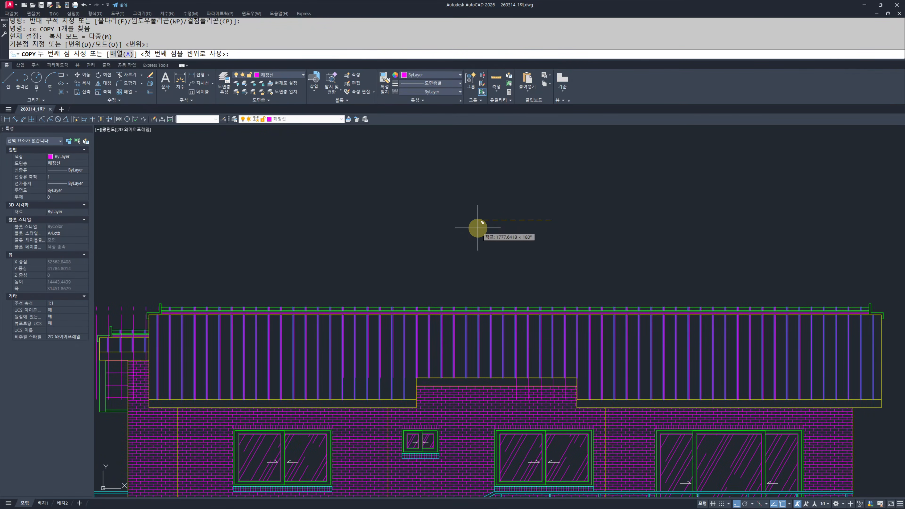
{"action": "type", "text": "50"}
{"action": "key", "text": "Return"}
{"action": "key", "text": "Escape"}
{"action": "key", "text": "Escape"}
{"action": "key", "text": "Escape"}
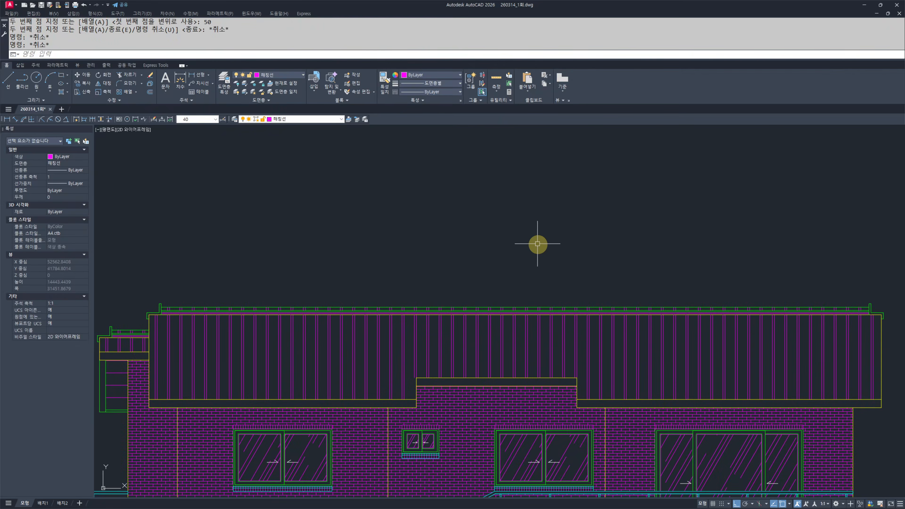
{"action": "type", "text": "rrrrrrrrrrrrrrrrrrrrrrrrrrr"}
{"action": "scroll", "coordinate": [463, 234], "scroll_direction": "down", "scroll_amount": 4}
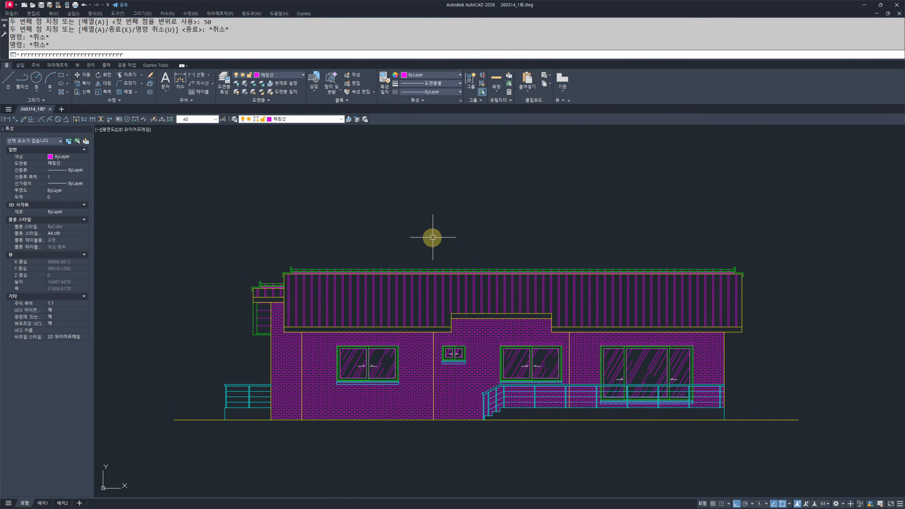
{"action": "scroll", "coordinate": [313, 246], "scroll_direction": "up", "scroll_amount": 14}
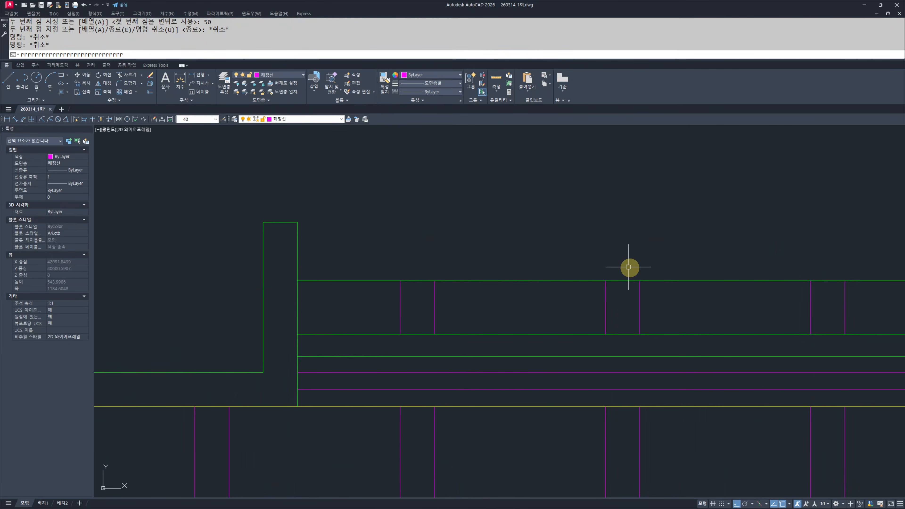
{"action": "scroll", "coordinate": [459, 278], "scroll_direction": "down", "scroll_amount": 10}
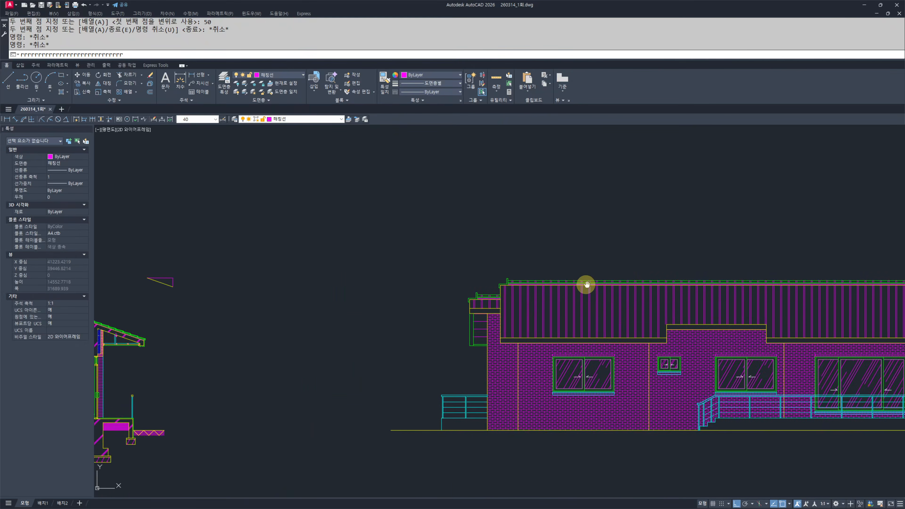
{"action": "mouse_move", "coordinate": [503, 259]}
{"action": "middle_mouse_down"}
{"action": "mouse_move", "coordinate": [488, 275]}
{"action": "mouse_move", "coordinate": [445, 263]}
{"action": "middle_mouse_up"}
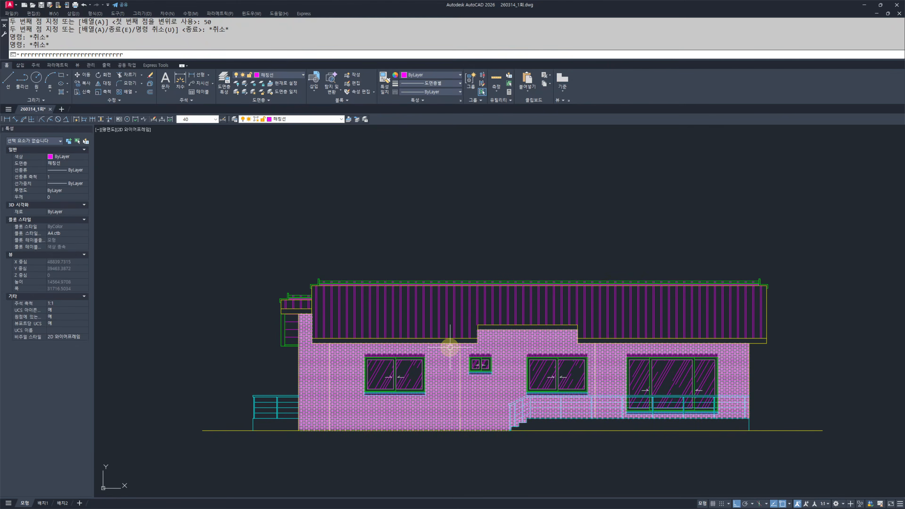
{"action": "middle_click_drag", "start_coordinate": [508, 455], "coordinate": [485, 459]}
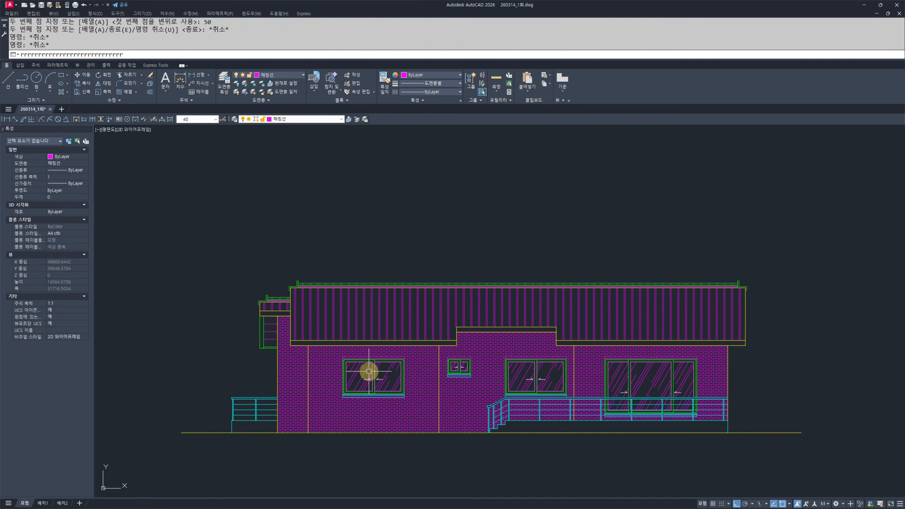
{"action": "key", "text": "Escape"}
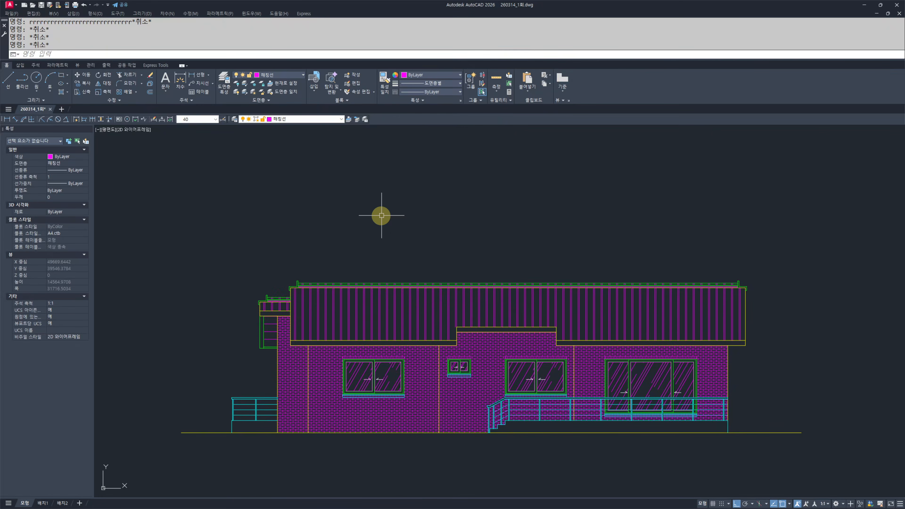
- Stretch the right end of the front elevation's ground line inward, shortening its overhang beyond the wall
{"action": "middle_click_drag", "start_coordinate": [698, 401], "coordinate": [615, 374]}
{"action": "scroll", "coordinate": [730, 406], "scroll_direction": "up", "scroll_amount": 5}
{"action": "type", "text": "s"}
{"action": "left_click", "coordinate": [749, 388]}
{"action": "left_click", "coordinate": [683, 430]}
{"action": "key", "text": "space"}
{"action": "left_click", "coordinate": [717, 440]}
{"action": "left_click", "coordinate": [677, 440]}
{"action": "scroll", "coordinate": [578, 429], "scroll_direction": "down", "scroll_amount": 4}
{"action": "middle_click_drag", "start_coordinate": [118, 421], "coordinate": [511, 419]}
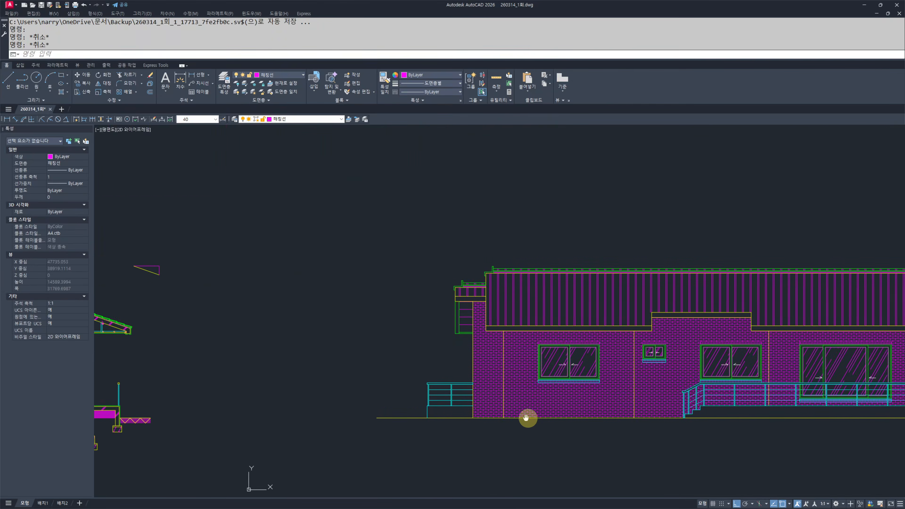
- Stretch the left end of the ground line inward so it stops just beyond the left railing
{"action": "scroll", "coordinate": [388, 419], "scroll_direction": "up", "scroll_amount": 4}
{"action": "type", "text": "s"}
{"action": "left_click", "coordinate": [360, 369]}
{"action": "left_click", "coordinate": [302, 445]}
{"action": "key", "text": "space"}
{"action": "left_click", "coordinate": [299, 458]}
{"action": "left_click", "coordinate": [379, 457]}
{"action": "key", "text": "Escape"}
{"action": "key", "text": "Escape"}
{"action": "scroll", "coordinate": [306, 424], "scroll_direction": "down", "scroll_amount": 6}
{"action": "middle_click_drag", "start_coordinate": [370, 404], "coordinate": [424, 406]}
{"action": "scroll", "coordinate": [386, 380], "scroll_direction": "up", "scroll_amount": 2}
{"action": "mouse_move", "coordinate": [363, 382]}
{"action": "middle_mouse_down"}
{"action": "mouse_move", "coordinate": [305, 354]}
{"action": "mouse_move", "coordinate": [222, 341]}
{"action": "middle_mouse_up"}
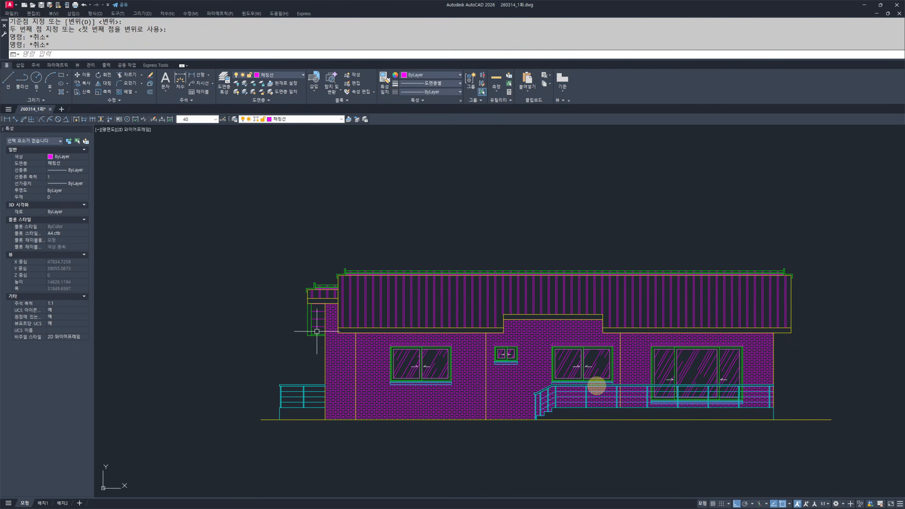
- Move the roof slope triangle slightly left so it sits above the section's right eave
{"action": "mouse_move", "coordinate": [253, 319]}
{"action": "middle_mouse_down"}
{"action": "mouse_move", "coordinate": [337, 321]}
{"action": "mouse_move", "coordinate": [329, 335]}
{"action": "mouse_move", "coordinate": [449, 355]}
{"action": "middle_mouse_up"}
{"action": "scroll", "coordinate": [337, 321], "scroll_direction": "down", "scroll_amount": 2}
{"action": "scroll", "coordinate": [337, 347], "scroll_direction": "up", "scroll_amount": 2}
{"action": "middle_click_drag", "start_coordinate": [338, 347], "coordinate": [190, 302]}
{"action": "scroll", "coordinate": [191, 302], "scroll_direction": "down", "scroll_amount": 1}
{"action": "scroll", "coordinate": [257, 278], "scroll_direction": "up", "scroll_amount": 1}
{"action": "middle_click_drag", "start_coordinate": [270, 285], "coordinate": [371, 310]}
{"action": "scroll", "coordinate": [369, 312], "scroll_direction": "up", "scroll_amount": 2}
{"action": "left_click", "coordinate": [495, 319]}
{"action": "scroll", "coordinate": [422, 323], "scroll_direction": "down", "scroll_amount": 3}
{"action": "middle_click_drag", "start_coordinate": [424, 323], "coordinate": [458, 327]}
{"action": "type", "text": "m"}
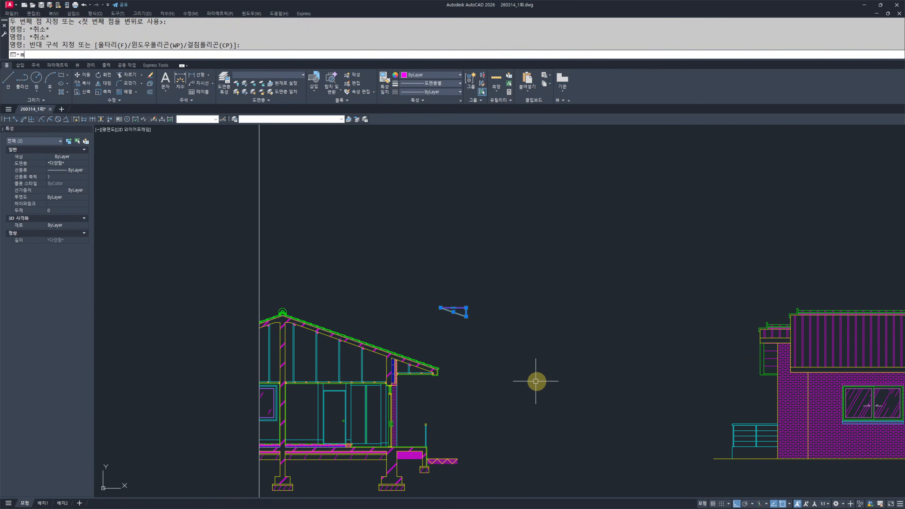
{"action": "key", "text": "Return"}
{"action": "left_click", "coordinate": [561, 355]}
{"action": "key", "text": "Escape"}
{"action": "key", "text": "Escape"}
{"action": "scroll", "coordinate": [539, 360], "scroll_direction": "down", "scroll_amount": 2}
{"action": "middle_click_drag", "start_coordinate": [539, 359], "coordinate": [260, 353]}
{"action": "scroll", "coordinate": [259, 352], "scroll_direction": "up", "scroll_amount": 2}
{"action": "middle_click_drag", "start_coordinate": [259, 353], "coordinate": [164, 367]}
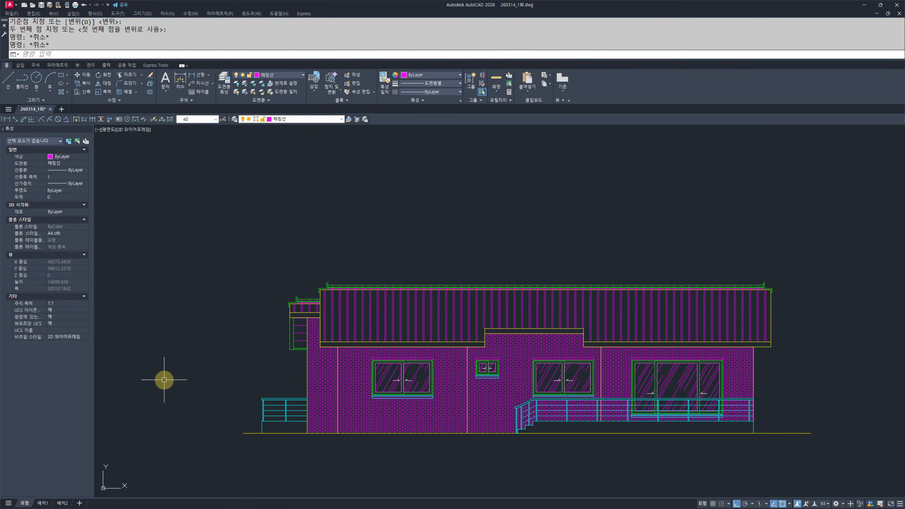
- Turn on all layers with LAYON
{"action": "scroll", "coordinate": [269, 374], "scroll_direction": "down", "scroll_amount": 4}
{"action": "middle_click_drag", "start_coordinate": [269, 374], "coordinate": [360, 418]}
{"action": "key", "text": "Escape"}
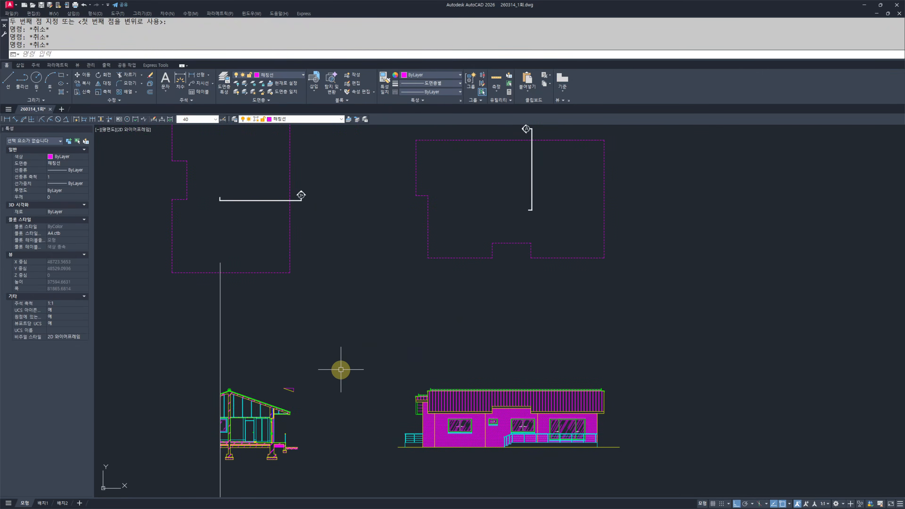
{"action": "type", "text": "oo"}
{"action": "key", "text": "Return"}
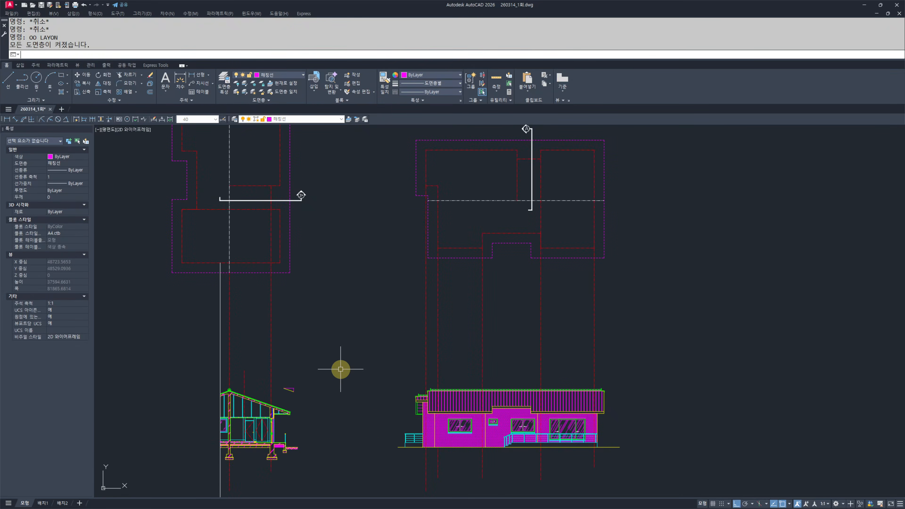
{"action": "key", "text": "Escape"}
{"action": "key", "text": "Escape"}
- Add a vertical linear dimension from the roof plan's ridge line to its lower eave line
{"action": "scroll", "coordinate": [384, 378], "scroll_direction": "up", "scroll_amount": 2}
{"action": "scroll", "coordinate": [547, 281], "scroll_direction": "up", "scroll_amount": 3}
{"action": "type", "text": "q"}
{"action": "key", "text": "Return"}
{"action": "left_click", "coordinate": [566, 290]}
{"action": "left_click", "coordinate": [566, 437]}
{"action": "left_click", "coordinate": [634, 428]}
{"action": "key", "text": "Escape"}
{"action": "key", "text": "Escape"}
- Add a vertical linear dimension from the roof plan's ridge line to its upper eave line
{"action": "middle_click_drag", "start_coordinate": [601, 315], "coordinate": [602, 351]}
{"action": "scroll", "coordinate": [574, 347], "scroll_direction": "up", "scroll_amount": 2}
{"action": "key", "text": "space"}
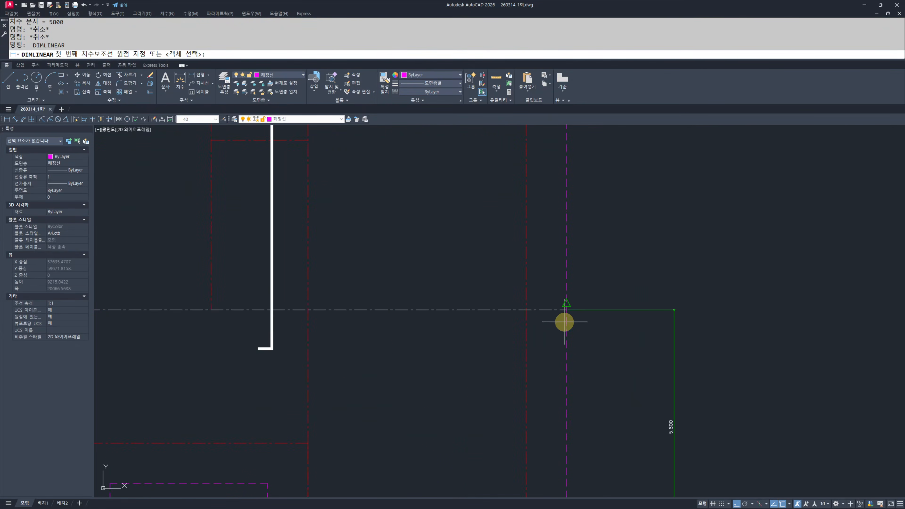
{"action": "left_click", "coordinate": [566, 310]}
{"action": "scroll", "coordinate": [571, 309], "scroll_direction": "down", "scroll_amount": 2}
{"action": "middle_click_drag", "start_coordinate": [572, 311], "coordinate": [572, 398]}
{"action": "left_click", "coordinate": [572, 240]}
{"action": "left_click", "coordinate": [629, 281]}
{"action": "key", "text": "Escape"}
{"action": "key", "text": "Escape"}
- Erase the two vertical dimensions beside the roof plan
{"action": "scroll", "coordinate": [638, 361], "scroll_direction": "up", "scroll_amount": 2}
{"action": "scroll", "coordinate": [636, 330], "scroll_direction": "down", "scroll_amount": 2}
{"action": "middle_click_drag", "start_coordinate": [638, 358], "coordinate": [624, 316]}
{"action": "scroll", "coordinate": [622, 367], "scroll_direction": "up", "scroll_amount": 2}
{"action": "scroll", "coordinate": [622, 378], "scroll_direction": "down", "scroll_amount": 2}
{"action": "left_click", "coordinate": [637, 317]}
{"action": "left_click", "coordinate": [588, 363]}
{"action": "scroll", "coordinate": [624, 299], "scroll_direction": "up", "scroll_amount": 2}
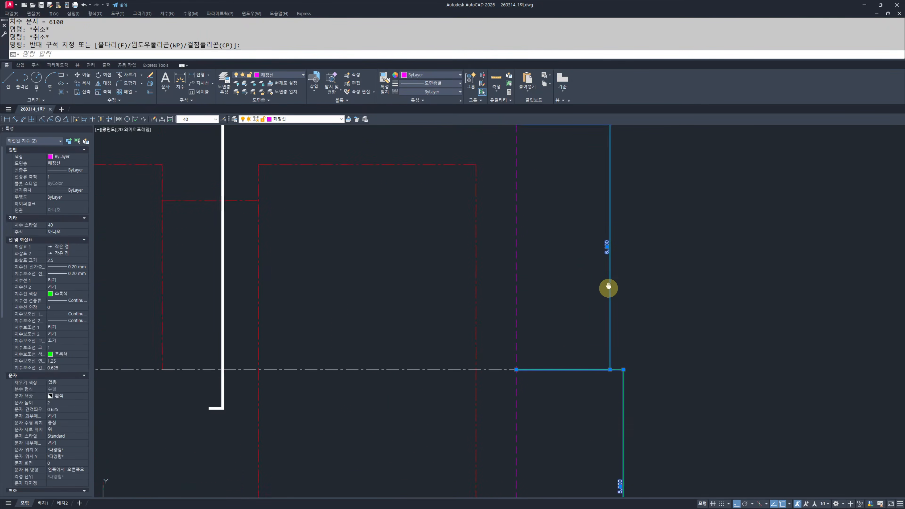
{"action": "left_click", "coordinate": [611, 269]}
{"action": "scroll", "coordinate": [613, 228], "scroll_direction": "up", "scroll_amount": 4}
{"action": "key", "text": "Escape"}
{"action": "key", "text": "Escape"}
{"action": "scroll", "coordinate": [616, 307], "scroll_direction": "down", "scroll_amount": 3}
{"action": "middle_click_drag", "start_coordinate": [620, 358], "coordinate": [586, 275]}
{"action": "scroll", "coordinate": [593, 278], "scroll_direction": "up", "scroll_amount": 2}
{"action": "left_click", "coordinate": [606, 264]}
{"action": "left_click", "coordinate": [522, 343]}
{"action": "scroll", "coordinate": [521, 342], "scroll_direction": "down", "scroll_amount": 5}
{"action": "scroll", "coordinate": [590, 274], "scroll_direction": "up", "scroll_amount": 5}
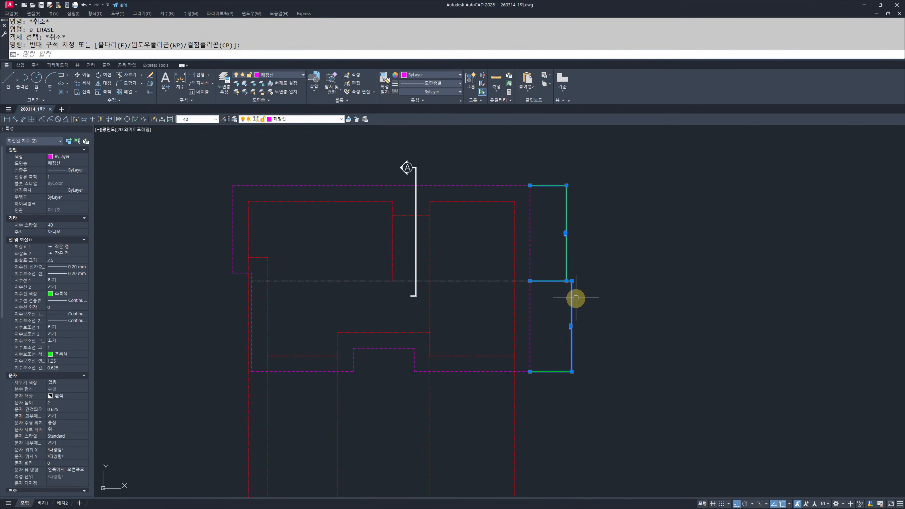
{"action": "key", "text": "space"}
{"action": "key", "text": "Escape"}
{"action": "key", "text": "Escape"}
{"action": "left_click", "coordinate": [590, 261]}
{"action": "left_click", "coordinate": [554, 302]}
{"action": "key", "text": "Escape"}
{"action": "key", "text": "space"}
{"action": "type", "text": "ㄷ"}
{"action": "key", "text": "Escape"}
{"action": "key", "text": "Escape"}
{"action": "left_click", "coordinate": [594, 253]}
{"action": "left_click", "coordinate": [556, 299]}
{"action": "key", "text": "Escape"}
{"action": "key", "text": "e"}
{"action": "key", "text": "space"}
{"action": "key", "text": "Escape"}
- Draw a horizontal line at soffit level past the elevation's right eave and a vertical line down from the eave band's lower right corner
{"action": "scroll", "coordinate": [572, 285], "scroll_direction": "down", "scroll_amount": 3}
{"action": "type", "text": "l"}
{"action": "scroll", "coordinate": [508, 319], "scroll_direction": "up", "scroll_amount": 3}
{"action": "scroll", "coordinate": [506, 318], "scroll_direction": "up", "scroll_amount": 4}
{"action": "left_click", "coordinate": [521, 338]}
{"action": "scroll", "coordinate": [302, 347], "scroll_direction": "down", "scroll_amount": 4}
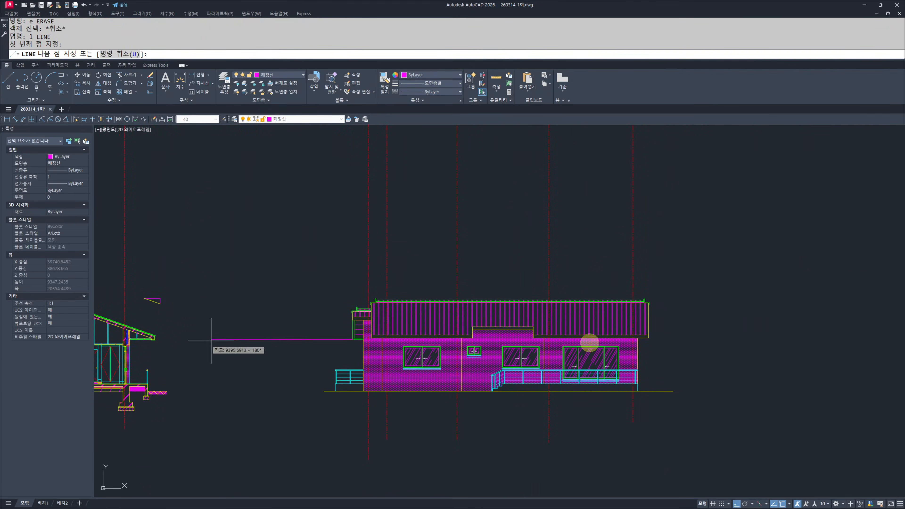
{"action": "scroll", "coordinate": [634, 340], "scroll_direction": "up", "scroll_amount": 5}
{"action": "key", "text": "Escape"}
{"action": "key", "text": "Escape"}
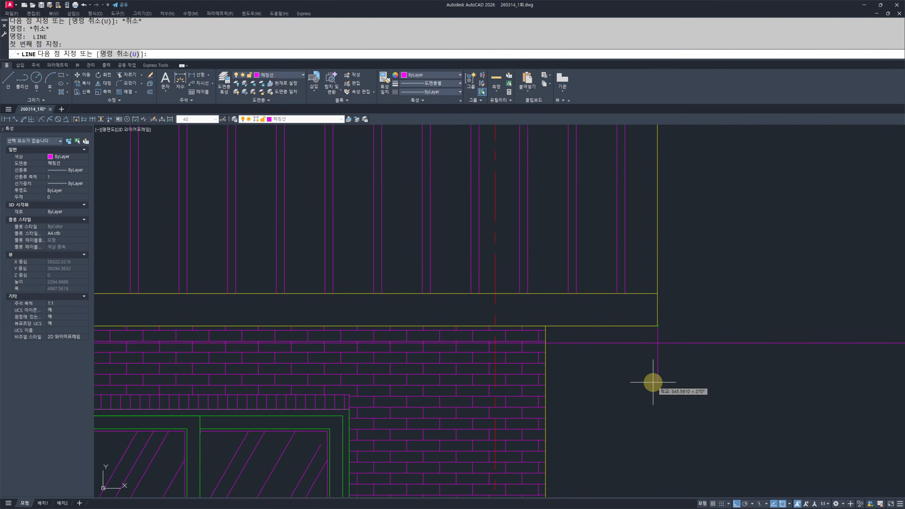
- Trim the soffit lines beyond their corner so they close off the strip under the right eave
{"action": "type", "text": "tr"}
{"action": "key", "text": "space"}
{"action": "scroll", "coordinate": [494, 355], "scroll_direction": "up", "scroll_amount": 5}
{"action": "left_click", "coordinate": [503, 339]}
{"action": "left_click", "coordinate": [455, 305]}
{"action": "key", "text": "Escape"}
{"action": "key", "text": "Escape"}
{"action": "scroll", "coordinate": [531, 337], "scroll_direction": "down", "scroll_amount": 12}
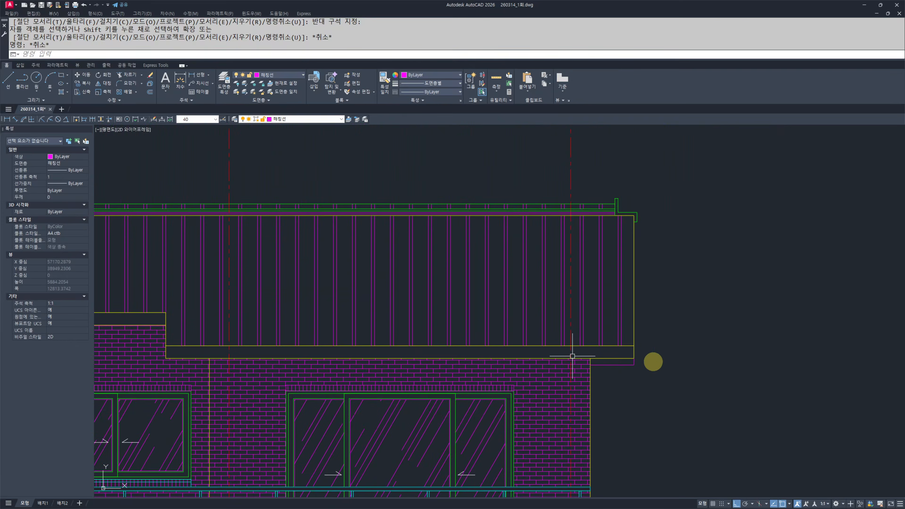
- Match the two soffit lines under the right eave to the properties of the green ridge-end outline
{"action": "type", "text": "mm"}
{"action": "key", "text": "space"}
{"action": "scroll", "coordinate": [630, 323], "scroll_direction": "up", "scroll_amount": 5}
{"action": "left_click", "coordinate": [635, 299]}
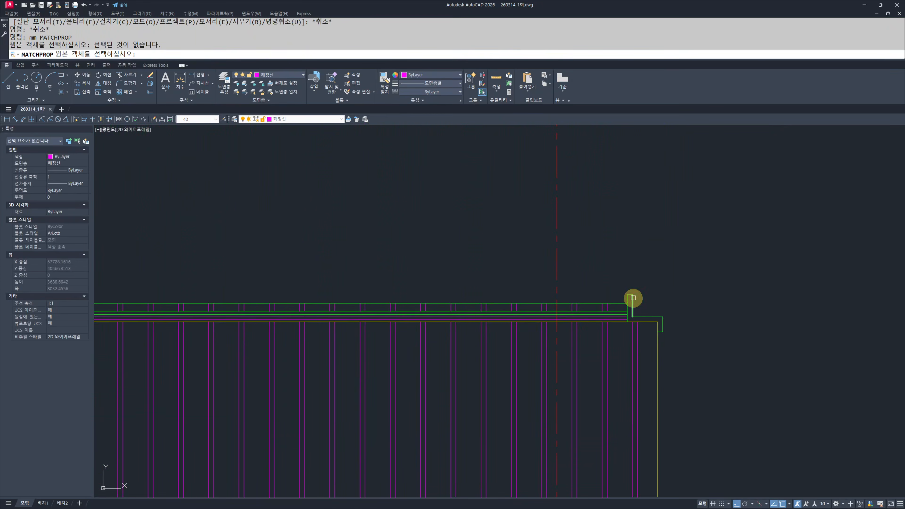
{"action": "left_click", "coordinate": [632, 300]}
{"action": "middle_click_drag", "start_coordinate": [660, 401], "coordinate": [659, 284]}
{"action": "scroll", "coordinate": [649, 452], "scroll_direction": "up", "scroll_amount": 5}
{"action": "left_click", "coordinate": [702, 436]}
{"action": "left_click", "coordinate": [648, 404]}
{"action": "key", "text": "Escape"}
{"action": "key", "text": "Escape"}
{"action": "middle_click_drag", "start_coordinate": [596, 455], "coordinate": [645, 452]}
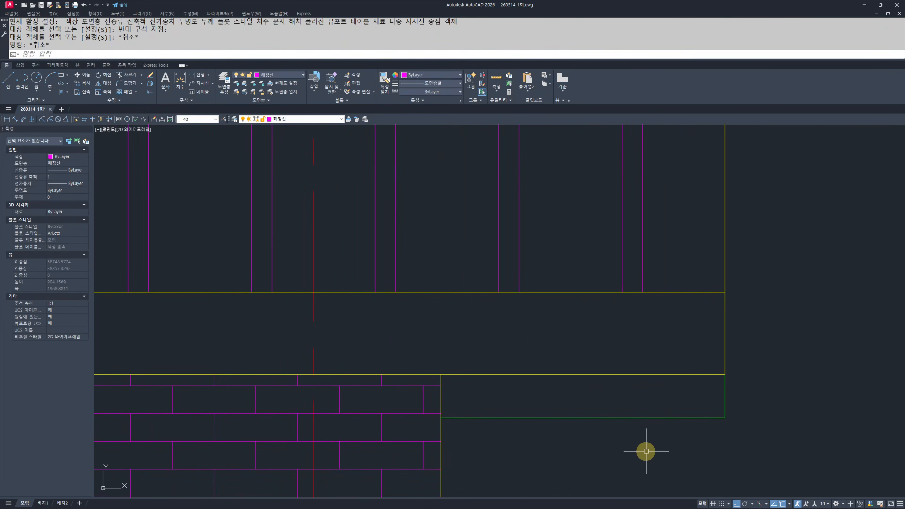
- Offset the soffit strip's right edge 150 inward toward the wall
{"action": "type", "text": "o"}
{"action": "key", "text": "space"}
{"action": "type", "text": "150"}
{"action": "key", "text": "Return"}
{"action": "left_click", "coordinate": [724, 396]}
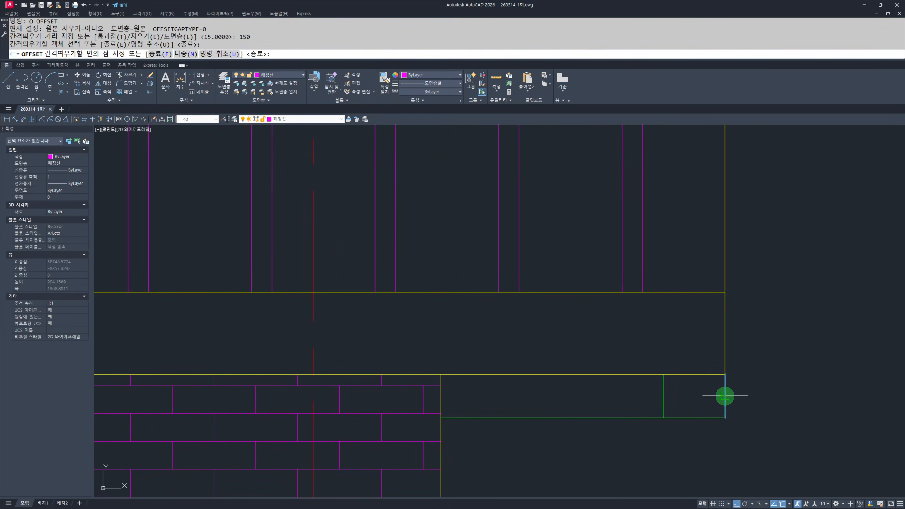
{"action": "left_click", "coordinate": [623, 457]}
{"action": "key", "text": "Escape"}
{"action": "key", "text": "Escape"}
- Offset the bottom line of the soffit strip under the right eave 50 upward
{"action": "key", "text": "space"}
{"action": "type", "text": "50"}
{"action": "key", "text": "Return"}
{"action": "left_click", "coordinate": [605, 417]}
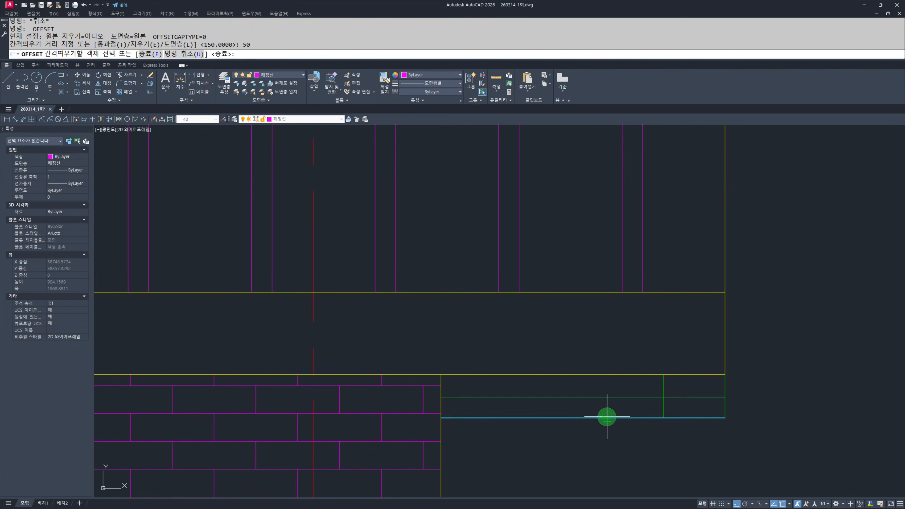
{"action": "left_click", "coordinate": [682, 414]}
{"action": "key", "text": "Escape"}
- Trim the new horizontal soffit line where it runs past the inner vertical line into the strip's end piece
{"action": "scroll", "coordinate": [674, 405], "scroll_direction": "up", "scroll_amount": 4}
{"action": "type", "text": "tr"}
{"action": "key", "text": "space"}
{"action": "left_click", "coordinate": [680, 404]}
{"action": "left_click", "coordinate": [641, 375]}
{"action": "key", "text": "space"}
{"action": "left_click", "coordinate": [686, 370]}
{"action": "left_click", "coordinate": [696, 400]}
{"action": "key", "text": "Escape"}
{"action": "key", "text": "Escape"}
{"action": "scroll", "coordinate": [698, 392], "scroll_direction": "down", "scroll_amount": 9}
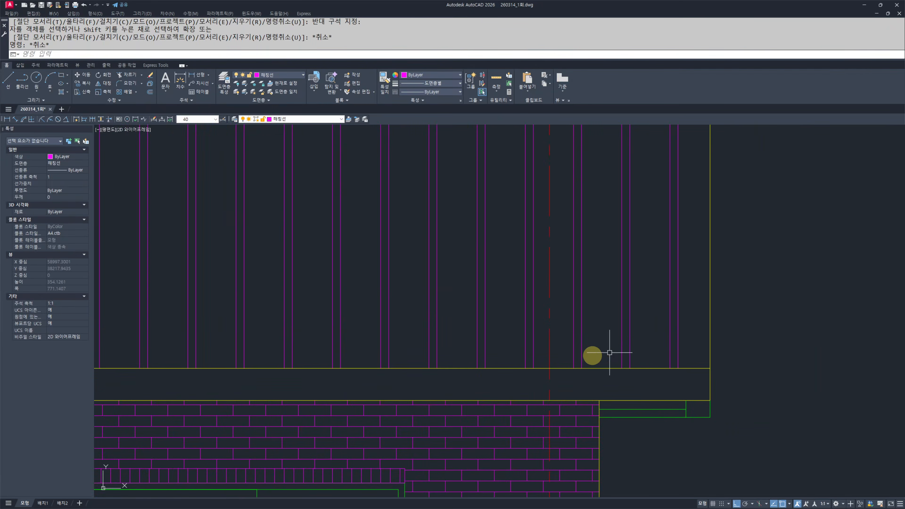
- Delete the two leftover construction lines above the right end of the elevation's roof
{"action": "middle_click_drag", "start_coordinate": [634, 261], "coordinate": [657, 371]}
{"action": "middle_click_drag", "start_coordinate": [757, 287], "coordinate": [746, 374]}
{"action": "left_click", "coordinate": [766, 246]}
{"action": "left_click", "coordinate": [741, 223]}
{"action": "key", "text": "Delete"}
{"action": "key", "text": "Escape"}
{"action": "key", "text": "Escape"}
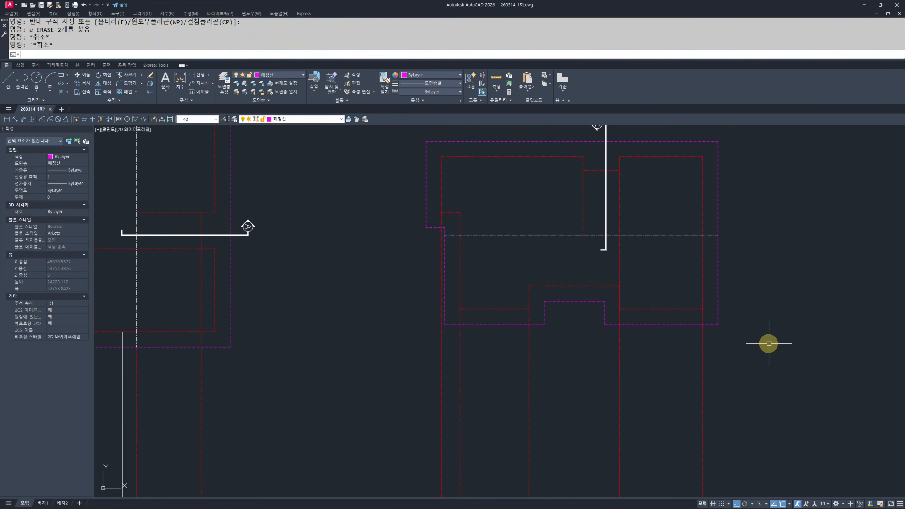
- Look over the whole front elevation and the building section beside it for anything left to finish
{"action": "scroll", "coordinate": [713, 276], "scroll_direction": "down", "scroll_amount": 4}
{"action": "scroll", "coordinate": [663, 457], "scroll_direction": "up", "scroll_amount": 4}
{"action": "type", "text": "ㄴㅇㅁ래ㄴㅇㄹ"}
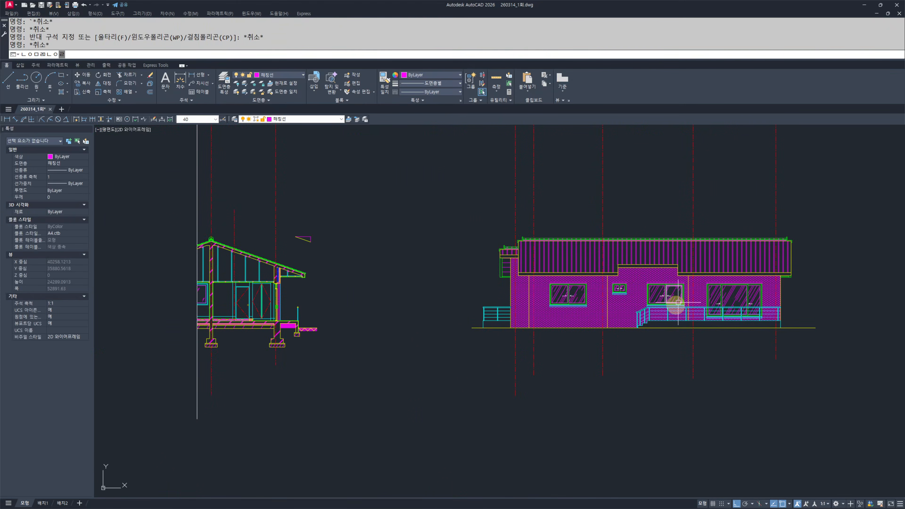
{"action": "key", "text": "Escape"}
{"action": "key", "text": "Escape"}
{"action": "key", "text": "Escape"}
{"action": "scroll", "coordinate": [729, 313], "scroll_direction": "up", "scroll_amount": 3}
{"action": "middle_click_drag", "start_coordinate": [742, 295], "coordinate": [684, 335]}
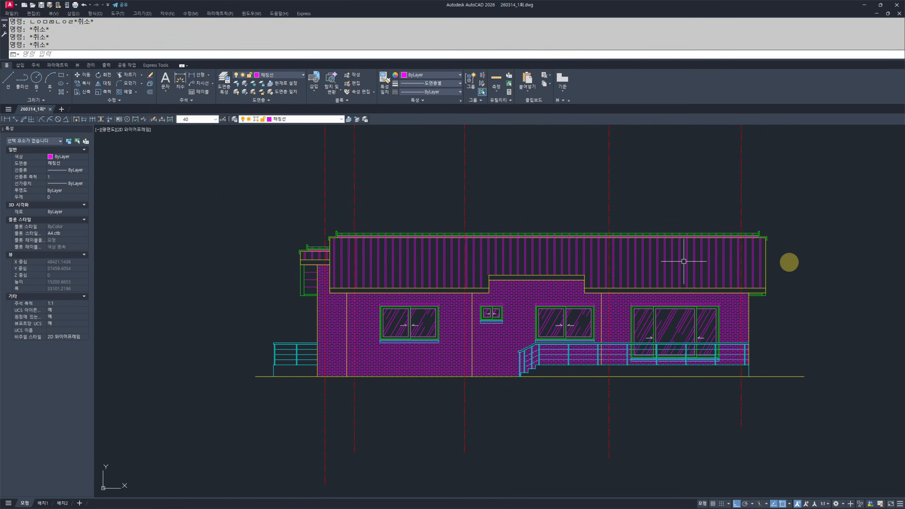
{"action": "scroll", "coordinate": [301, 345], "scroll_direction": "down", "scroll_amount": 6}
{"action": "middle_click_drag", "start_coordinate": [243, 360], "coordinate": [403, 361]}
{"action": "scroll", "coordinate": [402, 361], "scroll_direction": "up", "scroll_amount": 4}
{"action": "scroll", "coordinate": [481, 369], "scroll_direction": "down", "scroll_amount": 2}
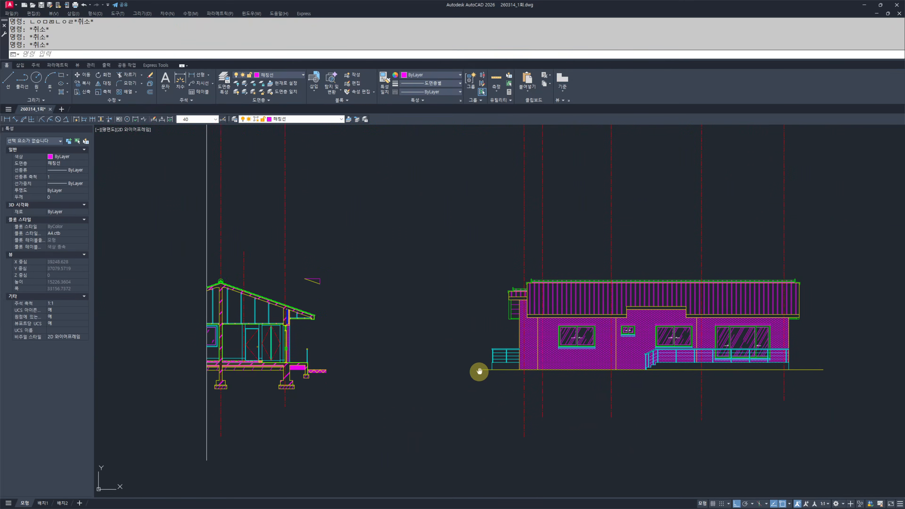
{"action": "middle_click_drag", "start_coordinate": [233, 374], "coordinate": [368, 386]}
{"action": "middle_click_drag", "start_coordinate": [672, 359], "coordinate": [535, 351]}
{"action": "key", "text": "Escape"}
{"action": "scroll", "coordinate": [779, 329], "scroll_direction": "up", "scroll_amount": 3}
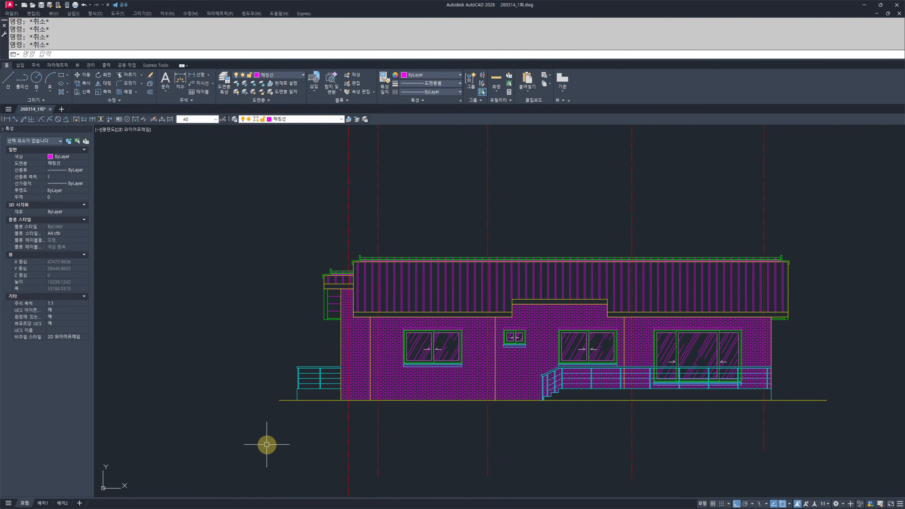
{"action": "scroll", "coordinate": [410, 359], "scroll_direction": "down", "scroll_amount": 4}
{"action": "middle_click_drag", "start_coordinate": [128, 378], "coordinate": [393, 381]}
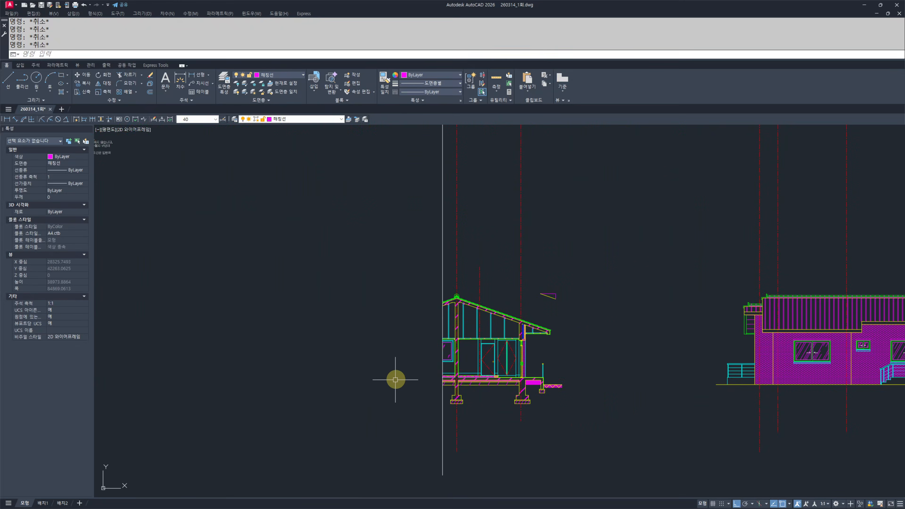
- Keep dimension style 40 and make 문자 the current layer for annotating the section
{"action": "scroll", "coordinate": [392, 381], "scroll_direction": "up", "scroll_amount": 4}
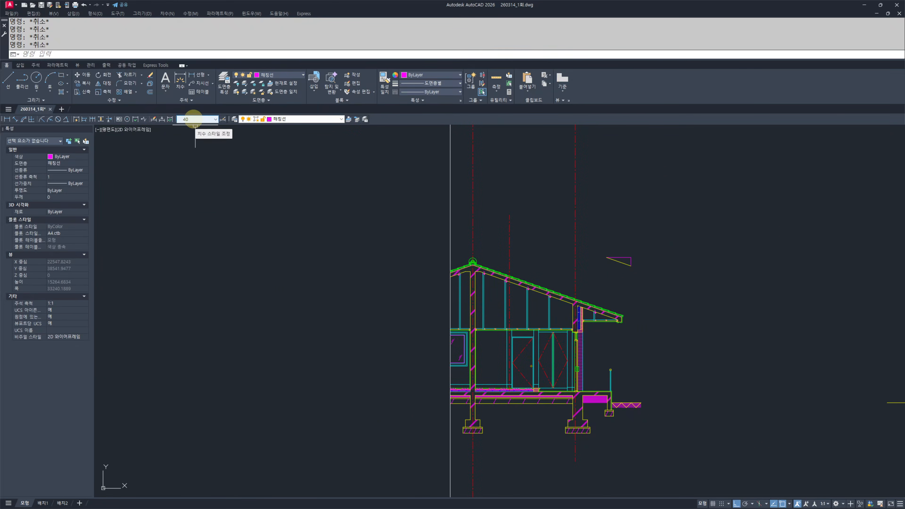
{"action": "left_click", "coordinate": [193, 119]}
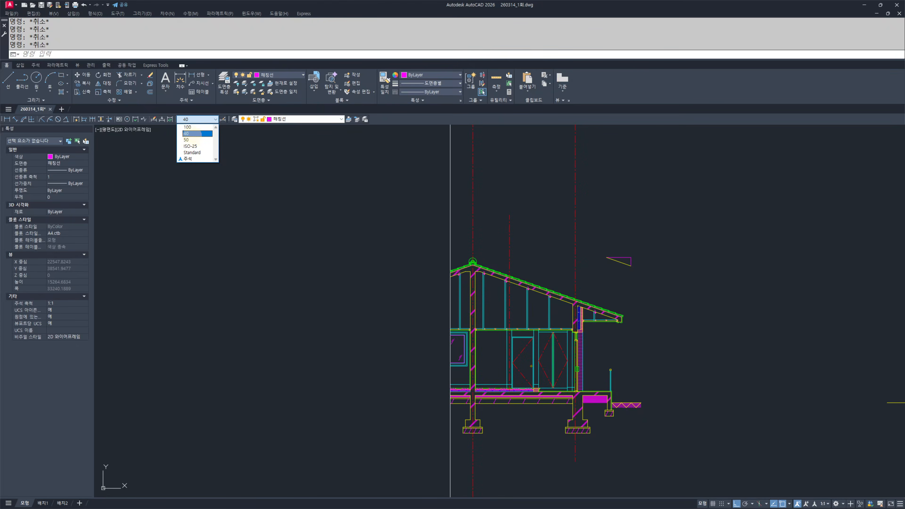
{"action": "left_click", "coordinate": [192, 134]}
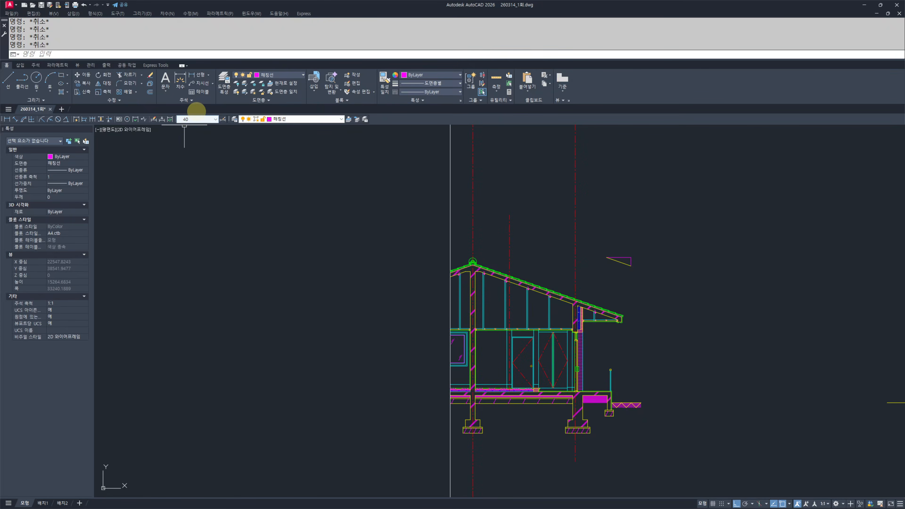
{"action": "left_click", "coordinate": [289, 119]}
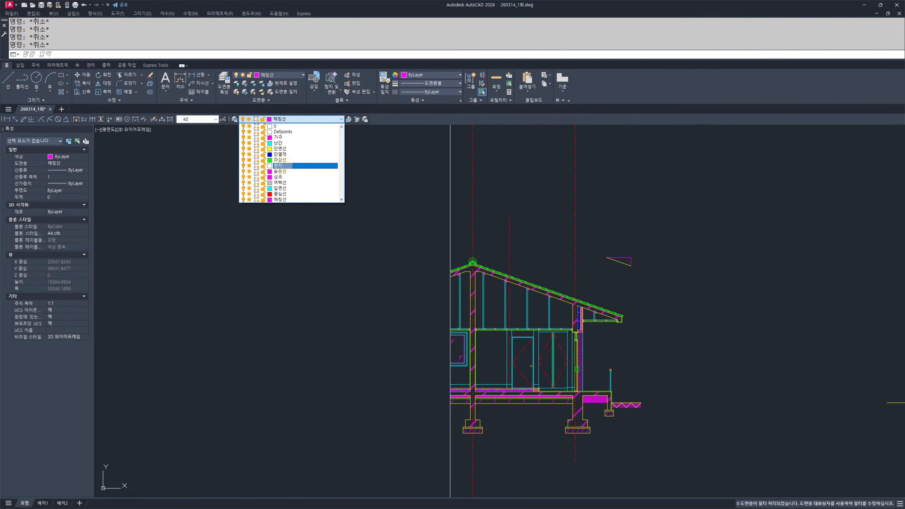
{"action": "left_click", "coordinate": [279, 165]}
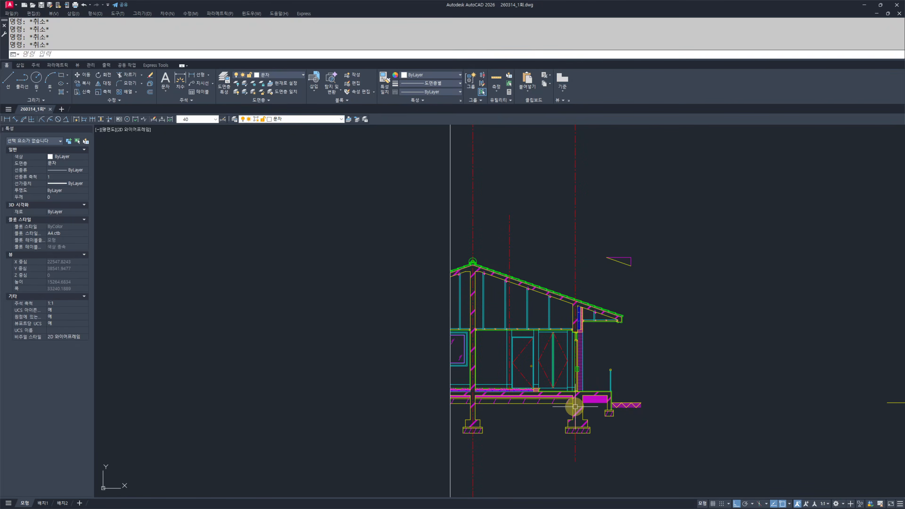
- Move the roof slope triangle to a new spot above the section's right roof slope
{"action": "scroll", "coordinate": [633, 287], "scroll_direction": "up", "scroll_amount": 4}
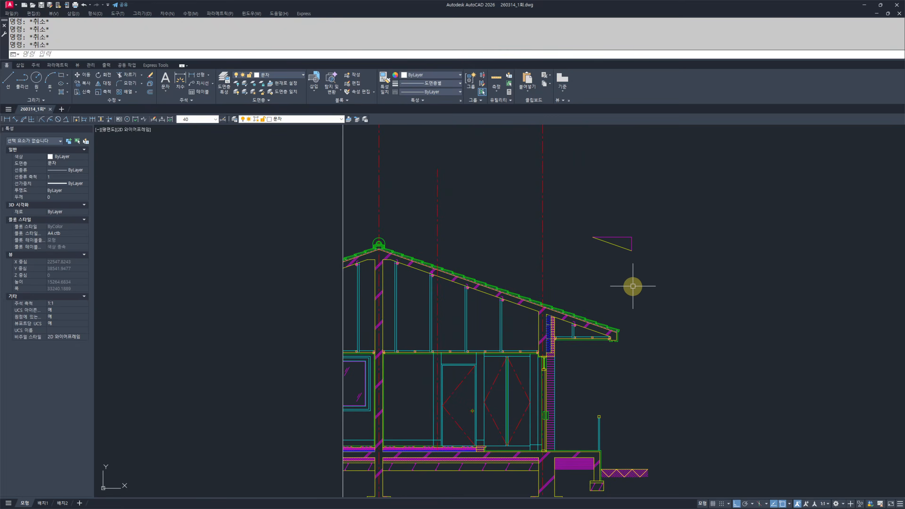
{"action": "left_click", "coordinate": [641, 246]}
{"action": "left_click", "coordinate": [602, 173]}
{"action": "middle_click_drag", "start_coordinate": [686, 268], "coordinate": [641, 266]}
{"action": "type", "text": "m"}
{"action": "key", "text": "space"}
{"action": "left_click", "coordinate": [641, 251]}
{"action": "left_click", "coordinate": [645, 329]}
{"action": "key", "text": "space"}
{"action": "left_click", "coordinate": [642, 327]}
{"action": "left_click", "coordinate": [570, 281]}
{"action": "key", "text": "space"}
{"action": "key", "text": "Escape"}
{"action": "key", "text": "Escape"}
- Draw a 100 by 100 square just above the hatched ground line beside the section's terrace
{"action": "scroll", "coordinate": [630, 277], "scroll_direction": "down", "scroll_amount": 6}
{"action": "scroll", "coordinate": [541, 317], "scroll_direction": "up", "scroll_amount": 12}
{"action": "type", "text": "rec"}
{"action": "key", "text": "space"}
{"action": "left_click", "coordinate": [456, 419]}
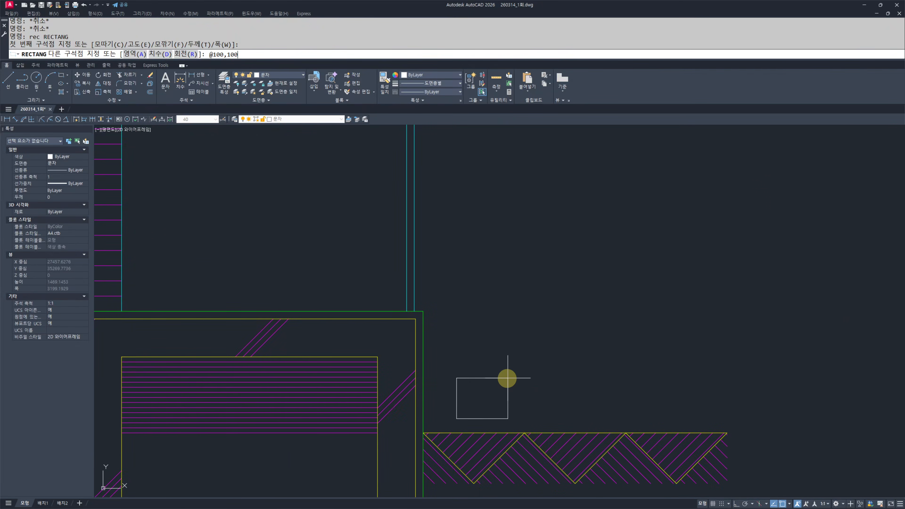
{"action": "type", "text": "@100,100"}
{"action": "key", "text": "space"}
{"action": "key", "text": "Escape"}
{"action": "key", "text": "Escape"}
{"action": "scroll", "coordinate": [480, 384], "scroll_direction": "up", "scroll_amount": 2}
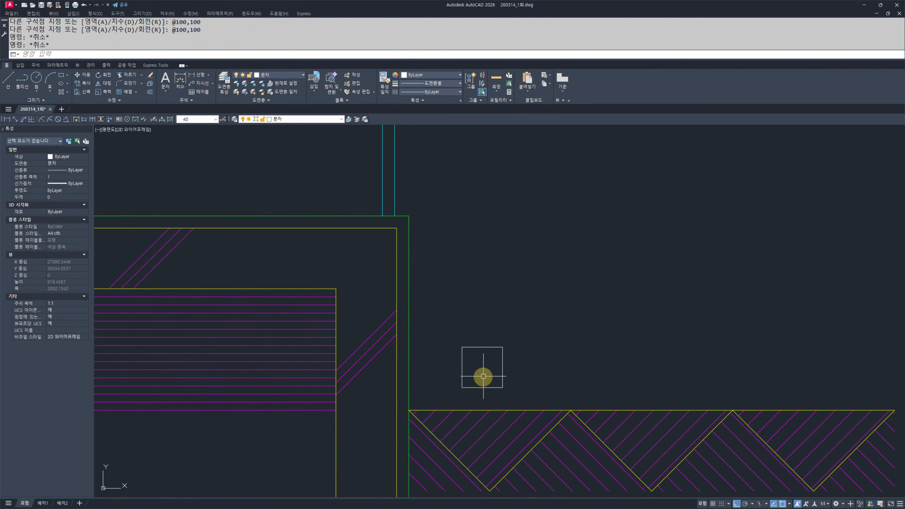
- Rotate the square by 45 degrees about its center to form a diamond
{"action": "type", "text": "ro"}
{"action": "key", "text": "space"}
{"action": "left_click", "coordinate": [500, 352]}
{"action": "left_click", "coordinate": [459, 387]}
{"action": "key", "text": "space"}
{"action": "left_click", "coordinate": [486, 367]}
{"action": "type", "text": "45"}
{"action": "key", "text": "space"}
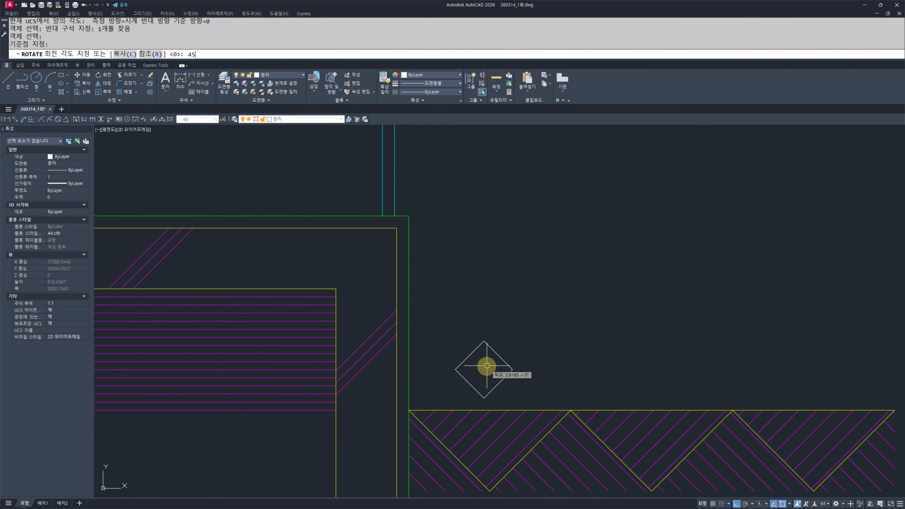
{"action": "key", "text": "Escape"}
{"action": "key", "text": "Escape"}
- Draw a horizontal line through the diamond between its two side corners
{"action": "type", "text": "l"}
{"action": "key", "text": "space"}
{"action": "left_click", "coordinate": [518, 370]}
{"action": "key", "text": "Escape"}
{"action": "key", "text": "Escape"}
- Trim away the diamond's upper half to leave a downward-pointing level triangle
{"action": "scroll", "coordinate": [485, 356], "scroll_direction": "up", "scroll_amount": 5}
{"action": "type", "text": "tr"}
{"action": "key", "text": "space"}
{"action": "left_click", "coordinate": [563, 393]}
{"action": "left_click", "coordinate": [564, 394]}
{"action": "left_click", "coordinate": [476, 309]}
{"action": "left_click", "coordinate": [632, 392]}
{"action": "left_click", "coordinate": [398, 345]}
{"action": "key", "text": "Escape"}
{"action": "key", "text": "Escape"}
{"action": "middle_click_drag", "start_coordinate": [503, 424], "coordinate": [480, 378]}
{"action": "left_click", "coordinate": [480, 377]}
{"action": "left_click", "coordinate": [368, 308]}
{"action": "key", "text": "Escape"}
{"action": "key", "text": "Escape"}
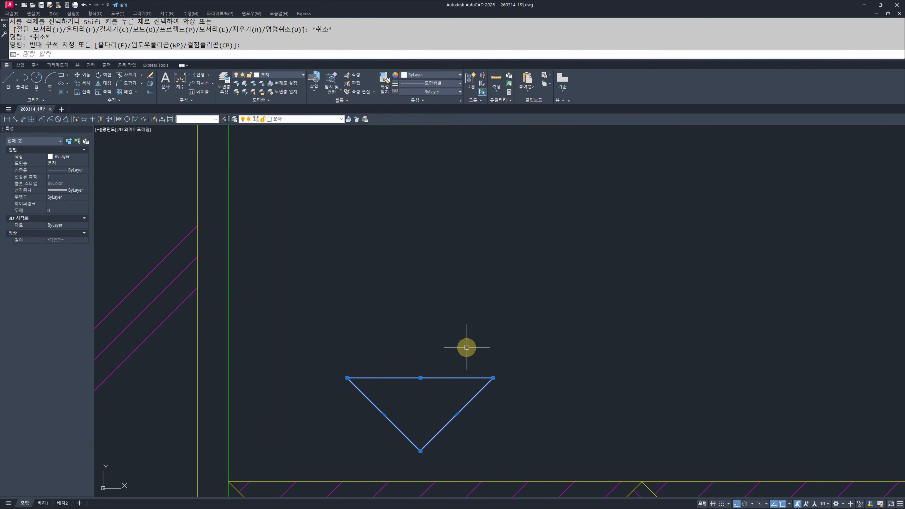
{"action": "scroll", "coordinate": [495, 344], "scroll_direction": "down", "scroll_amount": 5}
{"action": "type", "text": "dt"}
{"action": "key", "text": "space"}
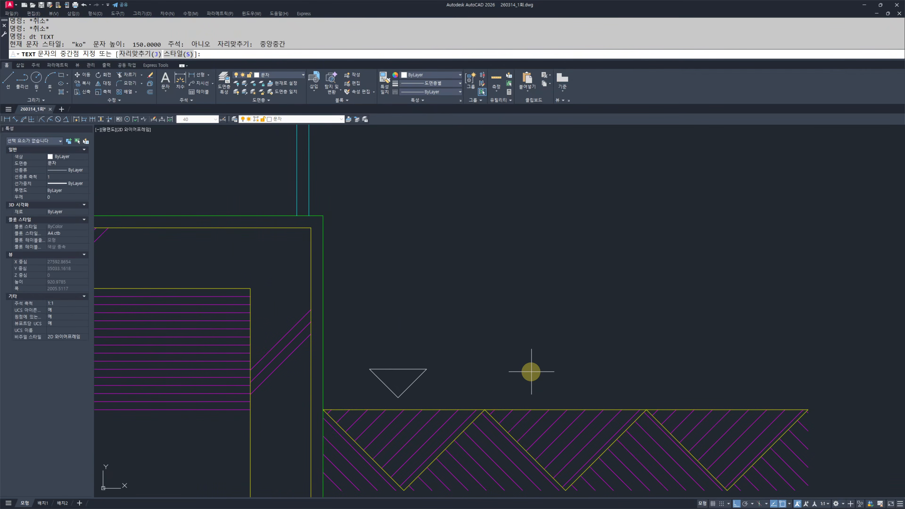
{"action": "key", "text": "Escape"}
{"action": "key", "text": "Escape"}
{"action": "key", "text": "Escape"}
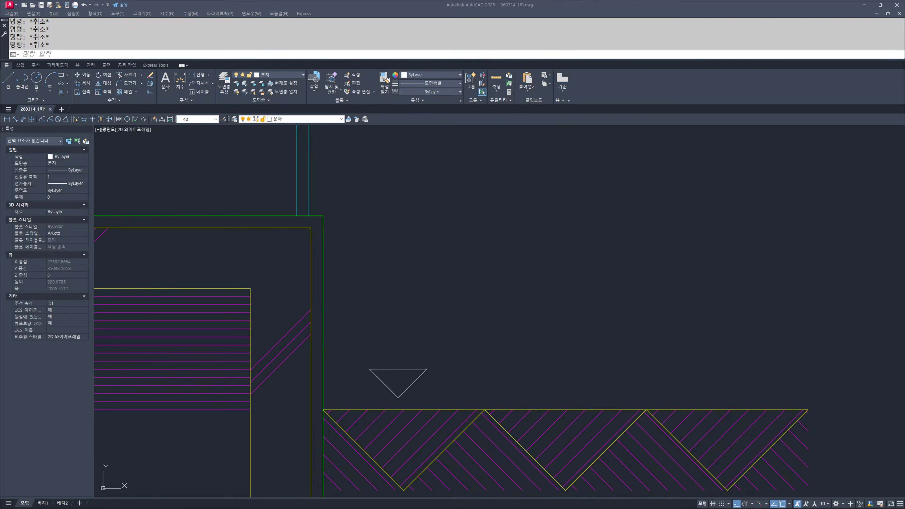
{"action": "type", "text": "dtr"}
{"action": "key", "text": "Return"}
- Place the single-line text "G.L ±0" beside the level triangle, with middle-center justification and a height of 120
{"action": "scroll", "coordinate": [448, 336], "scroll_direction": "up", "scroll_amount": 3}
{"action": "type", "text": "dt"}
{"action": "key", "text": "Return"}
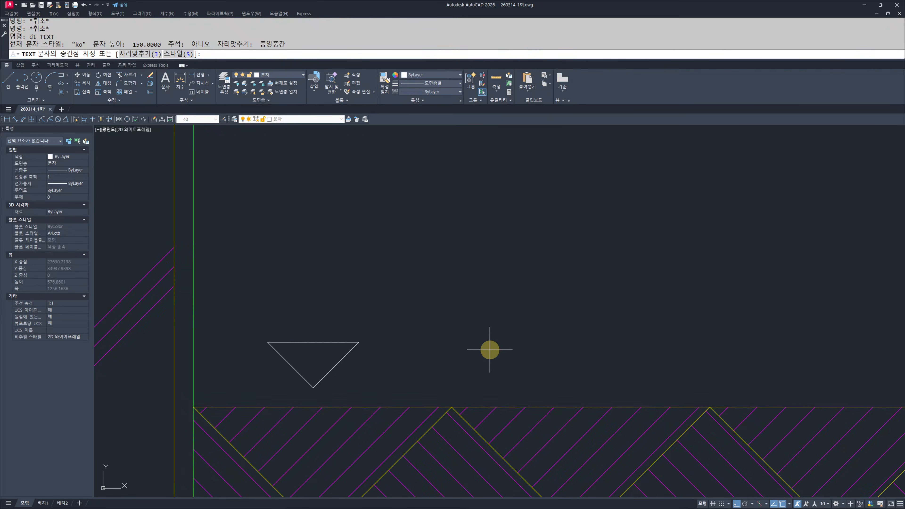
{"action": "type", "text": "j"}
{"action": "key", "text": "Return"}
{"action": "type", "text": "mc"}
{"action": "key", "text": "Return"}
{"action": "left_click", "coordinate": [490, 349]}
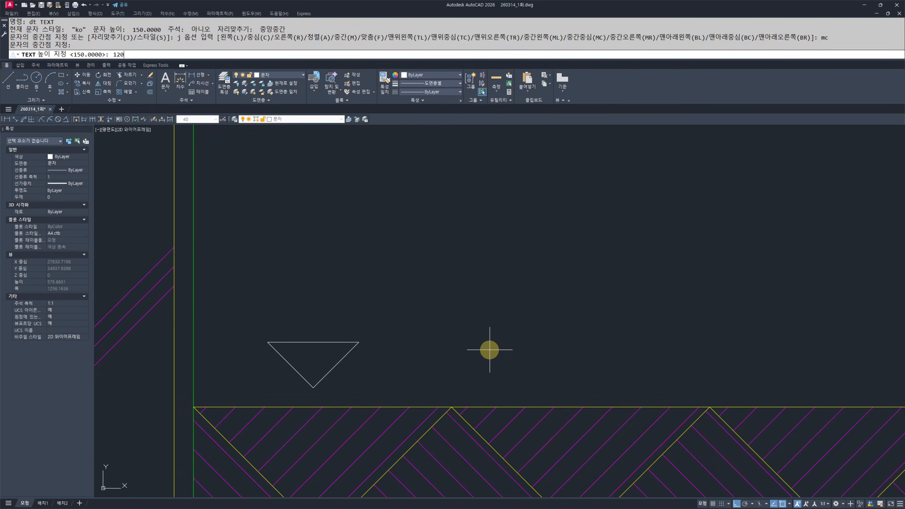
{"action": "type", "text": "120"}
{"action": "key", "text": "Return"}
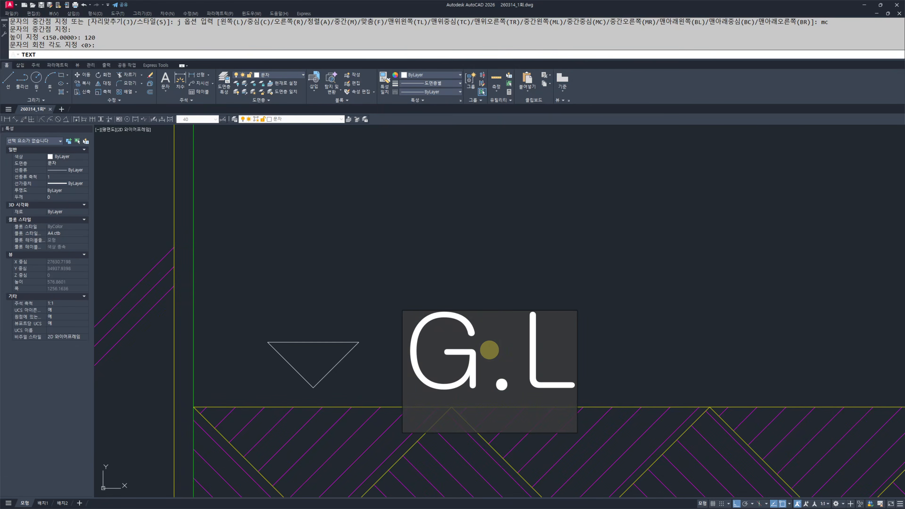
{"action": "type", "text": "%%"}
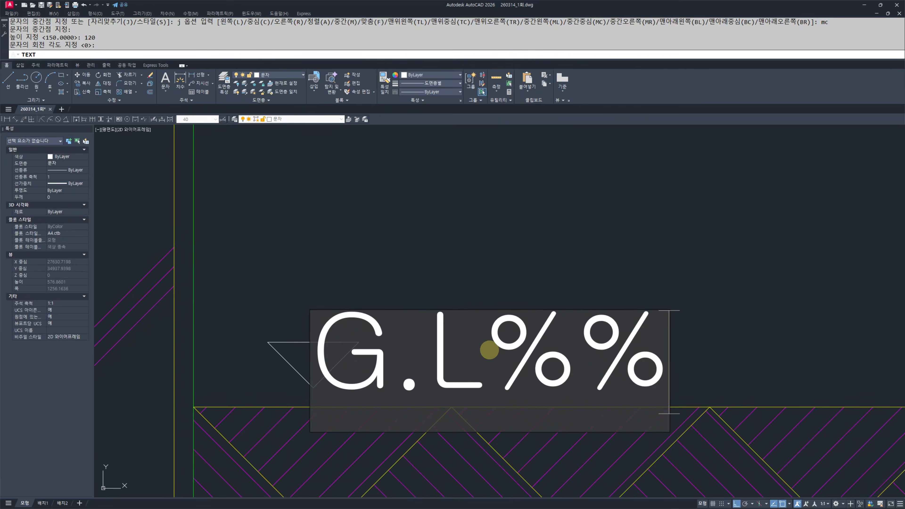
{"action": "type", "text": "p"}
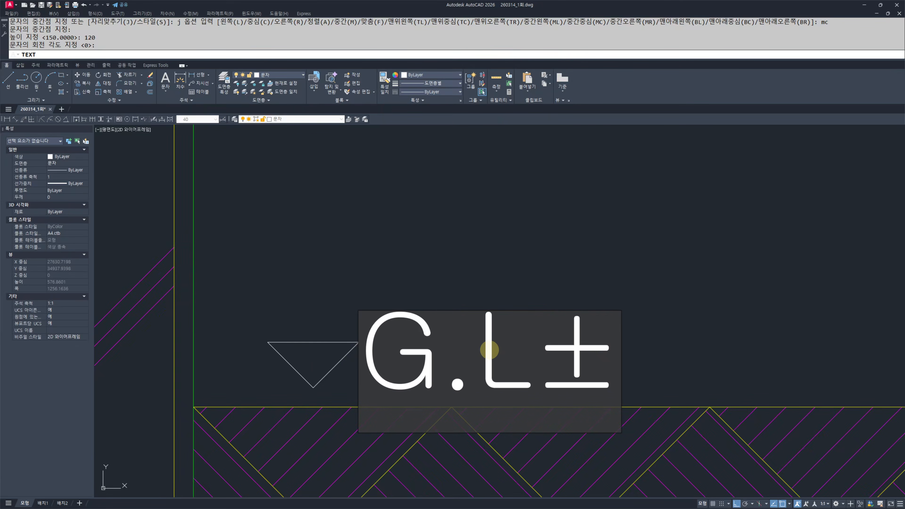
{"action": "type", "text": "0"}
{"action": "key", "text": "Escape"}
{"action": "key", "text": "Escape"}
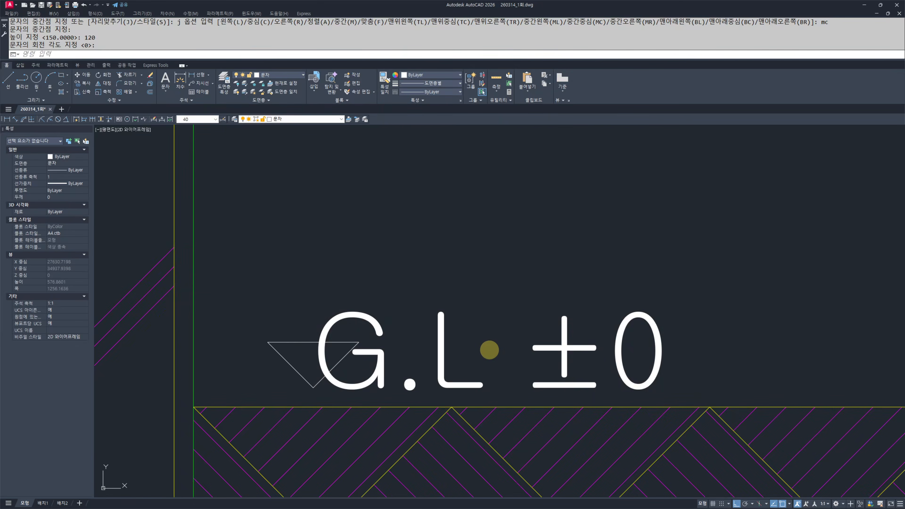
- Move the "G.L ±0" text horizontally away from the level triangle so the two no longer overlap
{"action": "type", "text": "m"}
{"action": "key", "text": "Return"}
{"action": "left_click", "coordinate": [566, 273]}
{"action": "left_click", "coordinate": [506, 344]}
{"action": "key", "text": "space"}
{"action": "left_click", "coordinate": [417, 251]}
{"action": "left_click", "coordinate": [471, 252]}
{"action": "key", "text": "Escape"}
{"action": "key", "text": "Escape"}
{"action": "key", "text": "space"}
{"action": "left_click", "coordinate": [444, 257]}
{"action": "left_click", "coordinate": [306, 328]}
{"action": "key", "text": "Escape"}
{"action": "key", "text": "Escape"}
- Nudge the "G.L ±0" text slightly upward relative to its level triangle
{"action": "key", "text": "space"}
{"action": "left_click", "coordinate": [466, 263]}
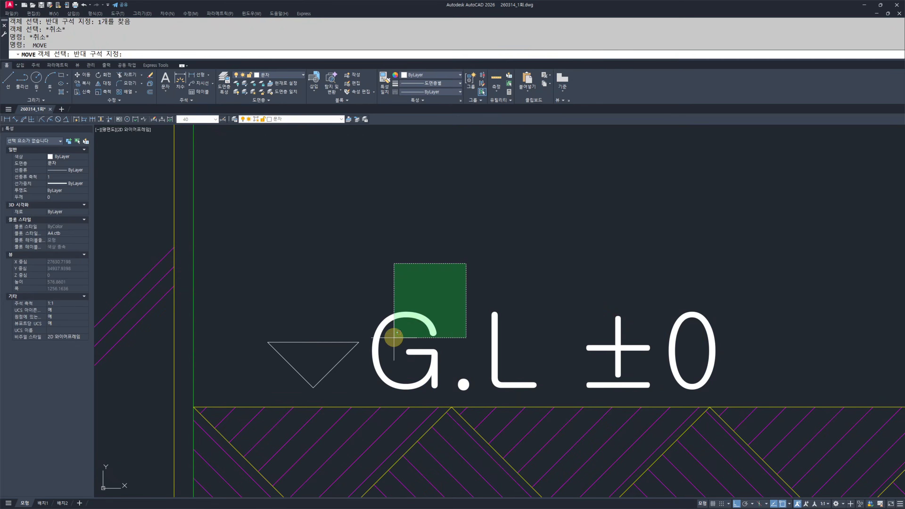
{"action": "left_click", "coordinate": [395, 336]}
{"action": "key", "text": "space"}
{"action": "left_click", "coordinate": [432, 253]}
{"action": "left_click", "coordinate": [434, 248]}
{"action": "key", "text": "Escape"}
{"action": "key", "text": "space"}
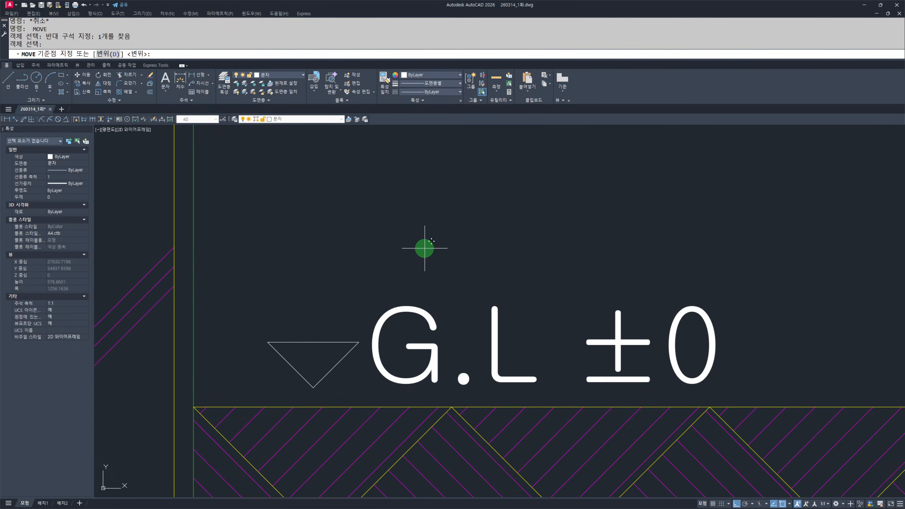
- Move the level triangle and "G.L ±0" text together horizontally, farther from the building edge along the ground line
{"action": "left_click", "coordinate": [447, 255]}
{"action": "left_click", "coordinate": [309, 365]}
{"action": "key", "text": "space"}
{"action": "left_click", "coordinate": [344, 259]}
{"action": "left_click", "coordinate": [435, 260]}
{"action": "key", "text": "Escape"}
- Nudge the "G.L ±0" text down so its baseline lines up with the level triangle's tip
{"action": "key", "text": "space"}
{"action": "left_click", "coordinate": [563, 262]}
{"action": "key", "text": "space"}
{"action": "left_click", "coordinate": [447, 206]}
{"action": "left_click", "coordinate": [451, 213]}
{"action": "key", "text": "Escape"}
{"action": "key", "text": "Escape"}
{"action": "scroll", "coordinate": [449, 271], "scroll_direction": "down", "scroll_amount": 4}
{"action": "scroll", "coordinate": [449, 272], "scroll_direction": "up", "scroll_amount": 4}
{"action": "key", "text": "space"}
{"action": "left_click", "coordinate": [547, 282]}
{"action": "left_click", "coordinate": [497, 342]}
{"action": "key", "text": "space"}
{"action": "key", "text": "Escape"}
- Shift the level triangle and "G.L ±0" text together slightly upward, clear of the ground line
{"action": "key", "text": "space"}
{"action": "left_click", "coordinate": [499, 259]}
{"action": "left_click", "coordinate": [382, 354]}
{"action": "key", "text": "space"}
{"action": "left_click", "coordinate": [446, 257]}
{"action": "left_click", "coordinate": [447, 255]}
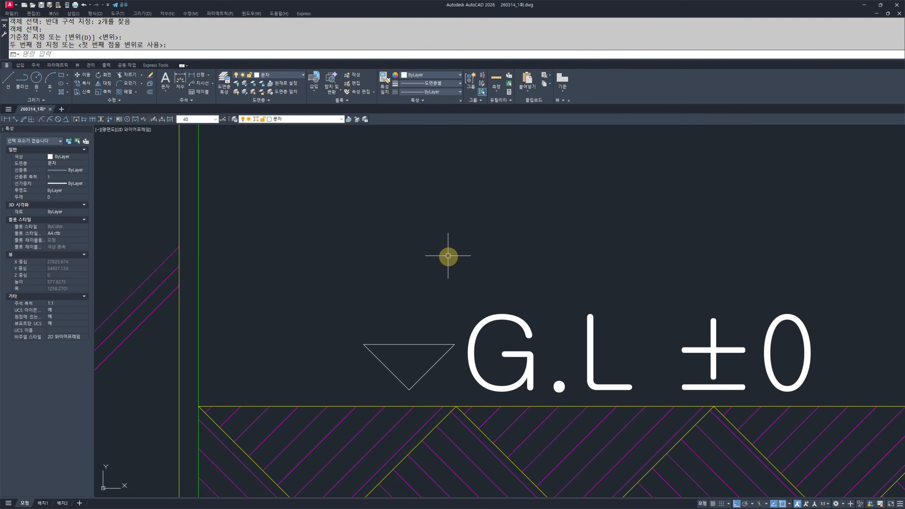
{"action": "key", "text": "Escape"}
{"action": "key", "text": "Escape"}
- Copy the level triangle and "G.L ±0" text to just above the raised outdoor floor slab
{"action": "scroll", "coordinate": [481, 297], "scroll_direction": "down", "scroll_amount": 4}
{"action": "left_click", "coordinate": [525, 267]}
{"action": "left_click", "coordinate": [448, 328]}
{"action": "type", "text": "co"}
{"action": "key", "text": "space"}
{"action": "left_click", "coordinate": [462, 324]}
{"action": "middle_click_drag", "start_coordinate": [462, 323], "coordinate": [610, 393]}
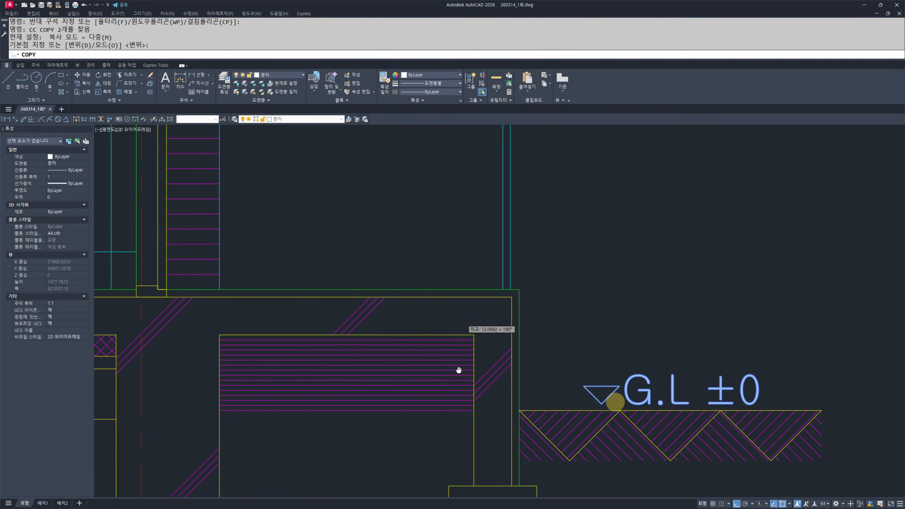
{"action": "middle_click_drag", "start_coordinate": [236, 264], "coordinate": [448, 299]}
{"action": "key", "text": "F10"}
{"action": "left_click", "coordinate": [487, 307], "text": "shift"}
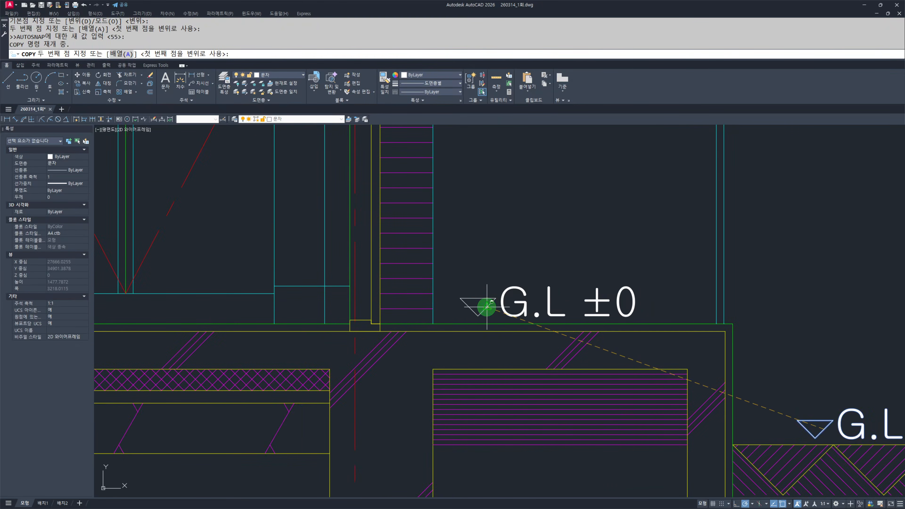
{"action": "key", "text": "Escape"}
{"action": "key", "text": "Escape"}
- Set the height of the copied "G.L ±0" text above the floor slab to 80
{"action": "left_click", "coordinate": [523, 317]}
{"action": "left_click", "coordinate": [513, 315]}
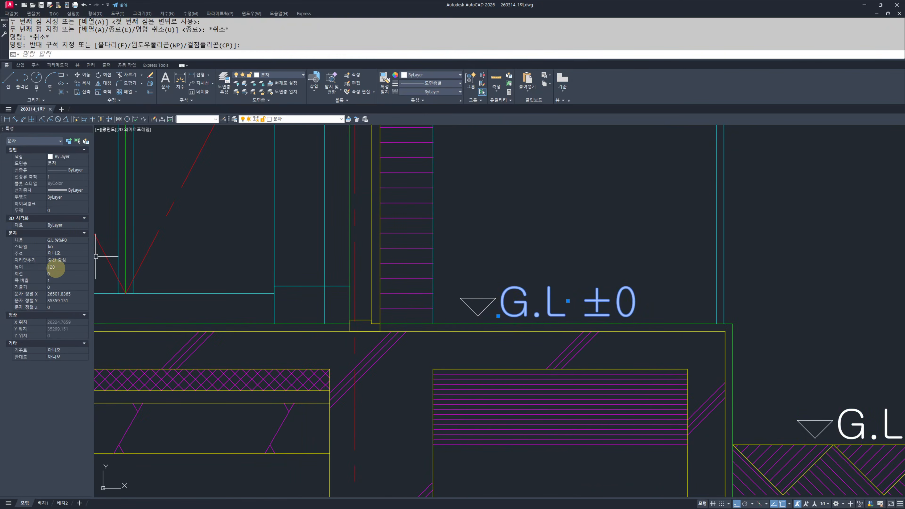
{"action": "left_click", "coordinate": [59, 265]}
{"action": "type", "text": "80"}
{"action": "key", "text": "Return"}
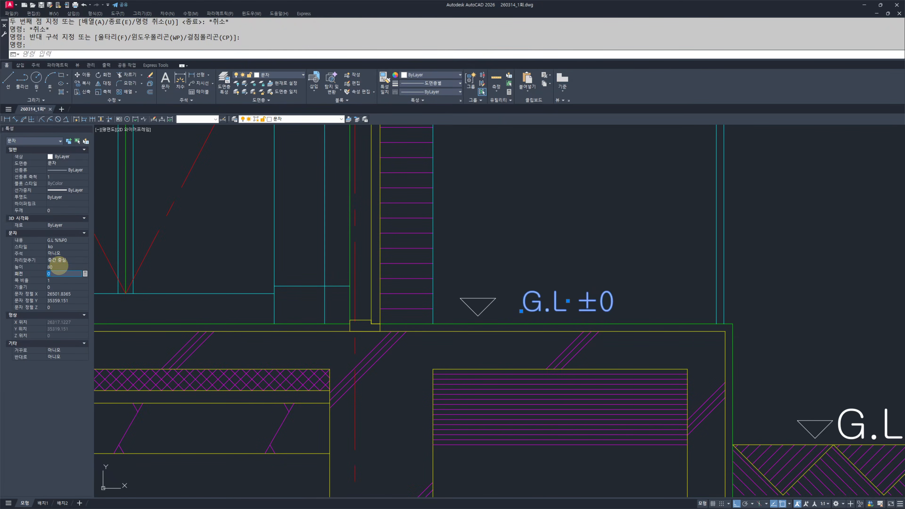
{"action": "left_click", "coordinate": [21, 272]}
- Change the copied level text above the floor slab to "F.L +480"
{"action": "middle_click_drag", "start_coordinate": [604, 309], "coordinate": [573, 326]}
{"action": "scroll", "coordinate": [574, 308], "scroll_direction": "up", "scroll_amount": 4}
{"action": "double_click", "coordinate": [418, 349]}
{"action": "middle_click_drag", "start_coordinate": [457, 332], "coordinate": [488, 344]}
{"action": "double_click", "coordinate": [431, 326]}
{"action": "left_click_drag", "start_coordinate": [449, 367], "coordinate": [417, 372]}
{"action": "type", "text": "F"}
{"action": "left_click", "coordinate": [547, 353]}
{"action": "left_click_drag", "start_coordinate": [547, 350], "coordinate": [606, 352]}
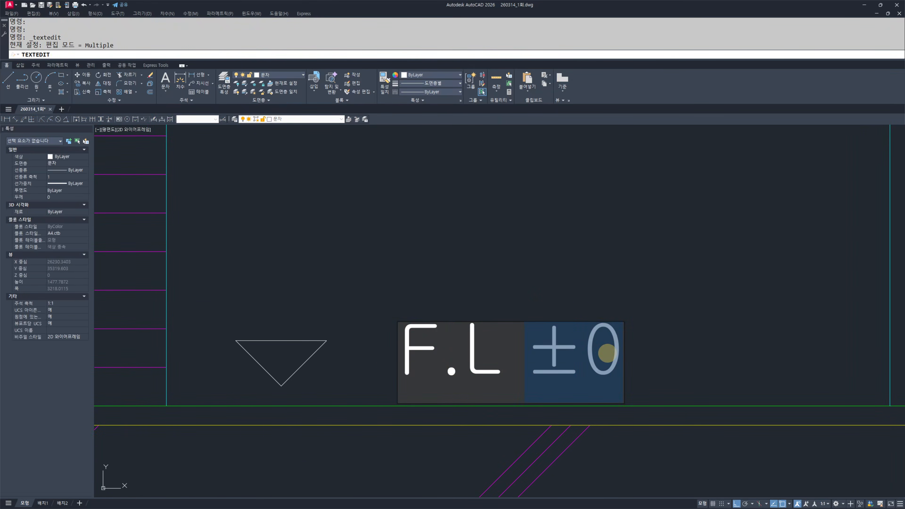
{"action": "type", "text": "+"}
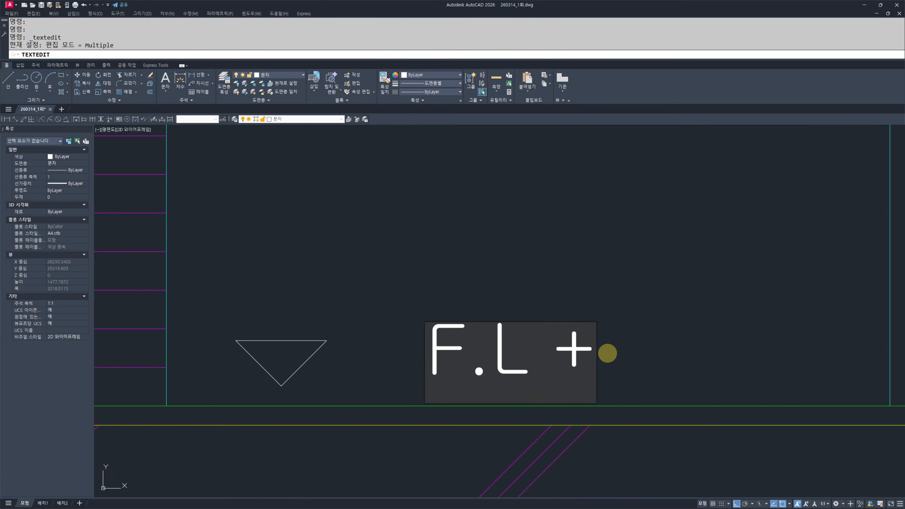
{"action": "type", "text": "480"}
{"action": "key", "text": "Return"}
{"action": "key", "text": "Escape"}
{"action": "key", "text": "Escape"}
- Place a vertical linear dimension from the raised floor's outer corner down to the ground line
{"action": "scroll", "coordinate": [602, 353], "scroll_direction": "down", "scroll_amount": 5}
{"action": "type", "text": "q"}
{"action": "key", "text": "space"}
{"action": "left_click", "coordinate": [423, 328]}
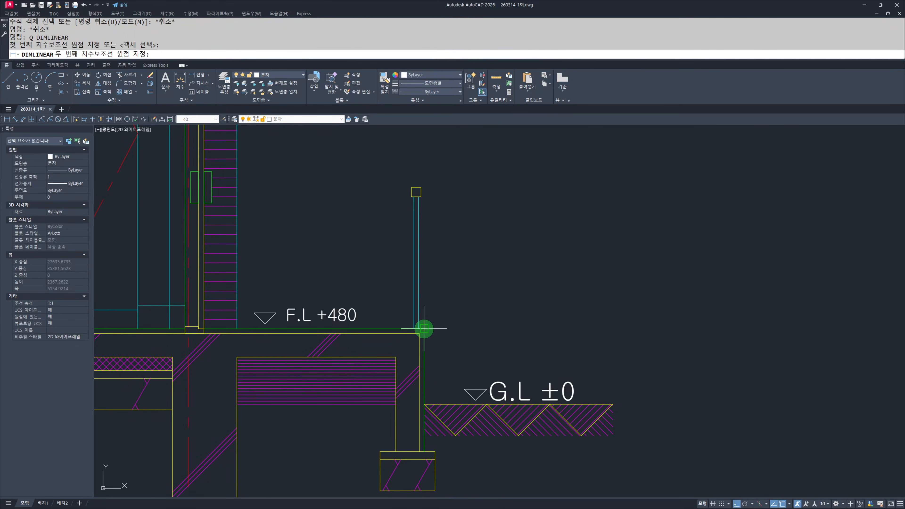
{"action": "left_click", "coordinate": [424, 404]}
{"action": "left_click", "coordinate": [444, 367]}
{"action": "key", "text": "Escape"}
{"action": "key", "text": "Escape"}
{"action": "scroll", "coordinate": [399, 354], "scroll_direction": "up", "scroll_amount": 2}
{"action": "scroll", "coordinate": [398, 354], "scroll_direction": "up", "scroll_amount": 2}
{"action": "middle_click_drag", "start_coordinate": [460, 421], "coordinate": [513, 392]}
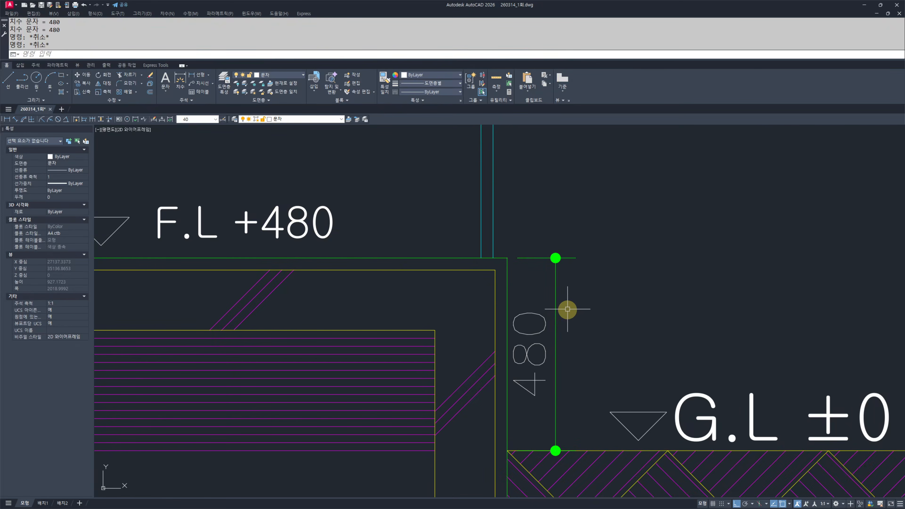
- Erase the vertical dimension between the raised floor's outer corner and the ground line
{"action": "left_click", "coordinate": [608, 241]}
{"action": "left_click", "coordinate": [541, 300]}
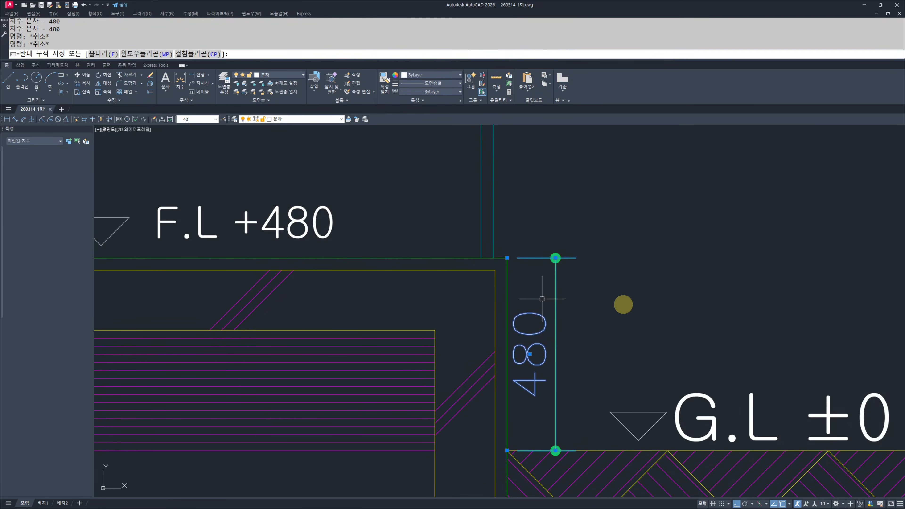
{"action": "key", "text": "Escape"}
{"action": "type", "text": "e"}
{"action": "key", "text": "space"}
{"action": "scroll", "coordinate": [228, 268], "scroll_direction": "down", "scroll_amount": 2}
{"action": "middle_click_drag", "start_coordinate": [227, 268], "coordinate": [489, 326]}
{"action": "key", "text": "Escape"}
{"action": "key", "text": "Escape"}
{"action": "scroll", "coordinate": [460, 306], "scroll_direction": "up", "scroll_amount": 2}
{"action": "key", "text": "Escape"}
{"action": "middle_click_drag", "start_coordinate": [800, 335], "coordinate": [324, 319]}
{"action": "scroll", "coordinate": [342, 318], "scroll_direction": "down", "scroll_amount": 2}
{"action": "left_click", "coordinate": [464, 318]}
{"action": "left_click", "coordinate": [425, 354]}
{"action": "type", "text": "e"}
{"action": "key", "text": "space"}
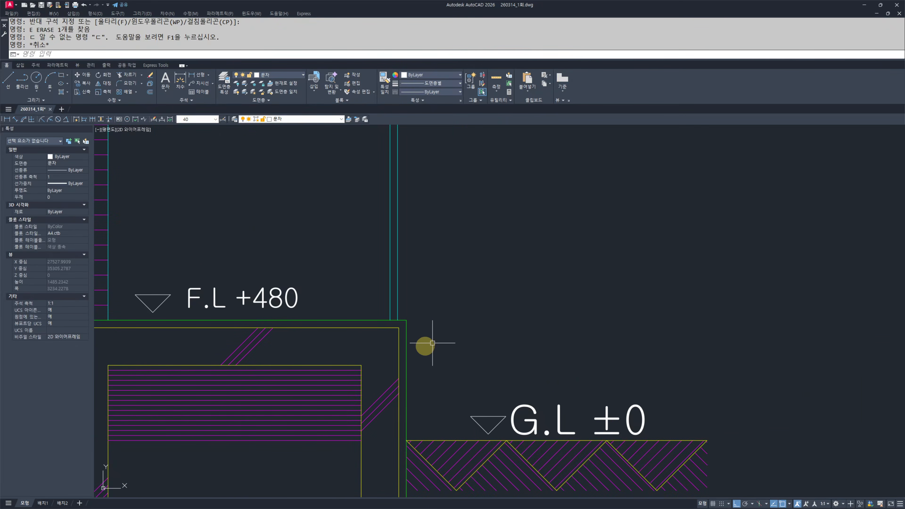
{"action": "scroll", "coordinate": [432, 343], "scroll_direction": "up", "scroll_amount": 4}
{"action": "left_click", "coordinate": [516, 315]}
{"action": "type", "text": "ㅡ"}
{"action": "key", "text": "space"}
{"action": "left_click", "coordinate": [504, 260]}
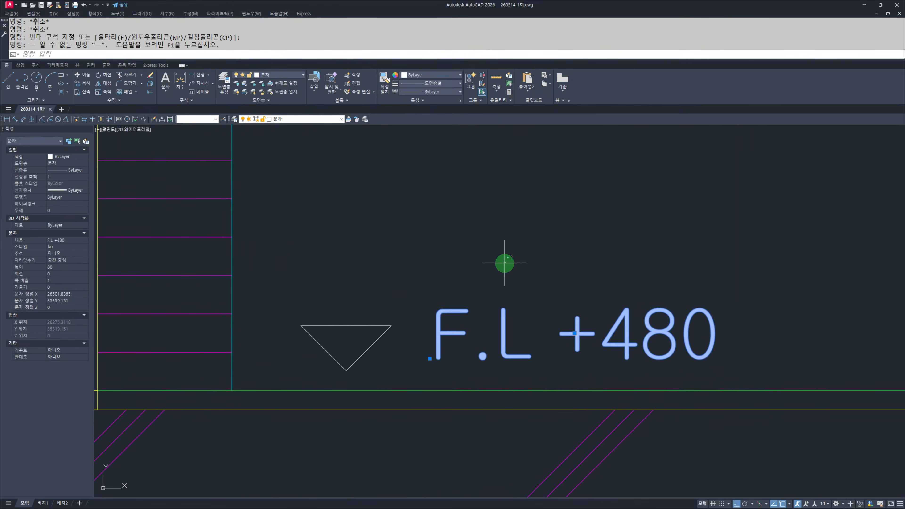
{"action": "key", "text": "Escape"}
{"action": "key", "text": "Escape"}
- Move the "F.L +480" text closer to its triangle and down to line up with it
{"action": "type", "text": "m"}
{"action": "key", "text": "space"}
{"action": "left_click", "coordinate": [516, 277]}
{"action": "left_click", "coordinate": [458, 335]}
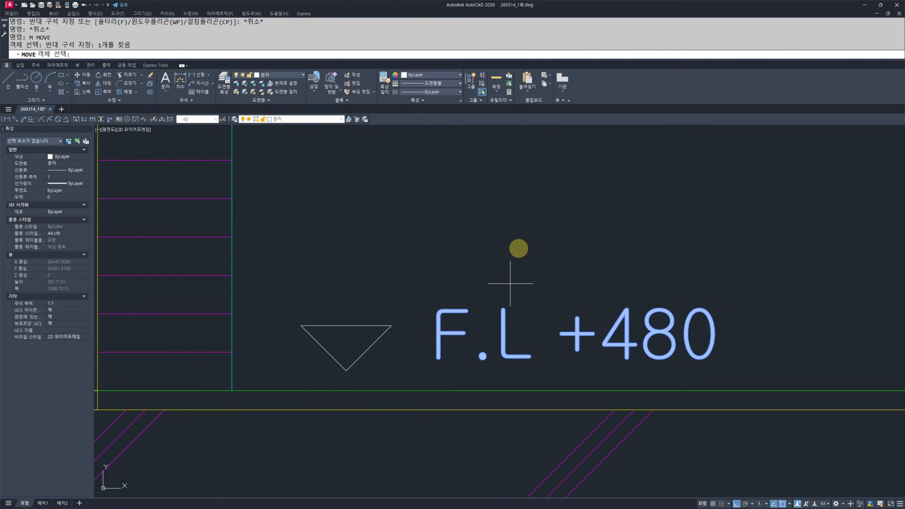
{"action": "key", "text": "space"}
{"action": "left_click", "coordinate": [519, 251]}
{"action": "left_click", "coordinate": [486, 251]}
{"action": "key", "text": "space"}
{"action": "left_click", "coordinate": [513, 252]}
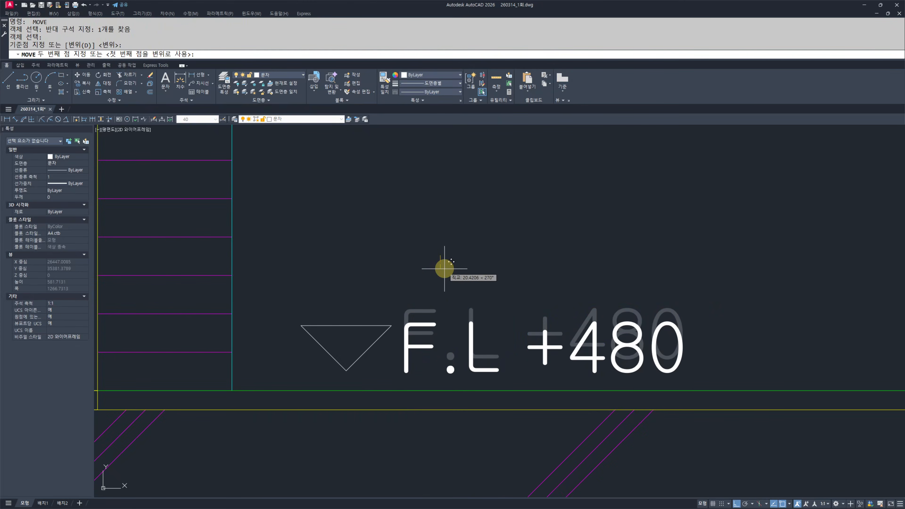
{"action": "left_click", "coordinate": [444, 268]}
- Move the triangle and "F.L +480" text together horizontally along the outdoor floor, away from the exterior wall
{"action": "left_click", "coordinate": [448, 306]}
{"action": "left_click", "coordinate": [324, 356]}
{"action": "scroll", "coordinate": [459, 347], "scroll_direction": "down", "scroll_amount": 10}
{"action": "scroll", "coordinate": [440, 349], "scroll_direction": "up", "scroll_amount": 8}
{"action": "type", "text": "m"}
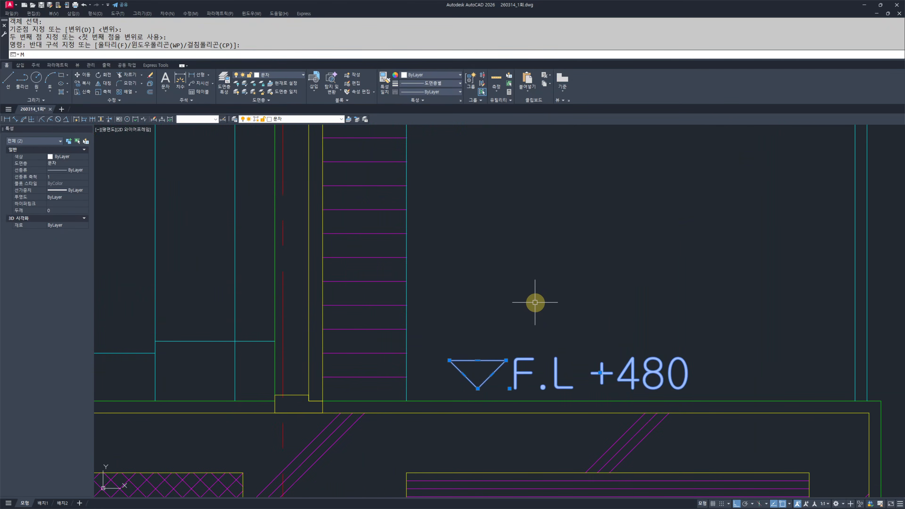
{"action": "key", "text": "space"}
{"action": "left_click", "coordinate": [535, 303]}
{"action": "left_click", "coordinate": [653, 309]}
{"action": "key", "text": "Escape"}
{"action": "key", "text": "Escape"}
- Copy the triangle and "F.L +480" text horizontally to the recessed indoor floor area beside the floor step
{"action": "left_click", "coordinate": [653, 314]}
{"action": "left_click", "coordinate": [573, 381]}
{"action": "type", "text": "cc"}
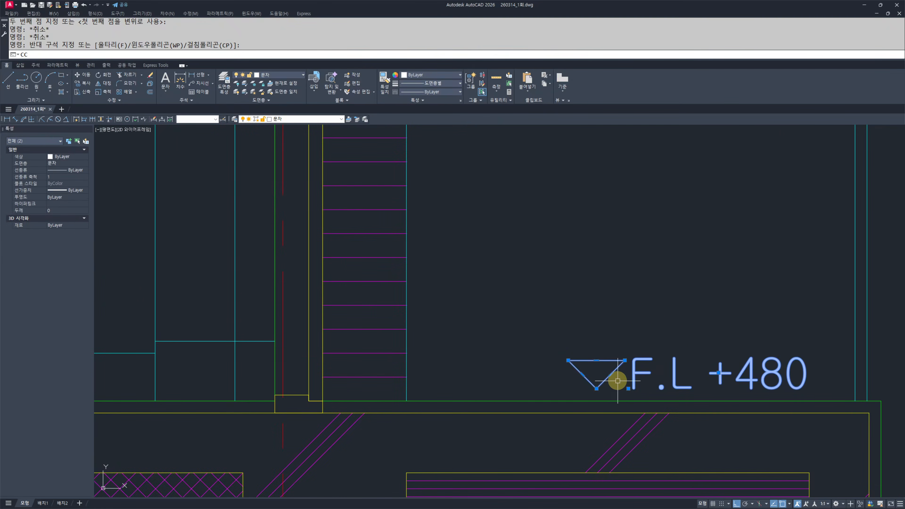
{"action": "key", "text": "space"}
{"action": "left_click", "coordinate": [616, 379]}
{"action": "scroll", "coordinate": [376, 381], "scroll_direction": "down", "scroll_amount": 4}
{"action": "middle_click_drag", "start_coordinate": [331, 381], "coordinate": [772, 382]}
{"action": "scroll", "coordinate": [526, 381], "scroll_direction": "up", "scroll_amount": 2}
{"action": "scroll", "coordinate": [681, 380], "scroll_direction": "up", "scroll_amount": 2}
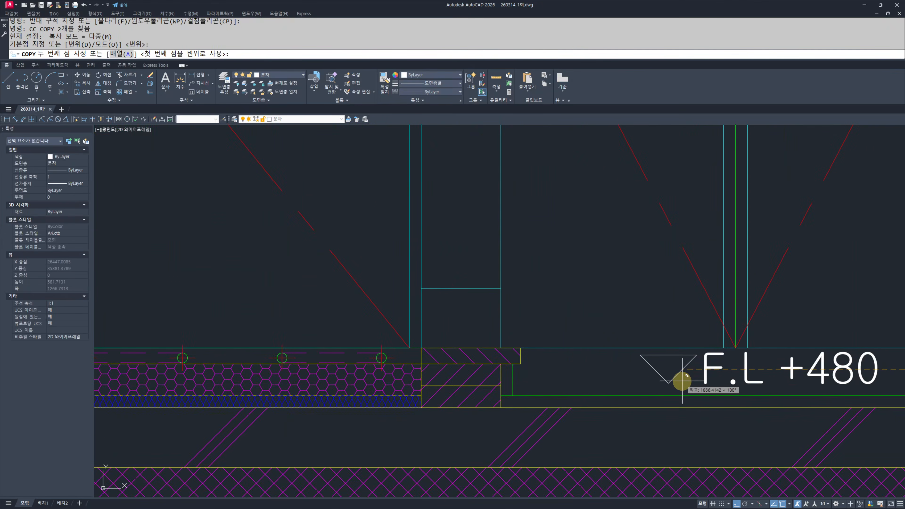
{"action": "left_click", "coordinate": [681, 380]}
{"action": "scroll", "coordinate": [479, 380], "scroll_direction": "down", "scroll_amount": 4}
{"action": "middle_click_drag", "start_coordinate": [478, 380], "coordinate": [832, 381]}
{"action": "scroll", "coordinate": [539, 365], "scroll_direction": "up", "scroll_amount": 3}
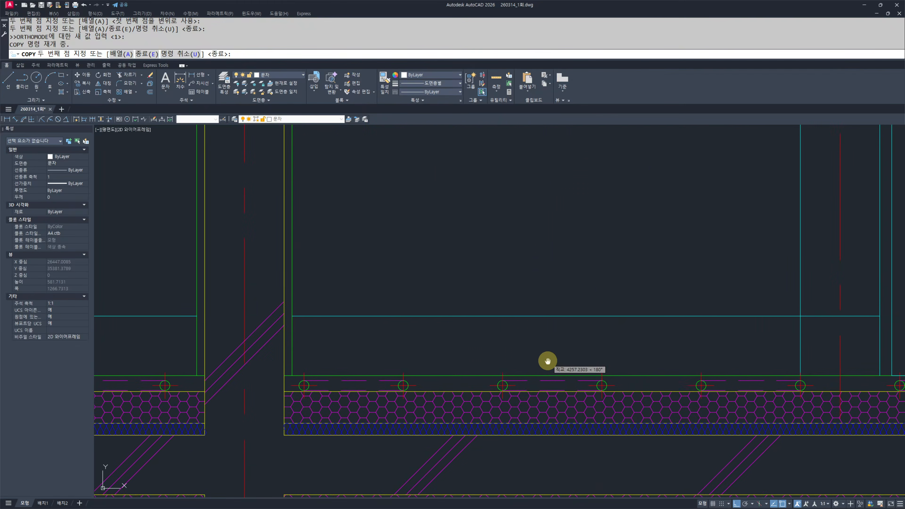
{"action": "scroll", "coordinate": [627, 370], "scroll_direction": "down", "scroll_amount": 2}
{"action": "middle_click_drag", "start_coordinate": [628, 369], "coordinate": [430, 356]}
{"action": "key", "text": "Escape"}
{"action": "key", "text": "Escape"}
{"action": "key", "text": "Escape"}
{"action": "scroll", "coordinate": [676, 368], "scroll_direction": "up", "scroll_amount": 1}
{"action": "middle_click_drag", "start_coordinate": [677, 369], "coordinate": [474, 373]}
{"action": "scroll", "coordinate": [606, 373], "scroll_direction": "up", "scroll_amount": 2}
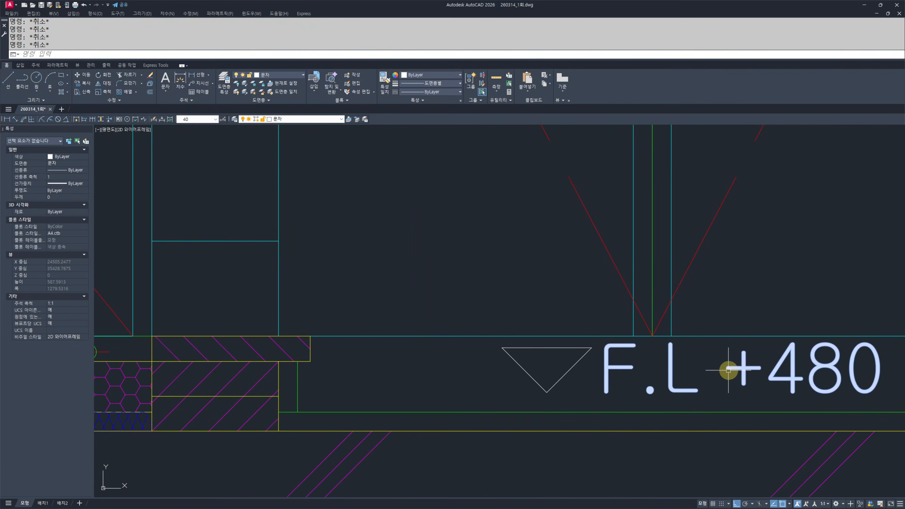
{"action": "left_click", "coordinate": [730, 369]}
{"action": "left_click", "coordinate": [531, 376]}
{"action": "left_click", "coordinate": [475, 376]}
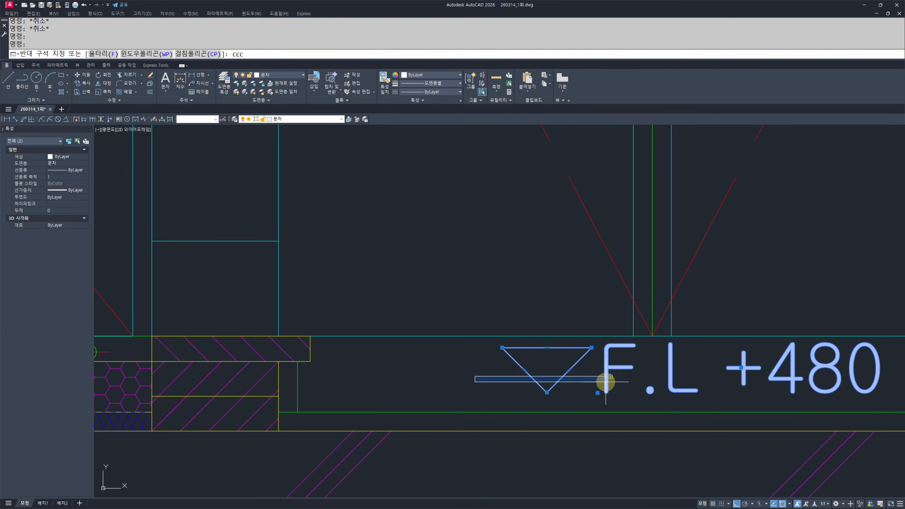
{"action": "key", "text": "Return"}
{"action": "key", "text": "Escape"}
{"action": "middle_click_drag", "start_coordinate": [862, 394], "coordinate": [766, 397]}
{"action": "left_click", "coordinate": [816, 396]}
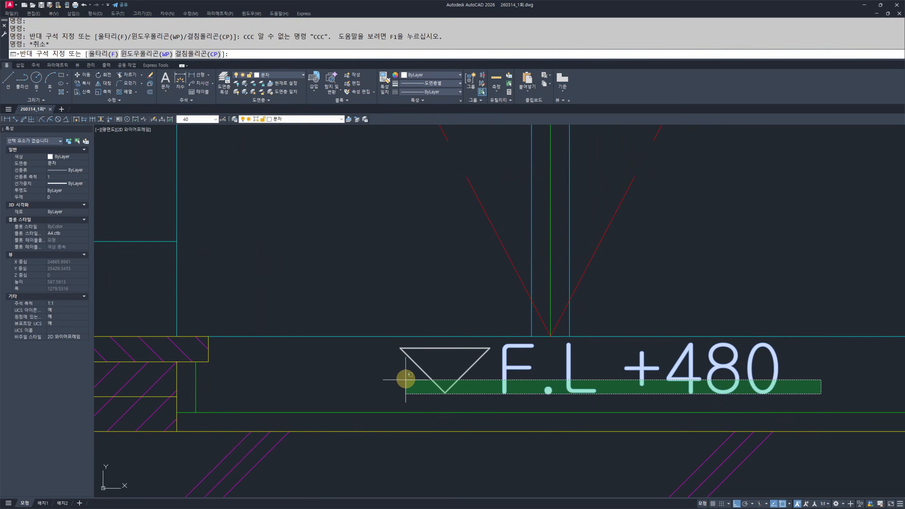
{"action": "left_click", "coordinate": [404, 380]}
{"action": "type", "text": "c"}
{"action": "scroll", "coordinate": [298, 374], "scroll_direction": "down", "scroll_amount": 3}
{"action": "middle_click_drag", "start_coordinate": [107, 371], "coordinate": [588, 372]}
{"action": "scroll", "coordinate": [485, 355], "scroll_direction": "up", "scroll_amount": 3}
{"action": "scroll", "coordinate": [550, 374], "scroll_direction": "down", "scroll_amount": 3}
{"action": "middle_click_drag", "start_coordinate": [699, 385], "coordinate": [428, 383]}
{"action": "type", "text": "m"}
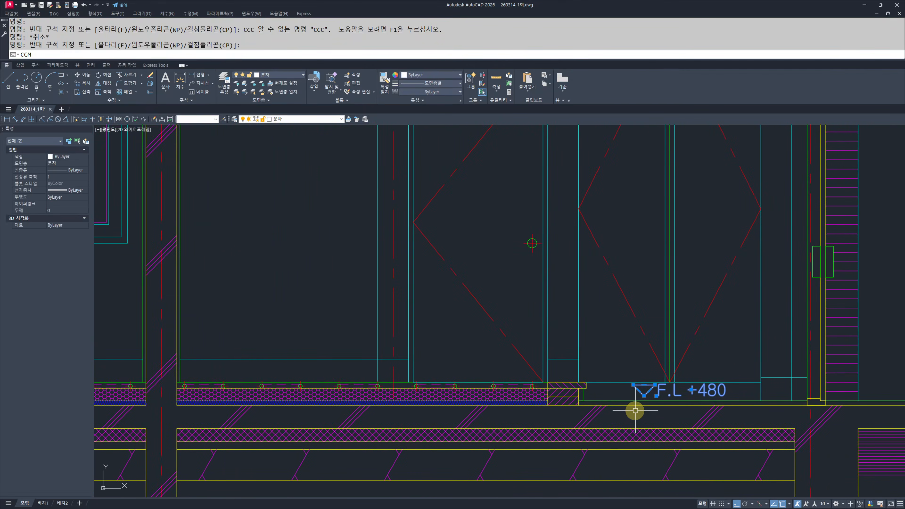
{"action": "key", "text": "Return"}
{"action": "scroll", "coordinate": [619, 401], "scroll_direction": "up", "scroll_amount": 3}
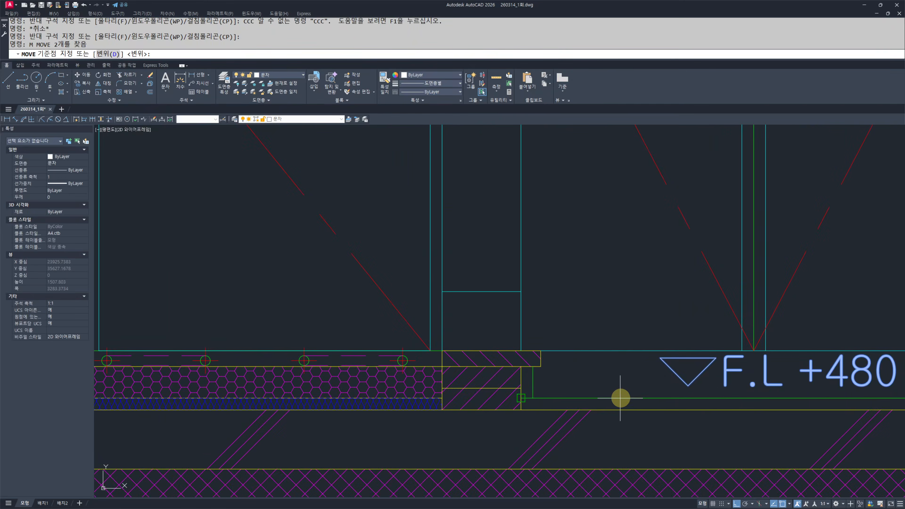
{"action": "key", "text": "Escape"}
{"action": "key", "text": "Escape"}
- Copy the triangle and "F.L +480" text from the recessed floor up to the raised floor of the middle room, beside the interior wall
{"action": "middle_click_drag", "start_coordinate": [848, 375], "coordinate": [710, 371]}
{"action": "scroll", "coordinate": [711, 370], "scroll_direction": "up", "scroll_amount": 2}
{"action": "left_click", "coordinate": [827, 368]}
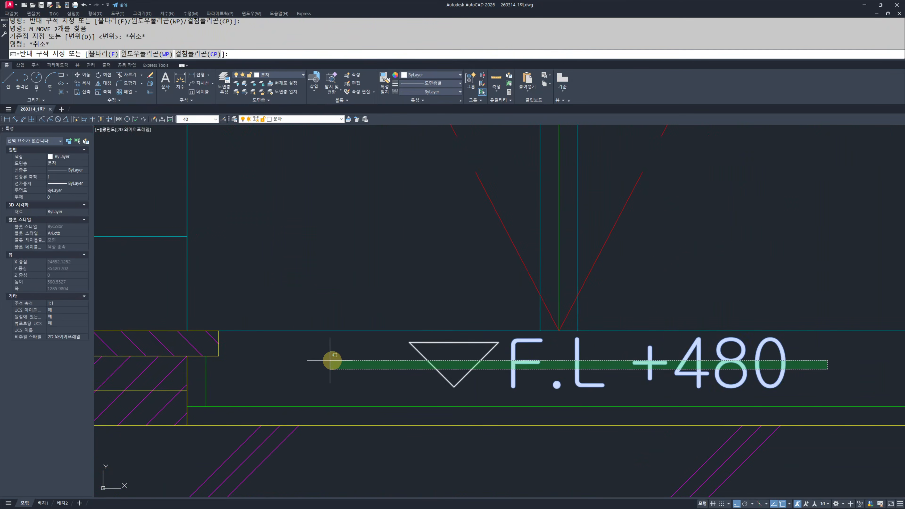
{"action": "left_click", "coordinate": [320, 361]}
{"action": "type", "text": "c"}
{"action": "key", "text": "Return"}
{"action": "left_click", "coordinate": [626, 366]}
{"action": "scroll", "coordinate": [541, 378], "scroll_direction": "down", "scroll_amount": 5}
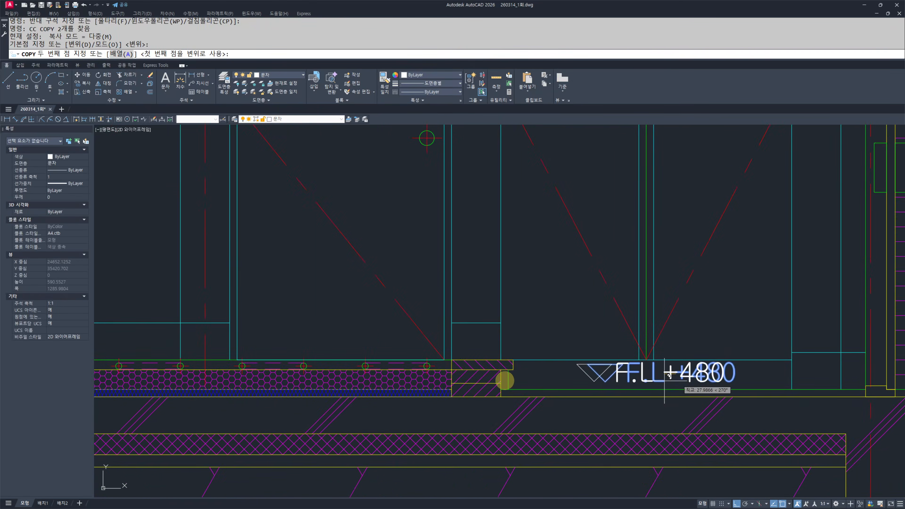
{"action": "key", "text": "F8"}
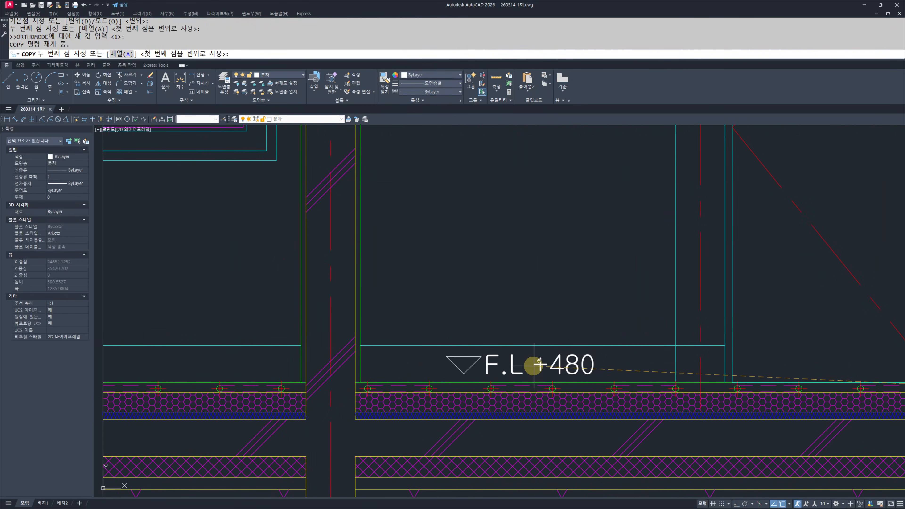
{"action": "left_click", "coordinate": [539, 370], "text": "shift"}
{"action": "key", "text": "Escape"}
{"action": "key", "text": "Escape"}
- Move the copied triangle and text horizontally along the middle room's raised floor, farther from the interior wall
{"action": "scroll", "coordinate": [531, 369], "scroll_direction": "up", "scroll_amount": 2}
{"action": "left_click", "coordinate": [693, 356]}
{"action": "left_click", "coordinate": [348, 359]}
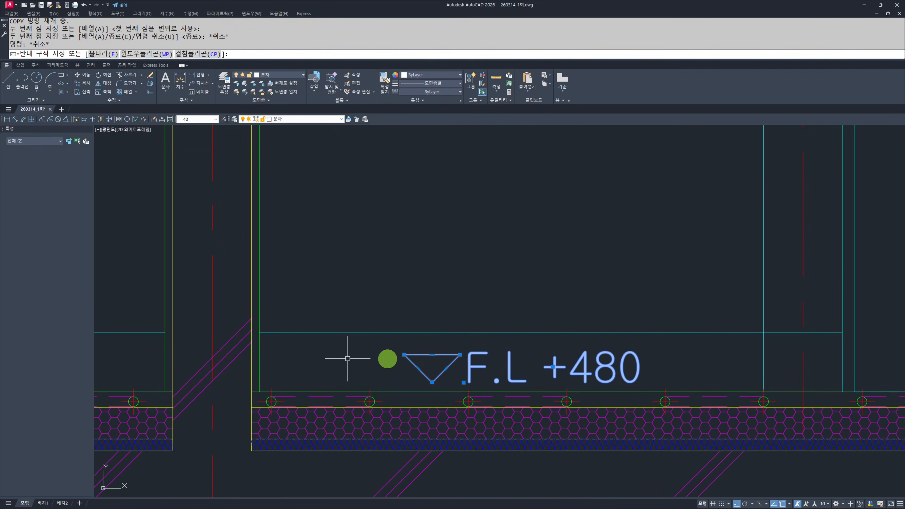
{"action": "middle_click_drag", "start_coordinate": [463, 319], "coordinate": [449, 325]}
{"action": "type", "text": "M"}
{"action": "key", "text": "Return"}
{"action": "left_click", "coordinate": [445, 277]}
{"action": "left_click", "coordinate": [518, 277]}
{"action": "key", "text": "Escape"}
{"action": "key", "text": "Escape"}
- Copy the middle room's triangle and level text horizontally to the floor of the room on the other side of the interior wall
{"action": "left_click", "coordinate": [569, 349]}
{"action": "left_click", "coordinate": [456, 374]}
{"action": "type", "text": "CC"}
{"action": "key", "text": "Return"}
{"action": "left_click", "coordinate": [570, 312]}
{"action": "scroll", "coordinate": [411, 323], "scroll_direction": "down", "scroll_amount": 2}
{"action": "middle_click_drag", "start_coordinate": [224, 317], "coordinate": [490, 368]}
{"action": "scroll", "coordinate": [535, 299], "scroll_direction": "up", "scroll_amount": 2}
{"action": "left_click", "coordinate": [601, 294]}
{"action": "key", "text": "Escape"}
{"action": "key", "text": "Escape"}
{"action": "scroll", "coordinate": [501, 298], "scroll_direction": "down", "scroll_amount": 1}
{"action": "scroll", "coordinate": [559, 344], "scroll_direction": "down", "scroll_amount": 4}
{"action": "scroll", "coordinate": [516, 373], "scroll_direction": "up", "scroll_amount": 3}
{"action": "middle_click_drag", "start_coordinate": [622, 360], "coordinate": [541, 371]}
{"action": "scroll", "coordinate": [559, 355], "scroll_direction": "up", "scroll_amount": 2}
{"action": "left_click", "coordinate": [618, 356]}
{"action": "left_click", "coordinate": [538, 383]}
{"action": "key", "text": "Escape"}
{"action": "key", "text": "Escape"}
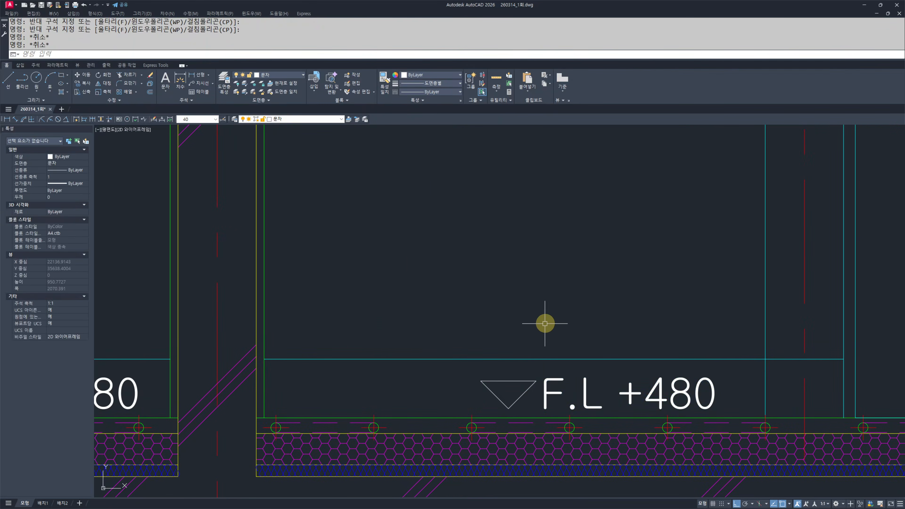
- Change the level text on the middle room's raised floor to "F.L +600"
{"action": "scroll", "coordinate": [590, 331], "scroll_direction": "down", "scroll_amount": 2}
{"action": "scroll", "coordinate": [602, 353], "scroll_direction": "up", "scroll_amount": 2}
{"action": "double_click", "coordinate": [657, 379]}
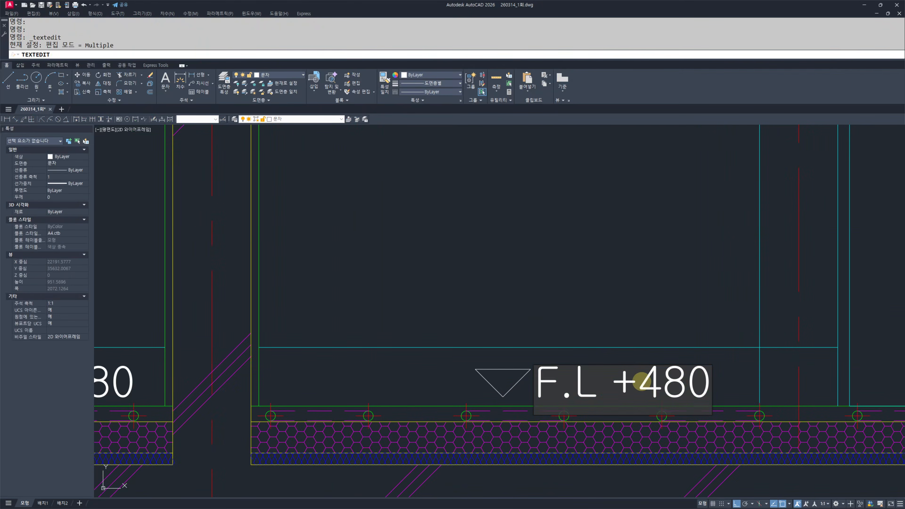
{"action": "left_click_drag", "start_coordinate": [641, 380], "coordinate": [737, 382]}
{"action": "type", "text": "600"}
{"action": "key", "text": "Return"}
{"action": "key", "text": "Escape"}
{"action": "key", "text": "Escape"}
- Change the level text in the room beyond the interior wall to "F.L +600"
{"action": "scroll", "coordinate": [624, 381], "scroll_direction": "down", "scroll_amount": 2}
{"action": "middle_click_drag", "start_coordinate": [410, 388], "coordinate": [582, 391]}
{"action": "scroll", "coordinate": [414, 405], "scroll_direction": "up", "scroll_amount": 2}
{"action": "left_click", "coordinate": [491, 368]}
{"action": "double_click", "coordinate": [490, 368]}
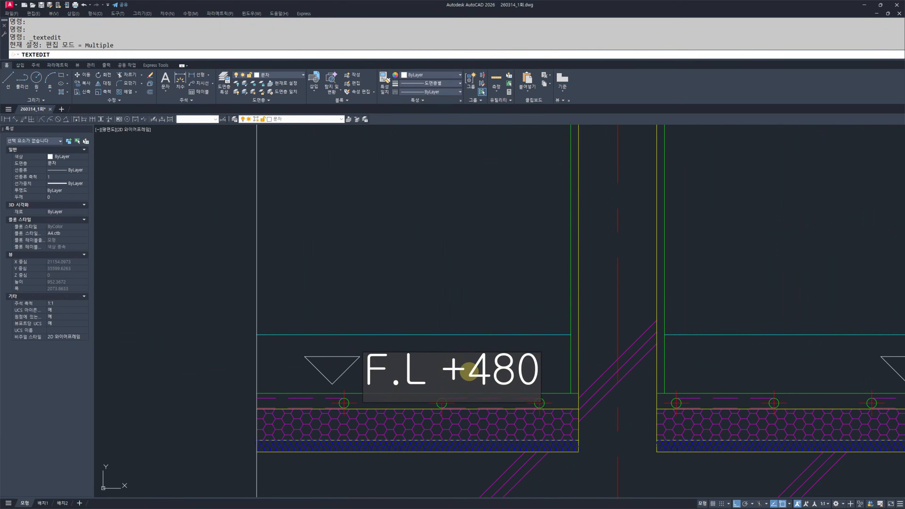
{"action": "type", "text": "600"}
{"action": "key", "text": "Return"}
{"action": "key", "text": "Escape"}
{"action": "key", "text": "Escape"}
{"action": "scroll", "coordinate": [559, 372], "scroll_direction": "down", "scroll_amount": 2}
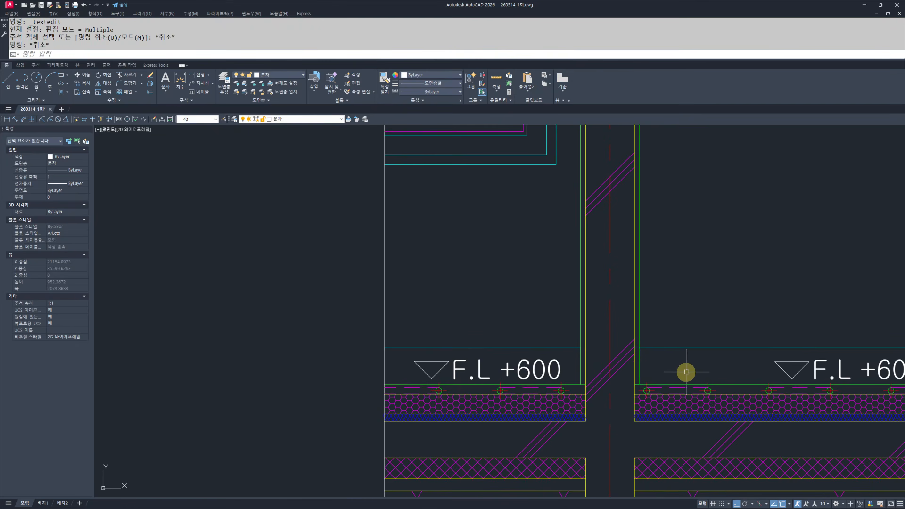
- Review the floor level marks along the section's indoor floors and the surrounding rooms
{"action": "middle_click_drag", "start_coordinate": [687, 372], "coordinate": [427, 373]}
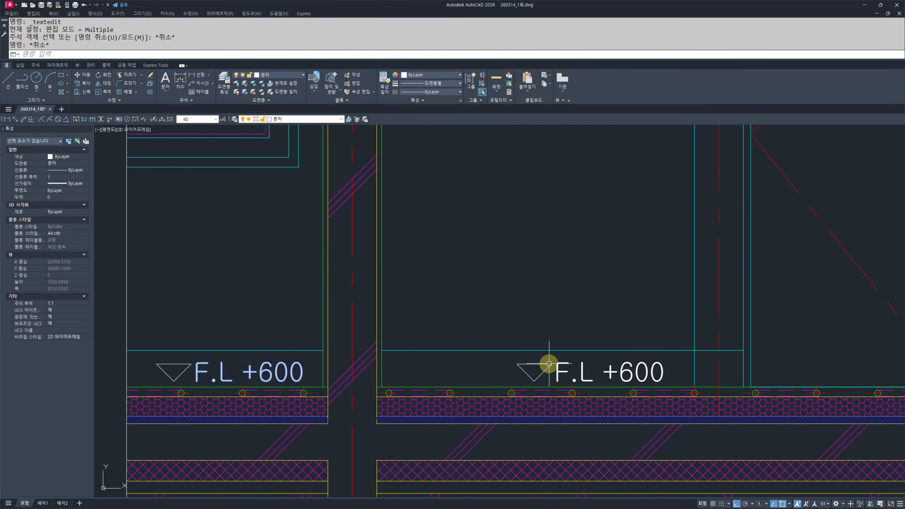
{"action": "scroll", "coordinate": [534, 370], "scroll_direction": "down", "scroll_amount": 3}
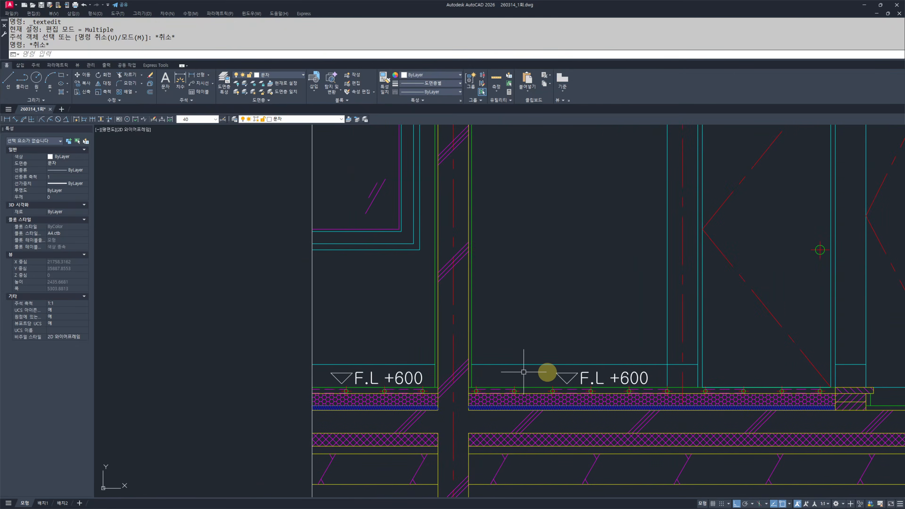
{"action": "key", "text": "Escape"}
{"action": "key", "text": "Escape"}
{"action": "middle_click_drag", "start_coordinate": [599, 369], "coordinate": [570, 370]}
{"action": "scroll", "coordinate": [515, 349], "scroll_direction": "up", "scroll_amount": 2}
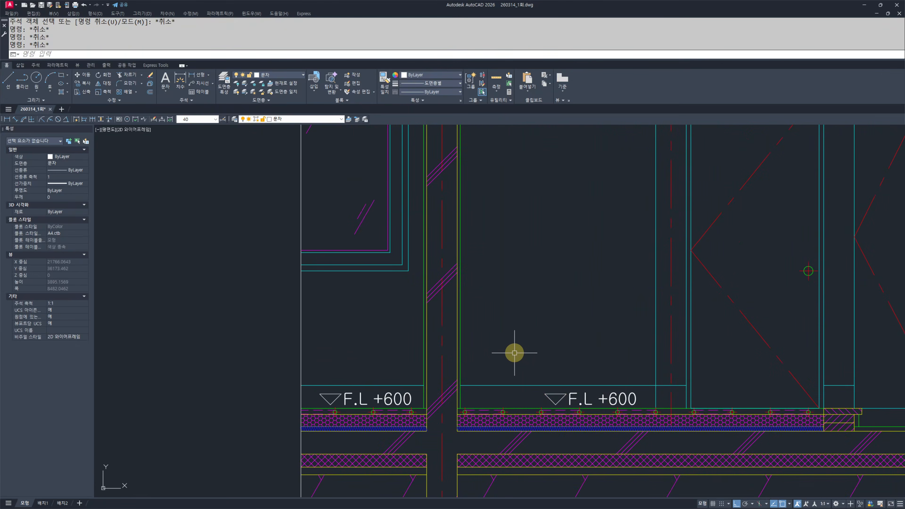
{"action": "middle_click_drag", "start_coordinate": [513, 359], "coordinate": [499, 366]}
{"action": "key", "text": "Escape"}
{"action": "key", "text": "Escape"}
{"action": "scroll", "coordinate": [536, 392], "scroll_direction": "down", "scroll_amount": 2}
{"action": "middle_click_drag", "start_coordinate": [531, 392], "coordinate": [418, 369]}
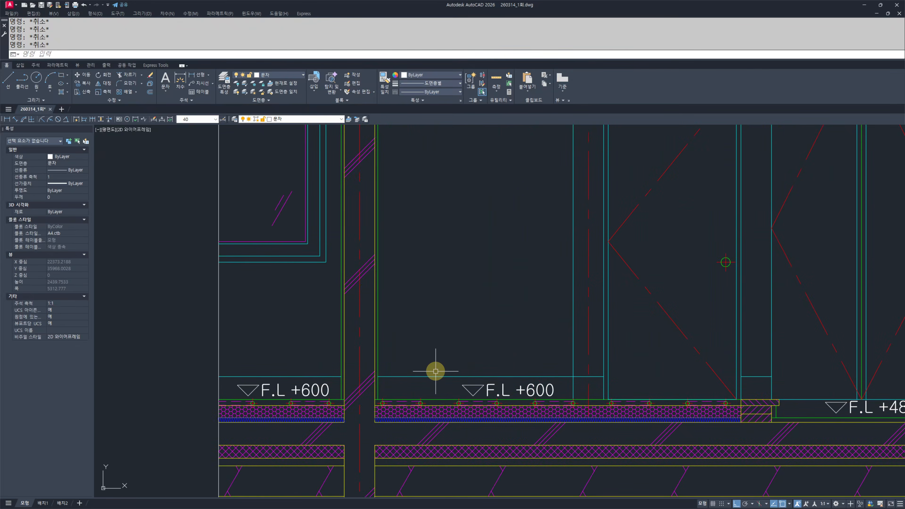
{"action": "scroll", "coordinate": [474, 378], "scroll_direction": "down", "scroll_amount": 2}
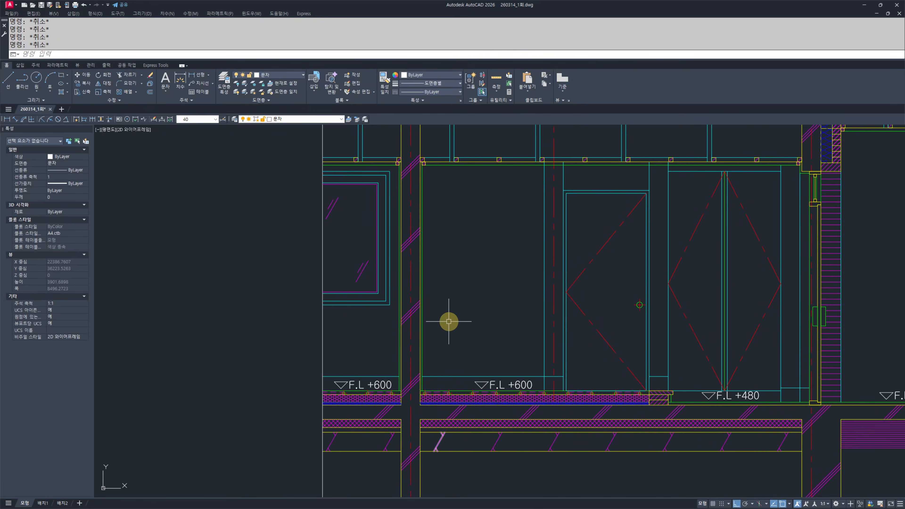
{"action": "key", "text": "space"}
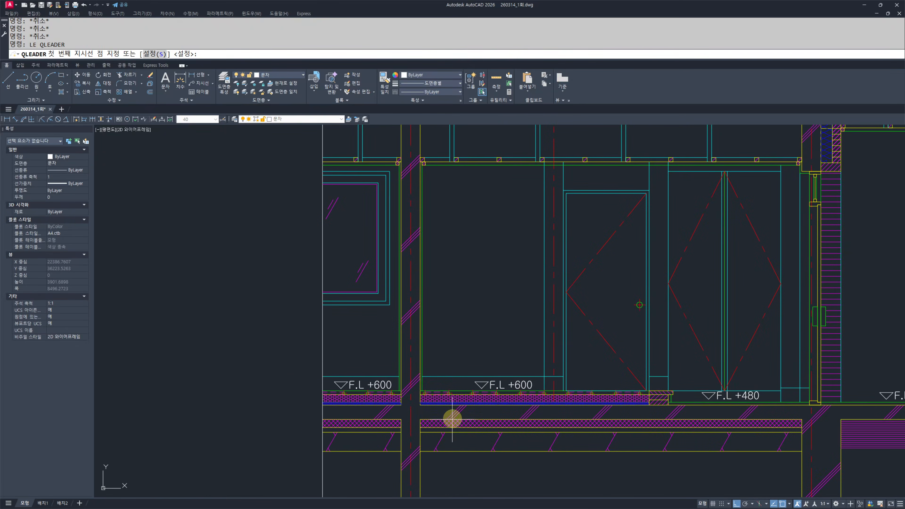
{"action": "scroll", "coordinate": [458, 382], "scroll_direction": "up", "scroll_amount": 5}
{"action": "left_click", "coordinate": [551, 408]}
{"action": "scroll", "coordinate": [552, 406], "scroll_direction": "down", "scroll_amount": 2}
{"action": "middle_click_drag", "start_coordinate": [557, 394], "coordinate": [495, 439]}
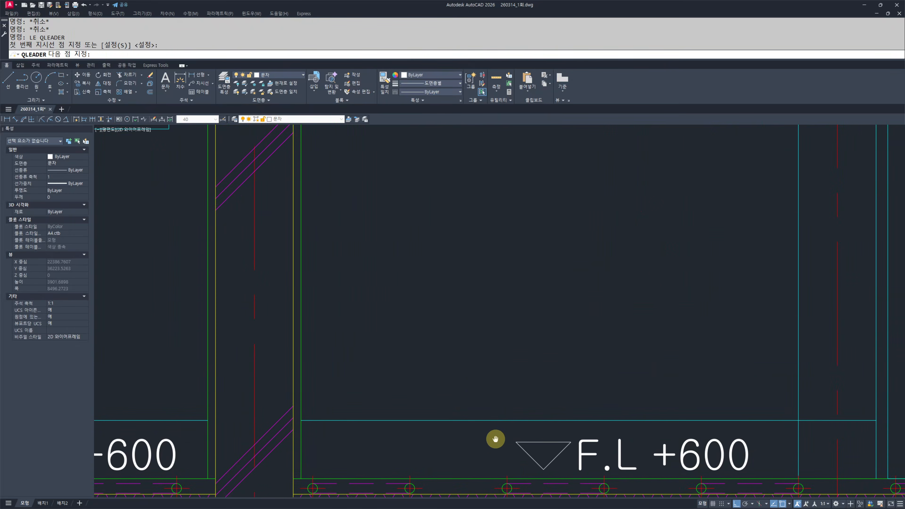
{"action": "left_click", "coordinate": [500, 378]}
{"action": "key", "text": "Escape"}
{"action": "key", "text": "Escape"}
{"action": "left_click", "coordinate": [502, 377]}
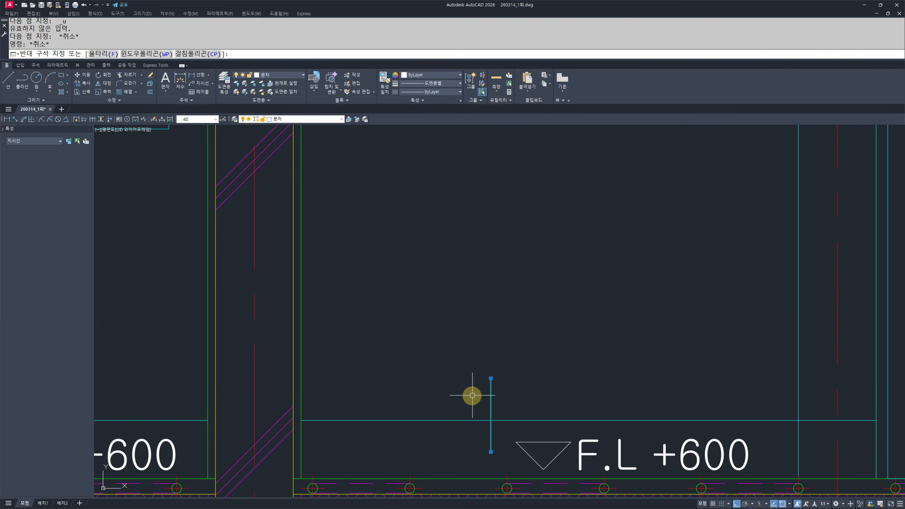
{"action": "left_click", "coordinate": [471, 391]}
{"action": "type", "text": "e"}
{"action": "key", "text": "Return"}
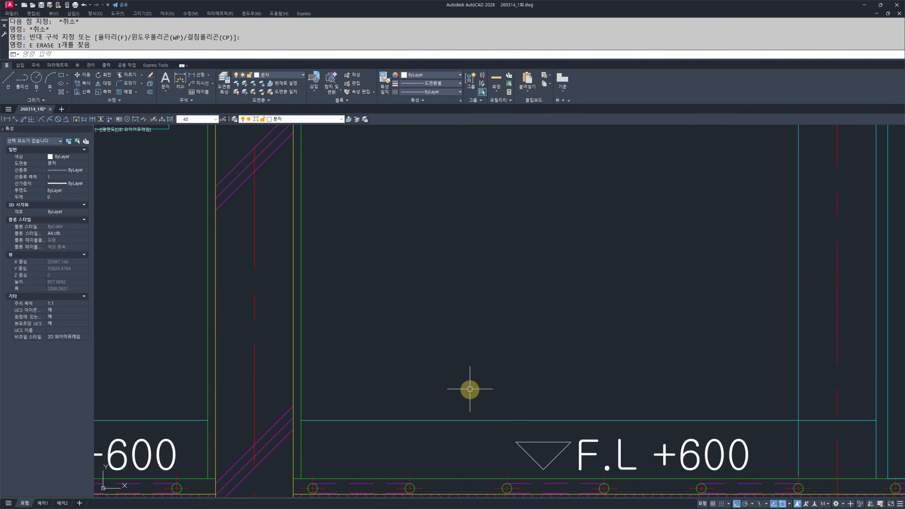
- Draw a quick leader from the skirting board beside the middle room's level mark, rising about 205 with a 50 horizontal landing
{"action": "type", "text": "LE"}
{"action": "key", "text": "Return"}
{"action": "left_click", "coordinate": [481, 455]}
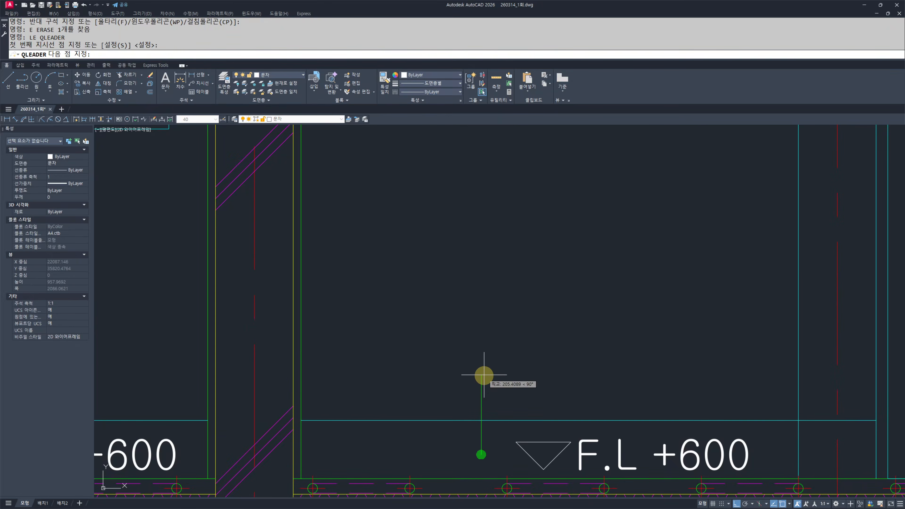
{"action": "left_click", "coordinate": [481, 374]}
{"action": "type", "text": "50"}
{"action": "key", "text": "Return"}
{"action": "key", "text": "Return"}
{"action": "key", "text": "Return"}
- Enter "걸레받이 H:150" as the annotation text of the skirting board leader
{"action": "type", "text": "RJFF"}
{"action": "key", "text": "BackSpace"}
{"action": "key", "text": "BackSpace"}
{"action": "key", "text": "BackSpace"}
{"action": "key", "text": "BackSpace"}
{"action": "key", "text": "Hangul"}
{"action": "type", "text": "걸레받이"}
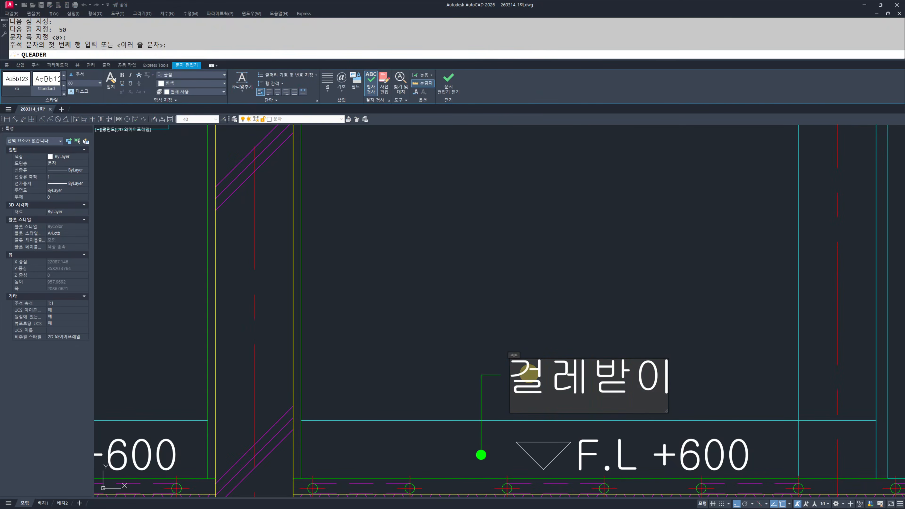
{"action": "key", "text": "Hangul"}
{"action": "type", "text": "H:150"}
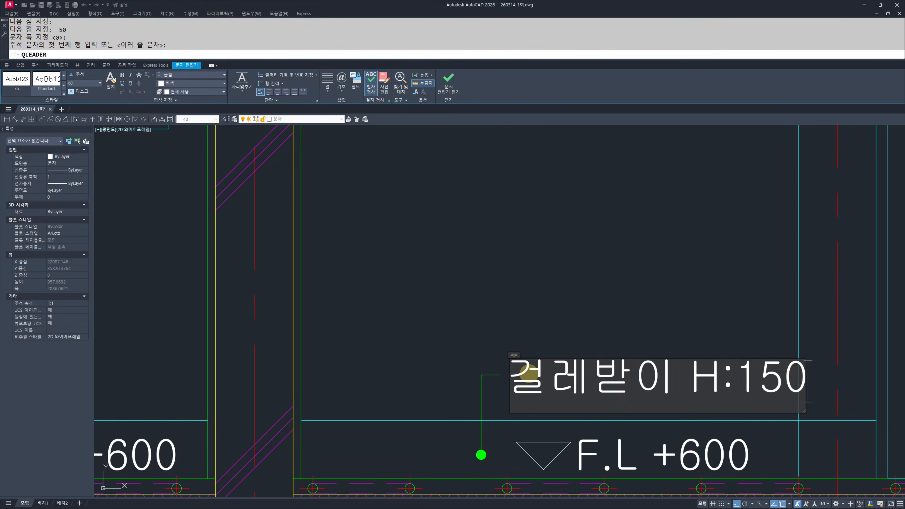
{"action": "key", "text": "Escape"}
{"action": "key", "text": "Escape"}
{"action": "key", "text": "Escape"}
- Move the skirting board leader and its "걸레받이 H:150" text together slightly toward the interior wall
{"action": "left_click", "coordinate": [608, 313]}
{"action": "left_click", "coordinate": [527, 353]}
{"action": "middle_click_drag", "start_coordinate": [527, 352], "coordinate": [504, 353]}
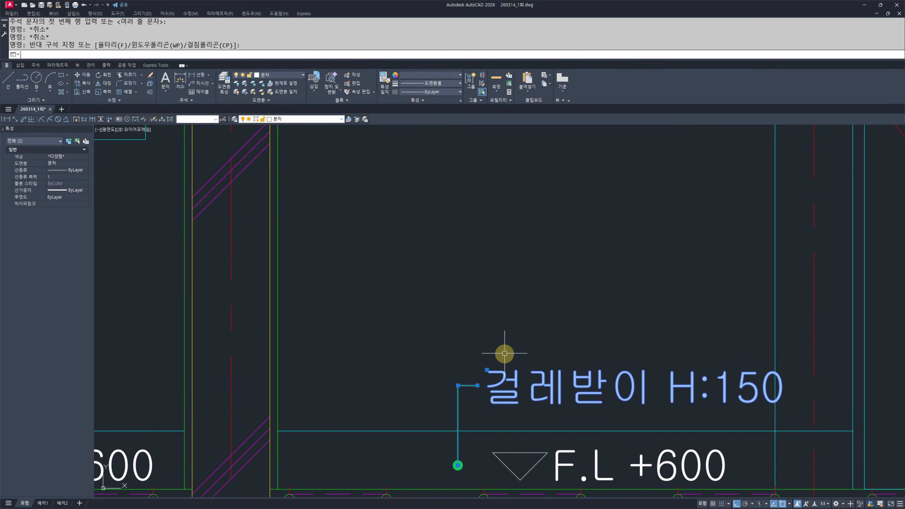
{"action": "type", "text": "m"}
{"action": "key", "text": "Return"}
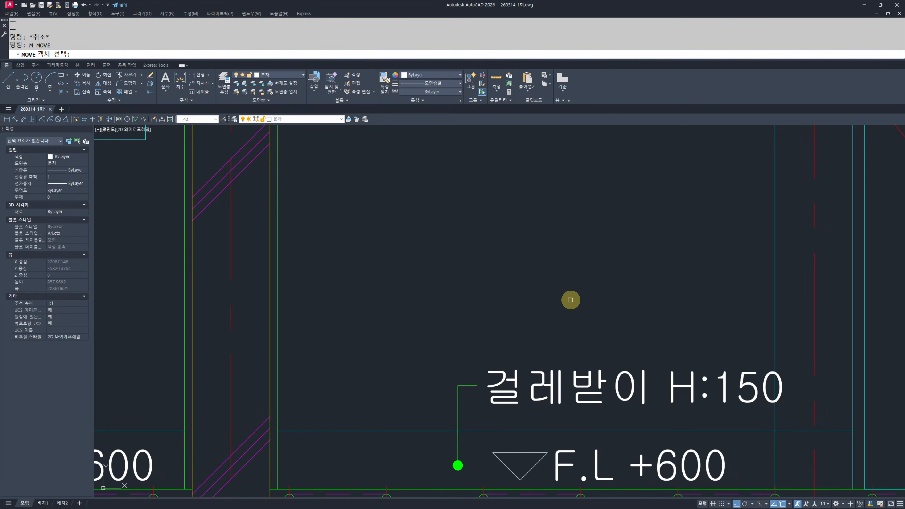
{"action": "key", "text": "space"}
{"action": "left_click", "coordinate": [588, 297]}
{"action": "left_click", "coordinate": [571, 299]}
{"action": "key", "text": "Escape"}
{"action": "key", "text": "Escape"}
- Draw a vertical line in the middle room from above the floor down through the floor layers to below the slab
{"action": "scroll", "coordinate": [510, 337], "scroll_direction": "down", "scroll_amount": 6}
{"action": "middle_click_drag", "start_coordinate": [487, 347], "coordinate": [509, 366]}
{"action": "scroll", "coordinate": [515, 353], "scroll_direction": "up", "scroll_amount": 4}
{"action": "key", "text": "Escape"}
{"action": "key", "text": "Escape"}
{"action": "scroll", "coordinate": [620, 393], "scroll_direction": "down", "scroll_amount": 4}
{"action": "middle_click_drag", "start_coordinate": [622, 379], "coordinate": [400, 346]}
{"action": "mouse_move", "coordinate": [352, 376]}
{"action": "middle_mouse_down"}
{"action": "mouse_move", "coordinate": [461, 376]}
{"action": "mouse_move", "coordinate": [526, 393]}
{"action": "middle_mouse_up"}
{"action": "type", "text": "L"}
{"action": "key", "text": "Return"}
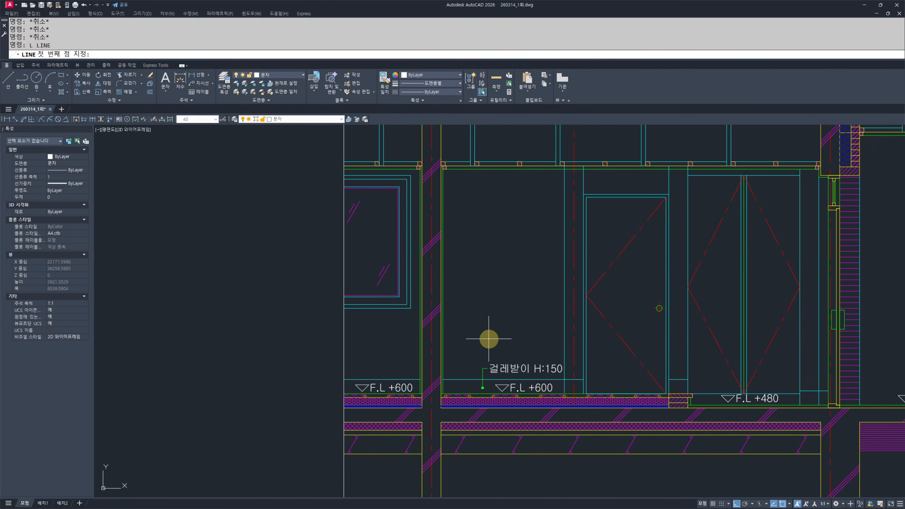
{"action": "left_click", "coordinate": [468, 290]}
{"action": "middle_click_drag", "start_coordinate": [462, 313], "coordinate": [477, 217]}
{"action": "left_click", "coordinate": [483, 415]}
{"action": "key", "text": "Escape"}
{"action": "key", "text": "Escape"}
- Draw a 50 long horizontal line from the upper end of the vertical line, pointing away from the interior wall
{"action": "middle_click_drag", "start_coordinate": [493, 352], "coordinate": [494, 458]}
{"action": "scroll", "coordinate": [498, 318], "scroll_direction": "up", "scroll_amount": 4}
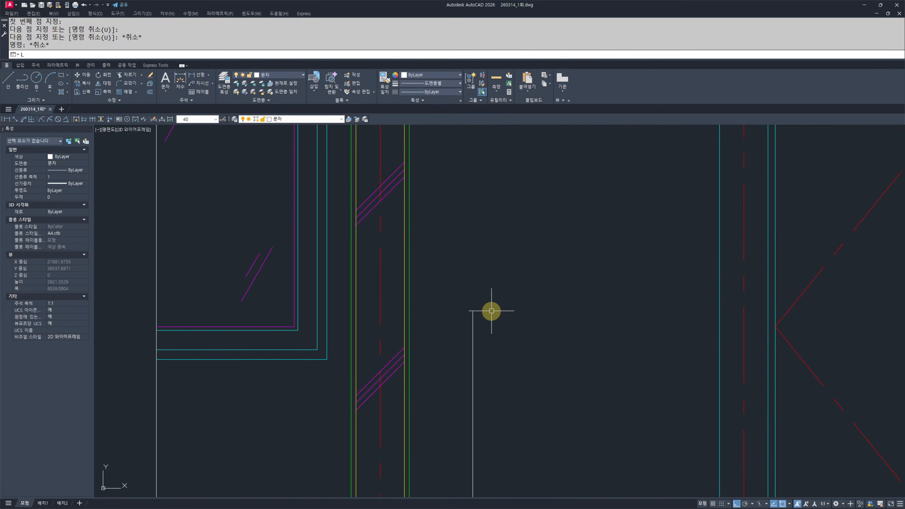
{"action": "type", "text": "l"}
{"action": "key", "text": "Return"}
{"action": "left_click", "coordinate": [472, 312]}
{"action": "type", "text": "50"}
{"action": "key", "text": "Return"}
{"action": "key", "text": "Escape"}
{"action": "key", "text": "Escape"}
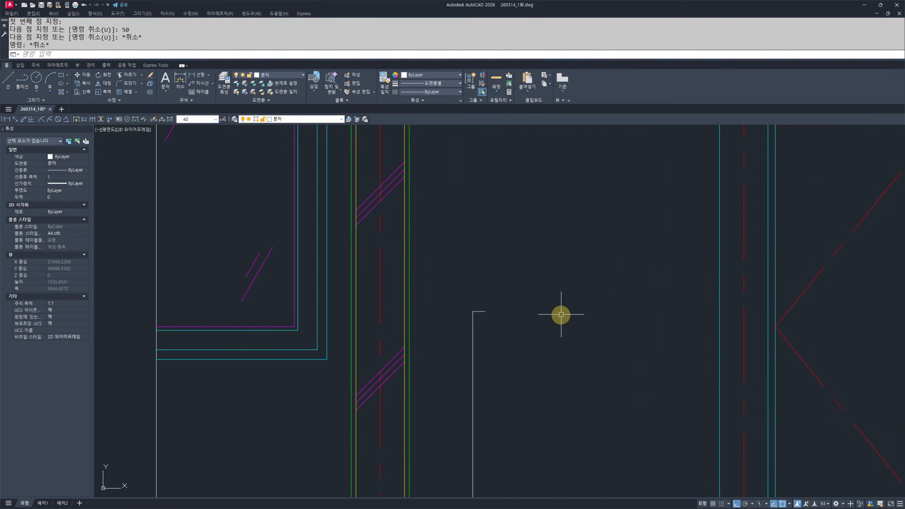
- Put the vertical leader line and its 50 long horizontal line in the middle room on the 마감선 layer
{"action": "scroll", "coordinate": [570, 344], "scroll_direction": "down", "scroll_amount": 3}
{"action": "type", "text": "mm"}
{"action": "key", "text": "Return"}
{"action": "key", "text": "Escape"}
{"action": "key", "text": "Escape"}
{"action": "left_click", "coordinate": [522, 346]}
{"action": "left_click", "coordinate": [500, 288]}
{"action": "left_click", "coordinate": [307, 119]}
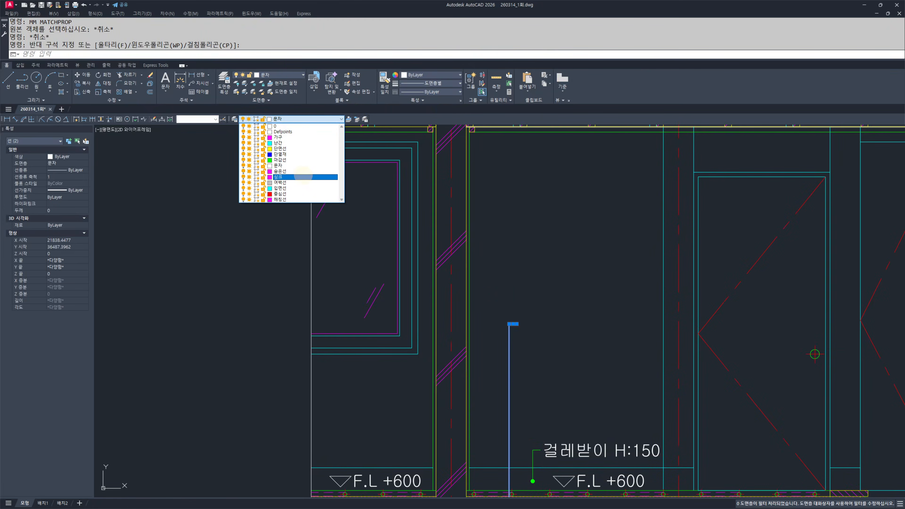
{"action": "left_click", "coordinate": [305, 160]}
{"action": "key", "text": "Escape"}
{"action": "key", "text": "Escape"}
{"action": "mouse_move", "coordinate": [536, 354]}
{"action": "middle_mouse_down"}
{"action": "mouse_move", "coordinate": [515, 339]}
{"action": "mouse_move", "coordinate": [503, 287]}
{"action": "mouse_move", "coordinate": [516, 289]}
{"action": "middle_mouse_up"}
{"action": "left_click", "coordinate": [494, 278]}
{"action": "left_click", "coordinate": [447, 229]}
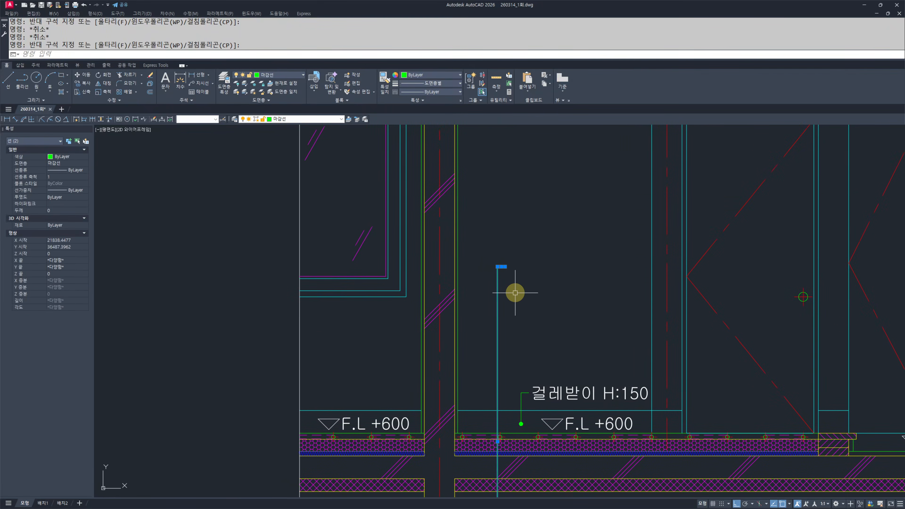
{"action": "key", "text": "Escape"}
{"action": "key", "text": "Escape"}
- Start a middle-left justified single-line text at the free end of the horizontal leader line, height 80, rotation 0
{"action": "scroll", "coordinate": [517, 289], "scroll_direction": "up", "scroll_amount": 3}
{"action": "type", "text": "dt"}
{"action": "key", "text": "Return"}
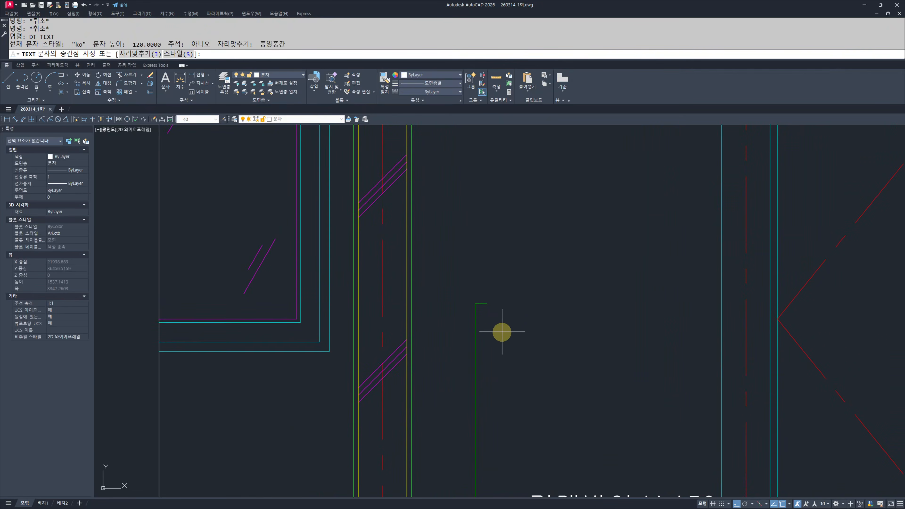
{"action": "scroll", "coordinate": [522, 306], "scroll_direction": "up", "scroll_amount": 2}
{"action": "type", "text": "j"}
{"action": "key", "text": "Return"}
{"action": "type", "text": "ML"}
{"action": "key", "text": "Return"}
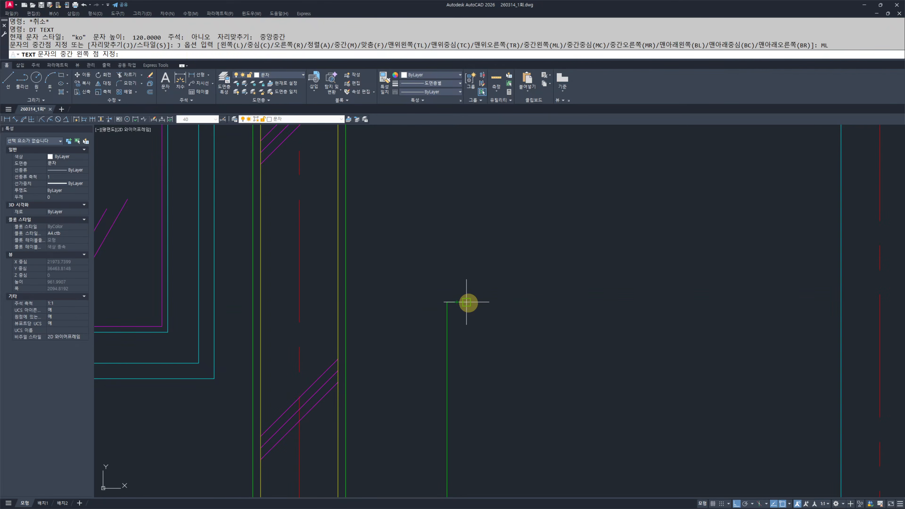
{"action": "left_click", "coordinate": [466, 303]}
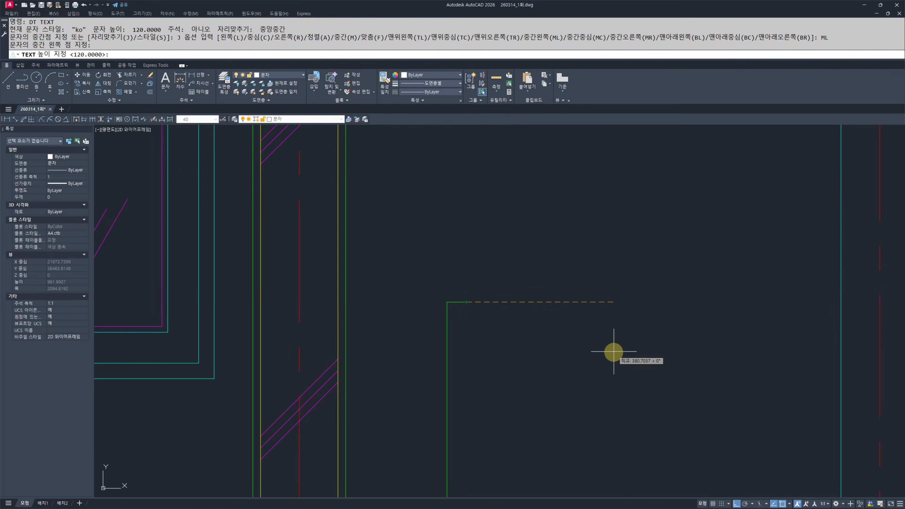
{"action": "key", "text": "Return"}
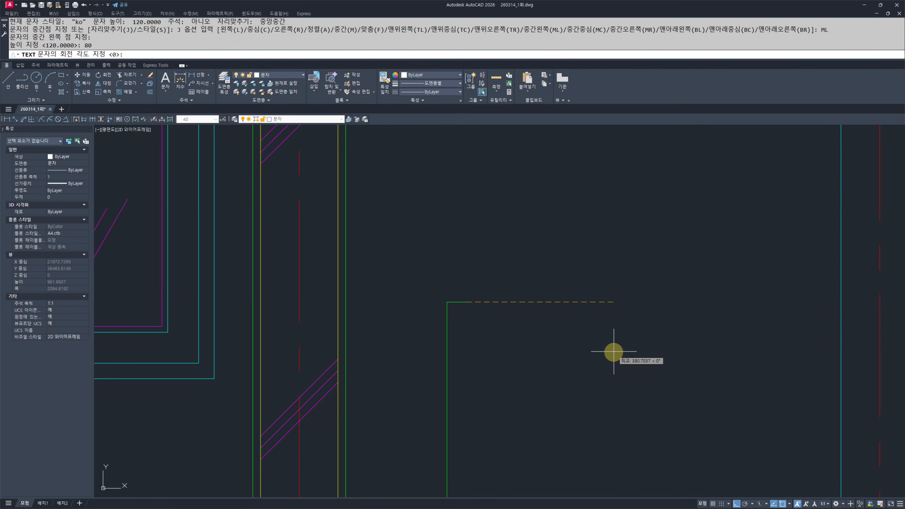
{"action": "key", "text": "Return"}
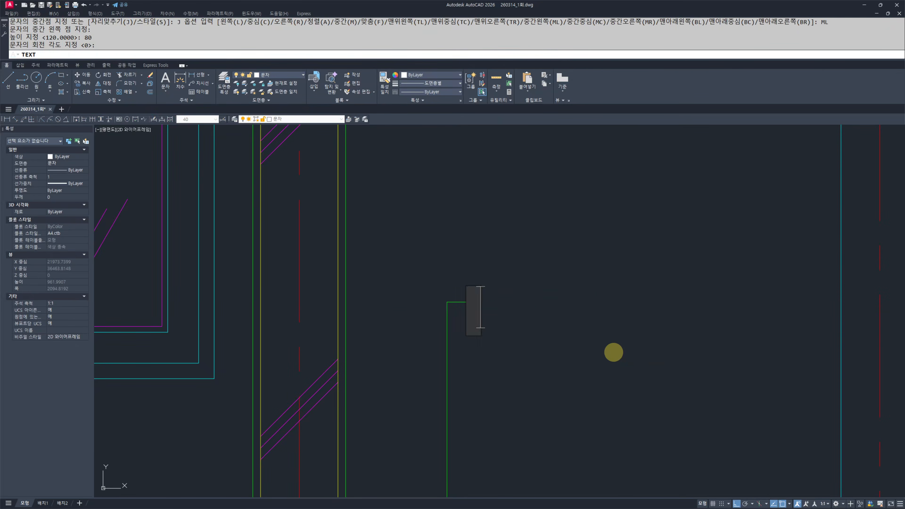
- Enter "고급 강마루 마감" as the annotation text of the floor layer leader
{"action": "type", "text": "RH"}
{"action": "key", "text": "BackSpace"}
{"action": "key", "text": "BackSpace"}
{"action": "type", "text": "고급"}
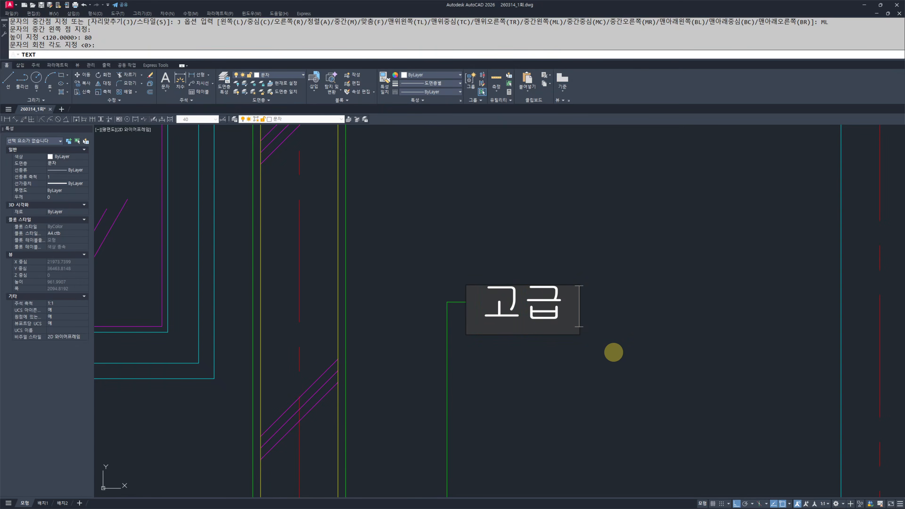
{"action": "type", "text": " 강마루 마감"}
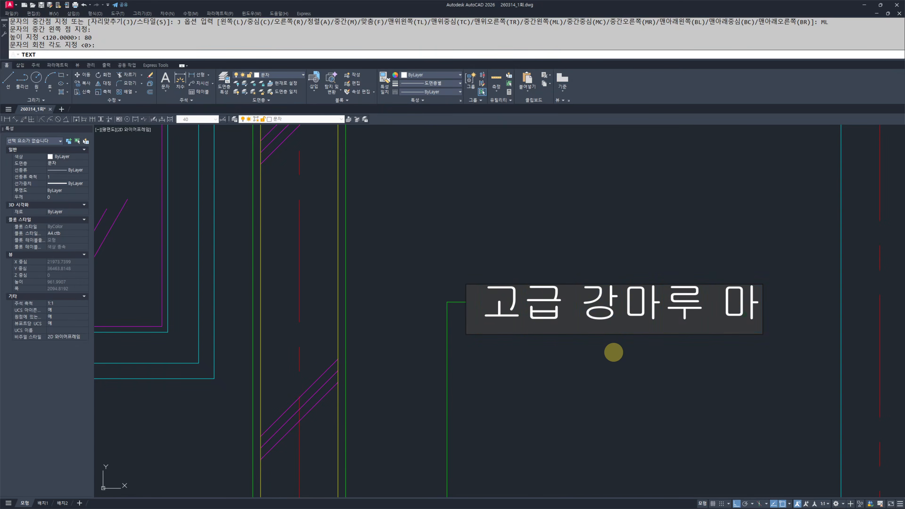
{"action": "key", "text": "Return"}
{"action": "key", "text": "Return"}
{"action": "key", "text": "Escape"}
{"action": "key", "text": "Escape"}
{"action": "key", "text": "Escape"}
{"action": "key", "text": "Escape"}
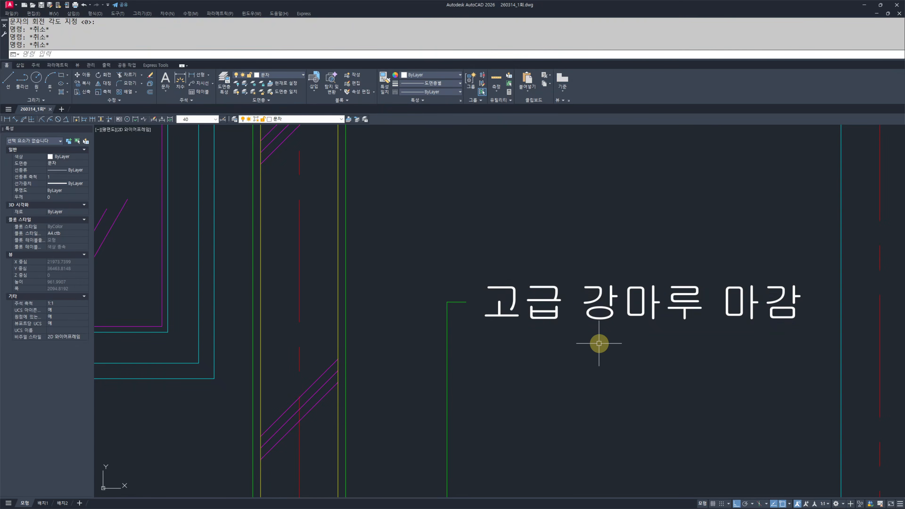
- Explode the floor layer leader so its short horizontal line is separate from the vertical line
{"action": "left_click", "coordinate": [535, 229]}
{"action": "scroll", "coordinate": [521, 265], "scroll_direction": "down", "scroll_amount": 4}
{"action": "key", "text": "Escape"}
{"action": "key", "text": "Escape"}
{"action": "left_click", "coordinate": [611, 281]}
{"action": "left_click", "coordinate": [564, 326]}
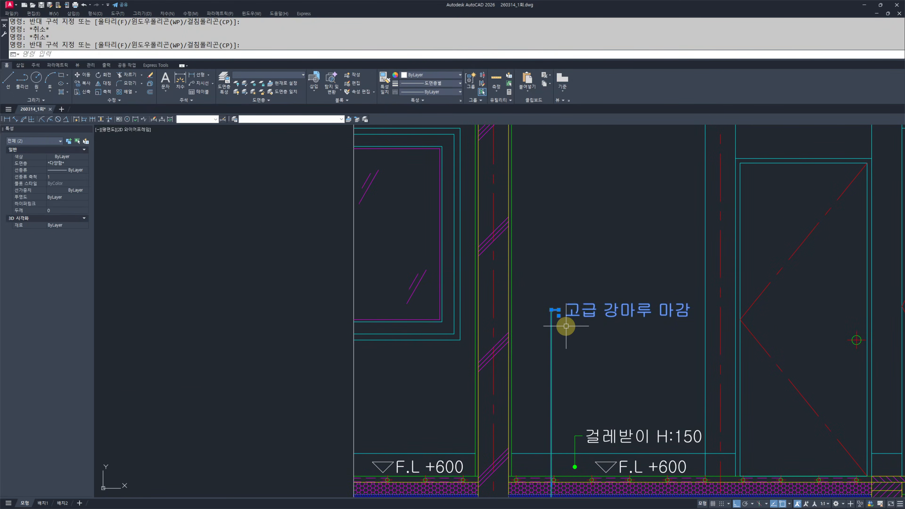
{"action": "scroll", "coordinate": [565, 315], "scroll_direction": "up", "scroll_amount": 4}
{"action": "key", "text": "Escape"}
{"action": "key", "text": "Escape"}
{"action": "left_click", "coordinate": [547, 287]}
{"action": "left_click", "coordinate": [507, 326]}
{"action": "type", "text": "x"}
{"action": "key", "text": "space"}
{"action": "key", "text": "Escape"}
{"action": "key", "text": "Escape"}
- Copy the short horizontal leader line with its "고급 강마루 마감" text downward as an array of 5 items spaced 120 apart
{"action": "left_click", "coordinate": [630, 235]}
{"action": "left_click", "coordinate": [528, 335]}
{"action": "scroll", "coordinate": [497, 338], "scroll_direction": "down", "scroll_amount": 2}
{"action": "scroll", "coordinate": [533, 319], "scroll_direction": "up", "scroll_amount": 4}
{"action": "key", "text": "Escape"}
{"action": "key", "text": "Escape"}
{"action": "left_click", "coordinate": [624, 230]}
{"action": "left_click", "coordinate": [509, 352]}
{"action": "scroll", "coordinate": [570, 308], "scroll_direction": "down", "scroll_amount": 4}
{"action": "type", "text": "cc"}
{"action": "key", "text": "space"}
{"action": "left_click", "coordinate": [552, 221]}
{"action": "type", "text": "a"}
{"action": "key", "text": "space"}
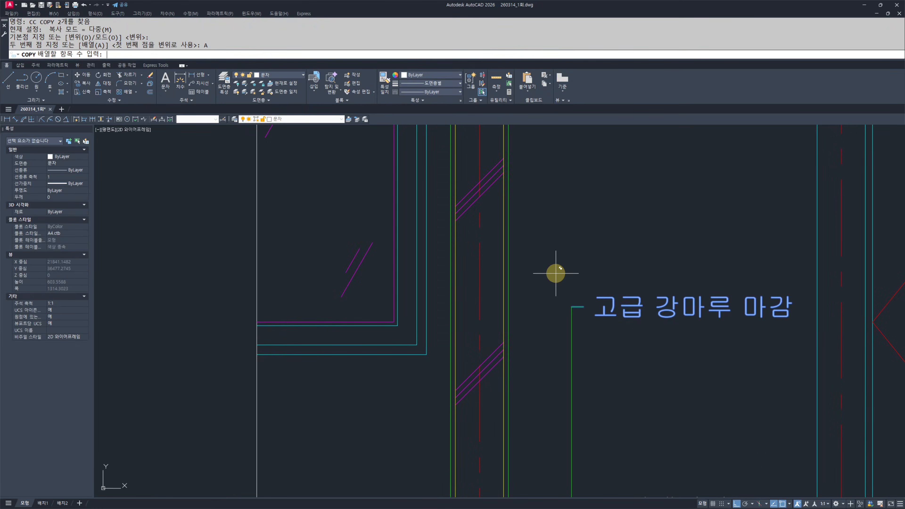
{"action": "type", "text": "5"}
{"action": "key", "text": "space"}
{"action": "type", "text": "120"}
{"action": "key", "text": "Return"}
{"action": "key", "text": "Escape"}
{"action": "key", "text": "Escape"}
{"action": "key", "text": "Escape"}
- Move the whole floor layer callout, leader lines and five texts, about 97 horizontally toward the interior wall
{"action": "middle_click_drag", "start_coordinate": [620, 367], "coordinate": [527, 329]}
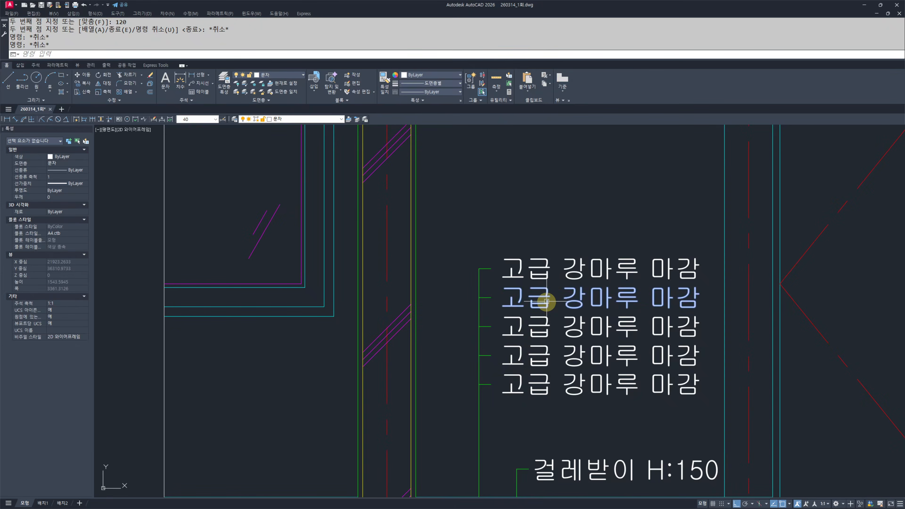
{"action": "middle_click_drag", "start_coordinate": [584, 371], "coordinate": [570, 372]}
{"action": "left_click", "coordinate": [560, 418]}
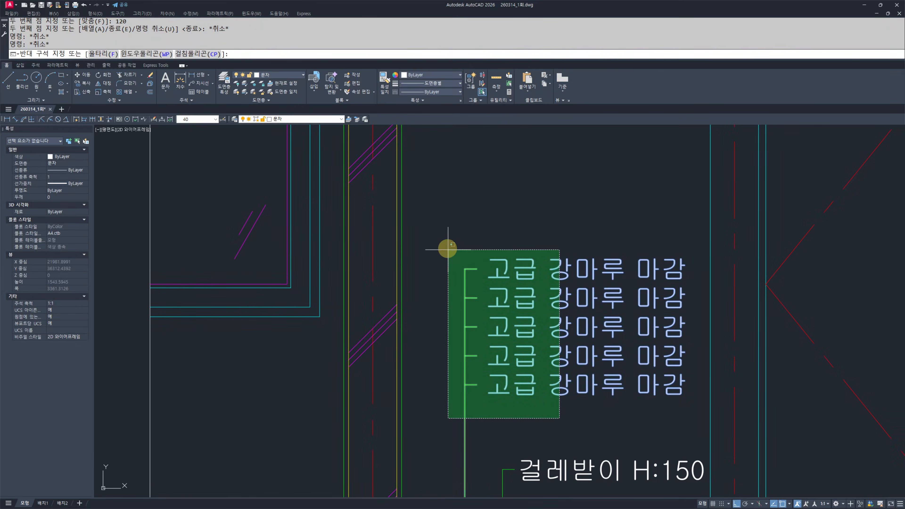
{"action": "left_click", "coordinate": [453, 265]}
{"action": "scroll", "coordinate": [510, 263], "scroll_direction": "down", "scroll_amount": 4}
{"action": "middle_click_drag", "start_coordinate": [509, 262], "coordinate": [504, 283]}
{"action": "type", "text": "m"}
{"action": "key", "text": "space"}
{"action": "left_click", "coordinate": [522, 242]}
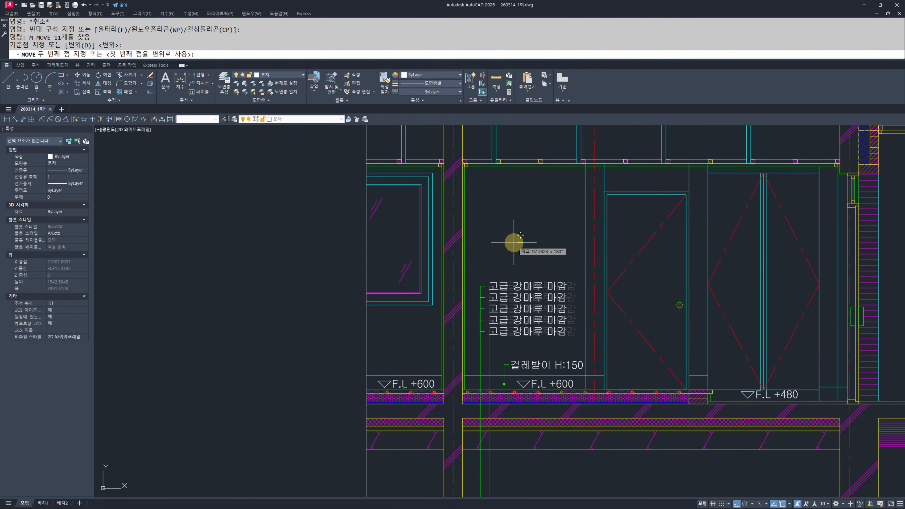
{"action": "key", "text": "Escape"}
{"action": "key", "text": "Escape"}
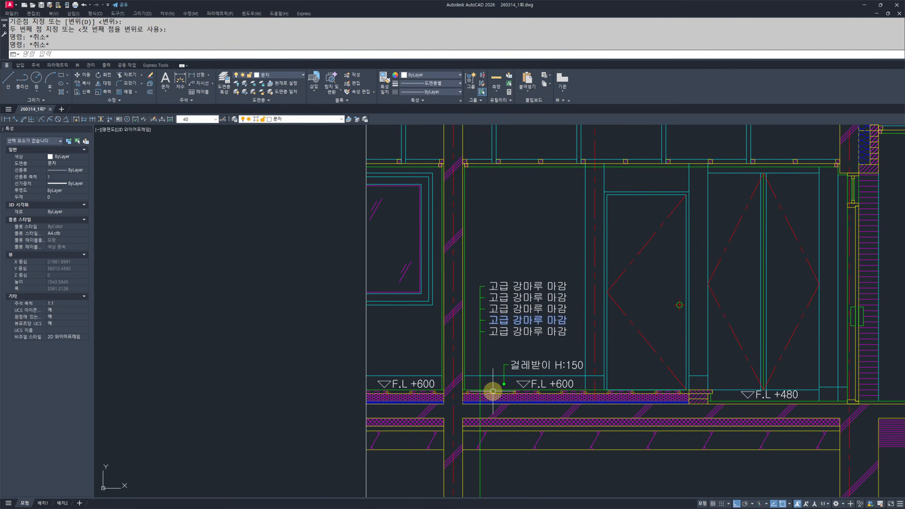
- Draw a filled donut with inner diameter 0 and outer diameter 20 on the vertical leader line at the floor layers
{"action": "type", "text": "do"}
{"action": "key", "text": "space"}
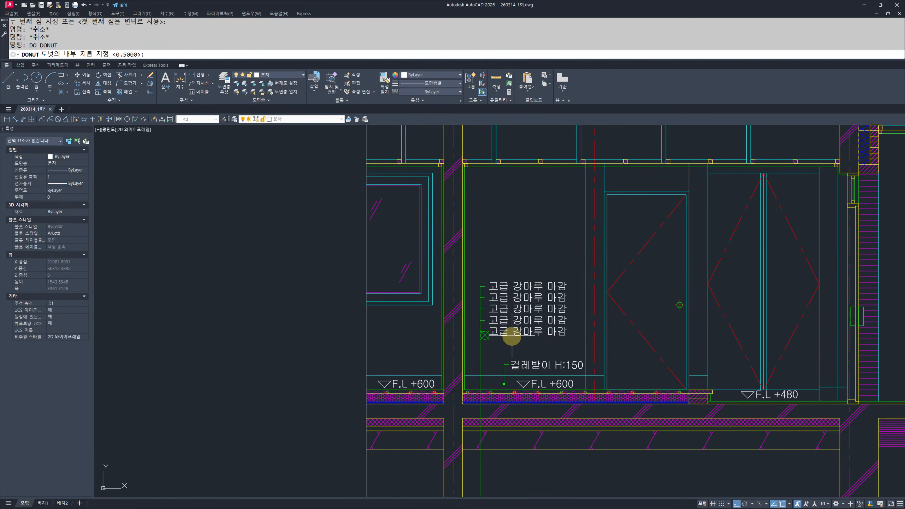
{"action": "type", "text": "0"}
{"action": "key", "text": "space"}
{"action": "type", "text": "20"}
{"action": "key", "text": "space"}
{"action": "scroll", "coordinate": [484, 399], "scroll_direction": "up", "scroll_amount": 10}
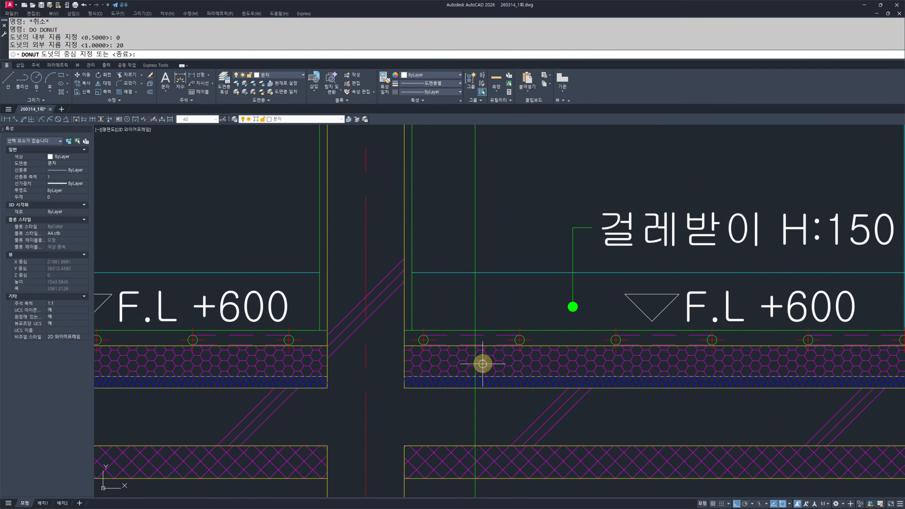
{"action": "key", "text": "Escape"}
{"action": "key", "text": "Escape"}
{"action": "middle_click_drag", "start_coordinate": [503, 287], "coordinate": [512, 304]}
- Match the new donut's properties to the green leader of the skirting board note
{"action": "type", "text": "mm"}
{"action": "key", "text": "space"}
{"action": "left_click", "coordinate": [480, 279]}
{"action": "left_click", "coordinate": [428, 272]}
{"action": "left_click", "coordinate": [524, 365]}
{"action": "key", "text": "Escape"}
{"action": "key", "text": "Escape"}
- Move the donut slightly downward along the vertical leader line into the top floor finish layer
{"action": "left_click", "coordinate": [481, 316]}
{"action": "type", "text": "m"}
{"action": "key", "text": "space"}
{"action": "left_click", "coordinate": [534, 183]}
{"action": "left_click", "coordinate": [536, 200]}
{"action": "key", "text": "Escape"}
- Copy the donut down the leader line to mark the pipe layer, hexagon-hatched layer, blue insulation layer and slab
{"action": "left_click", "coordinate": [401, 265]}
{"action": "left_click", "coordinate": [509, 372]}
{"action": "scroll", "coordinate": [428, 334], "scroll_direction": "down", "scroll_amount": 3}
{"action": "type", "text": "cc"}
{"action": "key", "text": "space"}
{"action": "left_click", "coordinate": [494, 152]}
{"action": "left_click", "coordinate": [494, 156]}
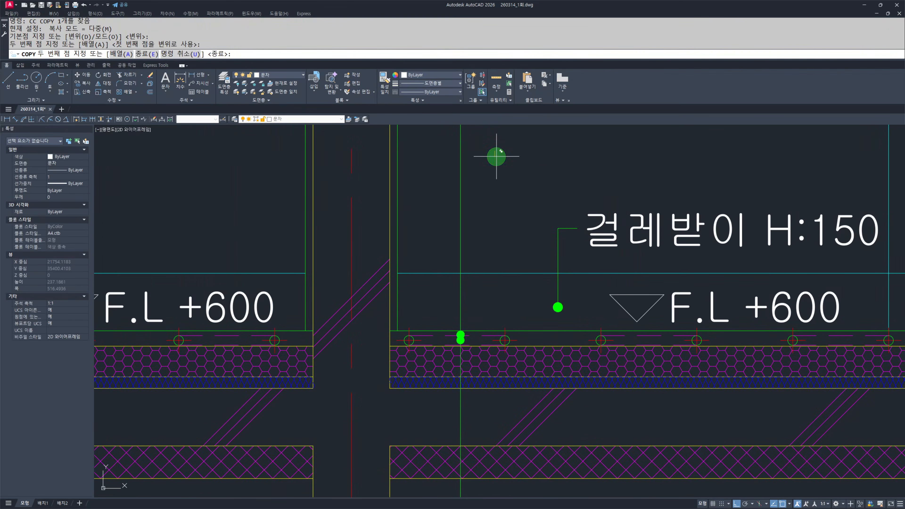
{"action": "left_click", "coordinate": [495, 176]}
{"action": "left_click", "coordinate": [498, 201]}
{"action": "left_click", "coordinate": [495, 232]}
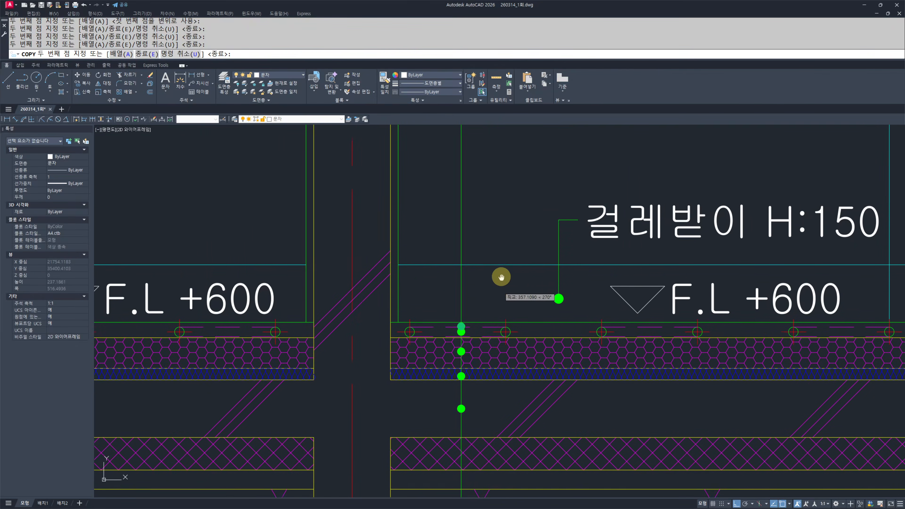
- Continue copying the donut downward to mark the cross-hatched insulation, its lower edge and the layers beneath it
{"action": "middle_click_drag", "start_coordinate": [498, 289], "coordinate": [498, 244]}
{"action": "left_click", "coordinate": [497, 234]}
{"action": "left_click", "coordinate": [497, 247]}
{"action": "left_click", "coordinate": [499, 259]}
{"action": "left_click", "coordinate": [497, 297]}
{"action": "key", "text": "Escape"}
{"action": "key", "text": "Escape"}
{"action": "middle_click_drag", "start_coordinate": [439, 478], "coordinate": [450, 356]}
{"action": "scroll", "coordinate": [451, 355], "scroll_direction": "up", "scroll_amount": 4}
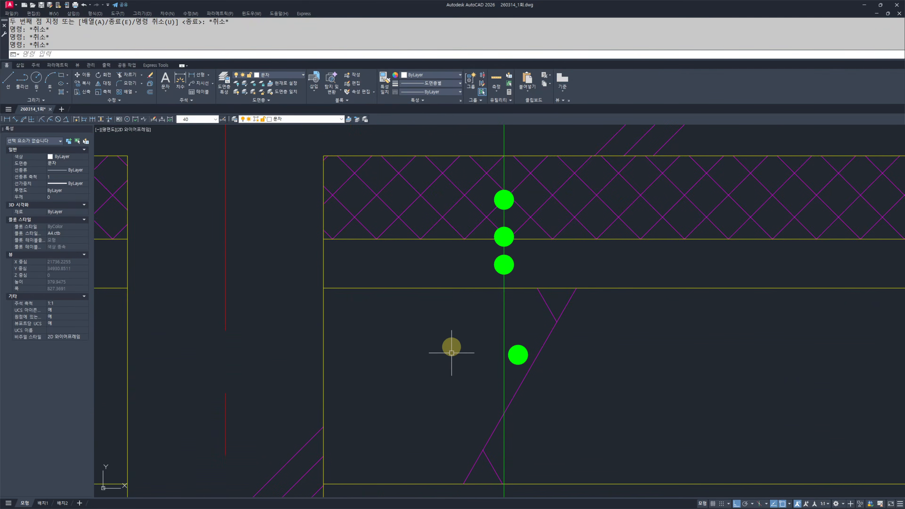
- Erase the stray donut that sits beside the leader line in the lowest layer
{"action": "left_click", "coordinate": [472, 326]}
{"action": "left_click", "coordinate": [590, 402]}
{"action": "scroll", "coordinate": [552, 382], "scroll_direction": "up", "scroll_amount": 2}
{"action": "type", "text": "e"}
{"action": "key", "text": "space"}
- Copy the lowest donut on the leader line straight down into the lowest layer with the diagonal hatch lines
{"action": "left_click", "coordinate": [490, 201]}
{"action": "type", "text": "co"}
{"action": "key", "text": "space"}
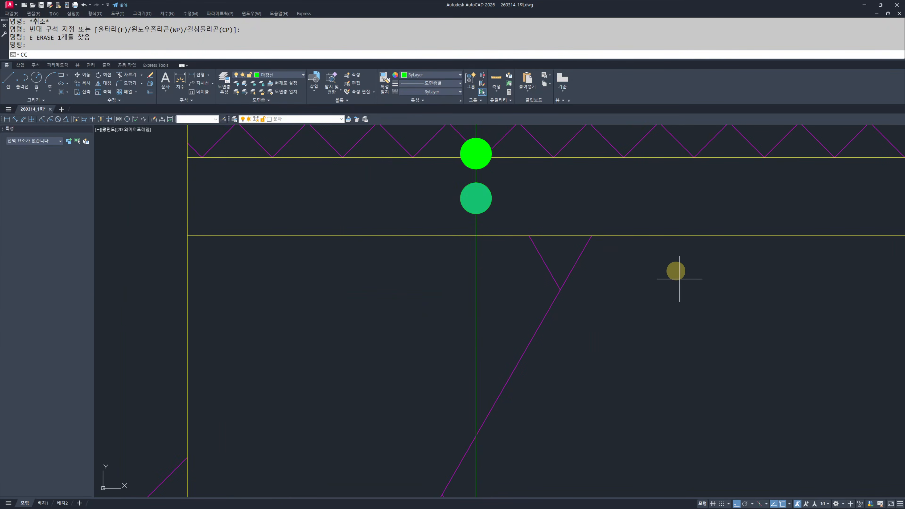
{"action": "left_click", "coordinate": [676, 270]}
{"action": "left_click", "coordinate": [681, 425]}
{"action": "key", "text": "Escape"}
{"action": "key", "text": "Escape"}
- Change the second text line of the floor layer callout to "THK40 보호모르타르"
{"action": "scroll", "coordinate": [520, 388], "scroll_direction": "down", "scroll_amount": 4}
{"action": "mouse_move", "coordinate": [536, 249]}
{"action": "middle_mouse_down"}
{"action": "mouse_move", "coordinate": [521, 350]}
{"action": "mouse_move", "coordinate": [499, 380]}
{"action": "middle_mouse_up"}
{"action": "left_click", "coordinate": [519, 246]}
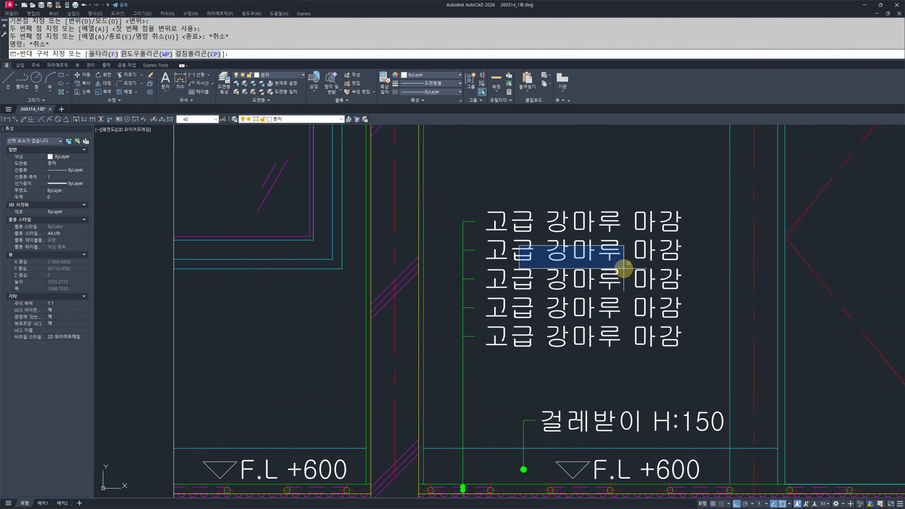
{"action": "double_click", "coordinate": [527, 251]}
{"action": "middle_click_drag", "start_coordinate": [634, 363], "coordinate": [590, 358]}
{"action": "key", "text": "Delete"}
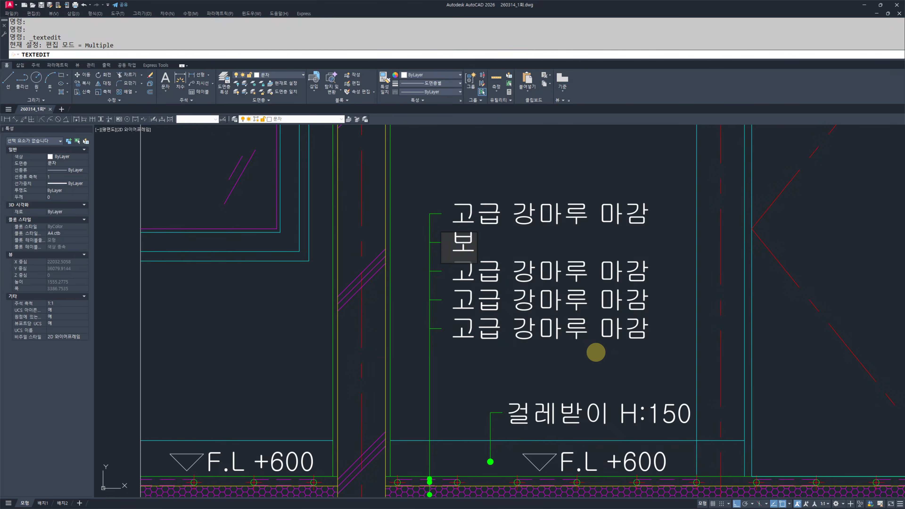
{"action": "type", "text": "THK"}
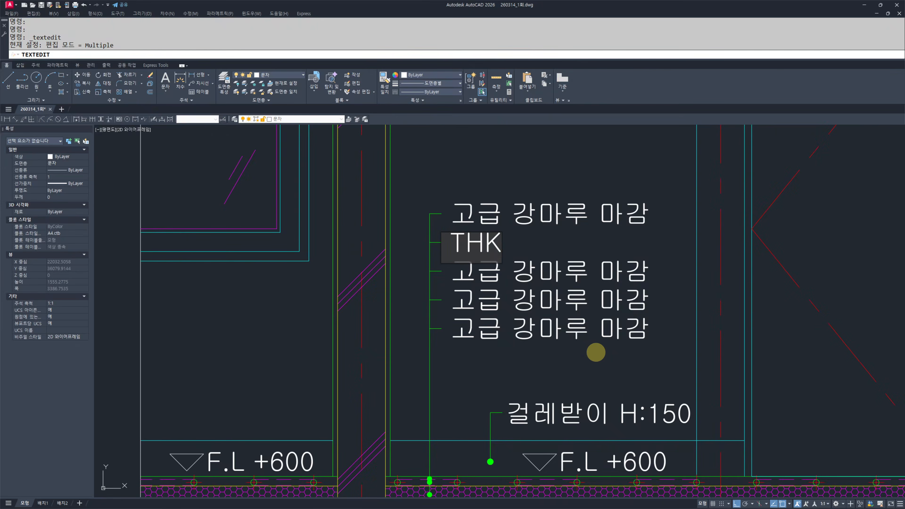
{"action": "type", "text": "40"}
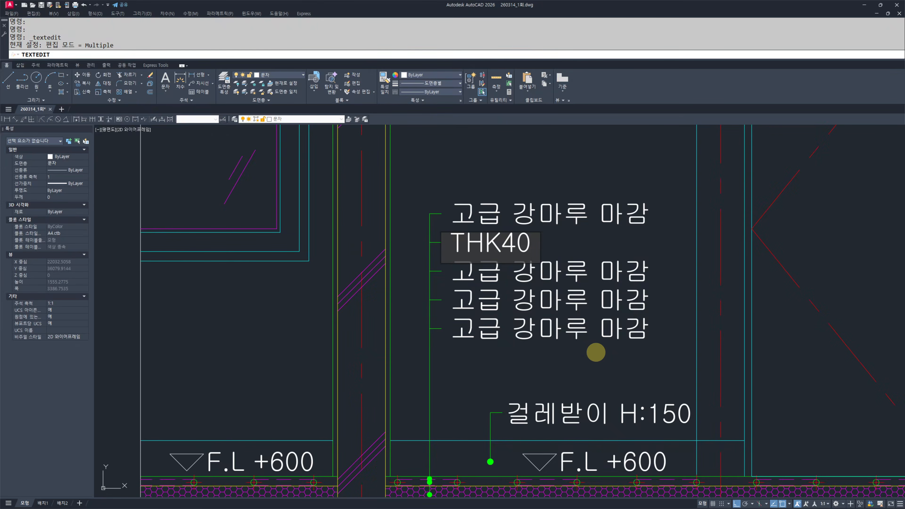
{"action": "type", "text": " 보호모르타르"}
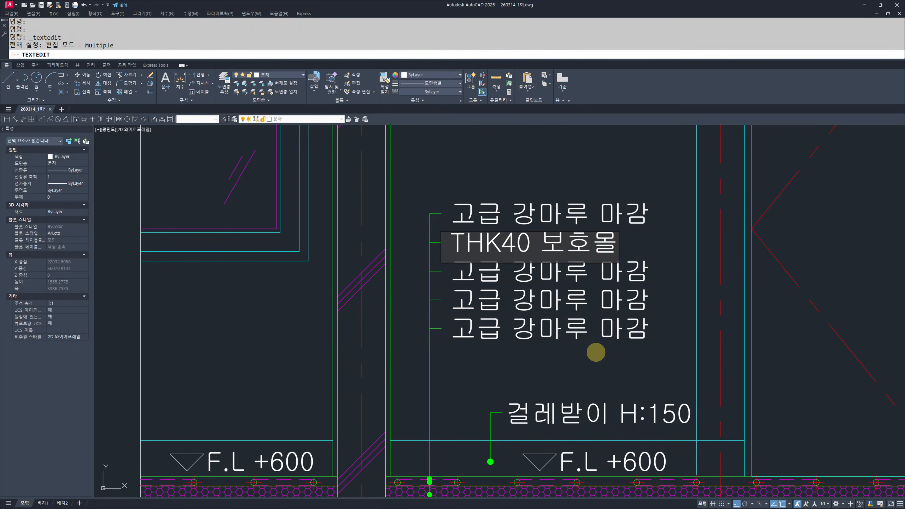
{"action": "key", "text": "Return"}
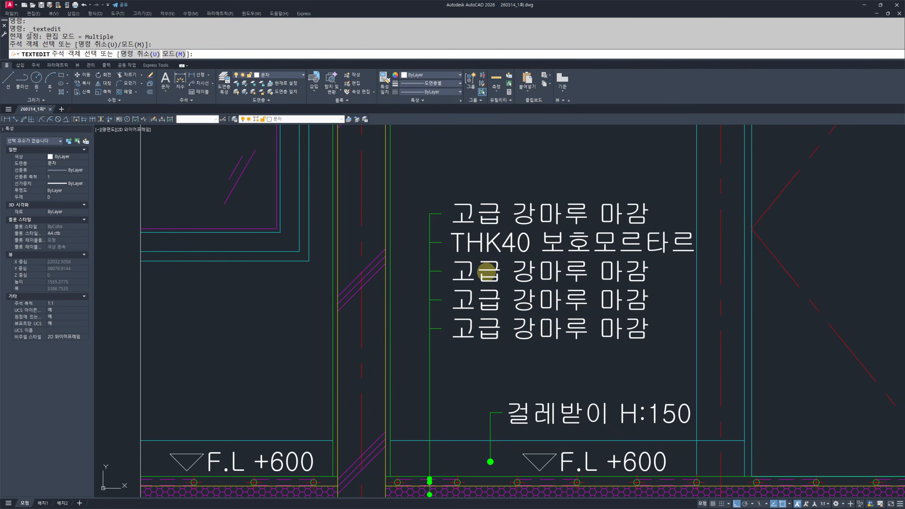
- Change the third text line of the floor layer callout to "Ø25@250 온수파이프"
{"action": "left_click", "coordinate": [494, 270]}
{"action": "key", "text": "Delete"}
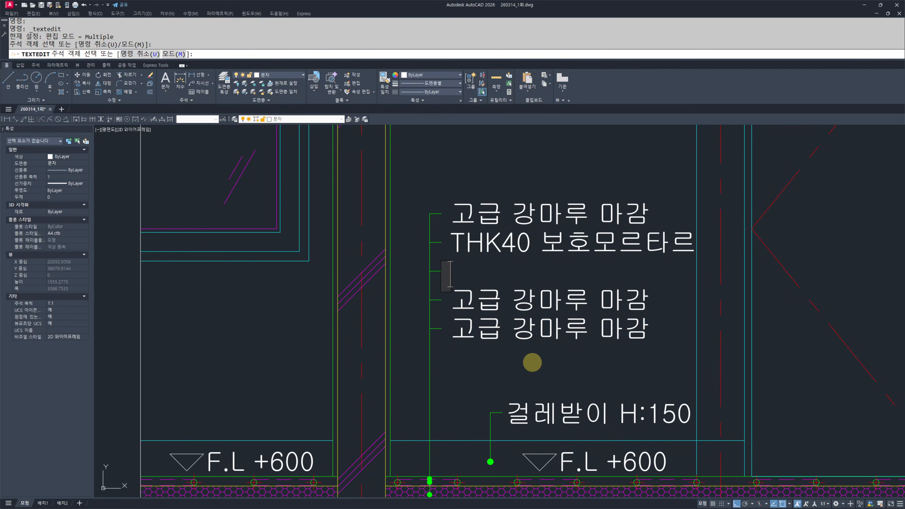
{"action": "type", "text": "ㄲ"}
{"action": "key", "text": "Hangul_Hanja"}
{"action": "key", "text": "7"}
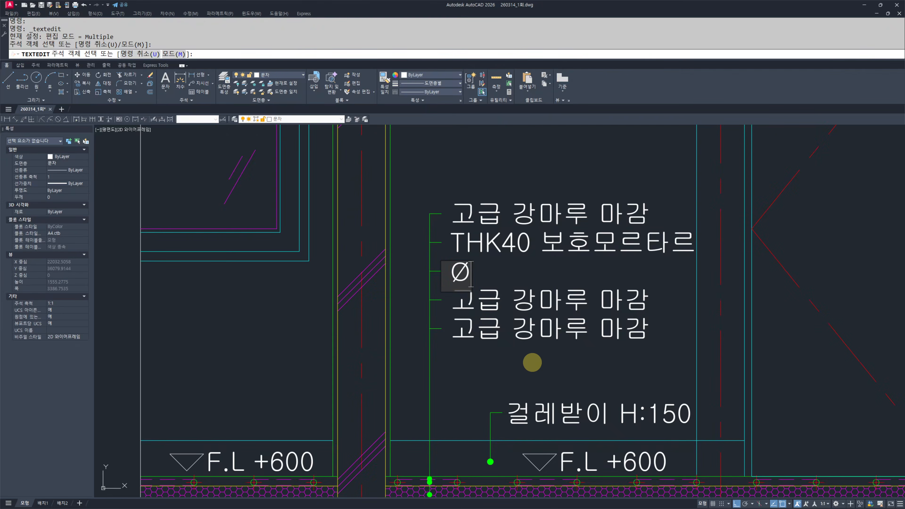
{"action": "type", "text": "25@"}
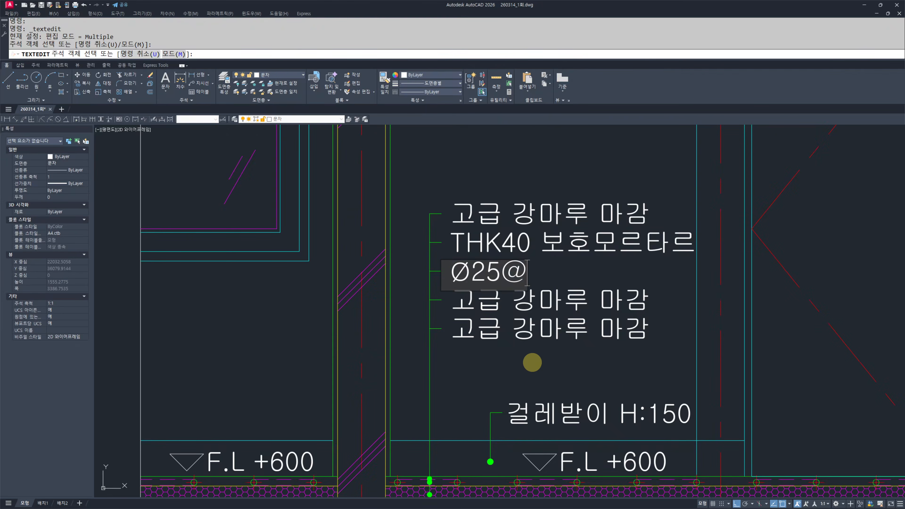
{"action": "type", "text": "250"}
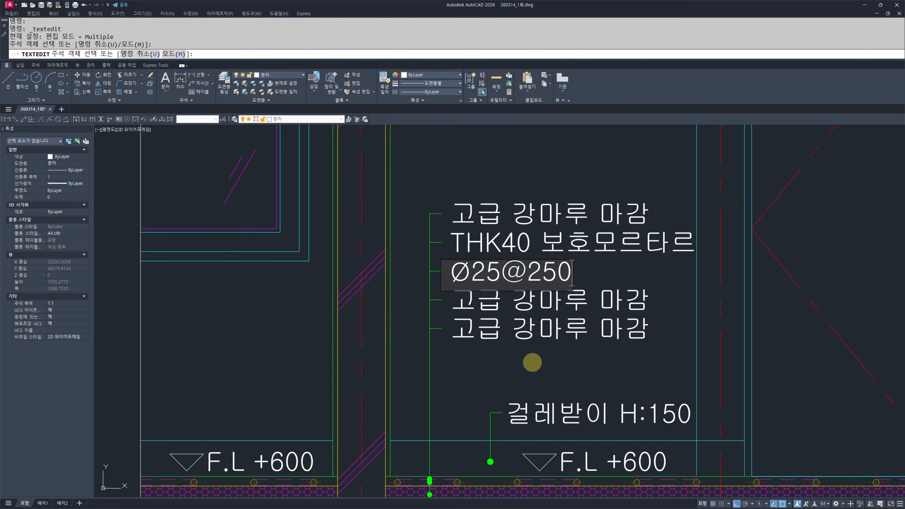
{"action": "type", "text": " RK"}
{"action": "type", "text": "수파이프"}
{"action": "key", "text": "Return"}
{"action": "key", "text": "Escape"}
{"action": "key", "text": "Escape"}
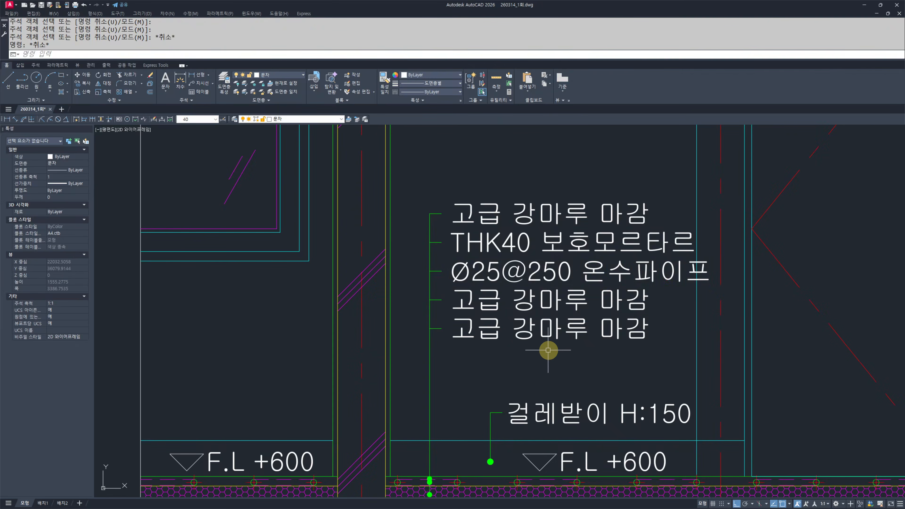
- Change the fourth text line of the floor layer callout to "THK80 경량기포콘크리트"
{"action": "left_click", "coordinate": [470, 300]}
{"action": "double_click", "coordinate": [479, 299]}
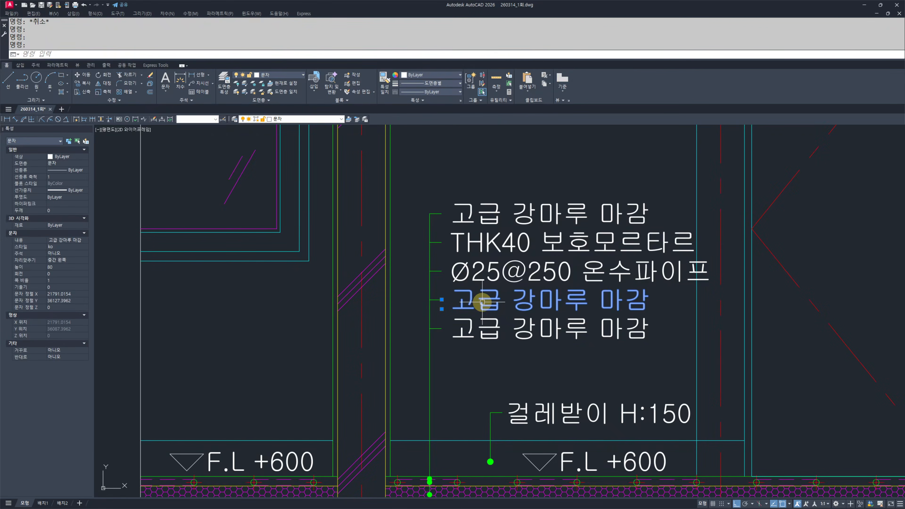
{"action": "key", "text": "BackSpace"}
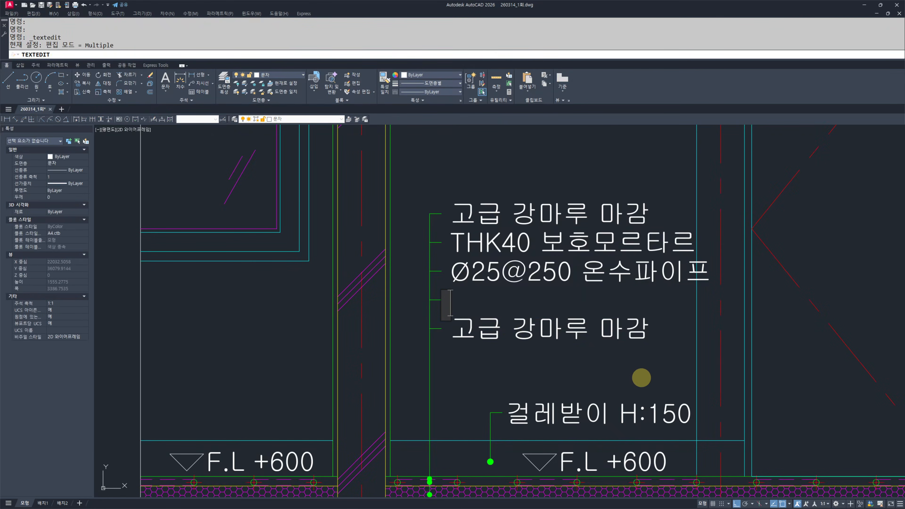
{"action": "type", "text": "RUD"}
{"action": "key", "text": "BackSpace"}
{"action": "key", "text": "BackSpace"}
{"action": "key", "text": "BackSpace"}
{"action": "type", "text": "THK80"}
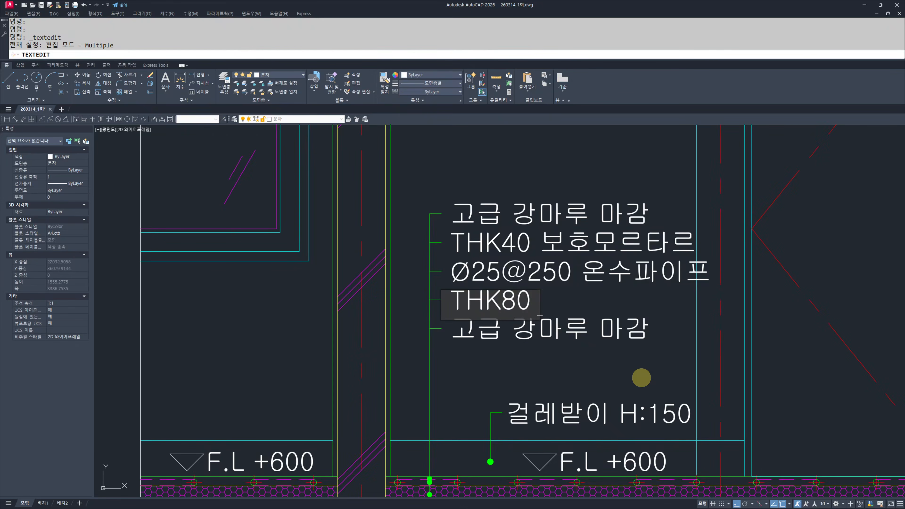
{"action": "type", "text": " 경량기포콘크리"}
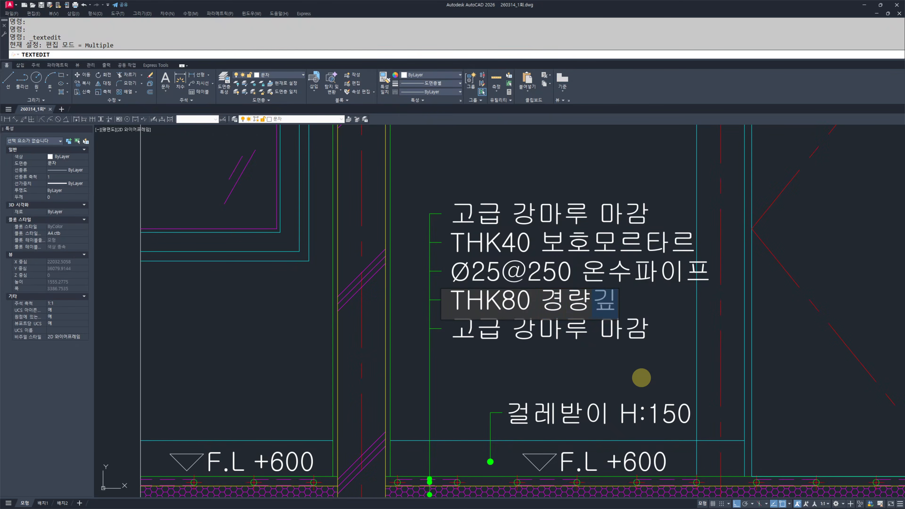
{"action": "type", "text": "트"}
{"action": "key", "text": "Return"}
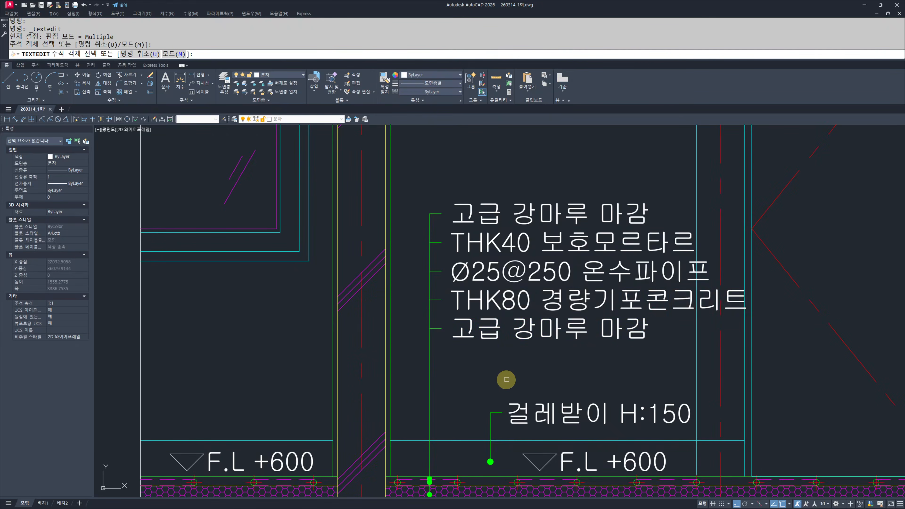
- Change the fifth text line of the floor layer callout to "THK30 완충재"
{"action": "left_click", "coordinate": [497, 328]}
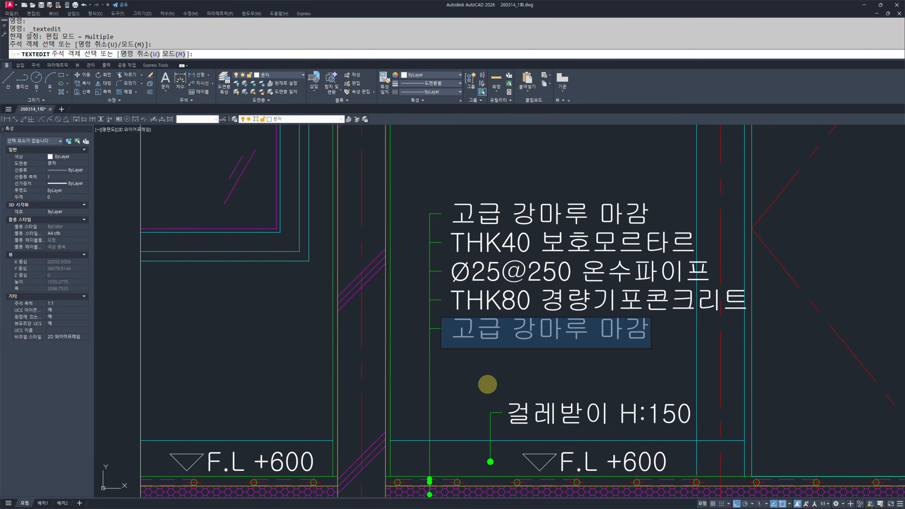
{"action": "key", "text": "BackSpace"}
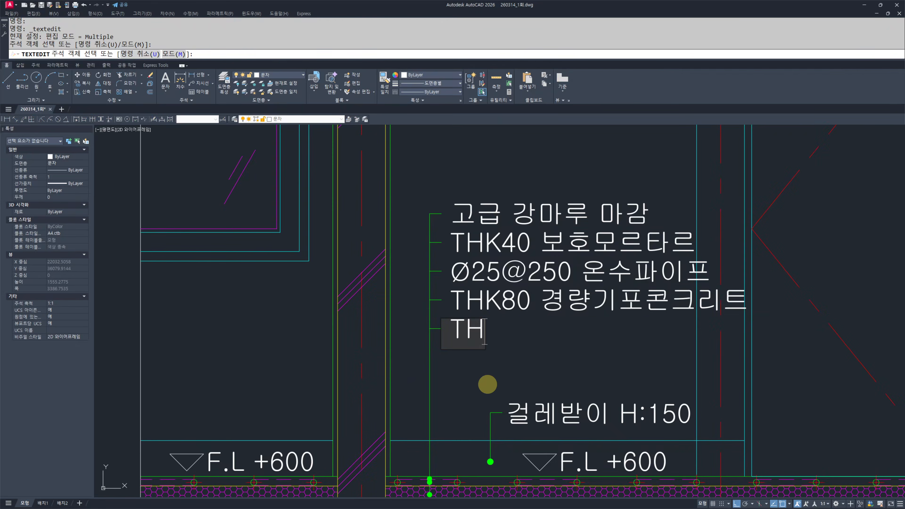
{"action": "type", "text": "THK30"}
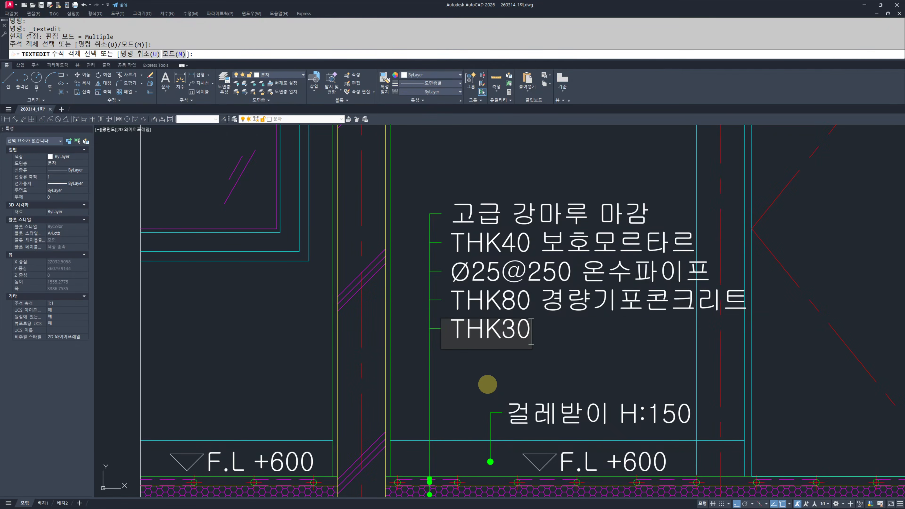
{"action": "type", "text": " 완충재"}
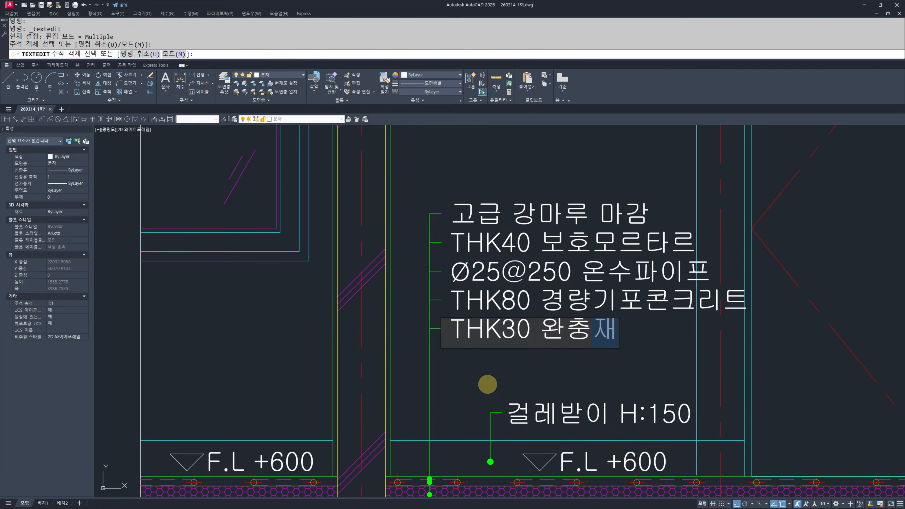
- Finish the fifth floor note line as "THK30 완충재" and end text editing
{"action": "key", "text": "Return"}
{"action": "key", "text": "Escape"}
{"action": "key", "text": "Escape"}
{"action": "scroll", "coordinate": [553, 337], "scroll_direction": "down", "scroll_amount": 4}
{"action": "scroll", "coordinate": [498, 285], "scroll_direction": "down", "scroll_amount": 2}
{"action": "scroll", "coordinate": [499, 348], "scroll_direction": "up", "scroll_amount": 3}
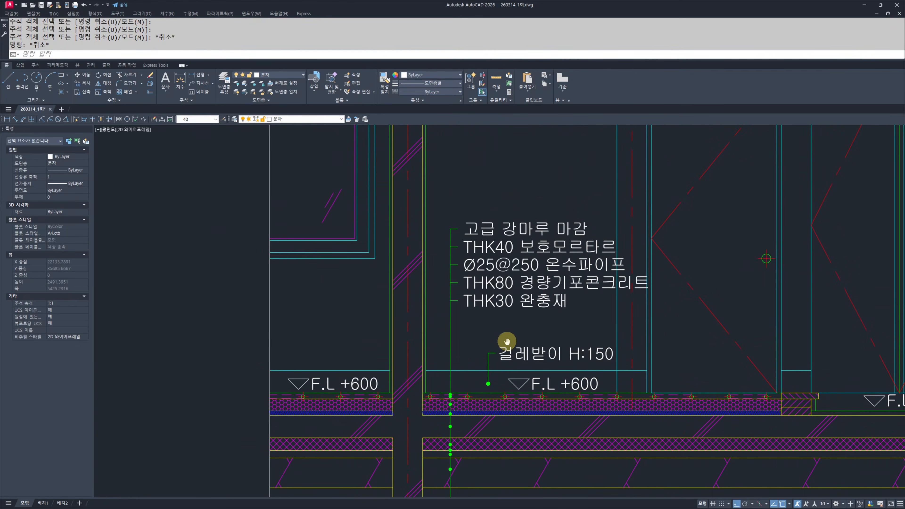
{"action": "scroll", "coordinate": [497, 273], "scroll_direction": "up", "scroll_amount": 2}
{"action": "key", "text": "Escape"}
{"action": "key", "text": "Escape"}
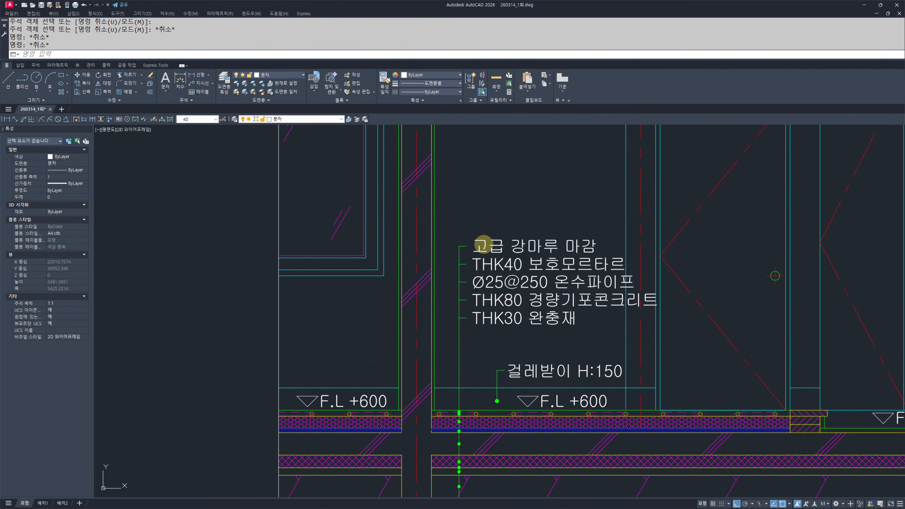
- Stretch the five floor finish note lines and the top of their leader straight down, closer to the baseboard note
{"action": "middle_click_drag", "start_coordinate": [501, 283], "coordinate": [505, 283]}
{"action": "type", "text": "s"}
{"action": "key", "text": "Return"}
{"action": "left_click", "coordinate": [511, 192]}
{"action": "left_click", "coordinate": [455, 322]}
{"action": "key", "text": "Return"}
{"action": "left_click", "coordinate": [522, 203]}
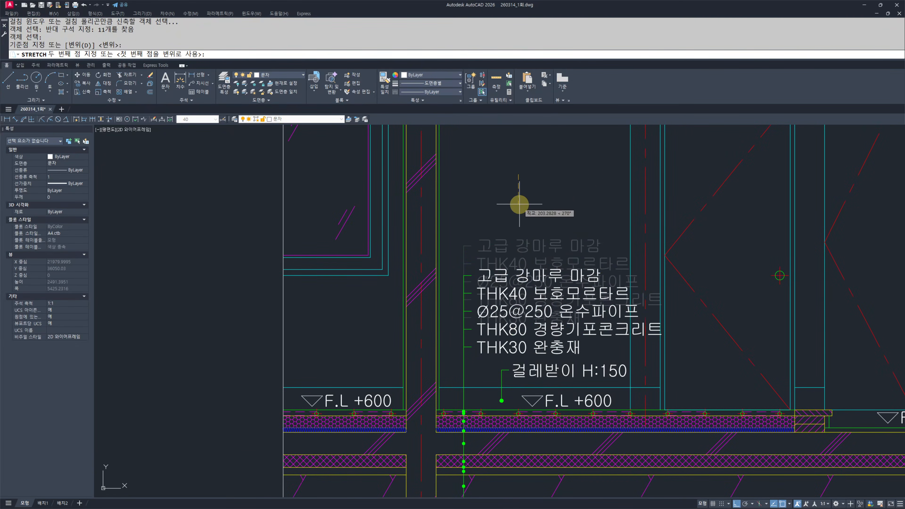
{"action": "left_click", "coordinate": [526, 224]}
{"action": "key", "text": "Escape"}
- Copy the five floor note lines with their ticks to the lower end of the leader, below the foundation slab
{"action": "middle_click_drag", "start_coordinate": [526, 224], "coordinate": [557, 205]}
{"action": "left_click", "coordinate": [566, 194]}
{"action": "left_click", "coordinate": [498, 321]}
{"action": "type", "text": "cc"}
{"action": "key", "text": "Return"}
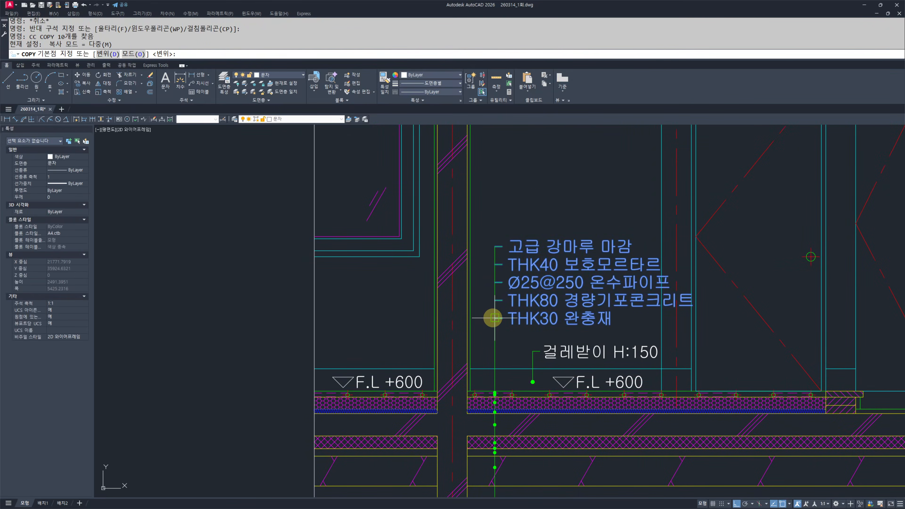
{"action": "left_click", "coordinate": [494, 318]}
{"action": "scroll", "coordinate": [506, 285], "scroll_direction": "down", "scroll_amount": 2}
{"action": "scroll", "coordinate": [497, 307], "scroll_direction": "up", "scroll_amount": 4}
{"action": "left_click", "coordinate": [523, 345]}
{"action": "key", "text": "Escape"}
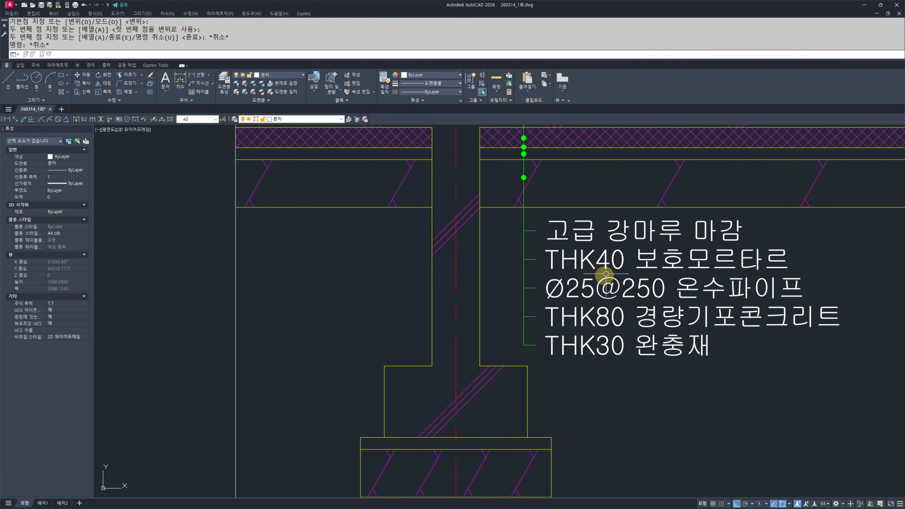
- Change the first copied note line below the slab to "THK150 철근콘크리트"
{"action": "middle_click_drag", "start_coordinate": [611, 267], "coordinate": [453, 318]}
{"action": "double_click", "coordinate": [454, 287]}
{"action": "key", "text": "Delete"}
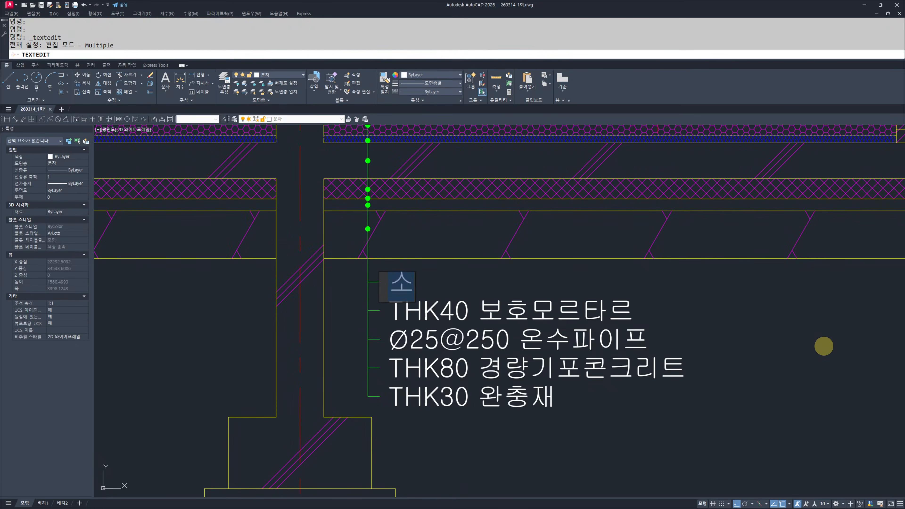
{"action": "type", "text": "THK"}
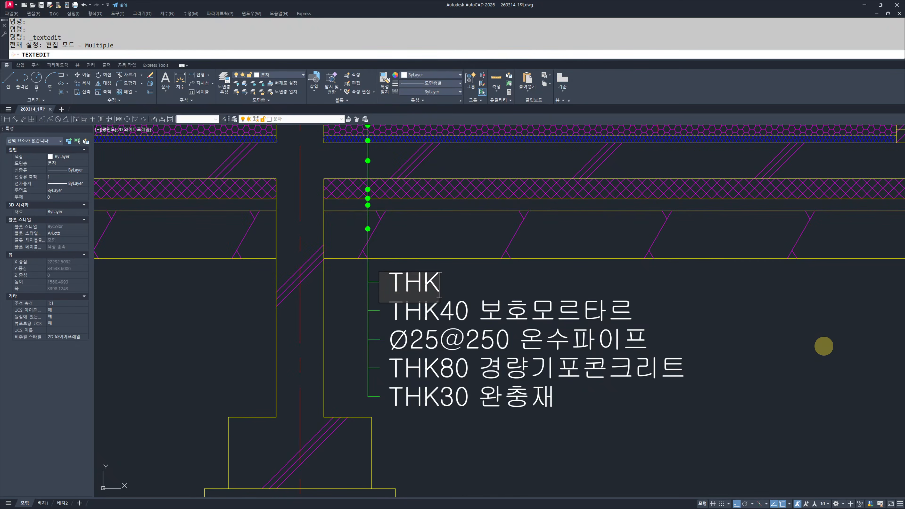
{"action": "type", "text": "150 처"}
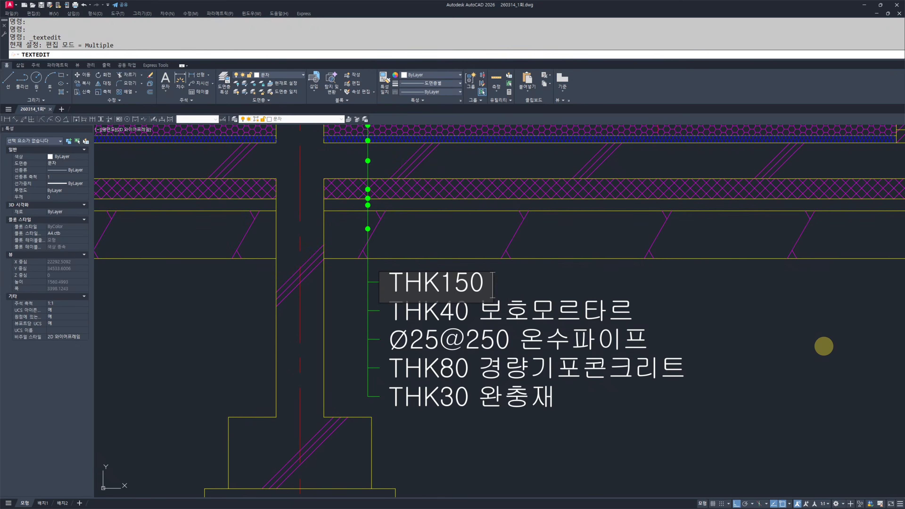
{"action": "key", "text": "BackSpace"}
{"action": "key", "text": "BackSpace"}
{"action": "key", "text": "BackSpace"}
{"action": "type", "text": "철근콘크리트"}
{"action": "key", "text": "Return"}
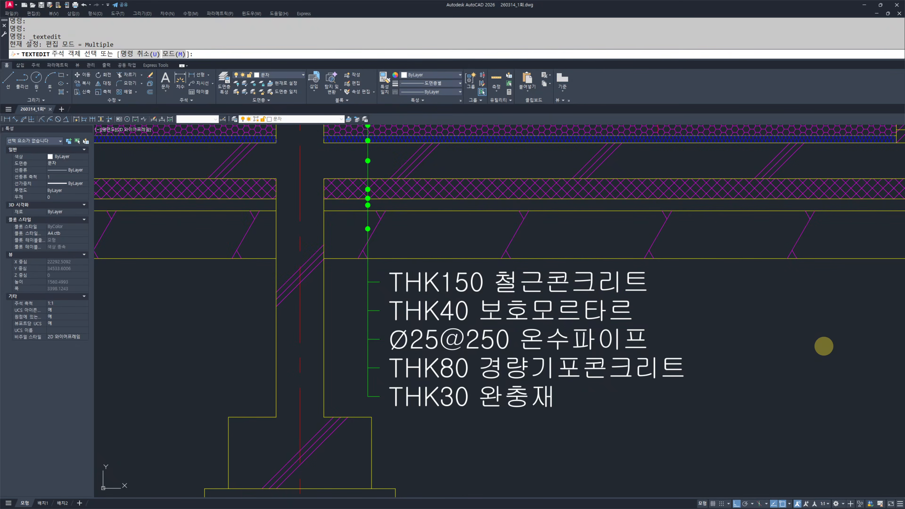
- Change the second note line below the slab to "THK85 바닥 단열재 가등급"
{"action": "left_click", "coordinate": [440, 313]}
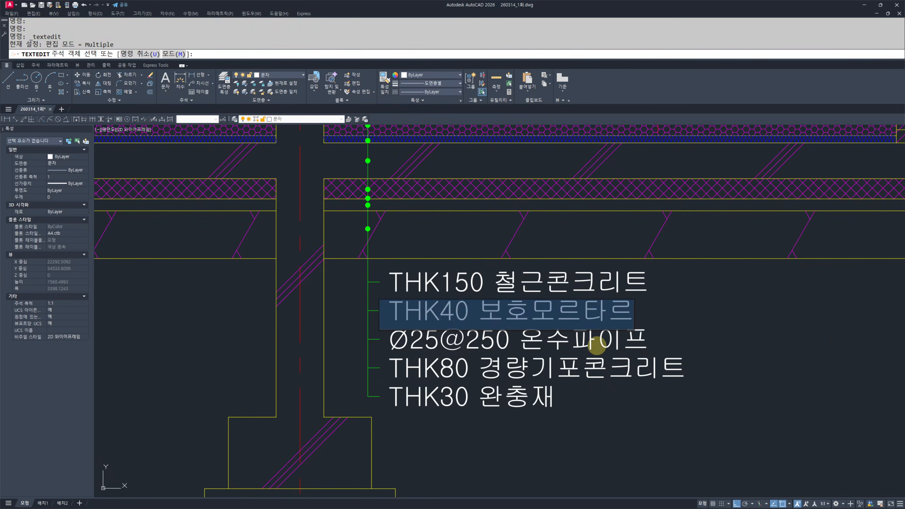
{"action": "key", "text": "BackSpace"}
{"action": "type", "text": "THK85"}
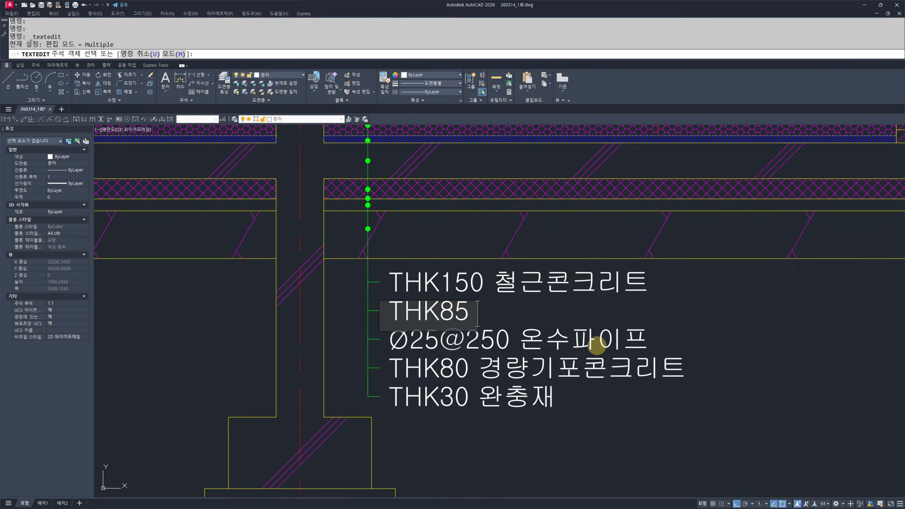
{"action": "type", "text": "바닥 단열재"}
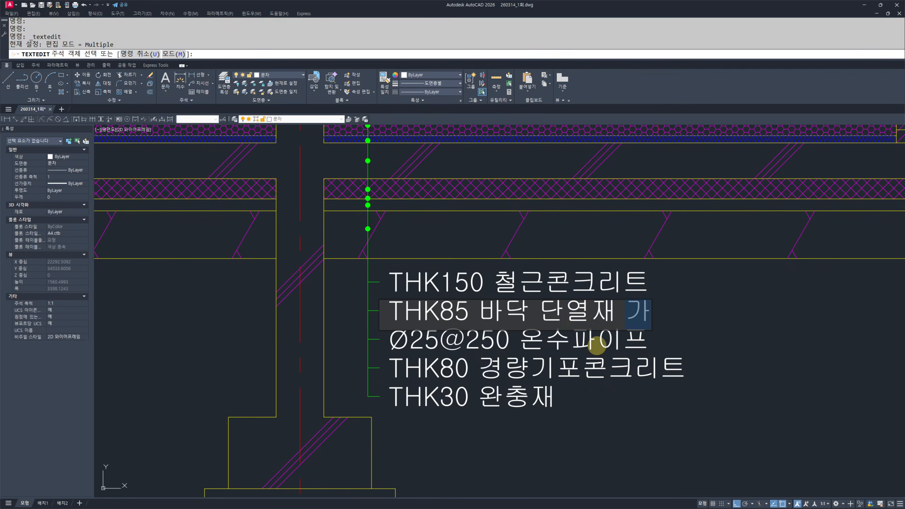
{"action": "type", "text": " 가등ㄱ"}
{"action": "left_click", "coordinate": [596, 345]}
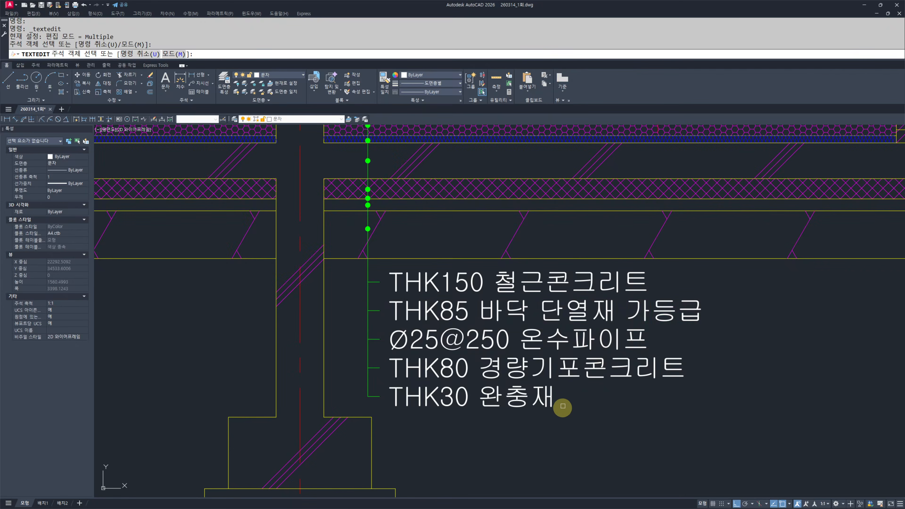
- Change the third note line below the slab to "THK50 밑창콘크리트"
{"action": "left_click", "coordinate": [458, 334]}
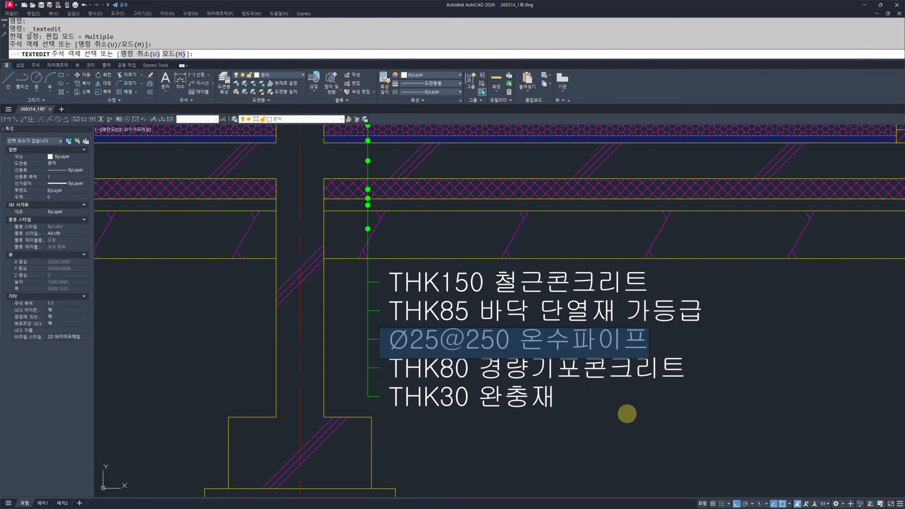
{"action": "key", "text": "Delete"}
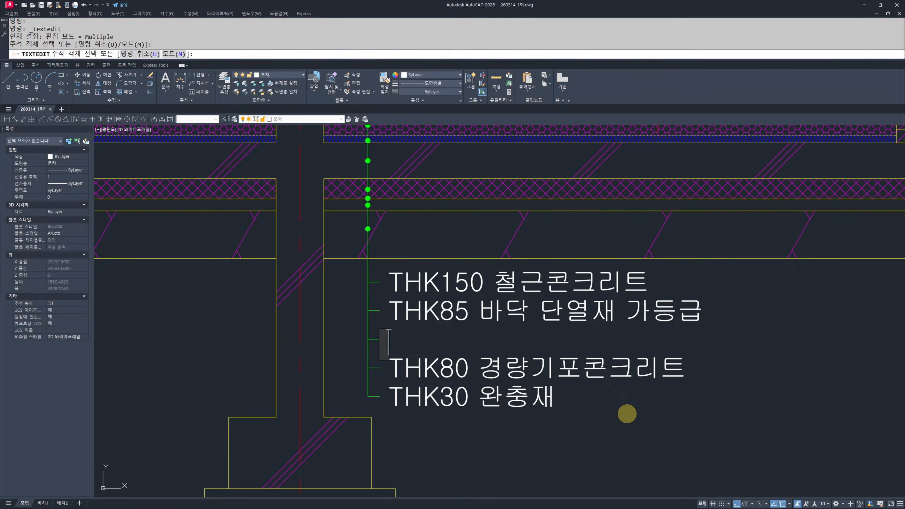
{"action": "type", "text": "THK50 밑창콘크리트"}
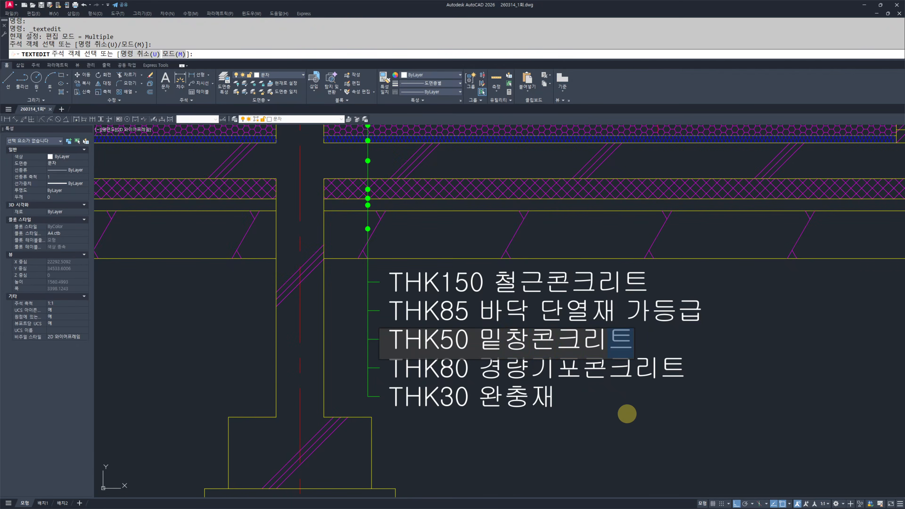
{"action": "key", "text": "Return"}
- Change the fourth note line below the slab to "P.E 필름 2겹"
{"action": "middle_click_drag", "start_coordinate": [490, 233], "coordinate": [487, 275]}
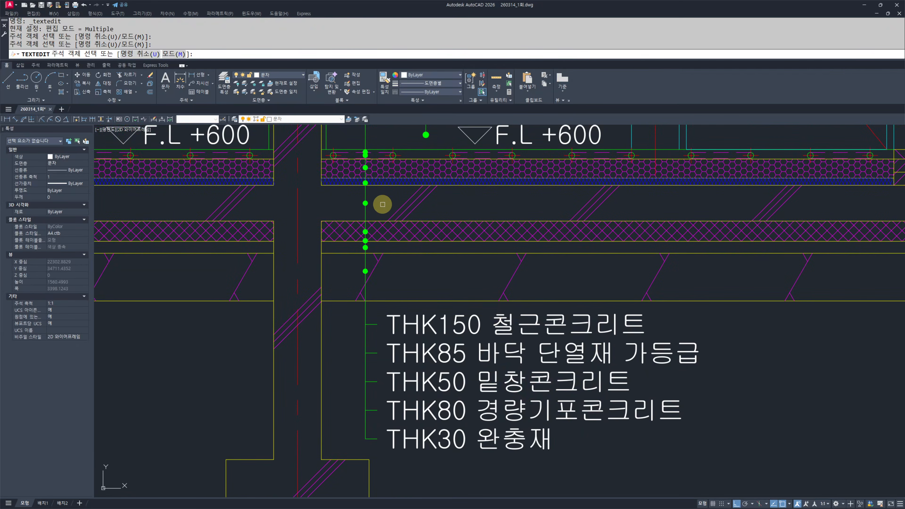
{"action": "left_click", "coordinate": [451, 413]}
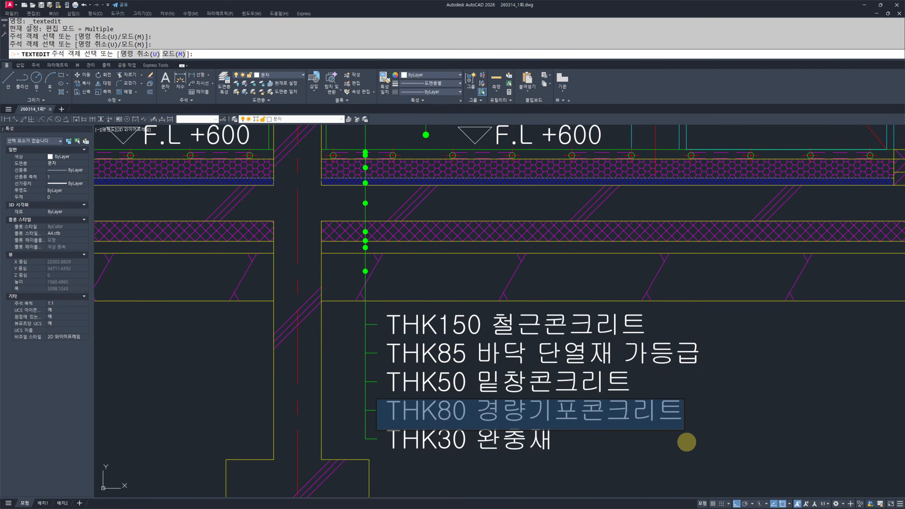
{"action": "key", "text": "BackSpace"}
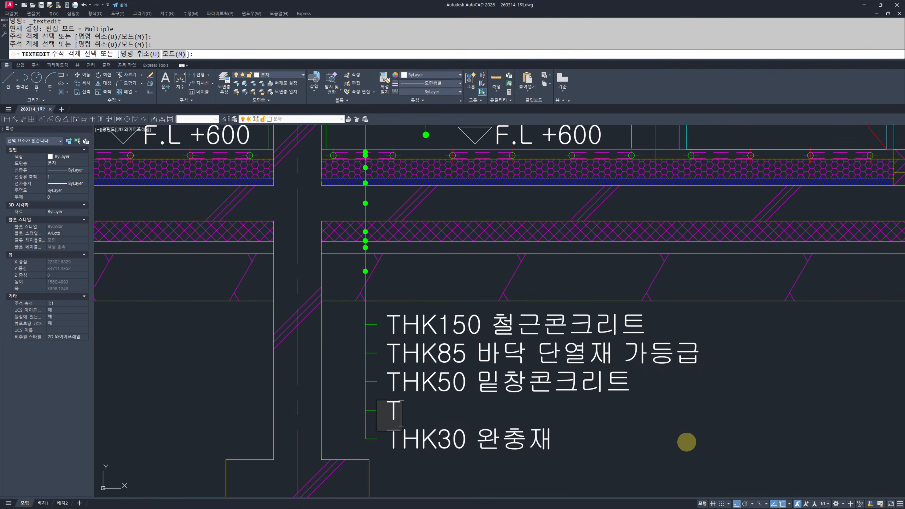
{"action": "type", "text": "P.E 필"}
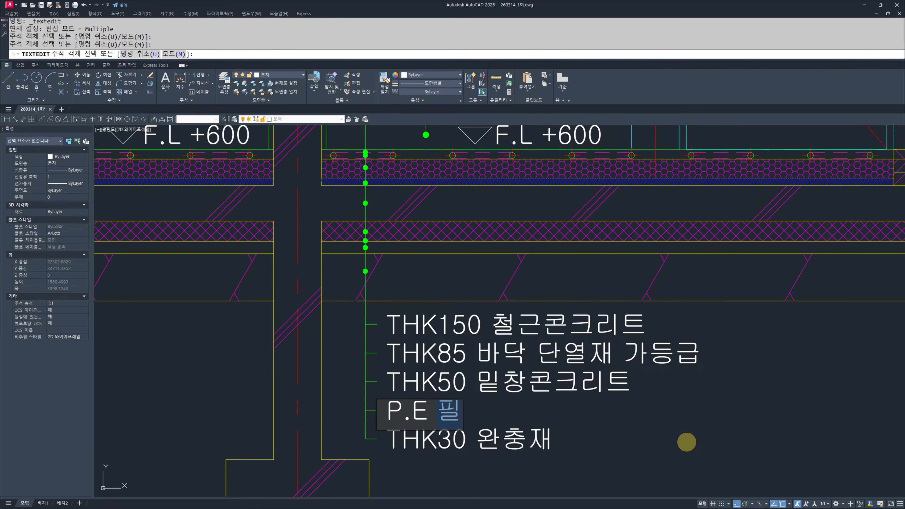
{"action": "type", "text": "름 2겹"}
{"action": "left_click", "coordinate": [687, 442]}
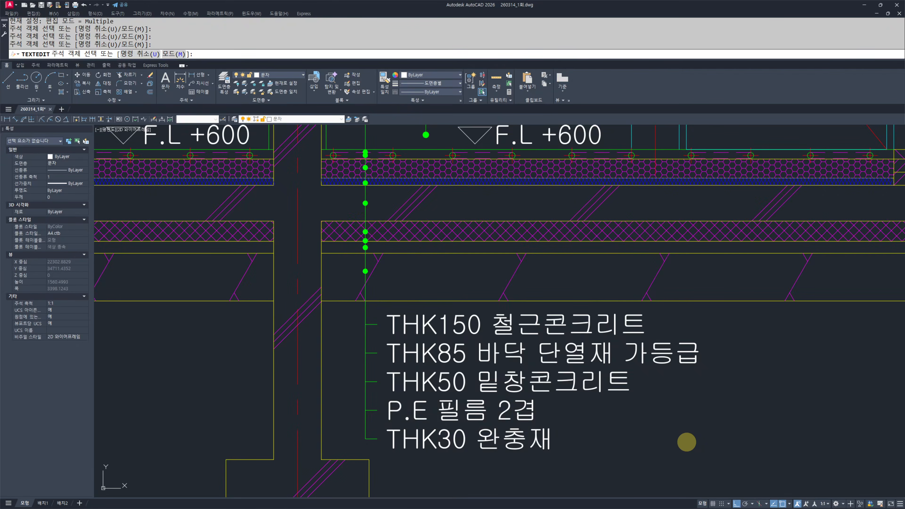
- Change the last note line below the slab to "THK200 잡석다짐" and end text editing
{"action": "left_click", "coordinate": [548, 446]}
{"action": "key", "text": "BackSpace"}
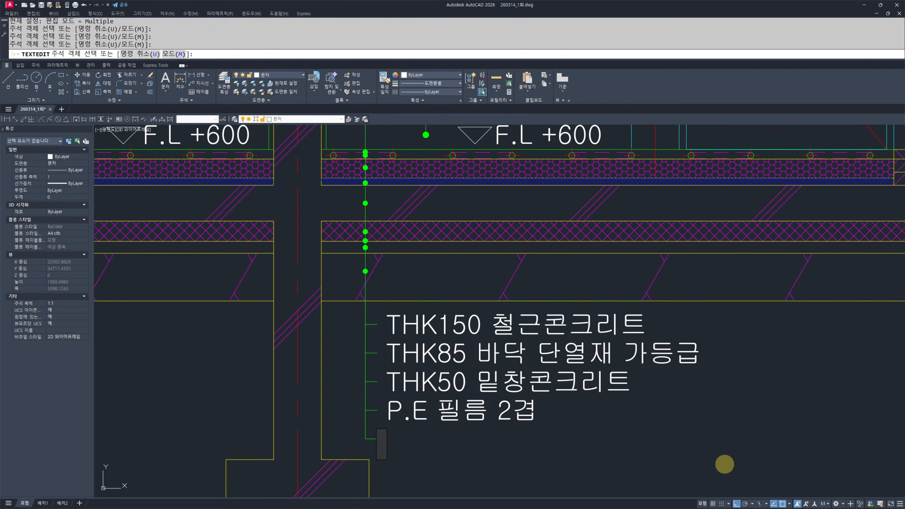
{"action": "type", "text": "T"}
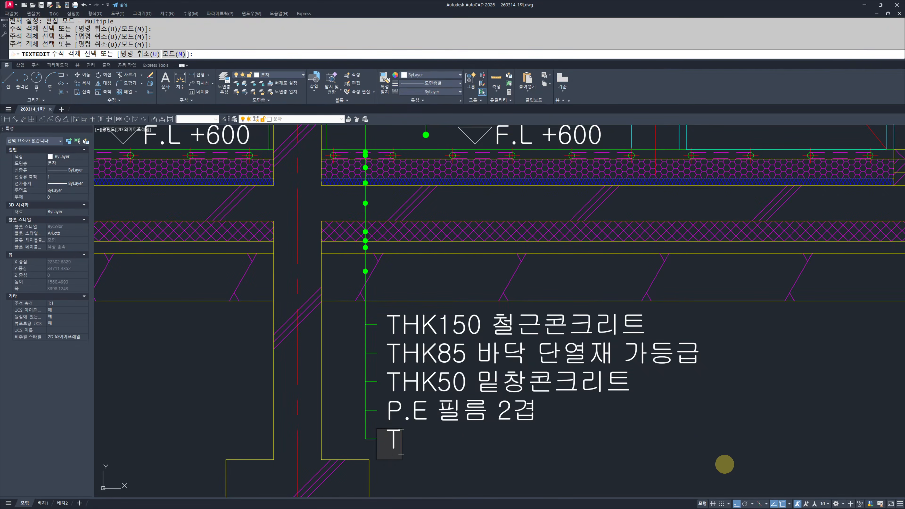
{"action": "type", "text": "HK200 잡석다짐"}
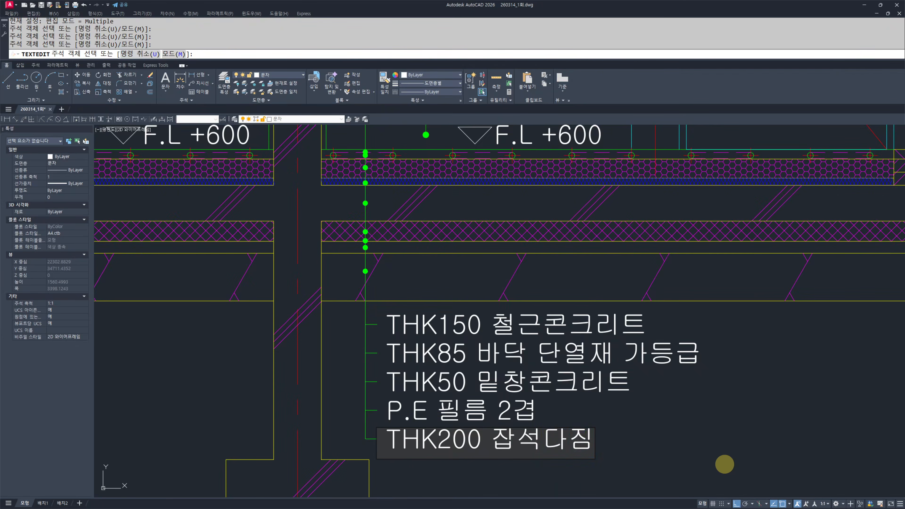
{"action": "key", "text": "Escape"}
{"action": "key", "text": "Escape"}
{"action": "scroll", "coordinate": [487, 392], "scroll_direction": "down", "scroll_amount": 4}
{"action": "middle_click_drag", "start_coordinate": [440, 375], "coordinate": [516, 381]}
{"action": "mouse_move", "coordinate": [756, 384]}
{"action": "middle_mouse_down"}
{"action": "mouse_move", "coordinate": [492, 376]}
{"action": "mouse_move", "coordinate": [632, 381]}
{"action": "middle_mouse_up"}
{"action": "scroll", "coordinate": [453, 380], "scroll_direction": "up", "scroll_amount": 2}
{"action": "middle_click_drag", "start_coordinate": [444, 379], "coordinate": [595, 396]}
{"action": "left_click", "coordinate": [652, 464]}
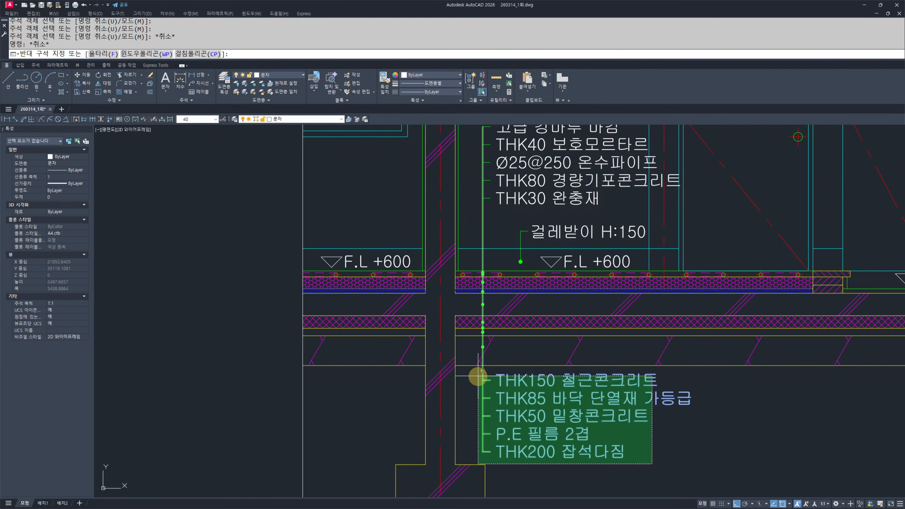
{"action": "left_click", "coordinate": [478, 375]}
{"action": "scroll", "coordinate": [477, 321], "scroll_direction": "up", "scroll_amount": 4}
{"action": "left_click", "coordinate": [485, 264]}
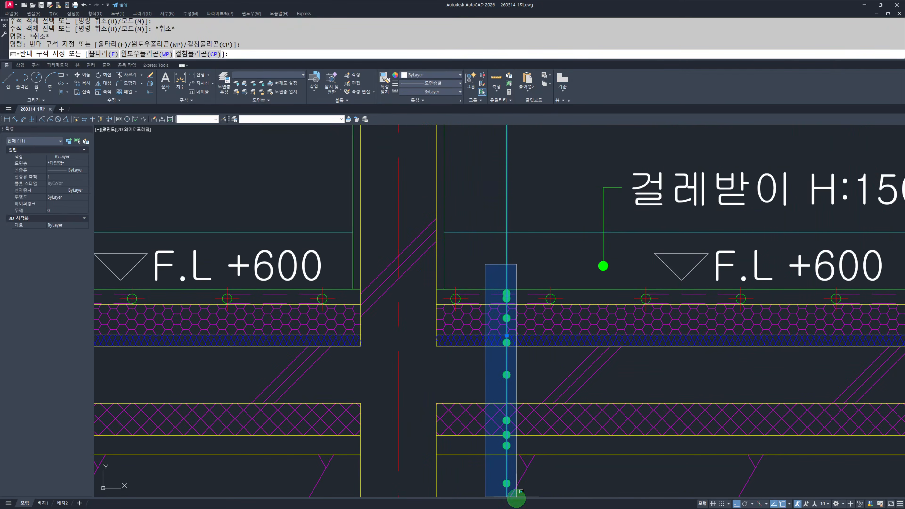
{"action": "left_click", "coordinate": [519, 486]}
{"action": "scroll", "coordinate": [539, 463], "scroll_direction": "down", "scroll_amount": 2}
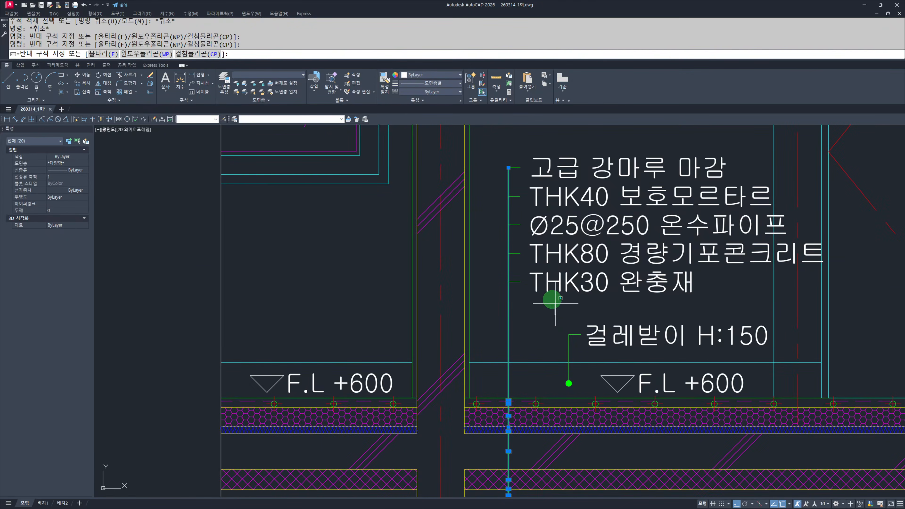
{"action": "left_click", "coordinate": [494, 159]}
{"action": "scroll", "coordinate": [499, 232], "scroll_direction": "down", "scroll_amount": 5}
{"action": "scroll", "coordinate": [505, 299], "scroll_direction": "up", "scroll_amount": 5}
{"action": "scroll", "coordinate": [578, 361], "scroll_direction": "down", "scroll_amount": 5}
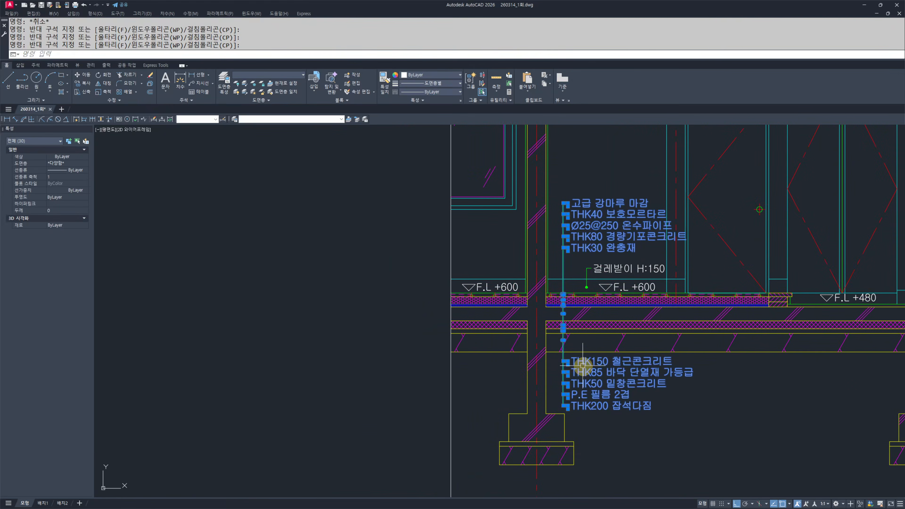
{"action": "key", "text": "Escape"}
{"action": "key", "text": "Escape"}
{"action": "key", "text": "Escape"}
{"action": "scroll", "coordinate": [602, 433], "scroll_direction": "up", "scroll_amount": 3}
{"action": "left_click", "coordinate": [591, 425]}
{"action": "key", "text": "Escape"}
{"action": "key", "text": "Escape"}
- Copy the complete floor leader with its dots, ticks and upper and lower notes horizontally into the empty area left of the section
{"action": "left_click", "coordinate": [802, 439]}
{"action": "left_click", "coordinate": [521, 295]}
{"action": "mouse_move", "coordinate": [534, 262]}
{"action": "middle_mouse_down"}
{"action": "mouse_move", "coordinate": [561, 357]}
{"action": "mouse_move", "coordinate": [539, 227]}
{"action": "middle_mouse_up"}
{"action": "left_click", "coordinate": [515, 162]}
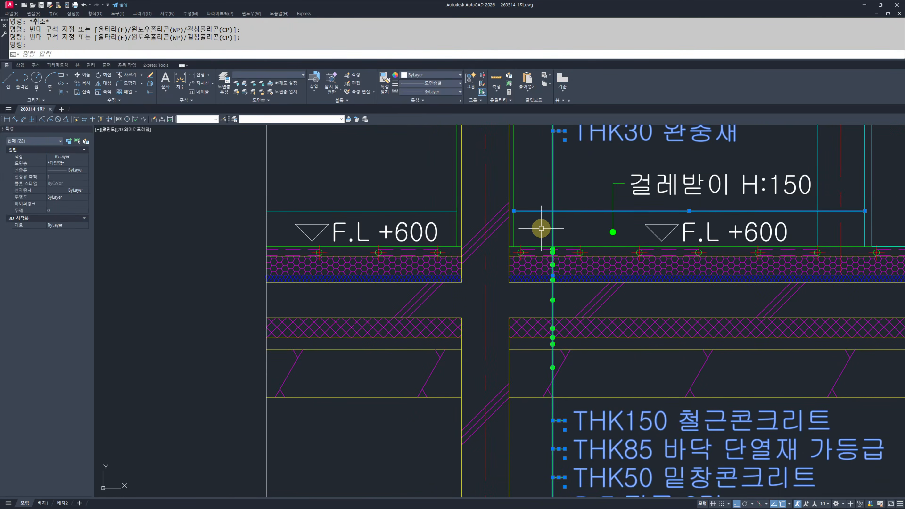
{"action": "left_click", "coordinate": [535, 228]}
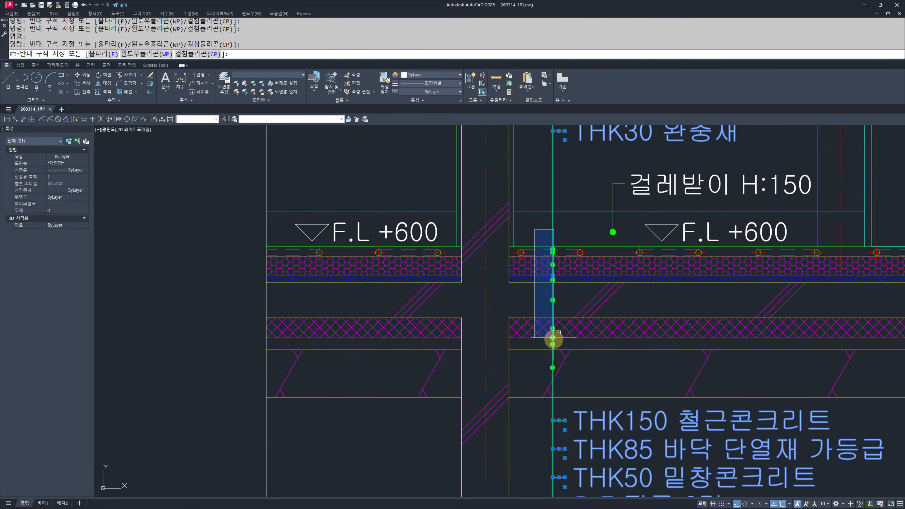
{"action": "left_click", "coordinate": [550, 360]}
{"action": "scroll", "coordinate": [542, 342], "scroll_direction": "down", "scroll_amount": 5}
{"action": "type", "text": "ㅊㅊ"}
{"action": "key", "text": "Return"}
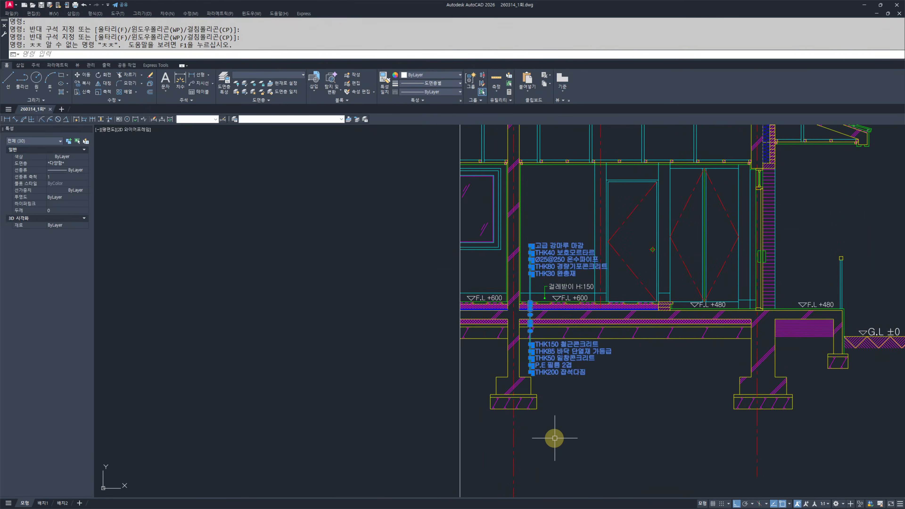
{"action": "type", "text": "cc"}
{"action": "key", "text": "Return"}
{"action": "left_click", "coordinate": [554, 435]}
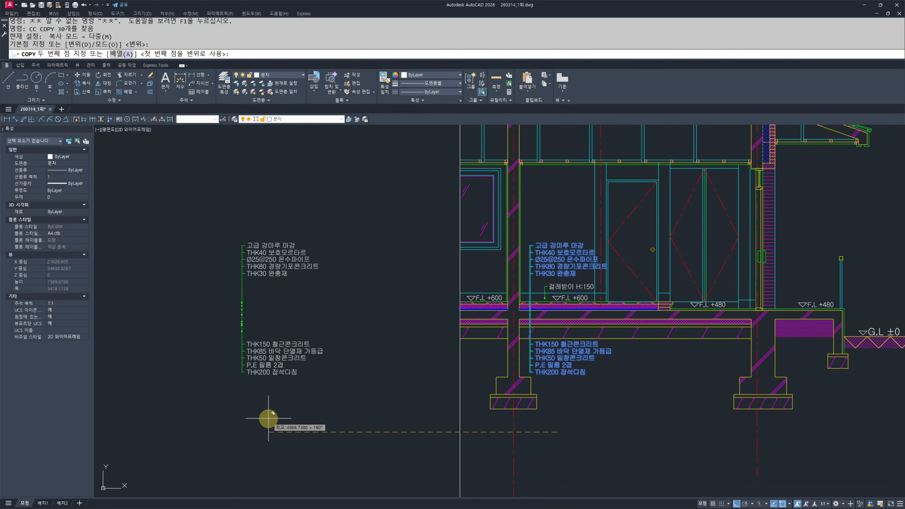
{"action": "key", "text": "Escape"}
{"action": "scroll", "coordinate": [382, 338], "scroll_direction": "up", "scroll_amount": 3}
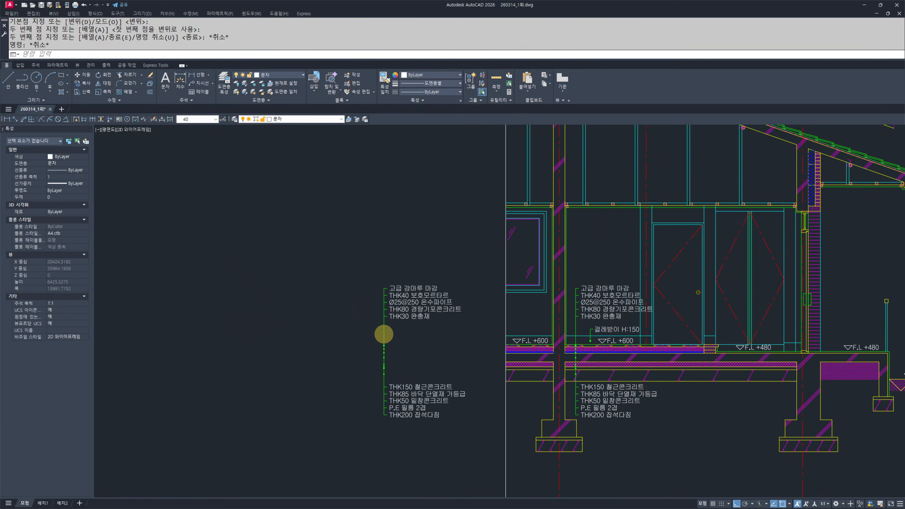
{"action": "left_click", "coordinate": [389, 201]}
{"action": "left_click", "coordinate": [434, 300]}
{"action": "left_click", "coordinate": [374, 373]}
{"action": "left_click", "coordinate": [495, 472]}
{"action": "middle_click_drag", "start_coordinate": [447, 442], "coordinate": [457, 429]}
{"action": "key", "text": "Escape"}
{"action": "key", "text": "Escape"}
{"action": "left_click", "coordinate": [452, 448]}
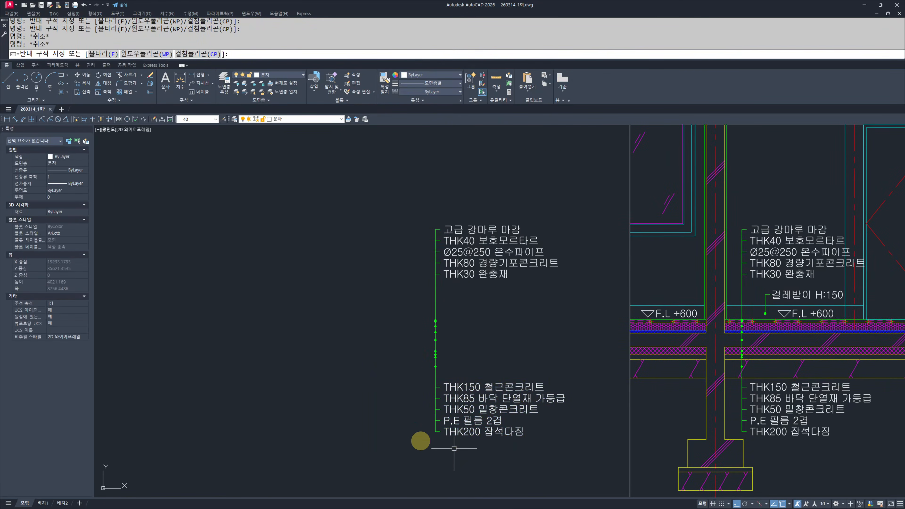
{"action": "key", "text": "Escape"}
{"action": "key", "text": "Escape"}
- Move the copied set's ten notes and their ticks left by one tick length, so the ticks sit left of the leader line
{"action": "left_click", "coordinate": [396, 453]}
{"action": "left_click", "coordinate": [534, 381]}
{"action": "middle_click_drag", "start_coordinate": [422, 277], "coordinate": [420, 306]}
{"action": "left_click", "coordinate": [400, 322]}
{"action": "left_click", "coordinate": [520, 230]}
{"action": "left_click", "coordinate": [478, 230]}
{"action": "left_click", "coordinate": [456, 490]}
{"action": "middle_click_drag", "start_coordinate": [471, 413], "coordinate": [488, 403]}
{"action": "type", "text": "m"}
{"action": "key", "text": "Return"}
{"action": "scroll", "coordinate": [441, 433], "scroll_direction": "up", "scroll_amount": 5}
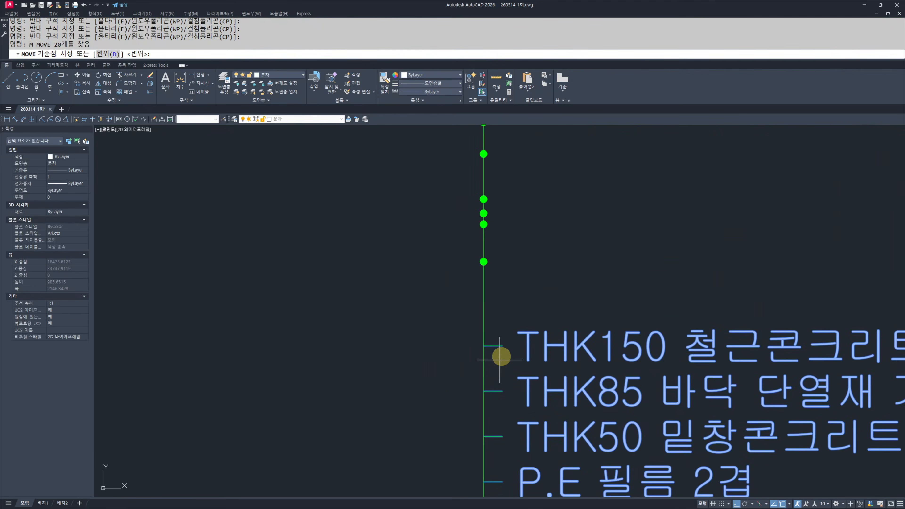
{"action": "left_click", "coordinate": [503, 345]}
{"action": "key", "text": "Escape"}
{"action": "key", "text": "Escape"}
- Set the justification of all ten copied notes to middle right (중간 오른쪽)
{"action": "scroll", "coordinate": [434, 344], "scroll_direction": "down", "scroll_amount": 5}
{"action": "left_click", "coordinate": [544, 412]}
{"action": "left_click", "coordinate": [489, 174]}
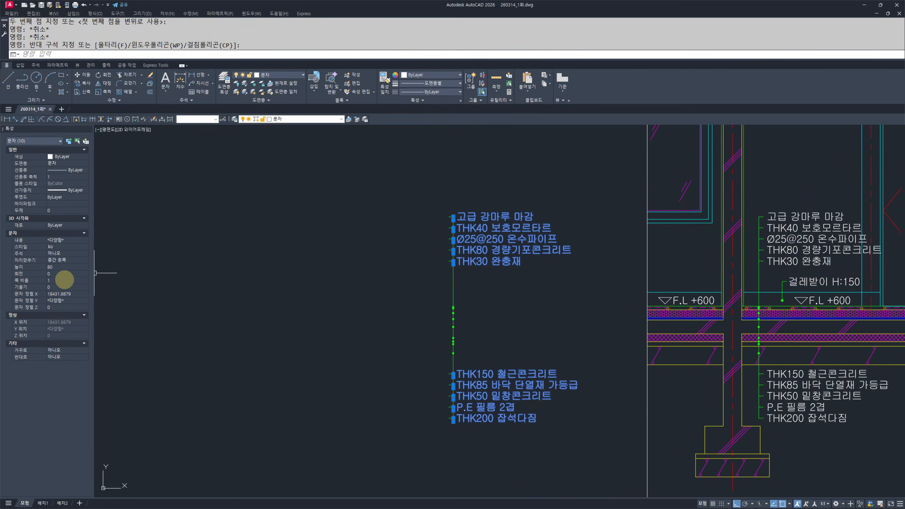
{"action": "left_click", "coordinate": [58, 260]}
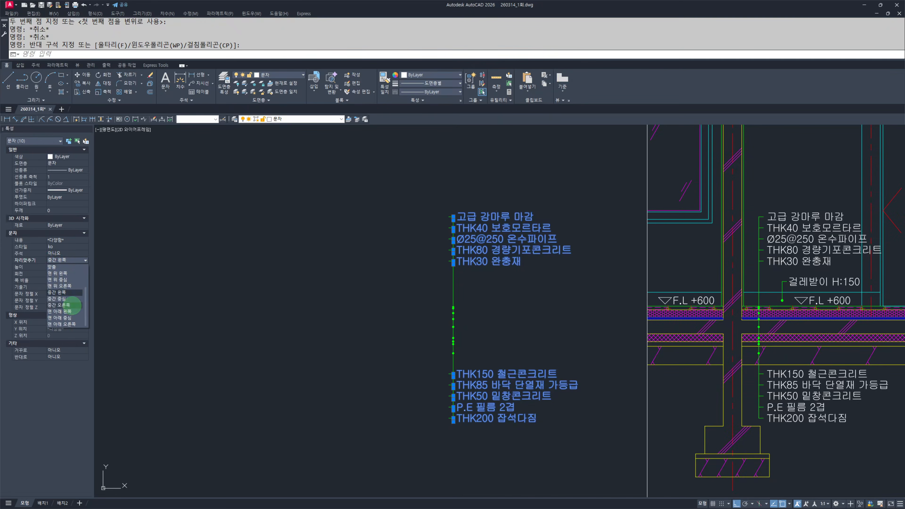
{"action": "left_click", "coordinate": [70, 305]}
- Move the ten right-justified notes horizontally left, just clear of the outer ends of their ticks
{"action": "type", "text": "m"}
{"action": "key", "text": "Return"}
{"action": "left_click", "coordinate": [544, 288]}
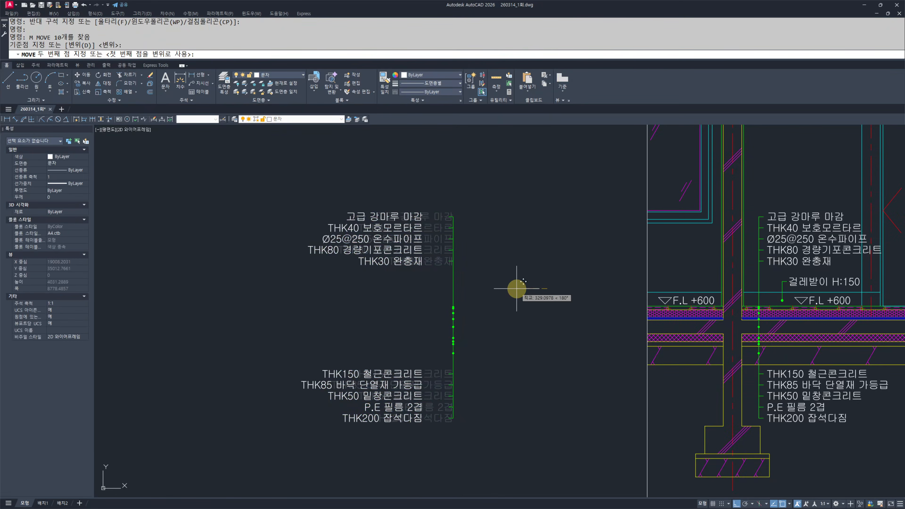
{"action": "key", "text": "Return"}
{"action": "key", "text": "Escape"}
{"action": "key", "text": "Escape"}
- Move the complete mirrored note set horizontally right into the section, placing its leader just left of the interior wall
{"action": "left_click", "coordinate": [503, 433]}
{"action": "left_click", "coordinate": [375, 184]}
{"action": "middle_click_drag", "start_coordinate": [471, 249], "coordinate": [467, 256]}
{"action": "type", "text": "m"}
{"action": "key", "text": "Return"}
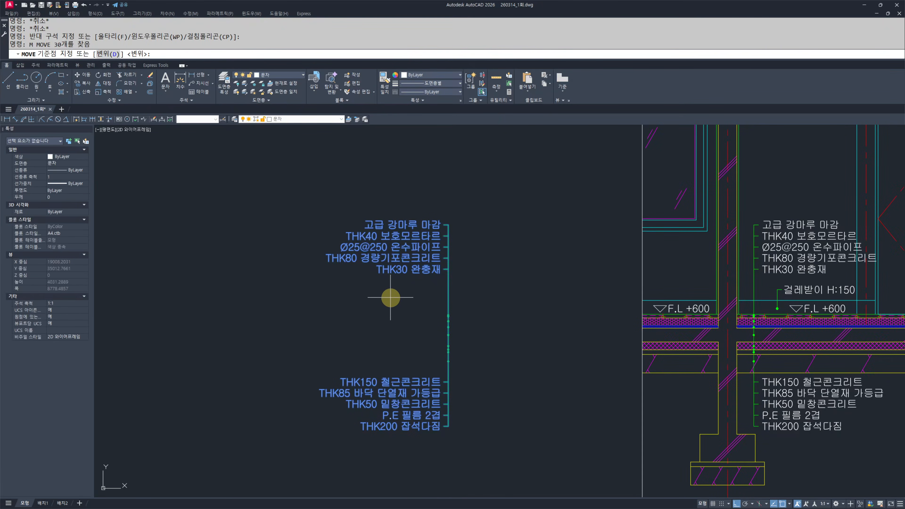
{"action": "left_click", "coordinate": [208, 297]}
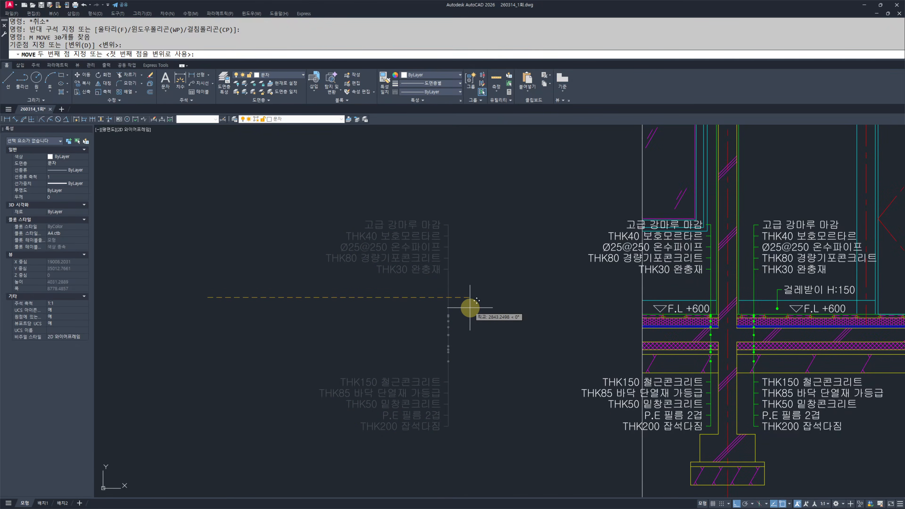
{"action": "key", "text": "Escape"}
{"action": "key", "text": "Escape"}
- Move the F.L +600 level mark in the room left of the wall sideways, clear of the new leader
{"action": "scroll", "coordinate": [687, 307], "scroll_direction": "up", "scroll_amount": 6}
{"action": "left_click", "coordinate": [625, 287]}
{"action": "left_click", "coordinate": [595, 305]}
{"action": "scroll", "coordinate": [488, 319], "scroll_direction": "down", "scroll_amount": 4}
{"action": "mouse_move", "coordinate": [489, 319]}
{"action": "middle_mouse_down"}
{"action": "mouse_move", "coordinate": [549, 312]}
{"action": "mouse_move", "coordinate": [562, 349]}
{"action": "middle_mouse_up"}
{"action": "type", "text": "m"}
{"action": "key", "text": "space"}
{"action": "left_click", "coordinate": [462, 364]}
{"action": "key", "text": "Escape"}
{"action": "key", "text": "Escape"}
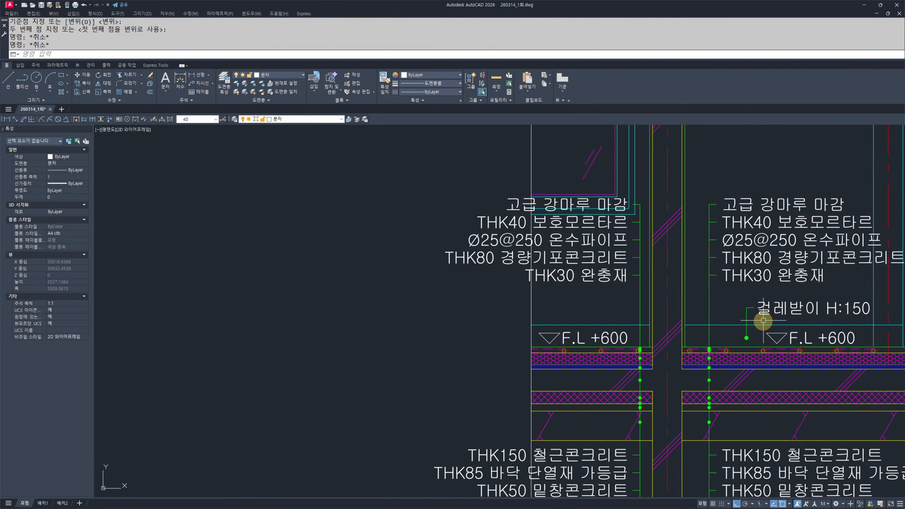
- Examine the properties of the leader belonging to the 걸레받이 H:150 note right of the wall
{"action": "left_click", "coordinate": [772, 318]}
{"action": "left_click", "coordinate": [727, 309]}
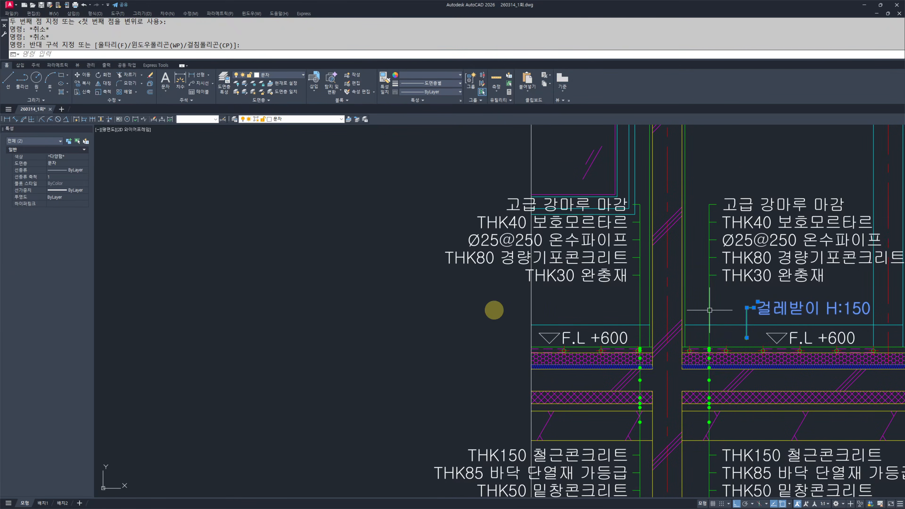
{"action": "key", "text": "Escape"}
{"action": "key", "text": "Escape"}
{"action": "left_click", "coordinate": [742, 306]}
{"action": "key", "text": "Escape"}
{"action": "left_click", "coordinate": [751, 313]}
{"action": "left_click", "coordinate": [734, 316]}
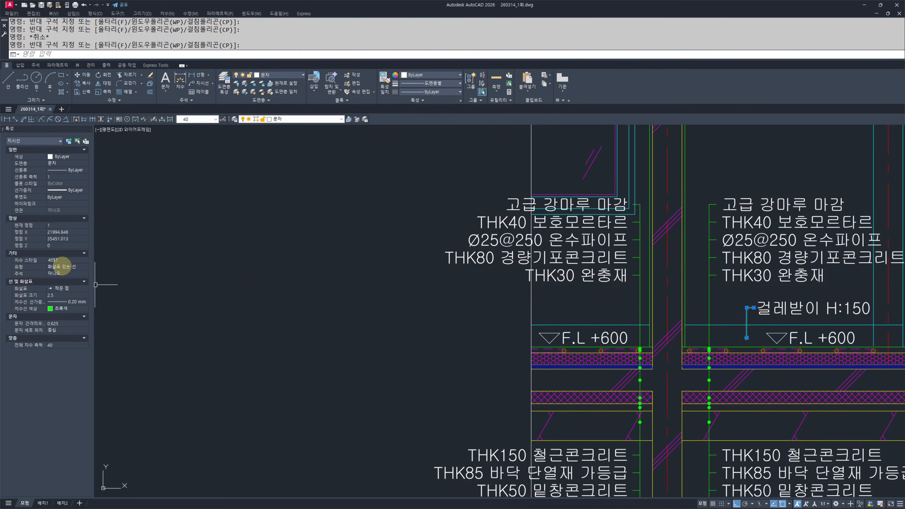
{"action": "key", "text": "Escape"}
{"action": "key", "text": "Escape"}
{"action": "key", "text": "Escape"}
- Draw a quick leader from the baseboard left of the wall straight up, with a 50 long horizontal landing to the left
{"action": "scroll", "coordinate": [521, 317], "scroll_direction": "up", "scroll_amount": 4}
{"action": "type", "text": "L"}
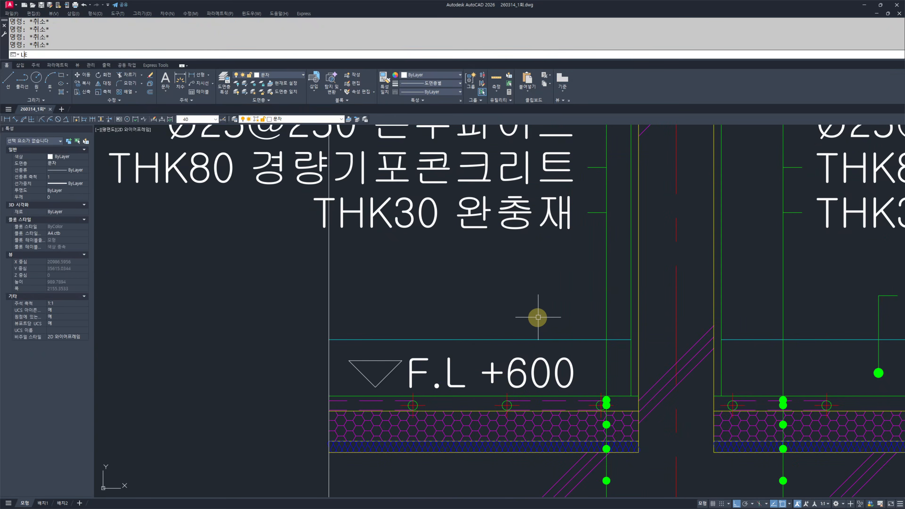
{"action": "type", "text": "E"}
{"action": "key", "text": "Return"}
{"action": "scroll", "coordinate": [588, 368], "scroll_direction": "up", "scroll_amount": 3}
{"action": "left_click", "coordinate": [584, 437]}
{"action": "left_click", "coordinate": [585, 196]}
{"action": "type", "text": "50"}
{"action": "key", "text": "Return"}
- Enter "걸레받이 H:150" as the new leader's note with the default text width and finish editing
{"action": "key", "text": "Return"}
{"action": "key", "text": "Return"}
{"action": "type", "text": "RJFF"}
{"action": "key", "text": "BackSpace"}
{"action": "key", "text": "BackSpace"}
{"action": "key", "text": "BackSpace"}
{"action": "key", "text": "BackSpace"}
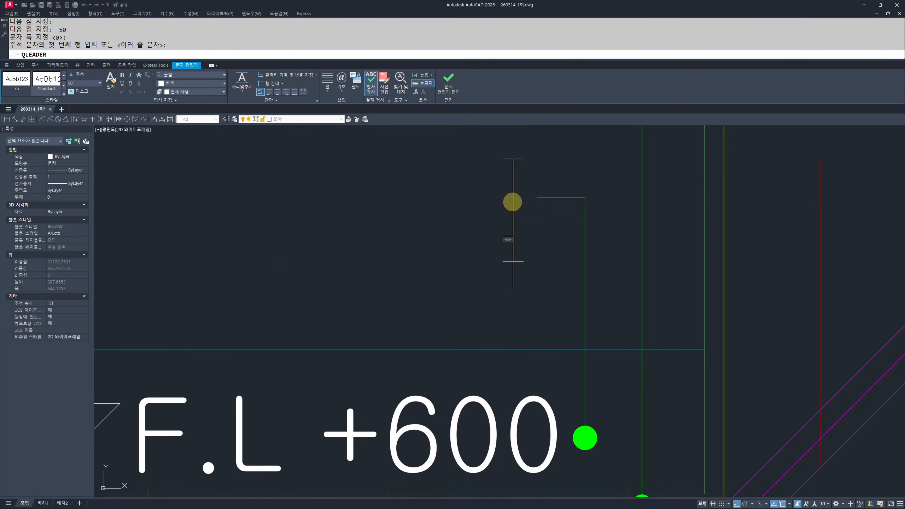
{"action": "type", "text": "걸레받이 H"}
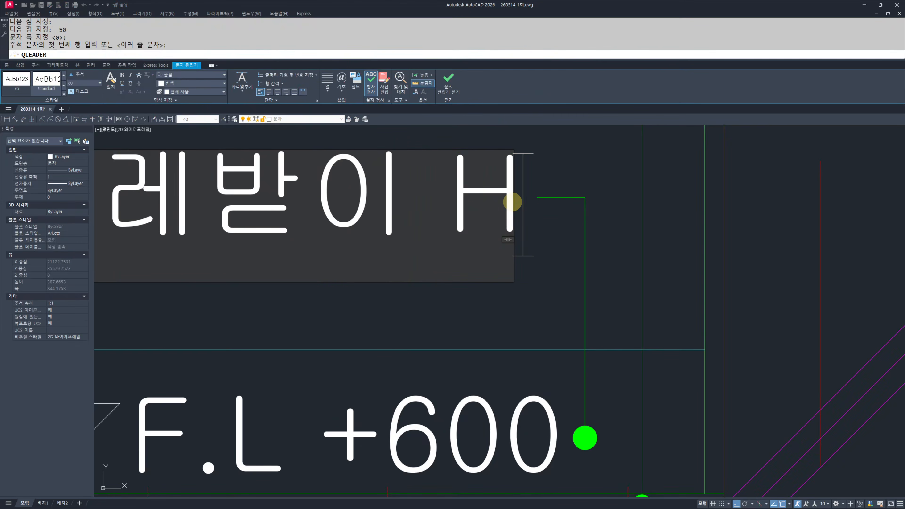
{"action": "type", "text": ":150"}
{"action": "key", "text": "Escape"}
{"action": "key", "text": "Escape"}
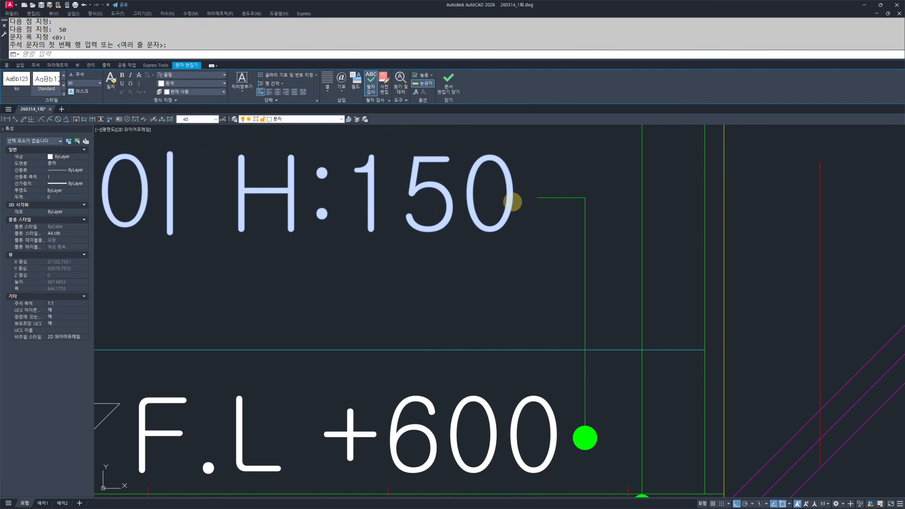
{"action": "scroll", "coordinate": [578, 264], "scroll_direction": "down", "scroll_amount": 5}
{"action": "type", "text": "3333333333333333333333333333333333"}
{"action": "scroll", "coordinate": [411, 299], "scroll_direction": "down", "scroll_amount": 3}
{"action": "middle_click_drag", "start_coordinate": [410, 301], "coordinate": [363, 302]}
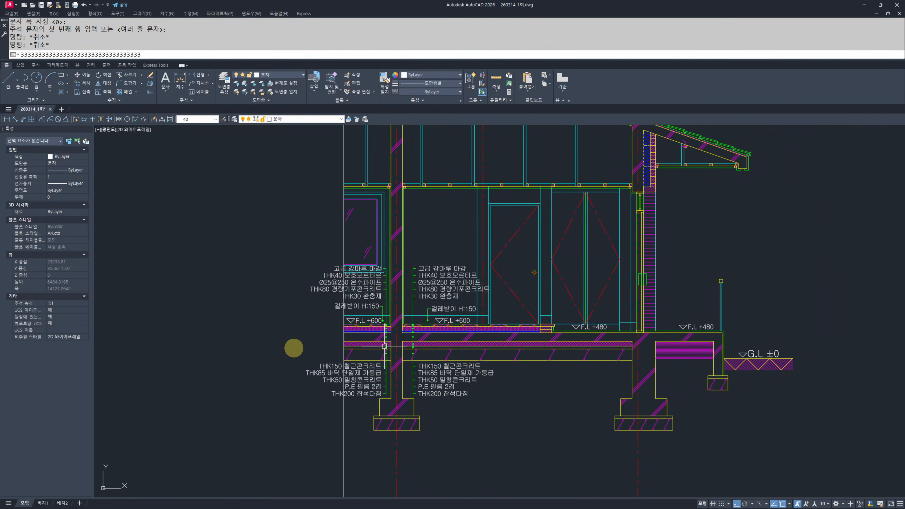
{"action": "type", "text": "3333333333333333333333333333333333333333333333333333333"}
{"action": "middle_click_drag", "start_coordinate": [402, 399], "coordinate": [416, 415]}
{"action": "middle_click_drag", "start_coordinate": [451, 369], "coordinate": [463, 361]}
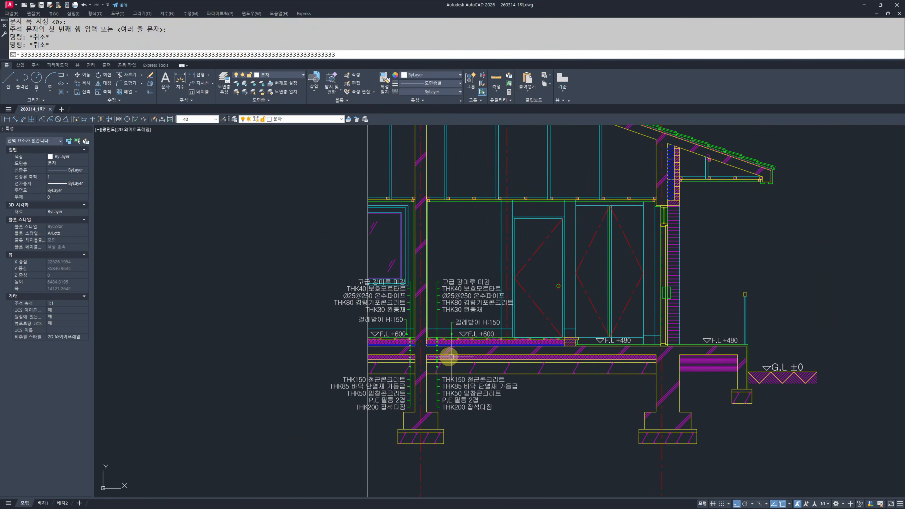
{"action": "scroll", "coordinate": [406, 335], "scroll_direction": "up", "scroll_amount": 5}
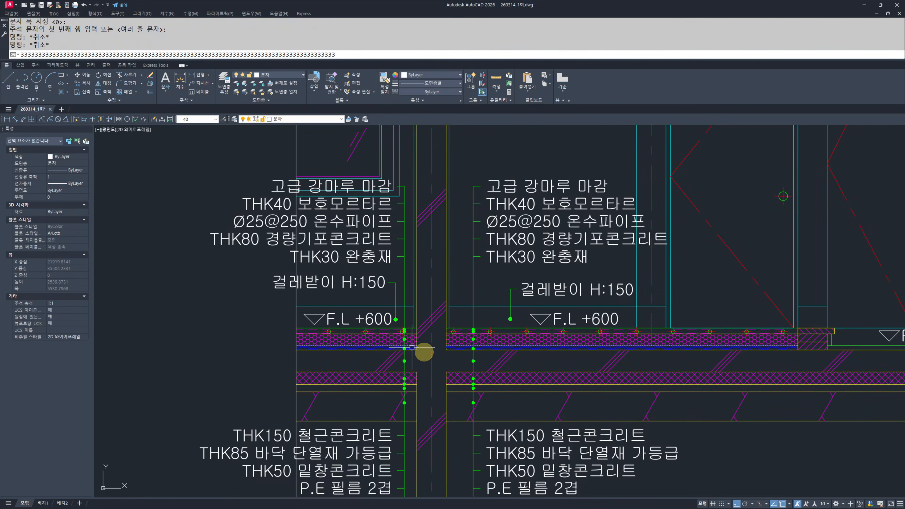
{"action": "scroll", "coordinate": [409, 344], "scroll_direction": "down", "scroll_amount": 3}
{"action": "middle_click_drag", "start_coordinate": [460, 313], "coordinate": [451, 354]}
{"action": "middle_click_drag", "start_coordinate": [436, 284], "coordinate": [453, 350]}
{"action": "scroll", "coordinate": [454, 350], "scroll_direction": "up", "scroll_amount": 5}
{"action": "key", "text": "Escape"}
{"action": "key", "text": "Escape"}
{"action": "key", "text": "Escape"}
{"action": "key", "text": "Escape"}
- Copy the top three floor notes right of the wall with their ticks straight up to just below the ceiling
{"action": "left_click", "coordinate": [556, 303]}
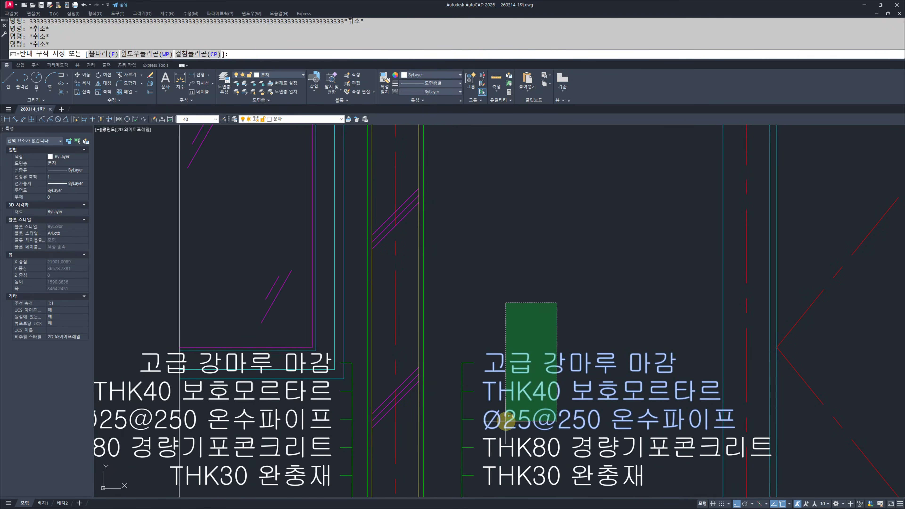
{"action": "left_click", "coordinate": [466, 420]}
{"action": "type", "text": "cc"}
{"action": "key", "text": "Return"}
{"action": "left_click", "coordinate": [462, 363]}
{"action": "middle_click_drag", "start_coordinate": [458, 221], "coordinate": [460, 477]}
{"action": "left_click", "coordinate": [467, 270]}
{"action": "key", "text": "Escape"}
{"action": "key", "text": "Escape"}
- Draw a vertical line from the lowest copied tick up through the ceiling layers into the ceiling framing
{"action": "middle_click_drag", "start_coordinate": [460, 291], "coordinate": [467, 358]}
{"action": "type", "text": "l"}
{"action": "key", "text": "Return"}
{"action": "left_click", "coordinate": [472, 392]}
{"action": "scroll", "coordinate": [471, 308], "scroll_direction": "up", "scroll_amount": 3}
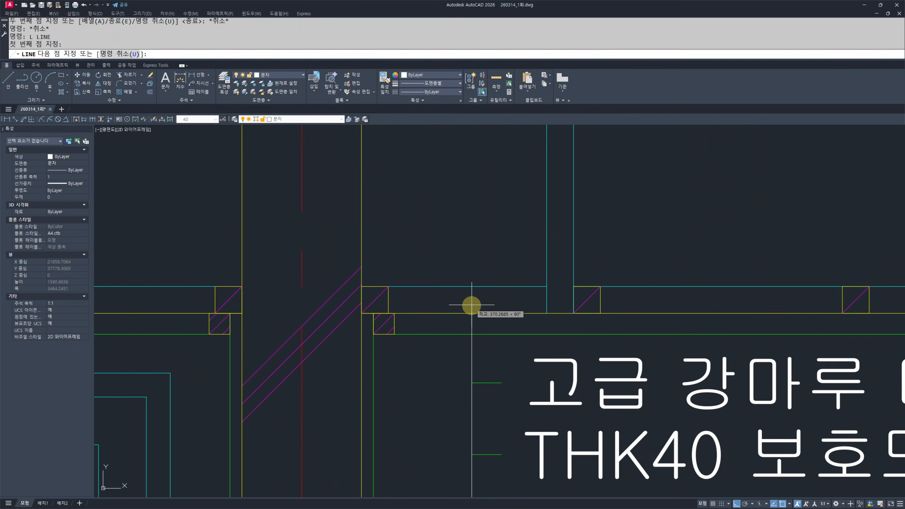
{"action": "left_click", "coordinate": [469, 299]}
{"action": "key", "text": "Escape"}
{"action": "key", "text": "Escape"}
- Match the new vertical ceiling leader line's properties to those of a green tick
{"action": "scroll", "coordinate": [478, 321], "scroll_direction": "down", "scroll_amount": 3}
{"action": "type", "text": "ma"}
{"action": "key", "text": "Return"}
{"action": "scroll", "coordinate": [481, 382], "scroll_direction": "up", "scroll_amount": 2}
{"action": "left_click", "coordinate": [486, 388]}
{"action": "left_click", "coordinate": [487, 411]}
{"action": "left_click", "coordinate": [432, 338]}
{"action": "key", "text": "Escape"}
{"action": "key", "text": "Escape"}
- Copy a green dot from the floor leader to the upper end of the ceiling leader
{"action": "scroll", "coordinate": [439, 246], "scroll_direction": "down", "scroll_amount": 5}
{"action": "scroll", "coordinate": [439, 295], "scroll_direction": "up", "scroll_amount": 8}
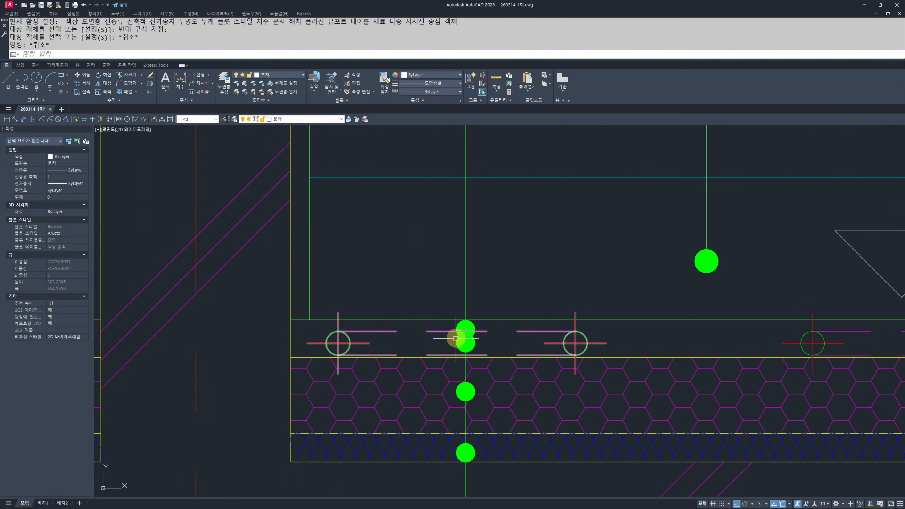
{"action": "type", "text": "cc"}
{"action": "key", "text": "space"}
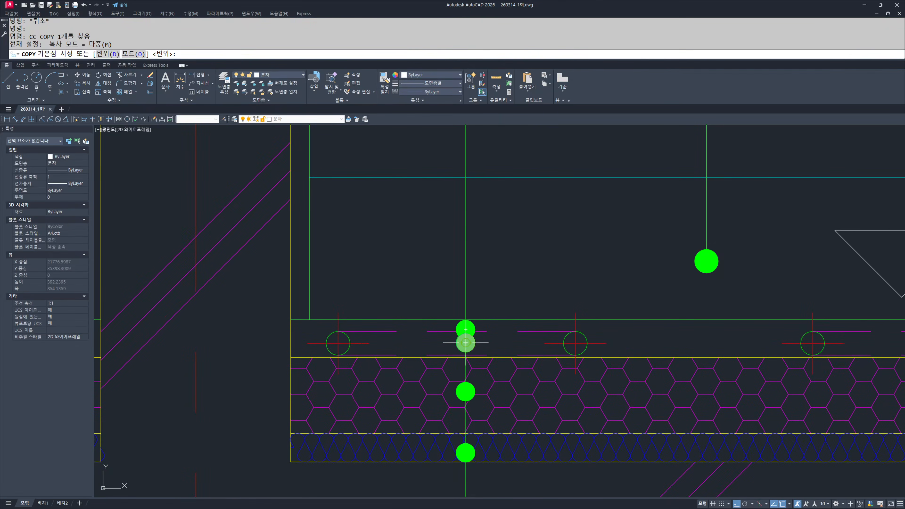
{"action": "left_click", "coordinate": [465, 343]}
{"action": "scroll", "coordinate": [445, 374], "scroll_direction": "down", "scroll_amount": 4}
{"action": "scroll", "coordinate": [434, 271], "scroll_direction": "up", "scroll_amount": 5}
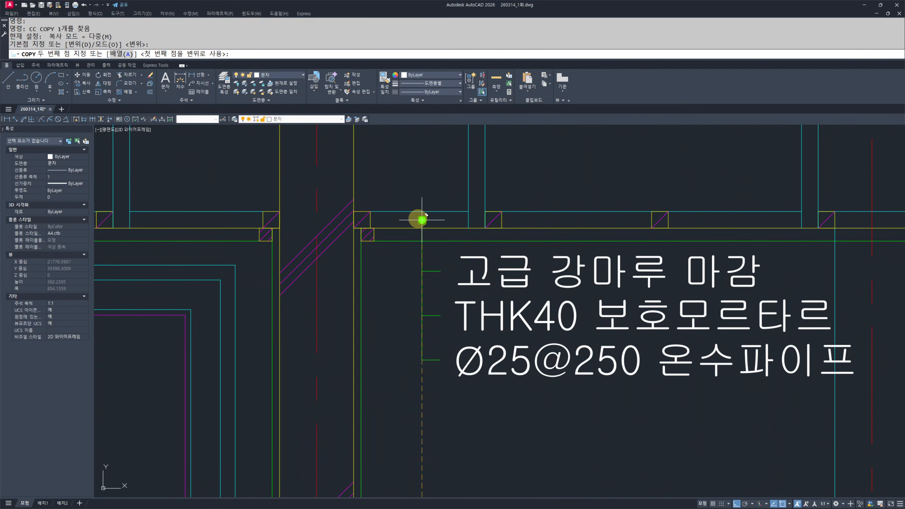
{"action": "left_click", "coordinate": [422, 220]}
{"action": "key", "text": "Escape"}
{"action": "key", "text": "Escape"}
- Copy the ceiling leader's dot downward twice, onto the two ceiling layers below the framing
{"action": "middle_click_drag", "start_coordinate": [456, 307], "coordinate": [477, 357]}
{"action": "left_click", "coordinate": [433, 259]}
{"action": "left_click", "coordinate": [451, 293]}
{"action": "type", "text": "cc"}
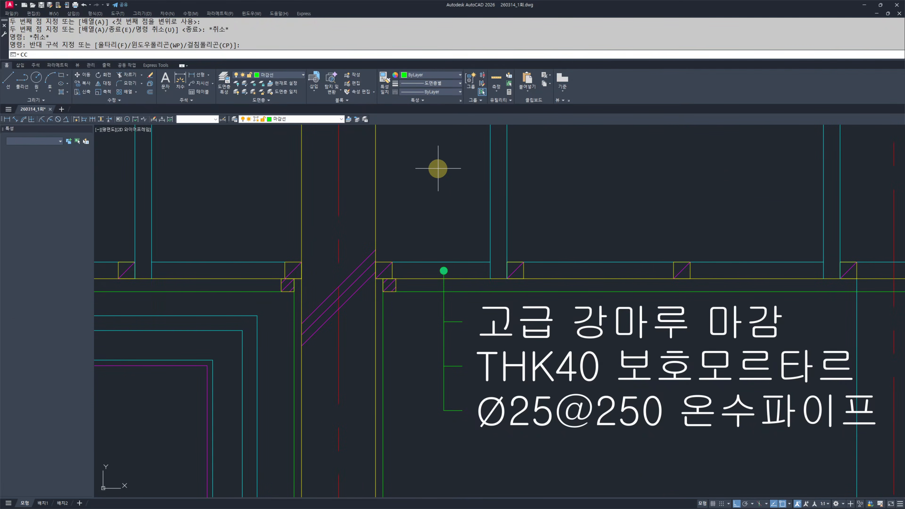
{"action": "key", "text": "space"}
{"action": "left_click", "coordinate": [438, 168]}
{"action": "left_click", "coordinate": [442, 178]}
{"action": "left_click", "coordinate": [443, 184]}
{"action": "key", "text": "Escape"}
{"action": "key", "text": "Escape"}
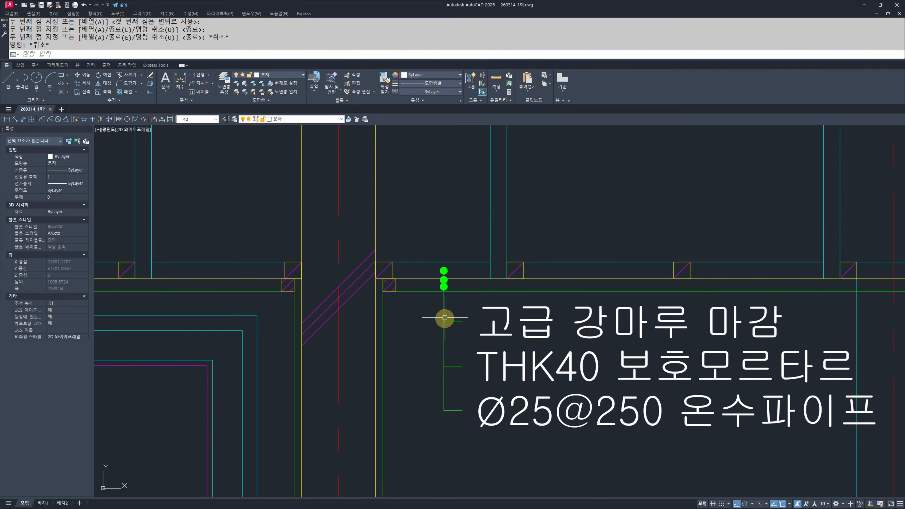
- Change the first ceiling note to "45x45@450 반자틀"
{"action": "middle_click_drag", "start_coordinate": [442, 316], "coordinate": [385, 265]}
{"action": "left_click", "coordinate": [480, 272]}
{"action": "key", "text": "Escape"}
{"action": "key", "text": "Escape"}
{"action": "left_click", "coordinate": [483, 270]}
{"action": "double_click", "coordinate": [483, 270]}
{"action": "scroll", "coordinate": [453, 401], "scroll_direction": "down", "scroll_amount": 1}
{"action": "middle_click_drag", "start_coordinate": [453, 402], "coordinate": [388, 406]}
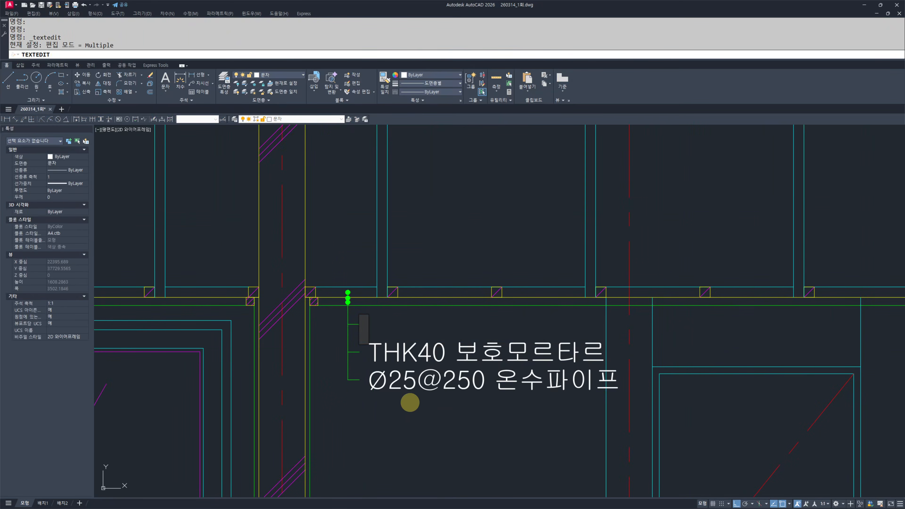
{"action": "type", "text": "45ㅌ"}
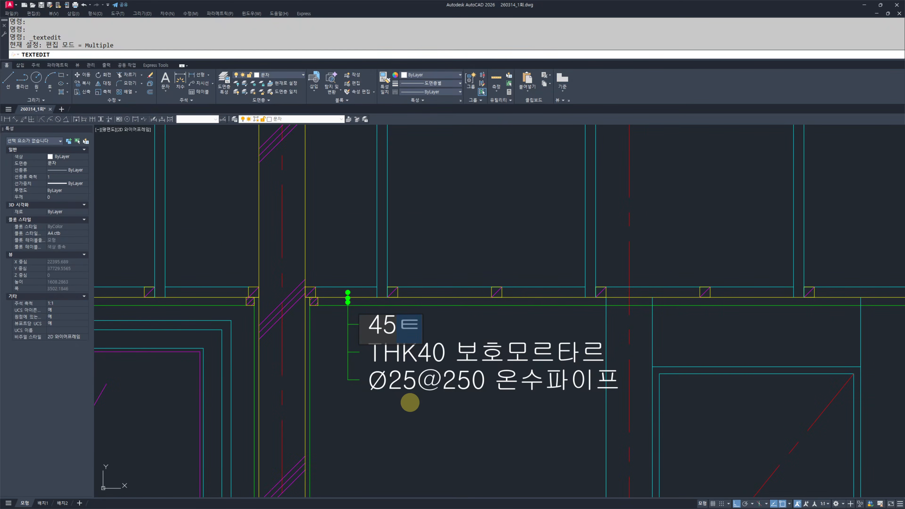
{"action": "type", "text": "45@"}
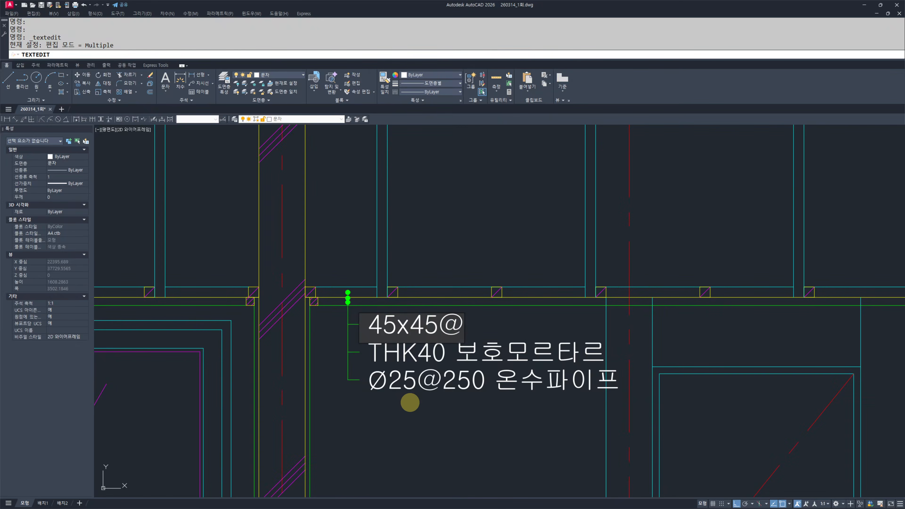
{"action": "type", "text": "450 반자틀"}
{"action": "key", "text": "Return"}
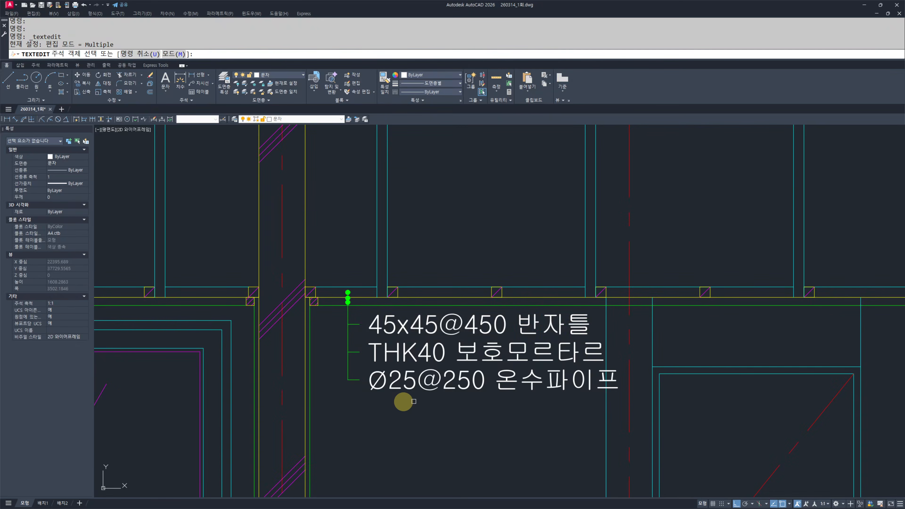
- Change the second ceiling note to "석고보드위 천장지 마감"
{"action": "left_click", "coordinate": [410, 357]}
{"action": "key", "text": "Delete"}
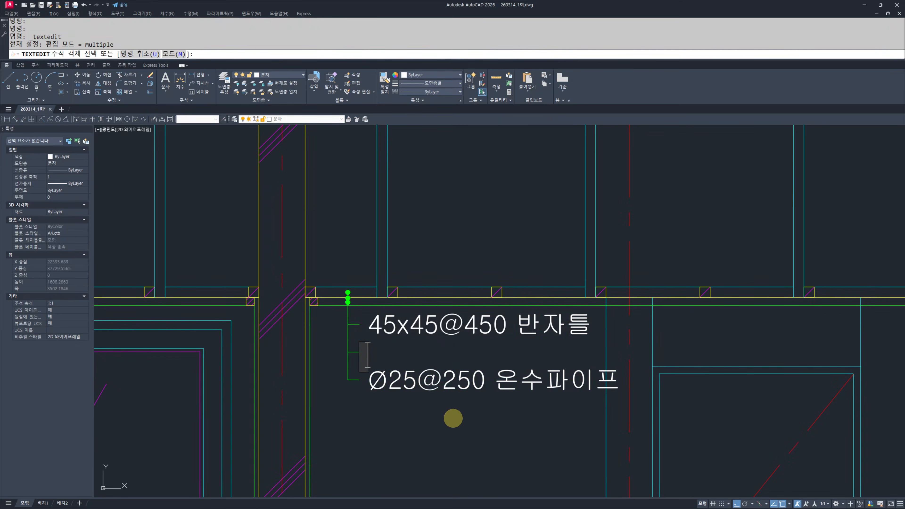
{"action": "type", "text": "석고보드"}
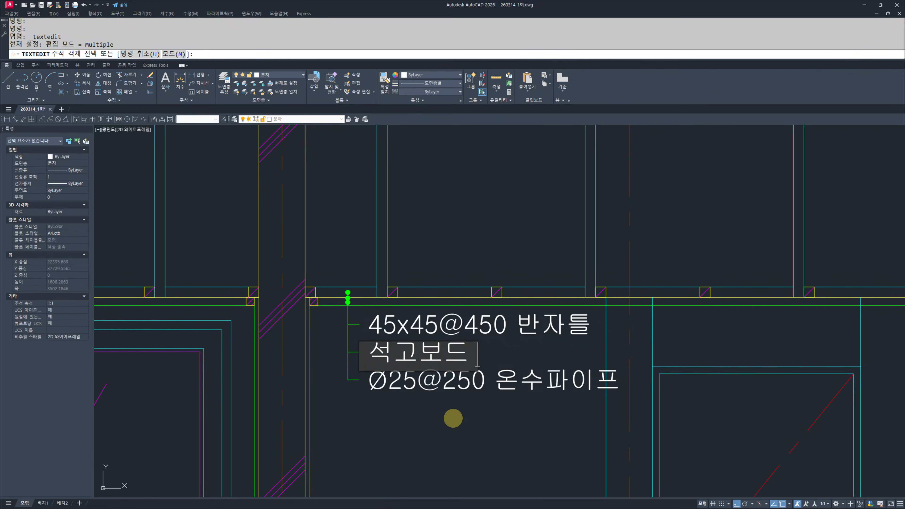
{"action": "type", "text": " 위 천장ㅈㅣ 막"}
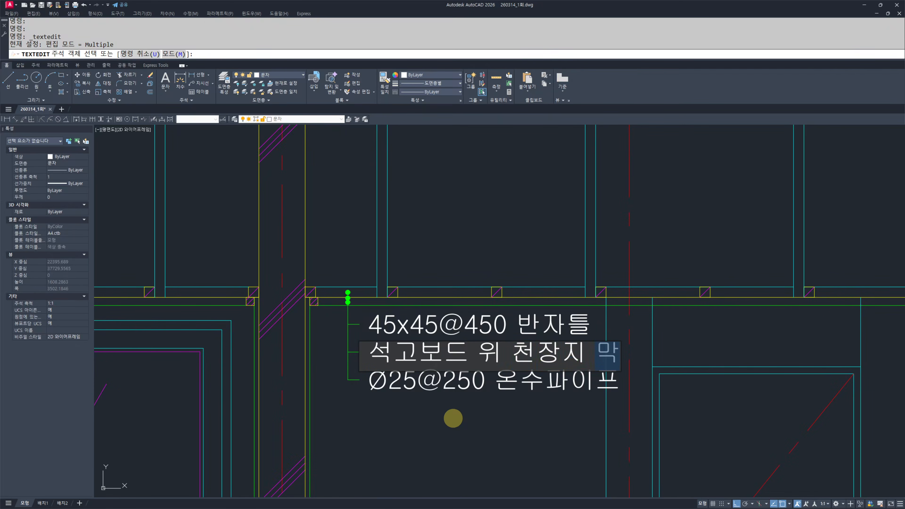
{"action": "type", "text": "ㅏㅁ"}
{"action": "left_click", "coordinate": [453, 418]}
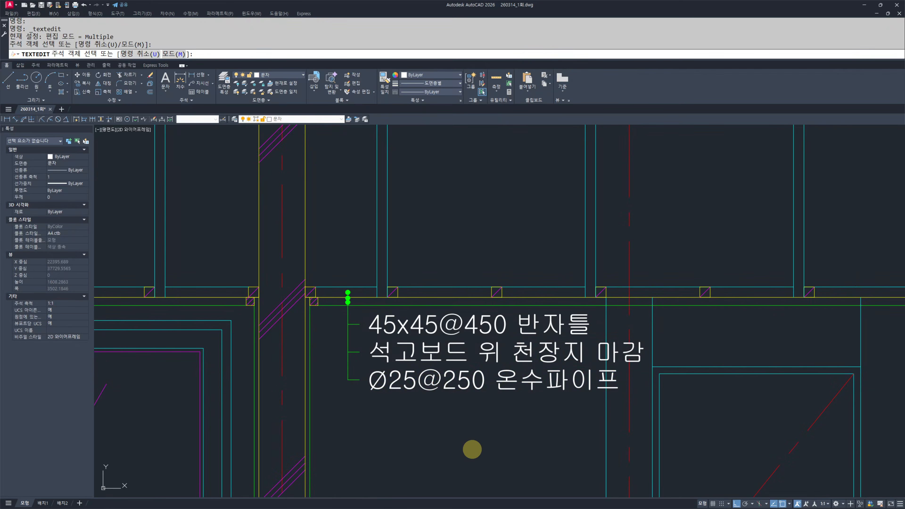
{"action": "left_click", "coordinate": [472, 449]}
{"action": "left_click", "coordinate": [453, 355]}
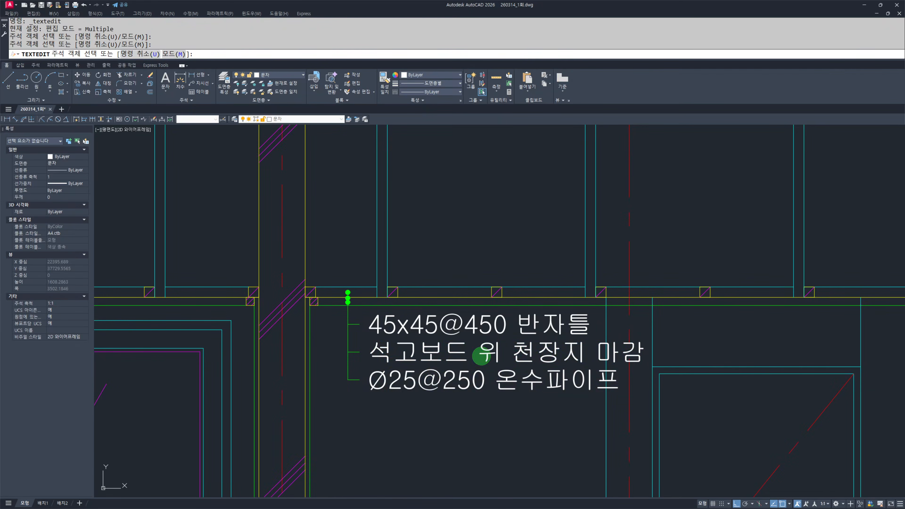
{"action": "key", "text": "BackSpace"}
{"action": "key", "text": "Return"}
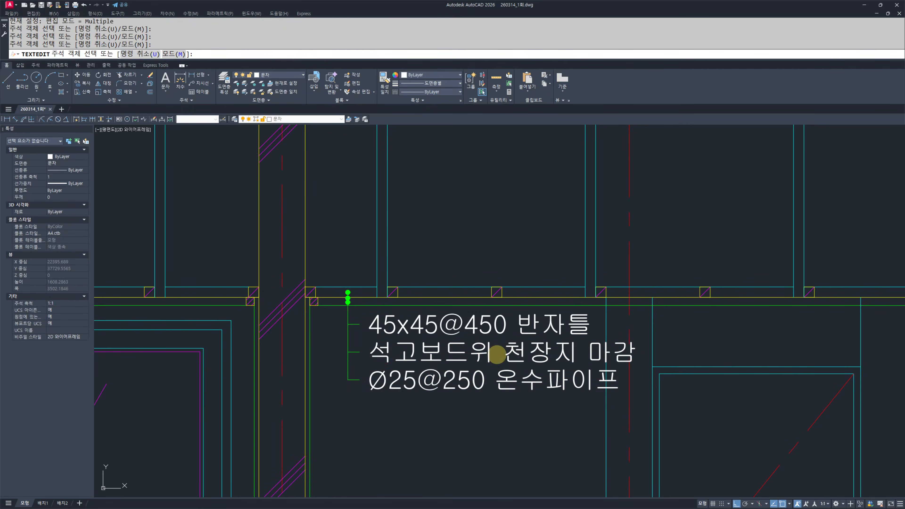
- Change the third ceiling note to "45x45 반자돌림"
{"action": "left_click", "coordinate": [440, 383]}
{"action": "key", "text": "BackSpace"}
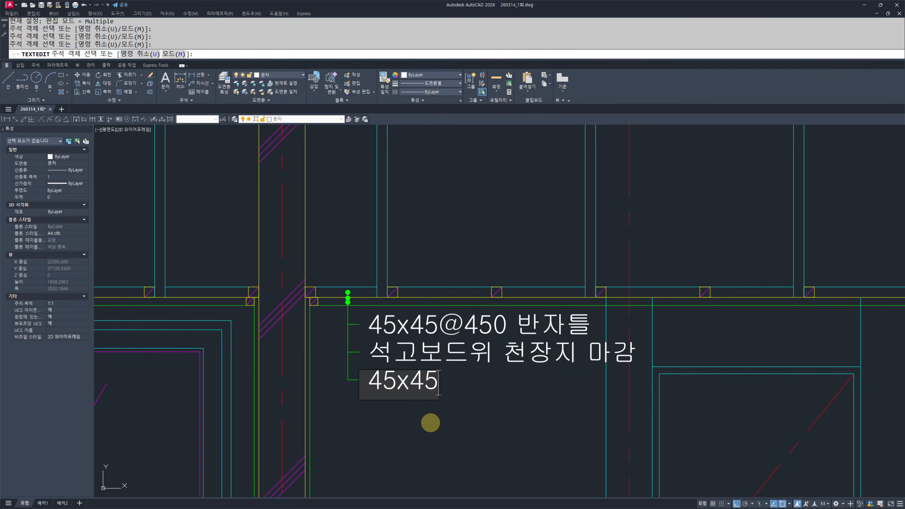
{"action": "type", "text": "45x45 반자돌림"}
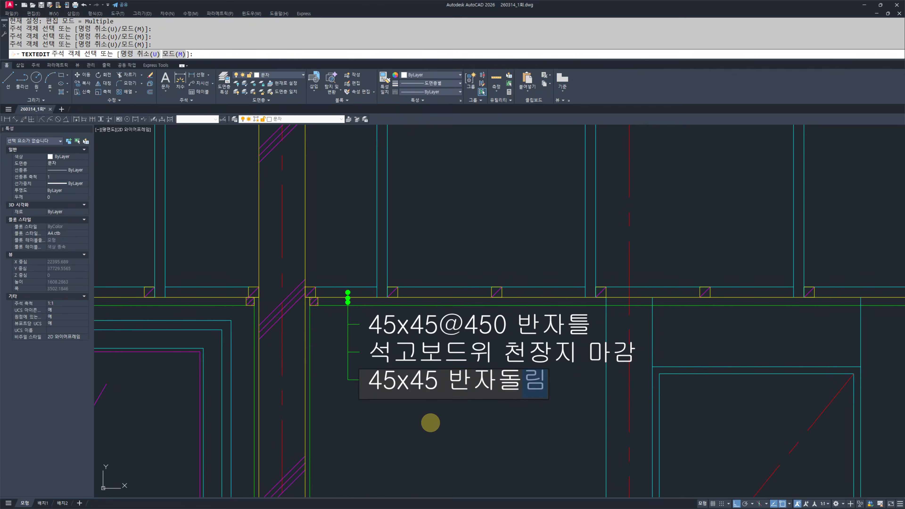
{"action": "key", "text": "Return"}
{"action": "key", "text": "Escape"}
{"action": "key", "text": "Escape"}
{"action": "left_click", "coordinate": [476, 405]}
{"action": "left_click", "coordinate": [345, 327]}
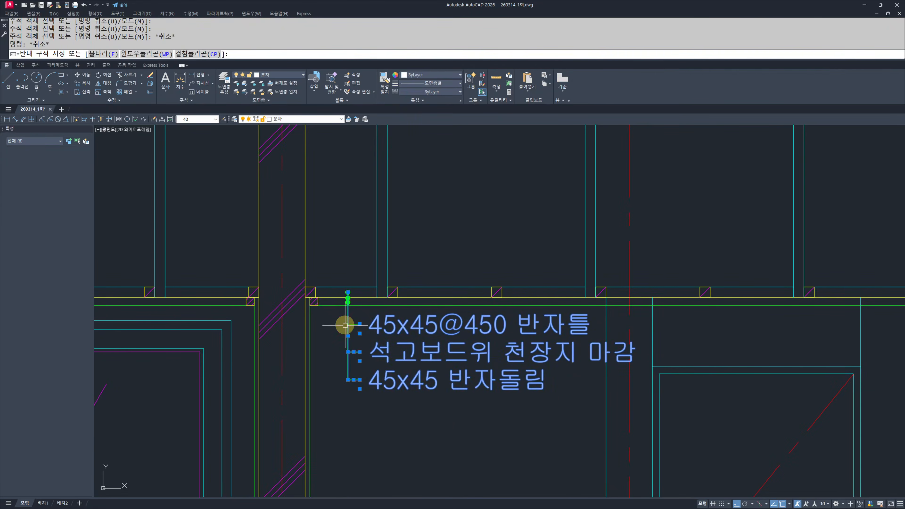
{"action": "left_click", "coordinate": [345, 326]}
{"action": "left_click", "coordinate": [331, 269]}
{"action": "key", "text": "Escape"}
{"action": "key", "text": "Escape"}
{"action": "left_click", "coordinate": [333, 274]}
{"action": "left_click", "coordinate": [363, 414]}
{"action": "left_click", "coordinate": [375, 320]}
{"action": "left_click", "coordinate": [374, 325]}
{"action": "middle_click_drag", "start_coordinate": [355, 376], "coordinate": [520, 381]}
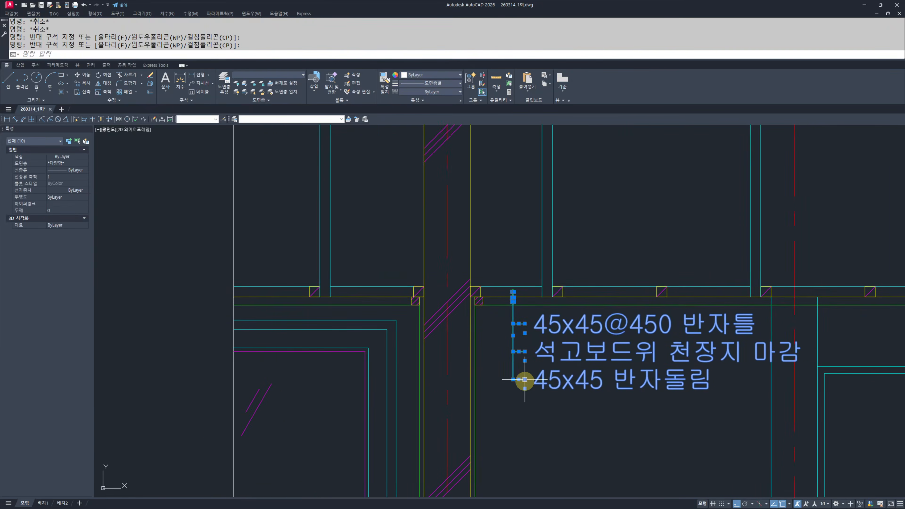
{"action": "scroll", "coordinate": [520, 380], "scroll_direction": "down", "scroll_amount": 2}
{"action": "type", "text": "ㅊ"}
{"action": "key", "text": "space"}
{"action": "type", "text": "c"}
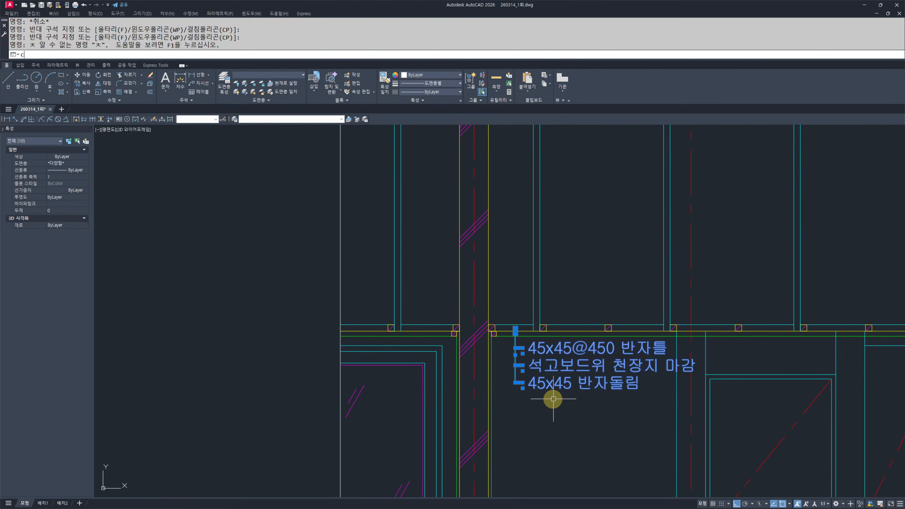
{"action": "type", "text": "o"}
{"action": "key", "text": "space"}
{"action": "left_click", "coordinate": [553, 400]}
{"action": "key", "text": "Escape"}
{"action": "key", "text": "Escape"}
{"action": "scroll", "coordinate": [317, 434], "scroll_direction": "down", "scroll_amount": 4}
{"action": "middle_click_drag", "start_coordinate": [317, 434], "coordinate": [425, 278]}
{"action": "scroll", "coordinate": [467, 329], "scroll_direction": "up", "scroll_amount": 5}
{"action": "middle_click_drag", "start_coordinate": [471, 359], "coordinate": [468, 397]}
{"action": "left_click", "coordinate": [494, 397]}
{"action": "left_click", "coordinate": [440, 360]}
{"action": "left_click", "coordinate": [500, 352]}
{"action": "left_click", "coordinate": [458, 332]}
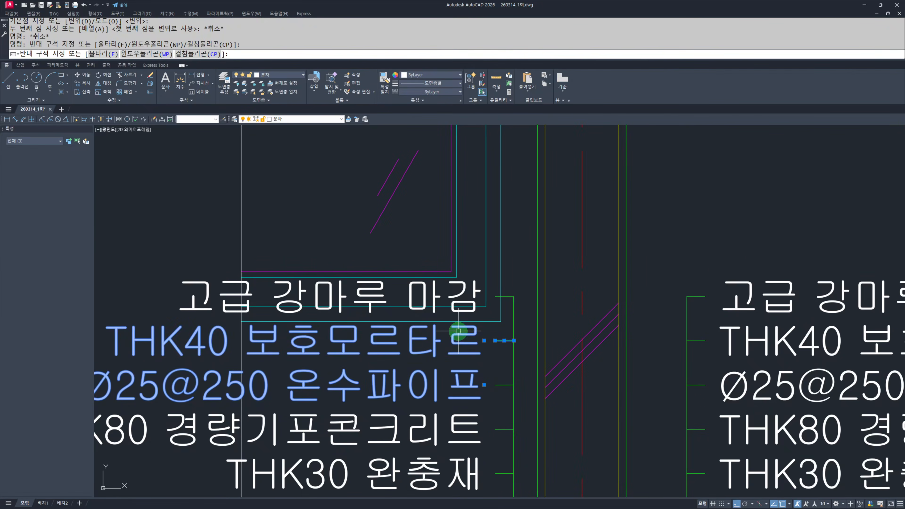
{"action": "left_click", "coordinate": [507, 296]}
{"action": "key", "text": "Escape"}
{"action": "key", "text": "Escape"}
- Copy the upper three floor notes left of the wall, with their leader ticks, straight up to just below the ceiling
{"action": "left_click_drag", "start_coordinate": [509, 395], "coordinate": [445, 366]}
{"action": "left_click_drag", "start_coordinate": [407, 240], "coordinate": [547, 376]}
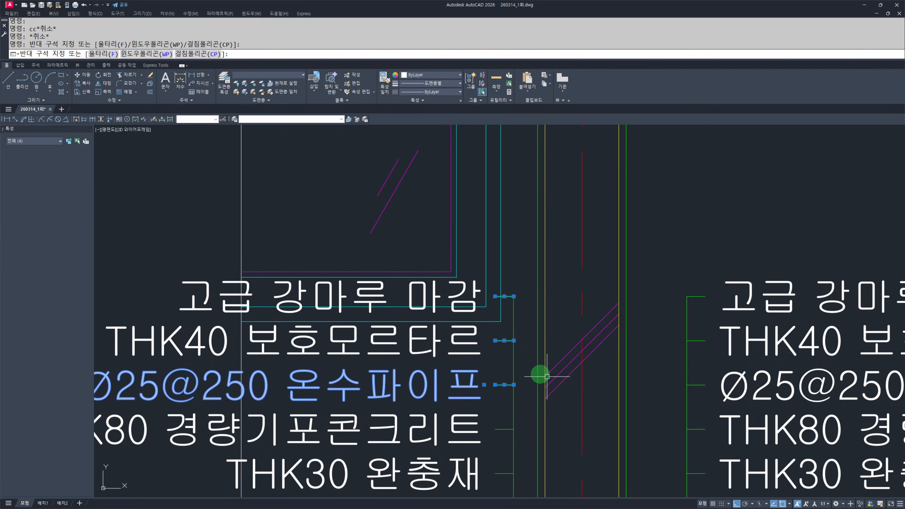
{"action": "left_click", "coordinate": [480, 362]}
{"action": "left_click", "coordinate": [456, 306]}
{"action": "type", "text": "cc"}
{"action": "key", "text": "space"}
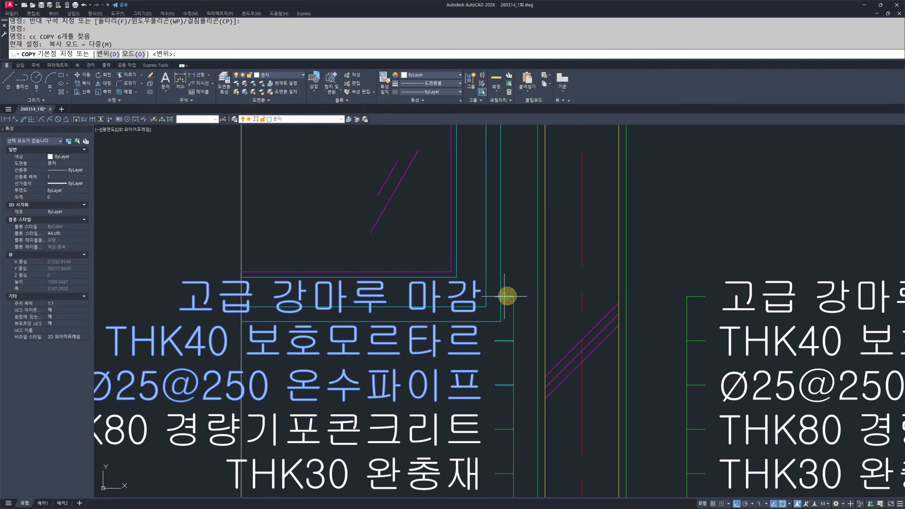
{"action": "left_click", "coordinate": [504, 296]}
{"action": "scroll", "coordinate": [495, 377], "scroll_direction": "down", "scroll_amount": 8}
{"action": "scroll", "coordinate": [509, 370], "scroll_direction": "up", "scroll_amount": 7}
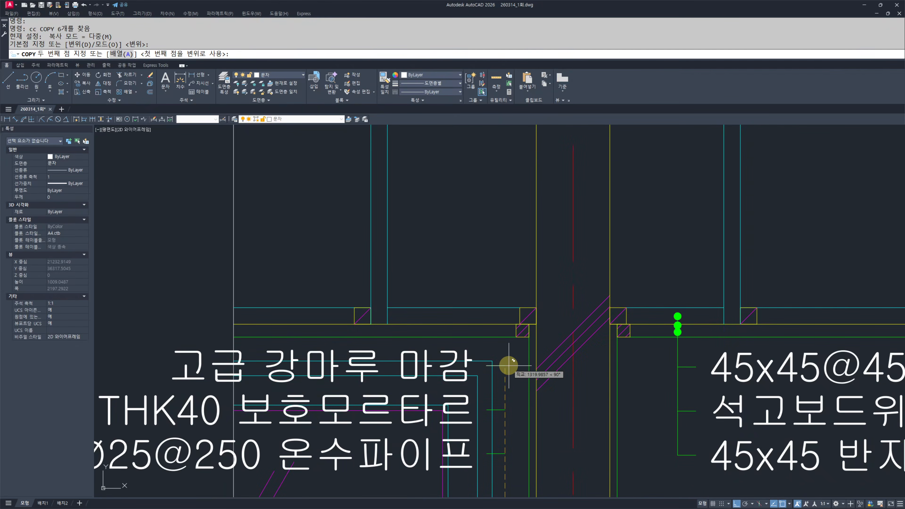
{"action": "left_click", "coordinate": [509, 367]}
{"action": "key", "text": "Escape"}
- Draw a vertical leader line from the lowest copied tick up into the ceiling framing left of the wall
{"action": "type", "text": "l"}
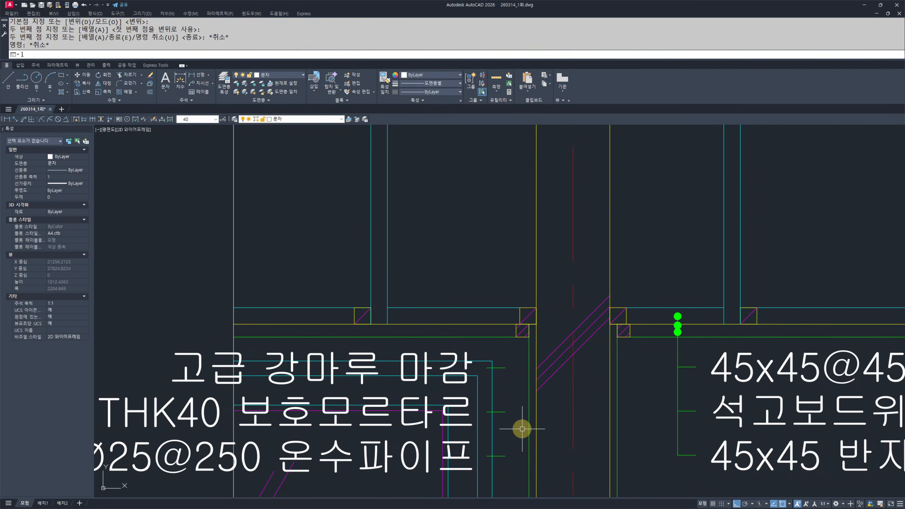
{"action": "key", "text": "Return"}
{"action": "left_click", "coordinate": [507, 432]}
{"action": "key", "text": "Escape"}
{"action": "key", "text": "Escape"}
{"action": "scroll", "coordinate": [506, 439], "scroll_direction": "up", "scroll_amount": 4}
{"action": "key", "text": "space"}
{"action": "left_click", "coordinate": [501, 480]}
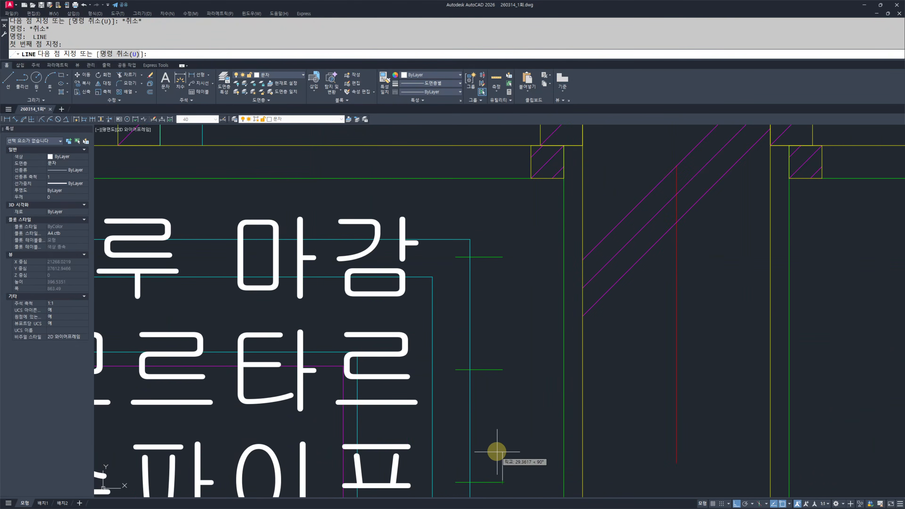
{"action": "scroll", "coordinate": [494, 463], "scroll_direction": "down", "scroll_amount": 4}
{"action": "scroll", "coordinate": [489, 375], "scroll_direction": "up", "scroll_amount": 4}
{"action": "key", "text": "Escape"}
{"action": "key", "text": "Escape"}
{"action": "scroll", "coordinate": [501, 320], "scroll_direction": "down", "scroll_amount": 4}
{"action": "scroll", "coordinate": [584, 321], "scroll_direction": "up", "scroll_amount": 3}
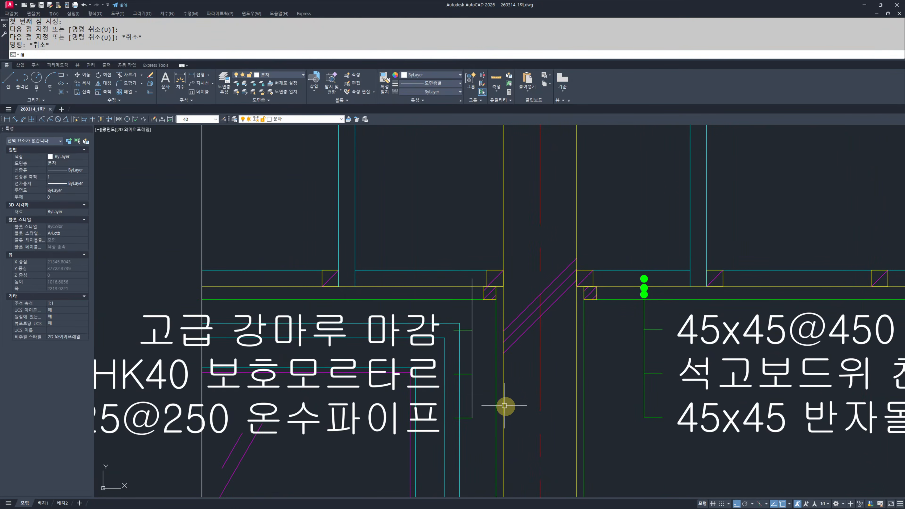
- Match the new vertical line's properties to the green ceiling leader on the other side of the wall
{"action": "type", "text": "mm"}
{"action": "key", "text": "space"}
{"action": "left_click", "coordinate": [646, 375]}
{"action": "scroll", "coordinate": [456, 310], "scroll_direction": "up", "scroll_amount": 4}
{"action": "left_click", "coordinate": [505, 309]}
{"action": "left_click", "coordinate": [483, 314]}
{"action": "key", "text": "Escape"}
{"action": "key", "text": "Escape"}
{"action": "scroll", "coordinate": [622, 333], "scroll_direction": "down", "scroll_amount": 4}
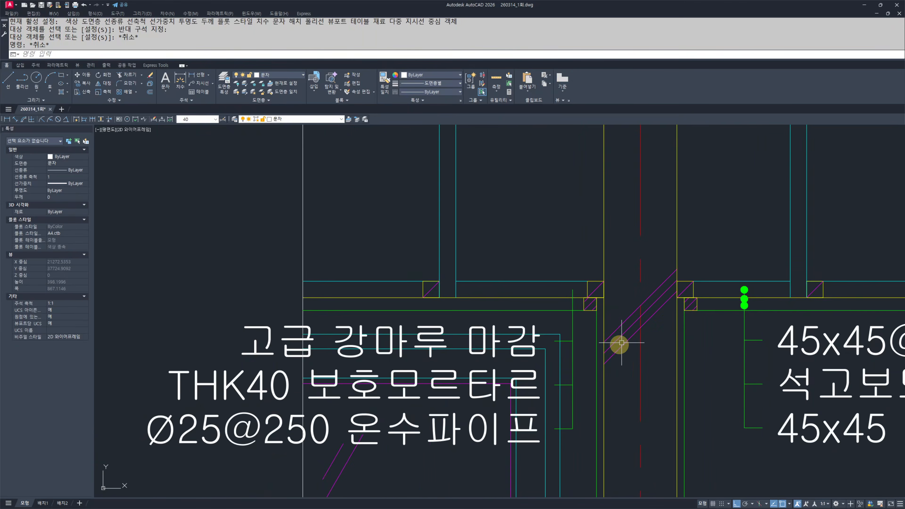
- Copy the three green dots from the right ceiling leader onto the upper end of the left ceiling leader
{"action": "scroll", "coordinate": [782, 288], "scroll_direction": "up", "scroll_amount": 4}
{"action": "left_click", "coordinate": [613, 276]}
{"action": "left_click", "coordinate": [716, 343]}
{"action": "scroll", "coordinate": [688, 292], "scroll_direction": "up", "scroll_amount": 2}
{"action": "type", "text": "cc"}
{"action": "key", "text": "space"}
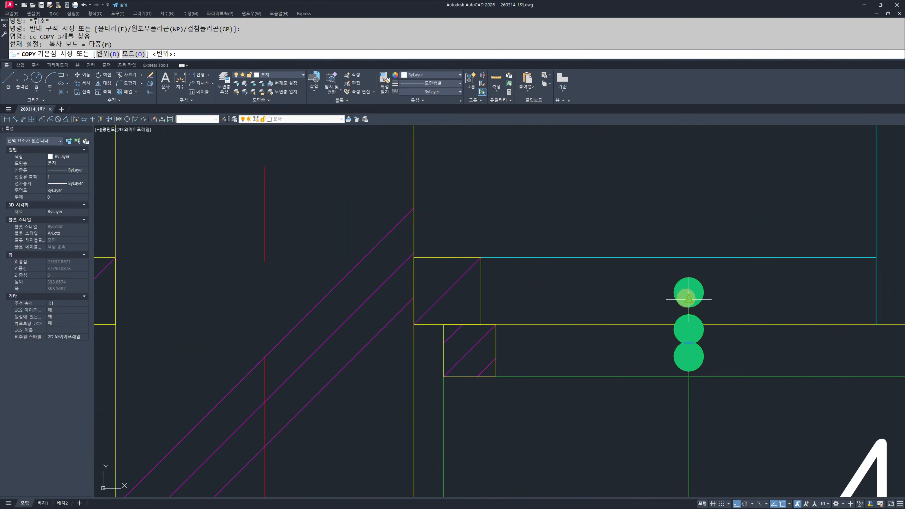
{"action": "left_click", "coordinate": [688, 293]}
{"action": "scroll", "coordinate": [373, 320], "scroll_direction": "down", "scroll_amount": 4}
{"action": "scroll", "coordinate": [431, 303], "scroll_direction": "up", "scroll_amount": 4}
{"action": "middle_click_drag", "start_coordinate": [256, 318], "coordinate": [524, 339]}
{"action": "left_click", "coordinate": [384, 295]}
{"action": "key", "text": "Escape"}
{"action": "key", "text": "Escape"}
{"action": "scroll", "coordinate": [394, 319], "scroll_direction": "down", "scroll_amount": 4}
{"action": "scroll", "coordinate": [524, 340], "scroll_direction": "down", "scroll_amount": 3}
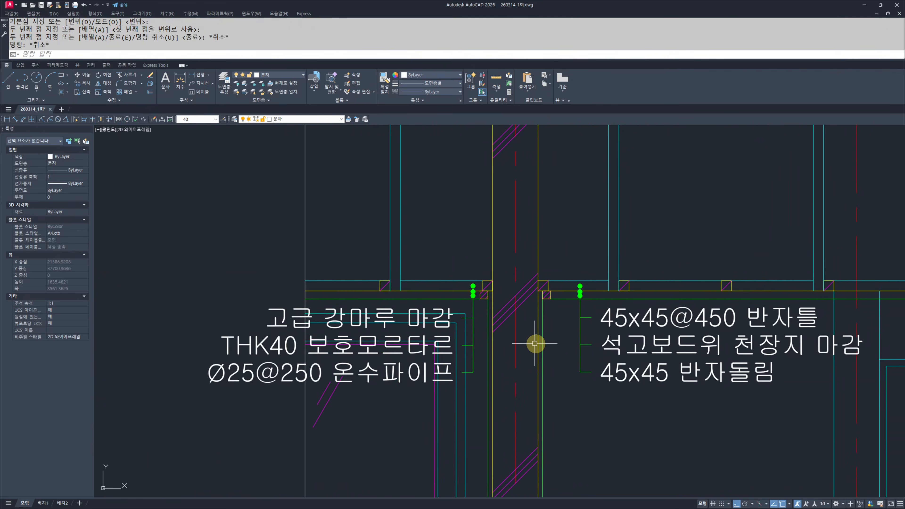
- Replace the first note left of the wall with the copied ceiling text "45x45@450 반자틀"
{"action": "double_click", "coordinate": [653, 323]}
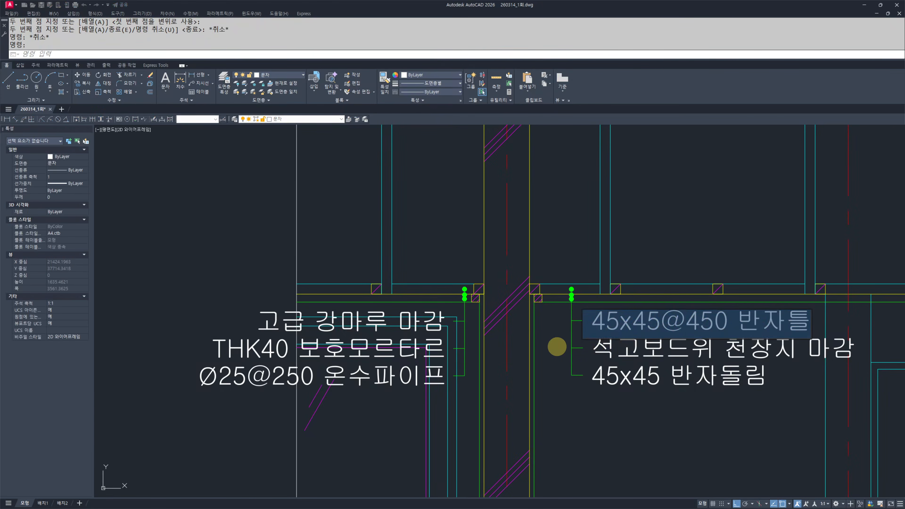
{"action": "left_click", "coordinate": [433, 312]}
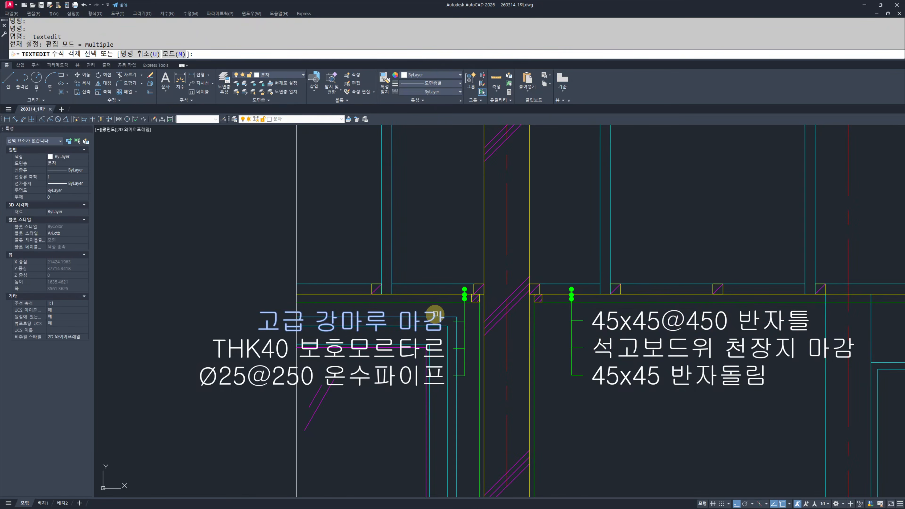
{"action": "left_click", "coordinate": [438, 326]}
{"action": "key", "text": "ctrl+v"}
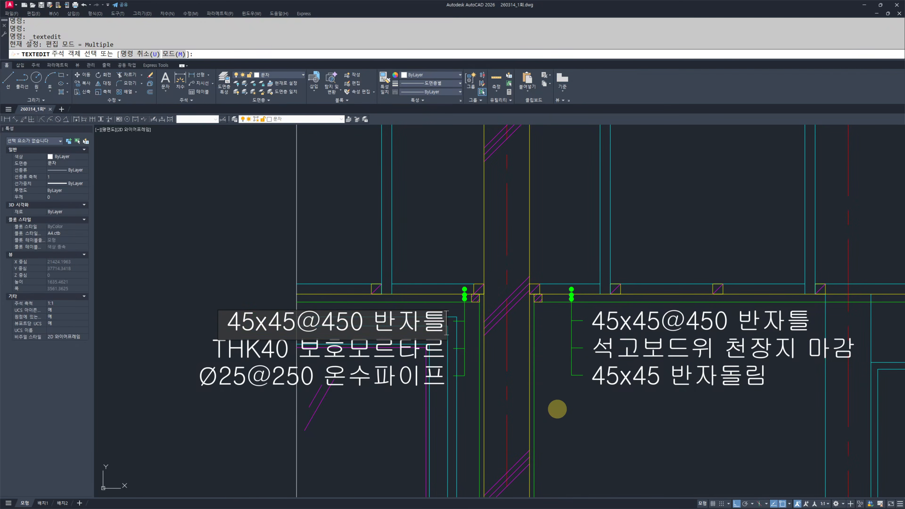
{"action": "left_click", "coordinate": [557, 407]}
- Replace the second note left of the wall with the copied ceiling text "석고보드위 천장지 마감"
{"action": "left_click", "coordinate": [607, 346]}
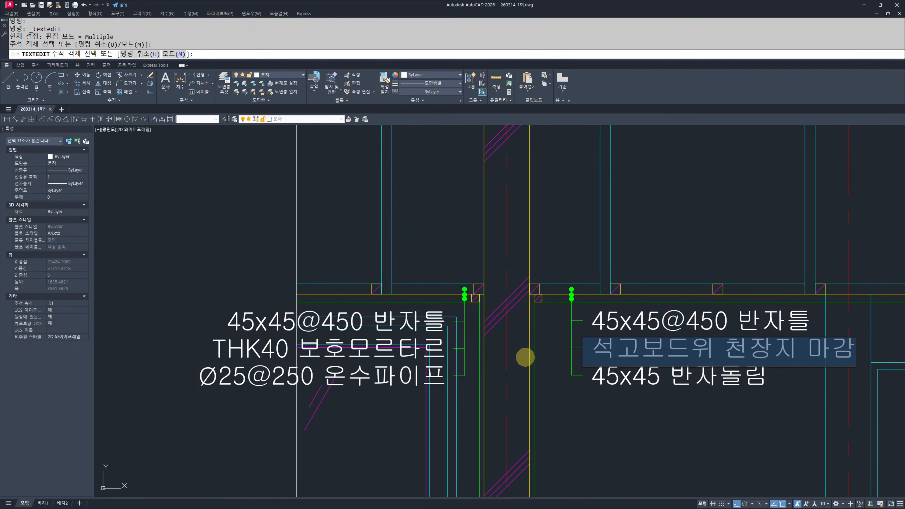
{"action": "left_click", "coordinate": [588, 435]}
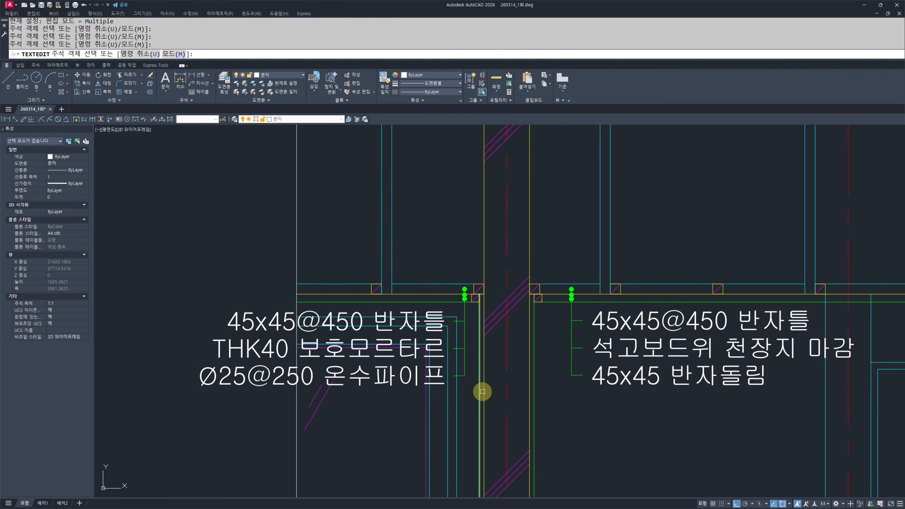
{"action": "left_click", "coordinate": [438, 352]}
{"action": "key", "text": "ctrl+v"}
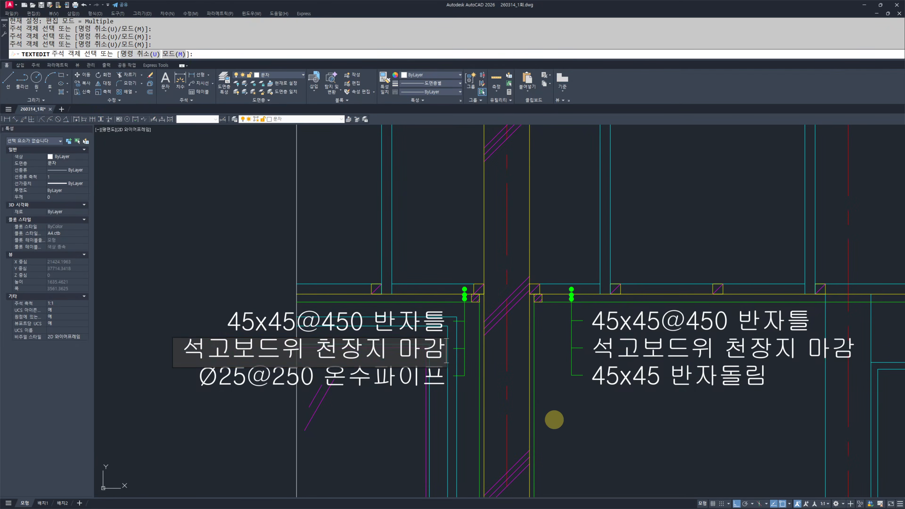
{"action": "left_click", "coordinate": [602, 434]}
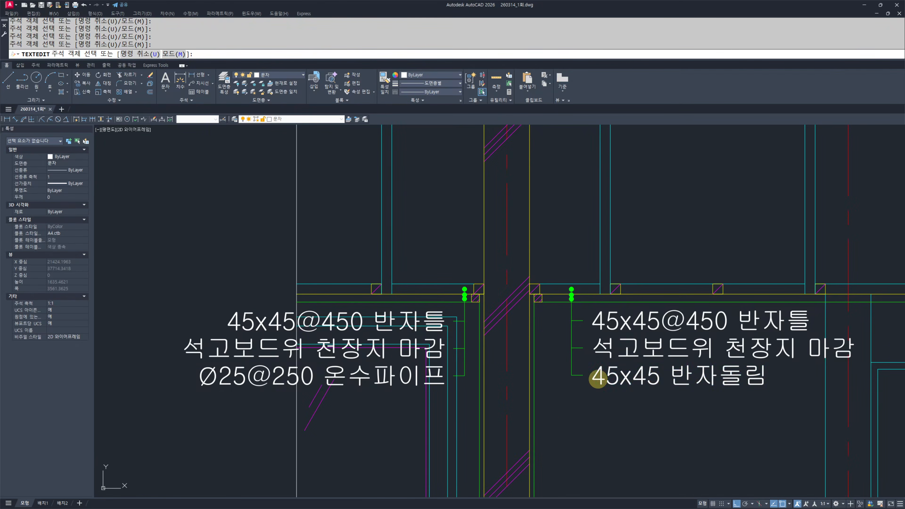
- Replace the third note left of the wall with the copied ceiling text "45x45 반자돌림"
{"action": "left_click", "coordinate": [598, 377]}
{"action": "left_click", "coordinate": [587, 423]}
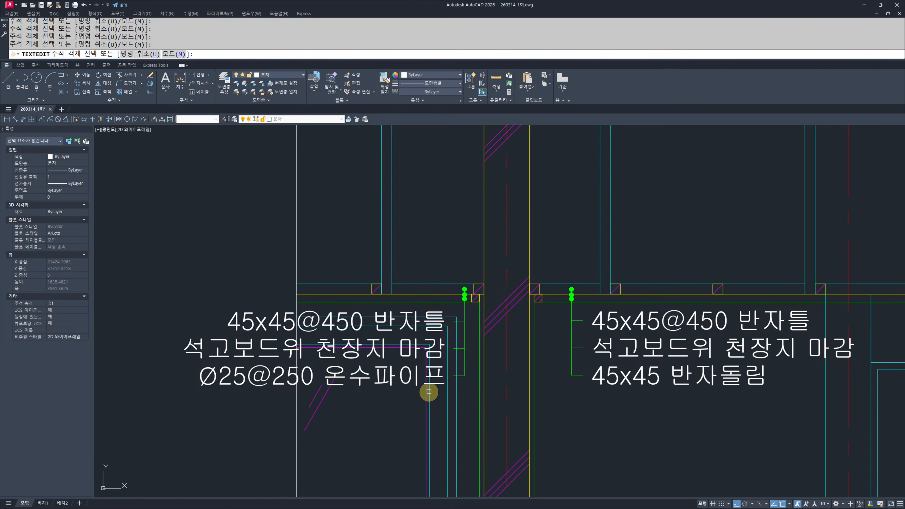
{"action": "left_click", "coordinate": [408, 391]}
{"action": "key", "text": "ctrl+v"}
{"action": "key", "text": "Escape"}
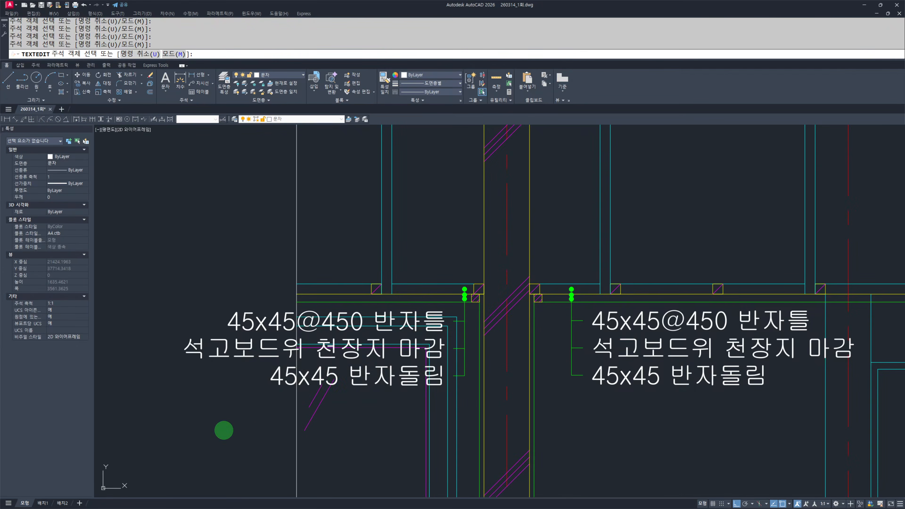
{"action": "key", "text": "Escape"}
{"action": "key", "text": "Escape"}
{"action": "key", "text": "Escape"}
- Draw a horizontal leader line through the exterior wall layers above the window, ending outside beneath the eave
{"action": "scroll", "coordinate": [564, 386], "scroll_direction": "down", "scroll_amount": 6}
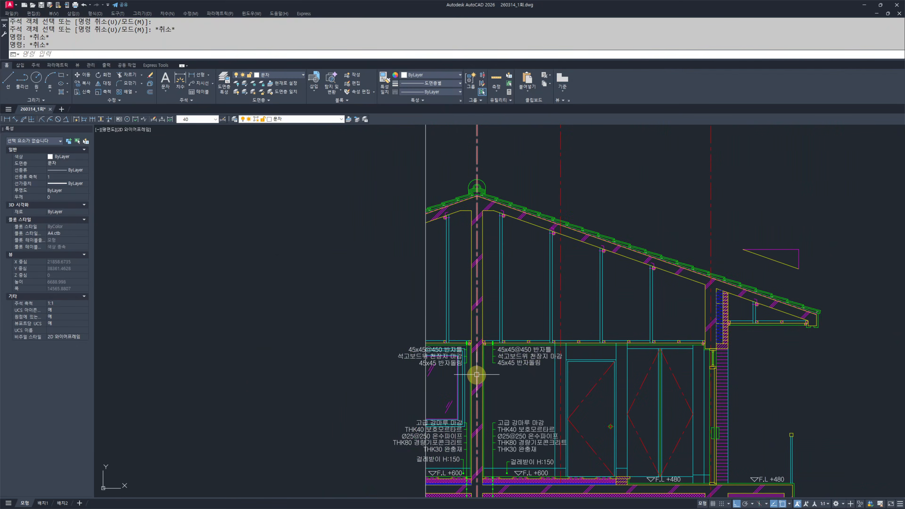
{"action": "scroll", "coordinate": [459, 369], "scroll_direction": "up", "scroll_amount": 2}
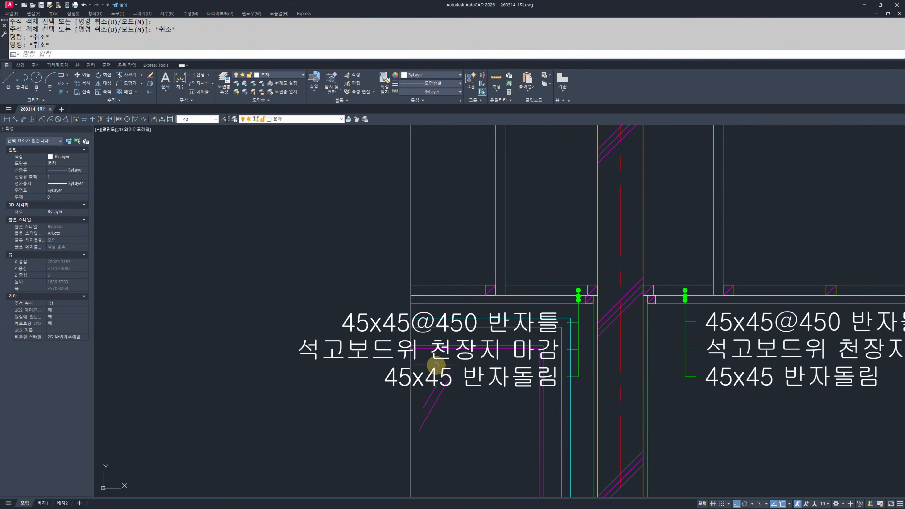
{"action": "scroll", "coordinate": [436, 365], "scroll_direction": "down", "scroll_amount": 6}
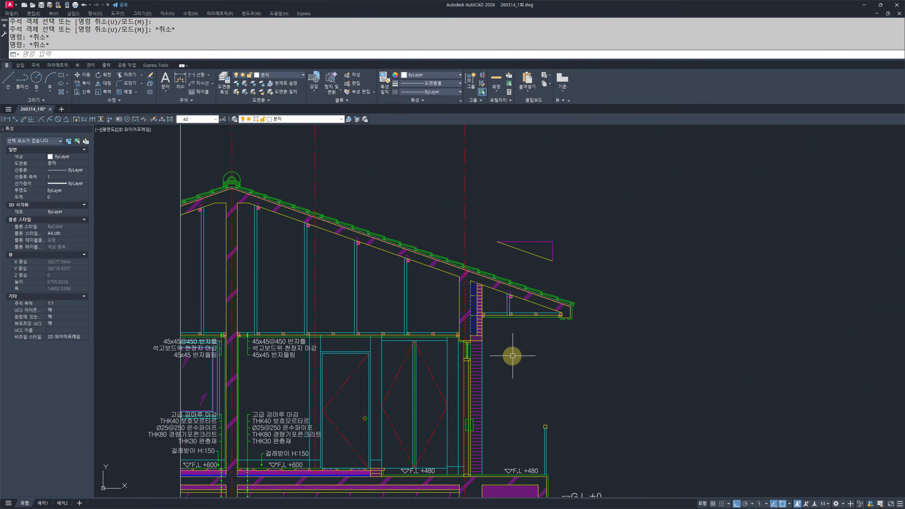
{"action": "scroll", "coordinate": [463, 335], "scroll_direction": "up", "scroll_amount": 8}
{"action": "type", "text": "l"}
{"action": "key", "text": "Return"}
{"action": "left_click", "coordinate": [771, 345]}
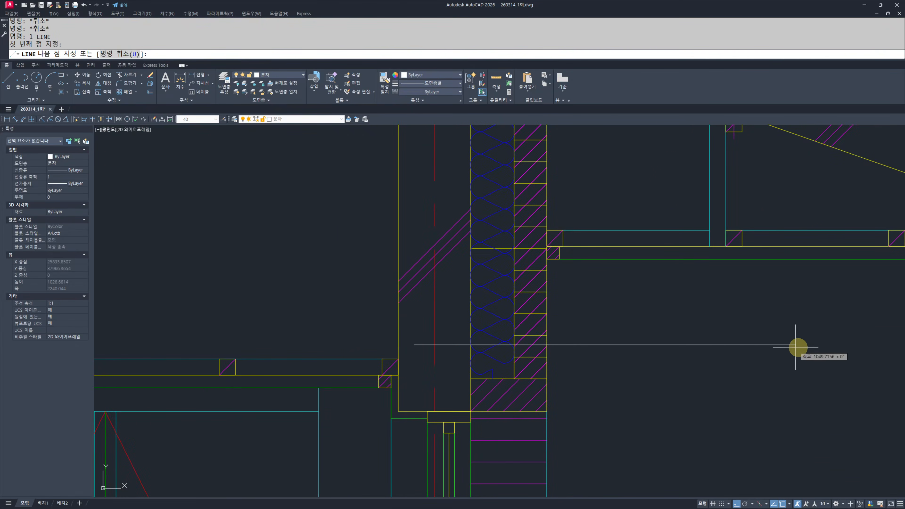
{"action": "left_click", "coordinate": [637, 345]}
{"action": "scroll", "coordinate": [637, 347], "scroll_direction": "down", "scroll_amount": 4}
{"action": "middle_click_drag", "start_coordinate": [638, 347], "coordinate": [603, 310]}
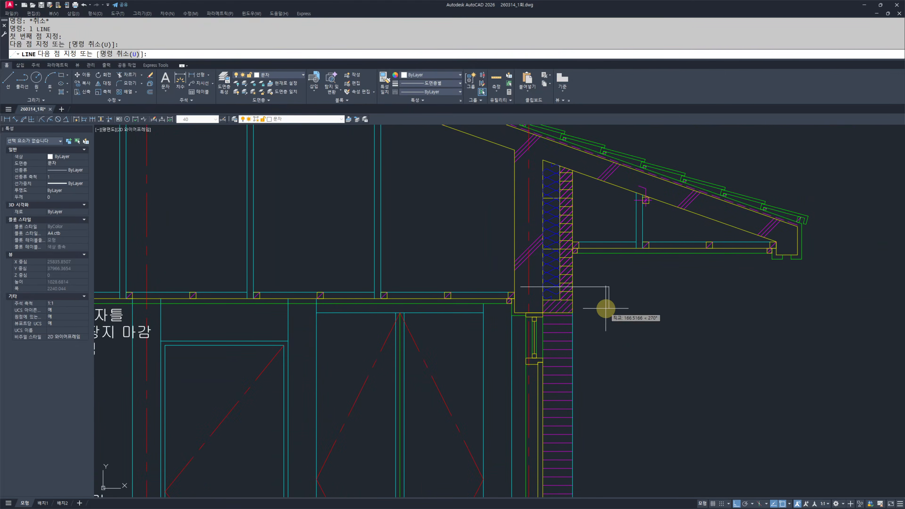
{"action": "key", "text": "Escape"}
{"action": "key", "text": "Escape"}
- Copy the five floor notes right of the interior wall, with their leader ticks, to the outer end of the exterior wall leader
{"action": "scroll", "coordinate": [570, 316], "scroll_direction": "down", "scroll_amount": 6}
{"action": "scroll", "coordinate": [403, 356], "scroll_direction": "up", "scroll_amount": 6}
{"action": "left_click", "coordinate": [582, 216]}
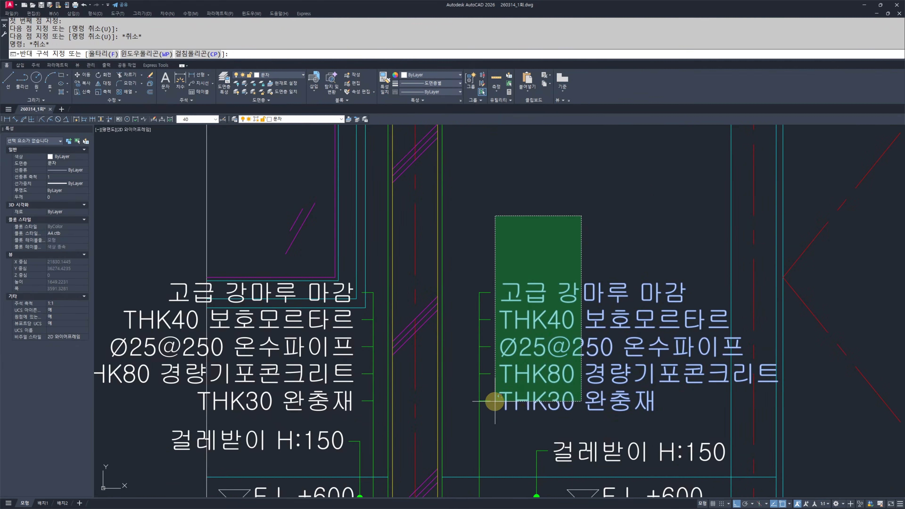
{"action": "left_click", "coordinate": [484, 413]}
{"action": "type", "text": "cc"}
{"action": "key", "text": "space"}
{"action": "left_click", "coordinate": [479, 293]}
{"action": "scroll", "coordinate": [385, 330], "scroll_direction": "down", "scroll_amount": 6}
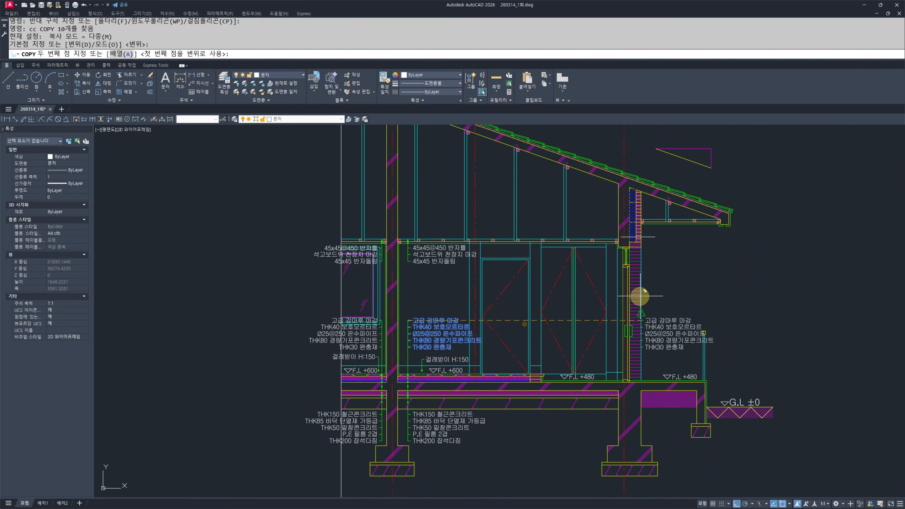
{"action": "scroll", "coordinate": [638, 297], "scroll_direction": "up", "scroll_amount": 6}
{"action": "left_click", "coordinate": [584, 299]}
{"action": "key", "text": "Escape"}
{"action": "key", "text": "Escape"}
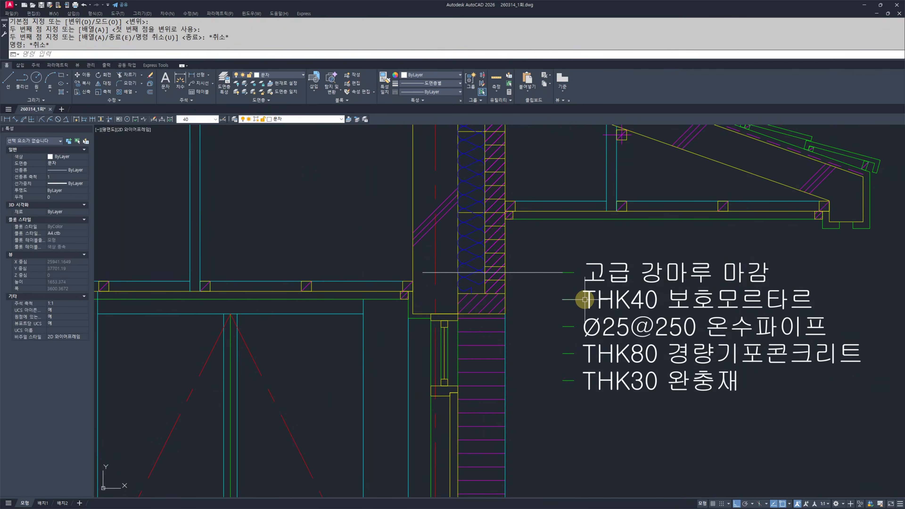
- Draw a vertical leader line joining the five copied ticks, from the first note to the last
{"action": "scroll", "coordinate": [585, 300], "scroll_direction": "up", "scroll_amount": 4}
{"action": "type", "text": "l"}
{"action": "key", "text": "space"}
{"action": "left_click", "coordinate": [548, 257]}
{"action": "left_click", "coordinate": [548, 430]}
{"action": "key", "text": "Escape"}
{"action": "key", "text": "Escape"}
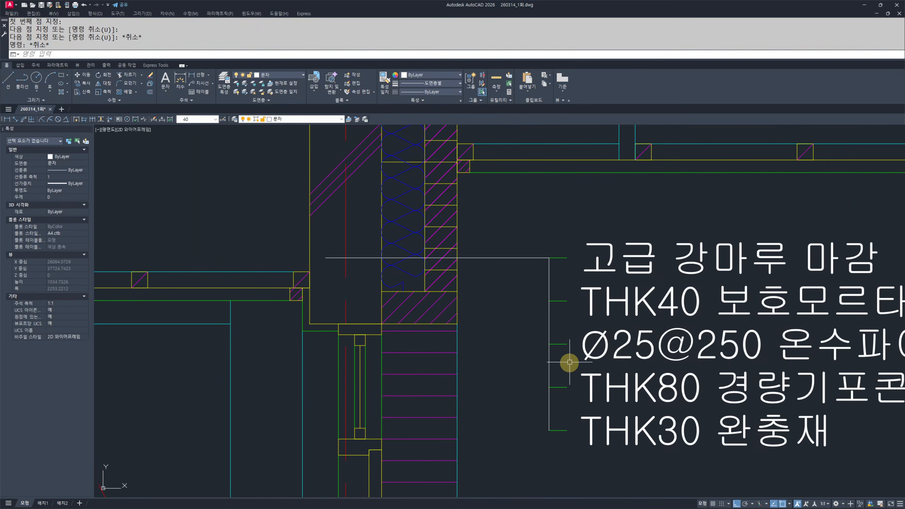
- Match the horizontal and vertical exterior wall leader lines to the properties of the green ticks
{"action": "scroll", "coordinate": [536, 450], "scroll_direction": "down", "scroll_amount": 2}
{"action": "type", "text": "ma"}
{"action": "key", "text": "space"}
{"action": "left_click", "coordinate": [553, 331]}
{"action": "left_click", "coordinate": [549, 309]}
{"action": "left_click", "coordinate": [528, 355]}
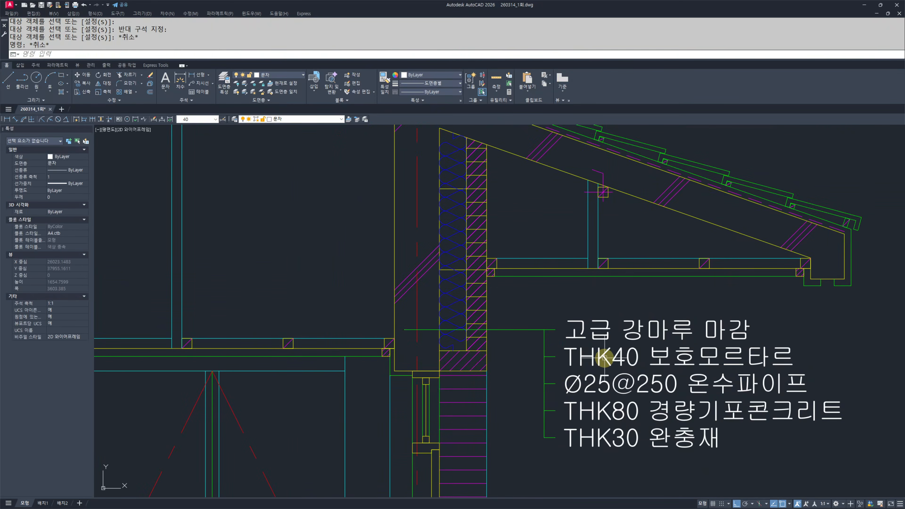
{"action": "middle_click_drag", "start_coordinate": [604, 357], "coordinate": [548, 346]}
{"action": "key", "text": "Escape"}
{"action": "key", "text": "Escape"}
- Change the first exterior wall note, beside the horizontal leader, to "THK200 철근콘크리트"
{"action": "double_click", "coordinate": [545, 316]}
{"action": "type", "text": "ㅅ"}
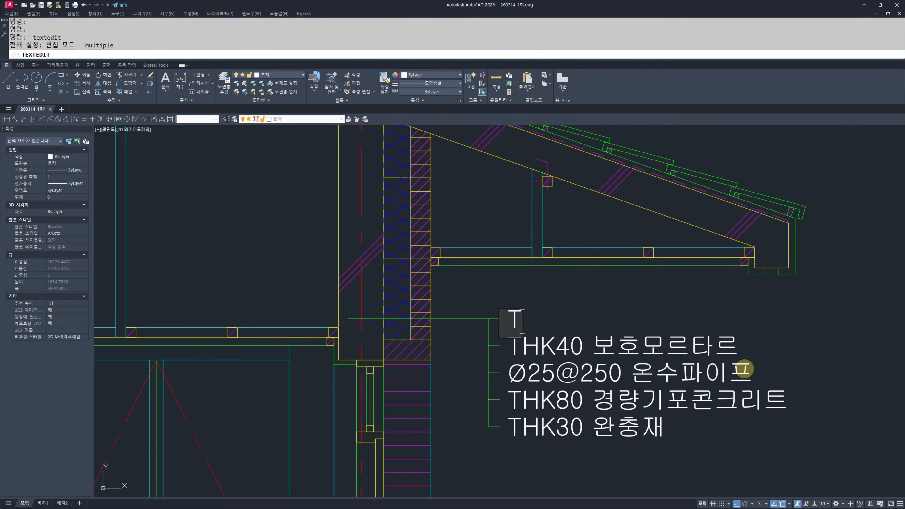
{"action": "type", "text": "HK200 "}
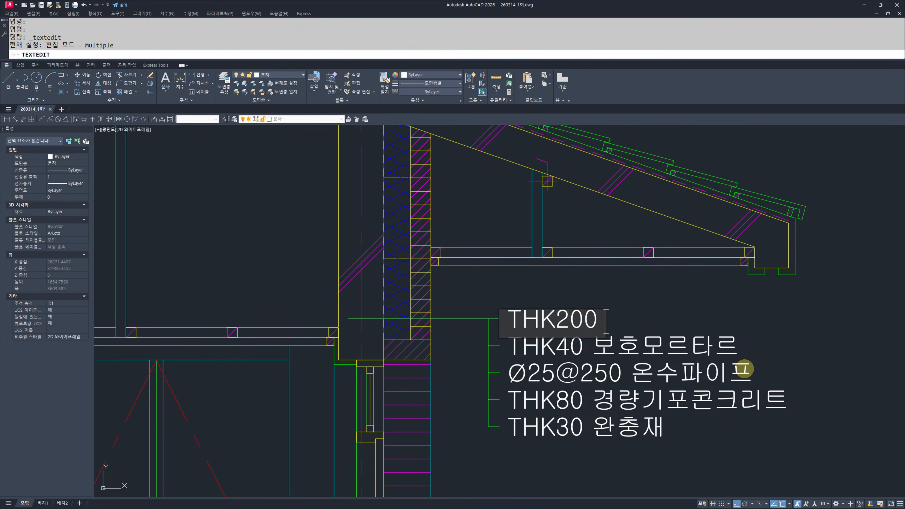
{"action": "type", "text": "철근콘크리"}
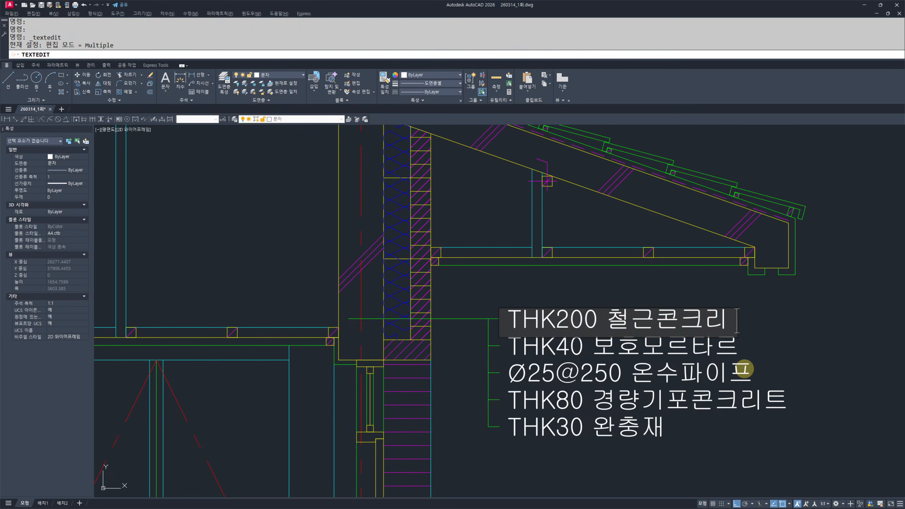
{"action": "key", "text": "alt+x"}
{"action": "key", "text": "m"}
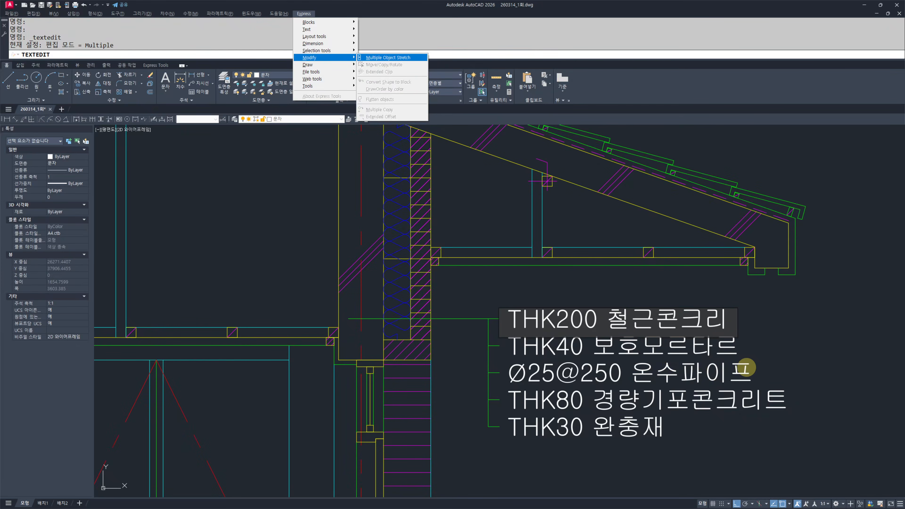
{"action": "key", "text": "Escape"}
{"action": "key", "text": "Escape"}
{"action": "key", "text": "alt+h"}
{"action": "left_click", "coordinate": [741, 332]}
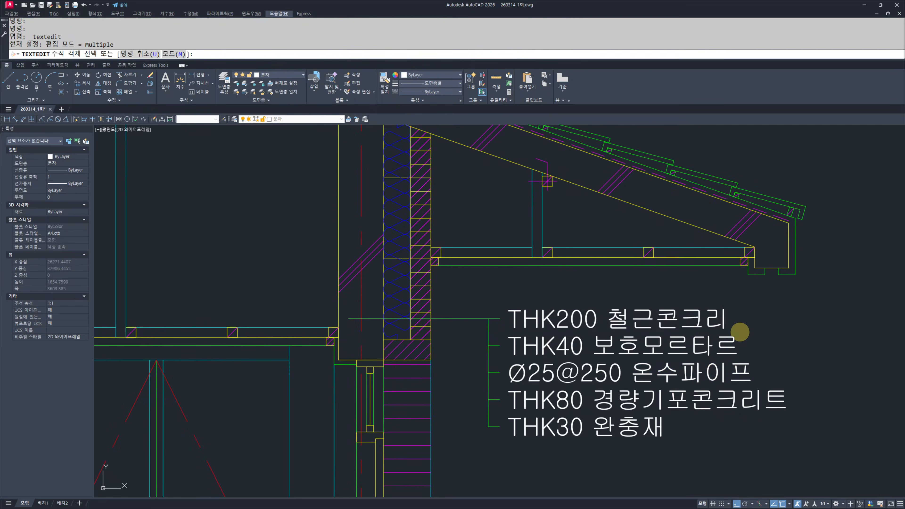
{"action": "left_click", "coordinate": [721, 317]}
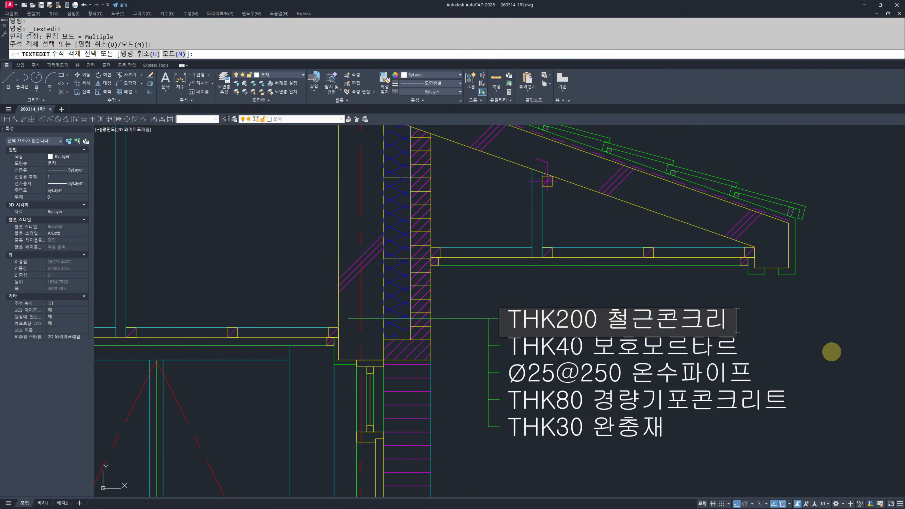
{"action": "left_click", "coordinate": [832, 351]}
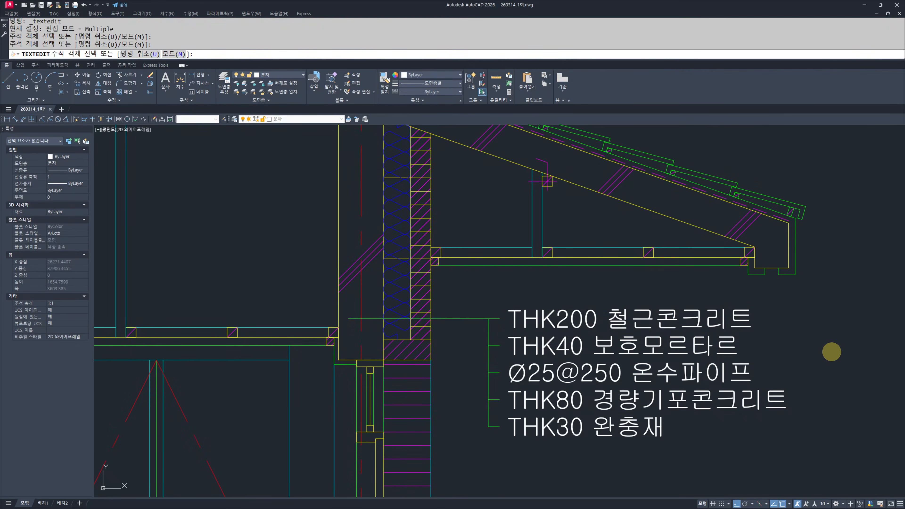
- Change the second exterior wall note to "THK120 단열재 가등급"
{"action": "left_click", "coordinate": [539, 347]}
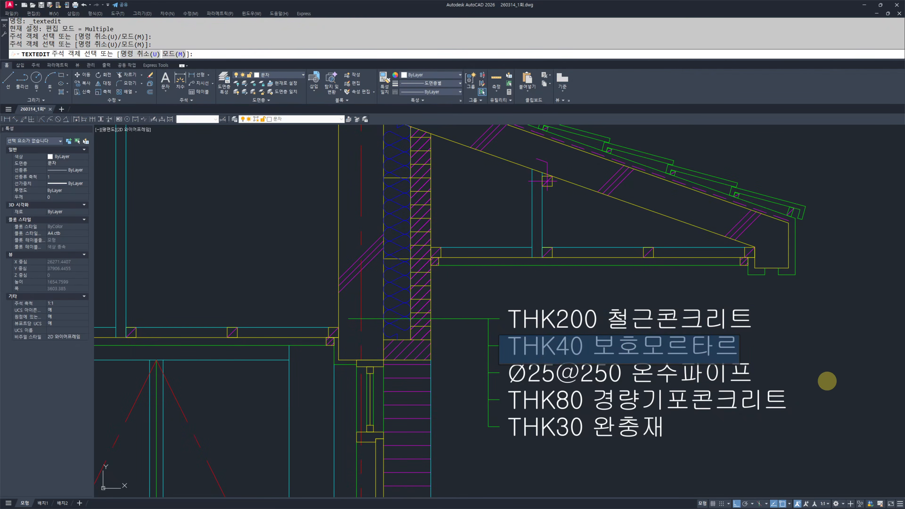
{"action": "key", "text": "BackSpace"}
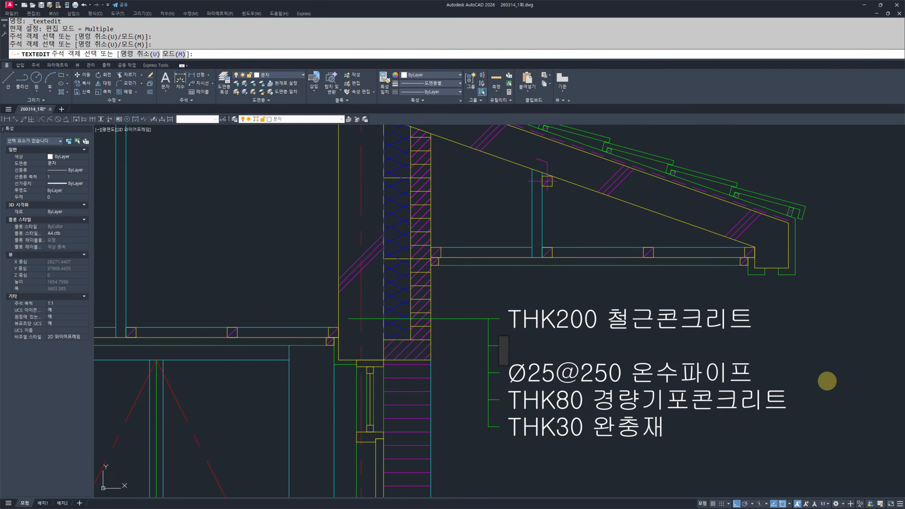
{"action": "type", "text": "THK"}
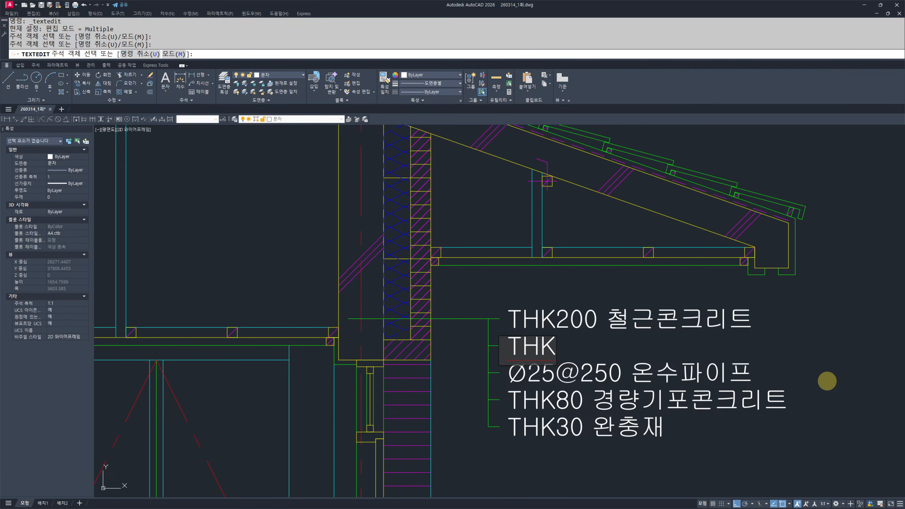
{"action": "type", "text": "J120"}
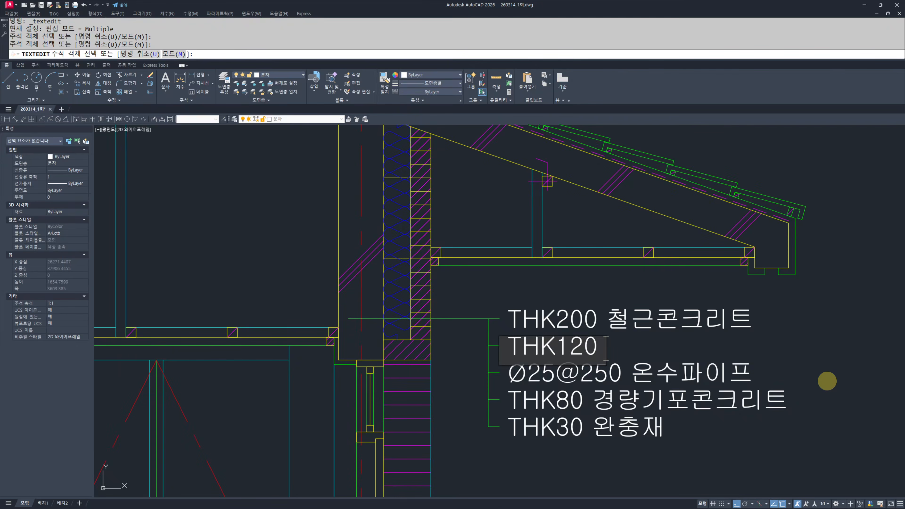
{"action": "type", "text": " EK"}
{"action": "key", "text": "BackSpace"}
{"action": "key", "text": "BackSpace"}
{"action": "type", "text": "단열재"}
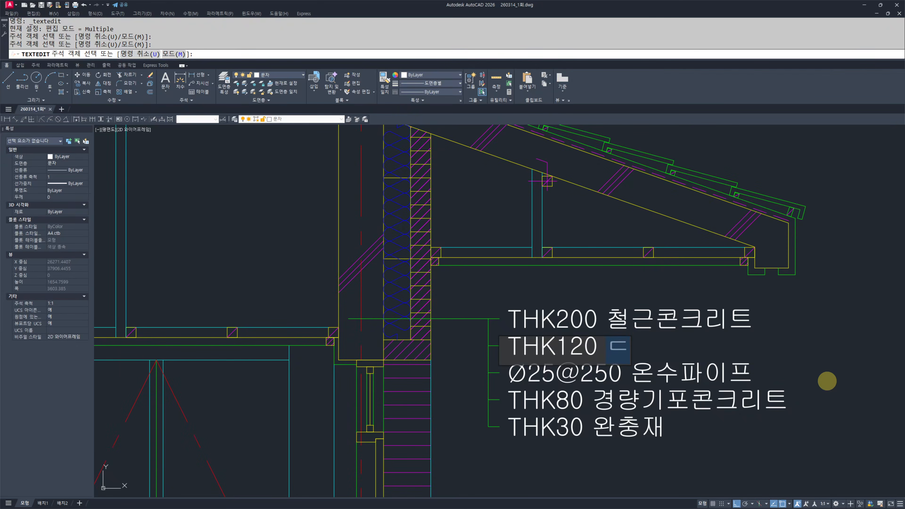
{"action": "type", "text": " 가등급"}
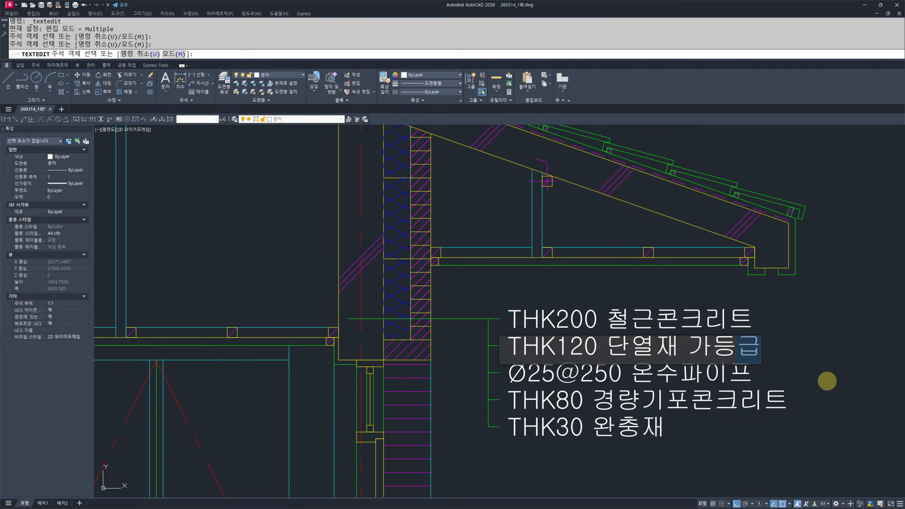
{"action": "left_click", "coordinate": [827, 381]}
- Replace the third exterior wall note, the one about the hot-water pipe, with "연결철물"
{"action": "middle_click_drag", "start_coordinate": [728, 395], "coordinate": [695, 406]}
{"action": "middle_click_drag", "start_coordinate": [509, 400], "coordinate": [491, 401]}
{"action": "left_click", "coordinate": [530, 392]}
{"action": "key", "text": "Delete"}
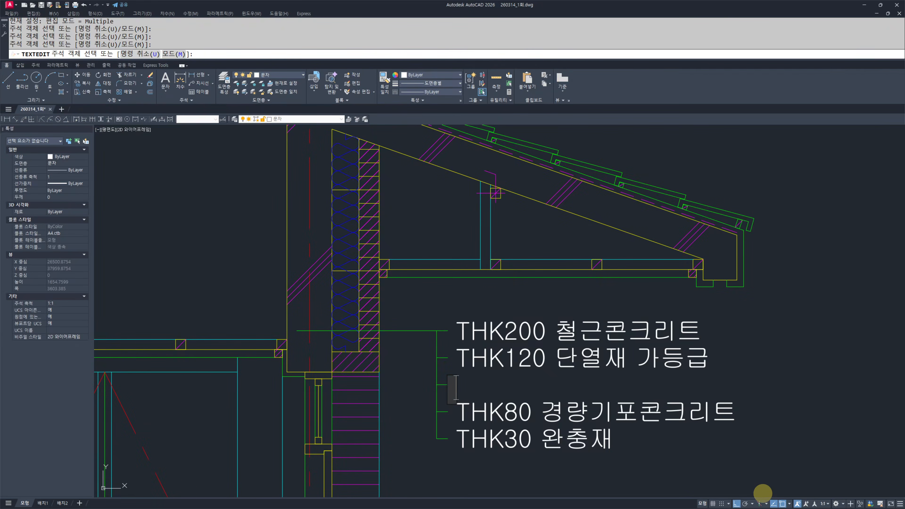
{"action": "type", "text": "DU"}
{"action": "key", "text": "BackSpace"}
{"action": "key", "text": "BackSpace"}
{"action": "key", "text": "BackSpace"}
{"action": "type", "text": "연결철물"}
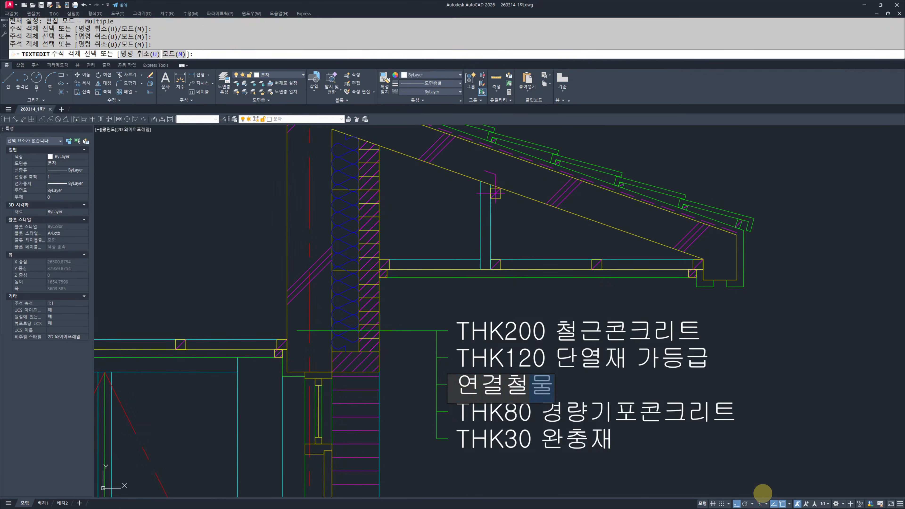
{"action": "key", "text": "Return"}
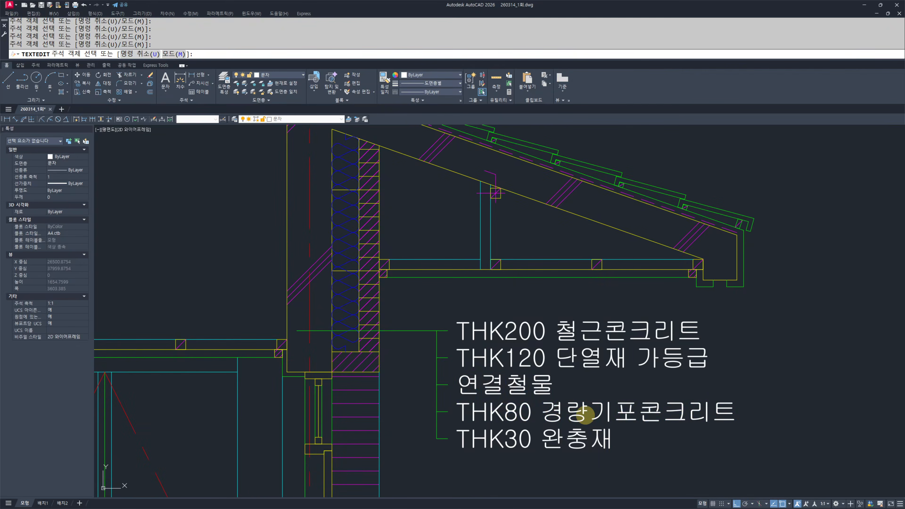
- Replace the fourth exterior wall note with "0.5B 치장벽돌 쌓기" and finish text editing
{"action": "left_click", "coordinate": [511, 413]}
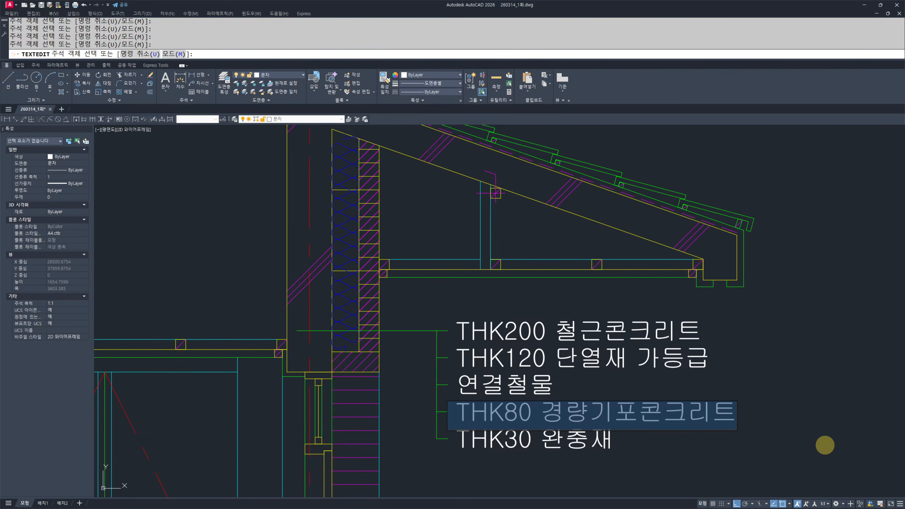
{"action": "key", "text": "BackSpace"}
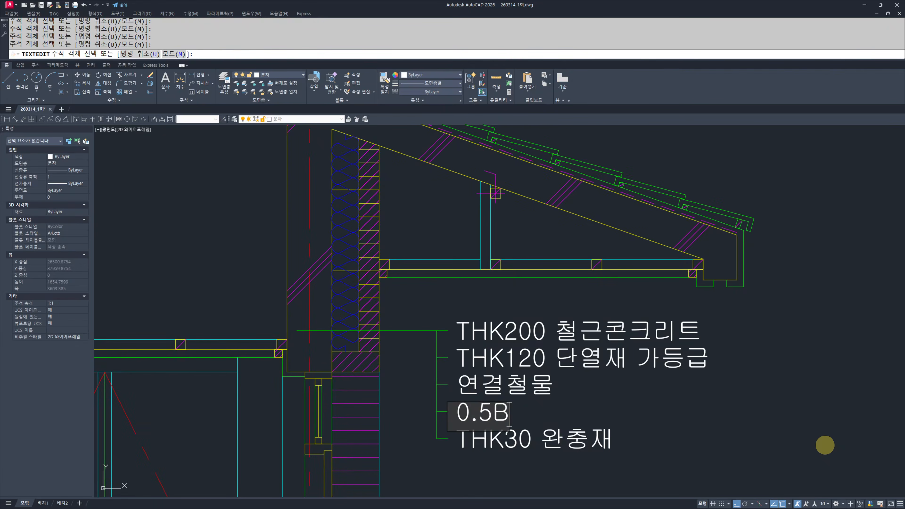
{"action": "type", "text": "0.5B 붉은벽돌"}
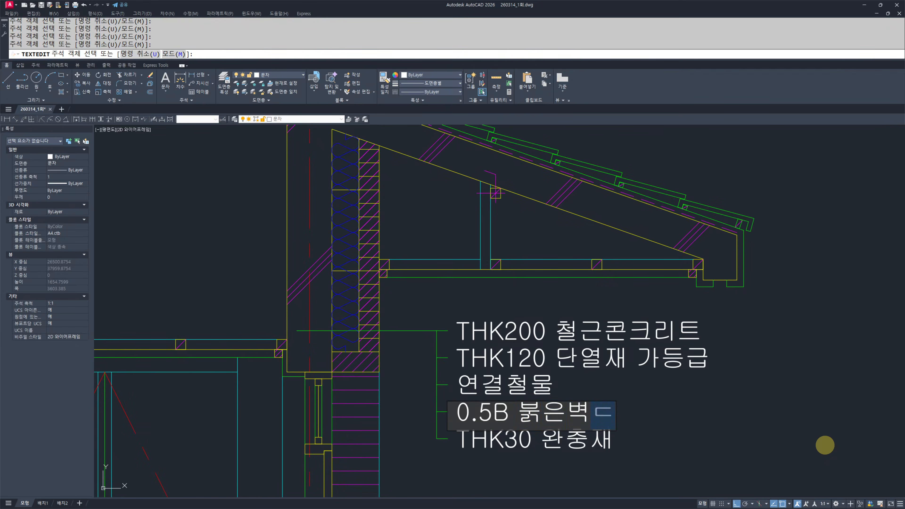
{"action": "key", "text": "BackSpace"}
{"action": "key", "text": "BackSpace"}
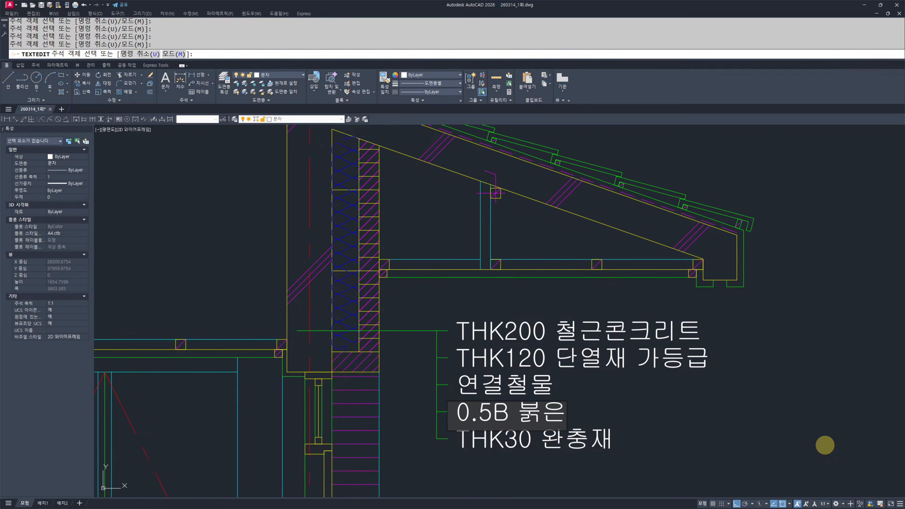
{"action": "key", "text": "BackSpace"}
{"action": "key", "text": "BackSpace"}
{"action": "key", "text": "BackSpace"}
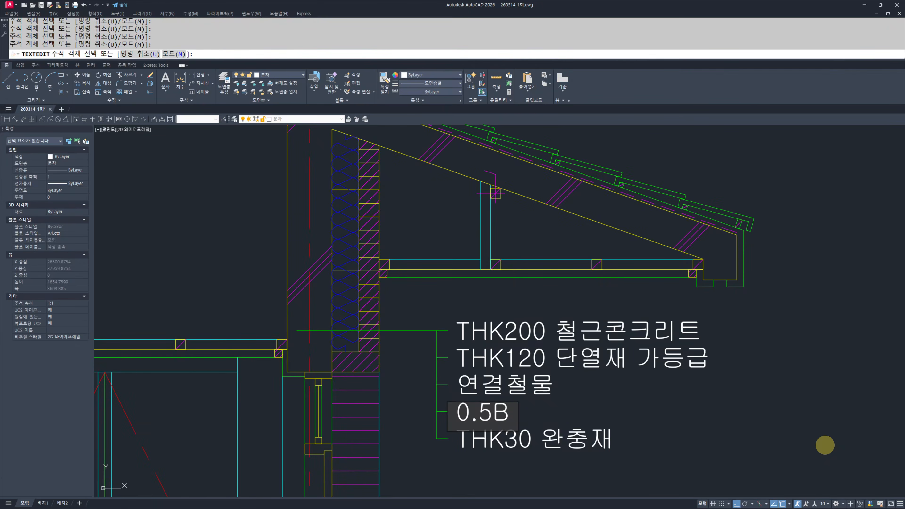
{"action": "type", "text": "치"}
{"action": "type", "text": "장벽도ㄹ 쌓기"}
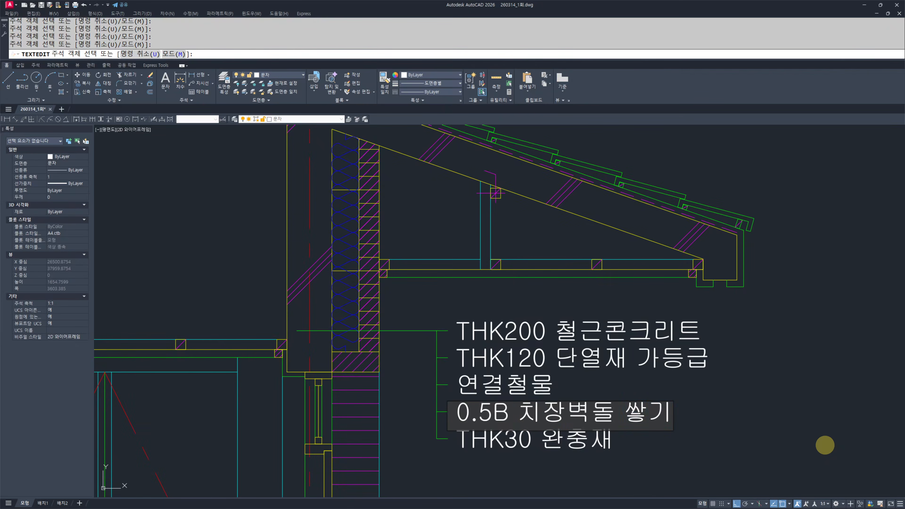
{"action": "key", "text": "Return"}
{"action": "key", "text": "Escape"}
{"action": "key", "text": "Escape"}
- Insert "지정" before "치장벽돌" in the fourth exterior wall note
{"action": "double_click", "coordinate": [524, 410]}
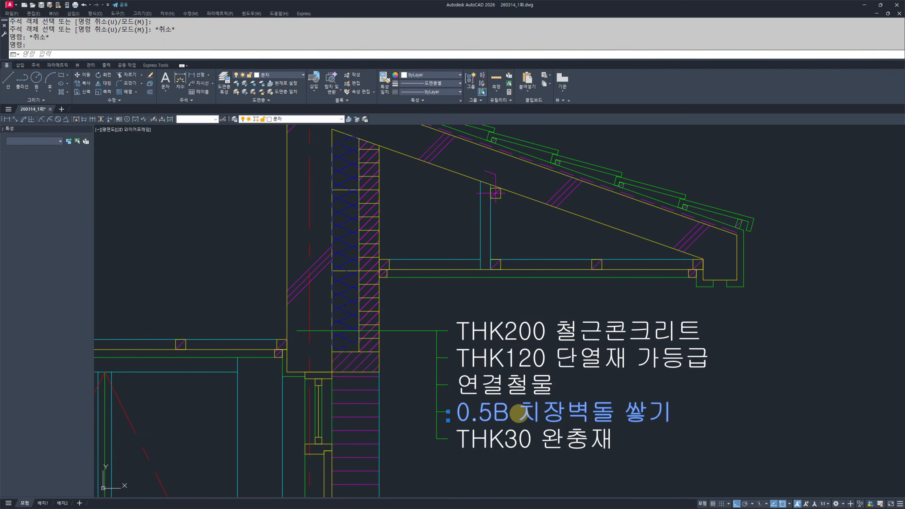
{"action": "type", "text": "지정"}
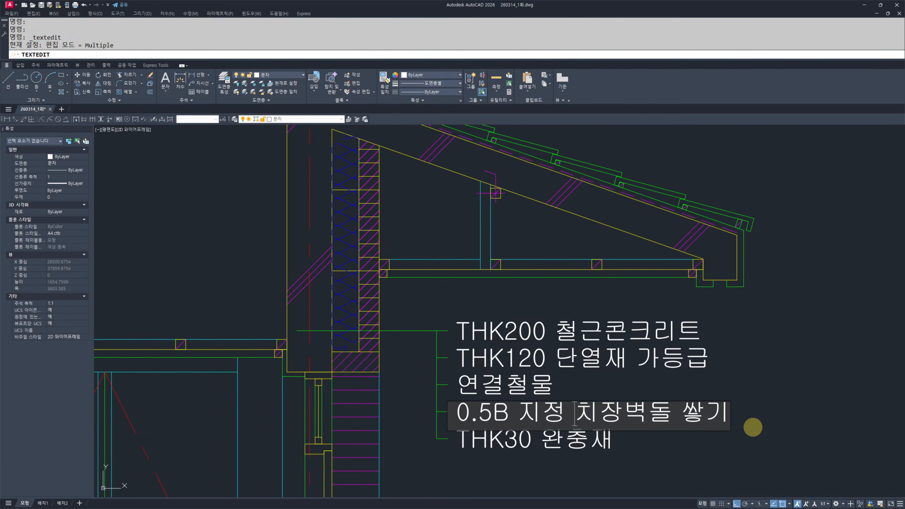
{"action": "left_click", "coordinate": [761, 459]}
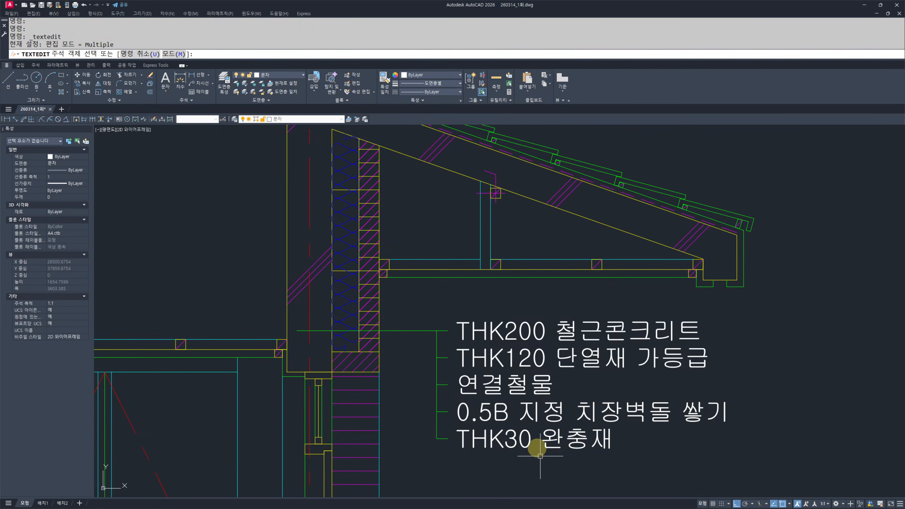
{"action": "key", "text": "Escape"}
{"action": "key", "text": "Escape"}
- Delete the fifth exterior wall note "THK30 완충재" and its leader tick
{"action": "left_click", "coordinate": [610, 453]}
{"action": "left_click", "coordinate": [460, 445]}
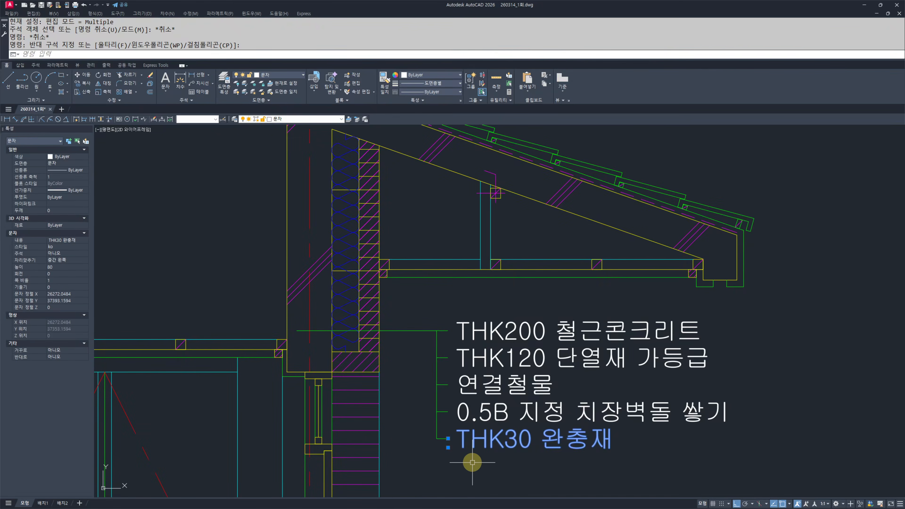
{"action": "key", "text": "Delete"}
{"action": "left_click", "coordinate": [466, 476]}
{"action": "left_click", "coordinate": [442, 435]}
{"action": "key", "text": "Delete"}
{"action": "middle_click_drag", "start_coordinate": [441, 433], "coordinate": [477, 442]}
{"action": "scroll", "coordinate": [477, 442], "scroll_direction": "up", "scroll_amount": 3}
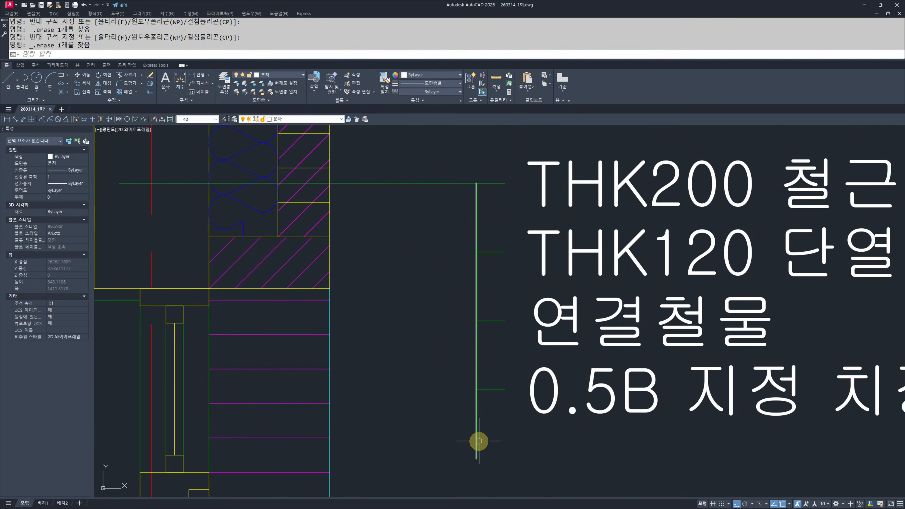
{"action": "type", "text": "ㅅㄱ"}
{"action": "left_click", "coordinate": [501, 422]}
{"action": "left_click", "coordinate": [474, 424]}
{"action": "key", "text": "Escape"}
{"action": "key", "text": "Escape"}
{"action": "scroll", "coordinate": [468, 412], "scroll_direction": "down", "scroll_amount": 2}
{"action": "type", "text": "ㅅㄱ"}
{"action": "left_click", "coordinate": [485, 421]}
{"action": "left_click", "coordinate": [457, 431]}
{"action": "key", "text": "Escape"}
{"action": "key", "text": "Escape"}
{"action": "scroll", "coordinate": [467, 415], "scroll_direction": "down", "scroll_amount": 3}
{"action": "scroll", "coordinate": [473, 420], "scroll_direction": "up", "scroll_amount": 3}
{"action": "type", "text": "ㅅㄱ"}
{"action": "key", "text": "Escape"}
{"action": "key", "text": "Escape"}
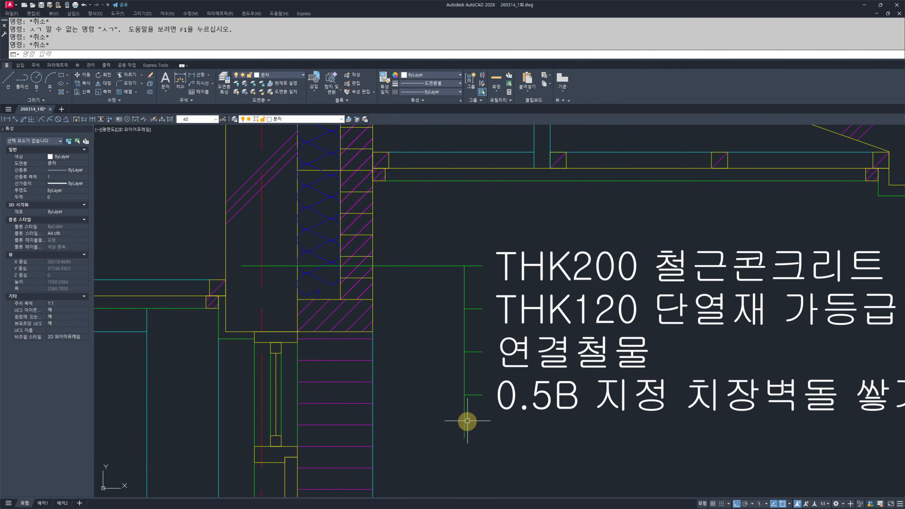
- Trim off the end of the vertical leader line that extends below the fourth note's tick
{"action": "type", "text": "tr"}
{"action": "left_click", "coordinate": [495, 416]}
{"action": "left_click", "coordinate": [412, 428]}
{"action": "key", "text": "Escape"}
{"action": "key", "text": "Escape"}
{"action": "scroll", "coordinate": [453, 414], "scroll_direction": "down", "scroll_amount": 3}
{"action": "middle_click_drag", "start_coordinate": [466, 398], "coordinate": [467, 400]}
{"action": "scroll", "coordinate": [449, 375], "scroll_direction": "up", "scroll_amount": 2}
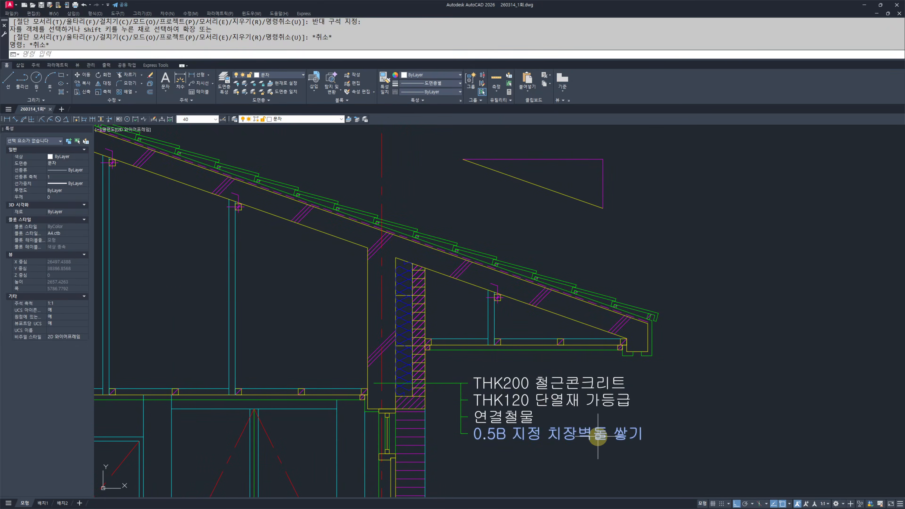
{"action": "scroll", "coordinate": [577, 492], "scroll_direction": "up", "scroll_amount": 2}
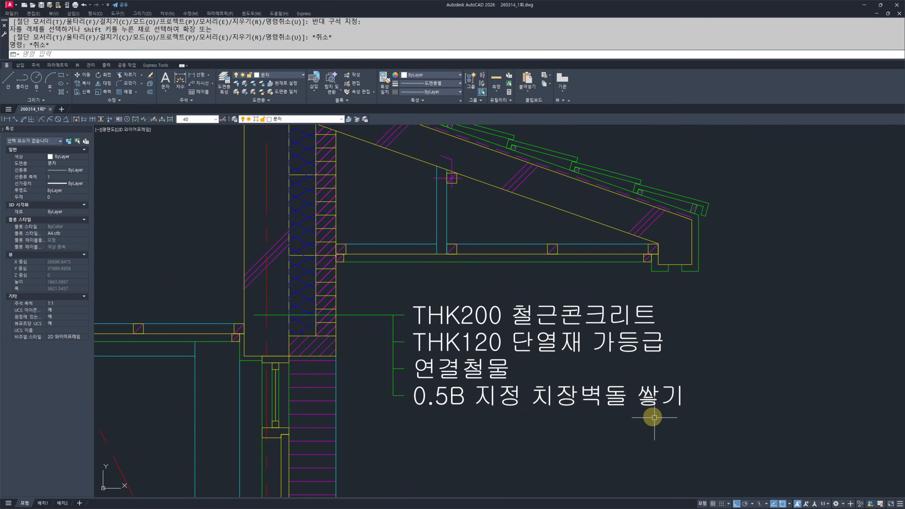
- Try a plain horizontal line outward from the drip groove under the eave as a leader, and erase it
{"action": "scroll", "coordinate": [658, 420], "scroll_direction": "down", "scroll_amount": 4}
{"action": "middle_click_drag", "start_coordinate": [658, 420], "coordinate": [507, 415]}
{"action": "scroll", "coordinate": [523, 336], "scroll_direction": "up", "scroll_amount": 4}
{"action": "mouse_move", "coordinate": [523, 337]}
{"action": "middle_mouse_down"}
{"action": "mouse_move", "coordinate": [527, 347]}
{"action": "mouse_move", "coordinate": [464, 349]}
{"action": "middle_mouse_up"}
{"action": "scroll", "coordinate": [527, 348], "scroll_direction": "down", "scroll_amount": 2}
{"action": "scroll", "coordinate": [472, 379], "scroll_direction": "up", "scroll_amount": 2}
{"action": "type", "text": "l"}
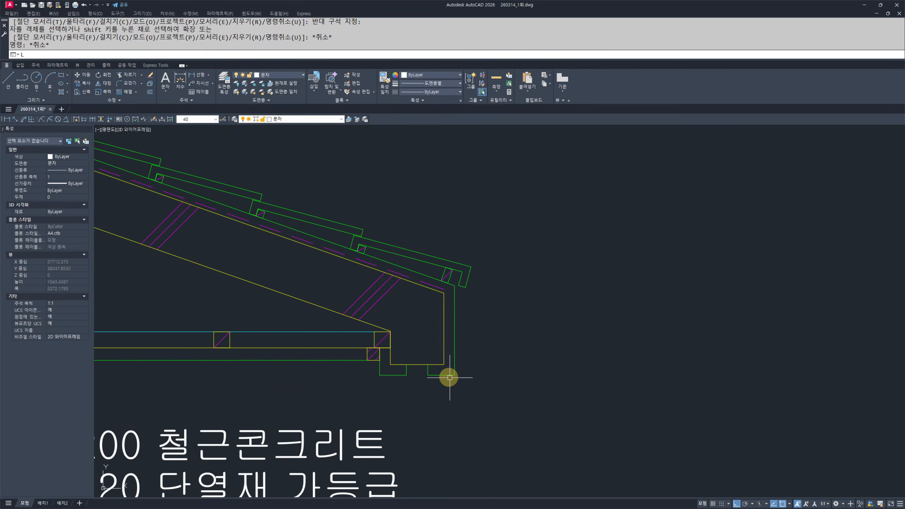
{"action": "key", "text": "space"}
{"action": "scroll", "coordinate": [442, 371], "scroll_direction": "up", "scroll_amount": 2}
{"action": "left_click", "coordinate": [381, 374]}
{"action": "scroll", "coordinate": [282, 386], "scroll_direction": "down", "scroll_amount": 2}
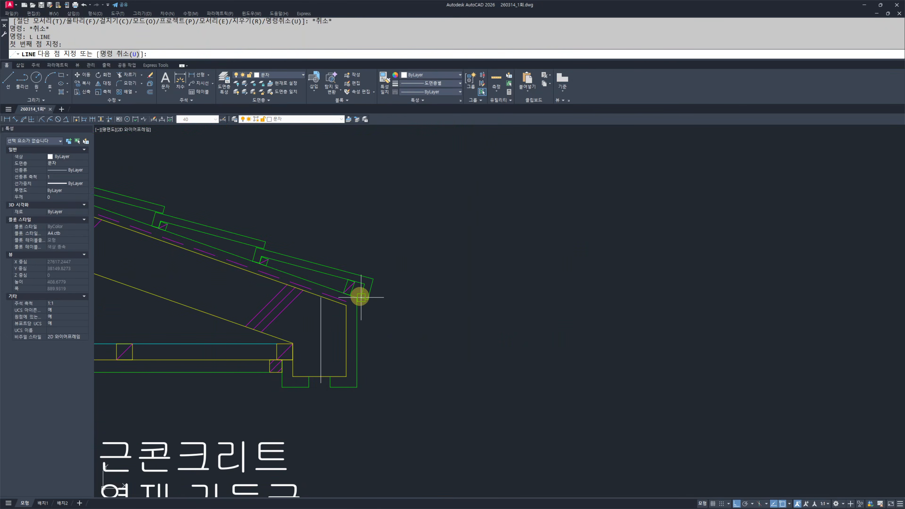
{"action": "left_click", "coordinate": [451, 391]}
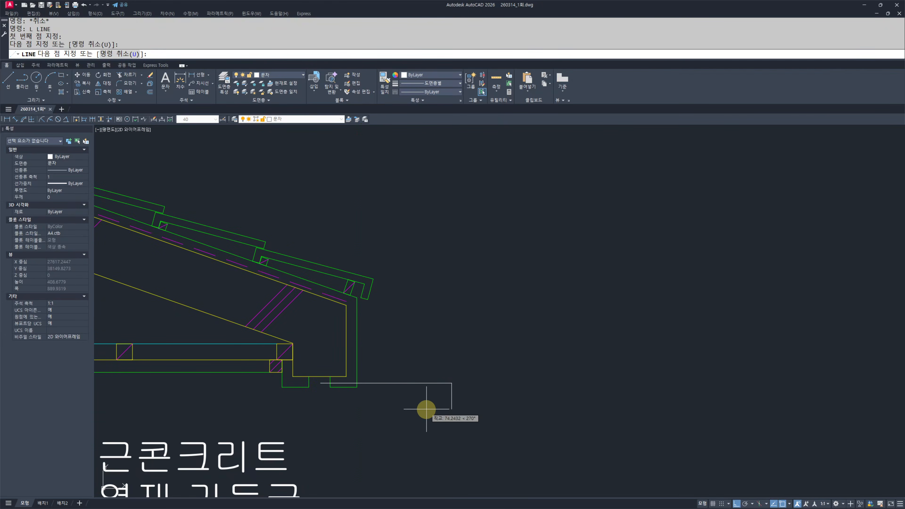
{"action": "key", "text": "Escape"}
{"action": "key", "text": "Escape"}
{"action": "left_click", "coordinate": [475, 409]}
{"action": "left_click", "coordinate": [418, 363]}
{"action": "type", "text": "e"}
{"action": "key", "text": "space"}
{"action": "key", "text": "Escape"}
{"action": "key", "text": "Escape"}
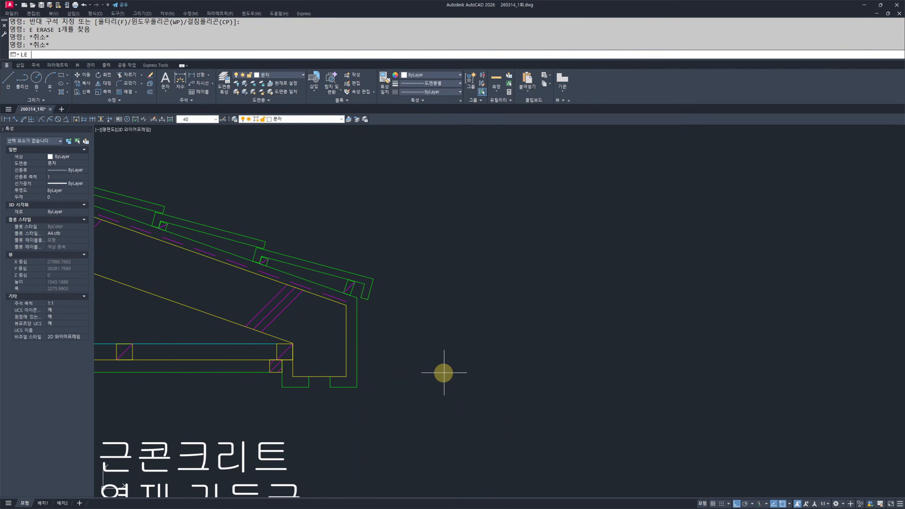
- Add a horizontal leader from the drip groove under the eave with the note "물끊기홈"
{"action": "type", "text": "LE"}
{"action": "key", "text": "space"}
{"action": "scroll", "coordinate": [393, 370], "scroll_direction": "up", "scroll_amount": 5}
{"action": "left_click", "coordinate": [300, 411]}
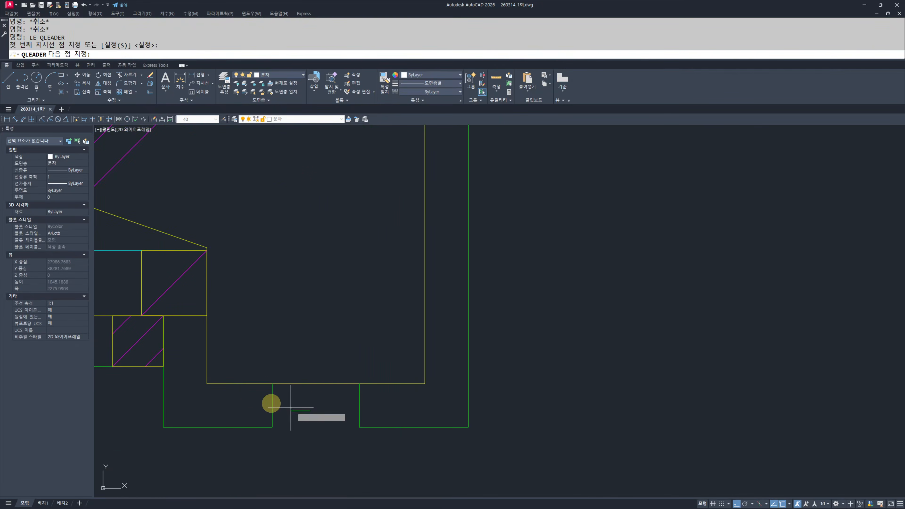
{"action": "scroll", "coordinate": [293, 408], "scroll_direction": "down", "scroll_amount": 5}
{"action": "left_click", "coordinate": [420, 413]}
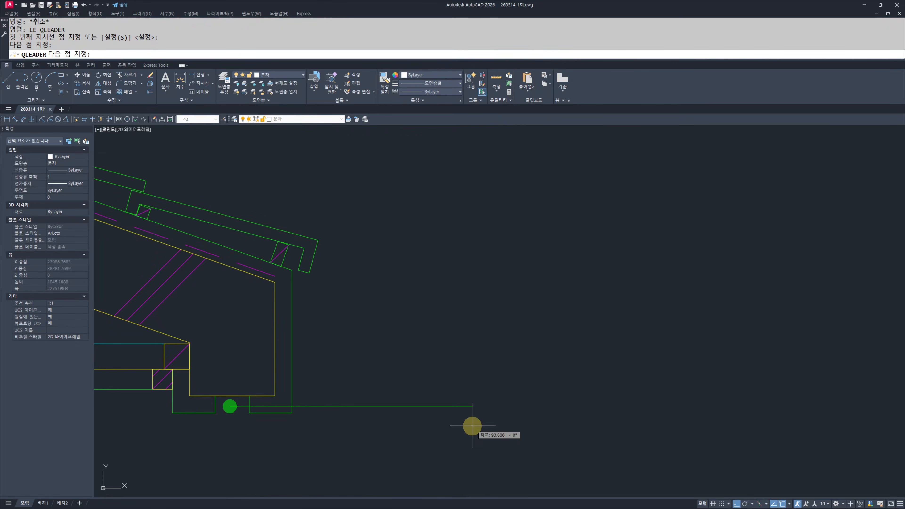
{"action": "key", "text": "space"}
{"action": "key", "text": "space"}
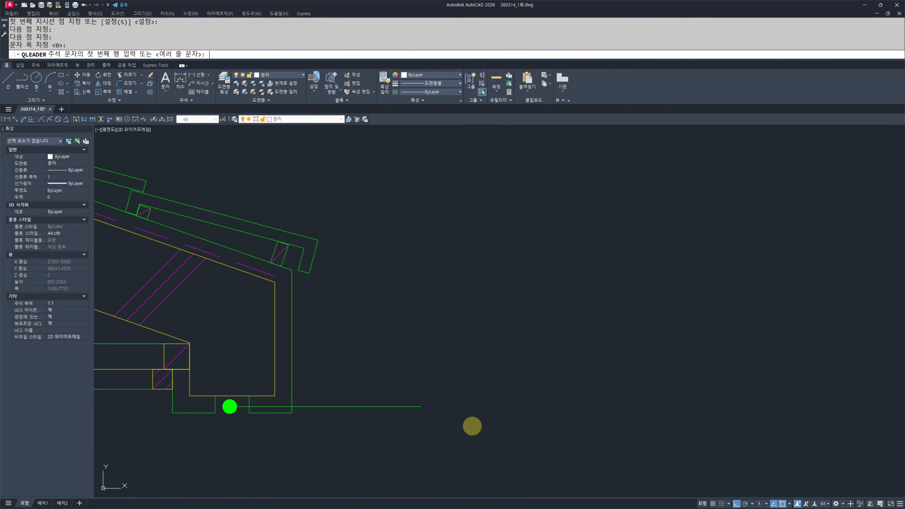
{"action": "key", "text": "Return"}
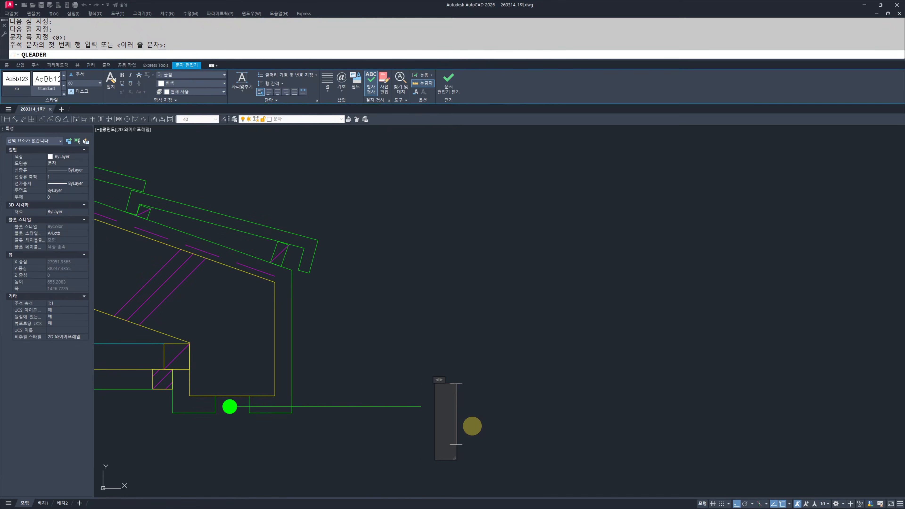
{"action": "type", "text": "물끊기홈"}
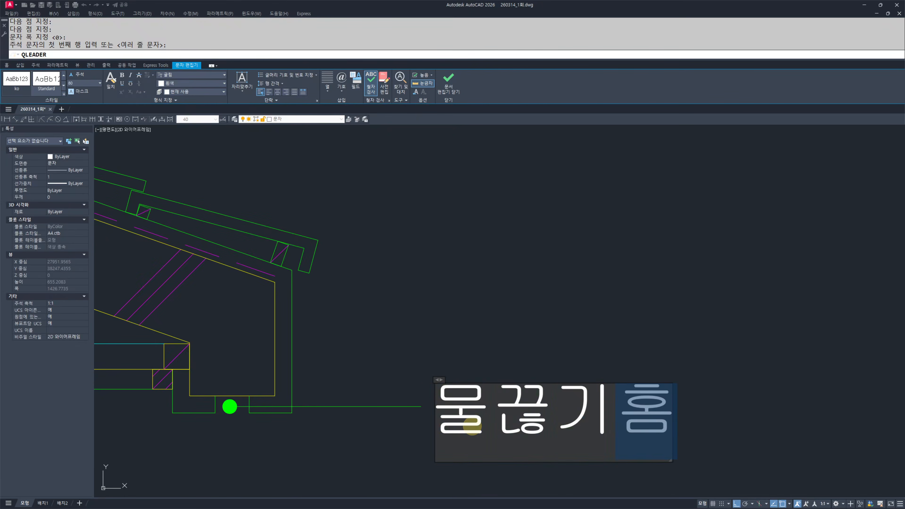
{"action": "key", "text": "ctrl+Return"}
- Add a leader rising from the eave-end roof tile with a 50 landing and the note "내림새 기와"
{"action": "scroll", "coordinate": [303, 279], "scroll_direction": "down", "scroll_amount": 3}
{"action": "scroll", "coordinate": [242, 256], "scroll_direction": "up", "scroll_amount": 3}
{"action": "key", "text": "space"}
{"action": "scroll", "coordinate": [467, 381], "scroll_direction": "up", "scroll_amount": 3}
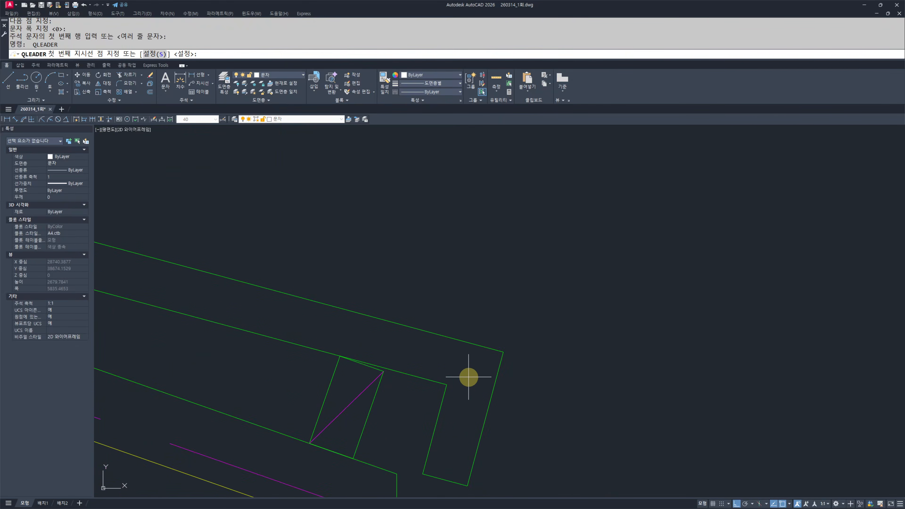
{"action": "left_click", "coordinate": [451, 360]}
{"action": "scroll", "coordinate": [460, 410], "scroll_direction": "down", "scroll_amount": 5}
{"action": "scroll", "coordinate": [484, 358], "scroll_direction": "up", "scroll_amount": 2}
{"action": "left_click", "coordinate": [427, 323]}
{"action": "type", "text": "50"}
{"action": "key", "text": "Return"}
{"action": "key", "text": "Return"}
{"action": "key", "text": "Return"}
{"action": "type", "text": "내림"}
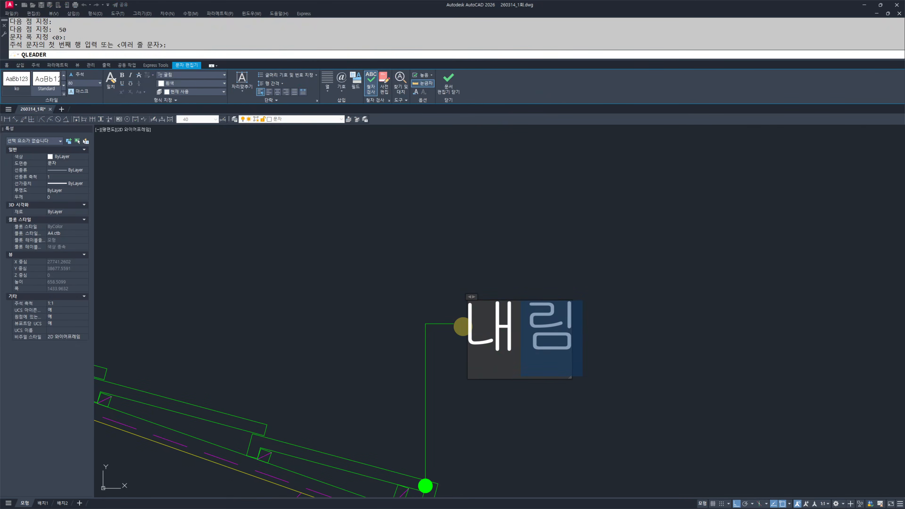
{"action": "type", "text": "새 기와"}
{"action": "key", "text": "Escape"}
{"action": "scroll", "coordinate": [538, 347], "scroll_direction": "down", "scroll_amount": 4}
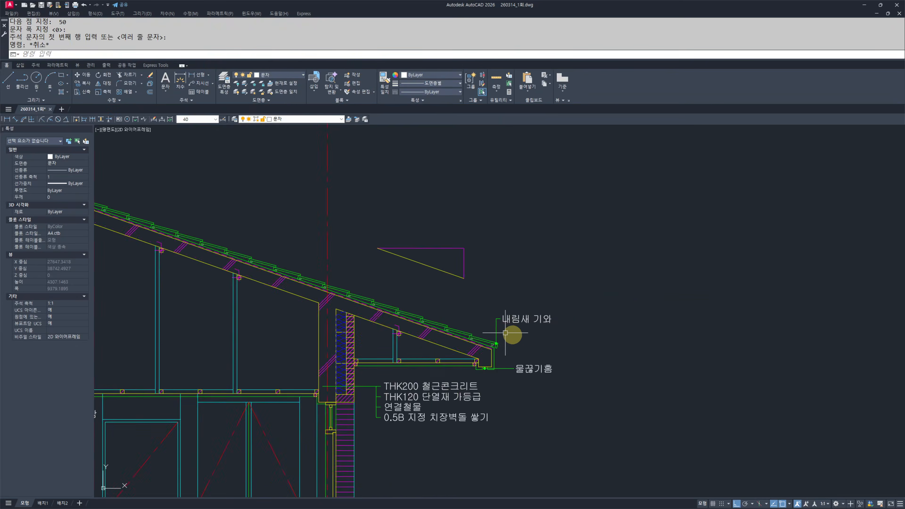
- Copy the "G.L ±0" ground level text to the roof slope triangle
{"action": "scroll", "coordinate": [538, 347], "scroll_direction": "up", "scroll_amount": 4}
{"action": "scroll", "coordinate": [495, 350], "scroll_direction": "down", "scroll_amount": 10}
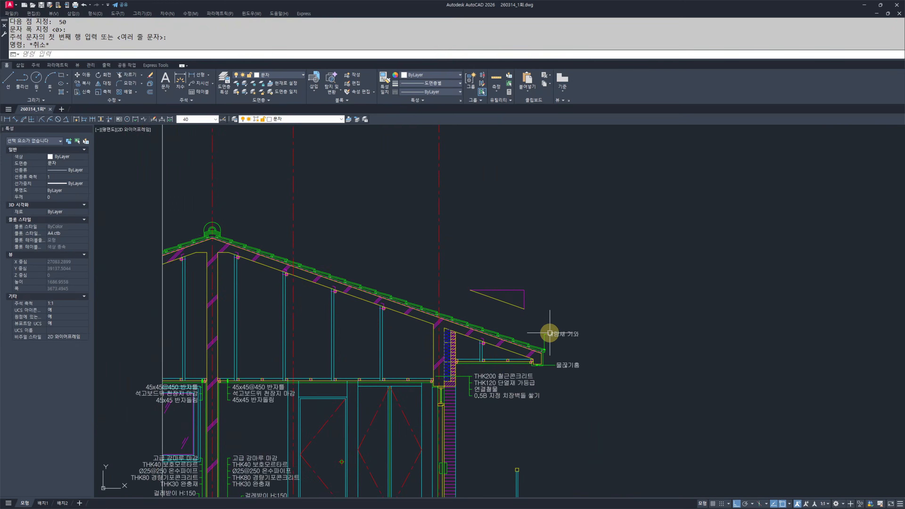
{"action": "scroll", "coordinate": [506, 343], "scroll_direction": "up", "scroll_amount": 9}
{"action": "left_click", "coordinate": [546, 327]}
{"action": "left_click", "coordinate": [511, 358]}
{"action": "type", "text": "ㅊ"}
{"action": "key", "text": "space"}
{"action": "left_click", "coordinate": [500, 362]}
{"action": "left_click", "coordinate": [507, 334]}
{"action": "type", "text": "cc"}
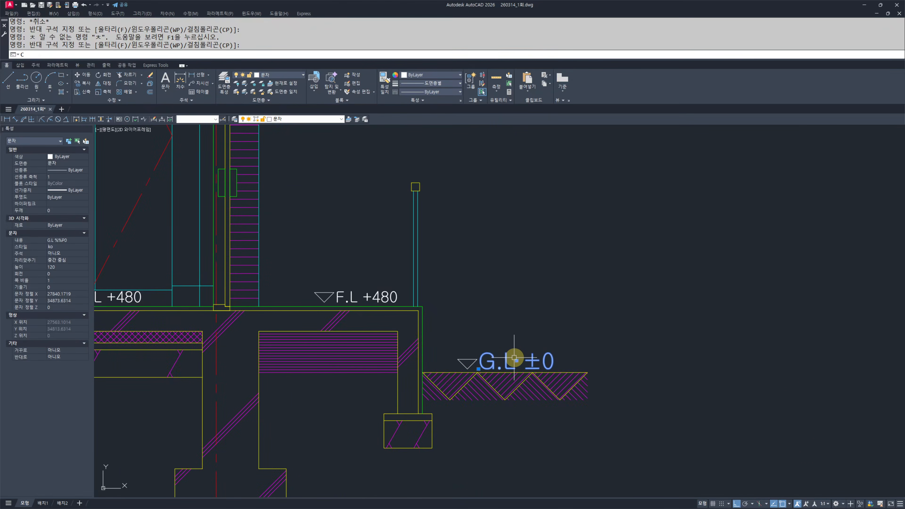
{"action": "key", "text": "space"}
{"action": "left_click", "coordinate": [513, 351]}
{"action": "scroll", "coordinate": [518, 367], "scroll_direction": "down", "scroll_amount": 3}
{"action": "scroll", "coordinate": [513, 264], "scroll_direction": "up", "scroll_amount": 3}
{"action": "scroll", "coordinate": [513, 265], "scroll_direction": "up", "scroll_amount": 4}
{"action": "left_click", "coordinate": [571, 241]}
{"action": "key", "text": "Escape"}
- Change the text copied onto the slope triangle to "물매"
{"action": "double_click", "coordinate": [553, 252]}
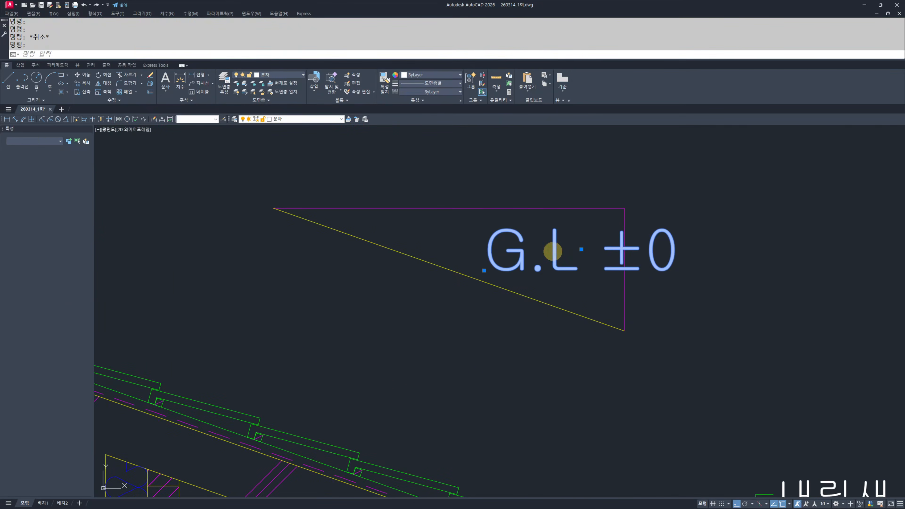
{"action": "type", "text": "ㅁ"}
{"action": "type", "text": "매"}
{"action": "key", "text": "Return"}
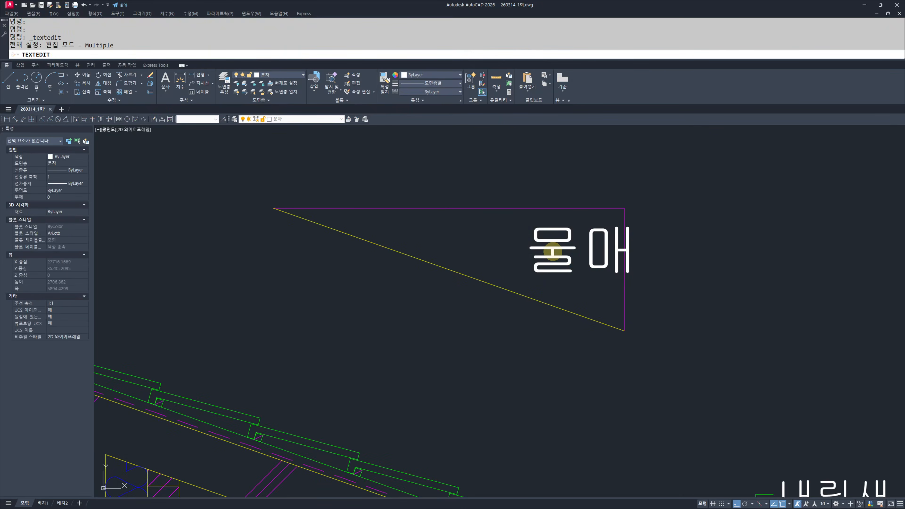
{"action": "key", "text": "Escape"}
{"action": "key", "text": "Escape"}
- Move the "물매" label left so that it sits inside the slope triangle
{"action": "middle_click_drag", "start_coordinate": [541, 252], "coordinate": [536, 322]}
{"action": "scroll", "coordinate": [573, 305], "scroll_direction": "up", "scroll_amount": 2}
{"action": "key", "text": "space"}
{"action": "middle_click_drag", "start_coordinate": [556, 365], "coordinate": [497, 355]}
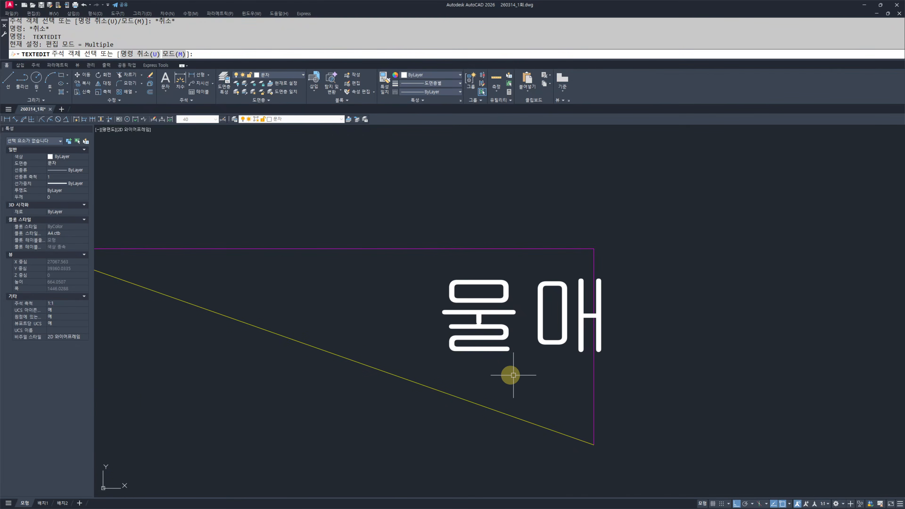
{"action": "key", "text": "Escape"}
{"action": "key", "text": "Escape"}
{"action": "type", "text": "m"}
{"action": "key", "text": "space"}
{"action": "left_click", "coordinate": [518, 353]}
{"action": "left_click", "coordinate": [427, 279]}
{"action": "key", "text": "space"}
{"action": "left_click", "coordinate": [771, 291]}
{"action": "left_click", "coordinate": [735, 289]}
{"action": "key", "text": "Escape"}
{"action": "key", "text": "Escape"}
- Copy the "물매" label once above the slope triangle and once beside its vertical edge
{"action": "left_click", "coordinate": [577, 307]}
{"action": "left_click", "coordinate": [513, 321]}
{"action": "type", "text": "cc"}
{"action": "key", "text": "space"}
{"action": "left_click", "coordinate": [702, 357]}
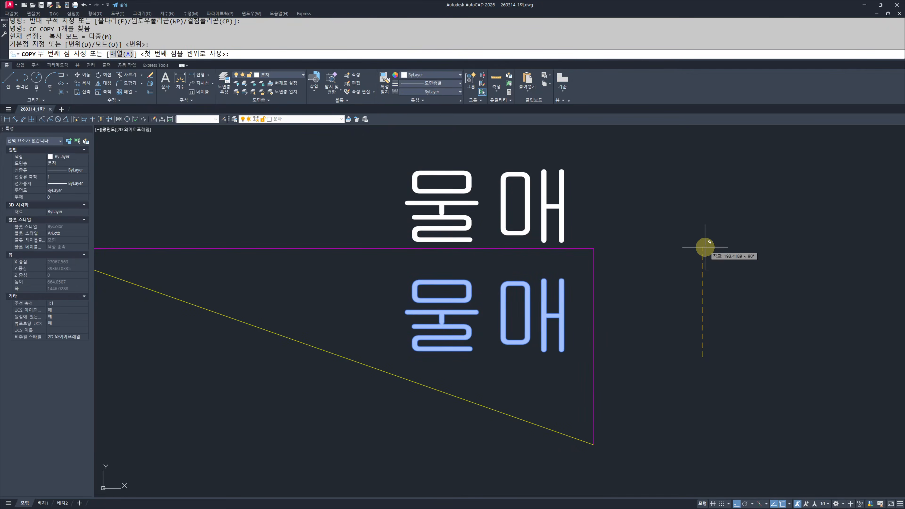
{"action": "left_click", "coordinate": [710, 233]}
{"action": "middle_click_drag", "start_coordinate": [789, 359], "coordinate": [652, 366]}
{"action": "left_click", "coordinate": [748, 364]}
{"action": "key", "text": "space"}
- Change the label beside the triangle's vertical edge to 3.5 and the label above the triangle to 10
{"action": "double_click", "coordinate": [521, 302]}
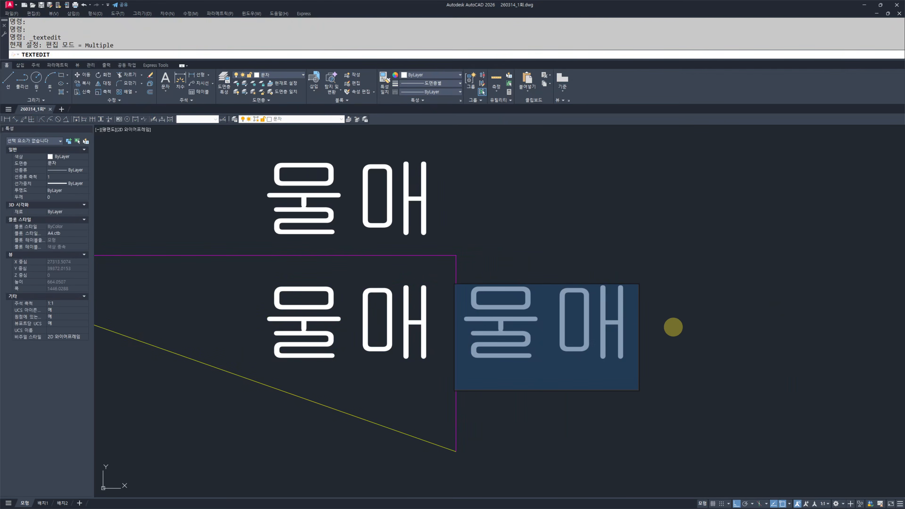
{"action": "type", "text": "3.5"}
{"action": "left_click", "coordinate": [673, 327]}
{"action": "middle_click_drag", "start_coordinate": [405, 248], "coordinate": [440, 299]}
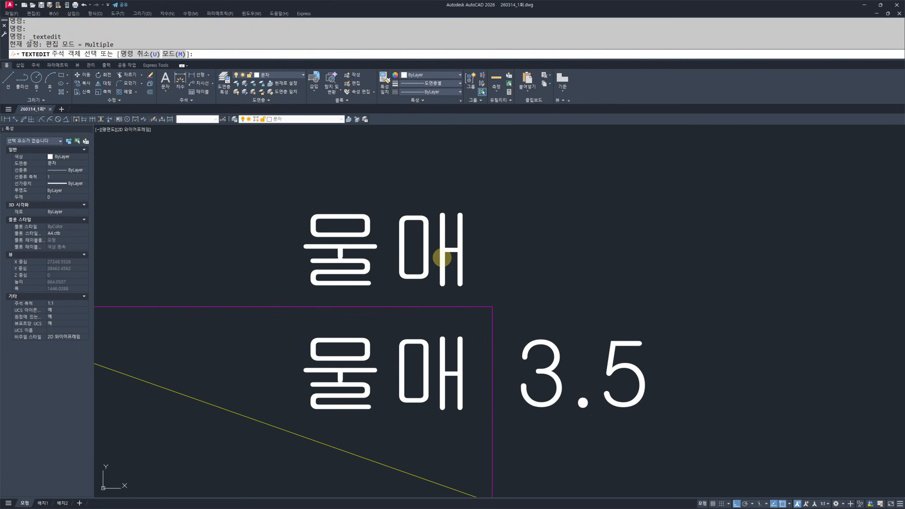
{"action": "left_click", "coordinate": [442, 258]}
{"action": "type", "text": "10"}
{"action": "left_click", "coordinate": [455, 258]}
{"action": "key", "text": "Escape"}
{"action": "key", "text": "Escape"}
- Move the "10" label slightly to the right along the slope triangle's horizontal edge
{"action": "type", "text": "M"}
{"action": "key", "text": "space"}
{"action": "left_click", "coordinate": [519, 225]}
{"action": "left_click", "coordinate": [367, 280]}
{"action": "key", "text": "space"}
{"action": "left_click", "coordinate": [504, 223]}
{"action": "left_click", "coordinate": [532, 225]}
{"action": "key", "text": "Escape"}
{"action": "key", "text": "Escape"}
- Move the whole slope triangle with its three labels horizontally a little toward the ridge
{"action": "scroll", "coordinate": [520, 272], "scroll_direction": "down", "scroll_amount": 4}
{"action": "left_click", "coordinate": [657, 354]}
{"action": "mouse_move", "coordinate": [532, 288]}
{"action": "middle_mouse_down"}
{"action": "mouse_move", "coordinate": [571, 314]}
{"action": "mouse_move", "coordinate": [540, 303]}
{"action": "middle_mouse_up"}
{"action": "left_click", "coordinate": [447, 264]}
{"action": "type", "text": "M"}
{"action": "key", "text": "space"}
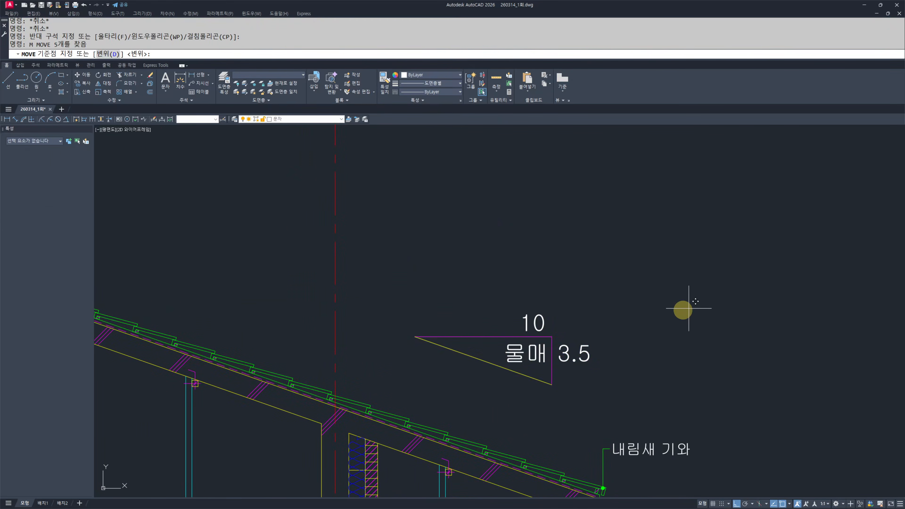
{"action": "left_click", "coordinate": [689, 308]}
{"action": "left_click", "coordinate": [643, 308]}
{"action": "key", "text": "Escape"}
{"action": "key", "text": "Escape"}
- Copy the five-line floor finish note set with its leader from the room to above the right roof slope
{"action": "scroll", "coordinate": [707, 343], "scroll_direction": "down", "scroll_amount": 4}
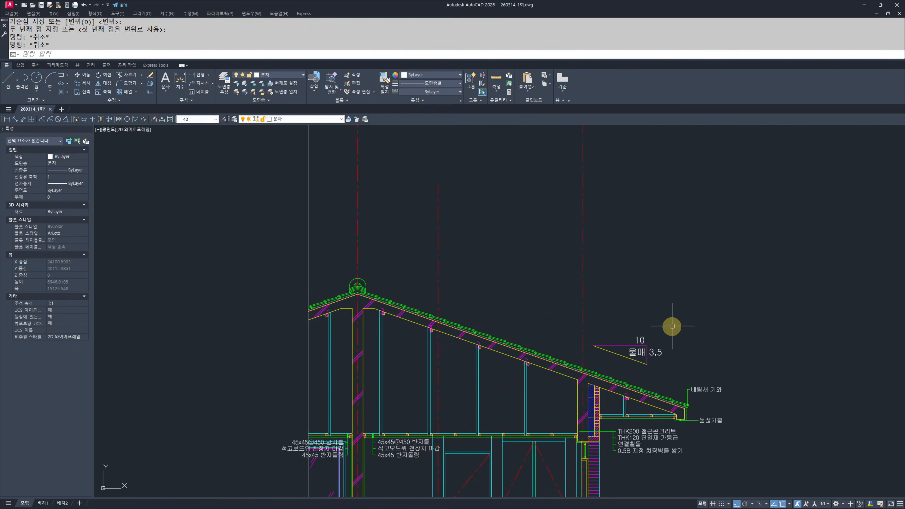
{"action": "middle_click_drag", "start_coordinate": [459, 271], "coordinate": [537, 315]}
{"action": "scroll", "coordinate": [542, 334], "scroll_direction": "down", "scroll_amount": 3}
{"action": "mouse_move", "coordinate": [563, 342]}
{"action": "middle_mouse_down"}
{"action": "mouse_move", "coordinate": [549, 347]}
{"action": "mouse_move", "coordinate": [562, 275]}
{"action": "middle_mouse_up"}
{"action": "middle_click_drag", "start_coordinate": [534, 343], "coordinate": [530, 335]}
{"action": "scroll", "coordinate": [463, 371], "scroll_direction": "up", "scroll_amount": 8}
{"action": "left_click", "coordinate": [547, 398]}
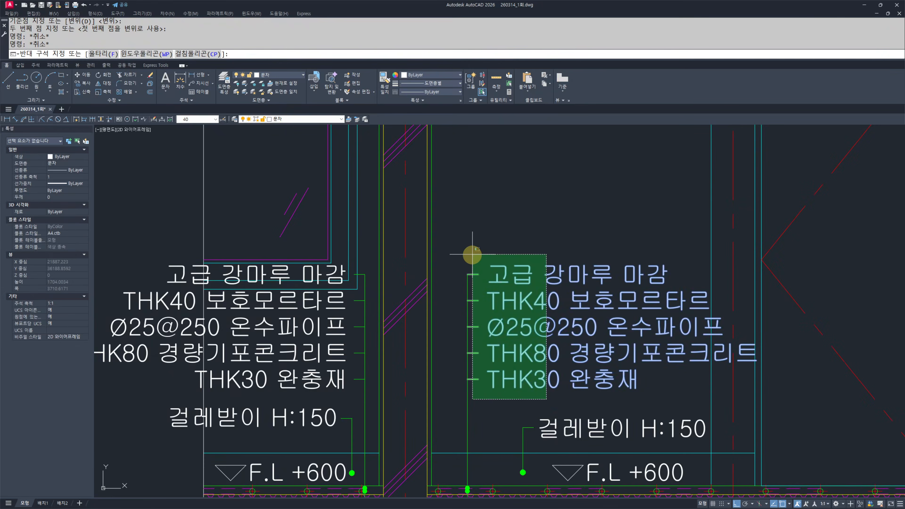
{"action": "left_click", "coordinate": [463, 254]}
{"action": "type", "text": "cc"}
{"action": "key", "text": "space"}
{"action": "left_click", "coordinate": [537, 262]}
{"action": "scroll", "coordinate": [526, 251], "scroll_direction": "down", "scroll_amount": 7}
{"action": "middle_click_drag", "start_coordinate": [526, 239], "coordinate": [508, 284]}
{"action": "scroll", "coordinate": [530, 223], "scroll_direction": "up", "scroll_amount": 6}
{"action": "middle_click_drag", "start_coordinate": [545, 309], "coordinate": [477, 290]}
{"action": "key", "text": "F10"}
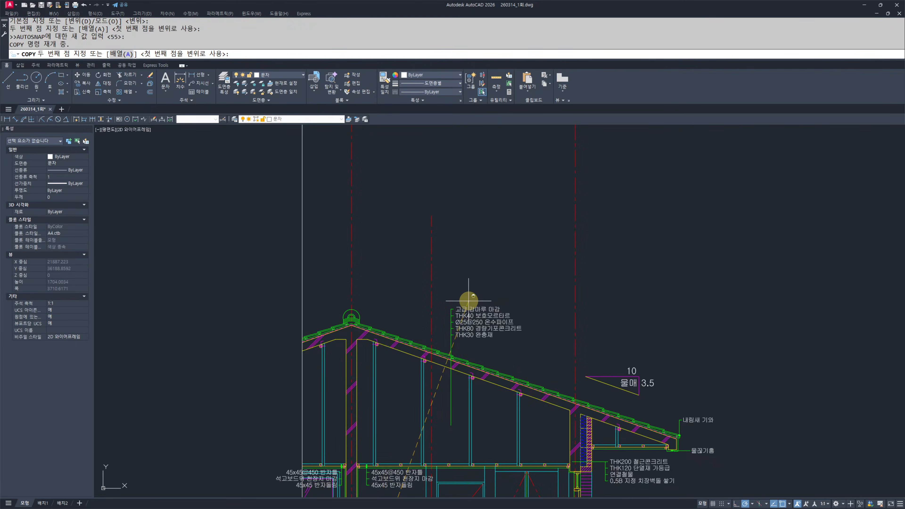
{"action": "left_click", "coordinate": [468, 300]}
{"action": "key", "text": "Escape"}
{"action": "key", "text": "Escape"}
- Draw a vertical line upward from the base of the ridge tile
{"action": "scroll", "coordinate": [404, 308], "scroll_direction": "up", "scroll_amount": 6}
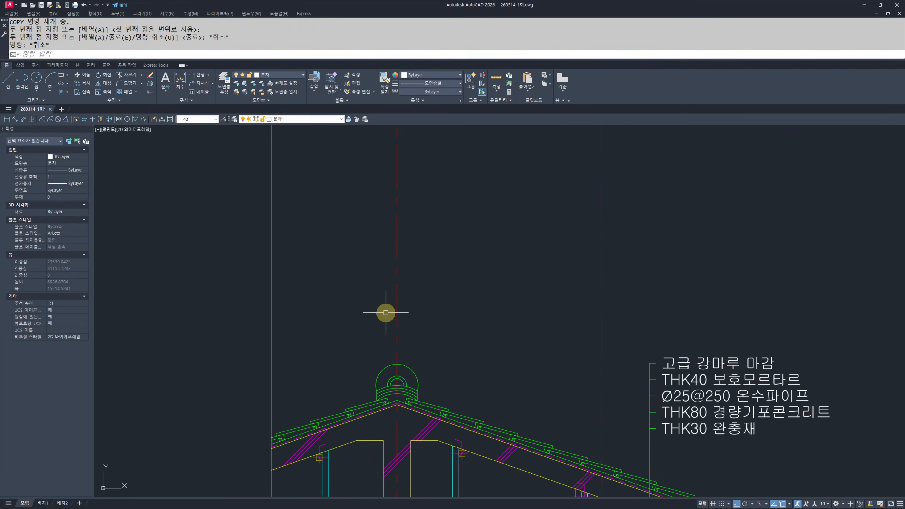
{"action": "type", "text": "l"}
{"action": "key", "text": "space"}
{"action": "scroll", "coordinate": [410, 408], "scroll_direction": "up", "scroll_amount": 2}
{"action": "left_click", "coordinate": [398, 380]}
{"action": "scroll", "coordinate": [413, 371], "scroll_direction": "down", "scroll_amount": 2}
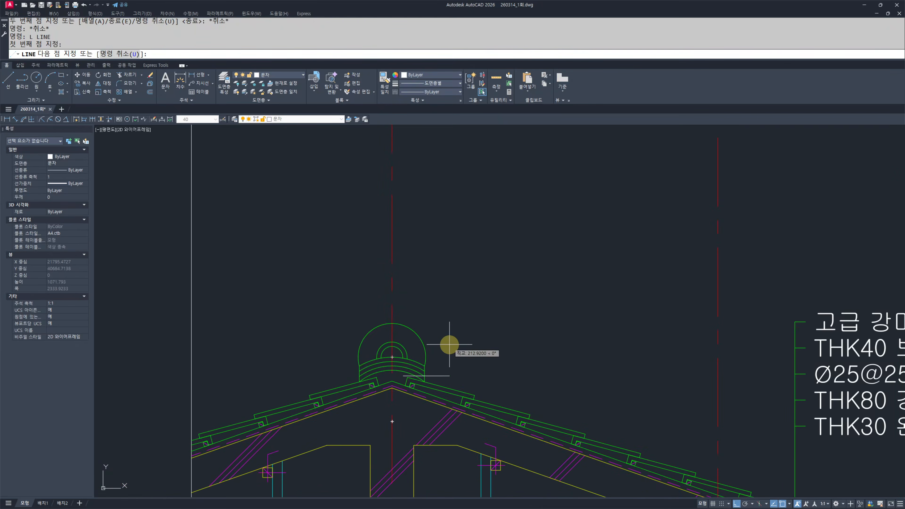
{"action": "middle_click_drag", "start_coordinate": [446, 315], "coordinate": [419, 392]}
{"action": "left_click", "coordinate": [414, 267]}
{"action": "key", "text": "Escape"}
{"action": "key", "text": "Escape"}
{"action": "scroll", "coordinate": [430, 283], "scroll_direction": "down", "scroll_amount": 4}
{"action": "middle_click_drag", "start_coordinate": [497, 332], "coordinate": [406, 287]}
{"action": "scroll", "coordinate": [462, 359], "scroll_direction": "up", "scroll_amount": 8}
{"action": "type", "text": "tr"}
{"action": "key", "text": "space"}
{"action": "middle_click_drag", "start_coordinate": [475, 388], "coordinate": [483, 368]}
{"action": "key", "text": "Escape"}
{"action": "key", "text": "Escape"}
- Stretch the lower end of the copied note set's vertical leader up to the sloping roof slab
{"action": "scroll", "coordinate": [484, 371], "scroll_direction": "down", "scroll_amount": 3}
{"action": "type", "text": "s"}
{"action": "middle_click_drag", "start_coordinate": [488, 417], "coordinate": [490, 302]}
{"action": "scroll", "coordinate": [490, 405], "scroll_direction": "up", "scroll_amount": 1}
{"action": "left_click", "coordinate": [513, 411]}
{"action": "left_click", "coordinate": [459, 372]}
{"action": "key", "text": "space"}
{"action": "left_click", "coordinate": [487, 395]}
{"action": "scroll", "coordinate": [487, 395], "scroll_direction": "down", "scroll_amount": 2}
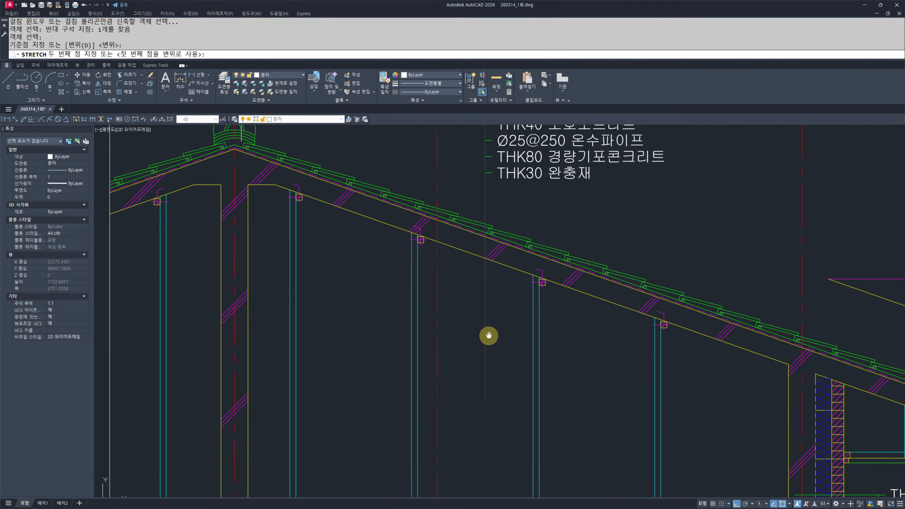
{"action": "scroll", "coordinate": [480, 217], "scroll_direction": "up", "scroll_amount": 4}
{"action": "middle_click_drag", "start_coordinate": [480, 217], "coordinate": [468, 318]}
{"action": "key", "text": "Escape"}
{"action": "key", "text": "Escape"}
{"action": "scroll", "coordinate": [497, 374], "scroll_direction": "down", "scroll_amount": 5}
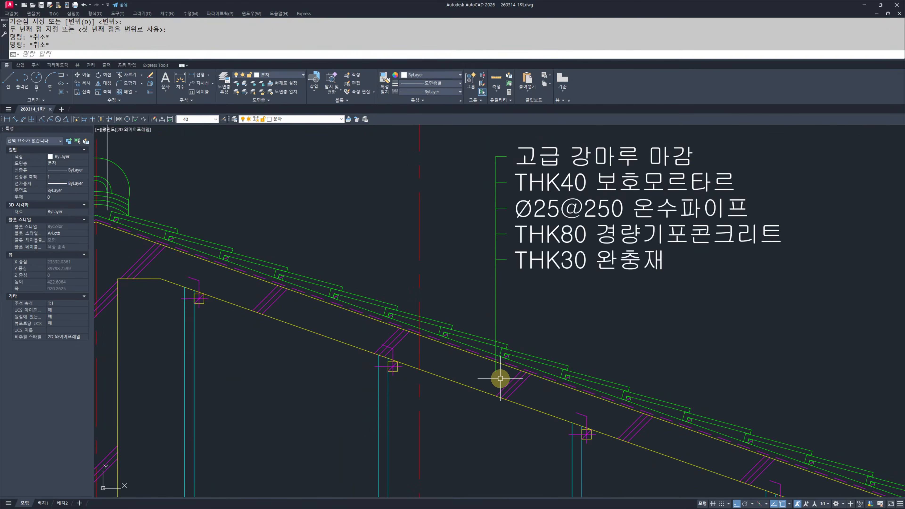
{"action": "scroll", "coordinate": [589, 376], "scroll_direction": "up", "scroll_amount": 2}
{"action": "middle_click_drag", "start_coordinate": [759, 420], "coordinate": [597, 395]}
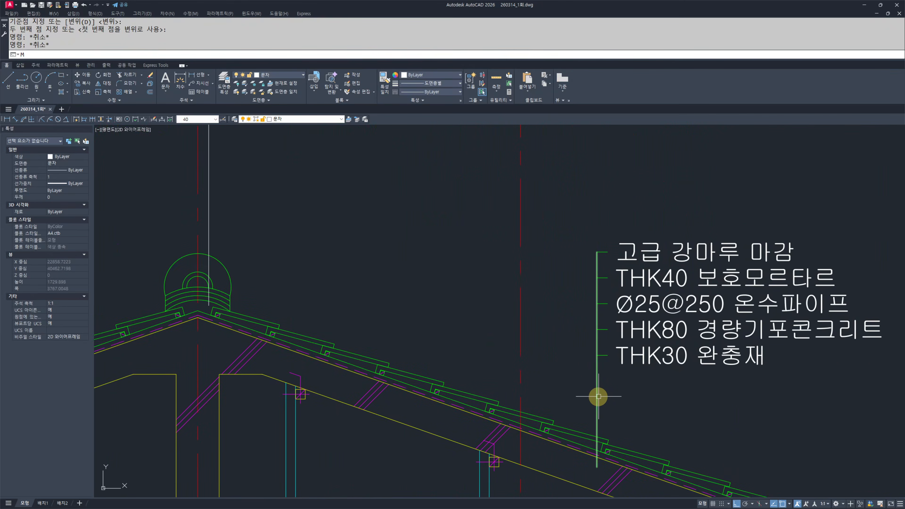
- Match the properties of the vertical line above the ridge tile to the roof note set's leader line
{"action": "type", "text": "mm"}
{"action": "left_click", "coordinate": [598, 382]}
{"action": "scroll", "coordinate": [598, 379], "scroll_direction": "down", "scroll_amount": 2}
{"action": "middle_click_drag", "start_coordinate": [378, 302], "coordinate": [380, 346]}
{"action": "scroll", "coordinate": [369, 265], "scroll_direction": "up", "scroll_amount": 3}
{"action": "left_click", "coordinate": [369, 283]}
{"action": "key", "text": "Escape"}
{"action": "key", "text": "Escape"}
{"action": "scroll", "coordinate": [495, 343], "scroll_direction": "down", "scroll_amount": 5}
{"action": "scroll", "coordinate": [540, 329], "scroll_direction": "up", "scroll_amount": 3}
- Try to copy part of the note set above the right roof slope to the top of the ridge tile's vertical line
{"action": "left_click", "coordinate": [485, 281]}
{"action": "left_click", "coordinate": [560, 440]}
{"action": "type", "text": "cc"}
{"action": "left_click", "coordinate": [519, 315]}
{"action": "scroll", "coordinate": [377, 336], "scroll_direction": "down", "scroll_amount": 2}
{"action": "scroll", "coordinate": [248, 246], "scroll_direction": "up", "scroll_amount": 2}
{"action": "middle_click_drag", "start_coordinate": [247, 246], "coordinate": [299, 275]}
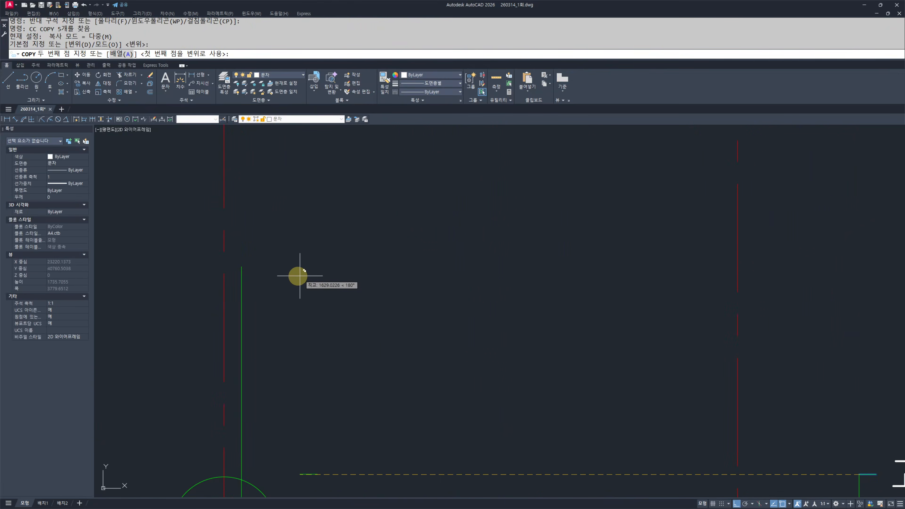
{"action": "left_click", "coordinate": [240, 266]}
{"action": "key", "text": "Escape"}
{"action": "key", "text": "Escape"}
{"action": "scroll", "coordinate": [565, 366], "scroll_direction": "down", "scroll_amount": 1}
{"action": "key", "text": "ctrl+z"}
{"action": "key", "text": "ctrl+z"}
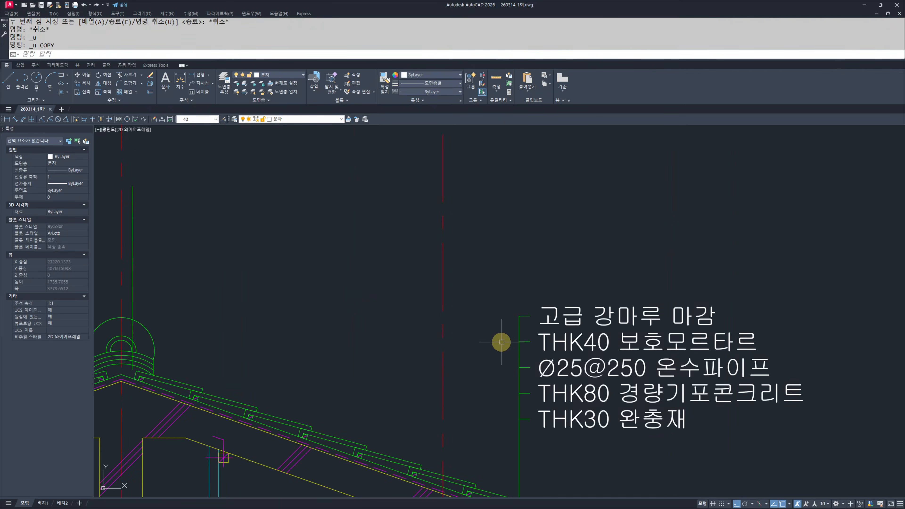
- Copy the roof note set's upper four text lines with their leader ticks to the top of the ridge tile's vertical line
{"action": "key", "text": "Escape"}
{"action": "key", "text": "Escape"}
{"action": "left_click", "coordinate": [487, 271]}
{"action": "left_click", "coordinate": [825, 417]}
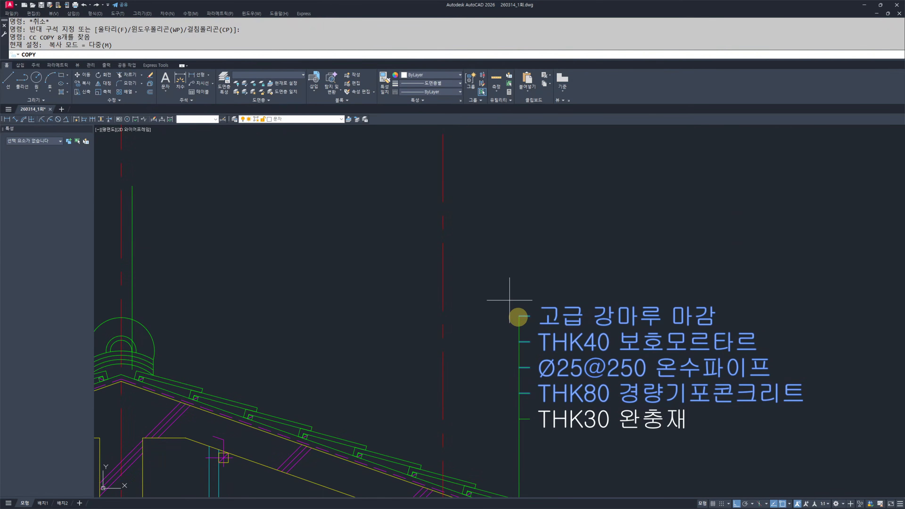
{"action": "type", "text": "cc"}
{"action": "left_click", "coordinate": [519, 316]}
{"action": "scroll", "coordinate": [592, 487], "scroll_direction": "down", "scroll_amount": 1}
{"action": "scroll", "coordinate": [300, 298], "scroll_direction": "up", "scroll_amount": 2}
{"action": "left_click", "coordinate": [315, 304]}
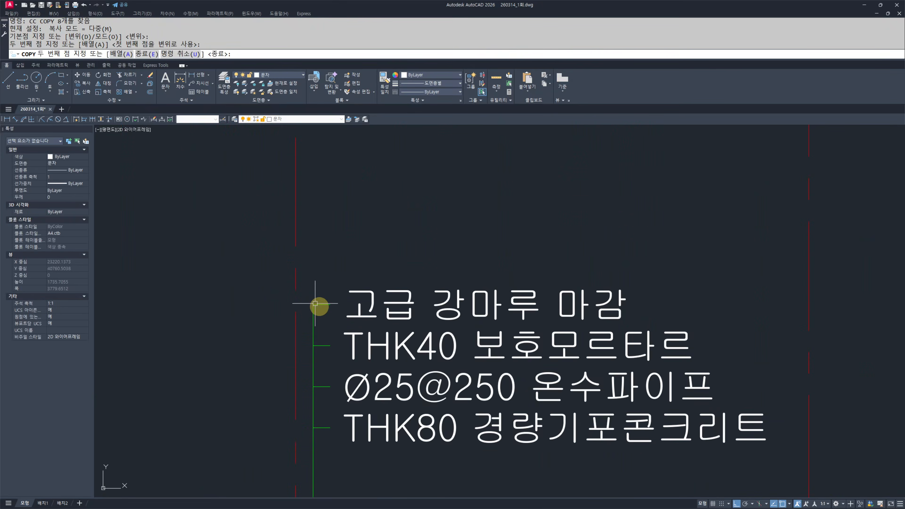
{"action": "key", "text": "Escape"}
{"action": "key", "text": "Escape"}
- Change the ridge note set's first line to "망와" and its second line to "부와 1켜"
{"action": "double_click", "coordinate": [398, 290]}
{"action": "type", "text": "망와"}
{"action": "key", "text": "Return"}
{"action": "scroll", "coordinate": [349, 307], "scroll_direction": "down", "scroll_amount": 2}
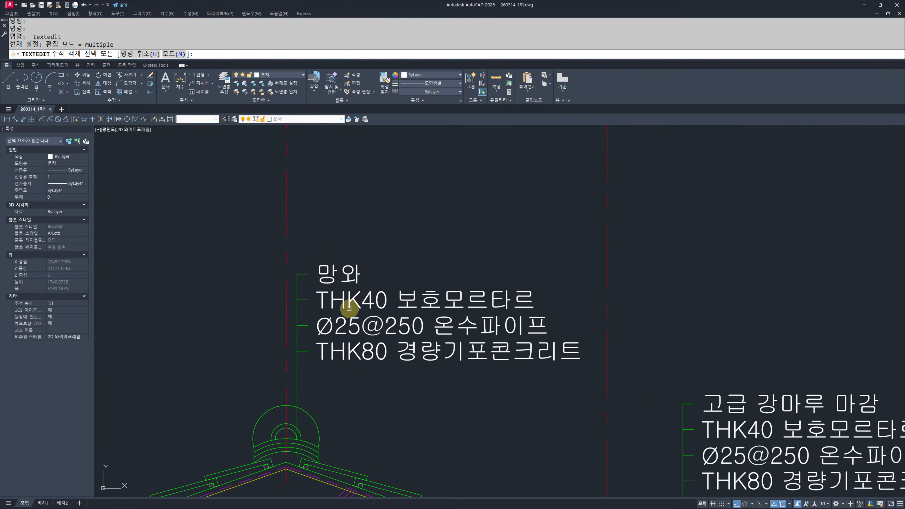
{"action": "left_click", "coordinate": [344, 300]}
{"action": "key", "text": "Delete"}
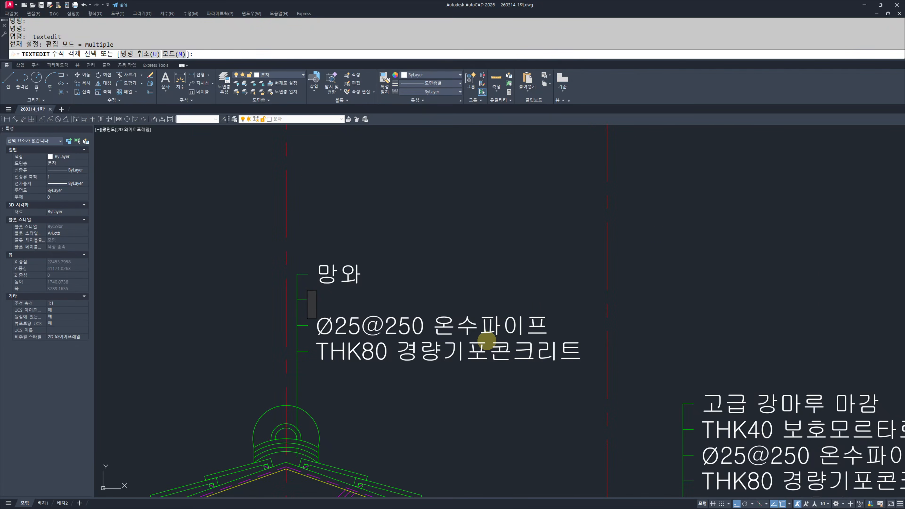
{"action": "type", "text": "QN"}
{"action": "key", "text": "BackSpace"}
{"action": "key", "text": "BackSpace"}
{"action": "type", "text": "부와"}
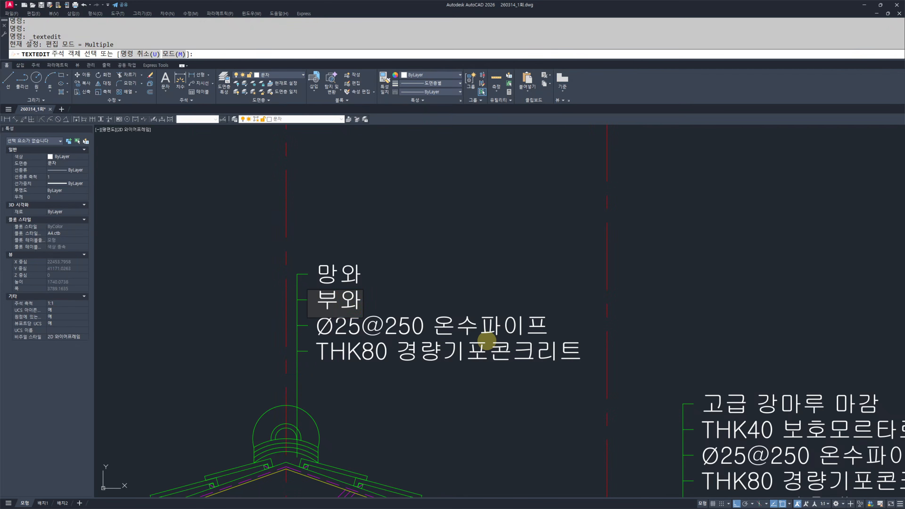
{"action": "type", "text": "1켜"}
{"action": "key", "text": "Return"}
- Change the ridge note set's third line to "여와 3켜" and its fourth line to "모르타르 채움"
{"action": "left_click", "coordinate": [440, 326]}
{"action": "key", "text": "BackSpace"}
{"action": "type", "text": "여오"}
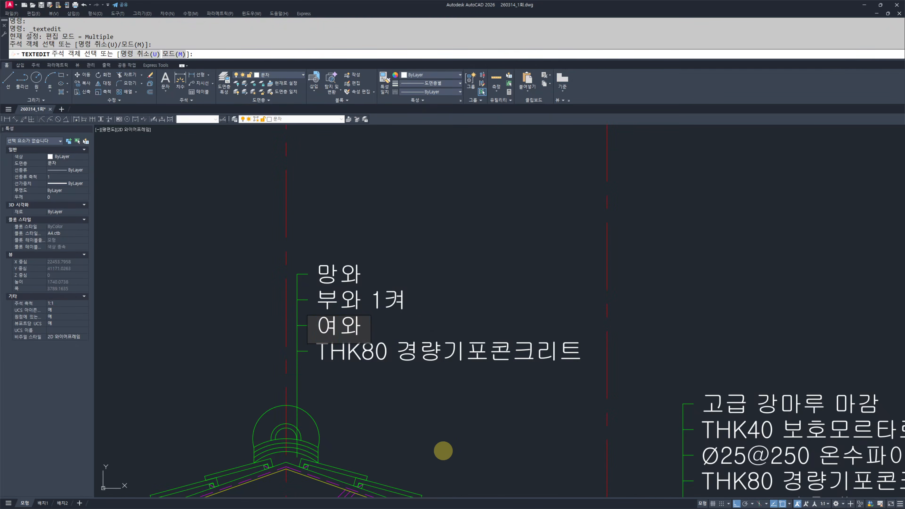
{"action": "key", "text": "Return"}
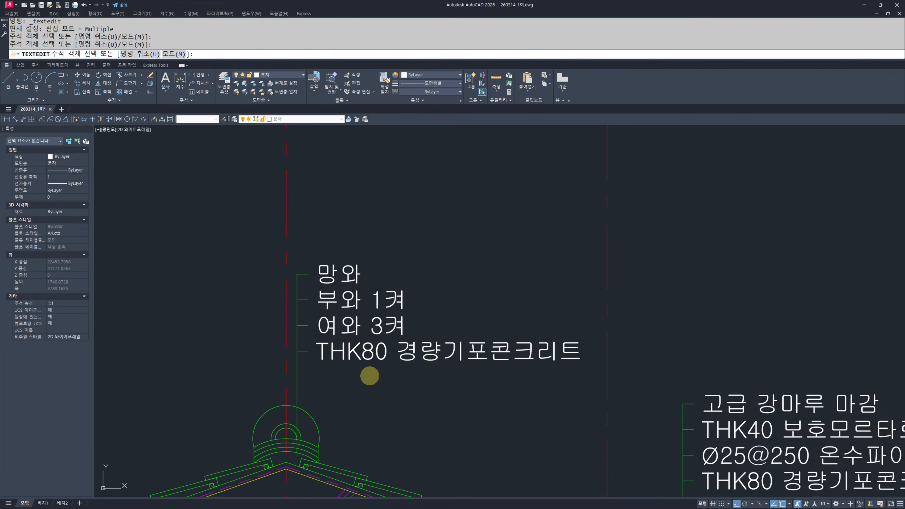
{"action": "left_click", "coordinate": [363, 366]}
{"action": "key", "text": "BackSpace"}
{"action": "type", "text": "ㅁㅗ르타르"}
{"action": "type", "text": " 채움"}
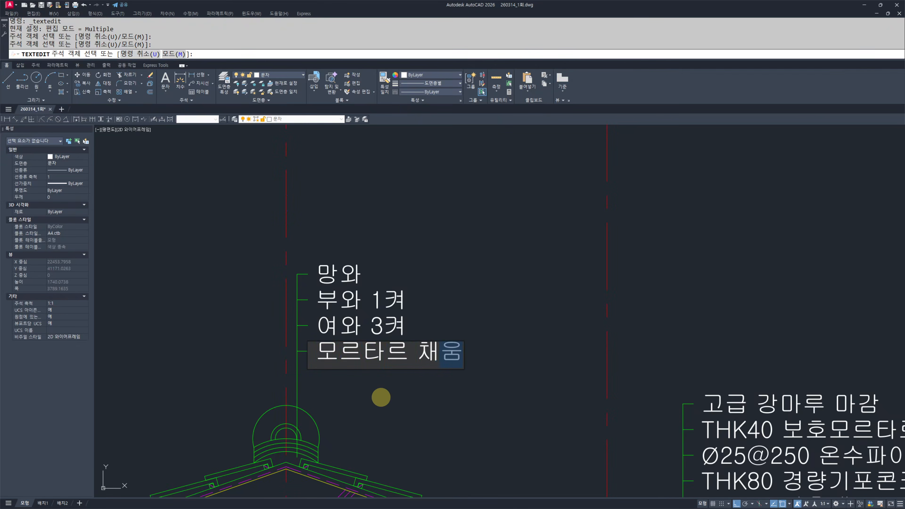
{"action": "key", "text": "Return"}
- Change the first line of the note set above the right roof slope to "시멘트기와잇기"
{"action": "scroll", "coordinate": [470, 410], "scroll_direction": "down", "scroll_amount": 4}
{"action": "middle_click_drag", "start_coordinate": [470, 410], "coordinate": [441, 331]}
{"action": "scroll", "coordinate": [528, 347], "scroll_direction": "up", "scroll_amount": 4}
{"action": "middle_click_drag", "start_coordinate": [529, 347], "coordinate": [448, 330]}
{"action": "left_click", "coordinate": [439, 269]}
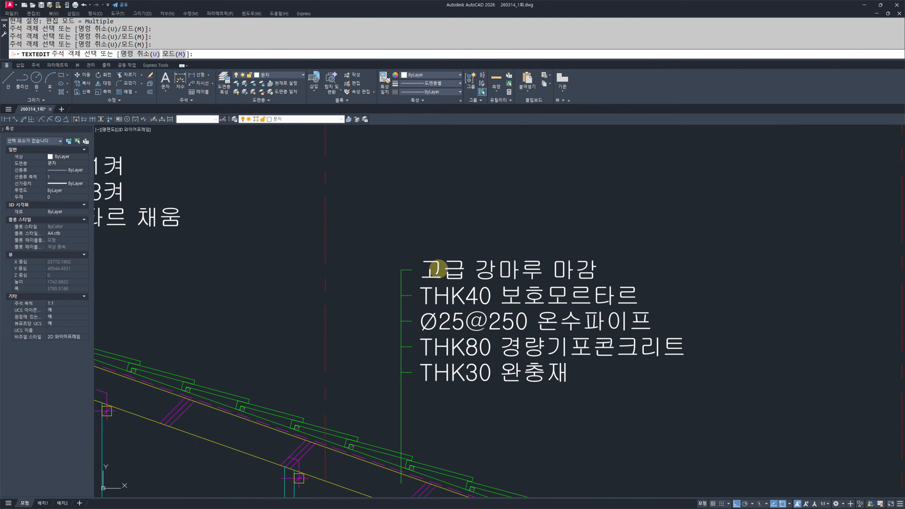
{"action": "key", "text": "BackSpace"}
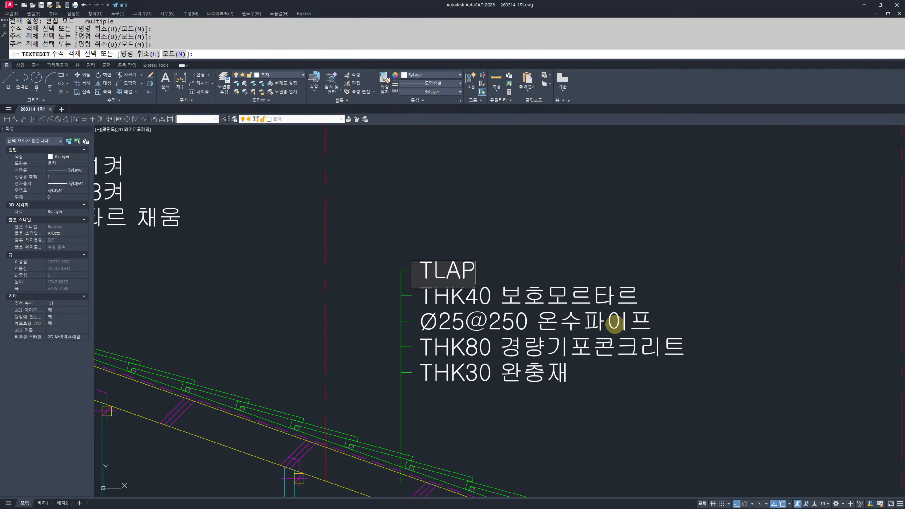
{"action": "key", "text": "BackSpace"}
{"action": "key", "text": "BackSpace"}
{"action": "type", "text": "시멘"}
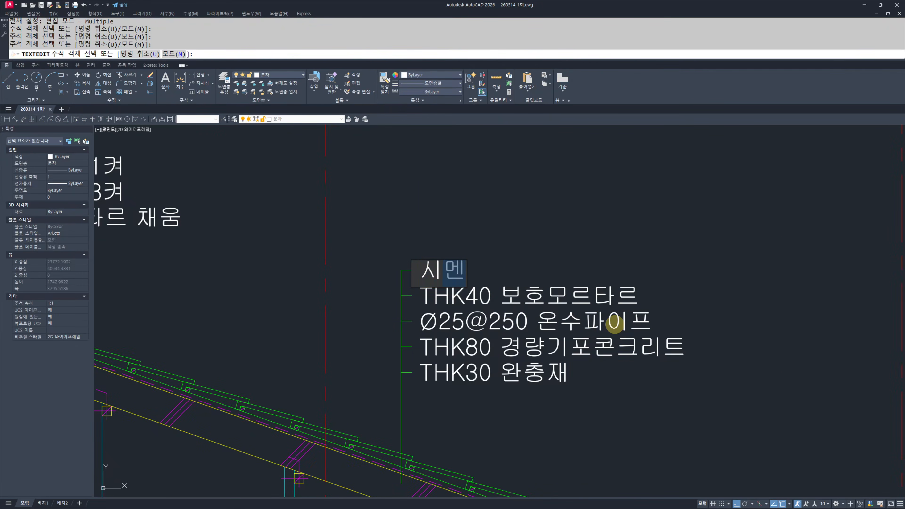
{"action": "type", "text": "트기와잇기"}
{"action": "left_click", "coordinate": [613, 324]}
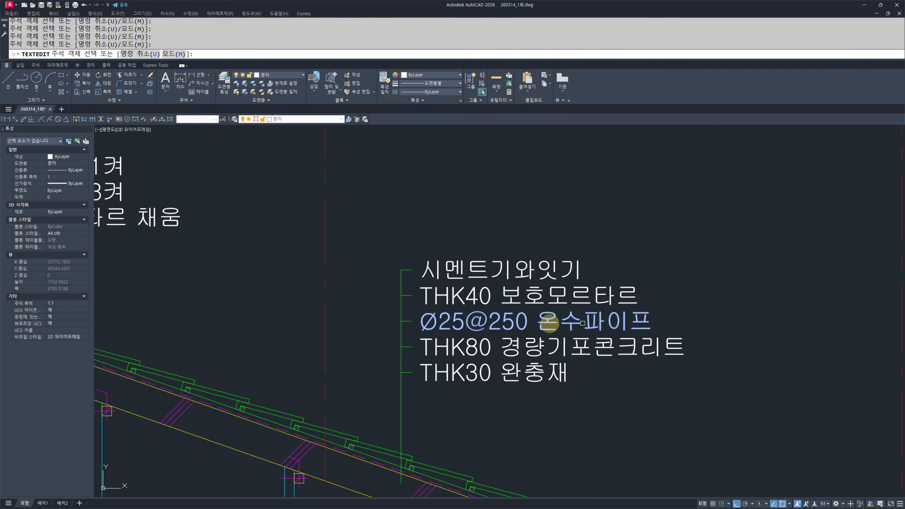
- Change the roof slope note set's second line to "21x21 기와걸이" and its third line to "THK30 보호모르타르"
{"action": "left_click", "coordinate": [540, 294]}
{"action": "key", "text": "BackSpace"}
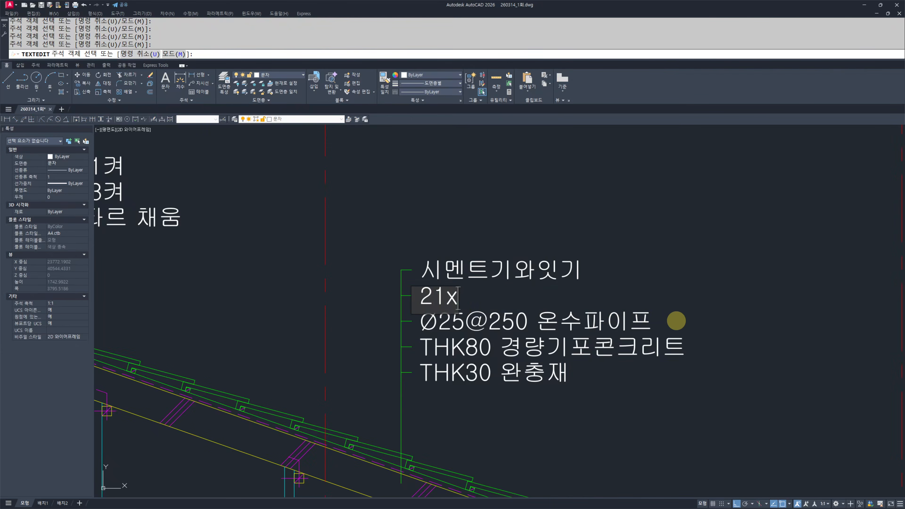
{"action": "type", "text": "21x21 기와걸이"}
{"action": "key", "text": "Return"}
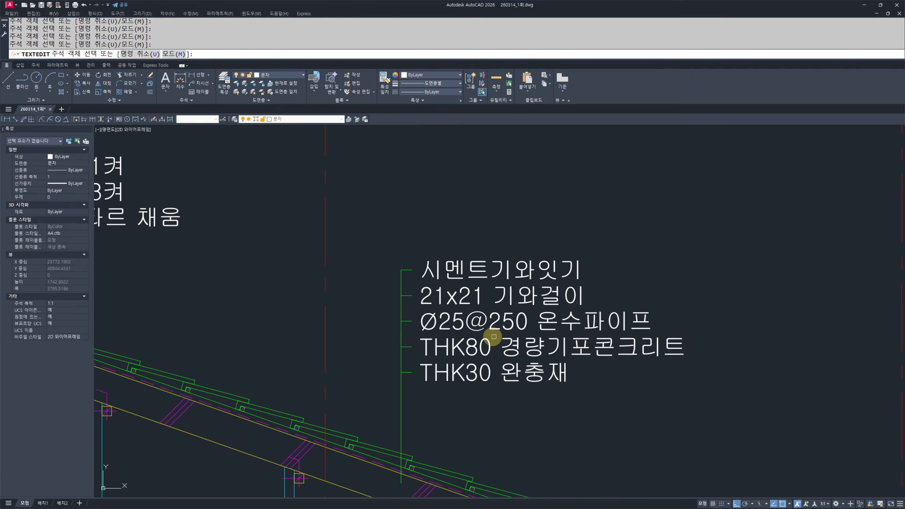
{"action": "left_click", "coordinate": [468, 320]}
{"action": "key", "text": "BackSpace"}
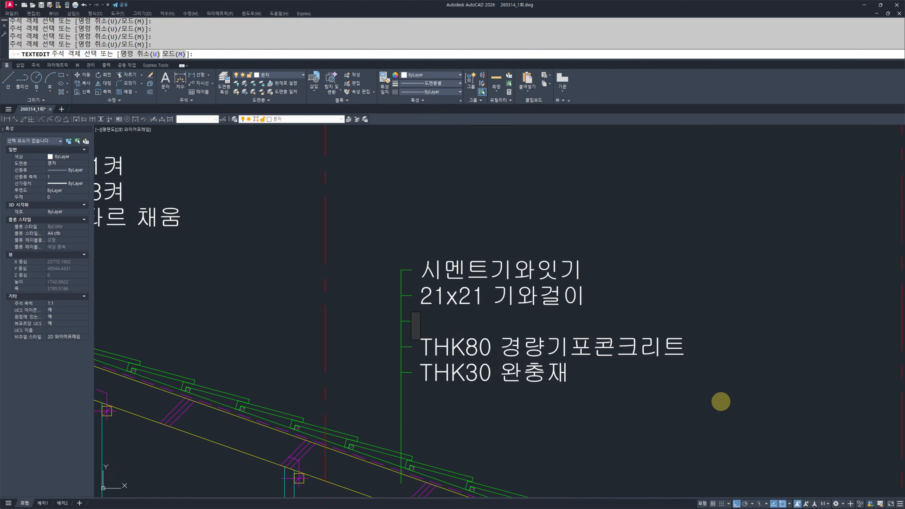
{"action": "type", "text": "THK30"}
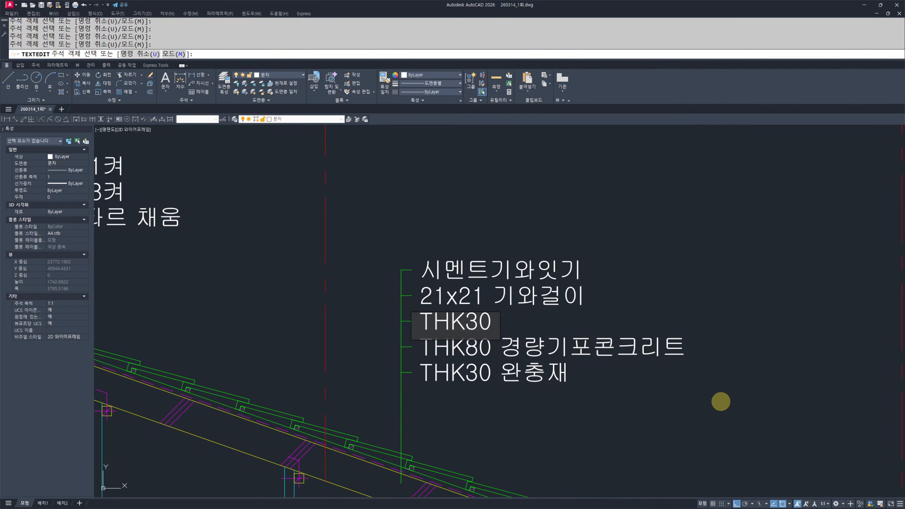
{"action": "type", "text": " 보호모르타르"}
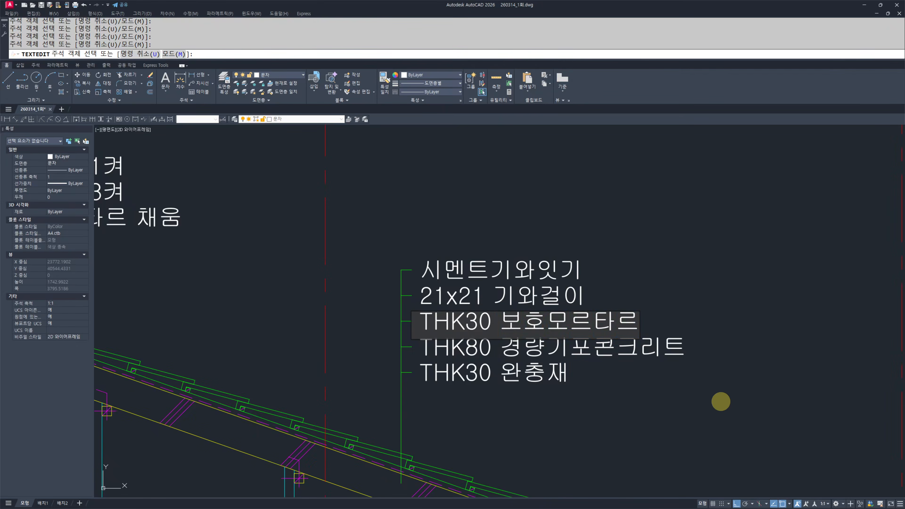
{"action": "left_click", "coordinate": [716, 402]}
- Change the fourth line of the roof slope note set to "액채방수 2차"
{"action": "left_click", "coordinate": [530, 343]}
{"action": "key", "text": "BackSpace"}
{"action": "type", "text": "액채방수 2차"}
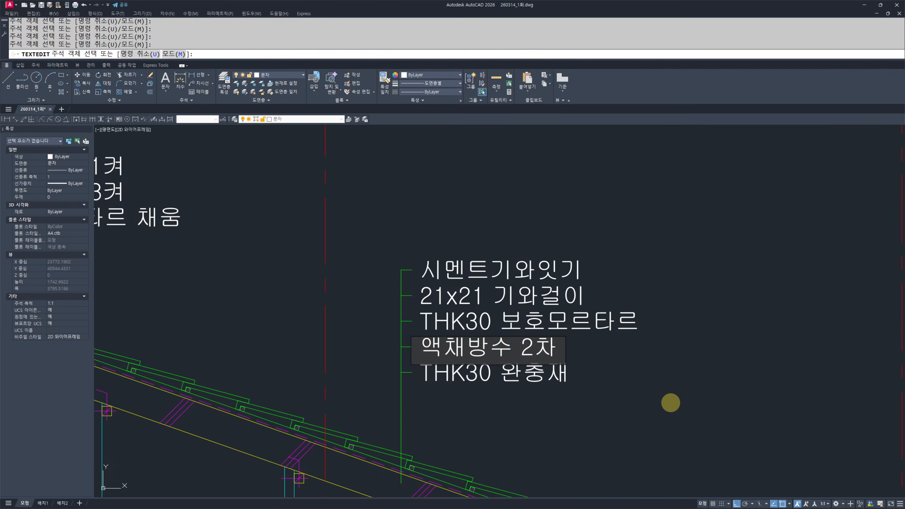
{"action": "left_click", "coordinate": [670, 403]}
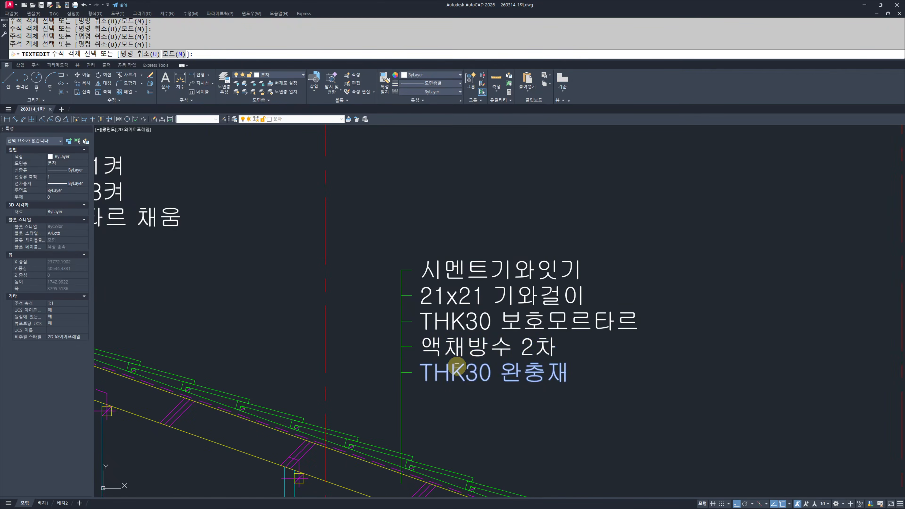
- Change the last line of the roof slope note set to "THK150 철근콘크리트" and finish the text editing
{"action": "middle_click_drag", "start_coordinate": [554, 372], "coordinate": [528, 348]}
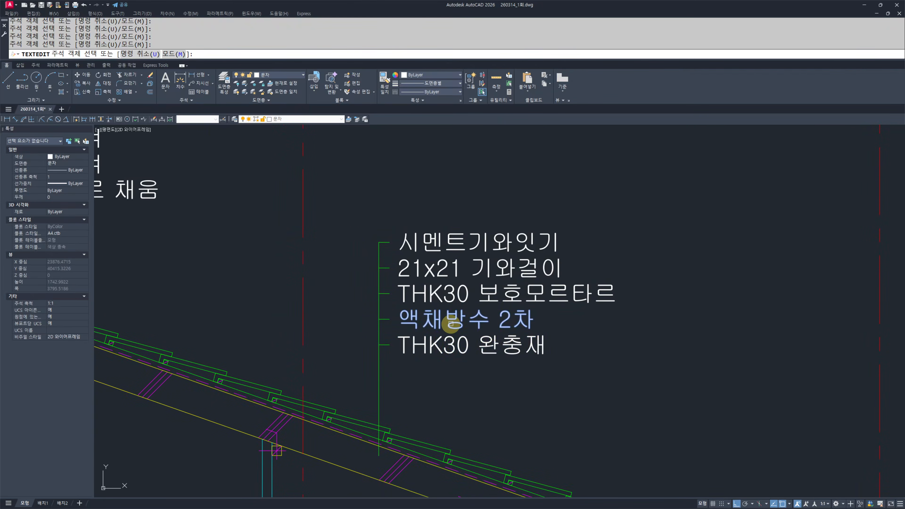
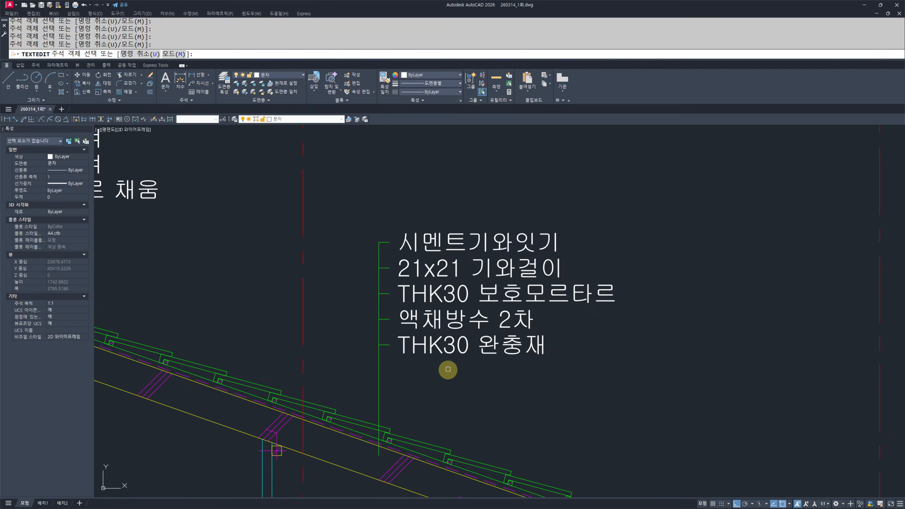
{"action": "middle_click_drag", "start_coordinate": [481, 349], "coordinate": [474, 329]}
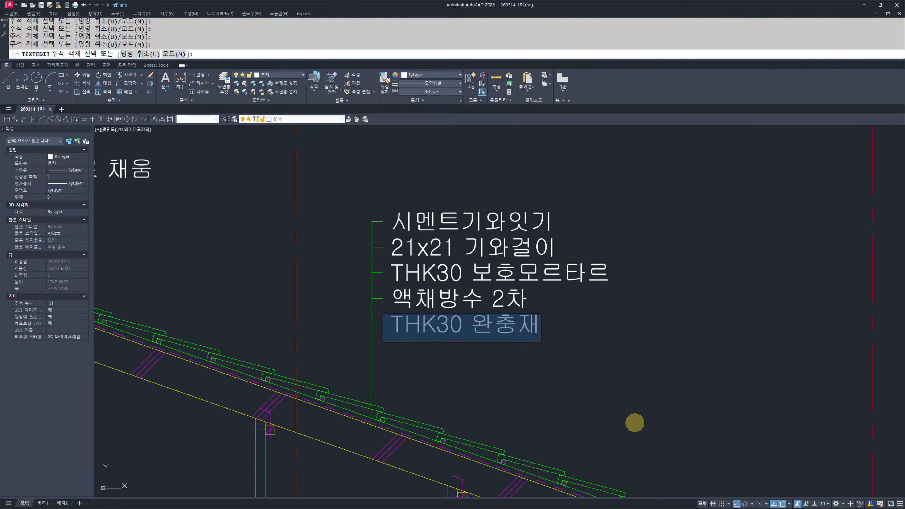
{"action": "key", "text": "Delete"}
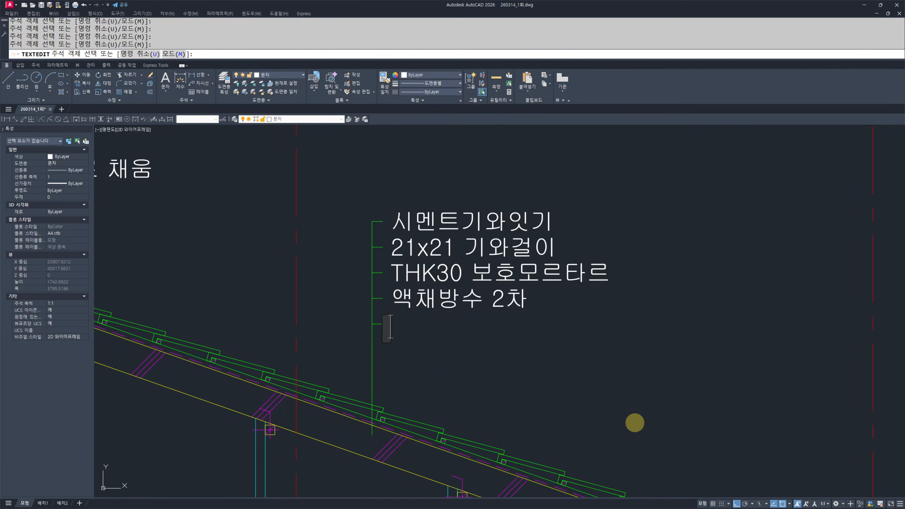
{"action": "type", "text": "THK1"}
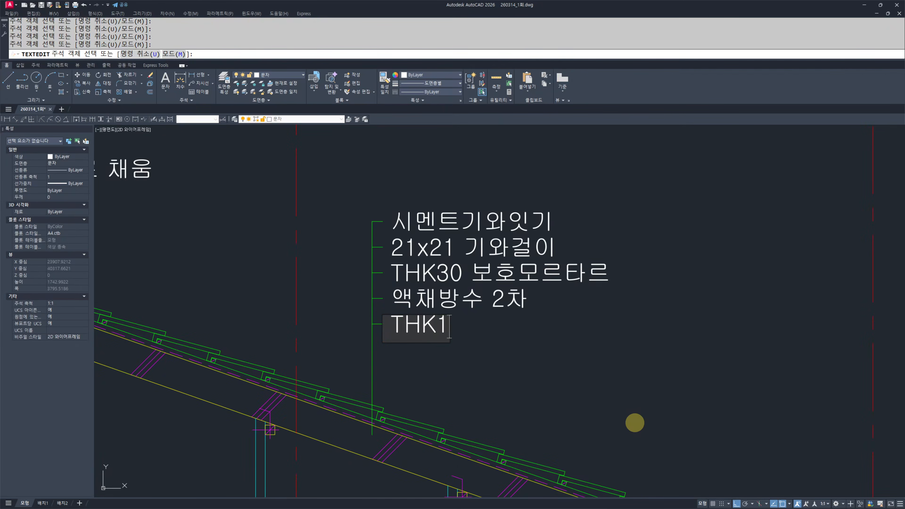
{"action": "type", "text": "50 철근콘크"}
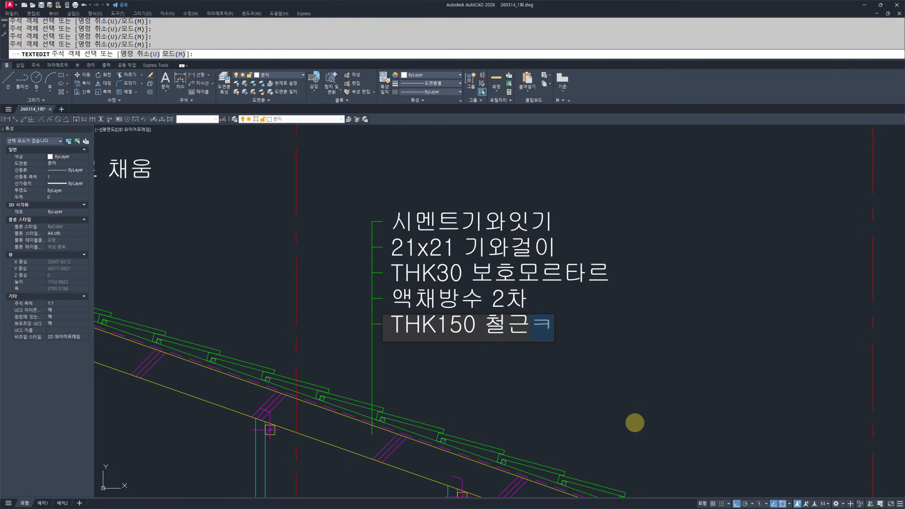
{"action": "type", "text": "리트"}
{"action": "key", "text": "Escape"}
{"action": "key", "text": "Escape"}
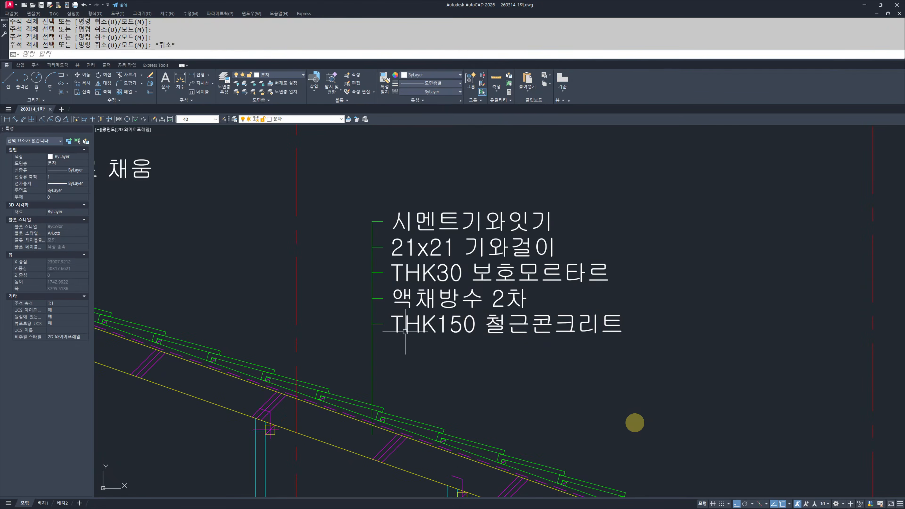
- Examine the whole annotated section, checking the notes along the floor, the outer wall and the roof
{"action": "scroll", "coordinate": [552, 374], "scroll_direction": "down", "scroll_amount": 4}
{"action": "scroll", "coordinate": [487, 349], "scroll_direction": "down", "scroll_amount": 4}
{"action": "mouse_move", "coordinate": [486, 363]}
{"action": "middle_mouse_down"}
{"action": "mouse_move", "coordinate": [428, 255]}
{"action": "mouse_move", "coordinate": [476, 289]}
{"action": "middle_mouse_up"}
{"action": "left_click_drag", "start_coordinate": [398, 392], "coordinate": [395, 438]}
{"action": "left_click_drag", "start_coordinate": [553, 251], "coordinate": [511, 445]}
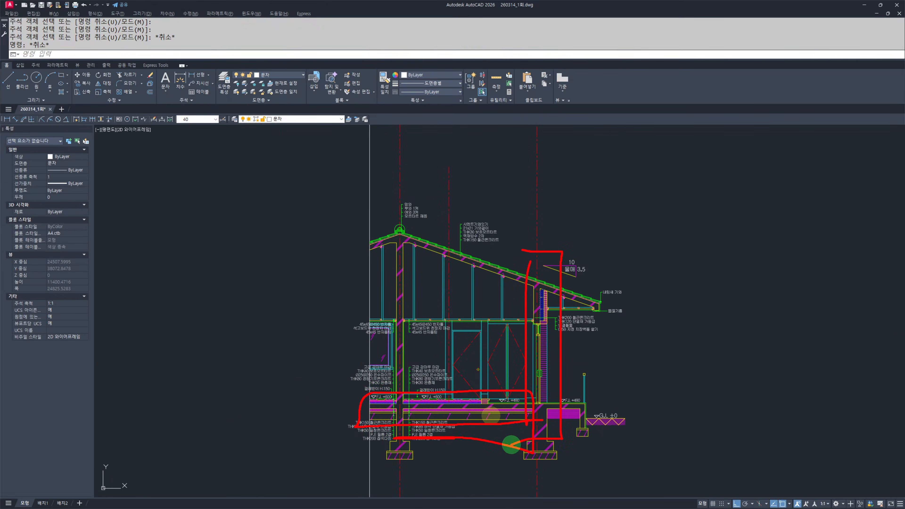
{"action": "mouse_move", "coordinate": [392, 189]}
{"action": "left_mouse_down"}
{"action": "mouse_move", "coordinate": [558, 308]}
{"action": "mouse_move", "coordinate": [359, 243]}
{"action": "left_mouse_up"}
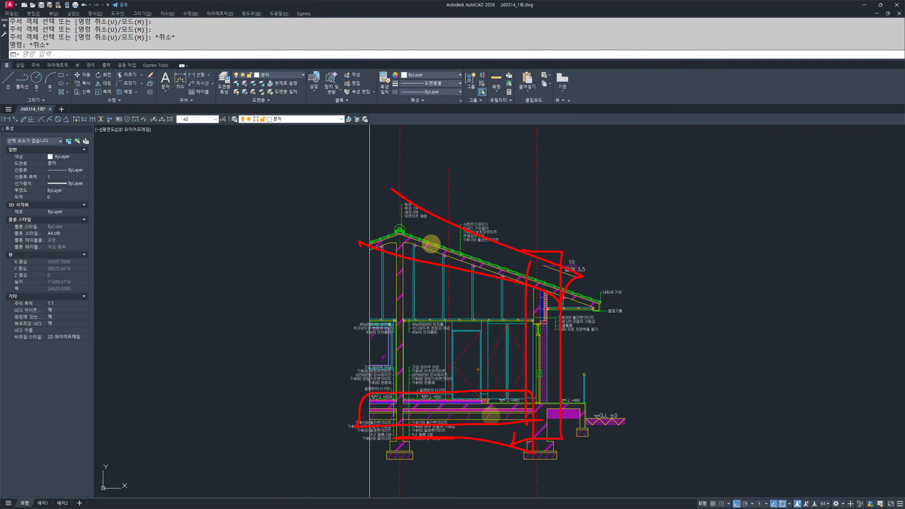
{"action": "left_click_drag", "start_coordinate": [365, 412], "coordinate": [572, 414]}
{"action": "left_click_drag", "start_coordinate": [564, 202], "coordinate": [564, 487]}
{"action": "left_click_drag", "start_coordinate": [335, 144], "coordinate": [636, 286]}
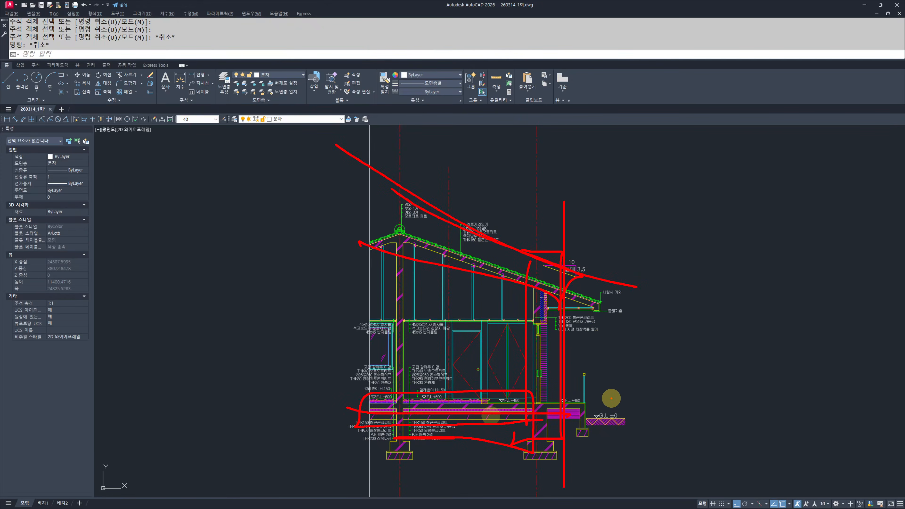
{"action": "key", "text": "Escape"}
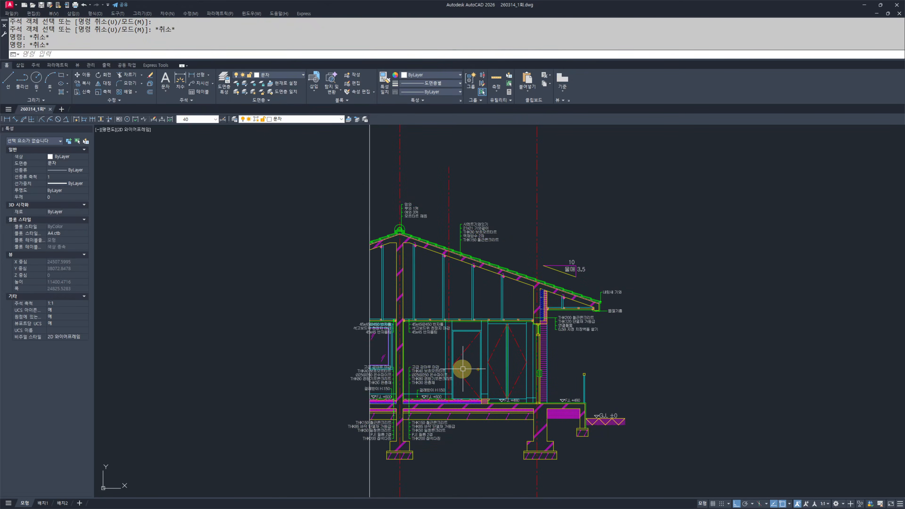
{"action": "middle_click_drag", "start_coordinate": [420, 376], "coordinate": [392, 384]}
{"action": "scroll", "coordinate": [392, 373], "scroll_direction": "up", "scroll_amount": 2}
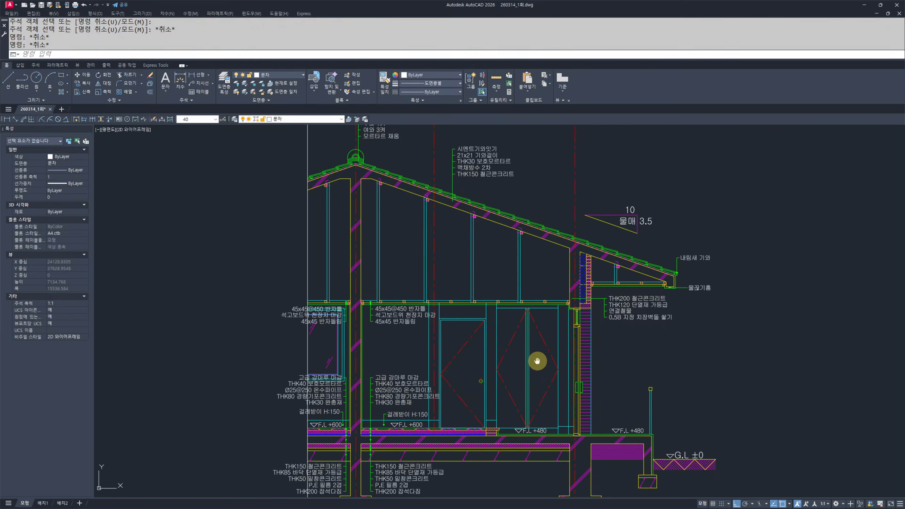
{"action": "middle_click_drag", "start_coordinate": [539, 360], "coordinate": [516, 328]}
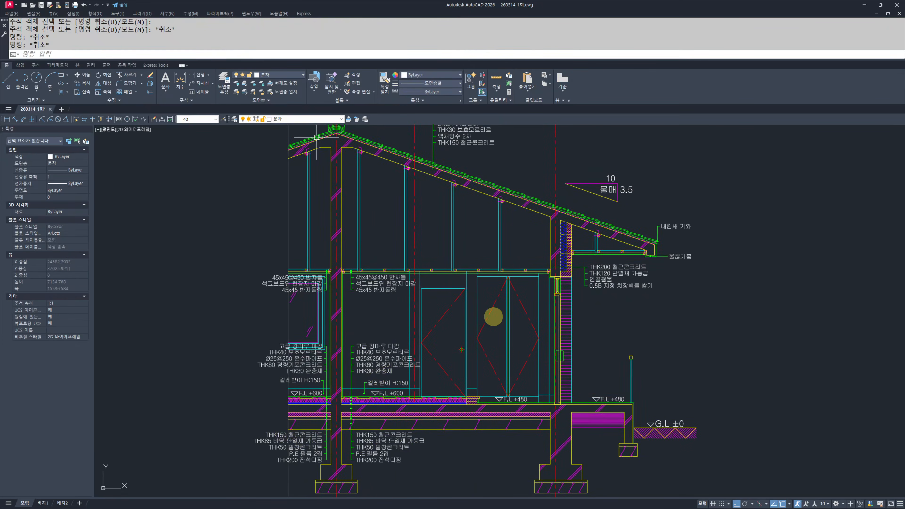
{"action": "middle_click_drag", "start_coordinate": [498, 406], "coordinate": [499, 423]}
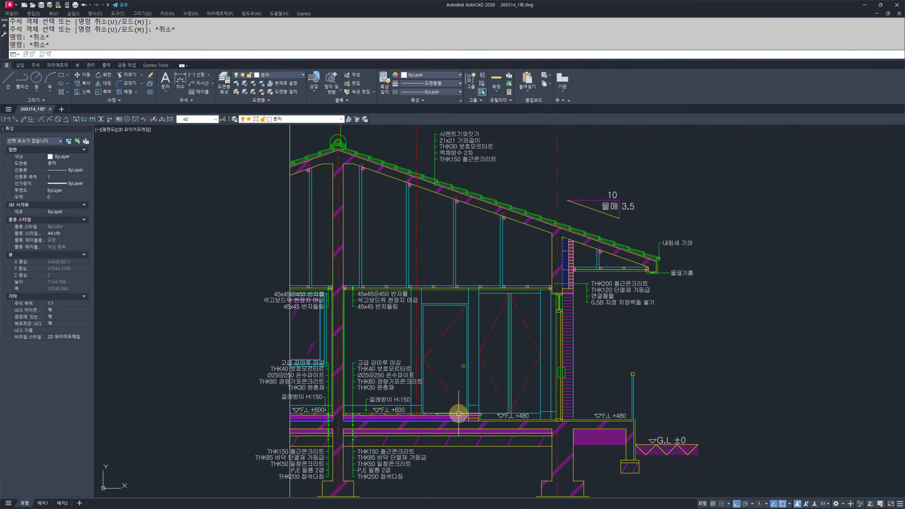
- Review the floor, ceiling, wall and roof notes once more, from the foundation up to the ridge
{"action": "middle_click_drag", "start_coordinate": [453, 410], "coordinate": [476, 372]}
{"action": "mouse_move", "coordinate": [680, 343]}
{"action": "middle_mouse_down"}
{"action": "mouse_move", "coordinate": [666, 346]}
{"action": "mouse_move", "coordinate": [643, 324]}
{"action": "middle_mouse_up"}
{"action": "mouse_move", "coordinate": [348, 352]}
{"action": "middle_mouse_down"}
{"action": "mouse_move", "coordinate": [376, 353]}
{"action": "mouse_move", "coordinate": [372, 399]}
{"action": "middle_mouse_up"}
{"action": "middle_click_drag", "start_coordinate": [475, 305], "coordinate": [459, 369]}
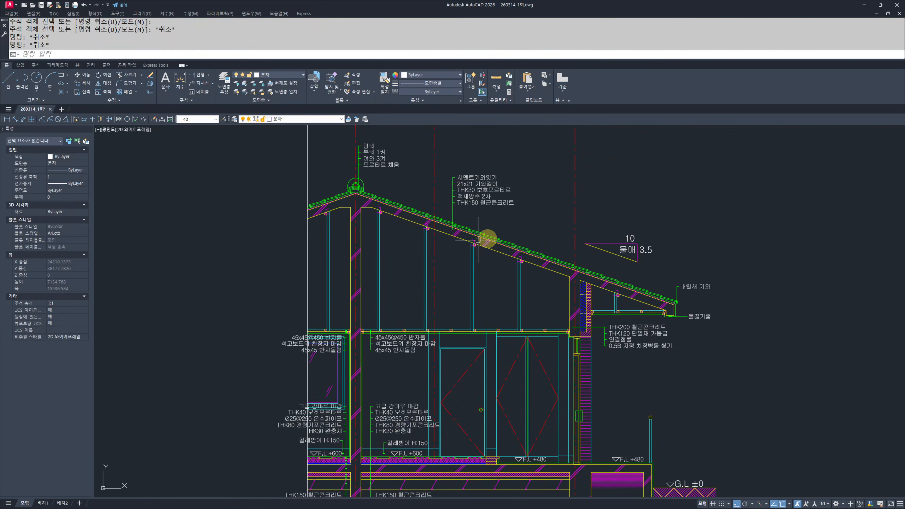
{"action": "middle_click_drag", "start_coordinate": [606, 307], "coordinate": [605, 262]}
{"action": "middle_click_drag", "start_coordinate": [455, 279], "coordinate": [474, 339]}
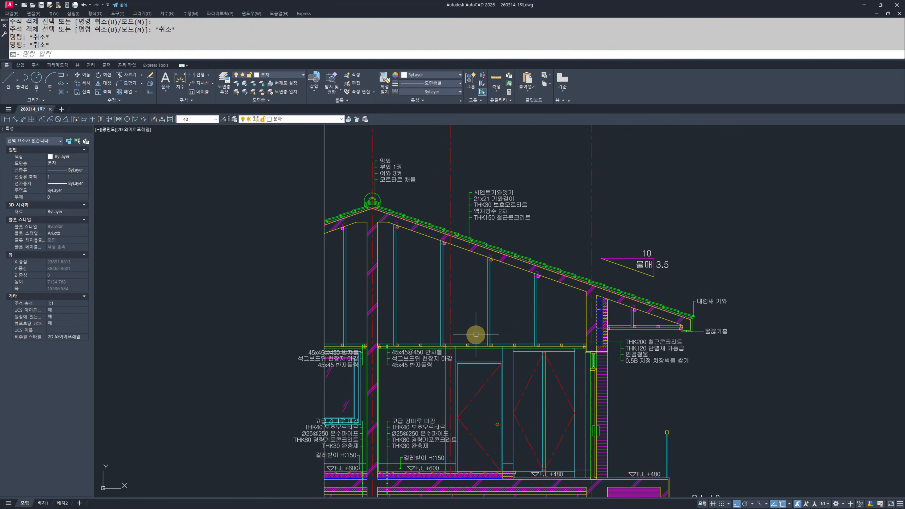
{"action": "scroll", "coordinate": [572, 414], "scroll_direction": "up", "scroll_amount": 1}
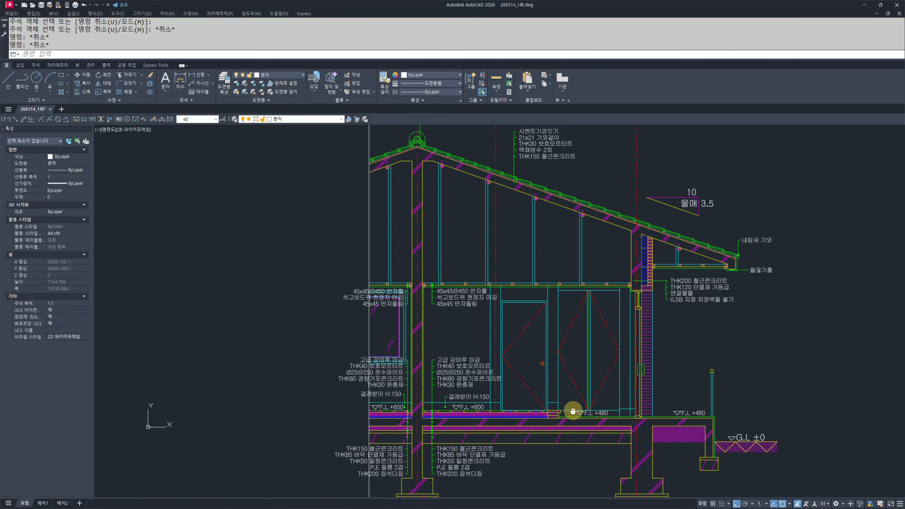
- Copy a leader dot from the interior floor notes onto the ends of the outer wall, roof slope and ridge leaders
{"action": "scroll", "coordinate": [453, 380], "scroll_direction": "up", "scroll_amount": 5}
{"action": "scroll", "coordinate": [453, 381], "scroll_direction": "up", "scroll_amount": 3}
{"action": "left_click", "coordinate": [434, 351]}
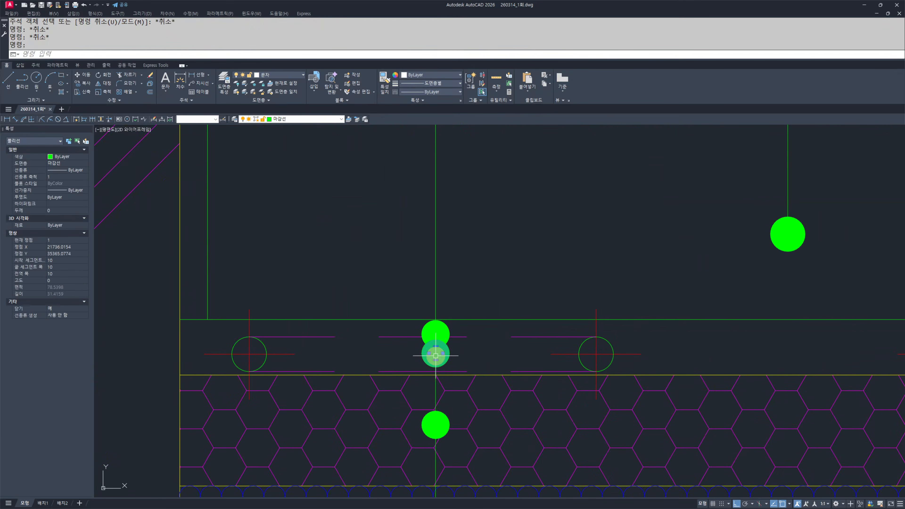
{"action": "scroll", "coordinate": [434, 353], "scroll_direction": "up", "scroll_amount": 2}
{"action": "type", "text": "ㅊ"}
{"action": "key", "text": "space"}
{"action": "type", "text": "cc"}
{"action": "key", "text": "space"}
{"action": "left_click", "coordinate": [452, 348]}
{"action": "scroll", "coordinate": [378, 362], "scroll_direction": "down", "scroll_amount": 8}
{"action": "middle_click_drag", "start_coordinate": [698, 207], "coordinate": [586, 337]}
{"action": "scroll", "coordinate": [598, 287], "scroll_direction": "up", "scroll_amount": 8}
{"action": "left_click", "coordinate": [523, 274]}
{"action": "scroll", "coordinate": [574, 357], "scroll_direction": "down", "scroll_amount": 2}
{"action": "scroll", "coordinate": [432, 253], "scroll_direction": "down", "scroll_amount": 6}
{"action": "scroll", "coordinate": [484, 313], "scroll_direction": "up", "scroll_amount": 7}
{"action": "left_click", "coordinate": [429, 292]}
{"action": "scroll", "coordinate": [397, 317], "scroll_direction": "down", "scroll_amount": 4}
{"action": "scroll", "coordinate": [396, 269], "scroll_direction": "up", "scroll_amount": 4}
{"action": "left_click", "coordinate": [407, 269]}
{"action": "key", "text": "Escape"}
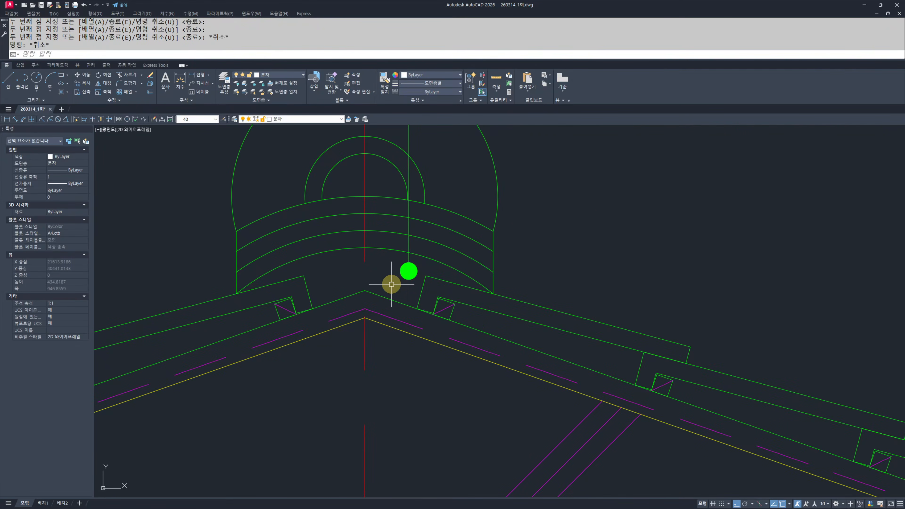
- Copy the ridge leader's end dot up along its leader onto the other ridge tile parts
{"action": "left_click", "coordinate": [392, 284]}
{"action": "left_click", "coordinate": [430, 258]}
{"action": "scroll", "coordinate": [537, 260], "scroll_direction": "down", "scroll_amount": 4}
{"action": "middle_click_drag", "start_coordinate": [538, 260], "coordinate": [524, 360]}
{"action": "type", "text": "cc"}
{"action": "key", "text": "space"}
{"action": "left_click", "coordinate": [605, 335]}
{"action": "left_click", "coordinate": [606, 317]}
{"action": "left_click", "coordinate": [605, 291]}
{"action": "left_click", "coordinate": [566, 278]}
{"action": "key", "text": "Escape"}
- Copy the roof slope leader's end dot up along its leader onto the roof layers above
{"action": "scroll", "coordinate": [534, 286], "scroll_direction": "down", "scroll_amount": 5}
{"action": "scroll", "coordinate": [383, 278], "scroll_direction": "up", "scroll_amount": 4}
{"action": "left_click", "coordinate": [383, 278]}
{"action": "left_click", "coordinate": [448, 228]}
{"action": "scroll", "coordinate": [584, 246], "scroll_direction": "down", "scroll_amount": 4}
{"action": "middle_click_drag", "start_coordinate": [584, 245], "coordinate": [502, 364]}
{"action": "scroll", "coordinate": [438, 322], "scroll_direction": "up", "scroll_amount": 3}
{"action": "left_click", "coordinate": [536, 336]}
{"action": "left_click", "coordinate": [541, 307]}
{"action": "left_click", "coordinate": [541, 297]}
{"action": "key", "text": "Escape"}
- Copy the outer wall leader's end dot horizontally along the leader onto the insulation and brick layers
{"action": "scroll", "coordinate": [449, 314], "scroll_direction": "down", "scroll_amount": 8}
{"action": "scroll", "coordinate": [412, 328], "scroll_direction": "up", "scroll_amount": 8}
{"action": "left_click", "coordinate": [412, 328]}
{"action": "left_click", "coordinate": [468, 240]}
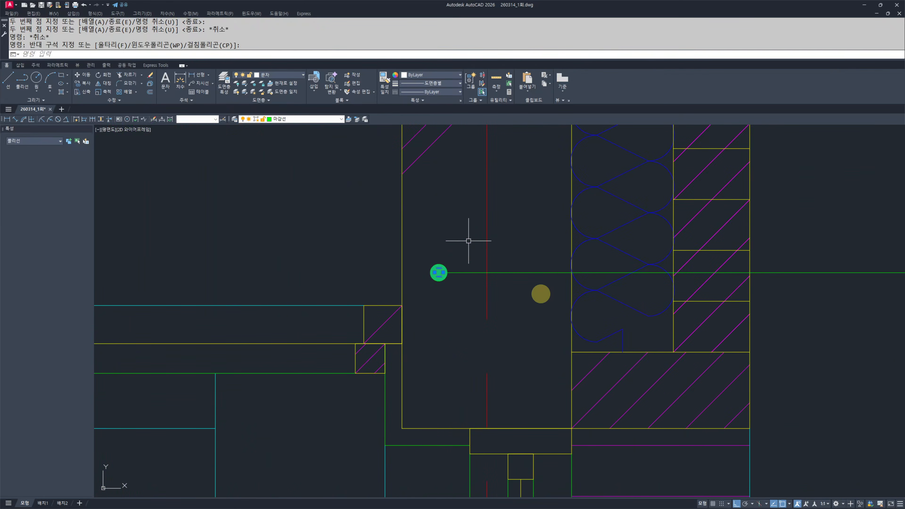
{"action": "scroll", "coordinate": [528, 317], "scroll_direction": "down", "scroll_amount": 3}
{"action": "middle_click_drag", "start_coordinate": [527, 317], "coordinate": [383, 279]}
{"action": "type", "text": "cc"}
{"action": "key", "text": "space"}
{"action": "left_click", "coordinate": [557, 467]}
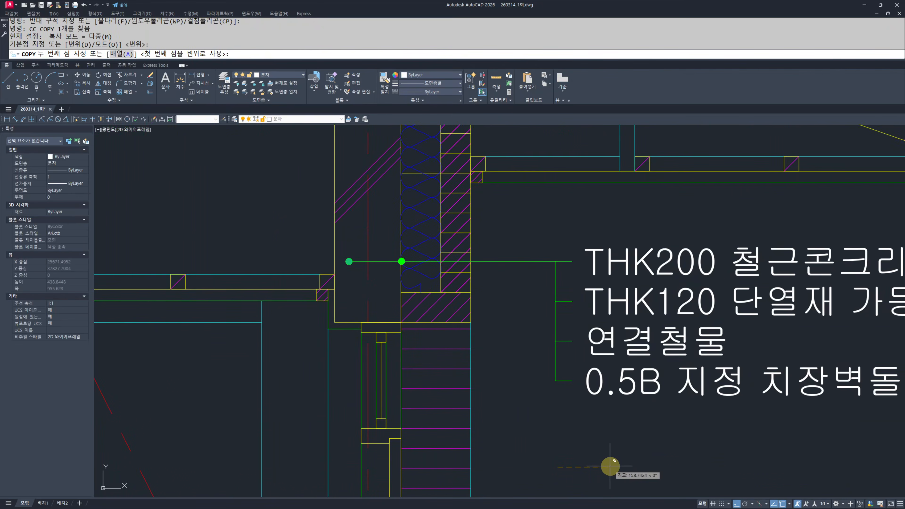
{"action": "left_click", "coordinate": [627, 467]}
{"action": "left_click", "coordinate": [662, 471]}
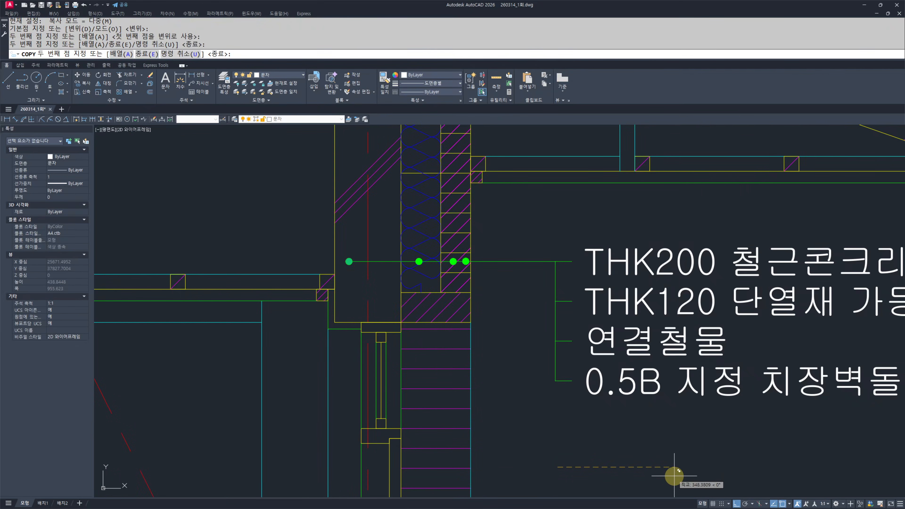
{"action": "left_click", "coordinate": [622, 471]}
{"action": "key", "text": "Escape"}
- Draw a vertical leader line up from inside the exterior slab, between the brick wall and the outdoor F.L +480 mark
{"action": "scroll", "coordinate": [586, 378], "scroll_direction": "down", "scroll_amount": 5}
{"action": "mouse_move", "coordinate": [503, 336]}
{"action": "middle_mouse_down"}
{"action": "mouse_move", "coordinate": [550, 343]}
{"action": "mouse_move", "coordinate": [547, 317]}
{"action": "middle_mouse_up"}
{"action": "scroll", "coordinate": [399, 307], "scroll_direction": "up", "scroll_amount": 6}
{"action": "scroll", "coordinate": [506, 332], "scroll_direction": "down", "scroll_amount": 8}
{"action": "middle_click_drag", "start_coordinate": [628, 344], "coordinate": [565, 334]}
{"action": "scroll", "coordinate": [585, 319], "scroll_direction": "up", "scroll_amount": 4}
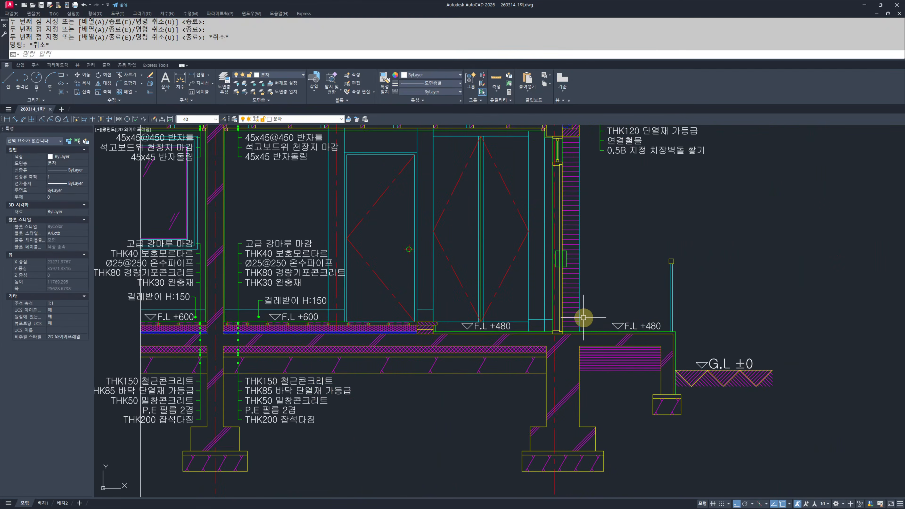
{"action": "scroll", "coordinate": [605, 346], "scroll_direction": "up", "scroll_amount": 3}
{"action": "type", "text": "L"}
{"action": "key", "text": "Return"}
{"action": "scroll", "coordinate": [596, 362], "scroll_direction": "up", "scroll_amount": 2}
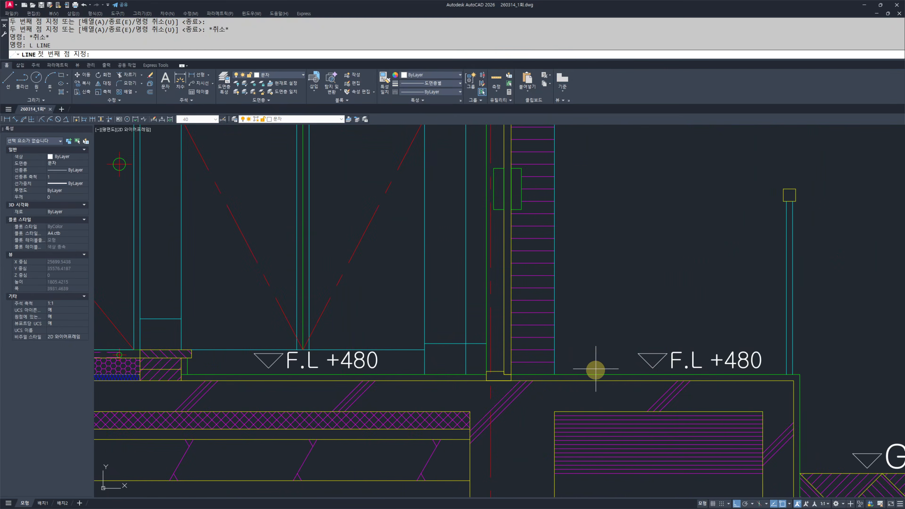
{"action": "left_click", "coordinate": [590, 399]}
{"action": "left_click", "coordinate": [589, 218]}
{"action": "key", "text": "Escape"}
{"action": "key", "text": "Escape"}
- Copy the first three interior floor notes with their leader ticks onto the new exterior leader line
{"action": "scroll", "coordinate": [584, 249], "scroll_direction": "down", "scroll_amount": 6}
{"action": "middle_click_drag", "start_coordinate": [438, 271], "coordinate": [535, 311]}
{"action": "scroll", "coordinate": [470, 277], "scroll_direction": "up", "scroll_amount": 4}
{"action": "middle_click_drag", "start_coordinate": [470, 277], "coordinate": [474, 293]}
{"action": "scroll", "coordinate": [477, 281], "scroll_direction": "up", "scroll_amount": 4}
{"action": "left_click", "coordinate": [477, 253]}
{"action": "left_click", "coordinate": [418, 371]}
{"action": "type", "text": "cc"}
{"action": "key", "text": "Return"}
{"action": "left_click", "coordinate": [406, 300]}
{"action": "scroll", "coordinate": [459, 312], "scroll_direction": "down", "scroll_amount": 6}
{"action": "scroll", "coordinate": [273, 312], "scroll_direction": "up", "scroll_amount": 3}
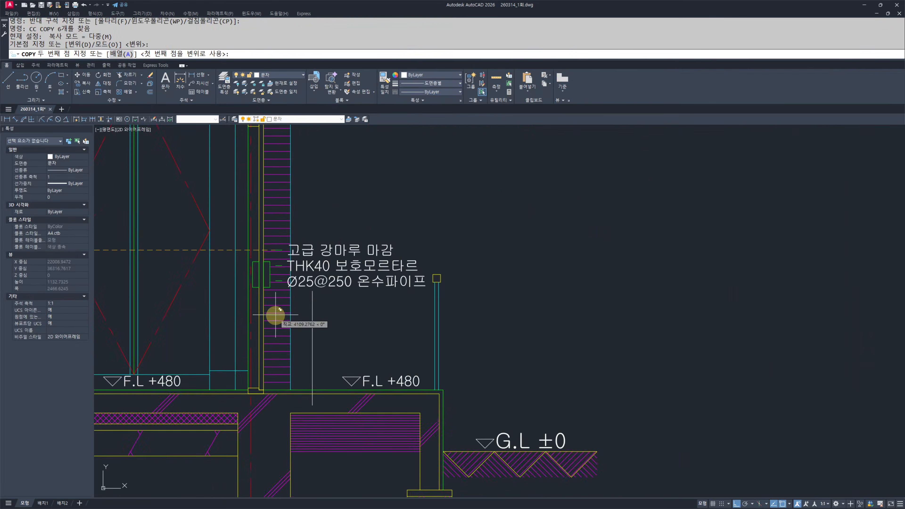
{"action": "scroll", "coordinate": [349, 265], "scroll_direction": "up", "scroll_amount": 3}
{"action": "left_click", "coordinate": [363, 259]}
{"action": "key", "text": "Escape"}
{"action": "key", "text": "Escape"}
- Match the properties of the exterior leader line to those of the copied green leader ticks
{"action": "middle_click_drag", "start_coordinate": [432, 337], "coordinate": [502, 308]}
{"action": "type", "text": "mm"}
{"action": "key", "text": "Return"}
{"action": "left_click", "coordinate": [480, 315]}
{"action": "left_click", "coordinate": [500, 356]}
{"action": "left_click", "coordinate": [386, 423]}
{"action": "key", "text": "Escape"}
{"action": "key", "text": "Escape"}
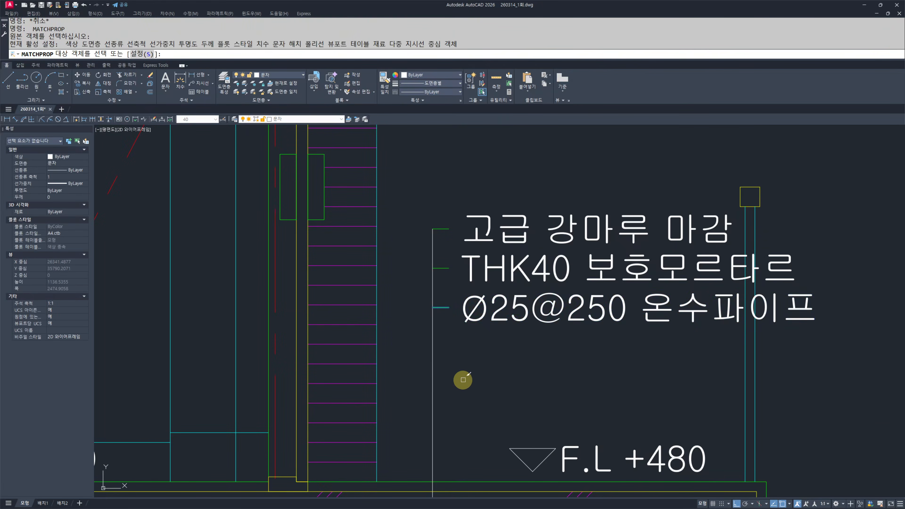
- Stretch the exterior note set and its leader's upper end downward, closer to the F.L +480 mark
{"action": "type", "text": "s"}
{"action": "key", "text": "Return"}
{"action": "left_click", "coordinate": [537, 355]}
{"action": "left_click", "coordinate": [421, 202]}
{"action": "scroll", "coordinate": [507, 264], "scroll_direction": "down", "scroll_amount": 4}
{"action": "middle_click_drag", "start_coordinate": [502, 272], "coordinate": [417, 278]}
{"action": "key", "text": "Return"}
{"action": "left_click", "coordinate": [626, 232]}
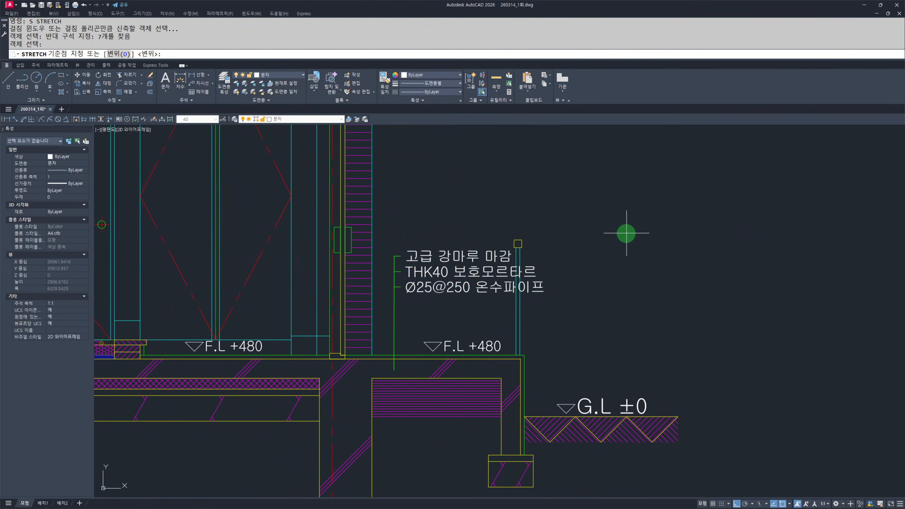
{"action": "key", "text": "Escape"}
{"action": "key", "text": "Escape"}
- Change the first line of the exterior floor notes to "고급 타일마감"
{"action": "scroll", "coordinate": [466, 287], "scroll_direction": "up", "scroll_amount": 4}
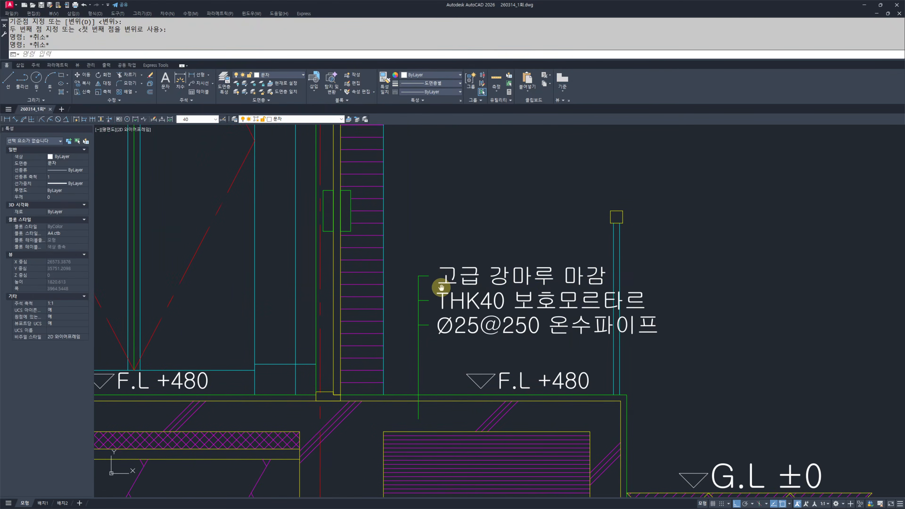
{"action": "double_click", "coordinate": [449, 264]}
{"action": "key", "text": "Delete"}
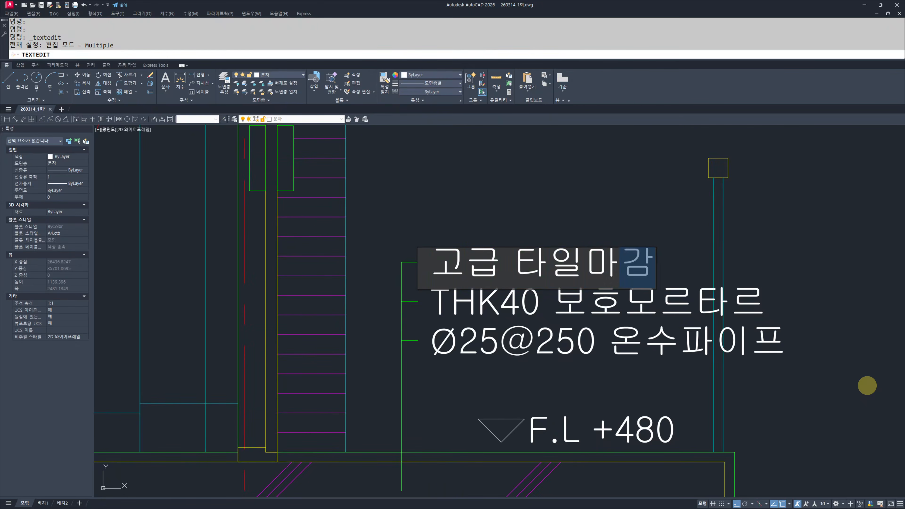
{"action": "key", "text": "Return"}
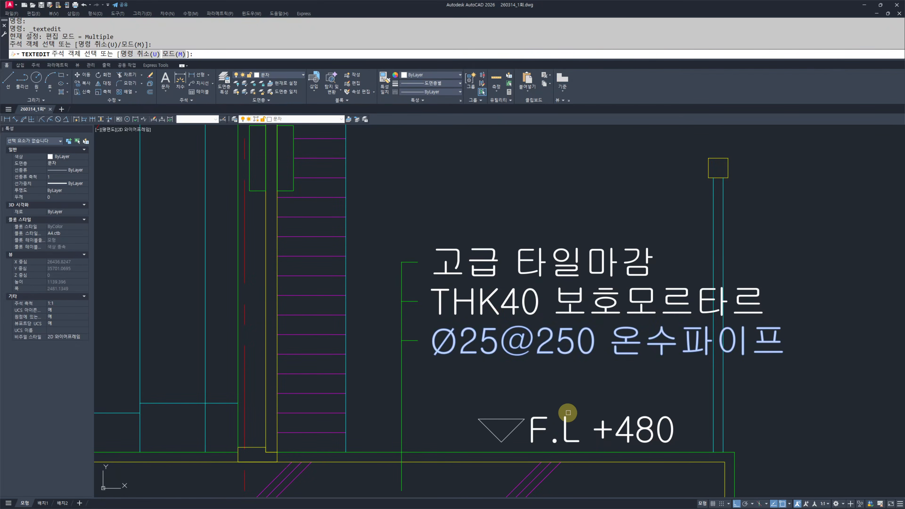
- Change the second line of the exterior floor notes to "THK30 보호모르타르"
{"action": "middle_click_drag", "start_coordinate": [479, 302], "coordinate": [434, 267]}
{"action": "left_click", "coordinate": [490, 281]}
{"action": "middle_click_drag", "start_coordinate": [495, 364], "coordinate": [470, 325]}
{"action": "scroll", "coordinate": [470, 325], "scroll_direction": "down", "scroll_amount": 2}
{"action": "middle_click_drag", "start_coordinate": [433, 332], "coordinate": [425, 356]}
{"action": "key", "text": "BackSpace"}
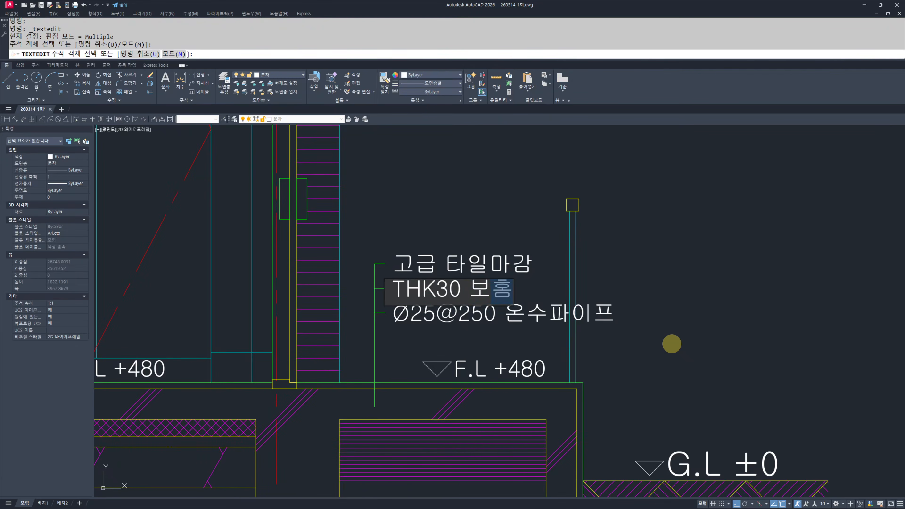
{"action": "type", "text": "르타"}
{"action": "key", "text": "Return"}
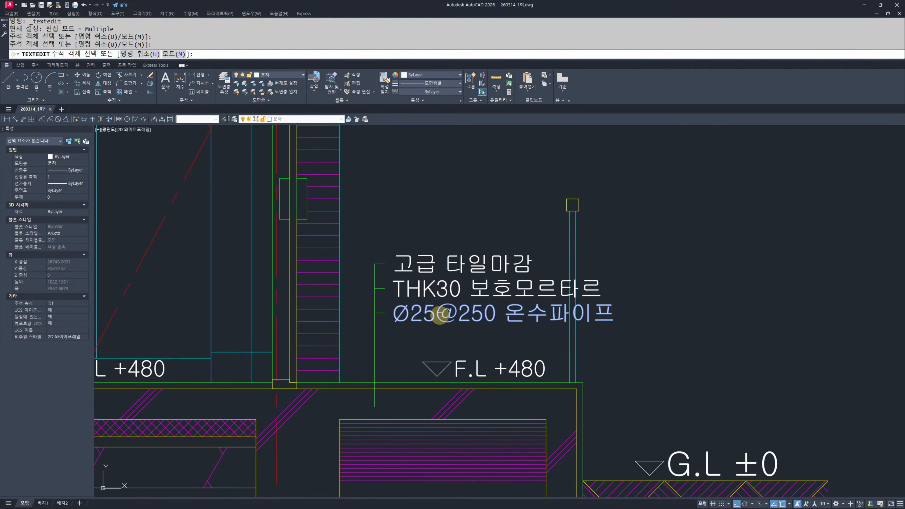
- Change the third line of the exterior floor notes to "THK150 철근콘크리트" and finish the text editing
{"action": "middle_click_drag", "start_coordinate": [388, 326], "coordinate": [411, 291]}
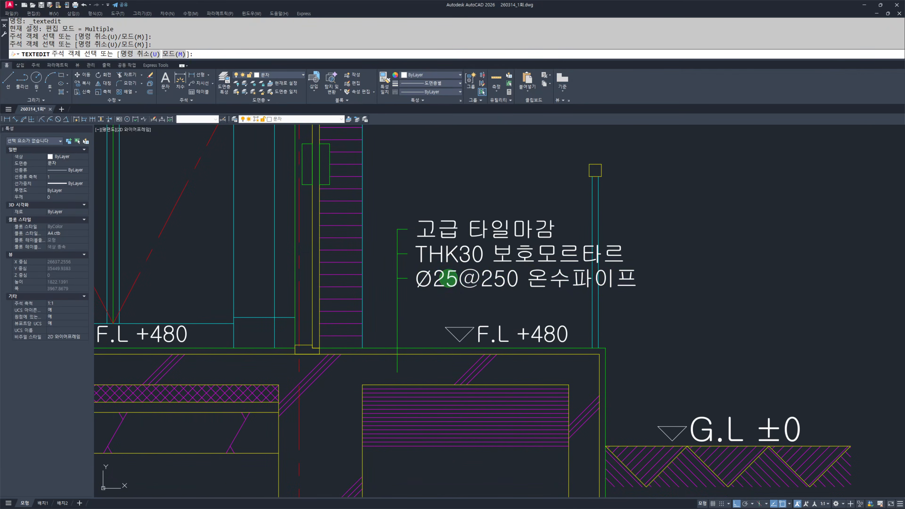
{"action": "left_click", "coordinate": [466, 279]}
{"action": "key", "text": "BackSpace"}
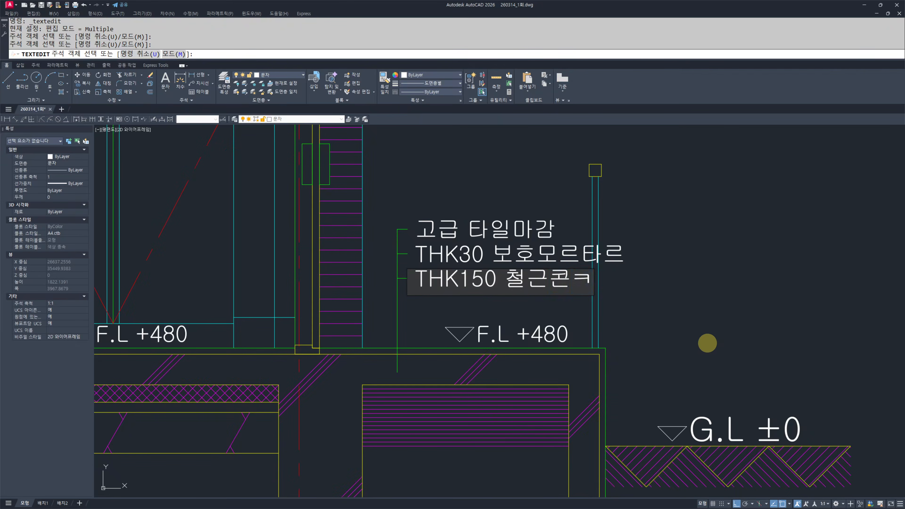
{"action": "key", "text": "Return"}
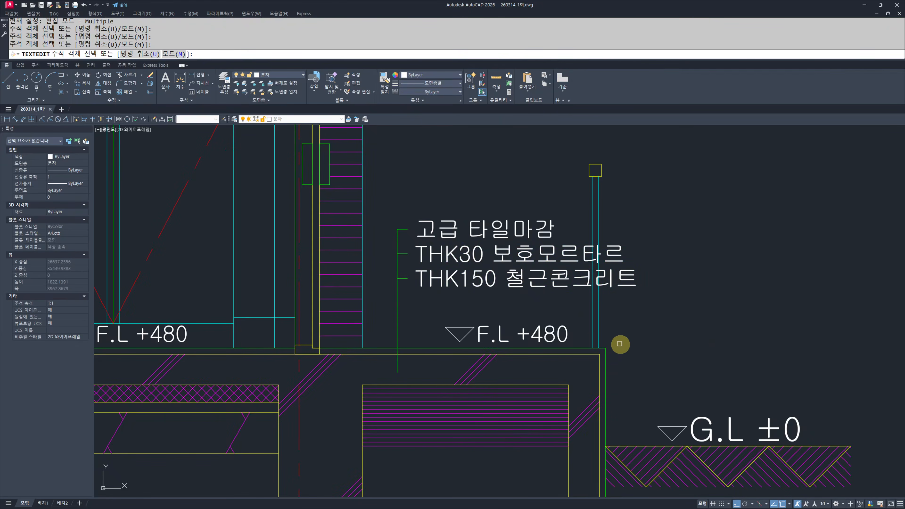
{"action": "key", "text": "Return"}
- Copy the concrete slab's dot from the interior floor leader onto the lower end of the exterior floor leader
{"action": "scroll", "coordinate": [309, 287], "scroll_direction": "down", "scroll_amount": 6}
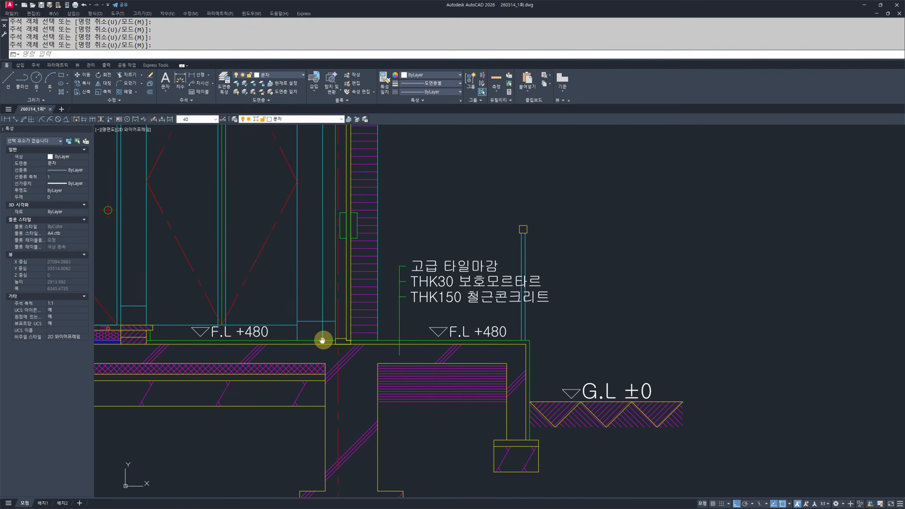
{"action": "scroll", "coordinate": [479, 343], "scroll_direction": "up", "scroll_amount": 8}
{"action": "left_click", "coordinate": [543, 362]}
{"action": "left_click", "coordinate": [574, 386]}
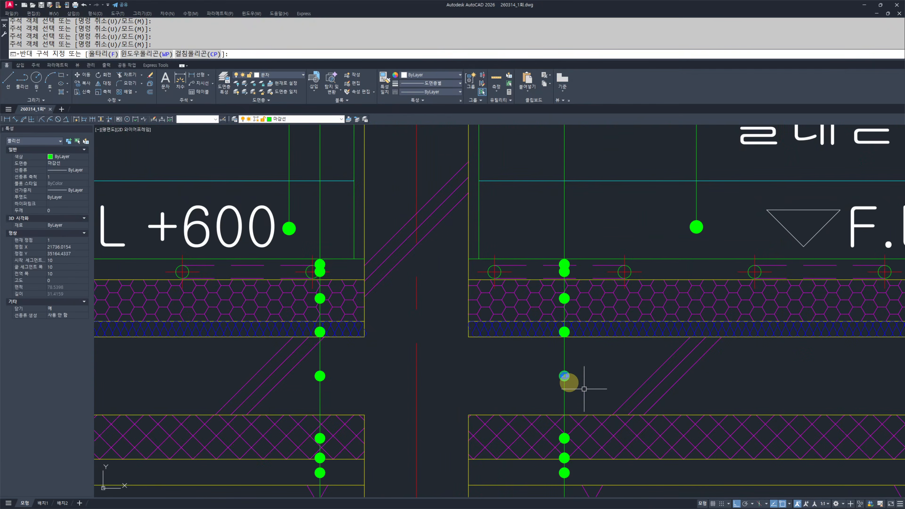
{"action": "scroll", "coordinate": [564, 376], "scroll_direction": "up", "scroll_amount": 4}
{"action": "type", "text": "ㅊ"}
{"action": "key", "text": "Return"}
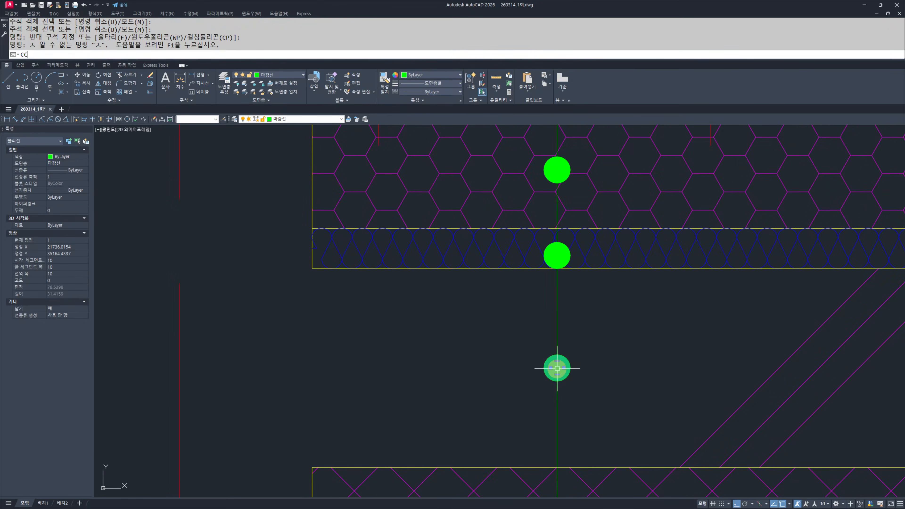
{"action": "type", "text": "CC"}
{"action": "key", "text": "Return"}
{"action": "left_click", "coordinate": [557, 368]}
{"action": "scroll", "coordinate": [574, 375], "scroll_direction": "down", "scroll_amount": 5}
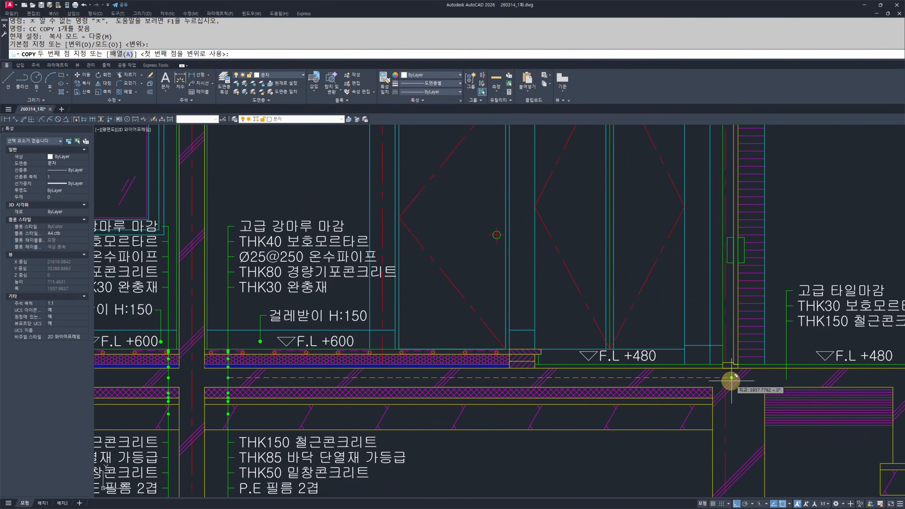
{"action": "scroll", "coordinate": [730, 380], "scroll_direction": "up", "scroll_amount": 4}
{"action": "scroll", "coordinate": [493, 383], "scroll_direction": "up", "scroll_amount": 4}
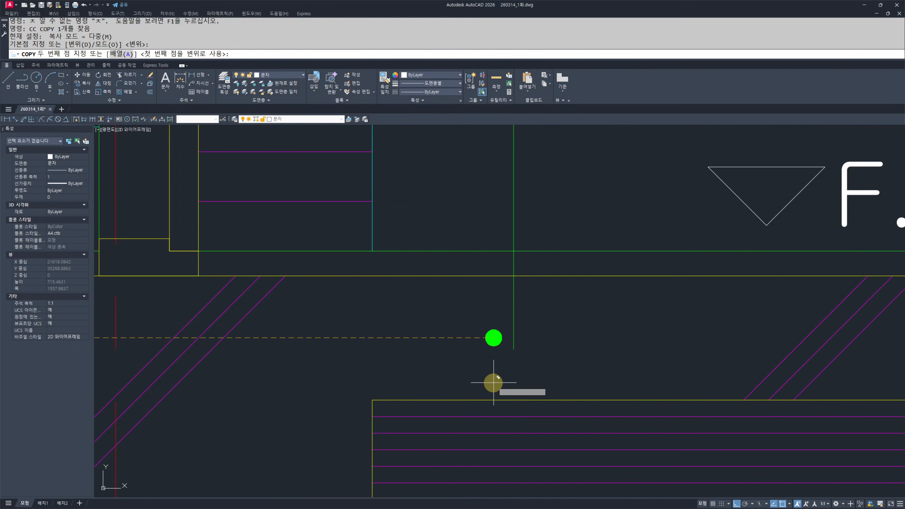
{"action": "left_click", "coordinate": [514, 349]}
{"action": "key", "text": "Escape"}
{"action": "key", "text": "Escape"}
- Copy the exterior leader's end dot upward twice, onto the mortar and tile finish layers of the slab
{"action": "left_click", "coordinate": [478, 380]}
{"action": "left_click", "coordinate": [549, 333]}
{"action": "scroll", "coordinate": [555, 344], "scroll_direction": "down", "scroll_amount": 4}
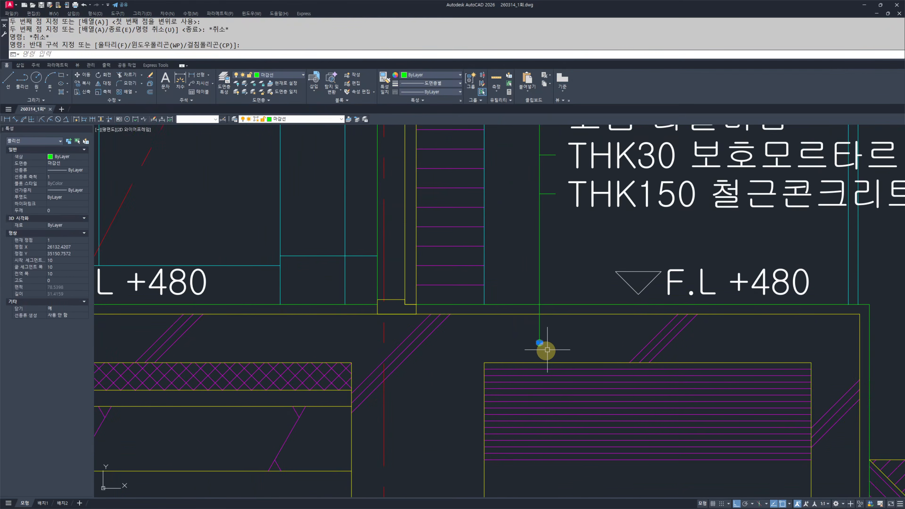
{"action": "middle_click_drag", "start_coordinate": [550, 348], "coordinate": [389, 360]}
{"action": "type", "text": "C"}
{"action": "key", "text": "Return"}
{"action": "left_click", "coordinate": [769, 377]}
{"action": "left_click", "coordinate": [772, 347]}
{"action": "left_click", "coordinate": [774, 343]}
{"action": "key", "text": "Escape"}
{"action": "key", "text": "Escape"}
- Break the two vertical railing post lines where they cross the exterior floor notes, leaving the text clear
{"action": "scroll", "coordinate": [586, 338], "scroll_direction": "down", "scroll_amount": 3}
{"action": "scroll", "coordinate": [628, 285], "scroll_direction": "up", "scroll_amount": 2}
{"action": "scroll", "coordinate": [597, 324], "scroll_direction": "up", "scroll_amount": 2}
{"action": "type", "text": "BER"}
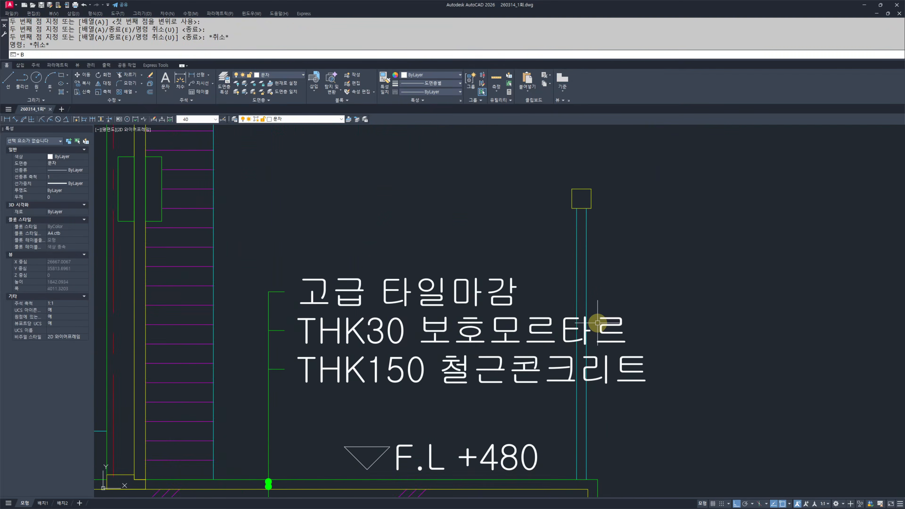
{"action": "key", "text": "Return"}
{"action": "key", "text": "Escape"}
{"action": "key", "text": "Escape"}
{"action": "type", "text": "BR"}
{"action": "key", "text": "Return"}
{"action": "left_click", "coordinate": [579, 293]}
{"action": "left_click", "coordinate": [624, 441]}
{"action": "key", "text": "Return"}
{"action": "left_click", "coordinate": [564, 302]}
{"action": "left_click", "coordinate": [651, 431]}
{"action": "key", "text": "Escape"}
{"action": "key", "text": "Escape"}
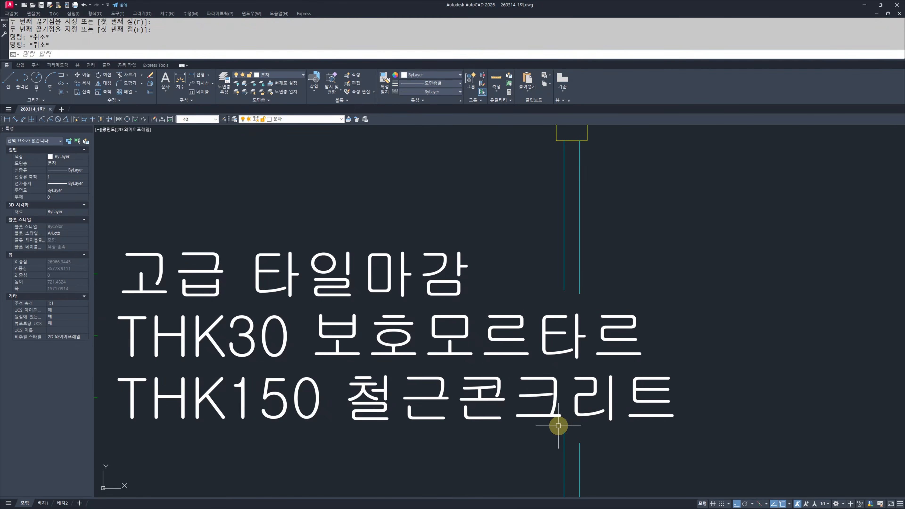
- Look over the interior, eave and exterior notes and the whole section for missing details
{"action": "scroll", "coordinate": [584, 426], "scroll_direction": "down", "scroll_amount": 6}
{"action": "middle_click_drag", "start_coordinate": [519, 405], "coordinate": [663, 323]}
{"action": "scroll", "coordinate": [605, 335], "scroll_direction": "down", "scroll_amount": 2}
{"action": "key", "text": "Escape"}
{"action": "key", "text": "Escape"}
{"action": "scroll", "coordinate": [635, 338], "scroll_direction": "up", "scroll_amount": 2}
{"action": "scroll", "coordinate": [632, 338], "scroll_direction": "down", "scroll_amount": 2}
{"action": "mouse_move", "coordinate": [441, 354]}
{"action": "middle_mouse_down"}
{"action": "mouse_move", "coordinate": [533, 387]}
{"action": "mouse_move", "coordinate": [434, 354]}
{"action": "middle_mouse_up"}
{"action": "scroll", "coordinate": [441, 346], "scroll_direction": "up", "scroll_amount": 2}
{"action": "scroll", "coordinate": [499, 364], "scroll_direction": "down", "scroll_amount": 2}
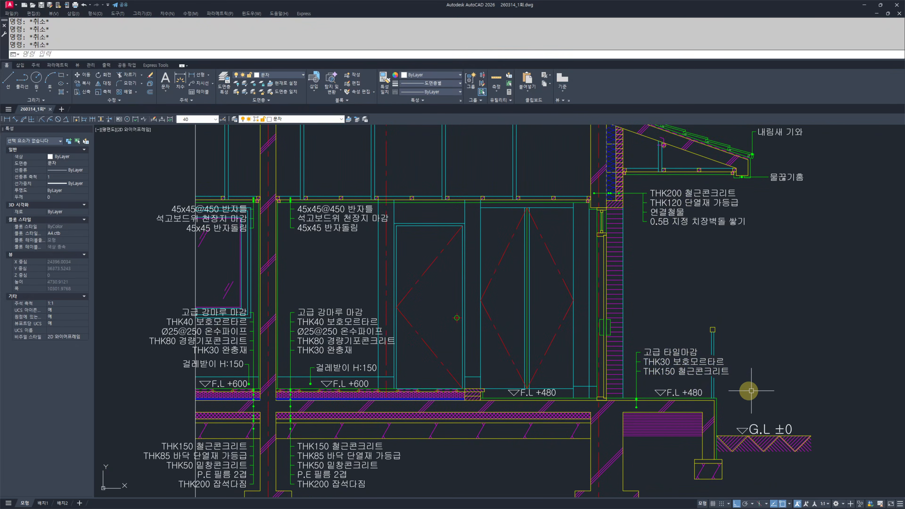
{"action": "scroll", "coordinate": [734, 384], "scroll_direction": "down", "scroll_amount": 4}
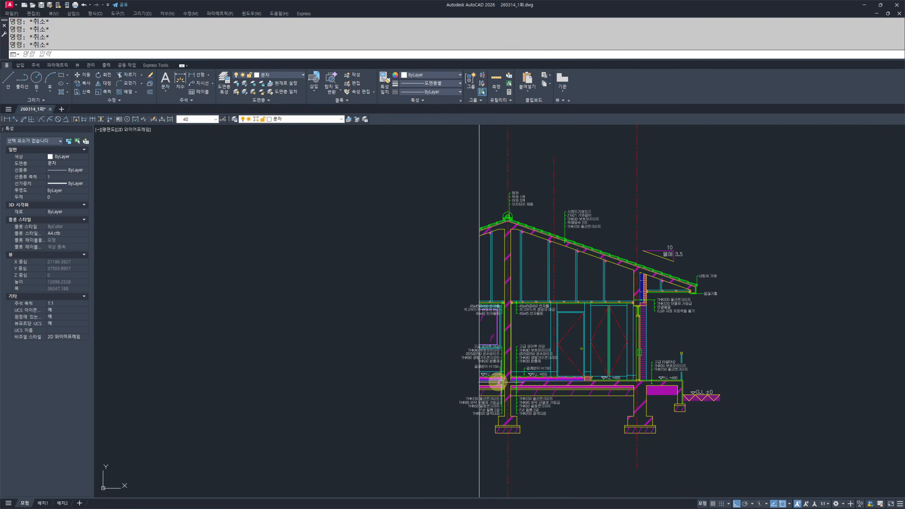
- Draw a horizontal ellipse with a 300 long axis and a 50 minor half-axis in the empty area beside the section
{"action": "scroll", "coordinate": [498, 361], "scroll_direction": "up", "scroll_amount": 4}
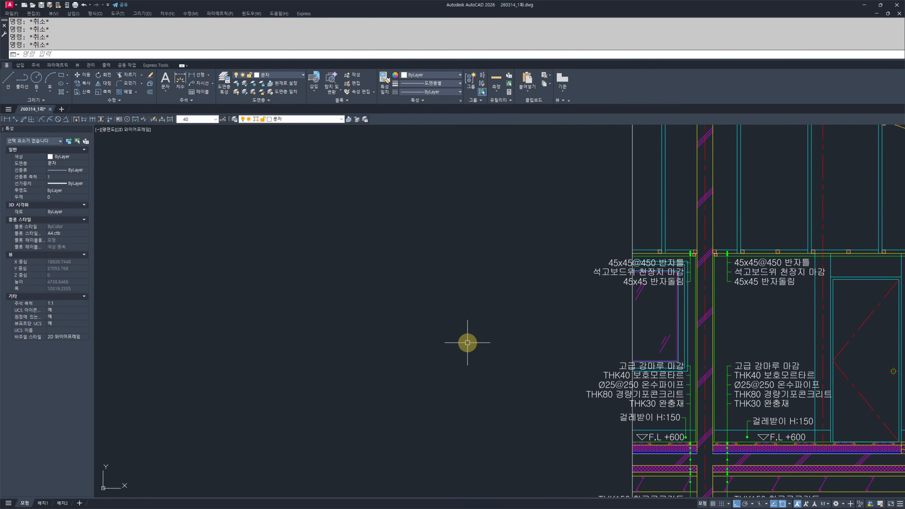
{"action": "left_click", "coordinate": [426, 346]}
{"action": "type", "text": "300"}
{"action": "key", "text": "Return"}
{"action": "type", "text": "50"}
{"action": "key", "text": "Return"}
{"action": "key", "text": "Escape"}
{"action": "key", "text": "Escape"}
- Copy the ellipse straight down by its own height so the two ellipses touch
{"action": "type", "text": "C"}
{"action": "scroll", "coordinate": [448, 348], "scroll_direction": "up", "scroll_amount": 4}
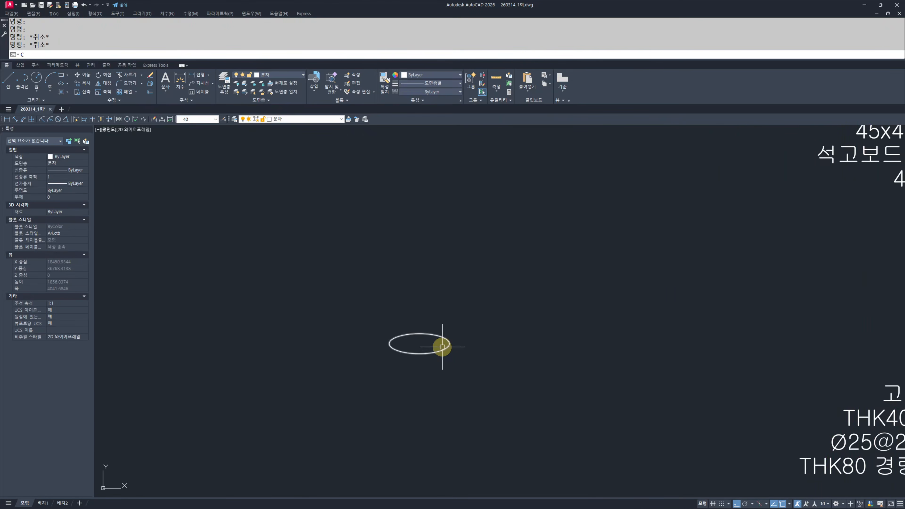
{"action": "key", "text": "space"}
{"action": "left_click", "coordinate": [421, 334]}
{"action": "left_click", "coordinate": [417, 354]}
{"action": "key", "text": "Escape"}
- Move both ellipses onto the section's vertical cut line, between the ceiling and floor notes
{"action": "left_click", "coordinate": [480, 397]}
{"action": "left_click", "coordinate": [385, 304]}
{"action": "middle_click_drag", "start_coordinate": [409, 339], "coordinate": [406, 368]}
{"action": "type", "text": "M"}
{"action": "key", "text": "space"}
{"action": "left_click", "coordinate": [416, 363]}
{"action": "scroll", "coordinate": [795, 358], "scroll_direction": "up", "scroll_amount": 2}
{"action": "middle_click_drag", "start_coordinate": [796, 358], "coordinate": [402, 379]}
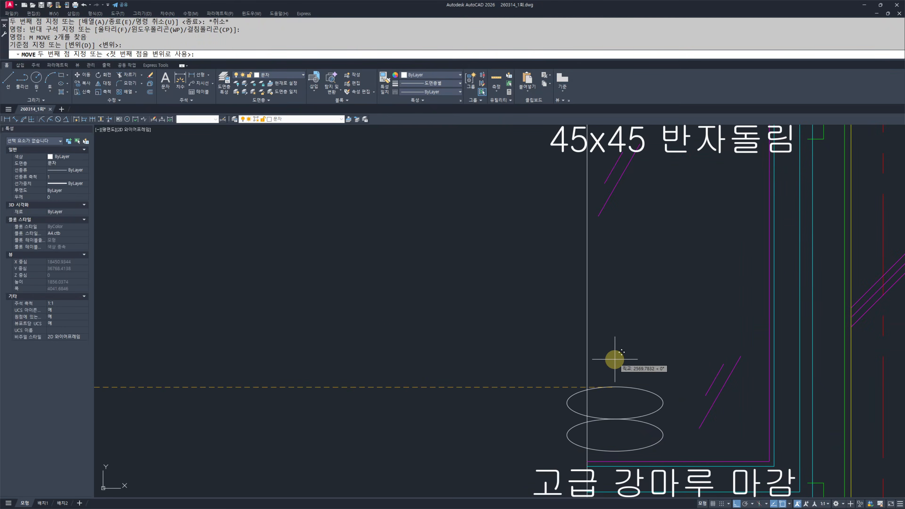
{"action": "left_click", "coordinate": [586, 331]}
- Trim the ellipse halves and the cut line between them into an S-shaped break symbol
{"action": "type", "text": "tr"}
{"action": "key", "text": "space"}
{"action": "left_click", "coordinate": [580, 347]}
{"action": "left_click", "coordinate": [615, 380]}
{"action": "key", "text": "Escape"}
{"action": "key", "text": "Escape"}
- Draw a rectangle around the whole section, with open space beyond its notes, roof and footings
{"action": "scroll", "coordinate": [370, 350], "scroll_direction": "down", "scroll_amount": 6}
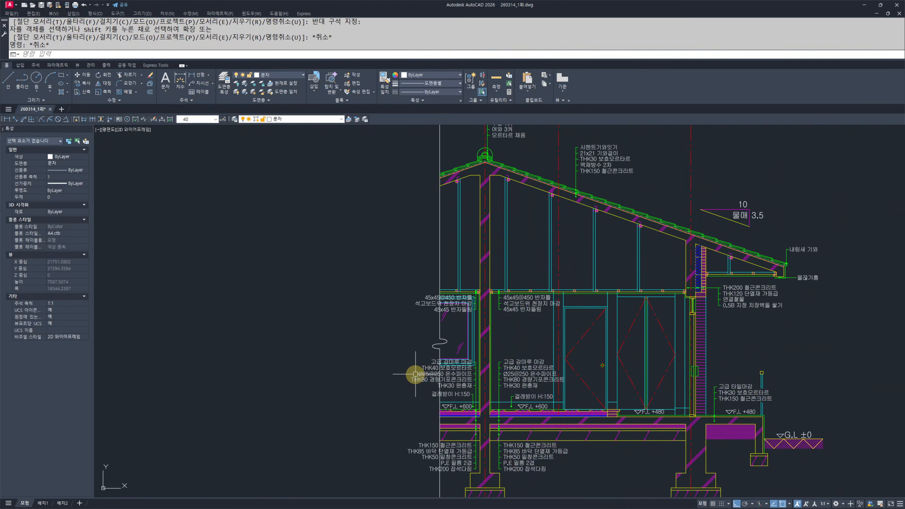
{"action": "scroll", "coordinate": [417, 373], "scroll_direction": "down", "scroll_amount": 2}
{"action": "key", "text": "Escape"}
{"action": "key", "text": "Escape"}
{"action": "scroll", "coordinate": [495, 340], "scroll_direction": "down", "scroll_amount": 2}
{"action": "key", "text": "Return"}
{"action": "left_click", "coordinate": [388, 255]}
{"action": "left_click", "coordinate": [639, 430]}
{"action": "key", "text": "Escape"}
- Offset the frame rectangle outward four times in succession at 250 spacing
{"action": "type", "text": "o"}
{"action": "key", "text": "Return"}
{"action": "type", "text": "250"}
{"action": "key", "text": "Return"}
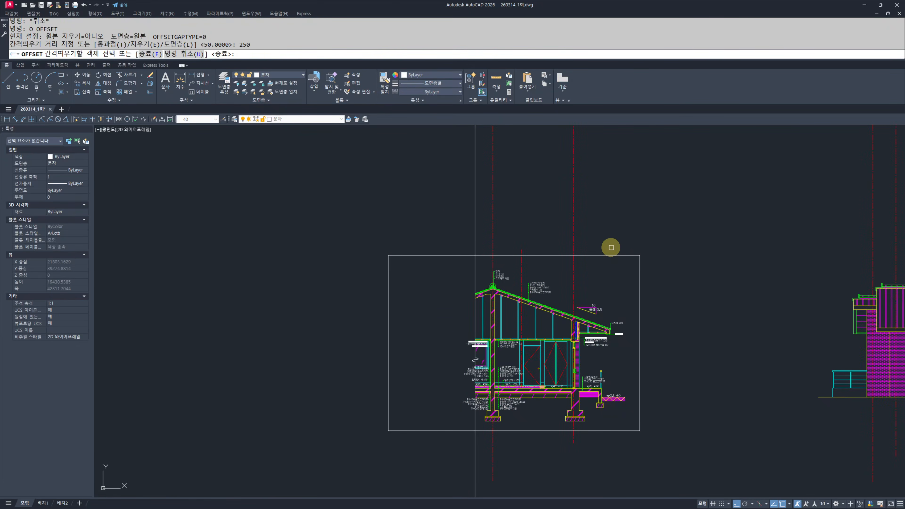
{"action": "scroll", "coordinate": [607, 244], "scroll_direction": "up", "scroll_amount": 2}
{"action": "left_click", "coordinate": [590, 261]}
{"action": "left_click", "coordinate": [594, 249]}
{"action": "left_click", "coordinate": [597, 254]}
{"action": "left_click", "coordinate": [603, 239]}
{"action": "left_click", "coordinate": [606, 246]}
{"action": "left_click", "coordinate": [606, 224]}
{"action": "left_click", "coordinate": [602, 238]}
{"action": "left_click", "coordinate": [608, 224]}
{"action": "key", "text": "Escape"}
{"action": "key", "text": "Escape"}
- Match the five frame rectangles to the properties of the section's vertical centre line
{"action": "middle_click_drag", "start_coordinate": [564, 319], "coordinate": [524, 280]}
{"action": "type", "text": "NN"}
{"action": "key", "text": "Return"}
{"action": "key", "text": "Escape"}
{"action": "key", "text": "Escape"}
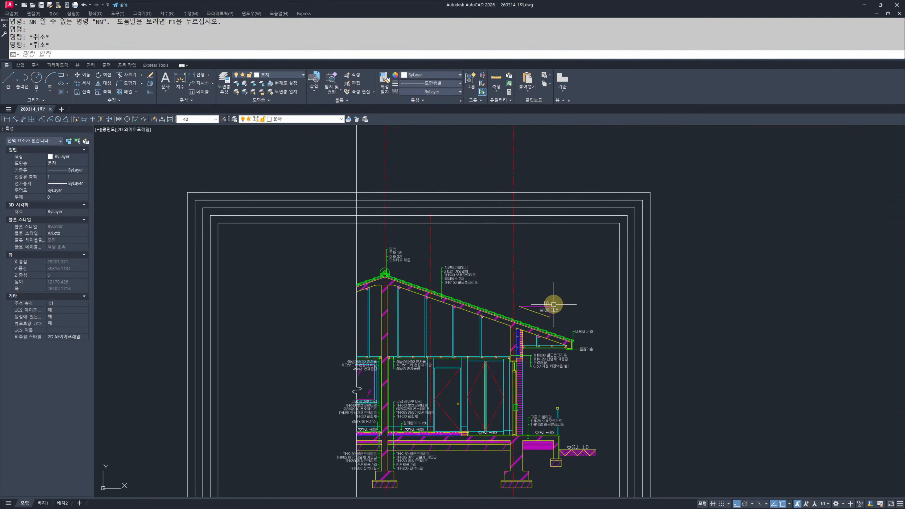
{"action": "left_click", "coordinate": [514, 239]}
{"action": "left_click", "coordinate": [592, 229]}
{"action": "left_click", "coordinate": [553, 169]}
{"action": "key", "text": "Escape"}
{"action": "key", "text": "Escape"}
- Trim the vertical centre lines and the cut line above the innermost frame rectangle's upper edge
{"action": "middle_click_drag", "start_coordinate": [558, 272], "coordinate": [621, 328]}
{"action": "scroll", "coordinate": [521, 289], "scroll_direction": "up", "scroll_amount": 3}
{"action": "type", "text": "TR"}
{"action": "key", "text": "space"}
{"action": "left_click", "coordinate": [543, 304]}
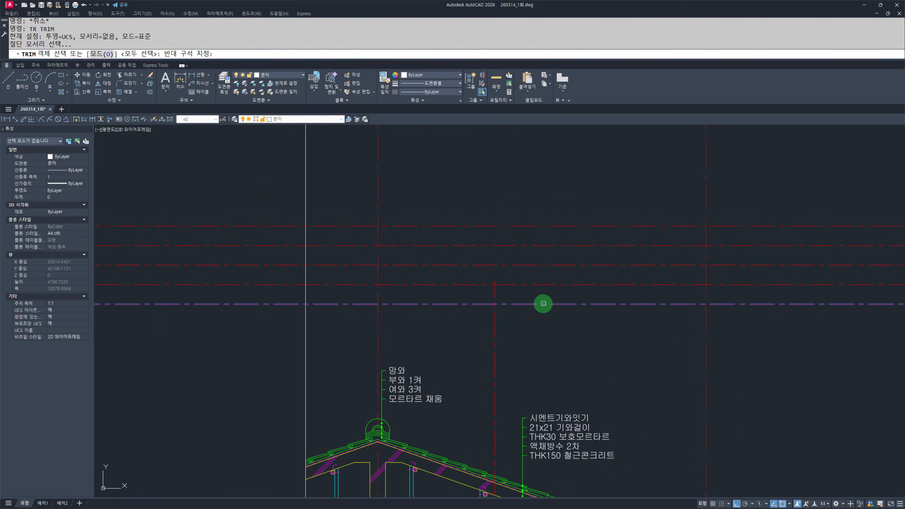
{"action": "scroll", "coordinate": [571, 314], "scroll_direction": "down", "scroll_amount": 3}
{"action": "key", "text": "space"}
{"action": "left_click_drag", "start_coordinate": [698, 247], "coordinate": [389, 231]}
{"action": "scroll", "coordinate": [540, 288], "scroll_direction": "up", "scroll_amount": 3}
{"action": "left_click", "coordinate": [541, 306]}
{"action": "left_click", "coordinate": [582, 333]}
{"action": "left_click", "coordinate": [488, 328]}
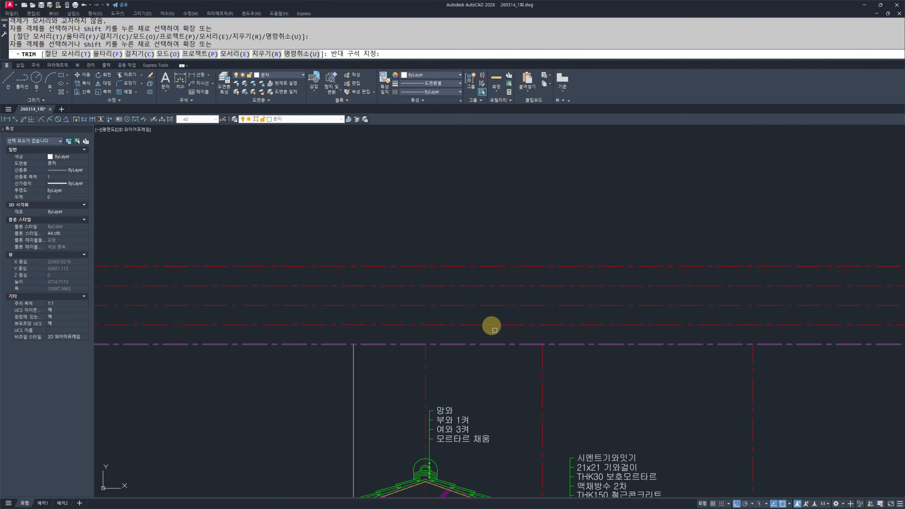
{"action": "key", "text": "Escape"}
{"action": "key", "text": "Escape"}
- Trim the centre lines and the cut line below the innermost frame rectangle's lower edge
{"action": "scroll", "coordinate": [493, 285], "scroll_direction": "down", "scroll_amount": 4}
{"action": "scroll", "coordinate": [513, 306], "scroll_direction": "up", "scroll_amount": 3}
{"action": "type", "text": "TR"}
{"action": "key", "text": "space"}
{"action": "left_click", "coordinate": [595, 278]}
{"action": "left_click", "coordinate": [576, 306]}
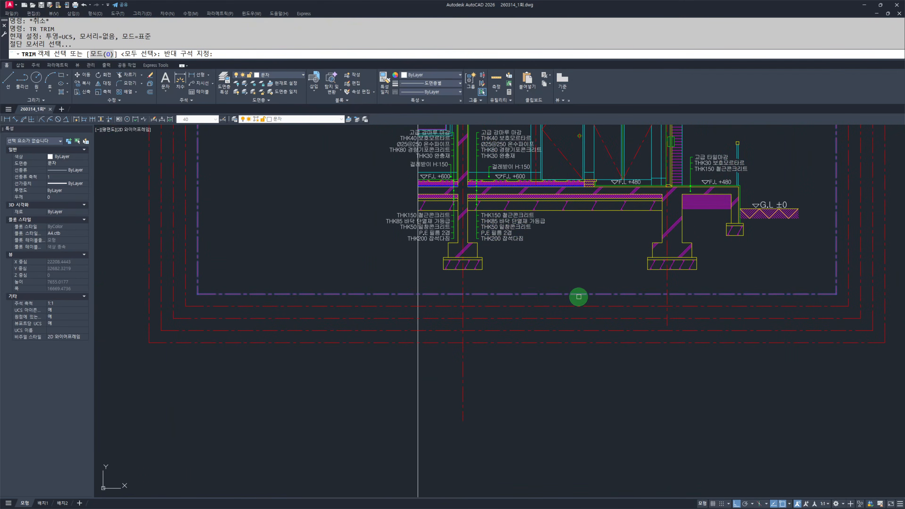
{"action": "key", "text": "Escape"}
{"action": "key", "text": "Escape"}
- Stretch the upper ends of the frame rectangles and centre lines down, closer to the ridge notes
{"action": "scroll", "coordinate": [463, 331], "scroll_direction": "down", "scroll_amount": 5}
{"action": "middle_click_drag", "start_coordinate": [486, 341], "coordinate": [512, 373]}
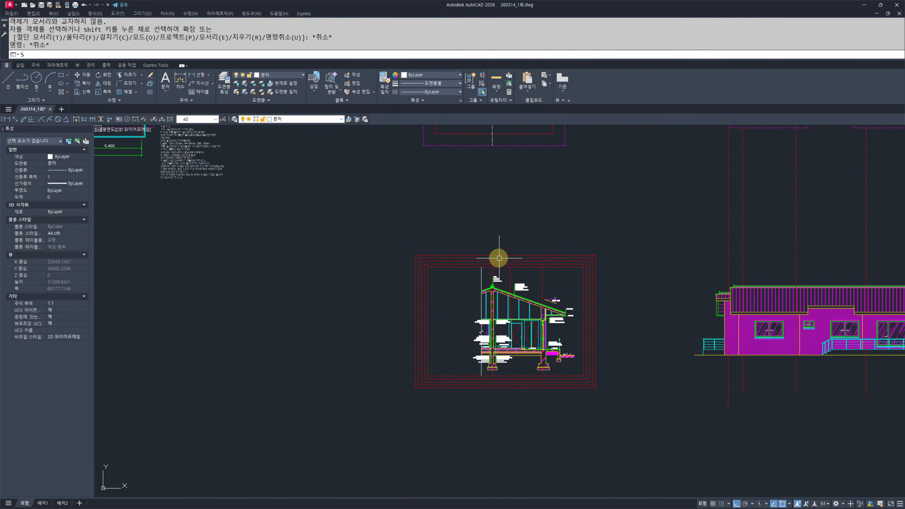
{"action": "scroll", "coordinate": [503, 259], "scroll_direction": "up", "scroll_amount": 4}
{"action": "type", "text": "S"}
{"action": "key", "text": "space"}
{"action": "left_click", "coordinate": [800, 191]}
{"action": "left_click", "coordinate": [263, 308]}
{"action": "right_click", "coordinate": [273, 293]}
{"action": "left_click", "coordinate": [218, 299]}
{"action": "left_click", "coordinate": [221, 317]}
{"action": "key", "text": "Escape"}
- Stretch the lower edges of the frame rectangles vertically to adjust their spacing below the footings
{"action": "scroll", "coordinate": [533, 343], "scroll_direction": "down", "scroll_amount": 2}
{"action": "middle_click_drag", "start_coordinate": [544, 478], "coordinate": [521, 399]}
{"action": "scroll", "coordinate": [521, 398], "scroll_direction": "up", "scroll_amount": 4}
{"action": "type", "text": "s"}
{"action": "key", "text": "space"}
{"action": "scroll", "coordinate": [730, 405], "scroll_direction": "down", "scroll_amount": 4}
{"action": "left_click", "coordinate": [844, 444]}
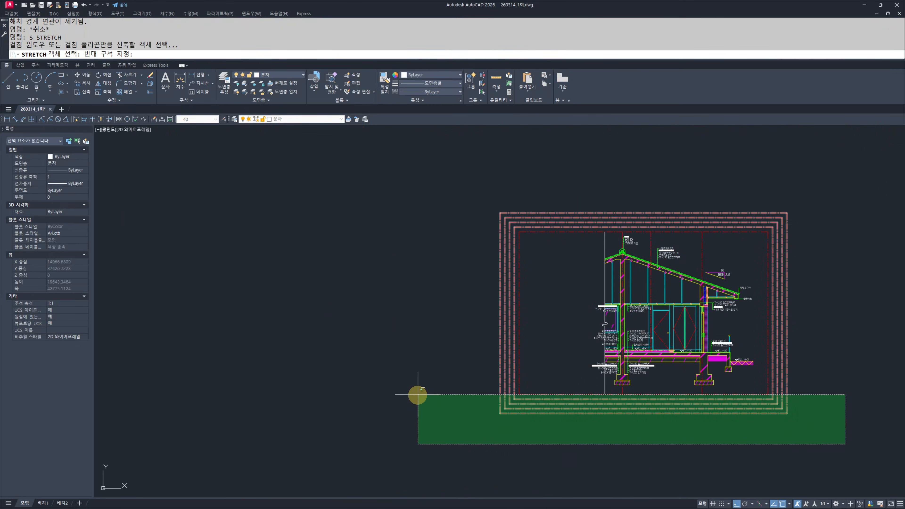
{"action": "left_click", "coordinate": [419, 395]}
{"action": "right_click", "coordinate": [420, 404]}
{"action": "left_click", "coordinate": [417, 418]}
{"action": "key", "text": "Escape"}
{"action": "key", "text": "Escape"}
- Dimension the interior height from the F.L +600 floor to the ceiling, placing the dimension outside the cut line
{"action": "type", "text": "q"}
{"action": "key", "text": "space"}
{"action": "scroll", "coordinate": [419, 417], "scroll_direction": "up", "scroll_amount": 12}
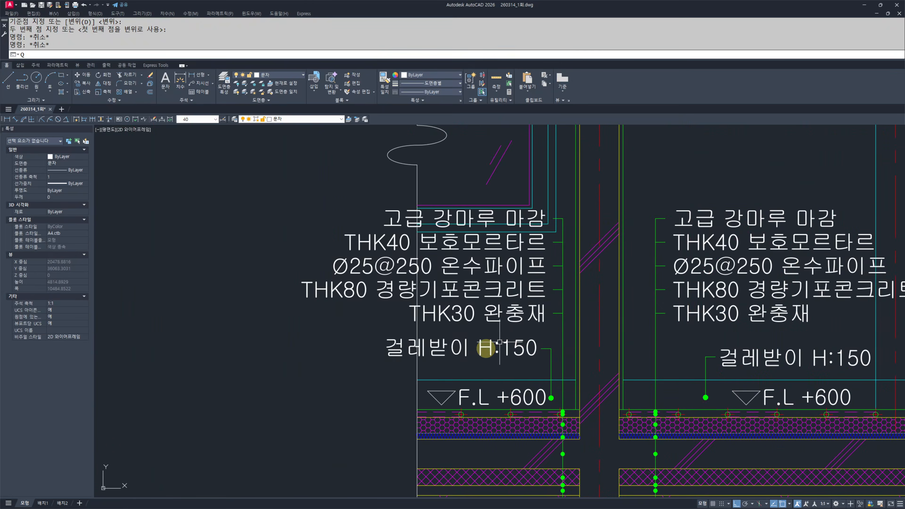
{"action": "left_click", "coordinate": [433, 430]}
{"action": "scroll", "coordinate": [424, 395], "scroll_direction": "down", "scroll_amount": 4}
{"action": "scroll", "coordinate": [414, 385], "scroll_direction": "up", "scroll_amount": 4}
{"action": "scroll", "coordinate": [435, 357], "scroll_direction": "down", "scroll_amount": 1}
{"action": "scroll", "coordinate": [523, 330], "scroll_direction": "up", "scroll_amount": 2}
{"action": "left_click", "coordinate": [522, 331]}
{"action": "scroll", "coordinate": [406, 341], "scroll_direction": "down", "scroll_amount": 3}
{"action": "middle_click_drag", "start_coordinate": [317, 352], "coordinate": [450, 280]}
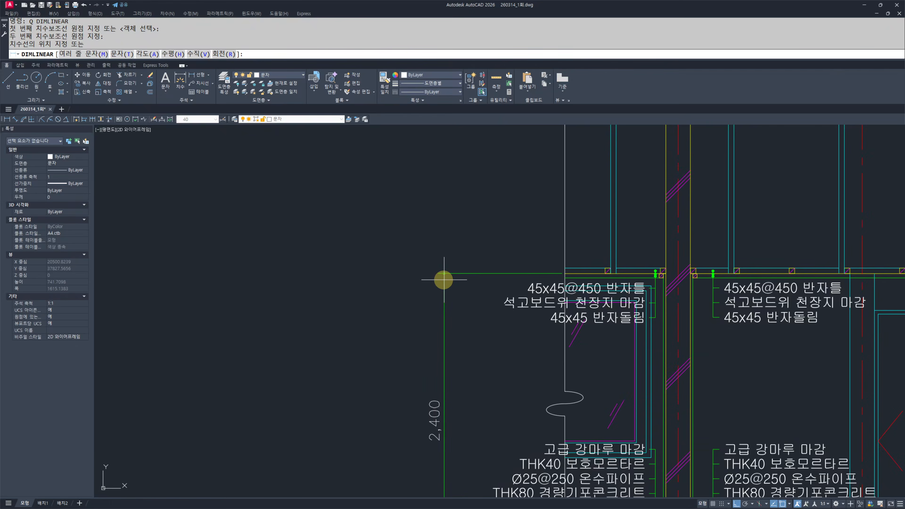
{"action": "left_click", "coordinate": [443, 280]}
- Dimension the height from the F.L +480 entrance floor to the ceiling, placing the dimension line over the double door
{"action": "scroll", "coordinate": [500, 303], "scroll_direction": "down", "scroll_amount": 2}
{"action": "middle_click_drag", "start_coordinate": [674, 329], "coordinate": [458, 290]}
{"action": "key", "text": "space"}
{"action": "scroll", "coordinate": [553, 336], "scroll_direction": "up", "scroll_amount": 4}
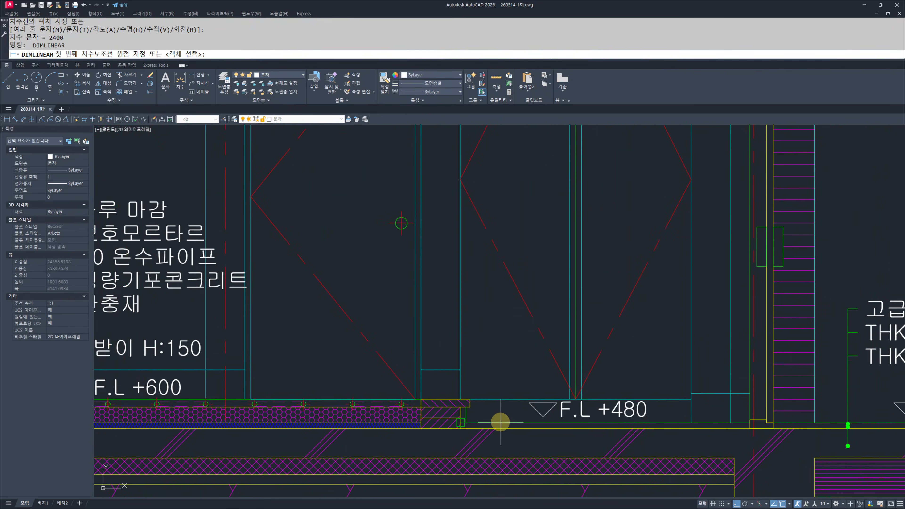
{"action": "left_click", "coordinate": [500, 422]}
{"action": "scroll", "coordinate": [491, 356], "scroll_direction": "down", "scroll_amount": 6}
{"action": "scroll", "coordinate": [493, 227], "scroll_direction": "up", "scroll_amount": 2}
{"action": "left_click", "coordinate": [487, 242]}
{"action": "middle_click_drag", "start_coordinate": [572, 324], "coordinate": [527, 244]}
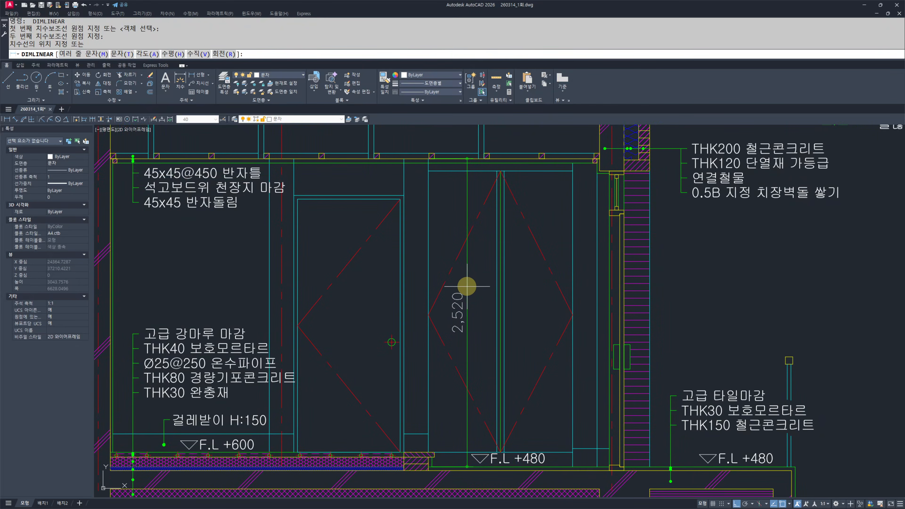
{"action": "left_click", "coordinate": [467, 286]}
{"action": "key", "text": "Escape"}
{"action": "key", "text": "Escape"}
- Copy the 고급 타일마감 and THK30 보호모르타르 notes with their leader to the interior entrance floor marked F.L +480
{"action": "scroll", "coordinate": [445, 339], "scroll_direction": "down", "scroll_amount": 3}
{"action": "scroll", "coordinate": [682, 368], "scroll_direction": "up", "scroll_amount": 5}
{"action": "scroll", "coordinate": [414, 374], "scroll_direction": "down", "scroll_amount": 5}
{"action": "scroll", "coordinate": [621, 372], "scroll_direction": "up", "scroll_amount": 4}
{"action": "left_click", "coordinate": [661, 199]}
{"action": "left_click", "coordinate": [523, 297]}
{"action": "type", "text": "cc"}
{"action": "key", "text": "Return"}
{"action": "left_click", "coordinate": [554, 303]}
{"action": "scroll", "coordinate": [420, 317], "scroll_direction": "down", "scroll_amount": 4}
{"action": "scroll", "coordinate": [410, 289], "scroll_direction": "up", "scroll_amount": 6}
{"action": "scroll", "coordinate": [295, 268], "scroll_direction": "down", "scroll_amount": 4}
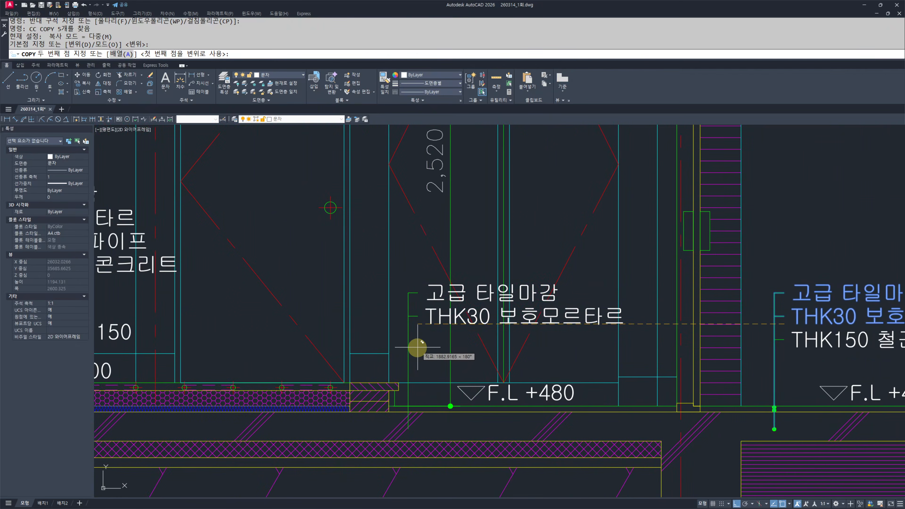
{"action": "left_click", "coordinate": [421, 344]}
{"action": "key", "text": "Escape"}
{"action": "key", "text": "Escape"}
- Turn off both extension lines of the entrance floor-to-ceiling height dimension
{"action": "middle_click_drag", "start_coordinate": [441, 297], "coordinate": [431, 363]}
{"action": "left_click", "coordinate": [460, 254]}
{"action": "left_click", "coordinate": [424, 249]}
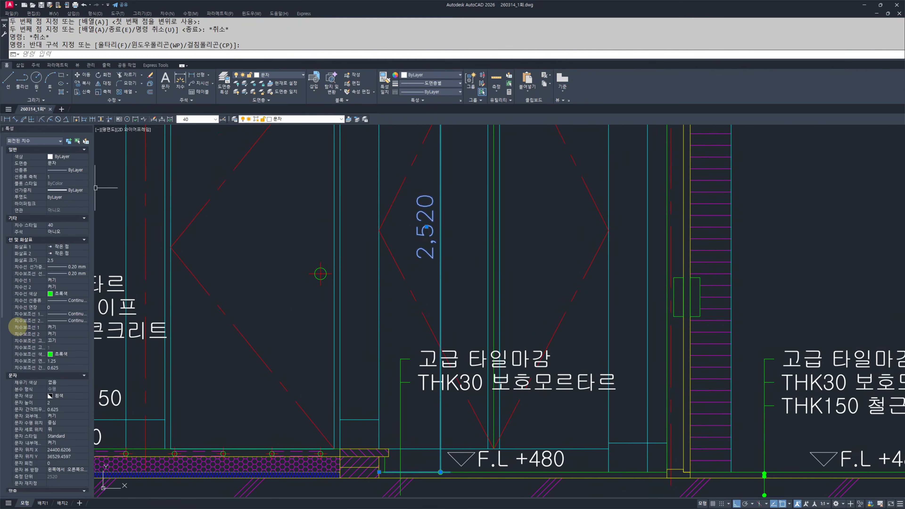
{"action": "left_click", "coordinate": [64, 334]}
{"action": "left_click", "coordinate": [63, 333]}
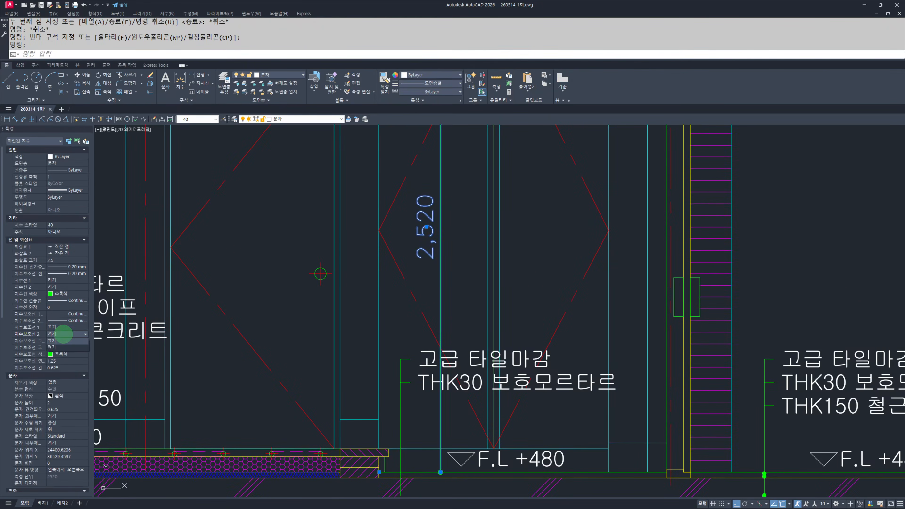
{"action": "left_click", "coordinate": [60, 340]}
- Move the entrance height dimension horizontally into the gap between the double door and the exterior wall
{"action": "middle_click_drag", "start_coordinate": [438, 299], "coordinate": [439, 309]}
{"action": "key", "text": "Return"}
{"action": "left_click", "coordinate": [425, 214]}
{"action": "left_click", "coordinate": [621, 227]}
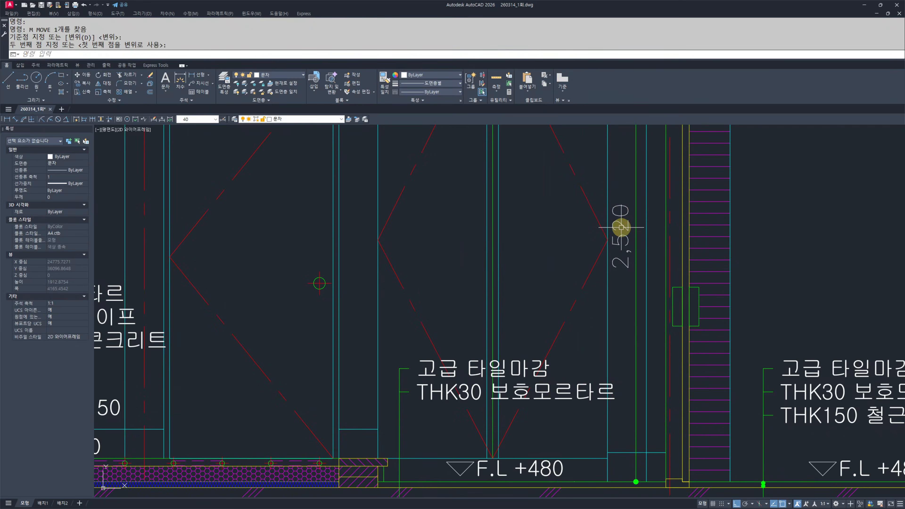
{"action": "key", "text": "Escape"}
{"action": "key", "text": "Escape"}
{"action": "scroll", "coordinate": [621, 227], "scroll_direction": "down", "scroll_amount": 5}
{"action": "scroll", "coordinate": [506, 324], "scroll_direction": "up", "scroll_amount": 6}
{"action": "middle_click_drag", "start_coordinate": [498, 330], "coordinate": [462, 320]}
{"action": "middle_click_drag", "start_coordinate": [746, 346], "coordinate": [612, 377]}
{"action": "left_click", "coordinate": [679, 314]}
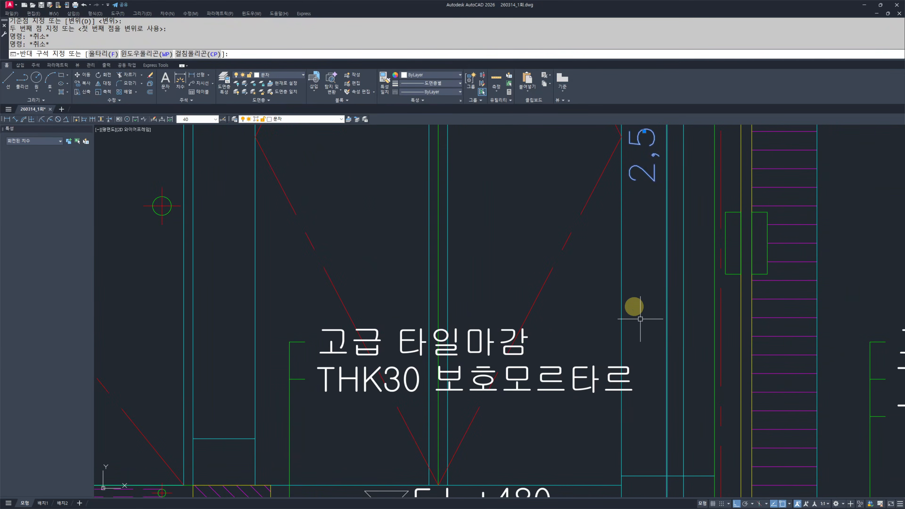
{"action": "left_click", "coordinate": [638, 313]}
{"action": "scroll", "coordinate": [597, 467], "scroll_direction": "down", "scroll_amount": 2}
{"action": "type", "text": "m"}
{"action": "key", "text": "Return"}
{"action": "left_click", "coordinate": [563, 255]}
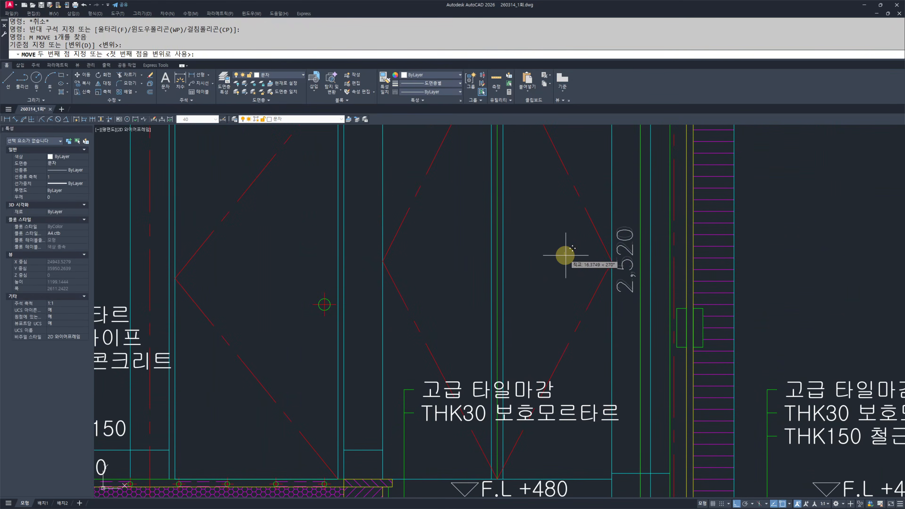
{"action": "key", "text": "Escape"}
{"action": "scroll", "coordinate": [545, 323], "scroll_direction": "down", "scroll_amount": 1}
{"action": "scroll", "coordinate": [441, 365], "scroll_direction": "up", "scroll_amount": 3}
{"action": "scroll", "coordinate": [442, 364], "scroll_direction": "down", "scroll_amount": 3}
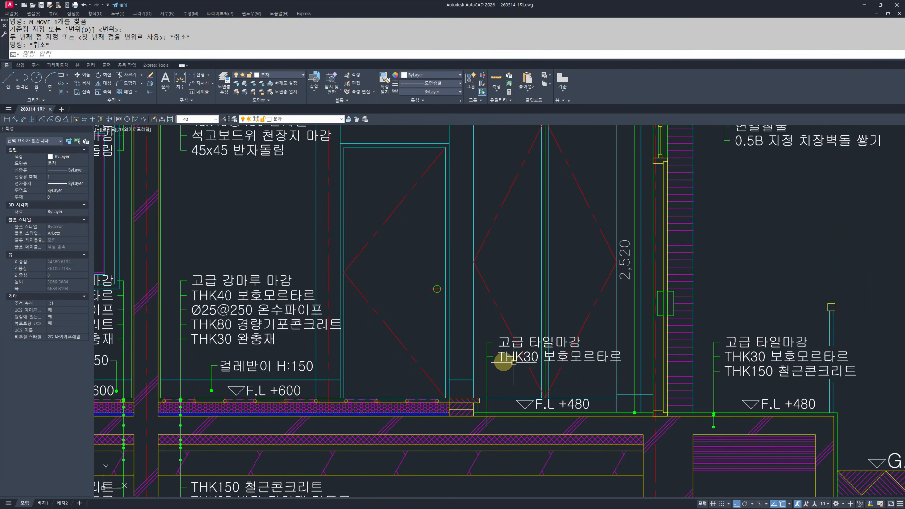
- Draw a rectangle around the two copied tile and mortar notes to serve as a trimming boundary
{"action": "scroll", "coordinate": [509, 360], "scroll_direction": "up", "scroll_amount": 3}
{"action": "key", "text": "Escape"}
{"action": "type", "text": "rec"}
{"action": "key", "text": "Return"}
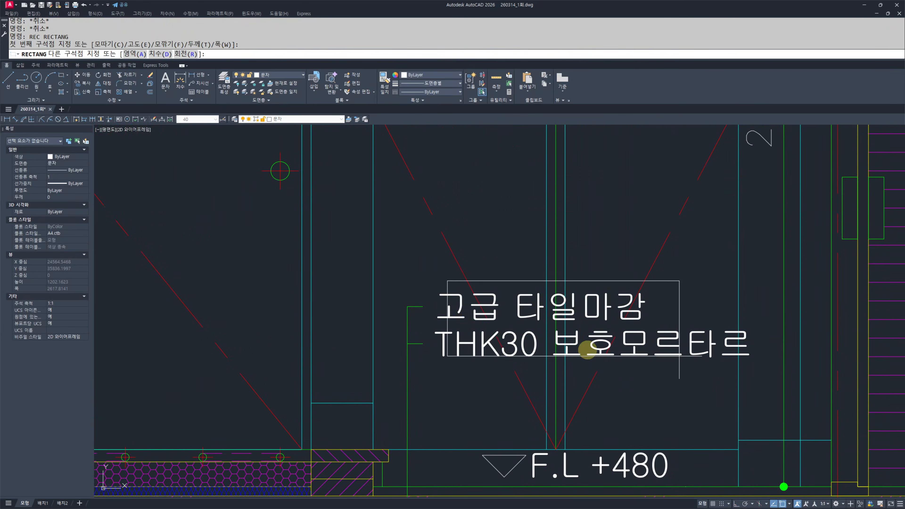
{"action": "left_click", "coordinate": [434, 281]}
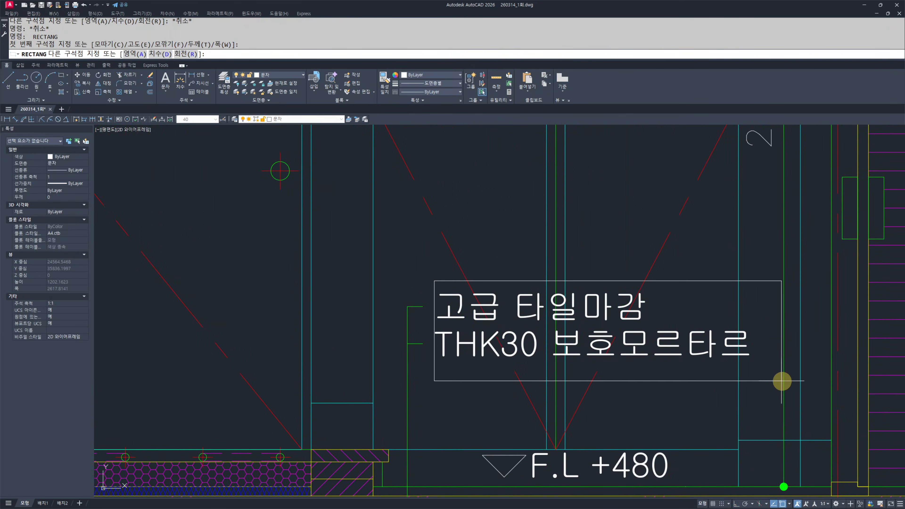
{"action": "left_click", "coordinate": [757, 367]}
- Trim the door, frame and swing lines that cross the note text inside the rectangle
{"action": "type", "text": "tr"}
{"action": "key", "text": "Return"}
{"action": "left_click", "coordinate": [672, 377]}
{"action": "left_click", "coordinate": [667, 346]}
{"action": "key", "text": "Return"}
{"action": "left_click", "coordinate": [710, 310]}
{"action": "left_click", "coordinate": [466, 318]}
{"action": "left_click", "coordinate": [752, 305]}
{"action": "left_click", "coordinate": [460, 349]}
{"action": "left_click", "coordinate": [705, 309]}
{"action": "left_click", "coordinate": [485, 293]}
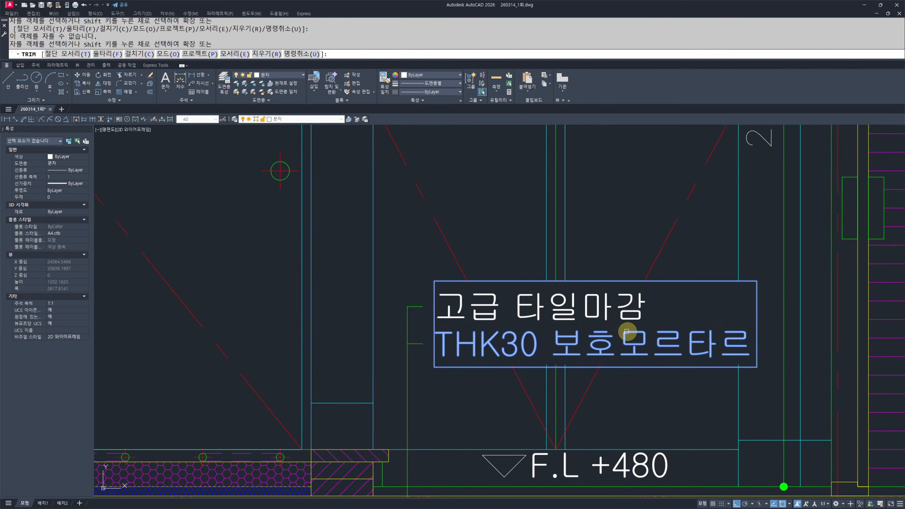
{"action": "key", "text": "Escape"}
{"action": "key", "text": "Escape"}
- Try to trim the short line ends inside the note rectangle's lower edge, with the edge mode set to no extend
{"action": "scroll", "coordinate": [602, 365], "scroll_direction": "up", "scroll_amount": 2}
{"action": "type", "text": "tr"}
{"action": "key", "text": "Return"}
{"action": "left_click", "coordinate": [661, 388]}
{"action": "left_click", "coordinate": [627, 363]}
{"action": "key", "text": "Escape"}
{"action": "key", "text": "Escape"}
{"action": "type", "text": "tr"}
{"action": "key", "text": "Return"}
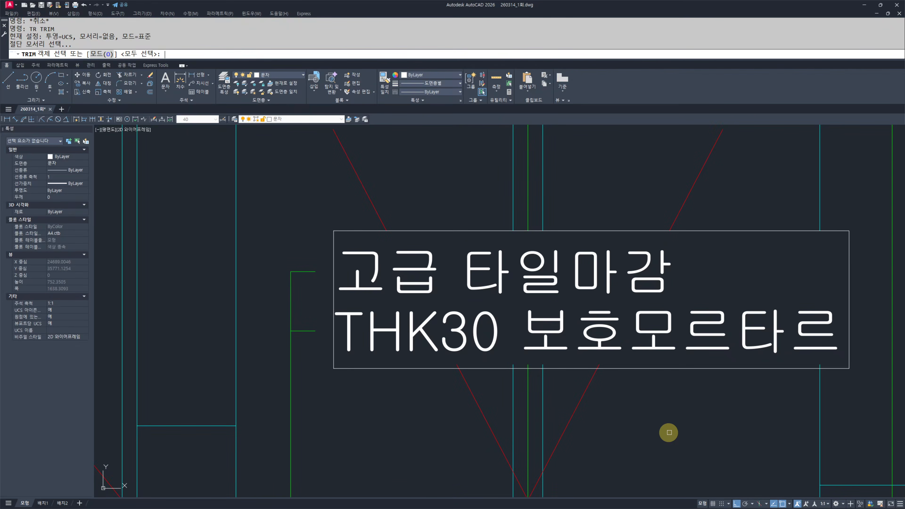
{"action": "key", "text": "Return"}
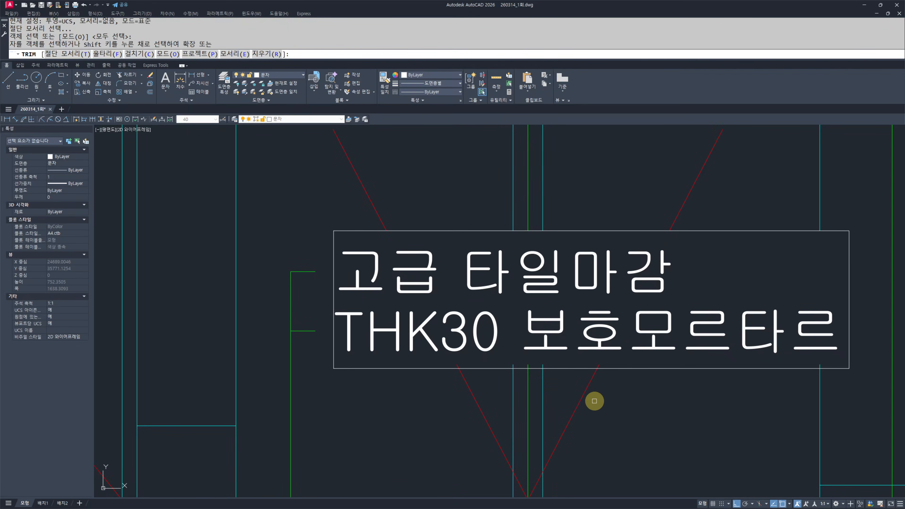
{"action": "key", "text": "Return"}
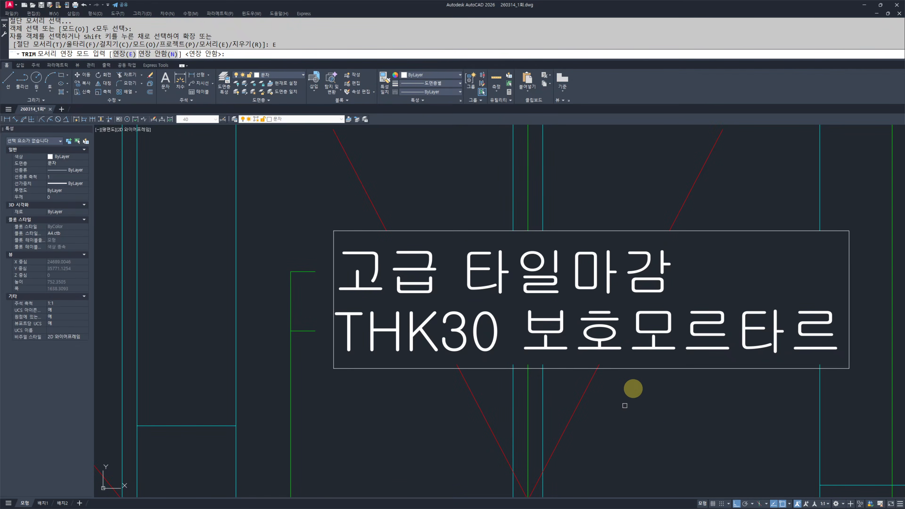
{"action": "key", "text": "Return"}
{"action": "left_click", "coordinate": [648, 368]}
{"action": "left_click", "coordinate": [631, 359]}
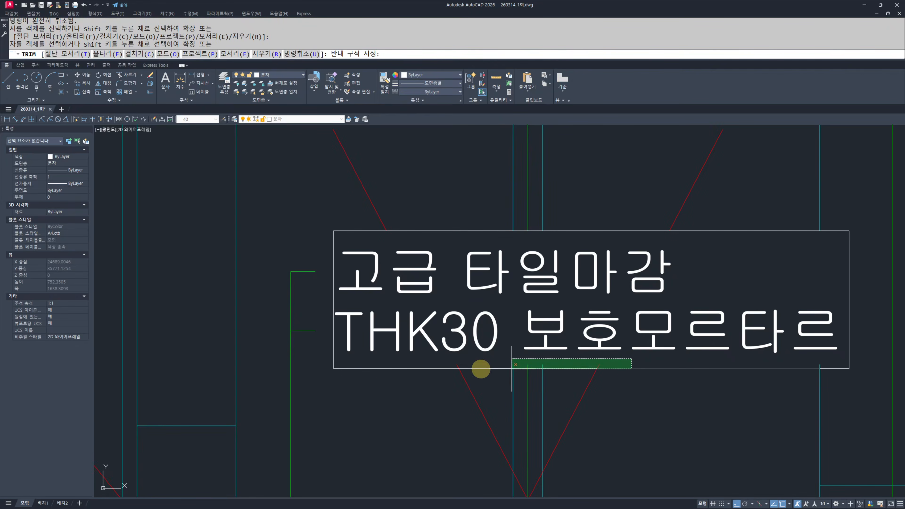
- Trim the short line ends above the rectangle's lower edge, using the rectangle as the cutting edge
{"action": "scroll", "coordinate": [584, 367], "scroll_direction": "up", "scroll_amount": 2}
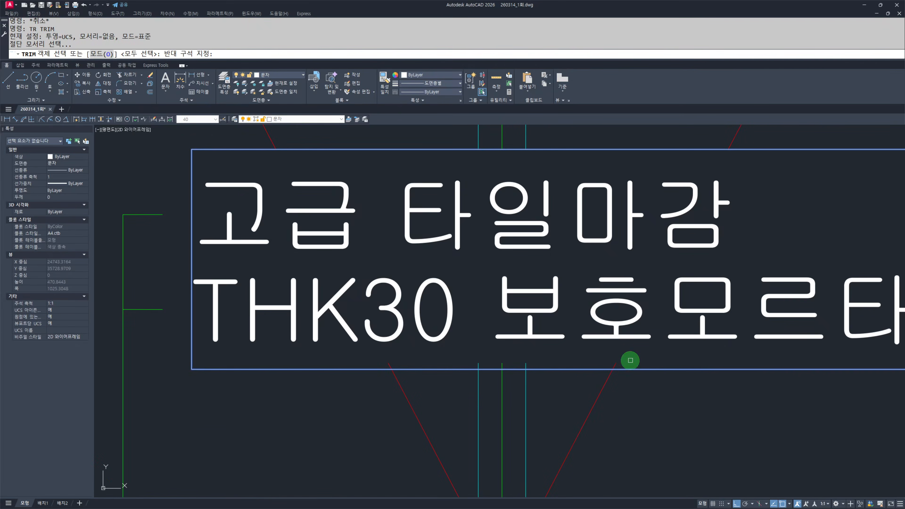
{"action": "left_click", "coordinate": [349, 360]}
{"action": "key", "text": "Escape"}
{"action": "key", "text": "Escape"}
{"action": "scroll", "coordinate": [263, 365], "scroll_direction": "down", "scroll_amount": 3}
{"action": "scroll", "coordinate": [428, 308], "scroll_direction": "up", "scroll_amount": 2}
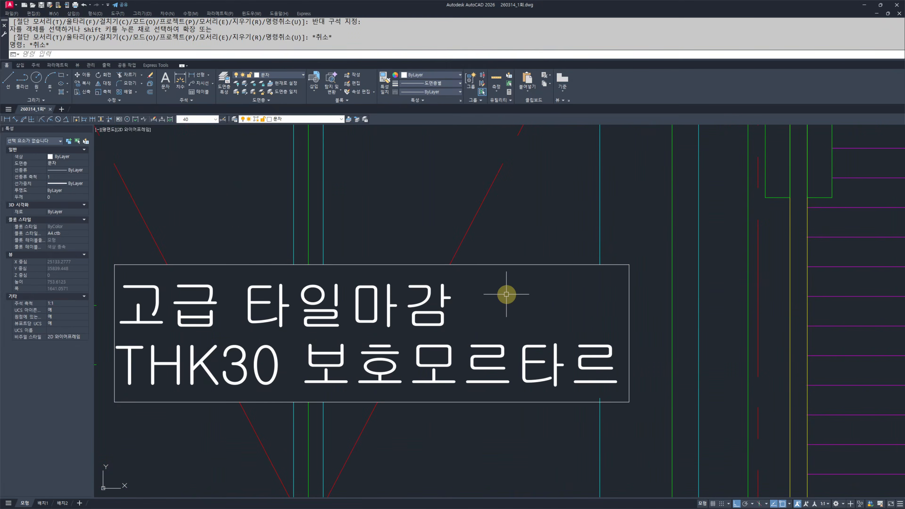
- Erase the temporary rectangle around the tile and mortar notes
{"action": "left_click", "coordinate": [521, 264]}
{"action": "left_click", "coordinate": [523, 240]}
{"action": "left_click", "coordinate": [601, 409]}
{"action": "type", "text": "e"}
{"action": "key", "text": "space"}
{"action": "key", "text": "Escape"}
{"action": "key", "text": "Escape"}
- Review the height dimensions and material notes across the room and entrance parts of the section
{"action": "scroll", "coordinate": [450, 406], "scroll_direction": "down", "scroll_amount": 4}
{"action": "middle_click_drag", "start_coordinate": [443, 412], "coordinate": [508, 409]}
{"action": "middle_click_drag", "start_coordinate": [356, 385], "coordinate": [454, 383]}
{"action": "scroll", "coordinate": [474, 377], "scroll_direction": "down", "scroll_amount": 4}
{"action": "middle_click_drag", "start_coordinate": [441, 350], "coordinate": [477, 362]}
{"action": "middle_click_drag", "start_coordinate": [506, 392], "coordinate": [617, 392]}
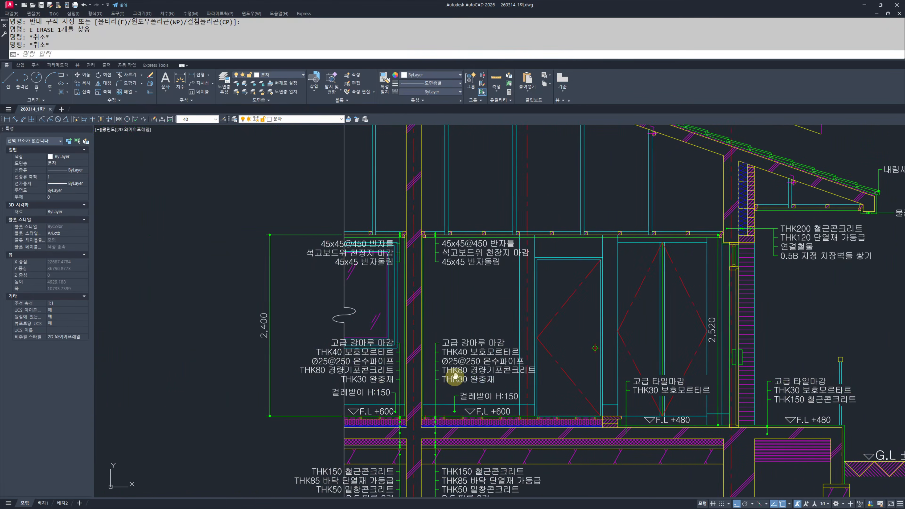
{"action": "middle_click_drag", "start_coordinate": [452, 377], "coordinate": [518, 375]}
{"action": "middle_click_drag", "start_coordinate": [580, 383], "coordinate": [465, 381]}
{"action": "middle_click_drag", "start_coordinate": [483, 308], "coordinate": [579, 315]}
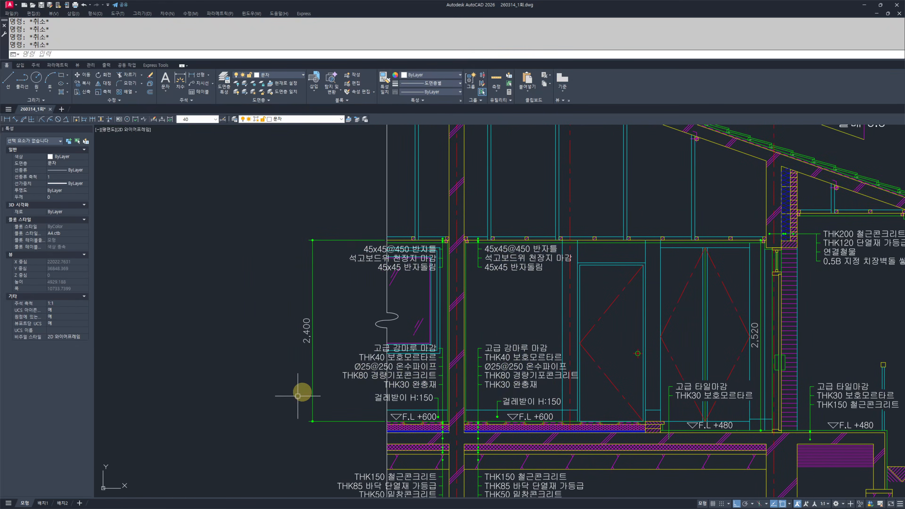
- Dimension the room height from the F.L +600 floor to the ceiling, placing the dimension line over the single door
{"action": "scroll", "coordinate": [586, 380], "scroll_direction": "up", "scroll_amount": 4}
{"action": "type", "text": "q"}
{"action": "key", "text": "space"}
{"action": "left_click", "coordinate": [584, 480]}
{"action": "scroll", "coordinate": [583, 481], "scroll_direction": "down", "scroll_amount": 4}
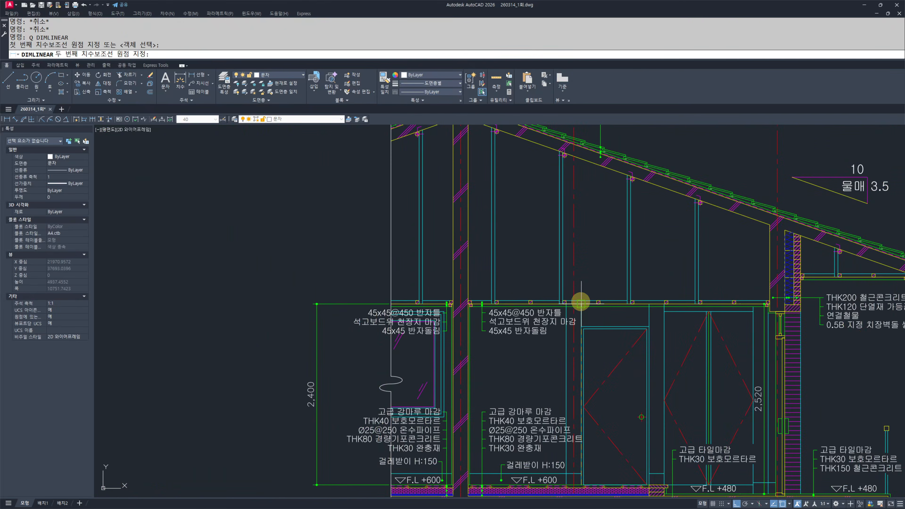
{"action": "scroll", "coordinate": [580, 314], "scroll_direction": "up", "scroll_amount": 4}
{"action": "left_click", "coordinate": [581, 307]}
{"action": "scroll", "coordinate": [533, 336], "scroll_direction": "down", "scroll_amount": 2}
{"action": "middle_click_drag", "start_coordinate": [499, 360], "coordinate": [525, 337]}
{"action": "middle_click_drag", "start_coordinate": [523, 406], "coordinate": [488, 304]}
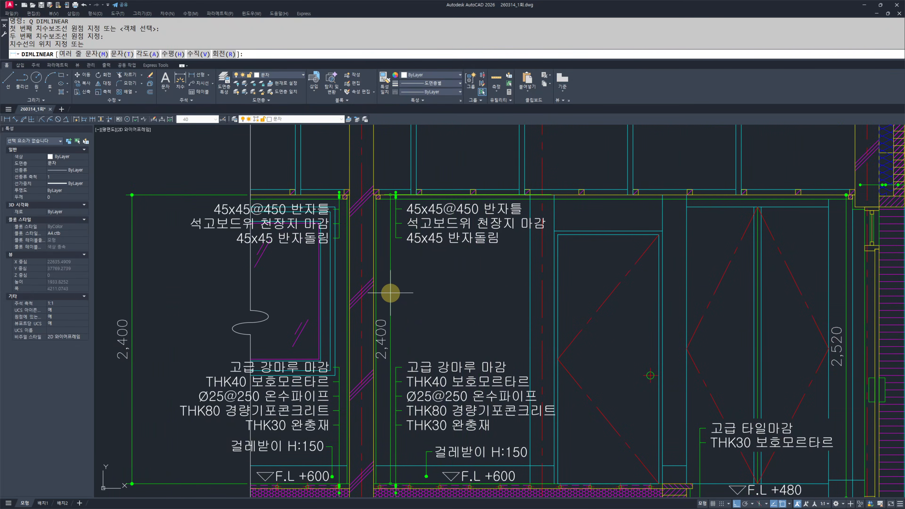
{"action": "left_click", "coordinate": [614, 312]}
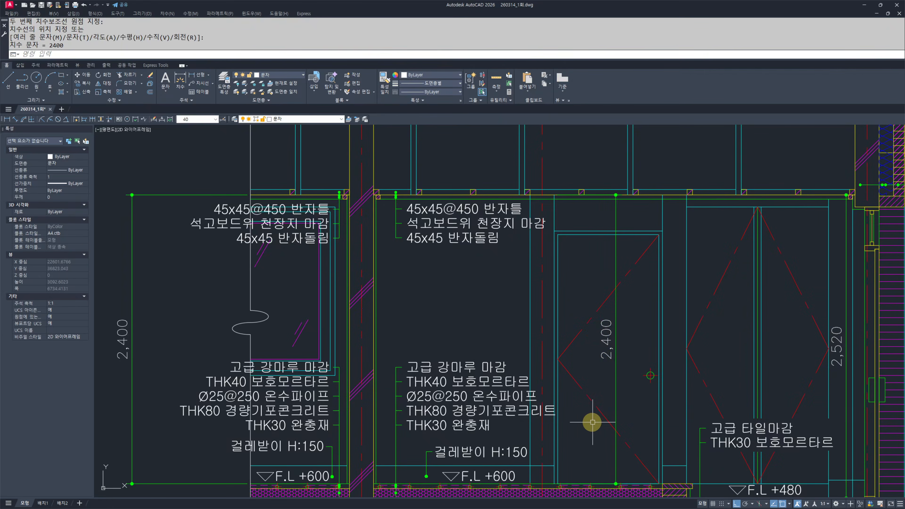
{"action": "key", "text": "Escape"}
{"action": "key", "text": "Escape"}
- Match the properties of the entrance height dimension onto the new room height dimension at the single door
{"action": "middle_click_drag", "start_coordinate": [604, 405], "coordinate": [573, 374]}
{"action": "middle_click_drag", "start_coordinate": [643, 334], "coordinate": [639, 355]}
{"action": "type", "text": "mm"}
{"action": "key", "text": "Return"}
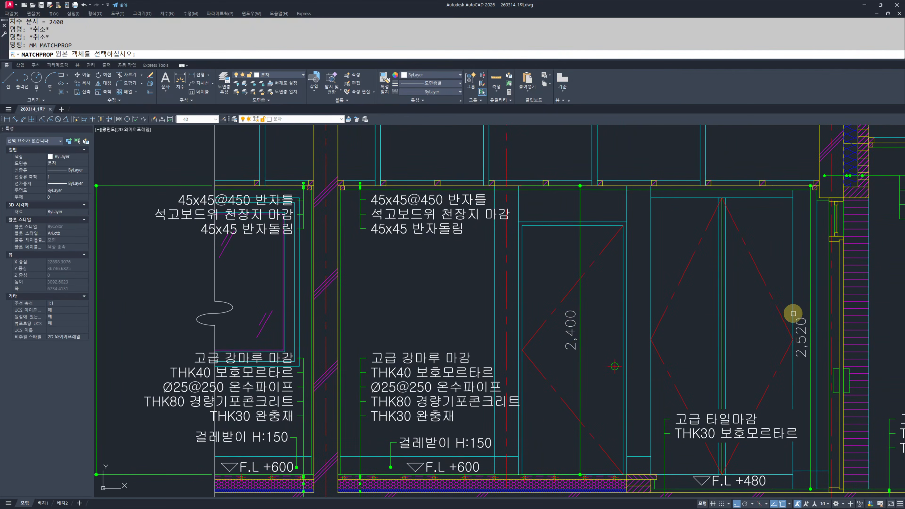
{"action": "left_click", "coordinate": [799, 328]}
{"action": "left_click", "coordinate": [597, 327]}
{"action": "left_click", "coordinate": [557, 282]}
{"action": "key", "text": "Escape"}
{"action": "key", "text": "Escape"}
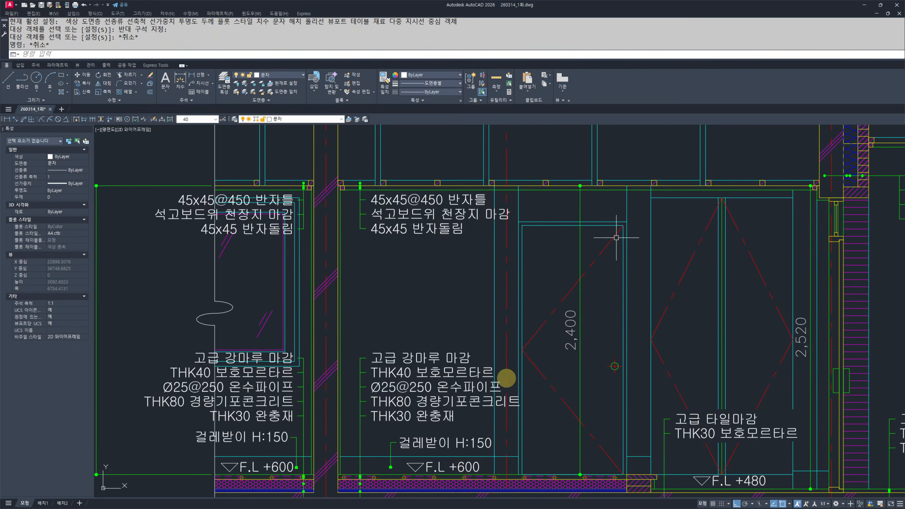
- Inspect both ends of the single-door height dimension and its extension line properties
{"action": "scroll", "coordinate": [586, 467], "scroll_direction": "up", "scroll_amount": 5}
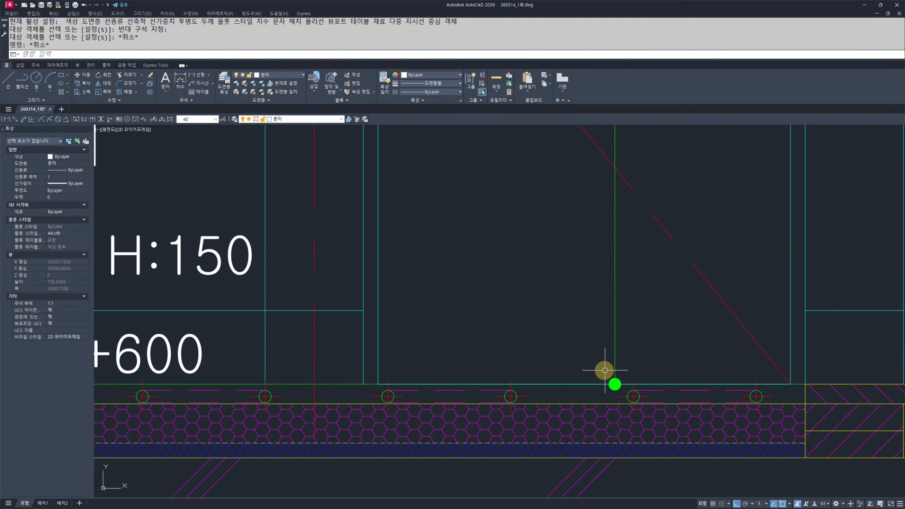
{"action": "scroll", "coordinate": [604, 384], "scroll_direction": "down", "scroll_amount": 4}
{"action": "middle_click_drag", "start_coordinate": [599, 312], "coordinate": [576, 436]}
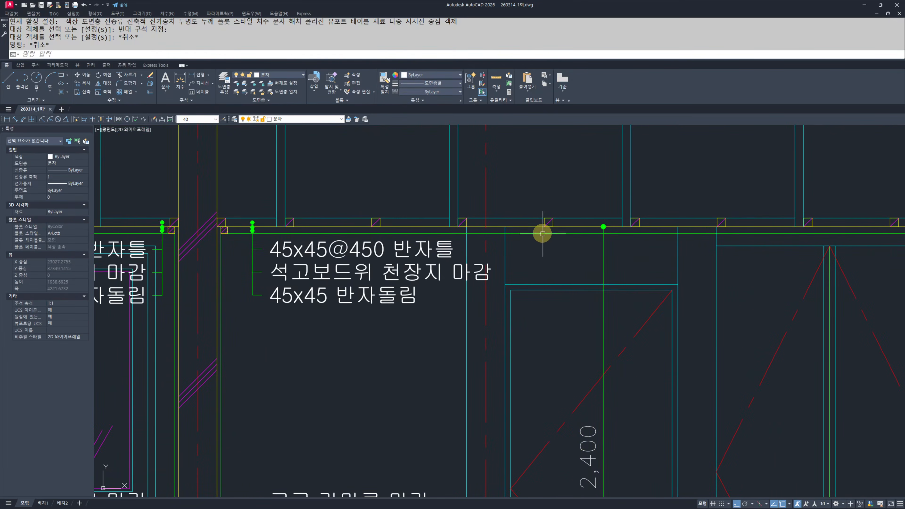
{"action": "left_click", "coordinate": [602, 256]}
{"action": "left_click", "coordinate": [177, 383]}
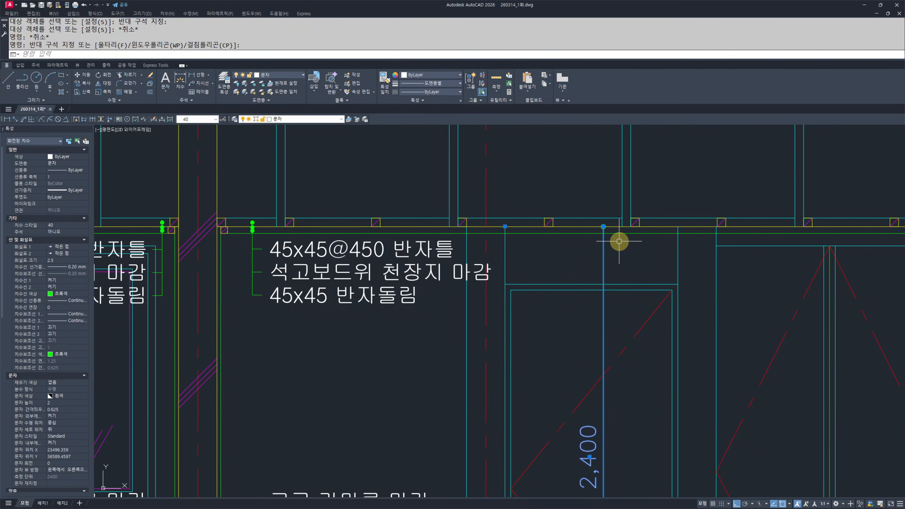
{"action": "key", "text": "Escape"}
{"action": "key", "text": "Escape"}
{"action": "key", "text": "Escape"}
{"action": "scroll", "coordinate": [554, 225], "scroll_direction": "up", "scroll_amount": 4}
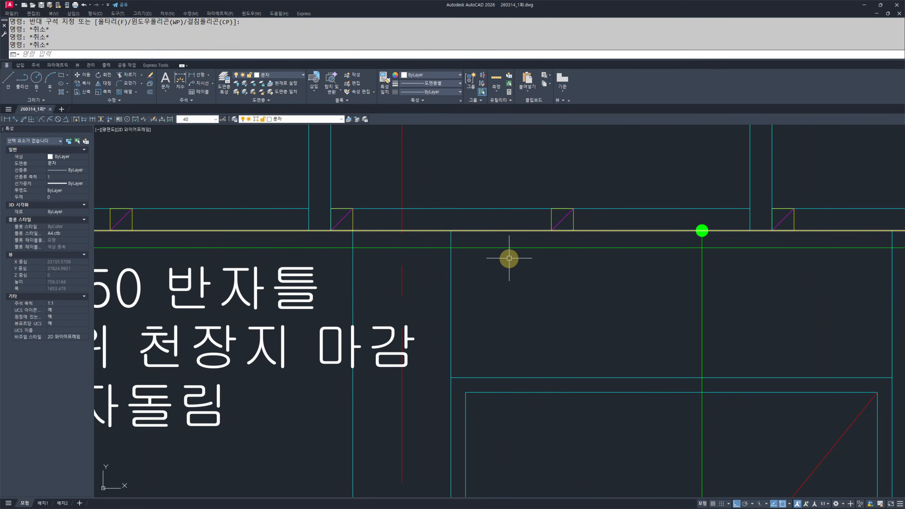
{"action": "scroll", "coordinate": [509, 256], "scroll_direction": "down", "scroll_amount": 5}
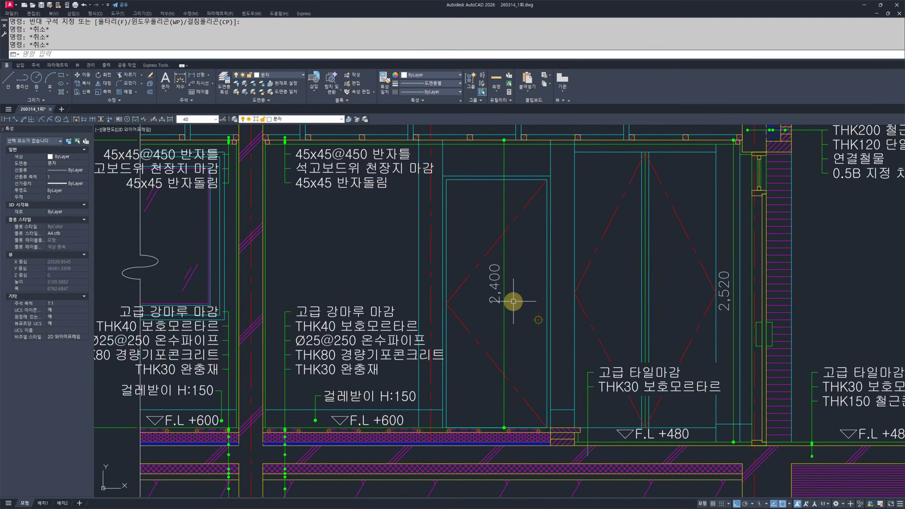
{"action": "scroll", "coordinate": [588, 310], "scroll_direction": "down", "scroll_amount": 4}
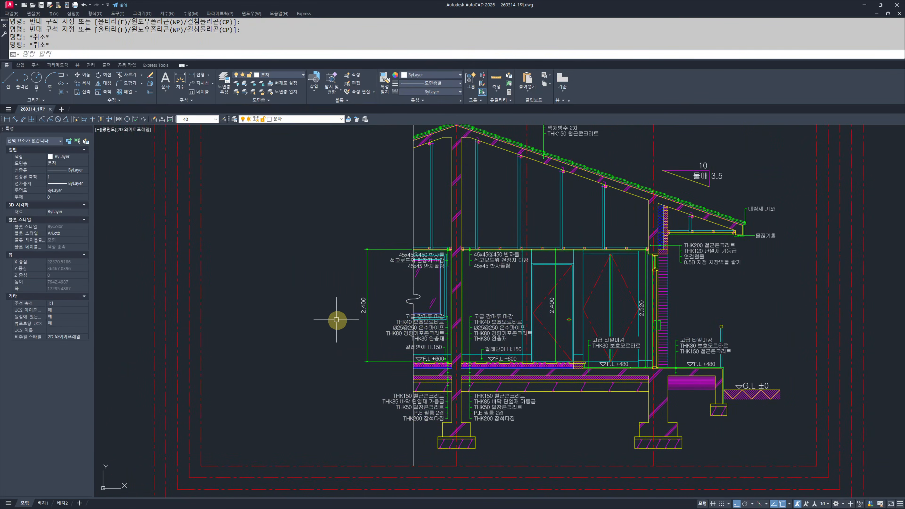
- Stretch the height dimension outside the cut line horizontally so it sits closer to the section
{"action": "type", "text": "s"}
{"action": "key", "text": "space"}
{"action": "left_click", "coordinate": [371, 374]}
{"action": "left_click", "coordinate": [341, 211]}
{"action": "key", "text": "space"}
{"action": "left_click", "coordinate": [294, 248]}
{"action": "left_click", "coordinate": [311, 247]}
{"action": "key", "text": "Escape"}
{"action": "key", "text": "Escape"}
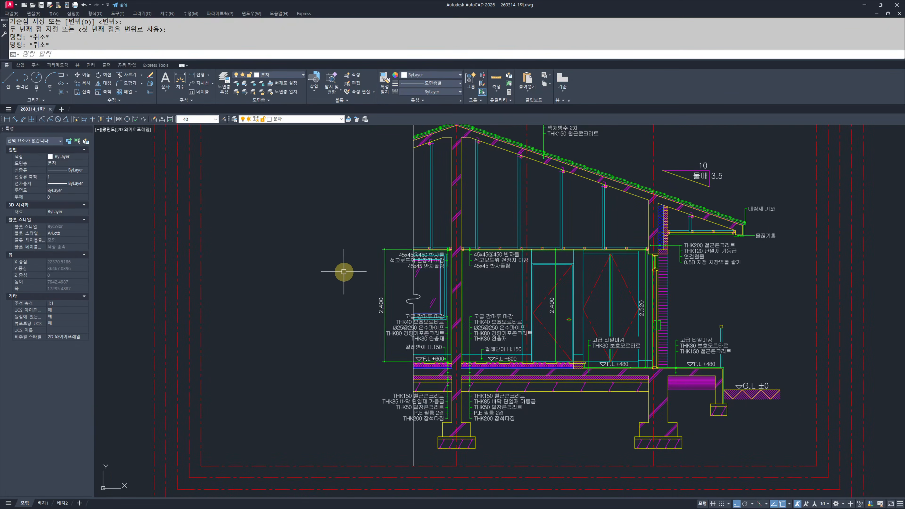
- Stretch the outer height dimension slightly back outward to fine-tune its spacing from the cut line
{"action": "key", "text": "space"}
{"action": "left_click", "coordinate": [392, 379]}
{"action": "left_click", "coordinate": [341, 189]}
{"action": "key", "text": "space"}
{"action": "left_click", "coordinate": [338, 262]}
{"action": "key", "text": "Escape"}
{"action": "key", "text": "Escape"}
{"action": "scroll", "coordinate": [347, 277], "scroll_direction": "up", "scroll_amount": 2}
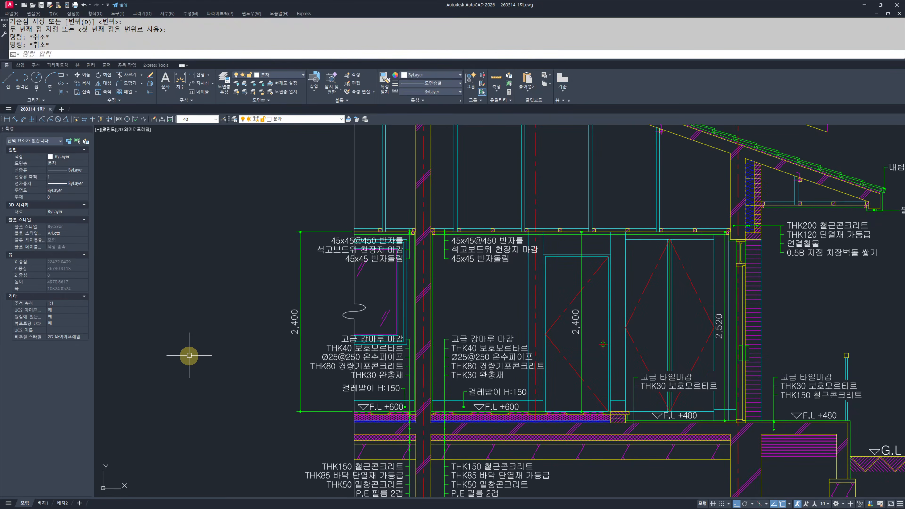
- Start a new dimension text edit, switch it to the ko text style and prefix the value with "C,H:"
{"action": "type", "text": "DED"}
{"action": "key", "text": "space"}
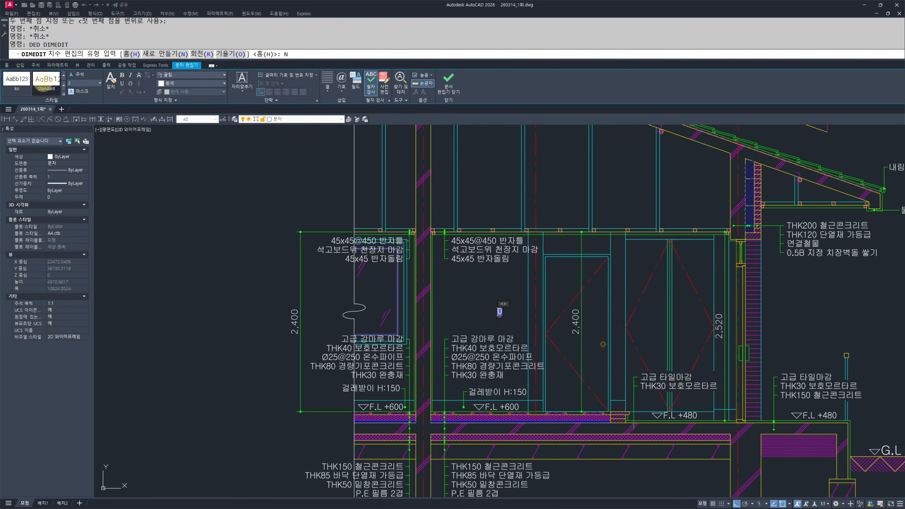
{"action": "left_click", "coordinate": [46, 84]}
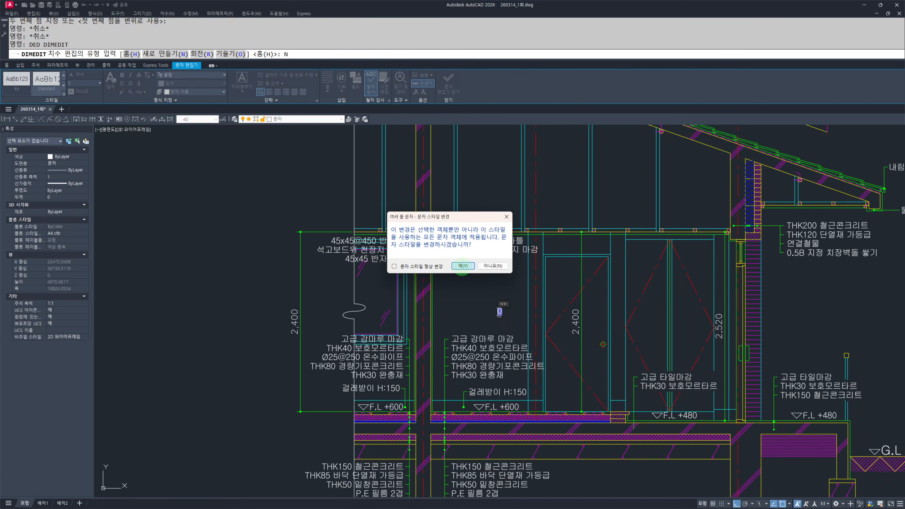
{"action": "left_click", "coordinate": [463, 265]}
{"action": "scroll", "coordinate": [494, 311], "scroll_direction": "up", "scroll_amount": 4}
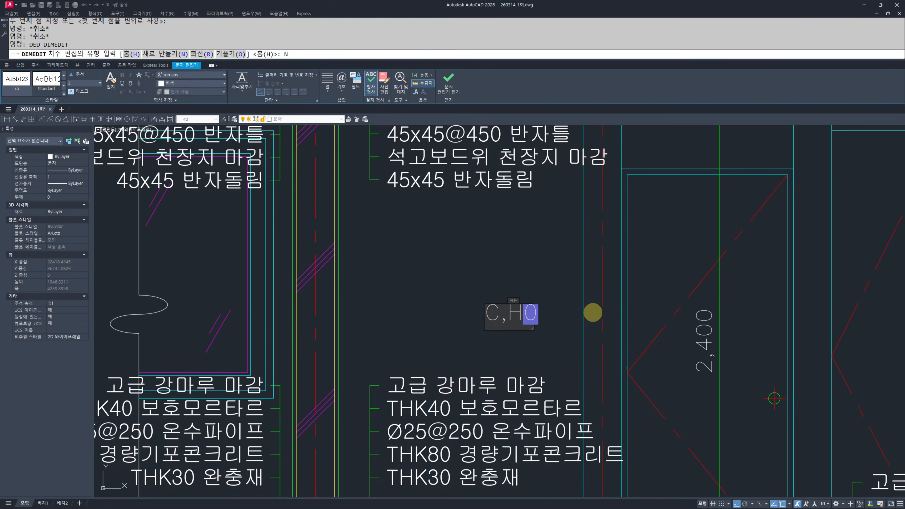
{"action": "left_click", "coordinate": [593, 313]}
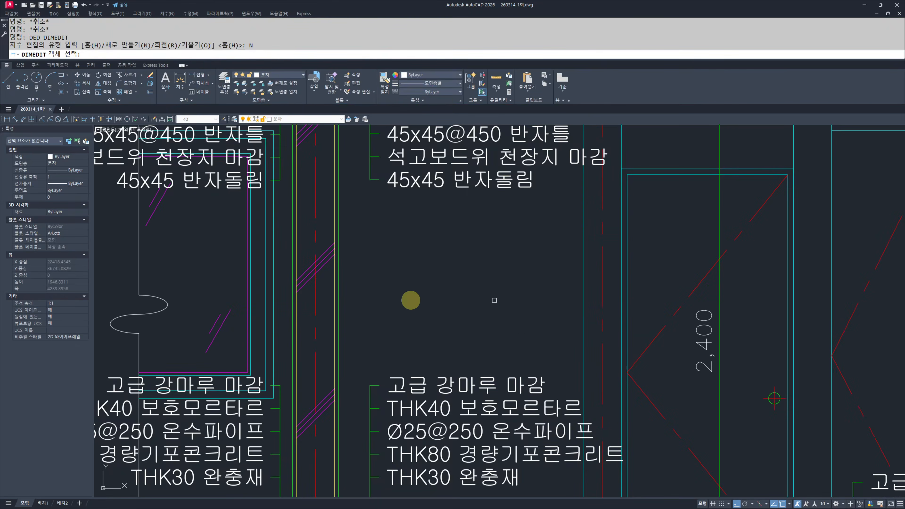
- Apply the C,H: dimension text to the outer height dimension, the single-door one and the entrance one
{"action": "scroll", "coordinate": [392, 304], "scroll_direction": "down", "scroll_amount": 4}
{"action": "middle_click_drag", "start_coordinate": [340, 327], "coordinate": [317, 351]}
{"action": "scroll", "coordinate": [204, 346], "scroll_direction": "up", "scroll_amount": 4}
{"action": "left_click", "coordinate": [270, 300]}
{"action": "left_click", "coordinate": [204, 338]}
{"action": "scroll", "coordinate": [498, 339], "scroll_direction": "down", "scroll_amount": 2}
{"action": "middle_click_drag", "start_coordinate": [584, 341], "coordinate": [296, 342]}
{"action": "scroll", "coordinate": [338, 328], "scroll_direction": "up", "scroll_amount": 3}
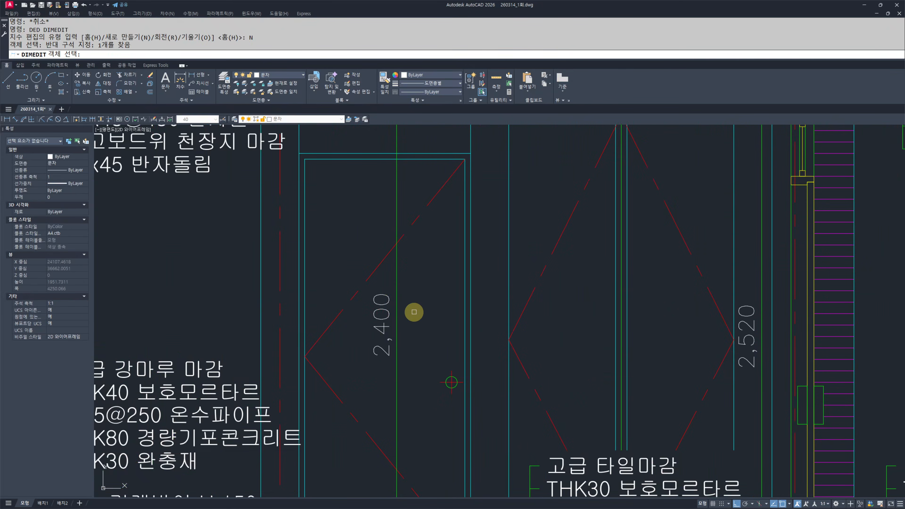
{"action": "left_click", "coordinate": [395, 321]}
{"action": "left_click", "coordinate": [748, 301]}
{"action": "scroll", "coordinate": [564, 325], "scroll_direction": "down", "scroll_amount": 4}
{"action": "key", "text": "Return"}
{"action": "key", "text": "Escape"}
{"action": "key", "text": "Escape"}
{"action": "scroll", "coordinate": [329, 341], "scroll_direction": "down", "scroll_amount": 3}
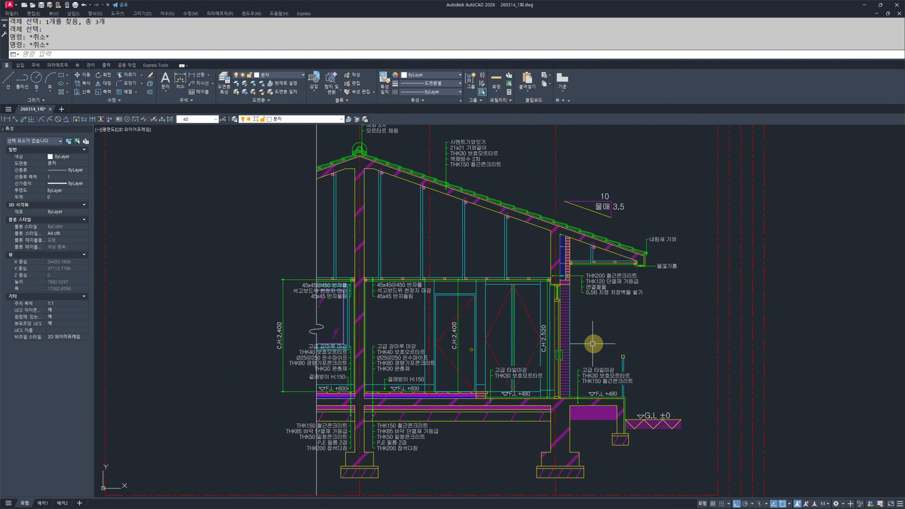
{"action": "middle_click_drag", "start_coordinate": [405, 251], "coordinate": [410, 307]}
{"action": "scroll", "coordinate": [410, 307], "scroll_direction": "up", "scroll_amount": 2}
{"action": "key", "text": "Return"}
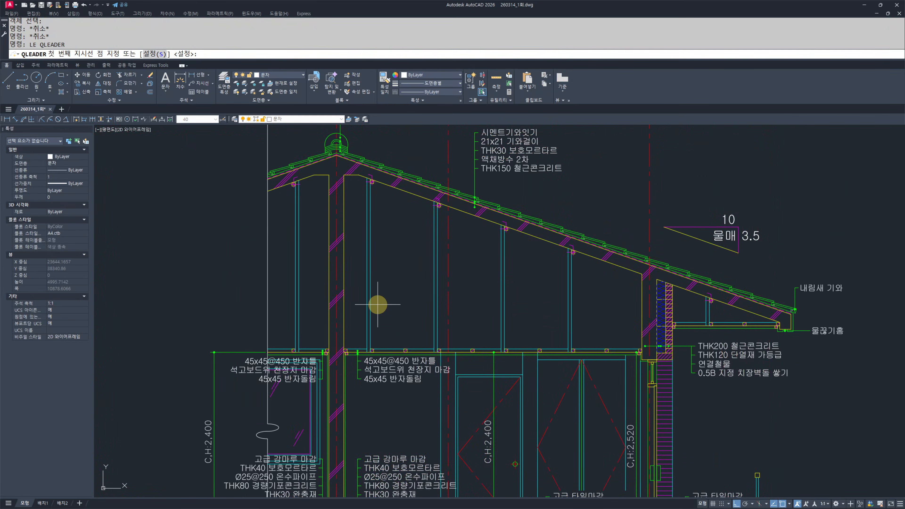
{"action": "scroll", "coordinate": [392, 317], "scroll_direction": "up", "scroll_amount": 5}
{"action": "scroll", "coordinate": [353, 354], "scroll_direction": "down", "scroll_amount": 2}
{"action": "scroll", "coordinate": [354, 354], "scroll_direction": "up", "scroll_amount": 3}
{"action": "left_click", "coordinate": [430, 335]}
{"action": "key", "text": "Escape"}
{"action": "key", "text": "Escape"}
{"action": "scroll", "coordinate": [458, 343], "scroll_direction": "down", "scroll_amount": 3}
- Draw a horizontal quick leader from the first ceiling hanger beside the central wall
{"action": "key", "text": "Return"}
{"action": "scroll", "coordinate": [414, 323], "scroll_direction": "up", "scroll_amount": 4}
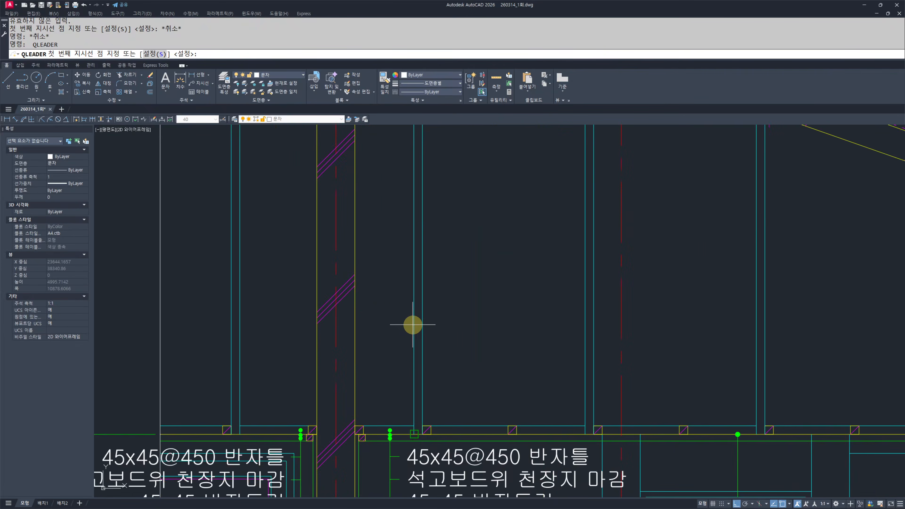
{"action": "left_click", "coordinate": [391, 345]}
{"action": "key", "text": "Return"}
{"action": "key", "text": "Return"}
{"action": "key", "text": "Return"}
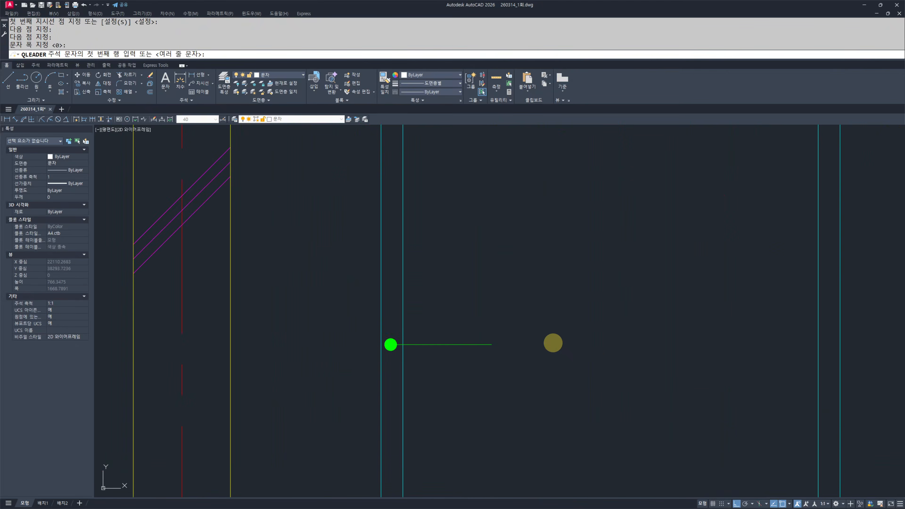
- Enter "45x45@900 달대" as the hanger leader's note and finish the text
{"action": "type", "text": "EK"}
{"action": "key", "text": "BackSpace"}
{"action": "key", "text": "BackSpace"}
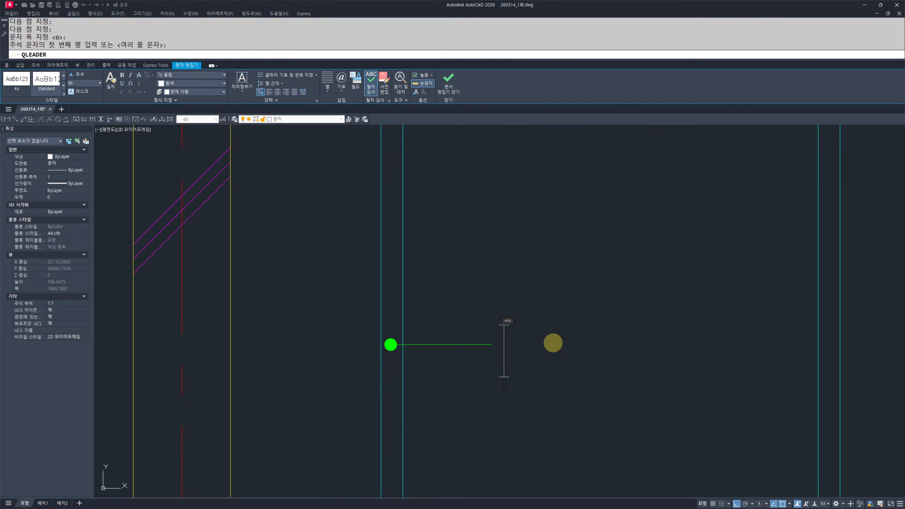
{"action": "type", "text": "45X"}
{"action": "key", "text": "BackSpace"}
{"action": "type", "text": "x45"}
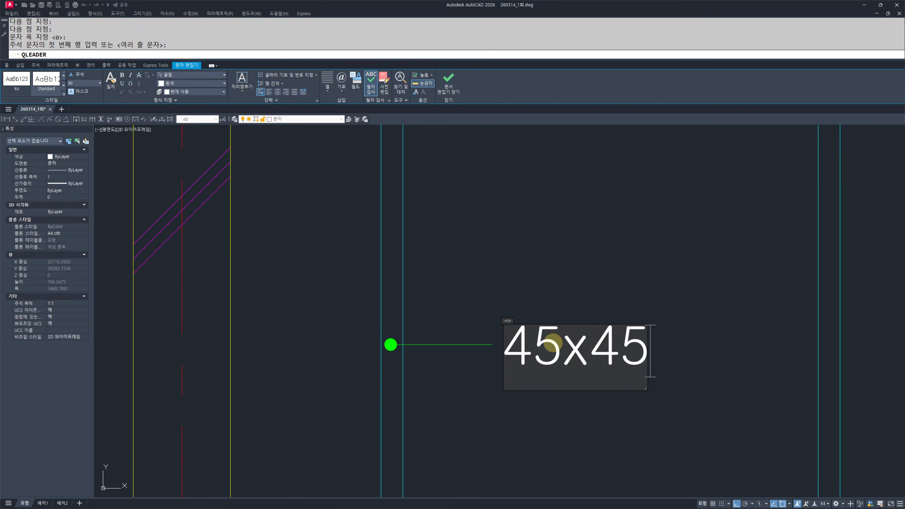
{"action": "type", "text": "@900"}
{"action": "type", "text": " 다"}
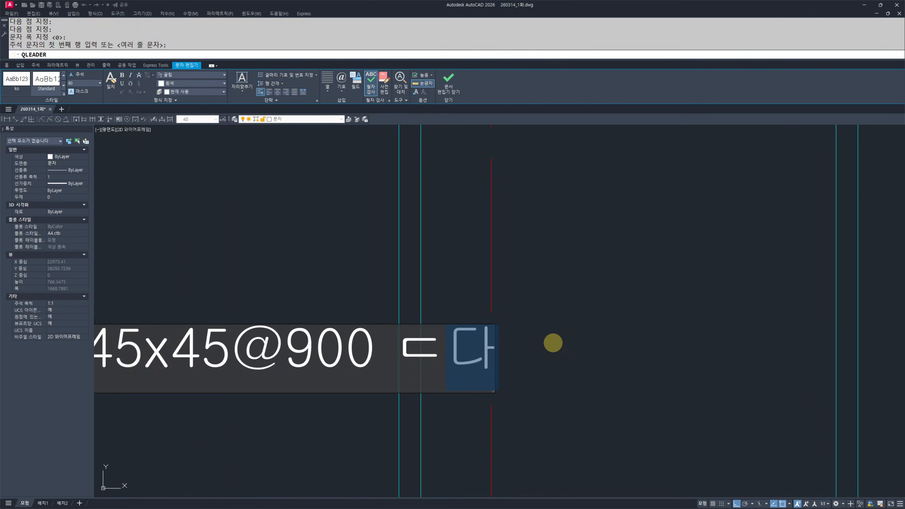
{"action": "type", "text": "대"}
{"action": "left_click", "coordinate": [553, 343]}
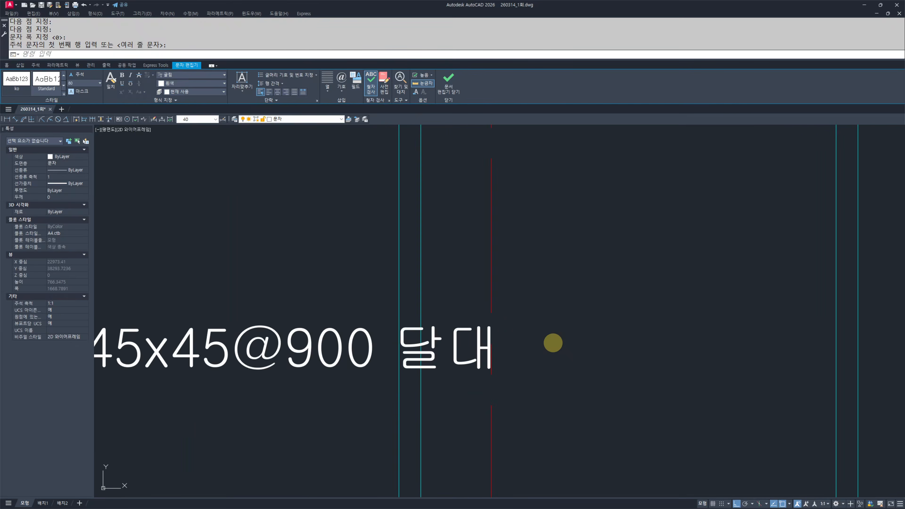
{"action": "key", "text": "Escape"}
{"action": "key", "text": "Escape"}
{"action": "scroll", "coordinate": [553, 342], "scroll_direction": "down", "scroll_amount": 6}
{"action": "middle_click_drag", "start_coordinate": [463, 269], "coordinate": [453, 317]}
{"action": "key", "text": "space"}
{"action": "middle_click_drag", "start_coordinate": [504, 219], "coordinate": [491, 262]}
{"action": "scroll", "coordinate": [487, 261], "scroll_direction": "up", "scroll_amount": 8}
{"action": "scroll", "coordinate": [582, 295], "scroll_direction": "down", "scroll_amount": 10}
{"action": "middle_click_drag", "start_coordinate": [697, 385], "coordinate": [456, 327]}
{"action": "scroll", "coordinate": [499, 328], "scroll_direction": "up", "scroll_amount": 2}
{"action": "scroll", "coordinate": [458, 334], "scroll_direction": "down", "scroll_amount": 4}
{"action": "middle_click_drag", "start_coordinate": [361, 390], "coordinate": [437, 321]}
{"action": "key", "text": "Escape"}
{"action": "key", "text": "Escape"}
{"action": "middle_click_drag", "start_coordinate": [652, 347], "coordinate": [547, 334]}
{"action": "scroll", "coordinate": [553, 314], "scroll_direction": "up", "scroll_amount": 2}
{"action": "key", "text": "Escape"}
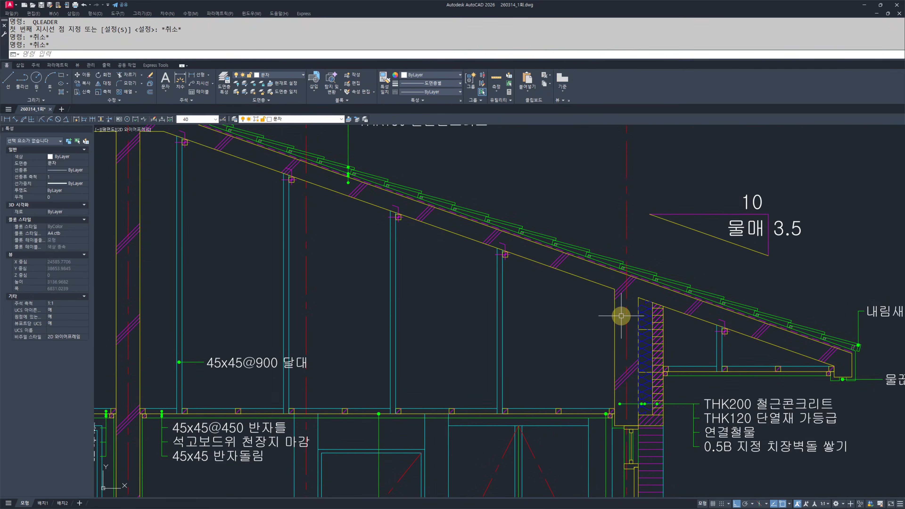
{"action": "key", "text": "Escape"}
- Highlight the underside lines of the roof slab on both sides of the central wall and the outer wall's inner face
{"action": "left_click", "coordinate": [613, 312]}
{"action": "left_click", "coordinate": [604, 291]}
{"action": "left_click", "coordinate": [589, 281]}
{"action": "scroll", "coordinate": [552, 303], "scroll_direction": "down", "scroll_amount": 4}
{"action": "scroll", "coordinate": [483, 259], "scroll_direction": "up", "scroll_amount": 6}
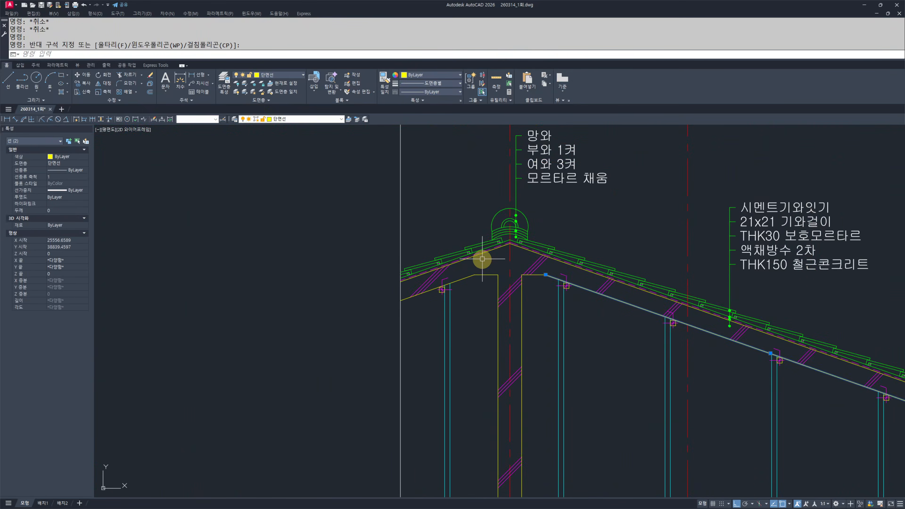
{"action": "left_click", "coordinate": [537, 277]}
{"action": "left_click", "coordinate": [467, 271]}
{"action": "left_click", "coordinate": [443, 286]}
{"action": "scroll", "coordinate": [469, 302], "scroll_direction": "down", "scroll_amount": 4}
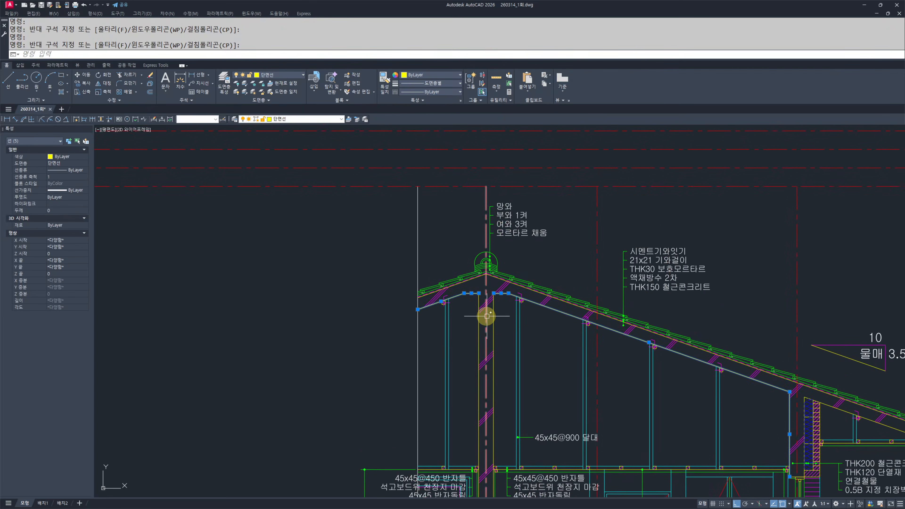
{"action": "middle_click_drag", "start_coordinate": [485, 315], "coordinate": [466, 301]}
{"action": "key", "text": "space"}
{"action": "key", "text": "Escape"}
{"action": "middle_click_drag", "start_coordinate": [535, 325], "coordinate": [478, 294]}
{"action": "type", "text": "ㅐ"}
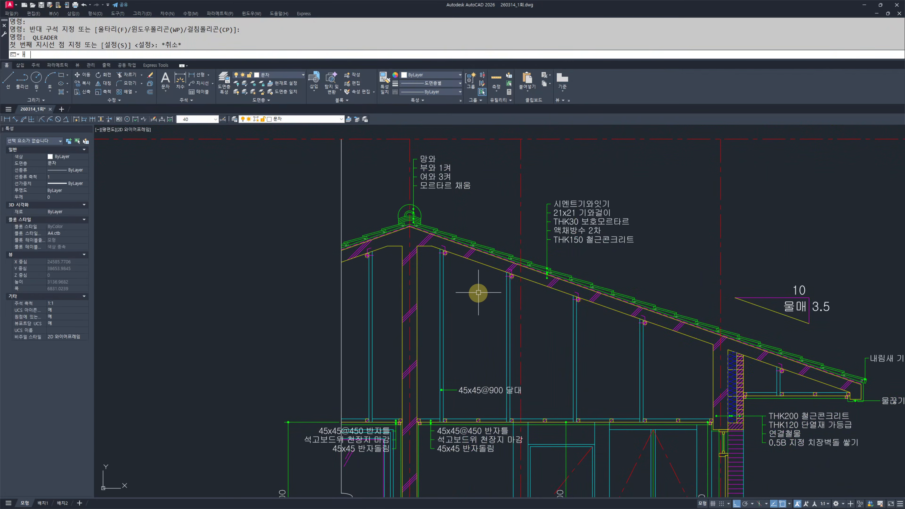
{"action": "key", "text": "space"}
{"action": "type", "text": "180/2"}
{"action": "key", "text": "space"}
{"action": "key", "text": "Escape"}
{"action": "key", "text": "Escape"}
{"action": "type", "text": "ㅐ"}
{"action": "key", "text": "Escape"}
{"action": "key", "text": "Escape"}
- Offset the sloped and flat roof slab underside lines on both sides of the central wall inward by 180/2
{"action": "type", "text": "o"}
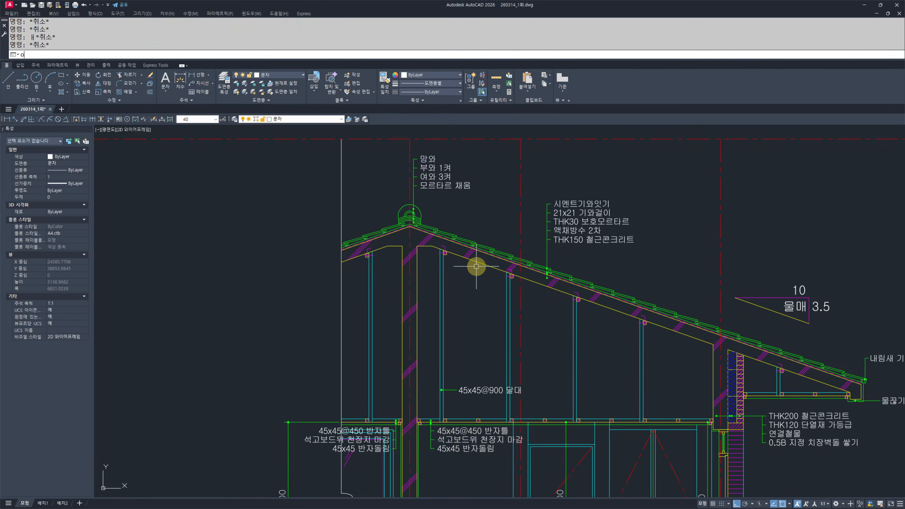
{"action": "key", "text": "space"}
{"action": "type", "text": "1"}
{"action": "key", "text": "space"}
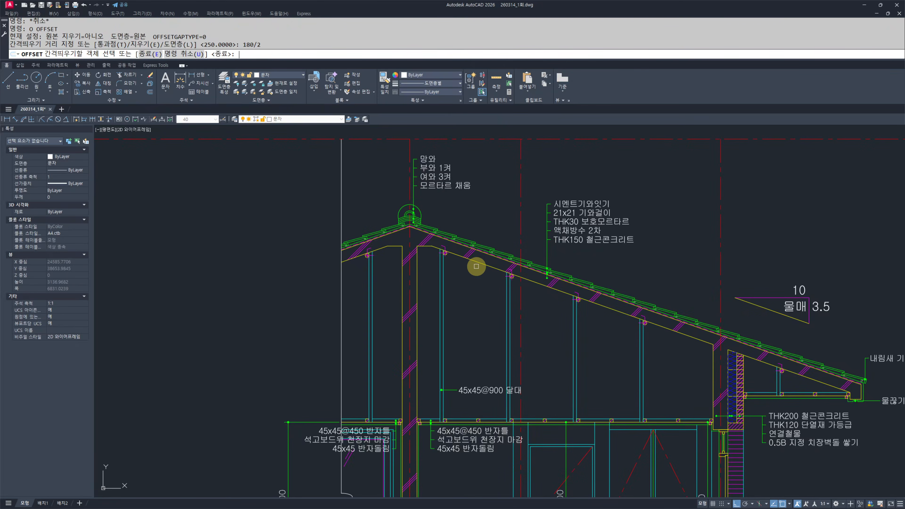
{"action": "left_click", "coordinate": [477, 263]}
{"action": "left_click", "coordinate": [464, 283]}
{"action": "left_click", "coordinate": [410, 254]}
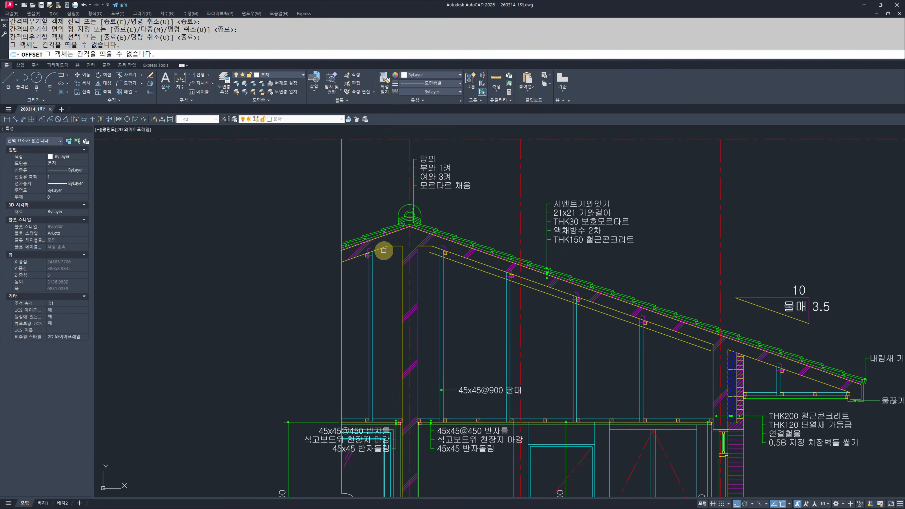
{"action": "left_click", "coordinate": [384, 257]}
{"action": "scroll", "coordinate": [389, 250], "scroll_direction": "up", "scroll_amount": 3}
{"action": "left_click", "coordinate": [398, 239]}
{"action": "left_click", "coordinate": [400, 252]}
{"action": "left_click", "coordinate": [489, 240]}
{"action": "left_click", "coordinate": [490, 254]}
{"action": "key", "text": "Escape"}
- Fillet the offset flat and sloped lines with radius 0 so they meet at corners beside the central wall
{"action": "scroll", "coordinate": [493, 256], "scroll_direction": "up", "scroll_amount": 2}
{"action": "type", "text": "f"}
{"action": "key", "text": "space"}
{"action": "left_click", "coordinate": [339, 253]}
{"action": "key", "text": "Escape"}
{"action": "key", "text": "Escape"}
{"action": "scroll", "coordinate": [309, 261], "scroll_direction": "down", "scroll_amount": 5}
{"action": "scroll", "coordinate": [496, 304], "scroll_direction": "up", "scroll_amount": 3}
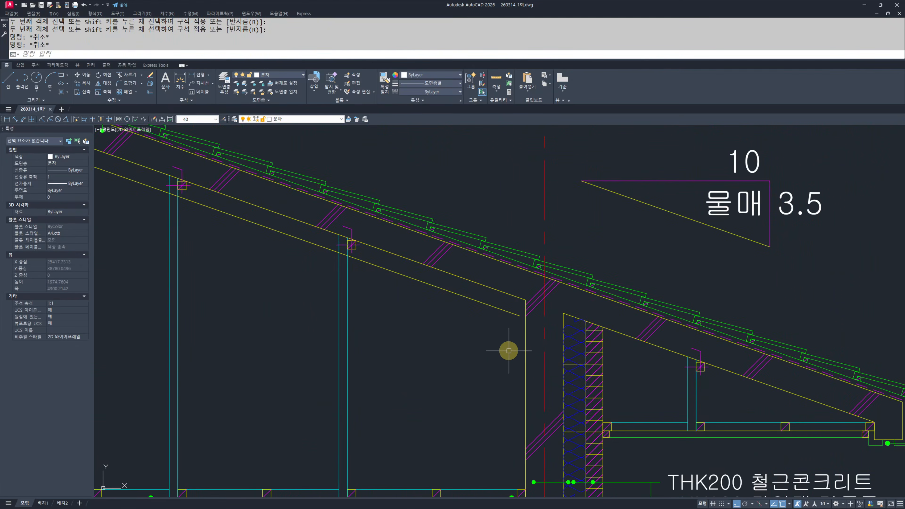
- Offset the outer wall's inner face into the attic and fillet it with the offset roof slope line
{"action": "key", "text": "space"}
{"action": "scroll", "coordinate": [499, 339], "scroll_direction": "up", "scroll_amount": 2}
{"action": "left_click", "coordinate": [497, 314]}
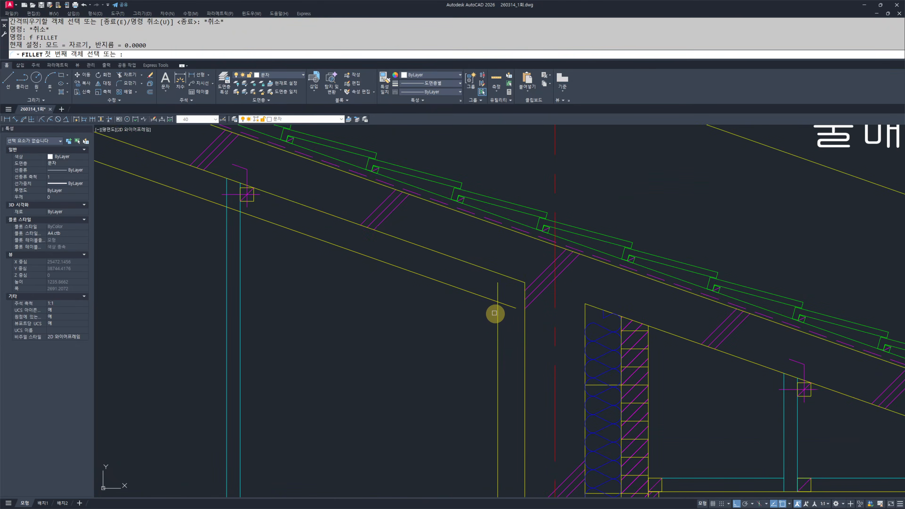
{"action": "key", "text": "Escape"}
{"action": "key", "text": "Escape"}
- Join the flat, sloped and vertical offset lines between the central and outer walls into one polyline
{"action": "scroll", "coordinate": [503, 304], "scroll_direction": "down", "scroll_amount": 5}
{"action": "scroll", "coordinate": [420, 264], "scroll_direction": "up", "scroll_amount": 4}
{"action": "left_click", "coordinate": [443, 288]}
{"action": "left_click", "coordinate": [424, 261]}
{"action": "scroll", "coordinate": [441, 282], "scroll_direction": "down", "scroll_amount": 4}
{"action": "middle_click_drag", "start_coordinate": [420, 303], "coordinate": [456, 300]}
{"action": "type", "text": "j"}
{"action": "key", "text": "space"}
- Join the two offset lines between the cut line and the central wall into one polyline
{"action": "scroll", "coordinate": [442, 283], "scroll_direction": "up", "scroll_amount": 4}
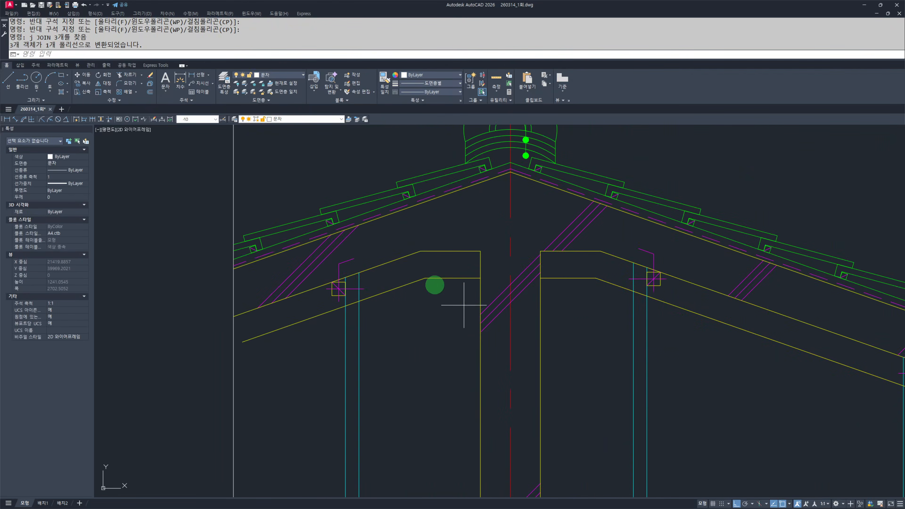
{"action": "left_click", "coordinate": [464, 305]}
{"action": "left_click", "coordinate": [418, 266]}
{"action": "key", "text": "Escape"}
{"action": "key", "text": "Escape"}
- Move both joined offset polylines to the 단열재 layer and set their linetype scale to 0.6
{"action": "left_click", "coordinate": [434, 293]}
{"action": "left_click", "coordinate": [418, 273]}
{"action": "left_click", "coordinate": [592, 314]}
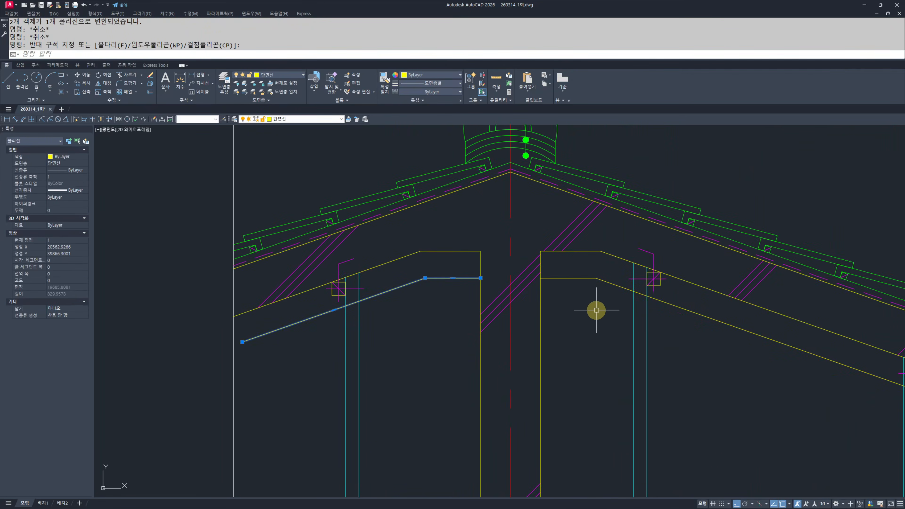
{"action": "left_click", "coordinate": [564, 263]}
{"action": "left_click", "coordinate": [307, 121]}
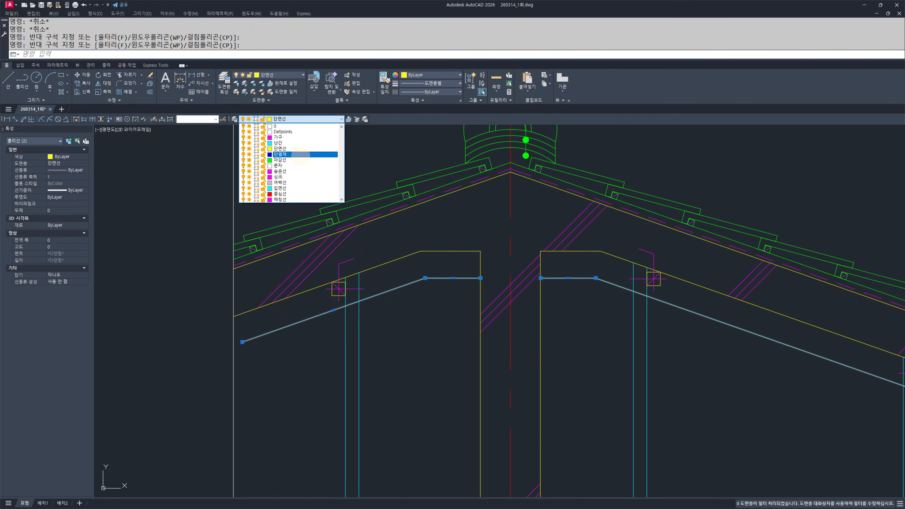
{"action": "left_click", "coordinate": [300, 153]}
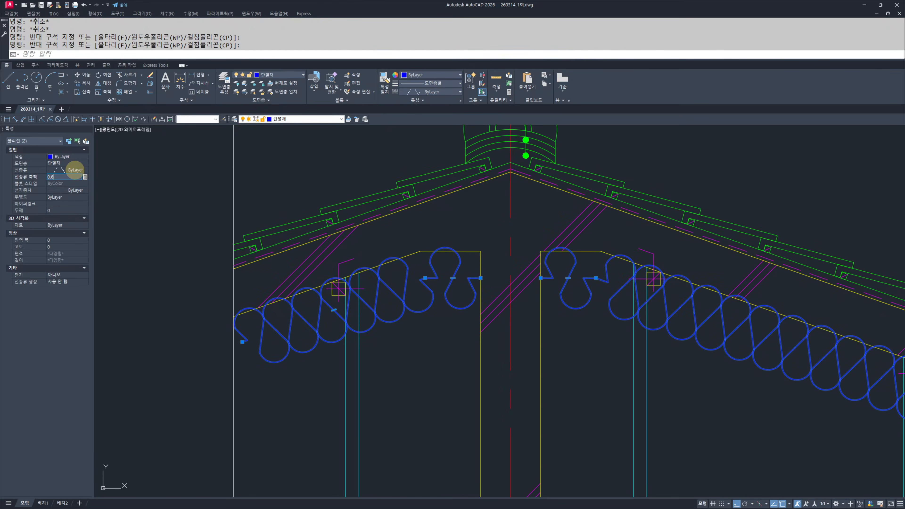
{"action": "key", "text": "Return"}
{"action": "key", "text": "Escape"}
{"action": "key", "text": "Escape"}
- Adjust the linetype scale of both insulation polylines so the pattern fits against the slab underside
{"action": "left_click", "coordinate": [577, 302]}
{"action": "left_click", "coordinate": [572, 267]}
{"action": "left_click", "coordinate": [436, 300]}
{"action": "left_click", "coordinate": [414, 281]}
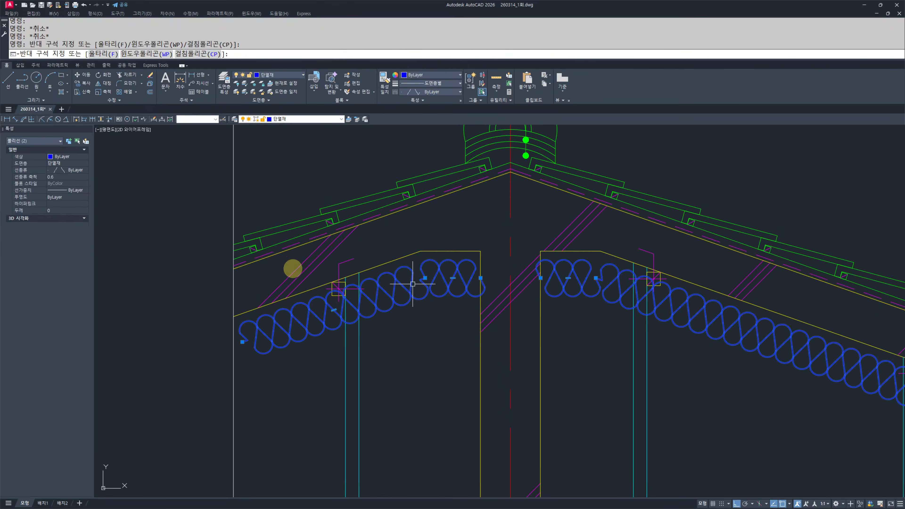
{"action": "left_click", "coordinate": [413, 284]}
{"action": "left_click", "coordinate": [60, 177]}
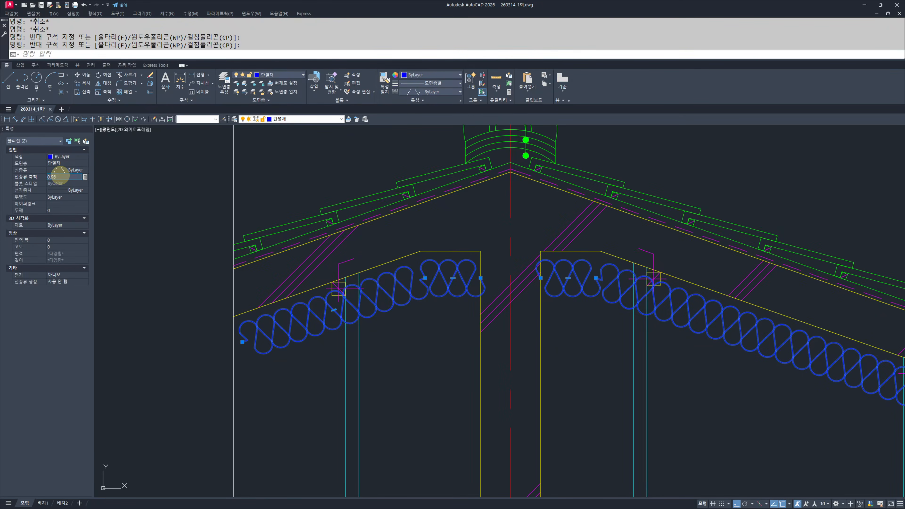
{"action": "key", "text": "BackSpace"}
{"action": "key", "text": "Return"}
{"action": "key", "text": "Escape"}
{"action": "key", "text": "Escape"}
- Trim the lower end of the outer wall's insulation line at the top edge of the ceiling frame
{"action": "scroll", "coordinate": [350, 276], "scroll_direction": "down", "scroll_amount": 2}
{"action": "scroll", "coordinate": [449, 277], "scroll_direction": "down", "scroll_amount": 2}
{"action": "middle_click_drag", "start_coordinate": [748, 385], "coordinate": [535, 314]}
{"action": "scroll", "coordinate": [535, 313], "scroll_direction": "up", "scroll_amount": 2}
{"action": "middle_click_drag", "start_coordinate": [651, 335], "coordinate": [564, 335]}
{"action": "scroll", "coordinate": [516, 360], "scroll_direction": "up", "scroll_amount": 5}
{"action": "type", "text": "tr"}
{"action": "key", "text": "space"}
{"action": "scroll", "coordinate": [534, 338], "scroll_direction": "up", "scroll_amount": 2}
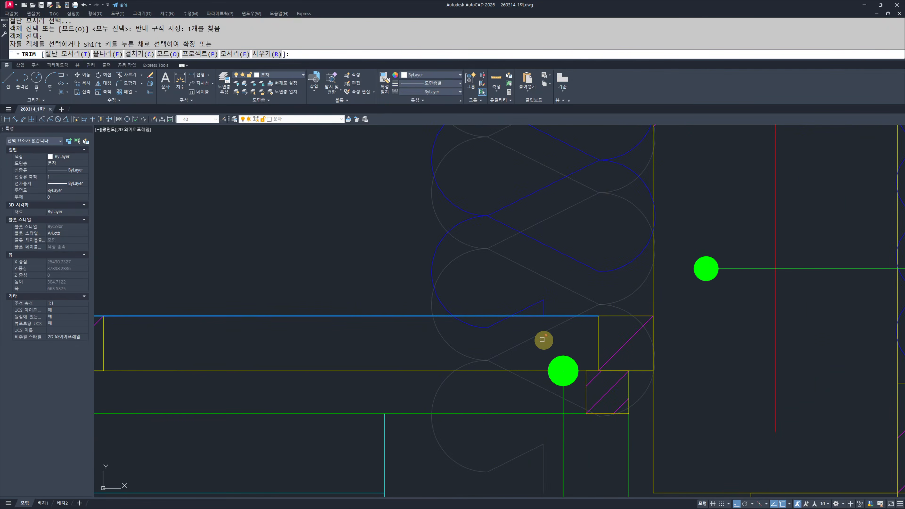
{"action": "key", "text": "Escape"}
{"action": "key", "text": "Escape"}
{"action": "scroll", "coordinate": [529, 348], "scroll_direction": "down", "scroll_amount": 8}
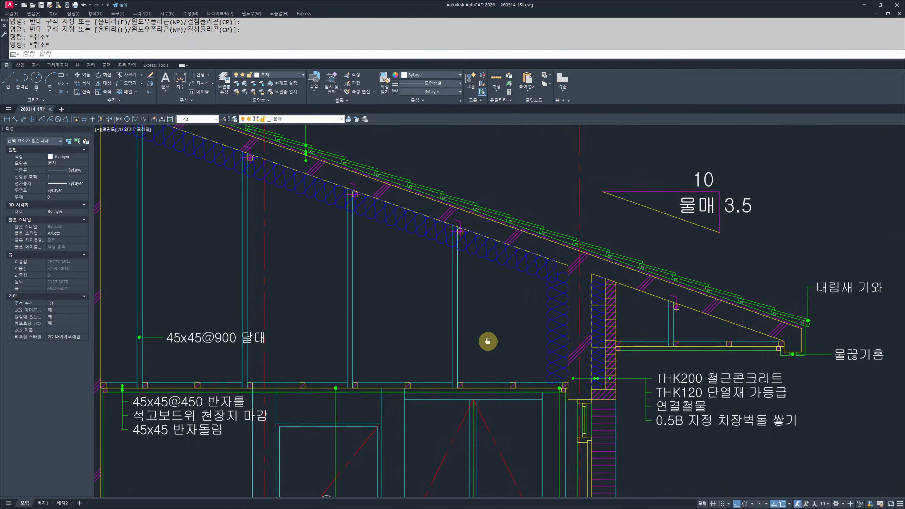
- Break the roof insulation polyline to leave a gap around the hanger nearest the outer wall
{"action": "scroll", "coordinate": [545, 348], "scroll_direction": "up", "scroll_amount": 8}
{"action": "type", "text": "br BREAK"}
{"action": "key", "text": "space"}
{"action": "left_click", "coordinate": [561, 364]}
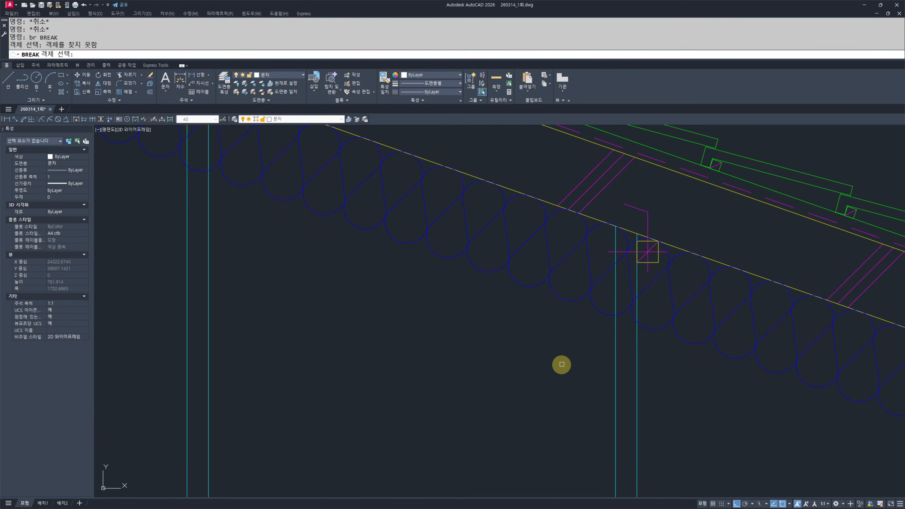
{"action": "left_click", "coordinate": [647, 329]}
{"action": "left_click", "coordinate": [567, 357]}
- Break the roof insulation polyline around the third hanger out from the central wall
{"action": "scroll", "coordinate": [356, 320], "scroll_direction": "down", "scroll_amount": 2}
{"action": "middle_click_drag", "start_coordinate": [336, 316], "coordinate": [520, 372]}
{"action": "scroll", "coordinate": [478, 321], "scroll_direction": "up", "scroll_amount": 2}
{"action": "key", "text": "space"}
{"action": "left_click", "coordinate": [441, 265]}
{"action": "left_click", "coordinate": [456, 272]}
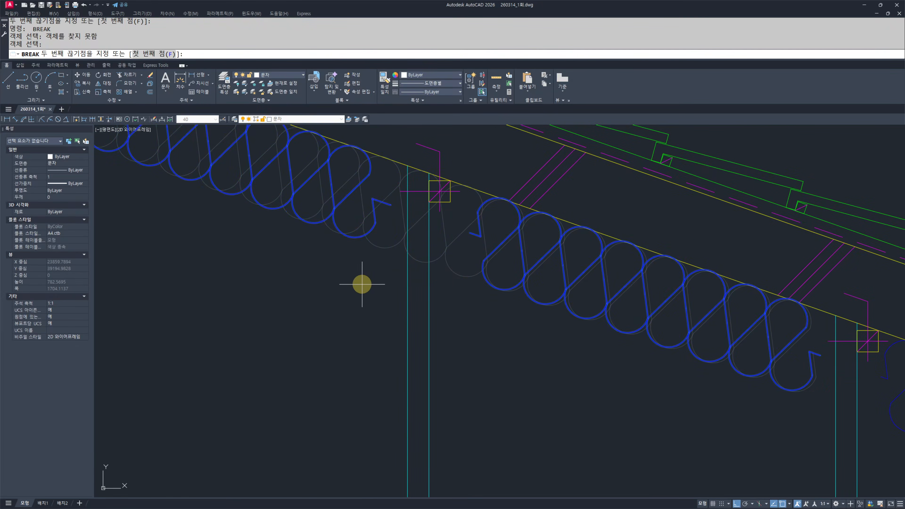
{"action": "left_click", "coordinate": [361, 285]}
- Break the roof insulation polyline around the second hanger out from the central wall
{"action": "scroll", "coordinate": [361, 282], "scroll_direction": "up", "scroll_amount": 1}
{"action": "scroll", "coordinate": [236, 292], "scroll_direction": "down", "scroll_amount": 3}
{"action": "middle_click_drag", "start_coordinate": [200, 273], "coordinate": [485, 323]}
{"action": "key", "text": "space"}
{"action": "left_click", "coordinate": [426, 279]}
{"action": "left_click", "coordinate": [388, 289]}
- Break the insulation polyline around the hanger directly beside the central wall on the long roof slope
{"action": "middle_click_drag", "start_coordinate": [266, 288], "coordinate": [441, 365]}
{"action": "scroll", "coordinate": [428, 303], "scroll_direction": "up", "scroll_amount": 2}
{"action": "key", "text": "space"}
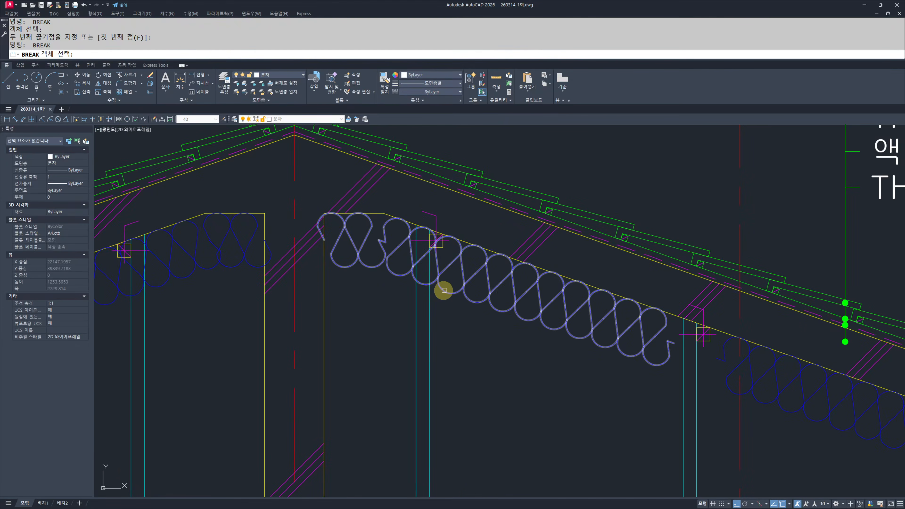
{"action": "left_click", "coordinate": [443, 291]}
{"action": "left_click", "coordinate": [392, 320]}
- Break the short slope's insulation polyline around the hanger between the cut line and the central wall
{"action": "middle_click_drag", "start_coordinate": [126, 292], "coordinate": [355, 292]}
{"action": "key", "text": "space"}
{"action": "left_click", "coordinate": [345, 299]}
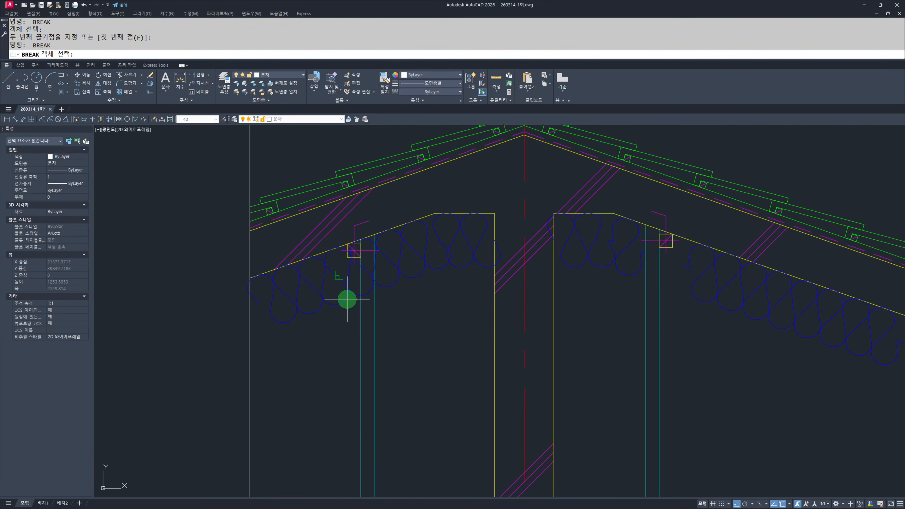
{"action": "left_click", "coordinate": [396, 321]}
{"action": "key", "text": "Escape"}
{"action": "key", "text": "Escape"}
{"action": "scroll", "coordinate": [319, 297], "scroll_direction": "down", "scroll_amount": 6}
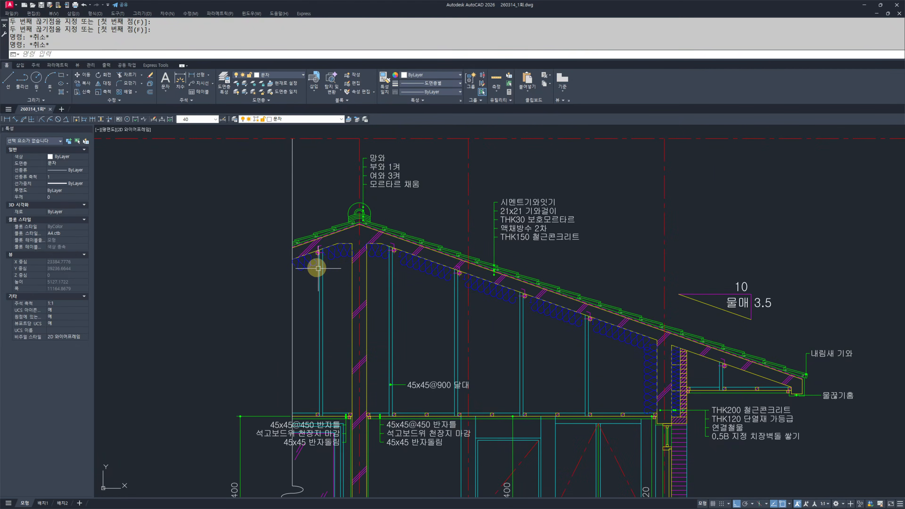
- Draw a leader down from the hanger support beside the central wall on the long slope, with a 50 horizontal landing
{"action": "middle_click_drag", "start_coordinate": [606, 386], "coordinate": [584, 326]}
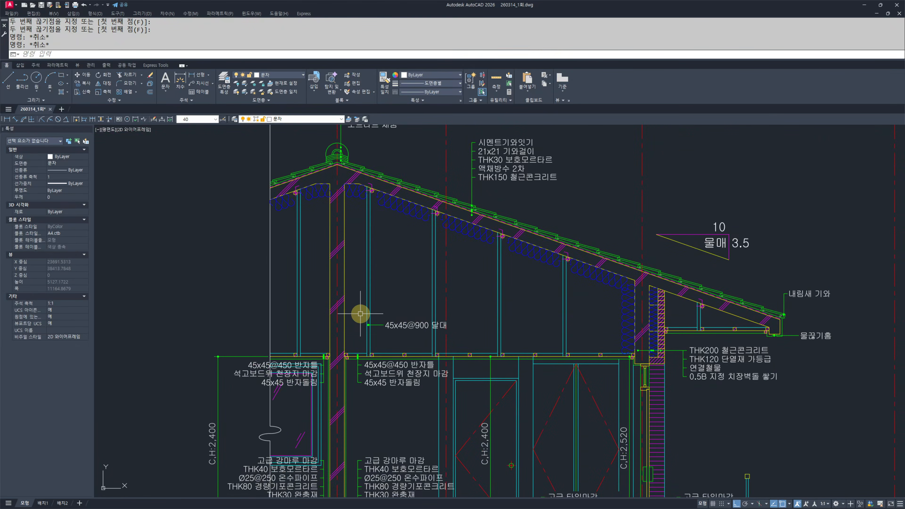
{"action": "middle_click_drag", "start_coordinate": [291, 254], "coordinate": [320, 292]}
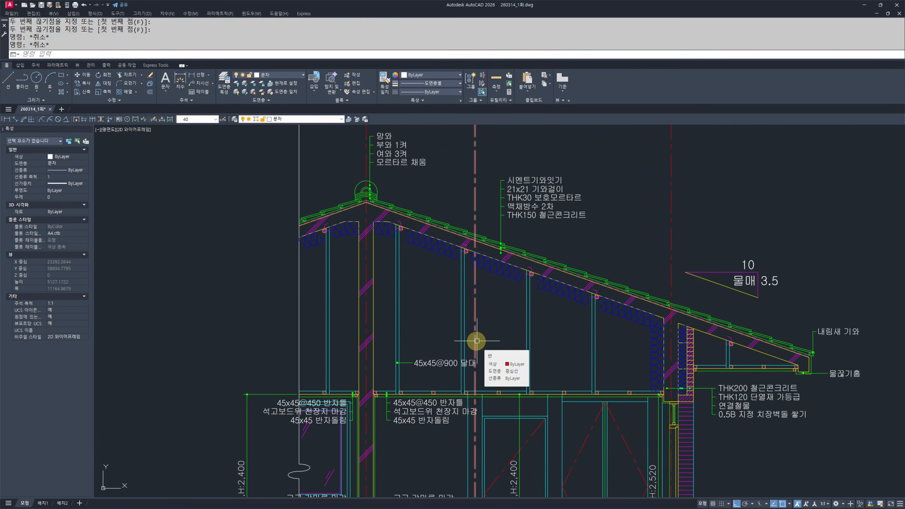
{"action": "type", "text": "le"}
{"action": "key", "text": "Return"}
{"action": "scroll", "coordinate": [481, 285], "scroll_direction": "up", "scroll_amount": 5}
{"action": "scroll", "coordinate": [489, 371], "scroll_direction": "down", "scroll_amount": 5}
{"action": "scroll", "coordinate": [489, 372], "scroll_direction": "down", "scroll_amount": 4}
{"action": "scroll", "coordinate": [485, 289], "scroll_direction": "up", "scroll_amount": 14}
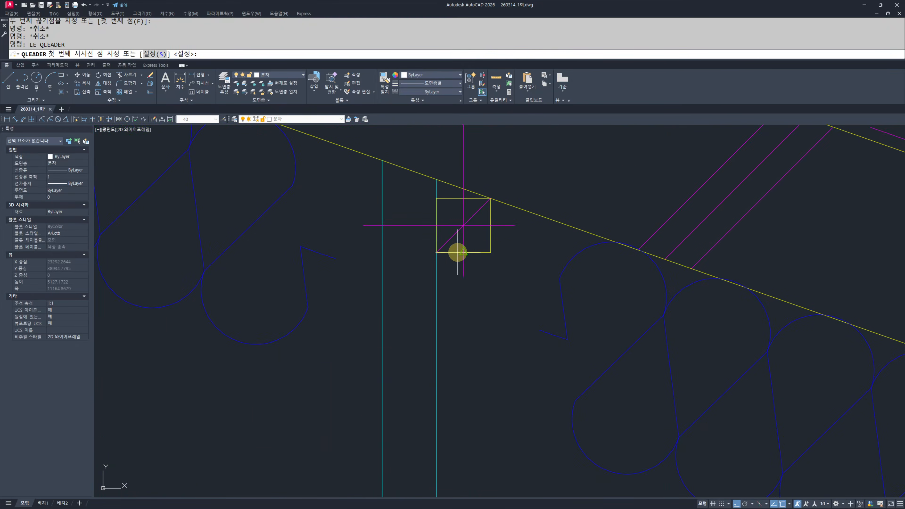
{"action": "scroll", "coordinate": [447, 235], "scroll_direction": "down", "scroll_amount": 6}
{"action": "scroll", "coordinate": [339, 265], "scroll_direction": "up", "scroll_amount": 6}
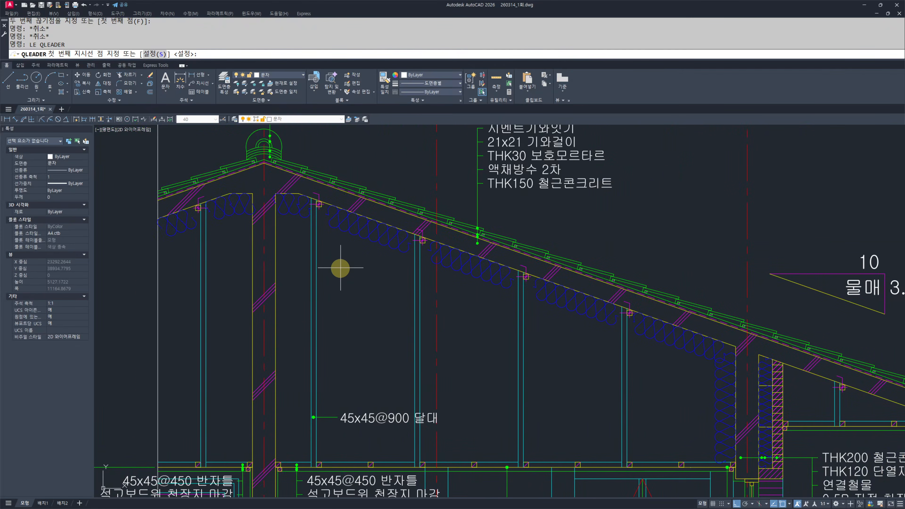
{"action": "scroll", "coordinate": [336, 233], "scroll_direction": "up", "scroll_amount": 6}
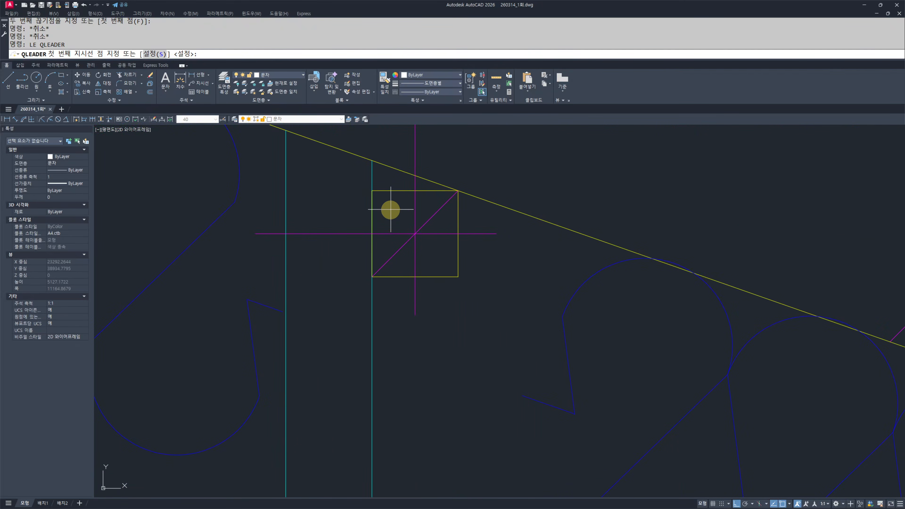
{"action": "left_click", "coordinate": [398, 215]}
{"action": "scroll", "coordinate": [395, 287], "scroll_direction": "down", "scroll_amount": 8}
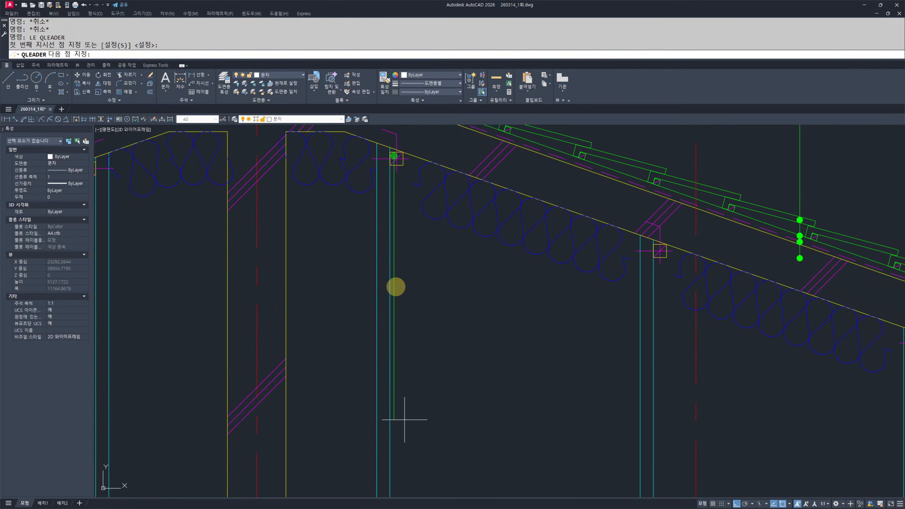
{"action": "left_click", "coordinate": [404, 328]}
{"action": "key", "text": "Return"}
{"action": "key", "text": "Return"}
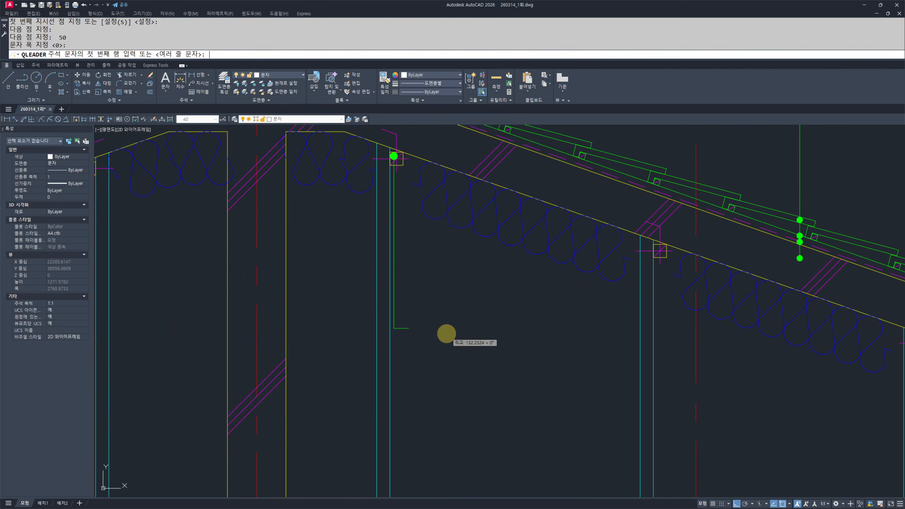
- Enter the note 앵커볼트 at the leader and remove the trailing comma from it
{"action": "key", "text": "Return"}
{"action": "type", "text": "dod"}
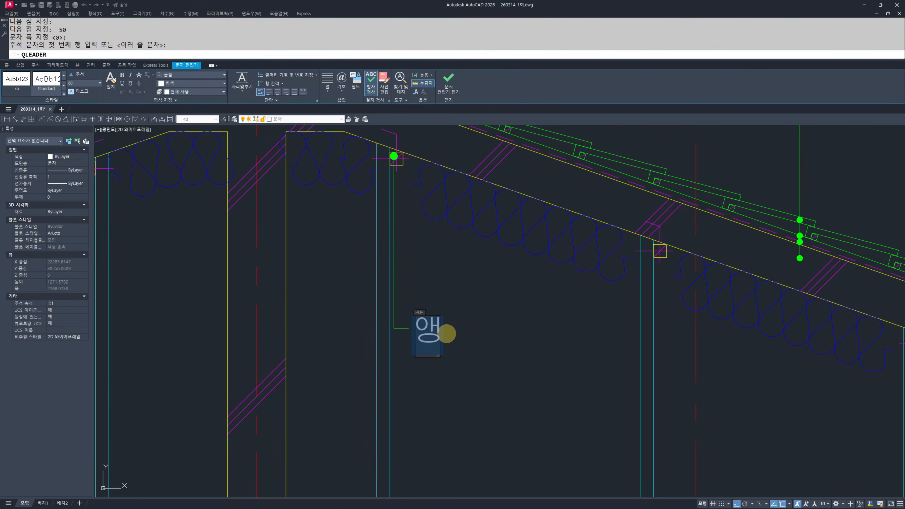
{"action": "type", "text": "zjqhfxm,"}
{"action": "key", "text": "ctrl+Return"}
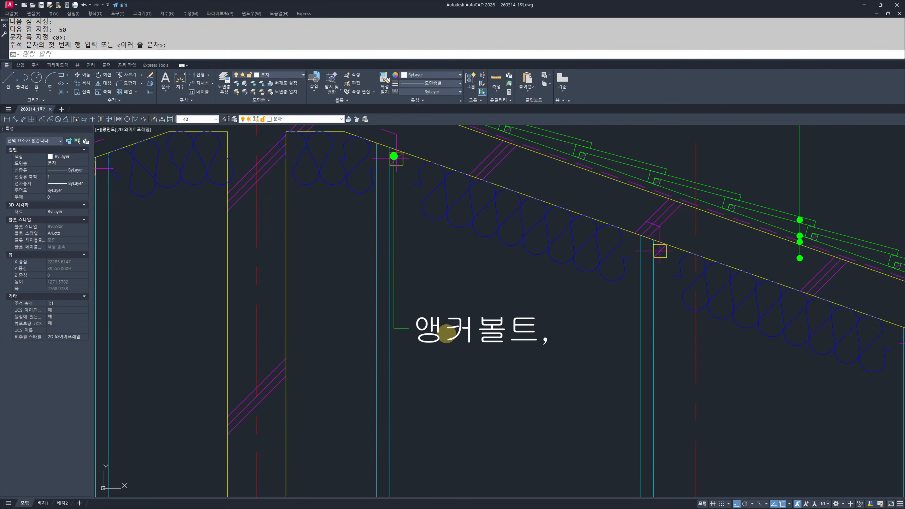
{"action": "double_click", "coordinate": [533, 327]}
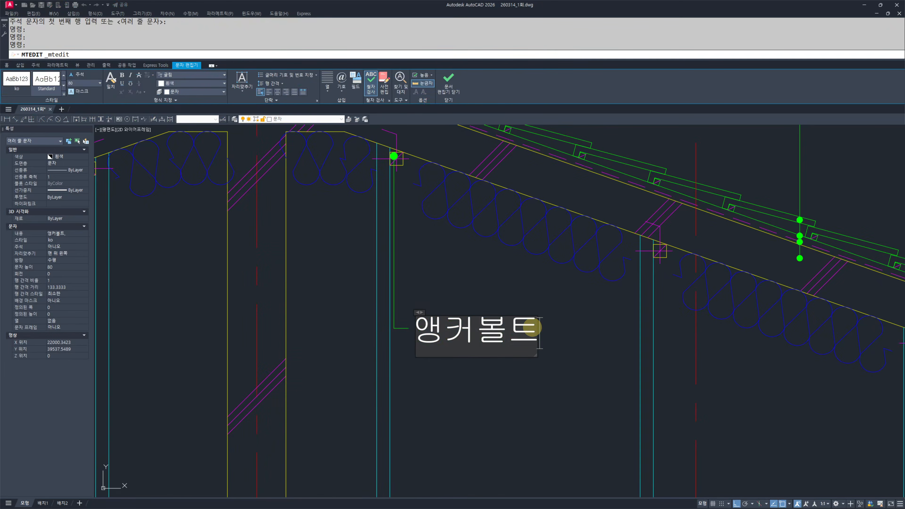
{"action": "key", "text": "ctrl+Return"}
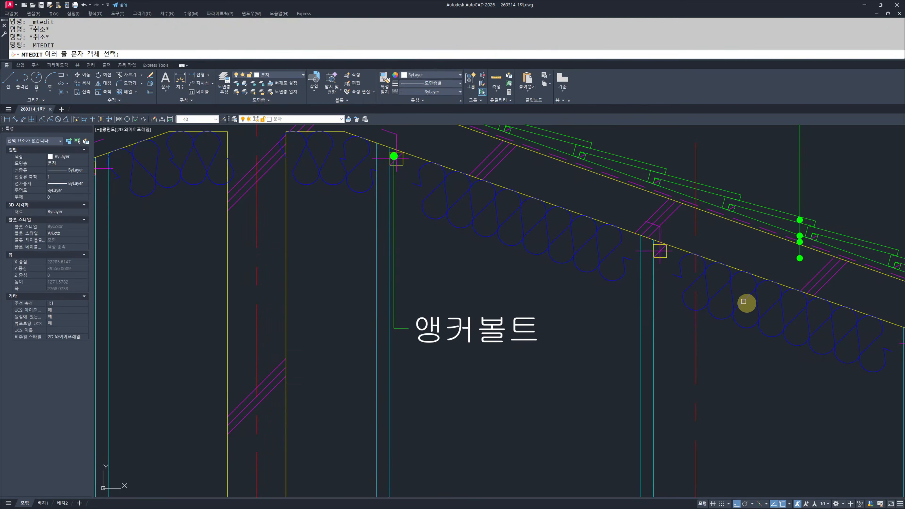
{"action": "scroll", "coordinate": [491, 307], "scroll_direction": "down", "scroll_amount": 3}
{"action": "scroll", "coordinate": [559, 285], "scroll_direction": "up", "scroll_amount": 10}
{"action": "left_click", "coordinate": [555, 281]}
{"action": "key", "text": "Escape"}
{"action": "key", "text": "Escape"}
{"action": "type", "text": "ㄷ"}
{"action": "key", "text": "Return"}
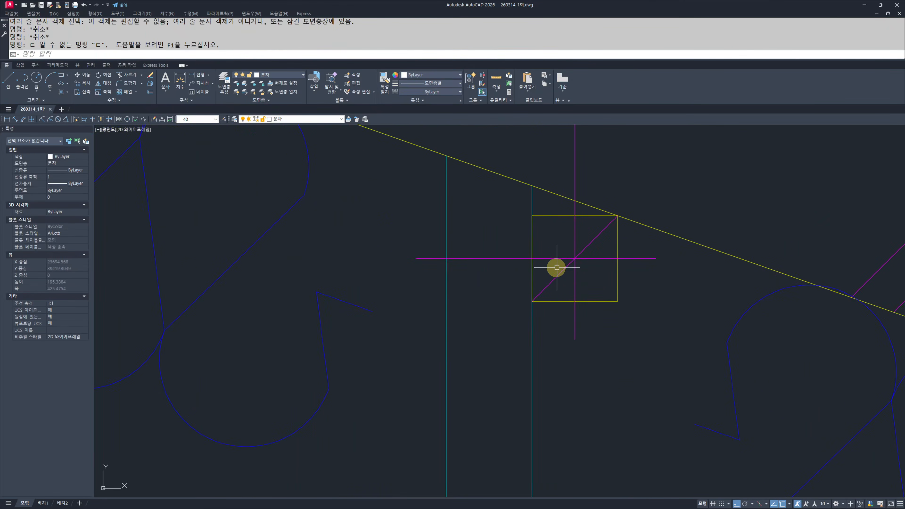
{"action": "key", "text": "Escape"}
{"action": "key", "text": "Escape"}
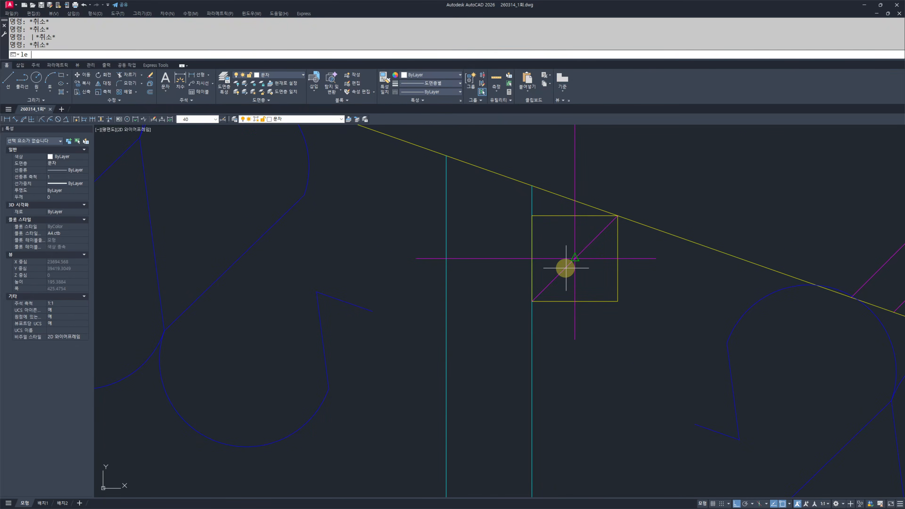
- Draw a leader down from the support block of the third hanger from the central wall, with a 50 horizontal landing
{"action": "type", "text": "le"}
{"action": "key", "text": "space"}
{"action": "scroll", "coordinate": [583, 266], "scroll_direction": "up", "scroll_amount": 1}
{"action": "left_click", "coordinate": [538, 237]}
{"action": "scroll", "coordinate": [534, 285], "scroll_direction": "down", "scroll_amount": 4}
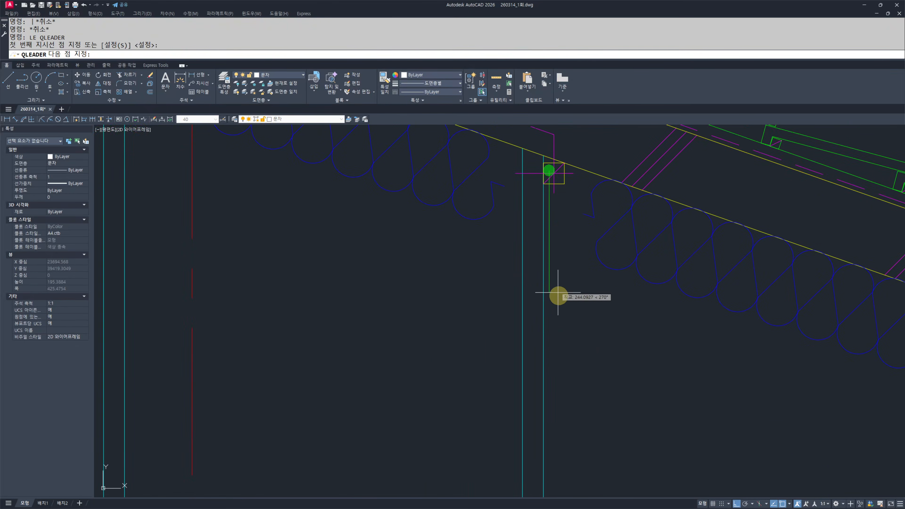
{"action": "left_click", "coordinate": [578, 406]}
{"action": "type", "text": "50"}
{"action": "key", "text": "Return"}
{"action": "key", "text": "Return"}
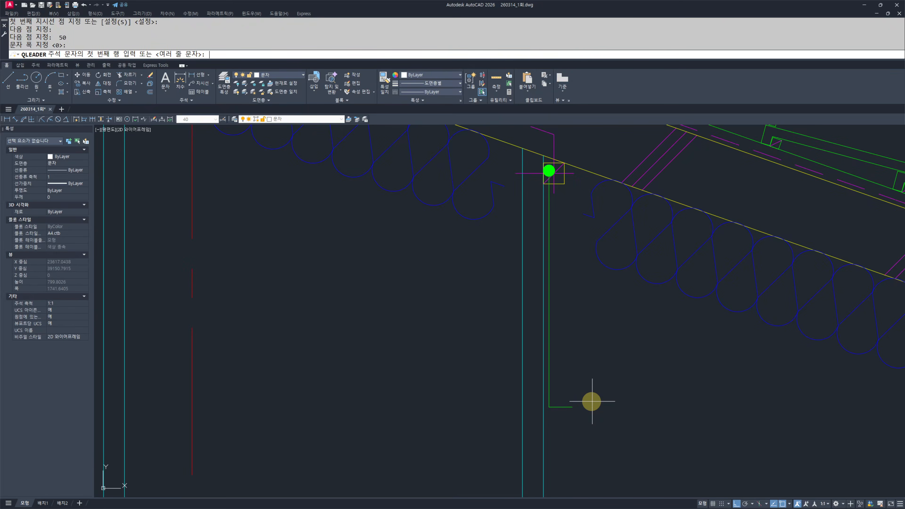
- Enter the note 45x45 달대받이 at the third hanger's leader
{"action": "key", "text": "Return"}
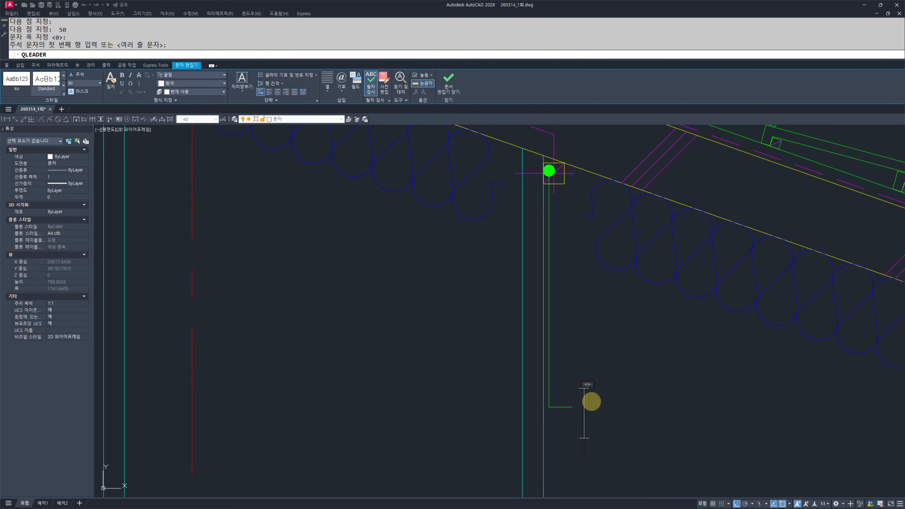
{"action": "type", "text": "45x45"}
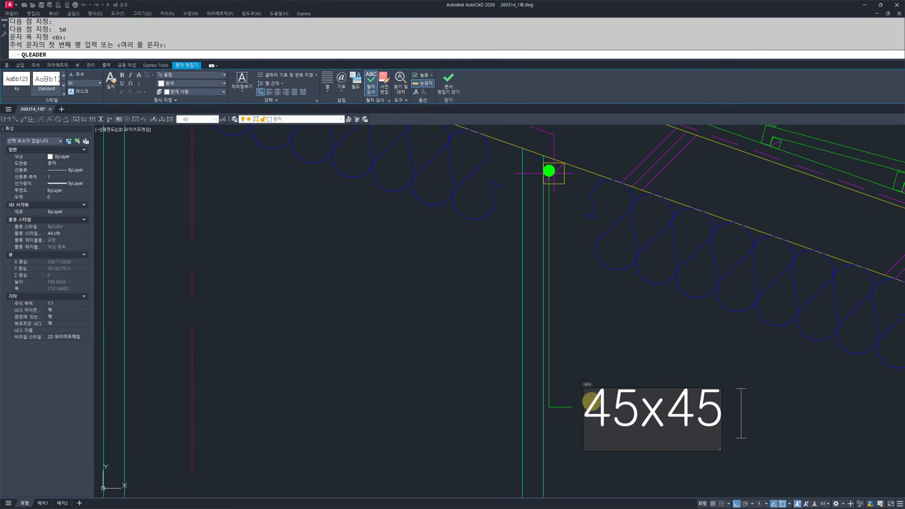
{"action": "type", "text": " 달대받이"}
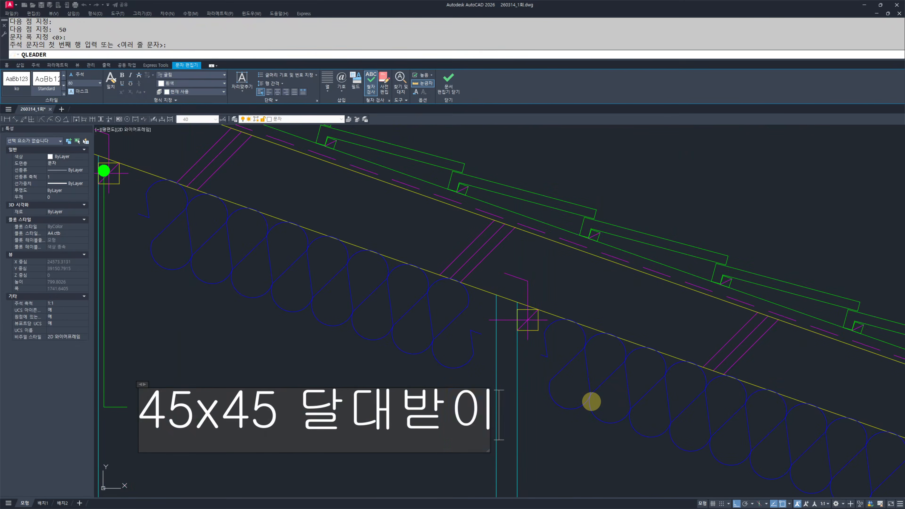
{"action": "left_click", "coordinate": [591, 401]}
{"action": "key", "text": "Escape"}
{"action": "key", "text": "Escape"}
{"action": "scroll", "coordinate": [506, 342], "scroll_direction": "down", "scroll_amount": 4}
{"action": "scroll", "coordinate": [488, 346], "scroll_direction": "up", "scroll_amount": 2}
{"action": "middle_click_drag", "start_coordinate": [410, 360], "coordinate": [520, 348]}
{"action": "key", "text": "space"}
{"action": "left_click", "coordinate": [635, 378]}
{"action": "key", "text": "Escape"}
{"action": "key", "text": "Escape"}
{"action": "scroll", "coordinate": [480, 361], "scroll_direction": "down", "scroll_amount": 4}
{"action": "scroll", "coordinate": [566, 356], "scroll_direction": "up", "scroll_amount": 2}
- Draw a leader down from the end of the insulation before the second hanger, with a 50 horizontal landing
{"action": "key", "text": "space"}
{"action": "middle_click_drag", "start_coordinate": [350, 317], "coordinate": [529, 371]}
{"action": "middle_click_drag", "start_coordinate": [513, 322], "coordinate": [605, 339]}
{"action": "middle_click_drag", "start_coordinate": [663, 354], "coordinate": [613, 348]}
{"action": "scroll", "coordinate": [614, 345], "scroll_direction": "up", "scroll_amount": 2}
{"action": "scroll", "coordinate": [559, 292], "scroll_direction": "up", "scroll_amount": 4}
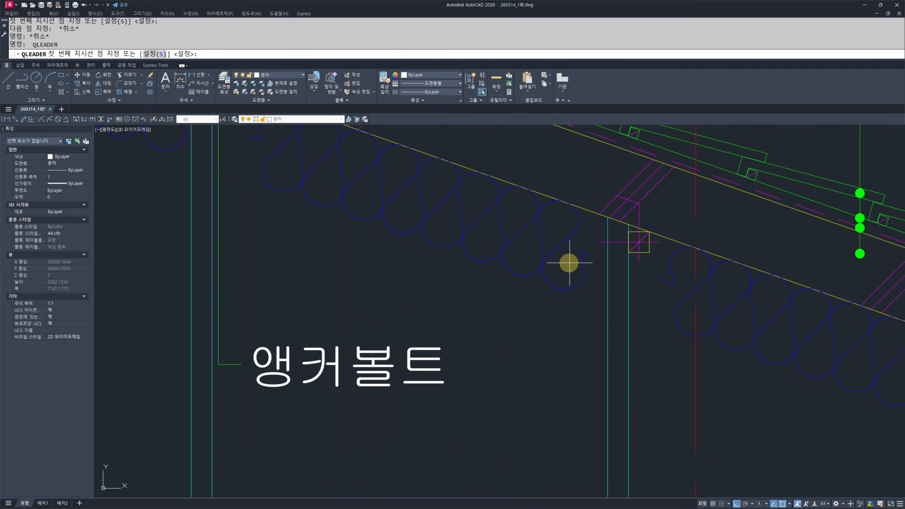
{"action": "left_click", "coordinate": [564, 271]}
{"action": "scroll", "coordinate": [564, 272], "scroll_direction": "down", "scroll_amount": 2}
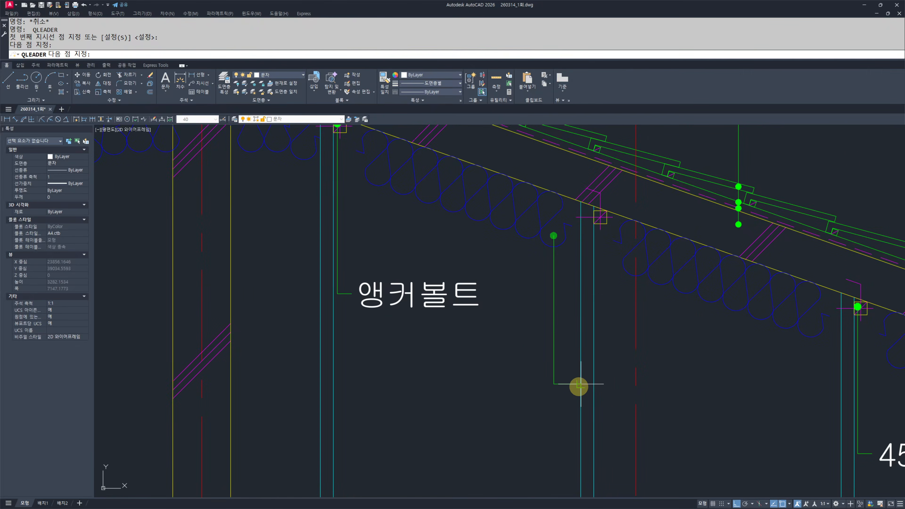
{"action": "type", "text": "50"}
{"action": "key", "text": "Return"}
{"action": "key", "text": "Return"}
{"action": "key", "text": "Return"}
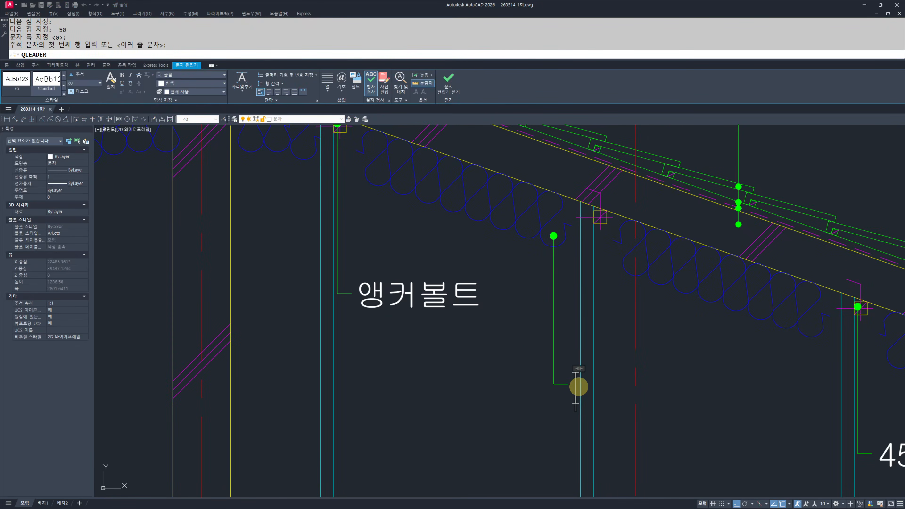
- Enter the note THK180 단열재 가등급 at the insulation leader
{"action": "type", "text": "THGK"}
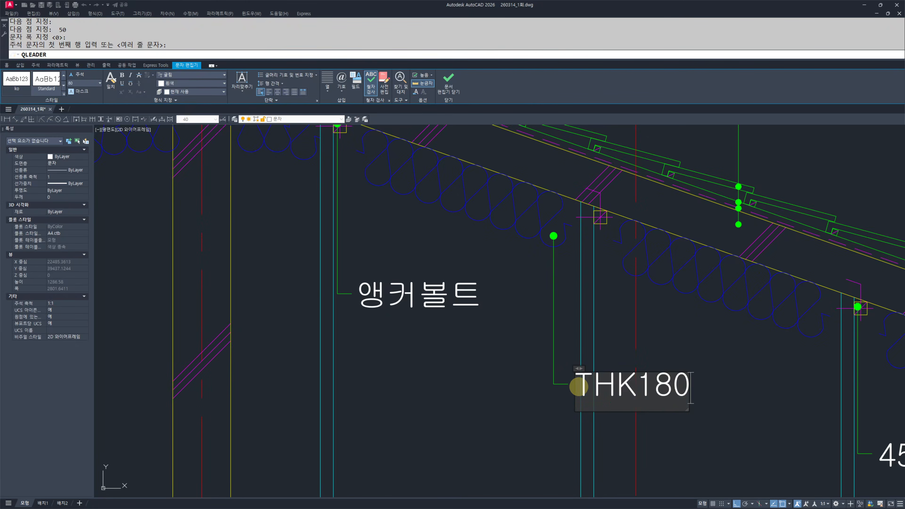
{"action": "type", "text": " 단"}
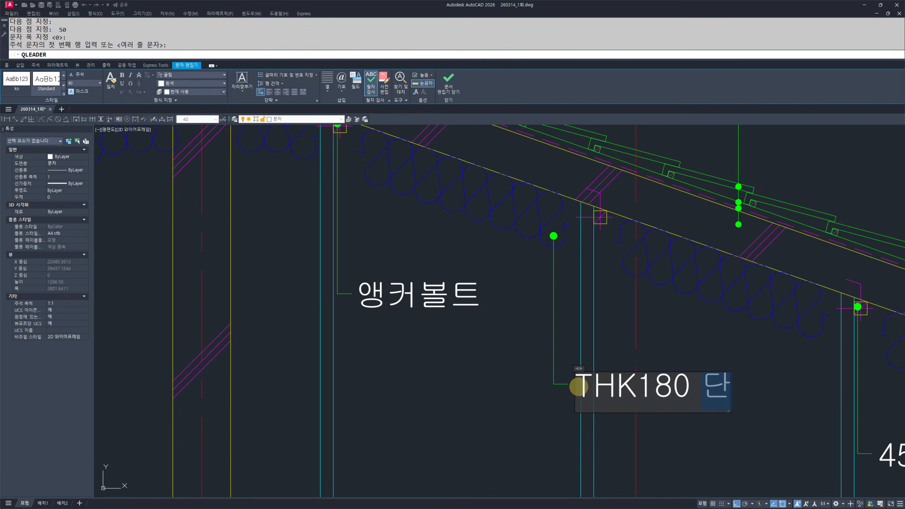
{"action": "type", "text": "등급"}
{"action": "key", "text": "Escape"}
{"action": "key", "text": "Escape"}
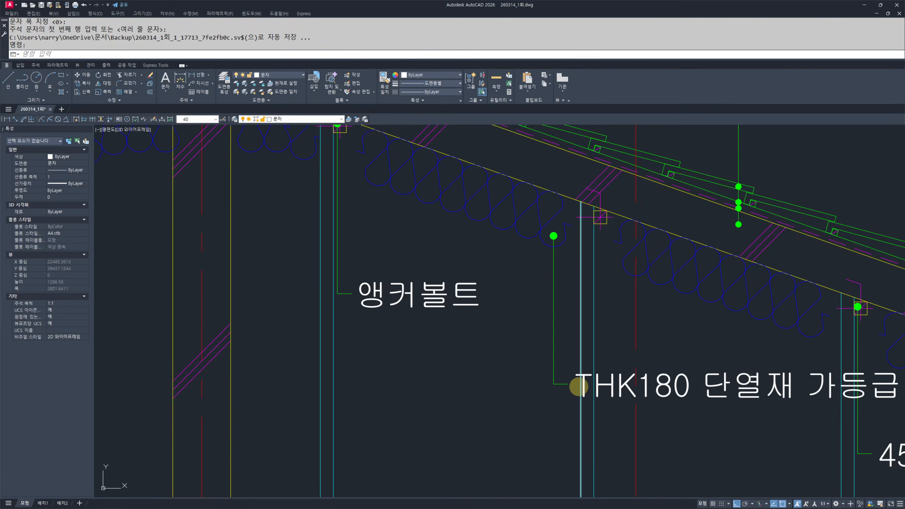
{"action": "scroll", "coordinate": [535, 356], "scroll_direction": "down", "scroll_amount": 3}
{"action": "scroll", "coordinate": [514, 350], "scroll_direction": "up", "scroll_amount": 2}
{"action": "middle_click_drag", "start_coordinate": [476, 362], "coordinate": [511, 381]}
{"action": "left_click", "coordinate": [530, 356]}
{"action": "left_click", "coordinate": [501, 314]}
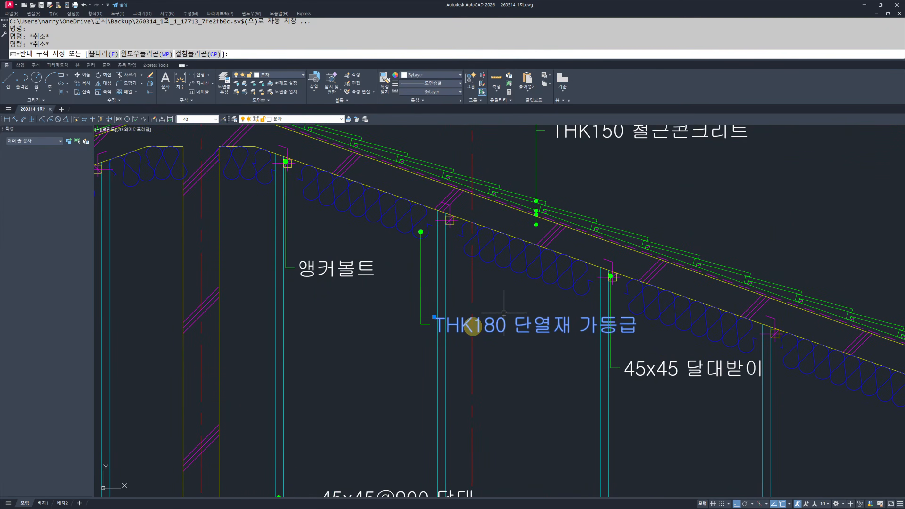
{"action": "left_click", "coordinate": [426, 347]}
{"action": "left_click", "coordinate": [409, 306]}
{"action": "scroll", "coordinate": [399, 210], "scroll_direction": "up", "scroll_amount": 4}
{"action": "key", "text": "space"}
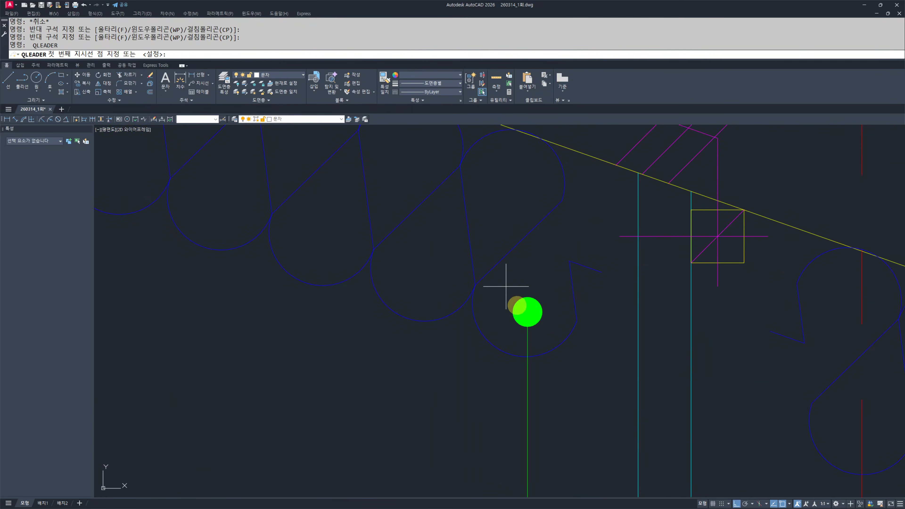
{"action": "key", "text": "Escape"}
{"action": "key", "text": "Escape"}
{"action": "type", "text": "1"}
{"action": "key", "text": "Escape"}
{"action": "scroll", "coordinate": [517, 311], "scroll_direction": "down", "scroll_amount": 2}
{"action": "scroll", "coordinate": [518, 317], "scroll_direction": "down", "scroll_amount": 6}
{"action": "key", "text": "Escape"}
- Move the THK180 단열재 가등급 note and its leader, with ortho off, onto the insulation end just before the fourth hanger
{"action": "type", "text": "M"}
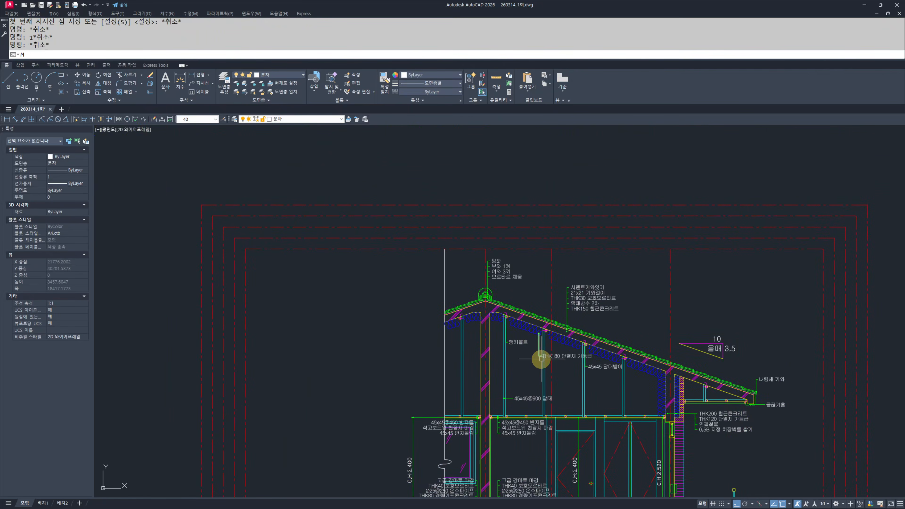
{"action": "scroll", "coordinate": [531, 339], "scroll_direction": "up", "scroll_amount": 8}
{"action": "middle_click_drag", "start_coordinate": [586, 410], "coordinate": [525, 377]}
{"action": "key", "text": "Escape"}
{"action": "key", "text": "Escape"}
{"action": "key", "text": "space"}
{"action": "left_click", "coordinate": [700, 440]}
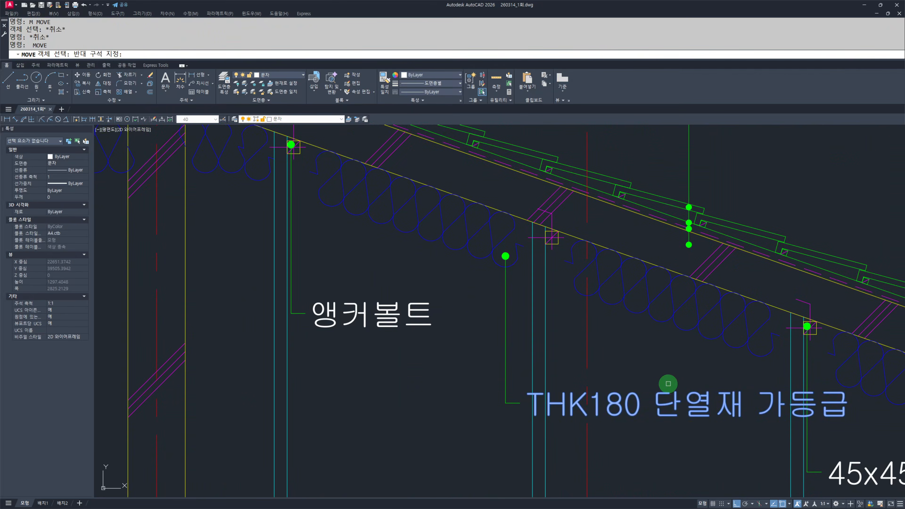
{"action": "left_click", "coordinate": [666, 384]}
{"action": "scroll", "coordinate": [499, 273], "scroll_direction": "up", "scroll_amount": 2}
{"action": "left_click", "coordinate": [542, 291]}
{"action": "left_click", "coordinate": [502, 307]}
{"action": "key", "text": "space"}
{"action": "scroll", "coordinate": [512, 249], "scroll_direction": "up", "scroll_amount": 2}
{"action": "left_click", "coordinate": [515, 250]}
{"action": "scroll", "coordinate": [345, 228], "scroll_direction": "down", "scroll_amount": 6}
{"action": "middle_click_drag", "start_coordinate": [417, 254], "coordinate": [504, 275]}
{"action": "scroll", "coordinate": [592, 313], "scroll_direction": "up", "scroll_amount": 4}
{"action": "key", "text": "F8"}
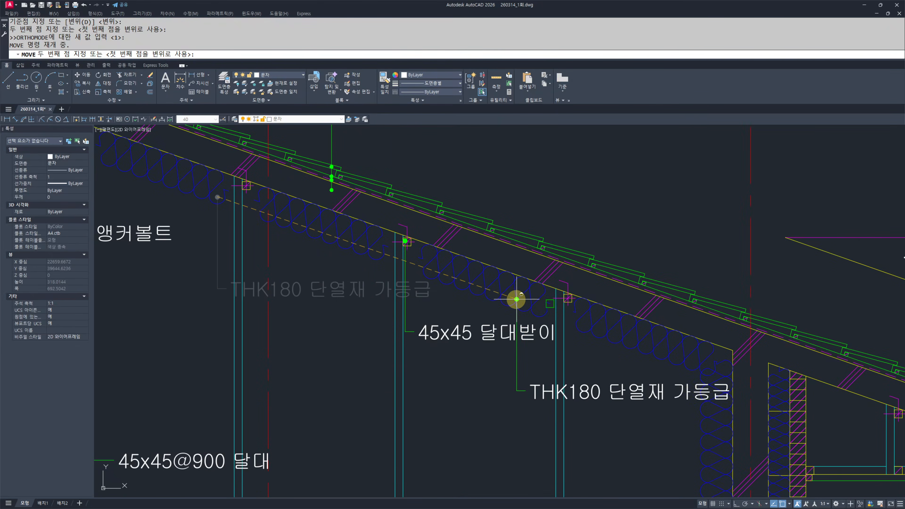
{"action": "scroll", "coordinate": [519, 298], "scroll_direction": "up", "scroll_amount": 7}
{"action": "key", "text": "Escape"}
{"action": "key", "text": "Escape"}
{"action": "scroll", "coordinate": [531, 317], "scroll_direction": "down", "scroll_amount": 10}
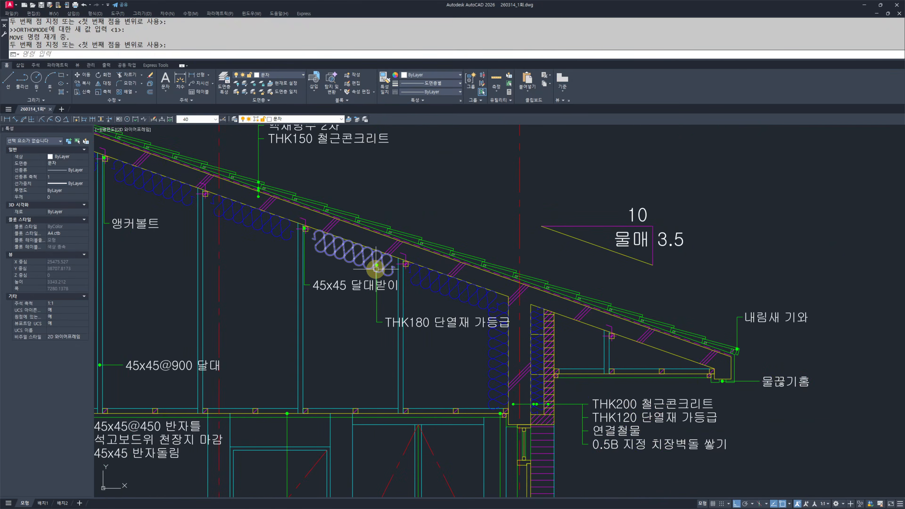
- Move the THK180 단열재 가등급 note and its leader horizontally toward the middle of the insulation between the third and fourth hangers
{"action": "scroll", "coordinate": [363, 299], "scroll_direction": "up", "scroll_amount": 5}
{"action": "left_click", "coordinate": [439, 383]}
{"action": "left_click", "coordinate": [396, 356]}
{"action": "middle_click_drag", "start_coordinate": [405, 392], "coordinate": [419, 394]}
{"action": "type", "text": "m"}
{"action": "key", "text": "space"}
{"action": "left_click", "coordinate": [429, 406]}
{"action": "left_click", "coordinate": [410, 407]}
{"action": "key", "text": "Escape"}
{"action": "key", "text": "Escape"}
- Stretch the dot end of the THK180 단열재 가등급 leader up onto the roof insulation
{"action": "scroll", "coordinate": [409, 307], "scroll_direction": "up", "scroll_amount": 6}
{"action": "type", "text": "s"}
{"action": "left_click", "coordinate": [460, 374]}
{"action": "left_click", "coordinate": [410, 340]}
{"action": "key", "text": "space"}
{"action": "left_click", "coordinate": [343, 364]}
{"action": "left_click", "coordinate": [331, 330]}
{"action": "key", "text": "Escape"}
- Copy the third hanger's 45x45 달대받이 note and leader to the support block at the second hanger
{"action": "scroll", "coordinate": [285, 329], "scroll_direction": "down", "scroll_amount": 4}
{"action": "middle_click_drag", "start_coordinate": [285, 330], "coordinate": [464, 308]}
{"action": "left_click", "coordinate": [443, 315]}
{"action": "left_click", "coordinate": [429, 343]}
{"action": "scroll", "coordinate": [400, 246], "scroll_direction": "up", "scroll_amount": 9}
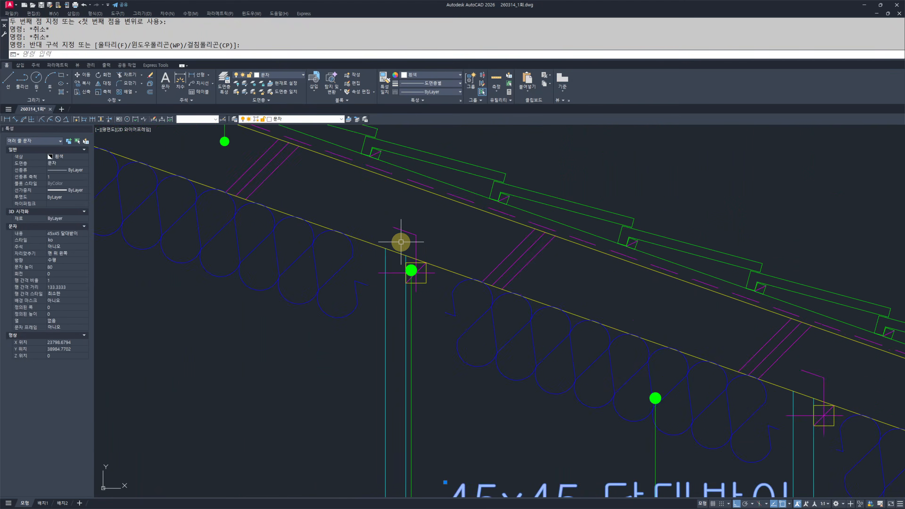
{"action": "left_click", "coordinate": [411, 234]}
{"action": "type", "text": "cc"}
{"action": "key", "text": "space"}
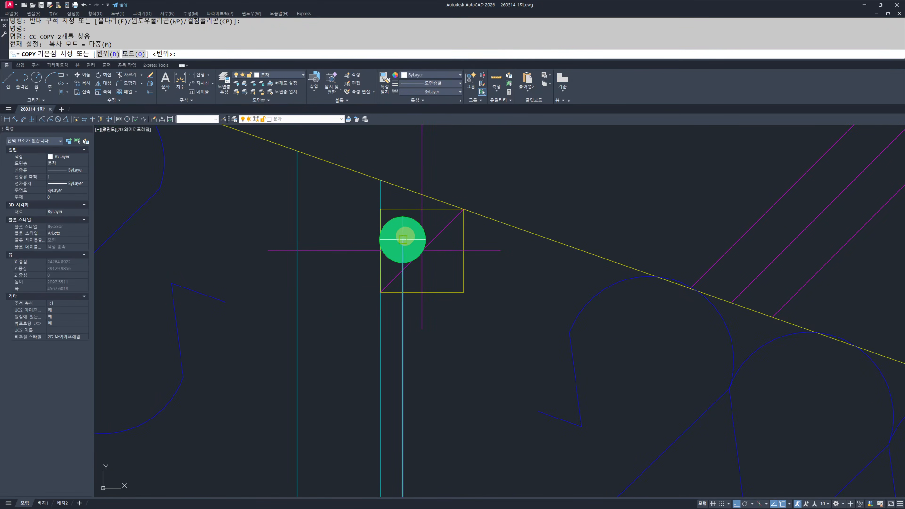
{"action": "left_click", "coordinate": [403, 240]}
{"action": "scroll", "coordinate": [543, 281], "scroll_direction": "down", "scroll_amount": 5}
{"action": "scroll", "coordinate": [509, 320], "scroll_direction": "up", "scroll_amount": 6}
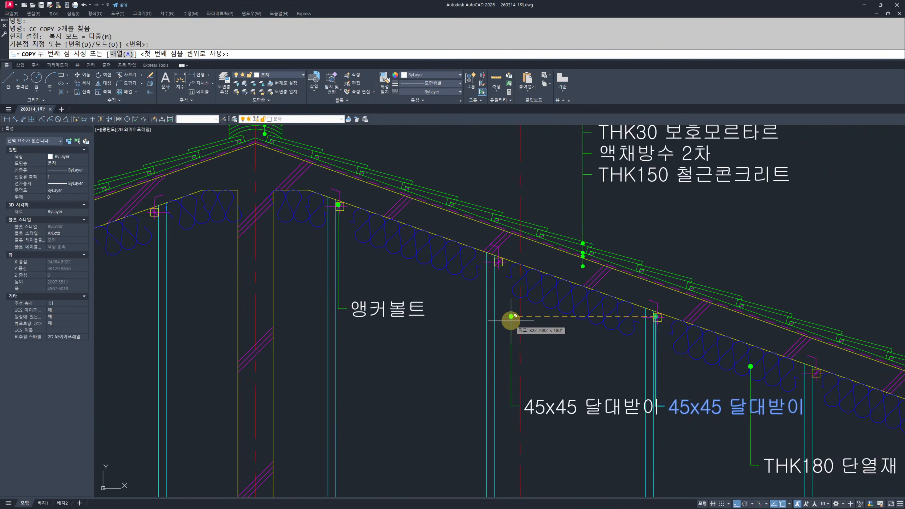
{"action": "scroll", "coordinate": [501, 229], "scroll_direction": "up", "scroll_amount": 4}
{"action": "left_click", "coordinate": [497, 228]}
{"action": "key", "text": "Escape"}
{"action": "key", "text": "Escape"}
{"action": "scroll", "coordinate": [322, 186], "scroll_direction": "down", "scroll_amount": 8}
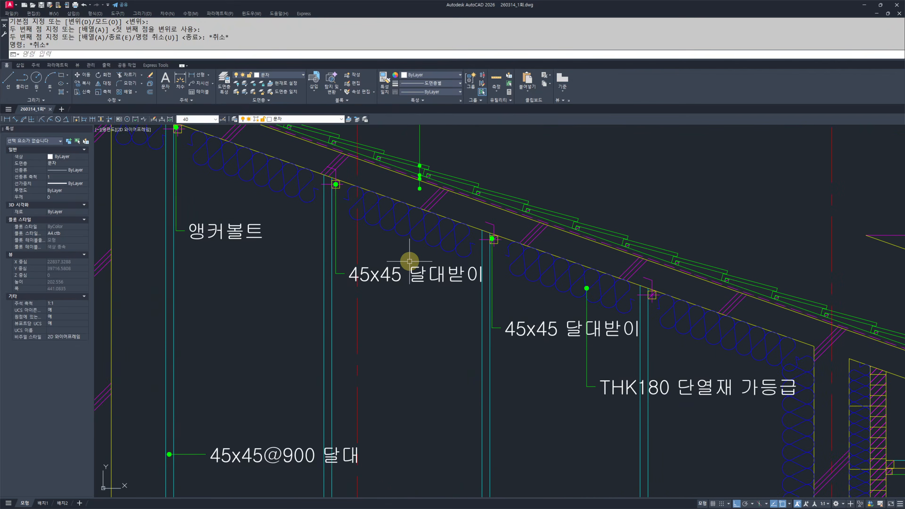
- Remove the original 45x45 달대받이 note at the third hanger and stretch the second hanger's note downward to lengthen its leader
{"action": "scroll", "coordinate": [479, 307], "scroll_direction": "up", "scroll_amount": 5}
{"action": "key", "text": "Escape"}
{"action": "type", "text": "s"}
{"action": "key", "text": "space"}
{"action": "scroll", "coordinate": [499, 370], "scroll_direction": "down", "scroll_amount": 4}
{"action": "left_click", "coordinate": [618, 332]}
{"action": "left_click", "coordinate": [305, 278]}
{"action": "key", "text": "space"}
{"action": "left_click", "coordinate": [265, 307]}
{"action": "left_click", "coordinate": [264, 377]}
{"action": "key", "text": "Escape"}
{"action": "key", "text": "Escape"}
{"action": "scroll", "coordinate": [236, 322], "scroll_direction": "down", "scroll_amount": 6}
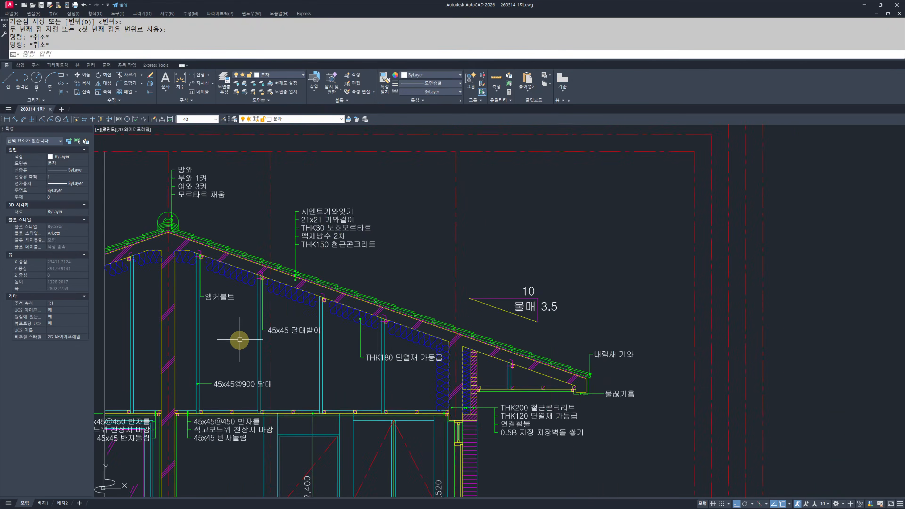
- Stretch the THK180 단열재 가등급 note downward to lengthen its leader
{"action": "middle_click_drag", "start_coordinate": [217, 379], "coordinate": [386, 350]}
{"action": "scroll", "coordinate": [385, 321], "scroll_direction": "up", "scroll_amount": 2}
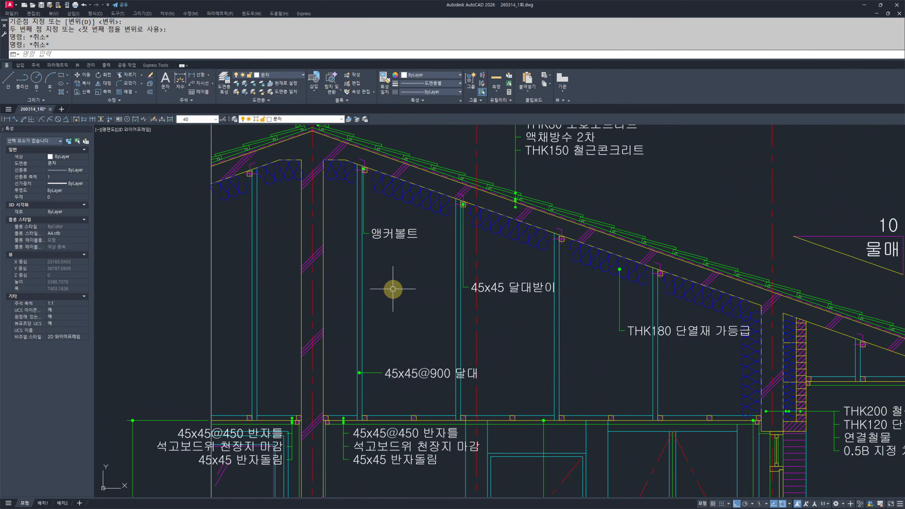
{"action": "middle_click_drag", "start_coordinate": [391, 285], "coordinate": [449, 286]}
{"action": "middle_click_drag", "start_coordinate": [623, 363], "coordinate": [540, 348]}
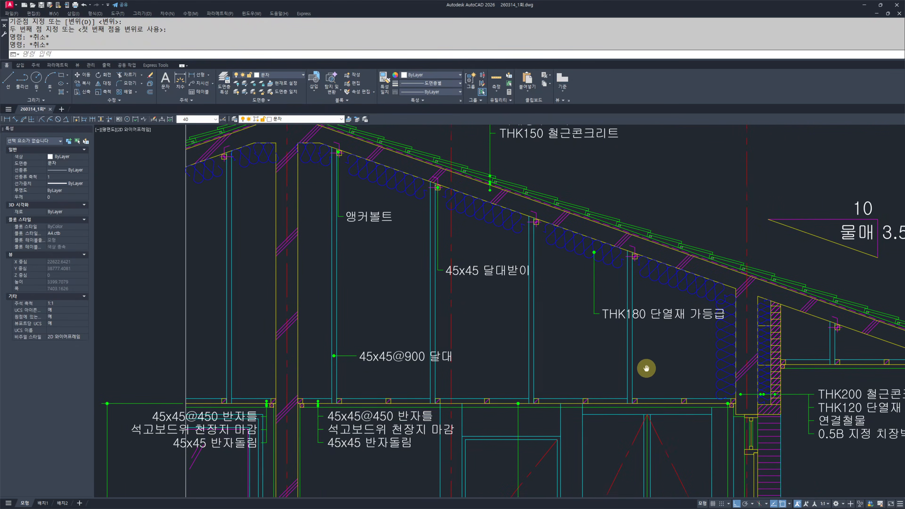
{"action": "scroll", "coordinate": [623, 317], "scroll_direction": "up", "scroll_amount": 2}
{"action": "type", "text": "s"}
{"action": "key", "text": "space"}
{"action": "left_click", "coordinate": [648, 335]}
{"action": "left_click", "coordinate": [551, 301]}
{"action": "key", "text": "space"}
{"action": "left_click", "coordinate": [558, 335]}
{"action": "left_click", "coordinate": [560, 358]}
{"action": "key", "text": "Escape"}
{"action": "key", "text": "Escape"}
{"action": "scroll", "coordinate": [563, 330], "scroll_direction": "down", "scroll_amount": 6}
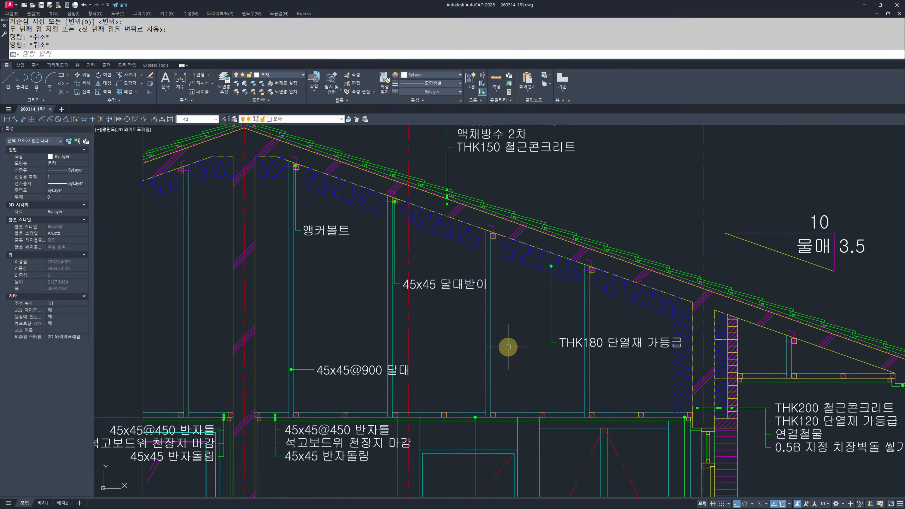
- Move the THK180 단열재 가등급 note and its leader up the slope along the insulation, closer to the third hanger
{"action": "middle_click_drag", "start_coordinate": [556, 349], "coordinate": [557, 323]}
{"action": "scroll", "coordinate": [640, 281], "scroll_direction": "up", "scroll_amount": 4}
{"action": "left_click", "coordinate": [479, 305]}
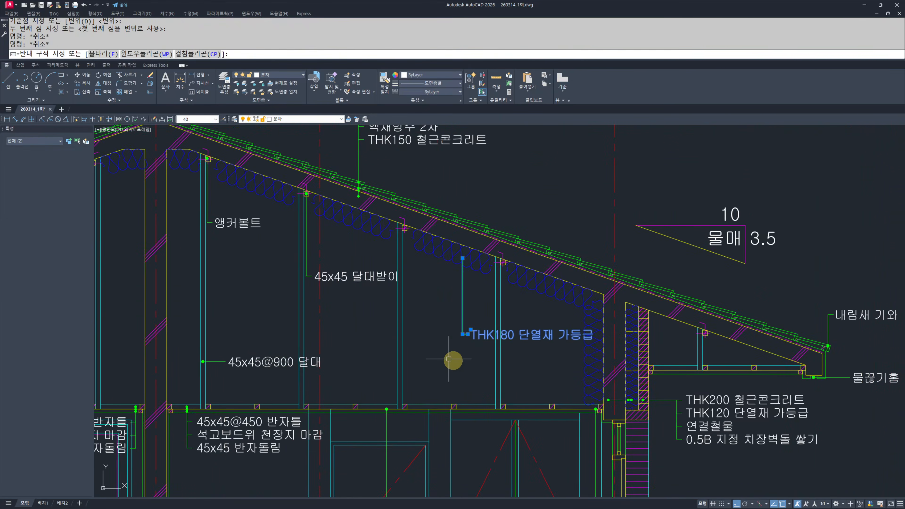
{"action": "left_click", "coordinate": [449, 360]}
{"action": "middle_click_drag", "start_coordinate": [452, 361], "coordinate": [461, 371]}
{"action": "type", "text": "m"}
{"action": "key", "text": "space"}
{"action": "left_click", "coordinate": [571, 360]}
{"action": "left_click", "coordinate": [563, 355]}
{"action": "key", "text": "Escape"}
{"action": "key", "text": "Escape"}
{"action": "middle_click_drag", "start_coordinate": [451, 356], "coordinate": [532, 346]}
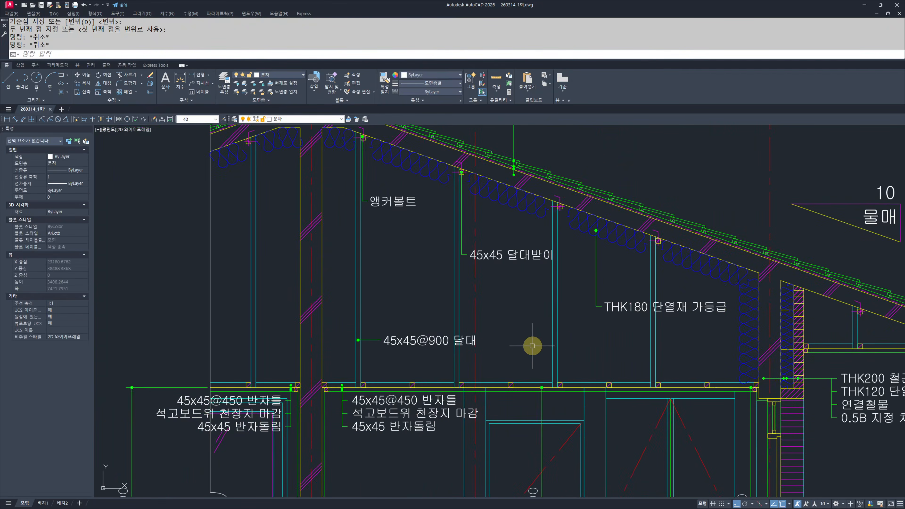
- Examine the whole building section for missing annotations, from the roof and ceilings to the outer wall, floors and foundations
{"action": "scroll", "coordinate": [385, 284], "scroll_direction": "down", "scroll_amount": 3}
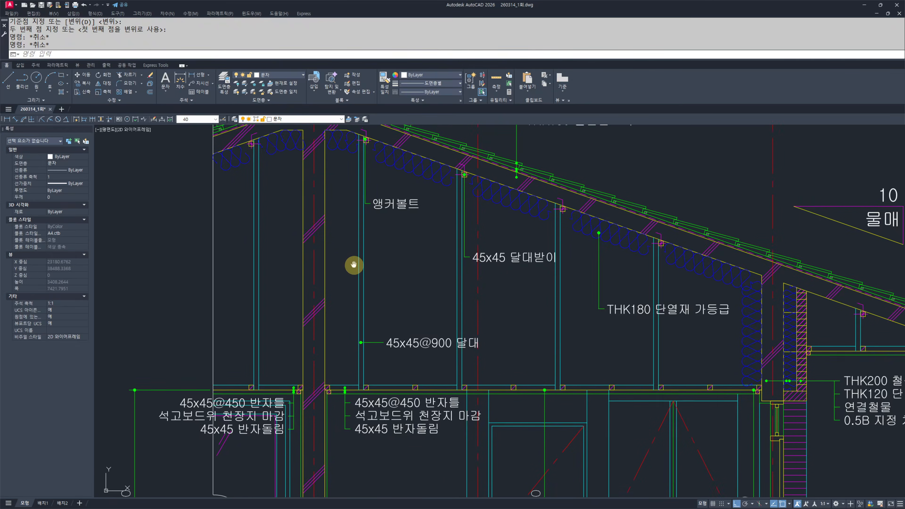
{"action": "scroll", "coordinate": [611, 273], "scroll_direction": "down", "scroll_amount": 1}
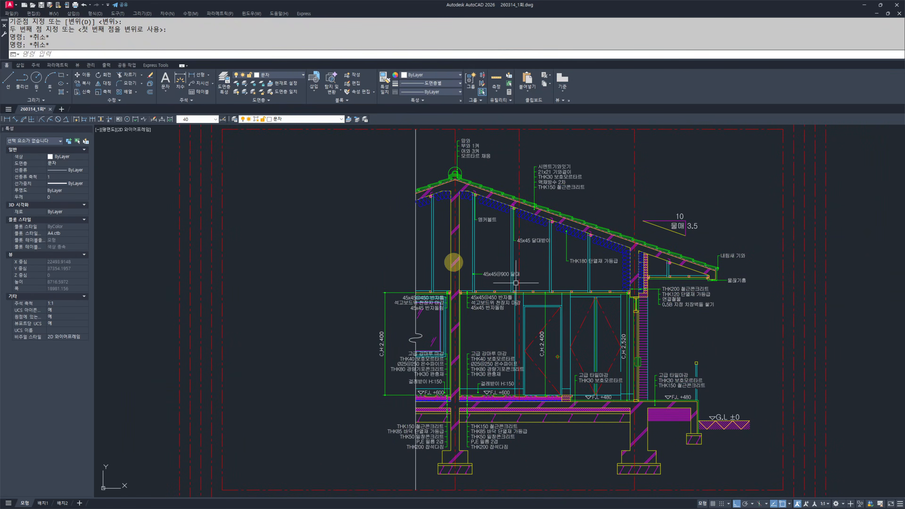
{"action": "scroll", "coordinate": [515, 307], "scroll_direction": "up", "scroll_amount": 3}
{"action": "scroll", "coordinate": [642, 314], "scroll_direction": "down", "scroll_amount": 3}
{"action": "scroll", "coordinate": [596, 235], "scroll_direction": "up", "scroll_amount": 6}
{"action": "scroll", "coordinate": [666, 293], "scroll_direction": "down", "scroll_amount": 2}
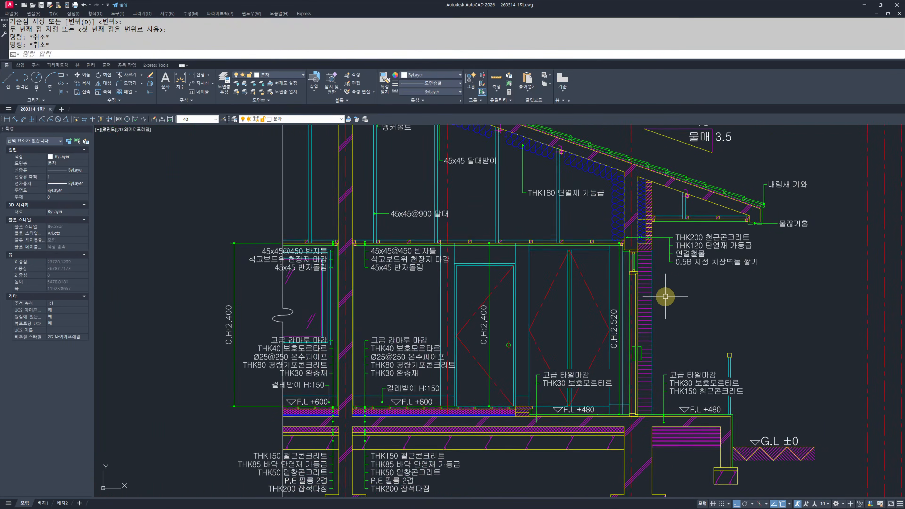
{"action": "middle_click_drag", "start_coordinate": [664, 297], "coordinate": [605, 313]}
{"action": "middle_click_drag", "start_coordinate": [521, 307], "coordinate": [669, 308]}
{"action": "scroll", "coordinate": [389, 310], "scroll_direction": "up", "scroll_amount": 1}
{"action": "middle_click_drag", "start_coordinate": [366, 315], "coordinate": [459, 319]}
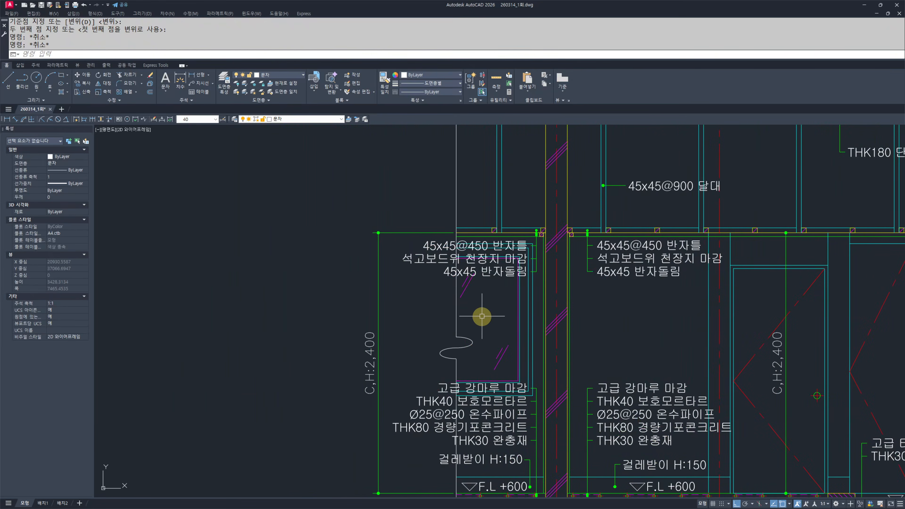
{"action": "scroll", "coordinate": [459, 314], "scroll_direction": "down", "scroll_amount": 4}
{"action": "scroll", "coordinate": [440, 317], "scroll_direction": "up", "scroll_amount": 1}
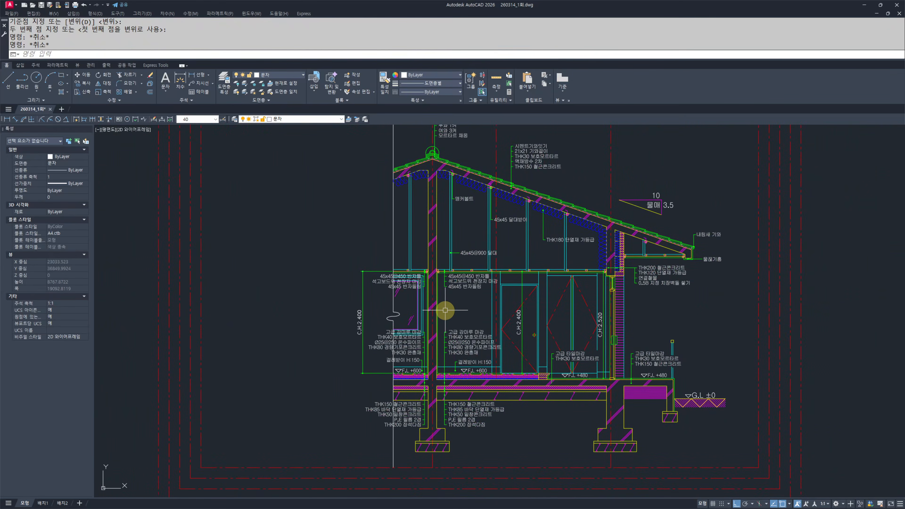
{"action": "scroll", "coordinate": [637, 275], "scroll_direction": "up", "scroll_amount": 2}
{"action": "scroll", "coordinate": [616, 283], "scroll_direction": "down", "scroll_amount": 1}
{"action": "scroll", "coordinate": [599, 299], "scroll_direction": "up", "scroll_amount": 1}
{"action": "scroll", "coordinate": [564, 373], "scroll_direction": "up", "scroll_amount": 1}
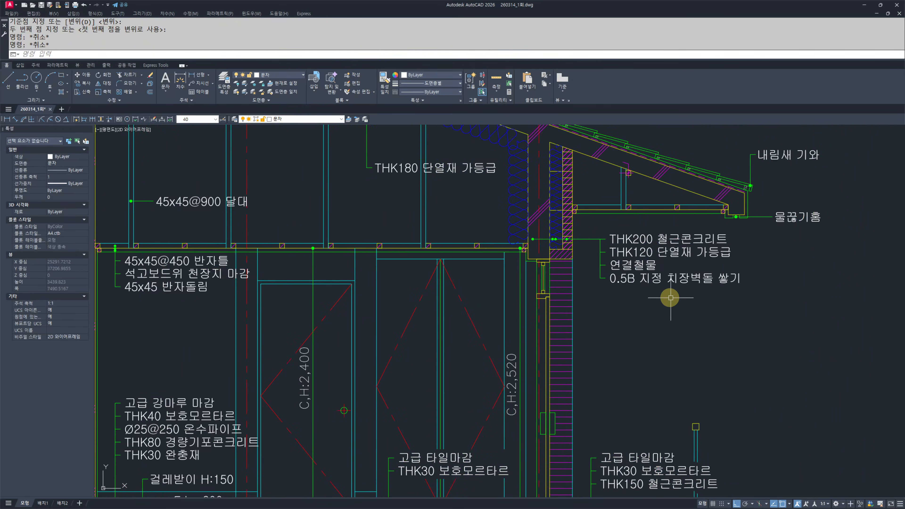
{"action": "scroll", "coordinate": [656, 311], "scroll_direction": "down", "scroll_amount": 4}
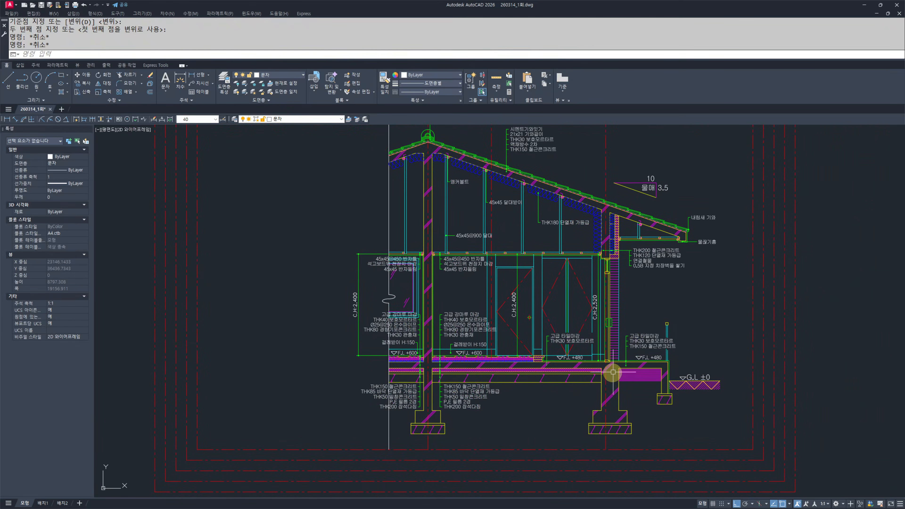
{"action": "middle_click_drag", "start_coordinate": [482, 355], "coordinate": [495, 365]}
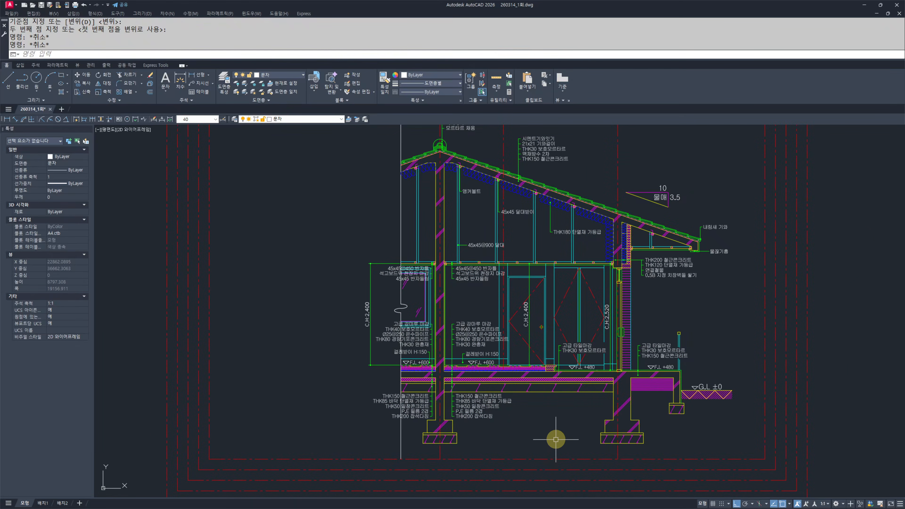
- Draw a leader down from the horizontally hatched fill beneath the outer +480 slab, with a 50 horizontal landing, and start its note text
{"action": "scroll", "coordinate": [650, 398], "scroll_direction": "up", "scroll_amount": 4}
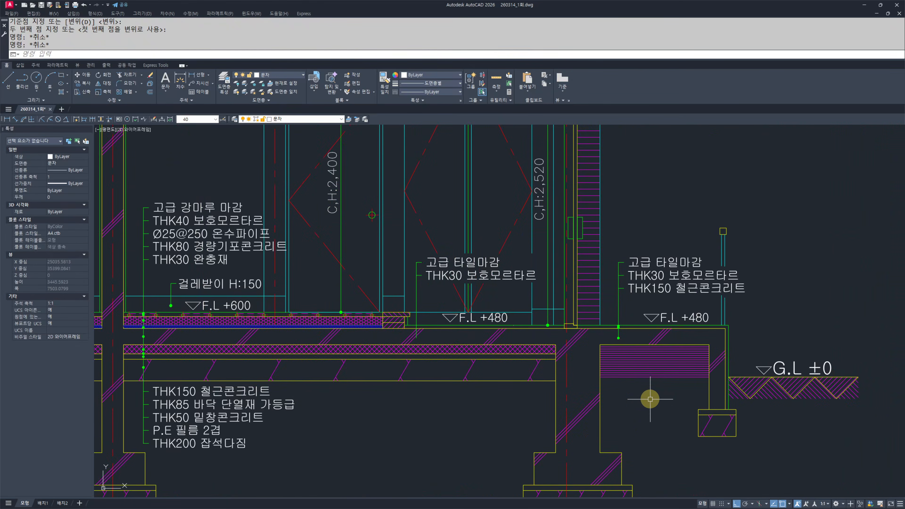
{"action": "key", "text": "Return"}
{"action": "scroll", "coordinate": [650, 398], "scroll_direction": "up", "scroll_amount": 4}
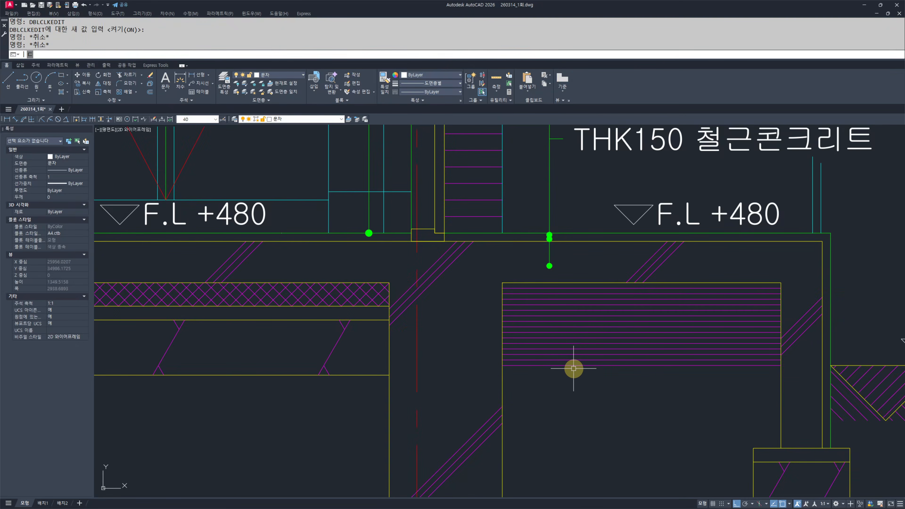
{"action": "type", "text": "le"}
{"action": "key", "text": "Return"}
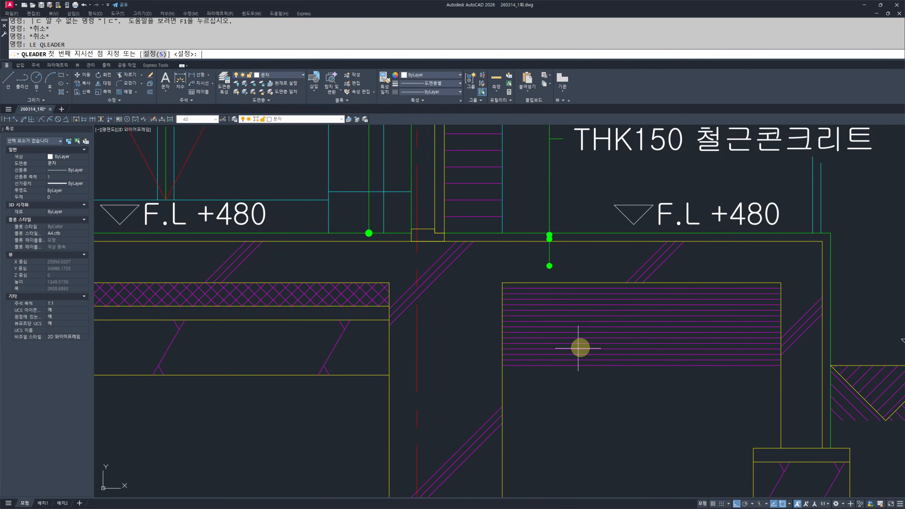
{"action": "left_click", "coordinate": [537, 310]}
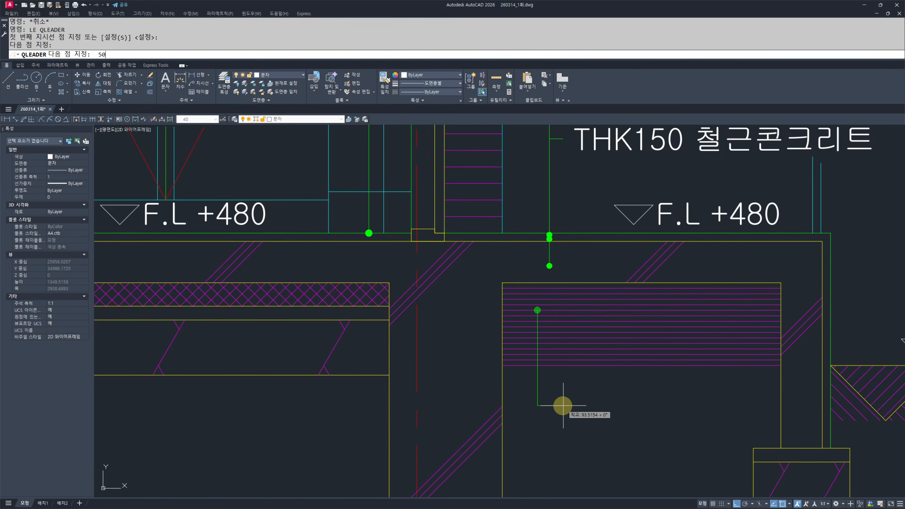
{"action": "type", "text": "50"}
{"action": "key", "text": "Return"}
{"action": "key", "text": "Return"}
{"action": "key", "text": "Return"}
{"action": "type", "text": "TJ"}
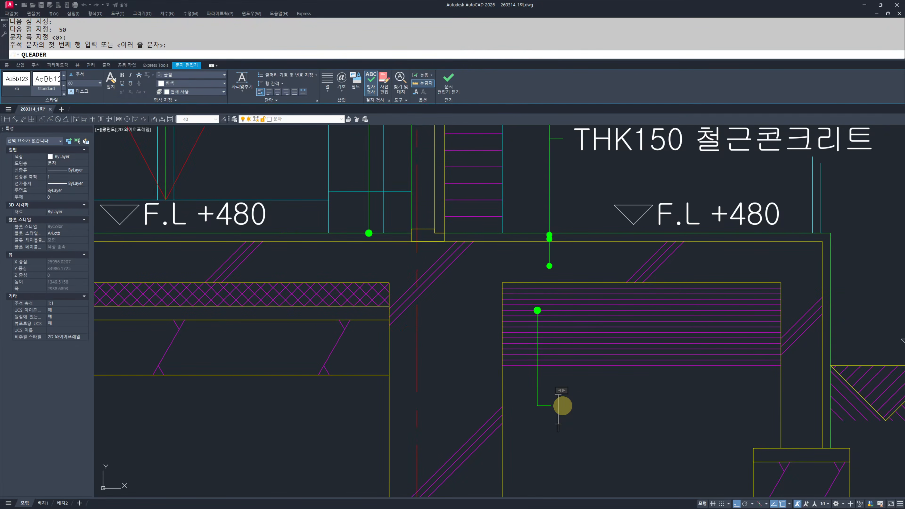
- Finish the leader note for the hatched fill below the slab with the text 성토다짐
{"action": "key", "text": "Escape"}
{"action": "key", "text": "Escape"}
{"action": "key", "text": "Escape"}
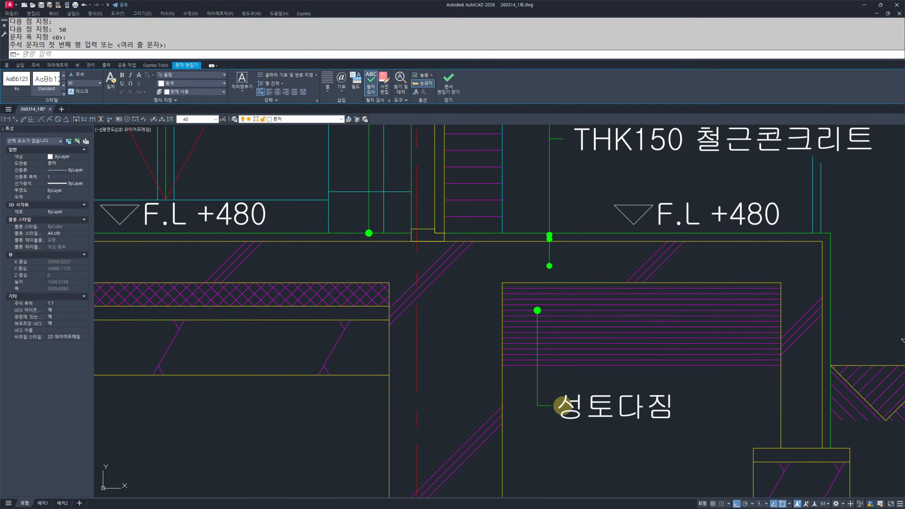
{"action": "scroll", "coordinate": [616, 367], "scroll_direction": "down", "scroll_amount": 10}
{"action": "middle_click_drag", "start_coordinate": [565, 337], "coordinate": [576, 358]}
{"action": "scroll", "coordinate": [492, 281], "scroll_direction": "up", "scroll_amount": 3}
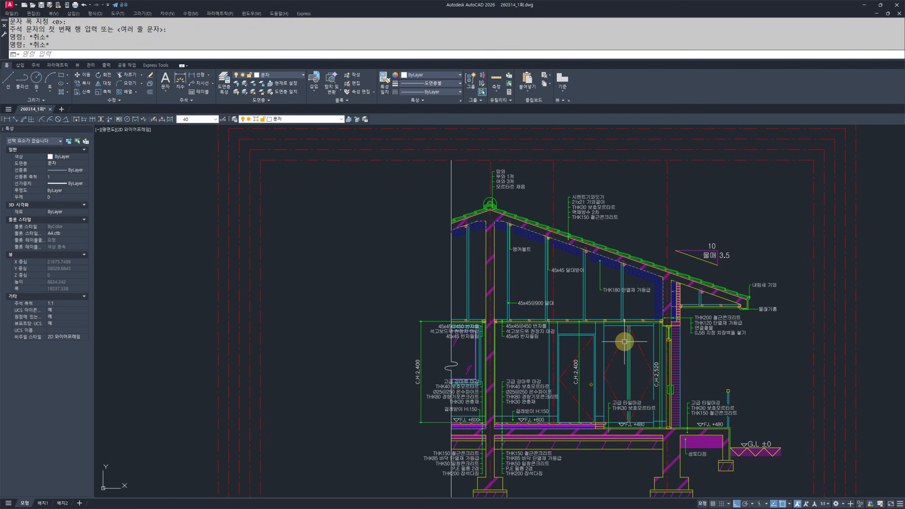
{"action": "middle_click_drag", "start_coordinate": [627, 372], "coordinate": [605, 349]}
{"action": "scroll", "coordinate": [535, 222], "scroll_direction": "up", "scroll_amount": 2}
{"action": "scroll", "coordinate": [511, 299], "scroll_direction": "up", "scroll_amount": 2}
{"action": "scroll", "coordinate": [518, 300], "scroll_direction": "up", "scroll_amount": 2}
{"action": "type", "text": "le"}
{"action": "key", "text": "Return"}
{"action": "key", "text": "Escape"}
- Break the two hanger lines and the red centre line where they cross the 45x45@900 달대 label
{"action": "scroll", "coordinate": [518, 300], "scroll_direction": "down", "scroll_amount": 6}
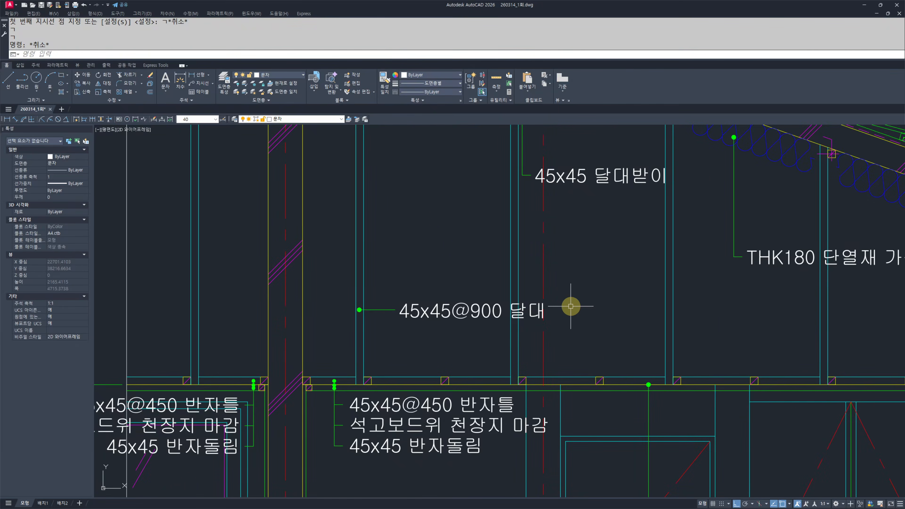
{"action": "scroll", "coordinate": [515, 294], "scroll_direction": "up", "scroll_amount": 6}
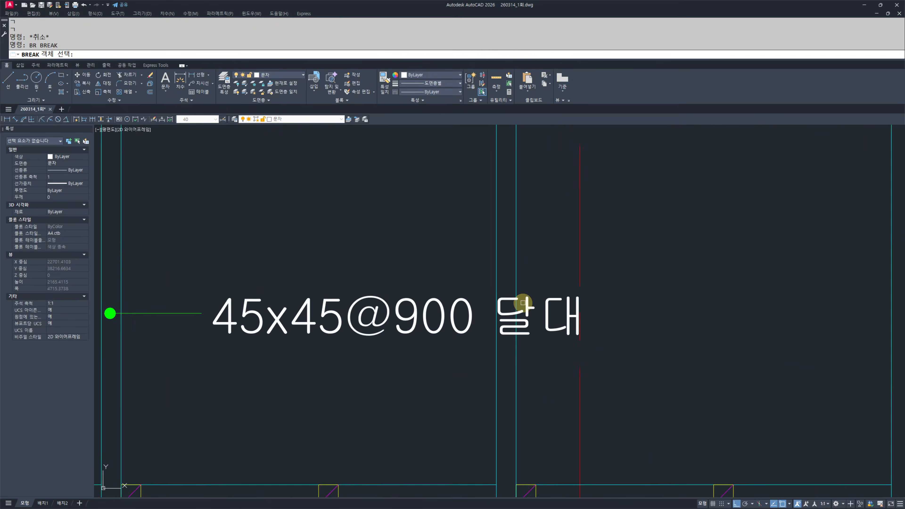
{"action": "left_click", "coordinate": [511, 272]}
{"action": "left_click", "coordinate": [567, 392]}
{"action": "key", "text": "space"}
{"action": "left_click", "coordinate": [481, 272]}
{"action": "left_click", "coordinate": [548, 384]}
{"action": "key", "text": "space"}
{"action": "left_click", "coordinate": [614, 266]}
{"action": "left_click", "coordinate": [660, 400]}
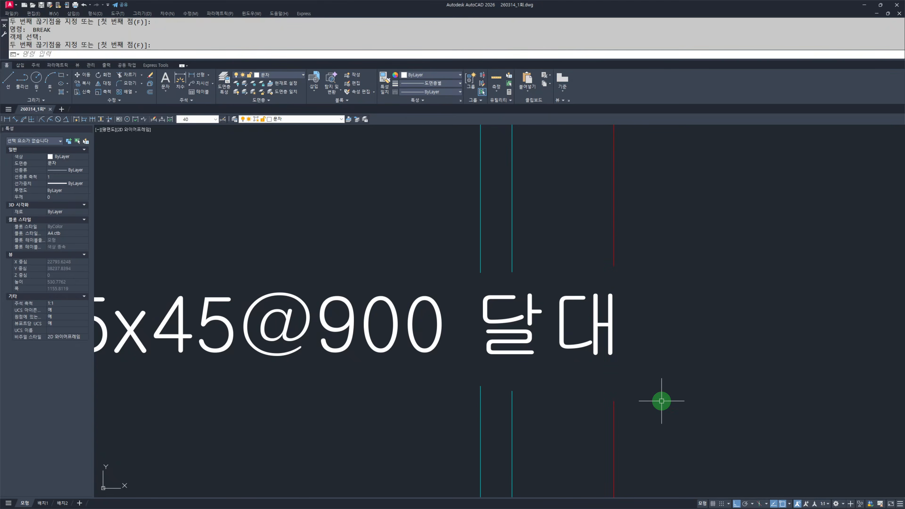
- Break the two hanger lines that run through the THK180 단열재 가등급 label
{"action": "scroll", "coordinate": [516, 402], "scroll_direction": "down", "scroll_amount": 6}
{"action": "middle_click_drag", "start_coordinate": [853, 355], "coordinate": [667, 360]}
{"action": "scroll", "coordinate": [666, 356], "scroll_direction": "up", "scroll_amount": 4}
{"action": "key", "text": "space"}
{"action": "left_click", "coordinate": [589, 272]}
{"action": "left_click", "coordinate": [606, 349]}
{"action": "key", "text": "space"}
{"action": "left_click", "coordinate": [564, 267]}
{"action": "left_click", "coordinate": [568, 270]}
{"action": "left_click", "coordinate": [540, 355]}
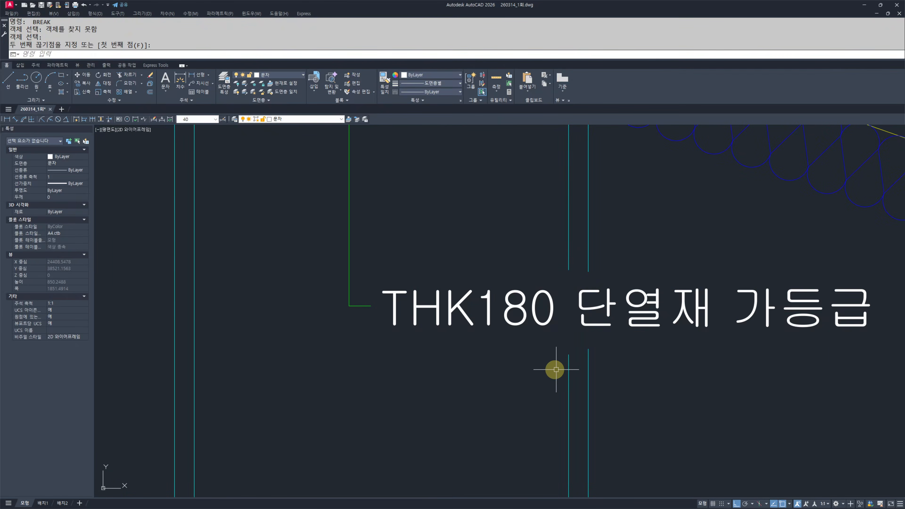
- Break the two lines that run through the 45x45 달대받이 label
{"action": "scroll", "coordinate": [567, 369], "scroll_direction": "down", "scroll_amount": 6}
{"action": "middle_click_drag", "start_coordinate": [360, 296], "coordinate": [461, 352]}
{"action": "scroll", "coordinate": [463, 350], "scroll_direction": "up", "scroll_amount": 6}
{"action": "middle_click_drag", "start_coordinate": [864, 384], "coordinate": [637, 349]}
{"action": "key", "text": "space"}
{"action": "left_click", "coordinate": [651, 319]}
{"action": "left_click", "coordinate": [602, 387]}
{"action": "key", "text": "space"}
{"action": "left_click", "coordinate": [340, 318]}
{"action": "left_click", "coordinate": [406, 414]}
- Check the 앵커볼트 label and the other section labels for lines crossing their text
{"action": "scroll", "coordinate": [461, 404], "scroll_direction": "down", "scroll_amount": 4}
{"action": "middle_click_drag", "start_coordinate": [238, 309], "coordinate": [409, 353]}
{"action": "scroll", "coordinate": [410, 350], "scroll_direction": "up", "scroll_amount": 4}
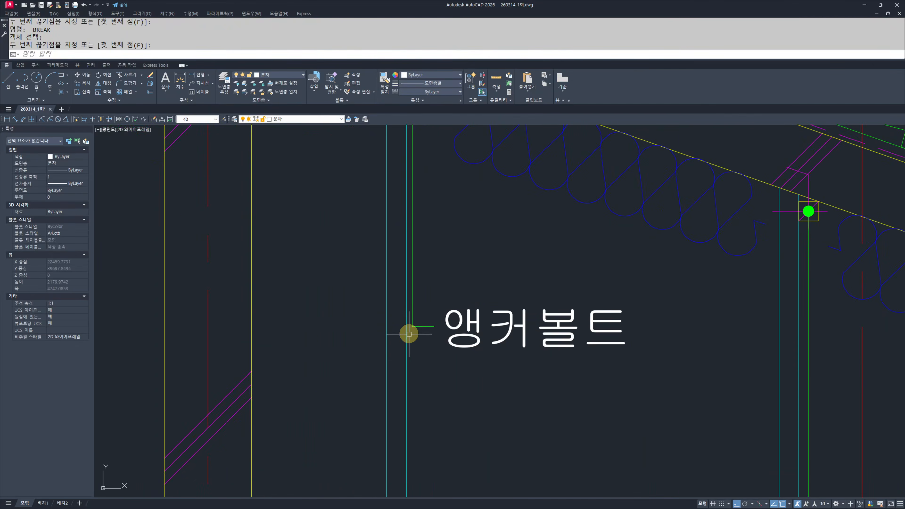
{"action": "key", "text": "space"}
{"action": "scroll", "coordinate": [388, 342], "scroll_direction": "down", "scroll_amount": 7}
{"action": "middle_click_drag", "start_coordinate": [533, 413], "coordinate": [436, 322]}
{"action": "middle_click_drag", "start_coordinate": [340, 357], "coordinate": [496, 358]}
{"action": "scroll", "coordinate": [391, 344], "scroll_direction": "up", "scroll_amount": 6}
{"action": "scroll", "coordinate": [392, 341], "scroll_direction": "down", "scroll_amount": 4}
{"action": "scroll", "coordinate": [342, 338], "scroll_direction": "up", "scroll_amount": 6}
{"action": "scroll", "coordinate": [342, 337], "scroll_direction": "down", "scroll_amount": 6}
{"action": "scroll", "coordinate": [519, 370], "scroll_direction": "down", "scroll_amount": 5}
{"action": "key", "text": "Escape"}
{"action": "key", "text": "Escape"}
{"action": "scroll", "coordinate": [463, 332], "scroll_direction": "up", "scroll_amount": 2}
{"action": "middle_click_drag", "start_coordinate": [564, 349], "coordinate": [596, 350]}
{"action": "middle_click_drag", "start_coordinate": [508, 346], "coordinate": [562, 351]}
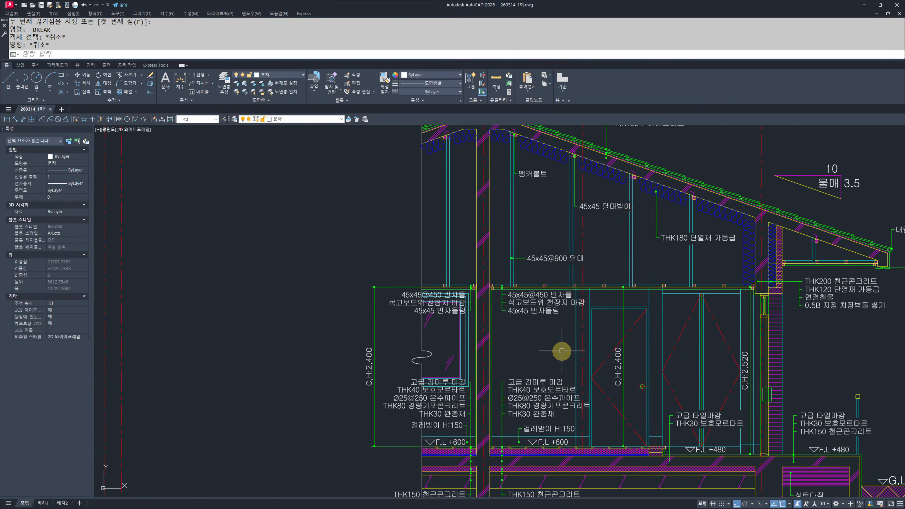
- Hatch the interior wall surfaces on both sides of the central wall with the ANSI31 pattern
{"action": "type", "text": "H"}
{"action": "key", "text": "Return"}
{"action": "left_click", "coordinate": [520, 347]}
{"action": "scroll", "coordinate": [480, 332], "scroll_direction": "up", "scroll_amount": 2}
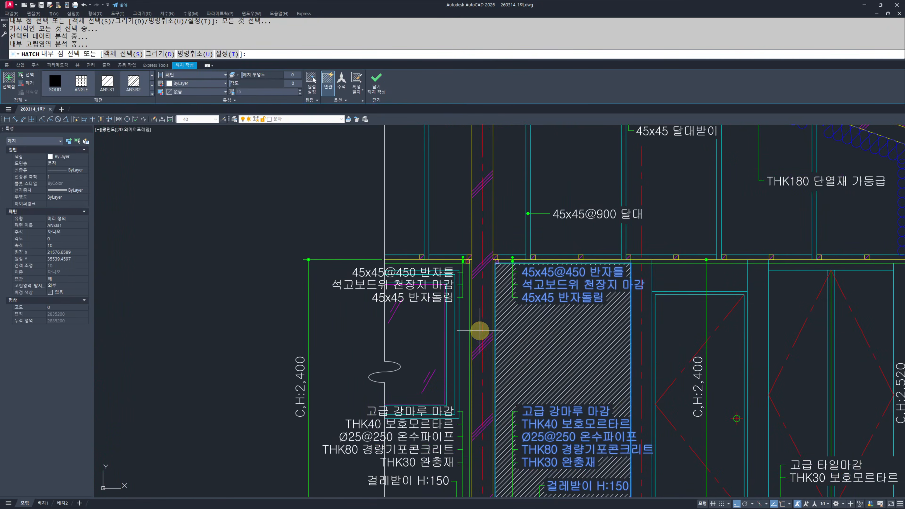
{"action": "scroll", "coordinate": [467, 313], "scroll_direction": "down", "scroll_amount": 3}
{"action": "scroll", "coordinate": [466, 268], "scroll_direction": "up", "scroll_amount": 5}
{"action": "left_click", "coordinate": [463, 265]}
{"action": "scroll", "coordinate": [414, 317], "scroll_direction": "down", "scroll_amount": 3}
{"action": "scroll", "coordinate": [490, 407], "scroll_direction": "up", "scroll_amount": 5}
{"action": "left_click", "coordinate": [490, 407]}
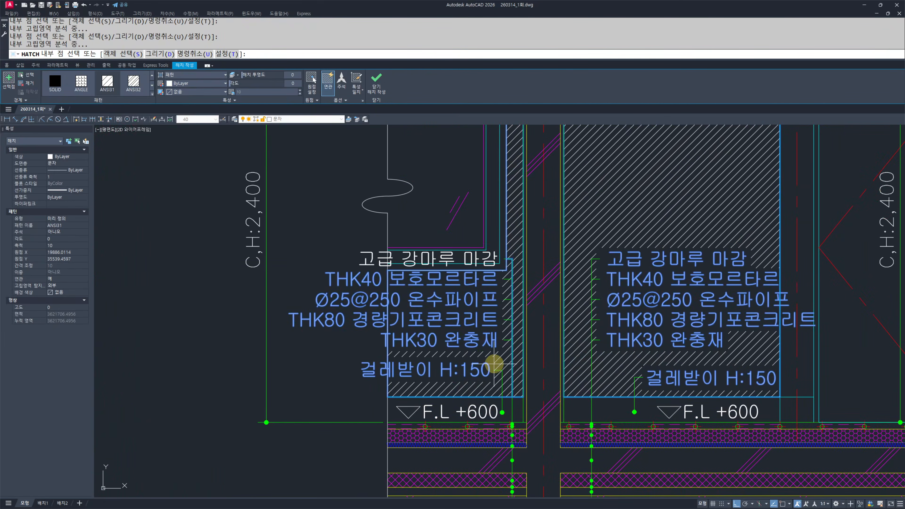
{"action": "scroll", "coordinate": [490, 407], "scroll_direction": "down", "scroll_amount": 2}
{"action": "scroll", "coordinate": [497, 380], "scroll_direction": "down", "scroll_amount": 3}
{"action": "scroll", "coordinate": [511, 369], "scroll_direction": "up", "scroll_amount": 3}
{"action": "key", "text": "Escape"}
{"action": "key", "text": "Escape"}
{"action": "key", "text": "Escape"}
{"action": "key", "text": "Escape"}
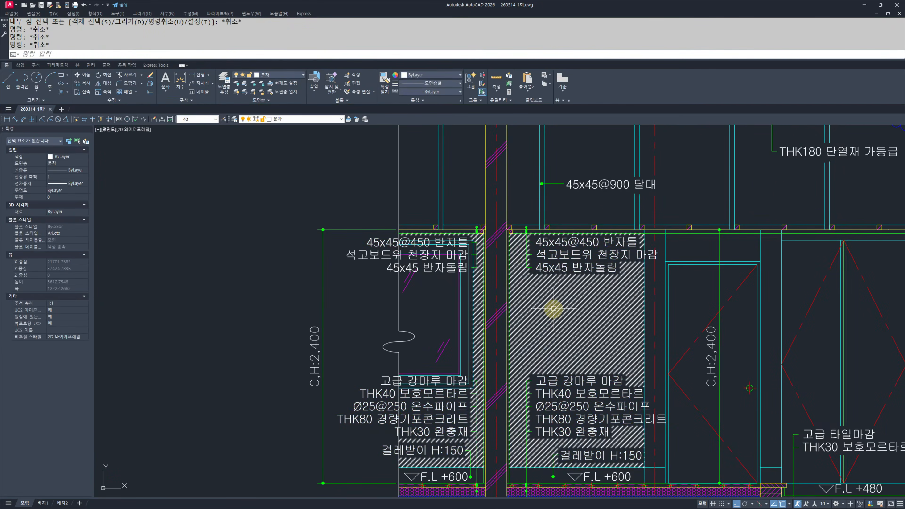
- Move the interior wall hatch to the 해칭선 layer and change its pattern to AR-RROOF
{"action": "left_click", "coordinate": [553, 309]}
{"action": "left_click", "coordinate": [303, 119]}
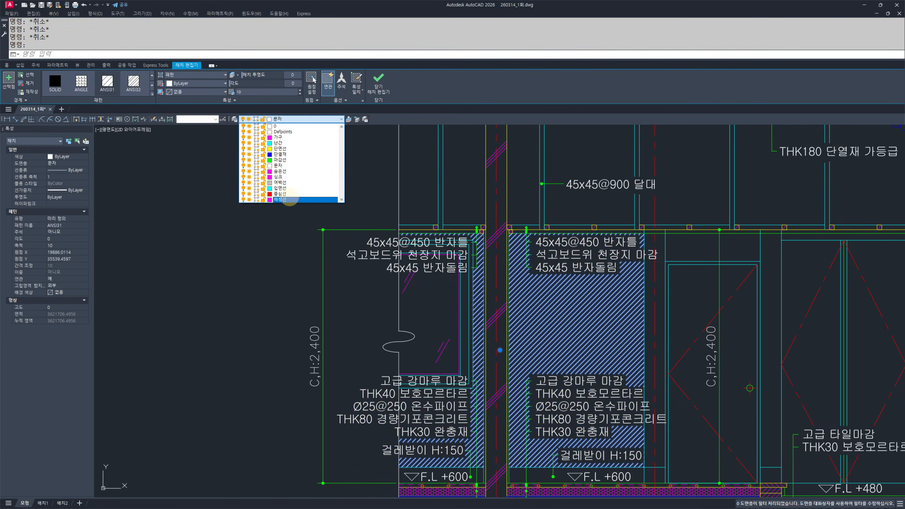
{"action": "left_click", "coordinate": [289, 199]}
{"action": "scroll", "coordinate": [123, 81], "scroll_direction": "down", "scroll_amount": 2}
{"action": "scroll", "coordinate": [107, 86], "scroll_direction": "down", "scroll_amount": 1}
{"action": "left_click", "coordinate": [107, 85]}
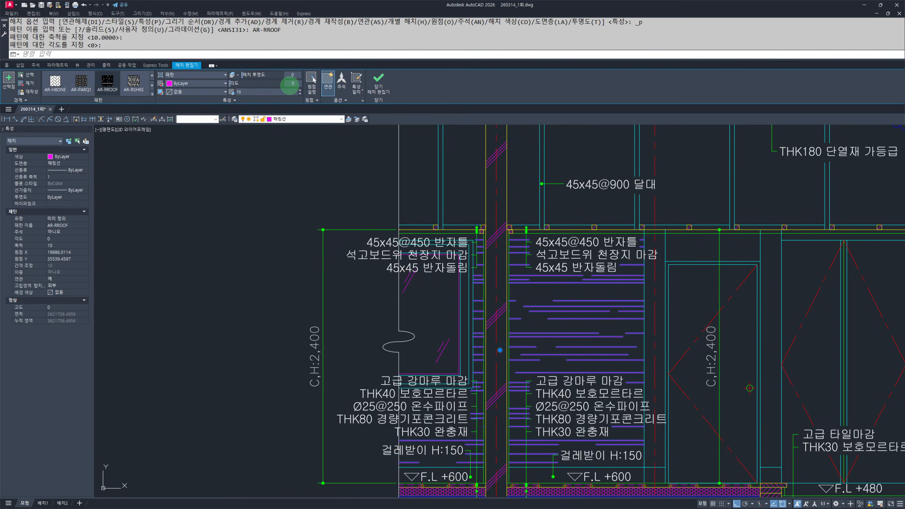
- Set the wall hatch's angle to 90 and its scale to 20
{"action": "left_click", "coordinate": [289, 85]}
{"action": "type", "text": "90"}
{"action": "key", "text": "Return"}
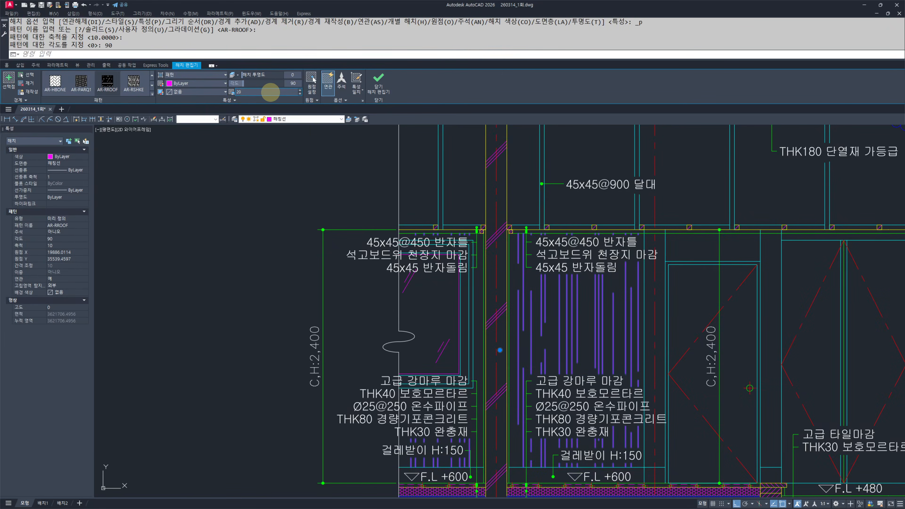
{"action": "scroll", "coordinate": [286, 242], "scroll_direction": "down", "scroll_amount": 3}
{"action": "key", "text": "Escape"}
{"action": "key", "text": "Escape"}
{"action": "key", "text": "Escape"}
- Set the wall hatch's scale to 30
{"action": "mouse_move", "coordinate": [346, 315]}
{"action": "middle_mouse_down"}
{"action": "mouse_move", "coordinate": [412, 340]}
{"action": "mouse_move", "coordinate": [479, 339]}
{"action": "middle_mouse_up"}
{"action": "scroll", "coordinate": [376, 340], "scroll_direction": "up", "scroll_amount": 3}
{"action": "scroll", "coordinate": [375, 340], "scroll_direction": "down", "scroll_amount": 3}
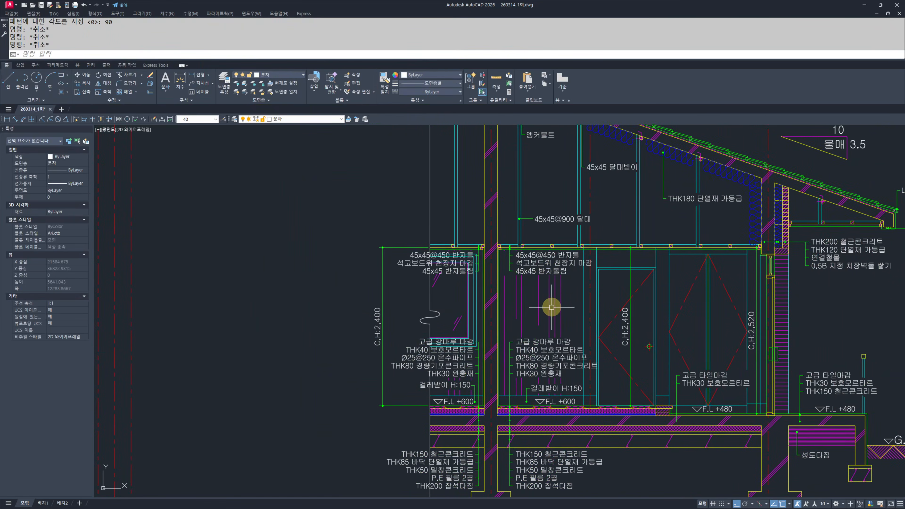
{"action": "left_click", "coordinate": [570, 294]}
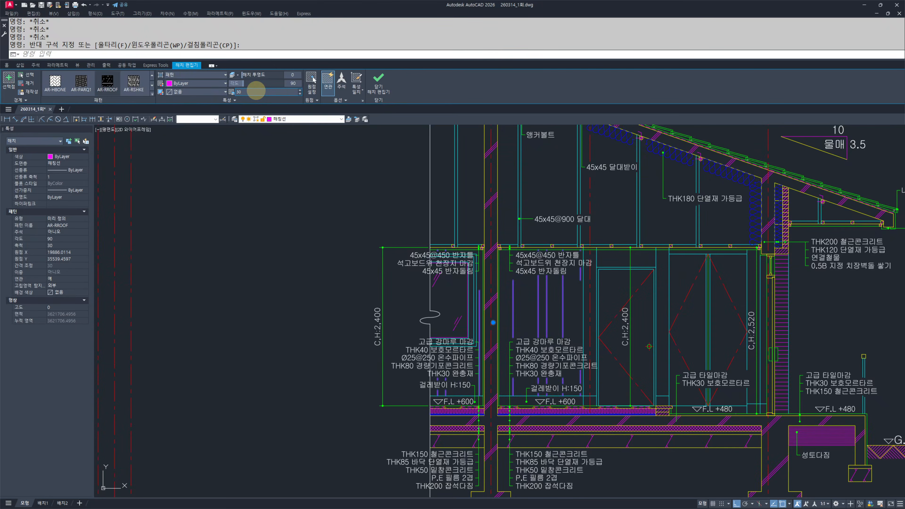
{"action": "key", "text": "Escape"}
{"action": "key", "text": "Escape"}
{"action": "scroll", "coordinate": [545, 338], "scroll_direction": "up", "scroll_amount": 3}
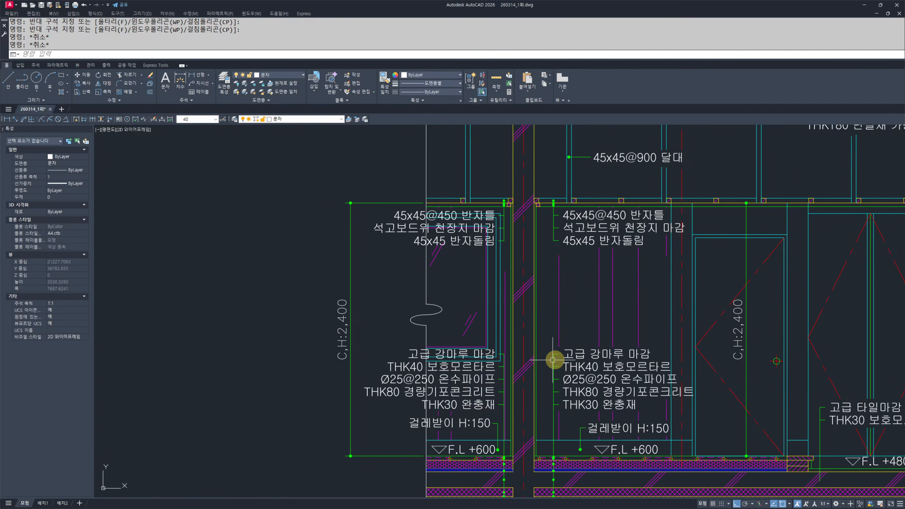
- Break the vertical section boundary line behind the 고급 강마루 마감 floor-layer labels and the 걸레받이 H:150 label
{"action": "scroll", "coordinate": [433, 426], "scroll_direction": "up", "scroll_amount": 4}
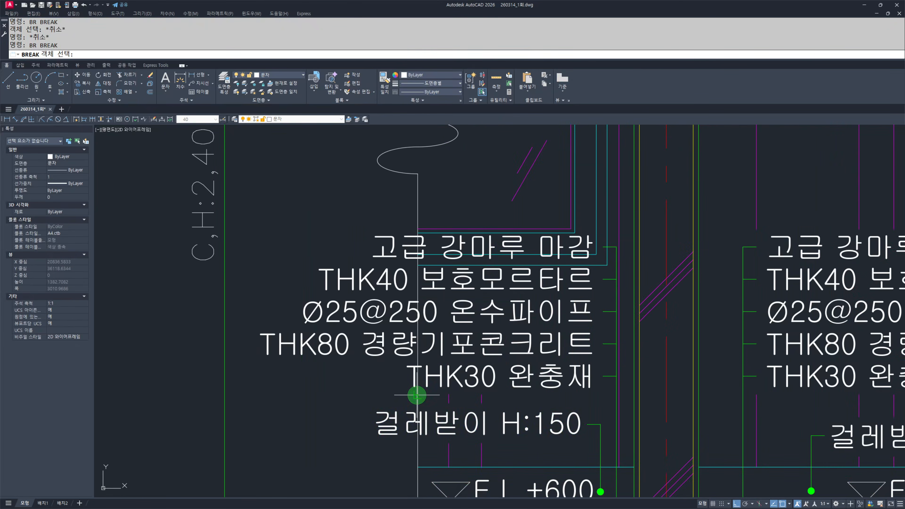
{"action": "left_click", "coordinate": [417, 395]}
{"action": "left_click", "coordinate": [318, 221]}
{"action": "scroll", "coordinate": [347, 323], "scroll_direction": "down", "scroll_amount": 2}
{"action": "scroll", "coordinate": [349, 435], "scroll_direction": "up", "scroll_amount": 4}
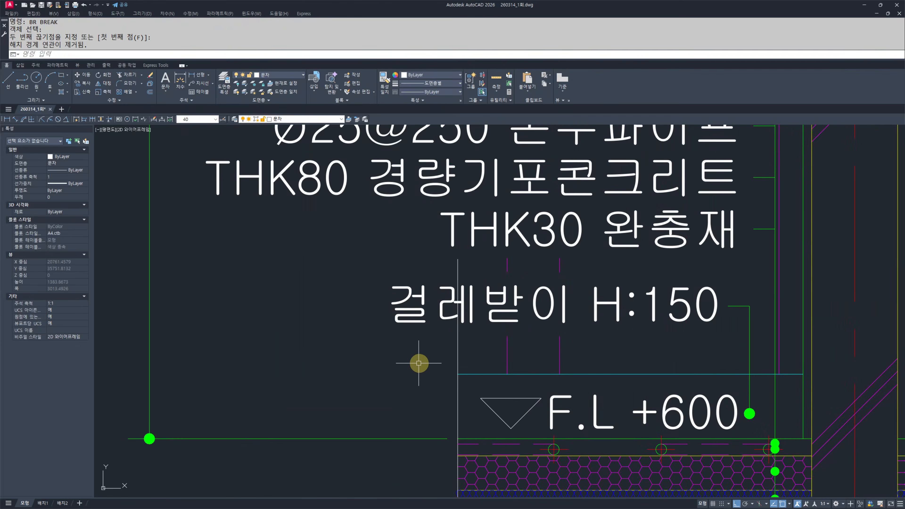
{"action": "key", "text": "space"}
{"action": "left_click", "coordinate": [458, 341]}
{"action": "left_click", "coordinate": [341, 260]}
- Erase the short leftover piece of the section boundary line between the THK30 완충재 and 걸레받이 H:150 labels
{"action": "scroll", "coordinate": [347, 305], "scroll_direction": "down", "scroll_amount": 4}
{"action": "middle_click_drag", "start_coordinate": [359, 342], "coordinate": [394, 313]}
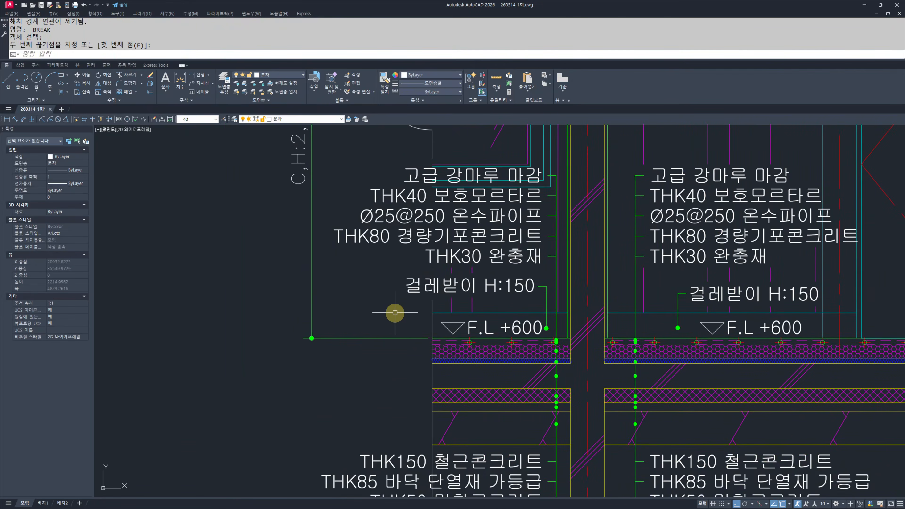
{"action": "scroll", "coordinate": [426, 271], "scroll_direction": "up", "scroll_amount": 6}
{"action": "key", "text": "Escape"}
{"action": "key", "text": "Escape"}
{"action": "left_click", "coordinate": [417, 229]}
{"action": "left_click", "coordinate": [471, 262]}
{"action": "type", "text": "e"}
{"action": "key", "text": "space"}
{"action": "key", "text": "Escape"}
{"action": "key", "text": "Escape"}
- Break the section boundary line behind the foundation labels from THK150 철근콘크리트 to THK200 잡석다짐
{"action": "scroll", "coordinate": [360, 278], "scroll_direction": "down", "scroll_amount": 5}
{"action": "middle_click_drag", "start_coordinate": [358, 346], "coordinate": [437, 292]}
{"action": "type", "text": "br"}
{"action": "key", "text": "space"}
{"action": "scroll", "coordinate": [444, 400], "scroll_direction": "up", "scroll_amount": 2}
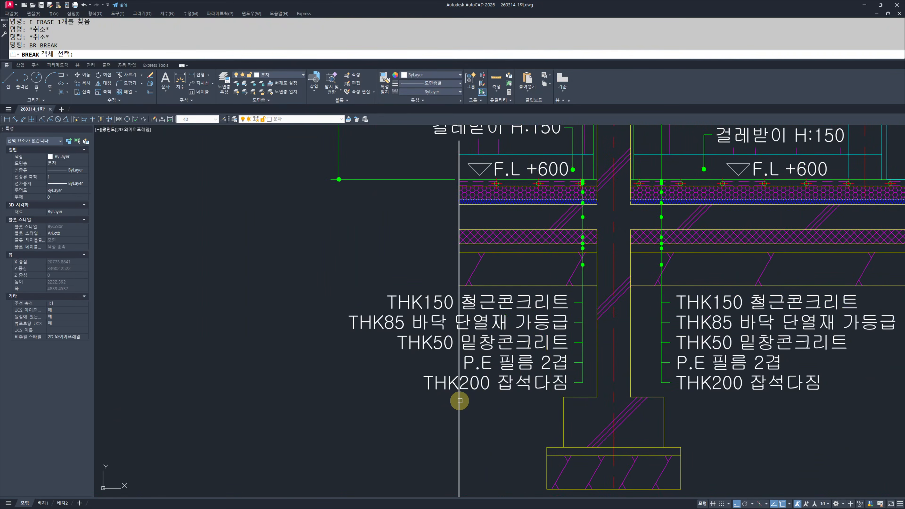
{"action": "left_click", "coordinate": [459, 401]}
{"action": "left_click", "coordinate": [315, 289]}
- Break the section boundary line behind the three ceiling labels from 45x45@450 반자틀 to 45x45 반자돌림
{"action": "key", "text": "space"}
{"action": "scroll", "coordinate": [374, 334], "scroll_direction": "down", "scroll_amount": 3}
{"action": "middle_click_drag", "start_coordinate": [374, 334], "coordinate": [374, 253]}
{"action": "scroll", "coordinate": [373, 253], "scroll_direction": "up", "scroll_amount": 5}
{"action": "left_click", "coordinate": [426, 370]}
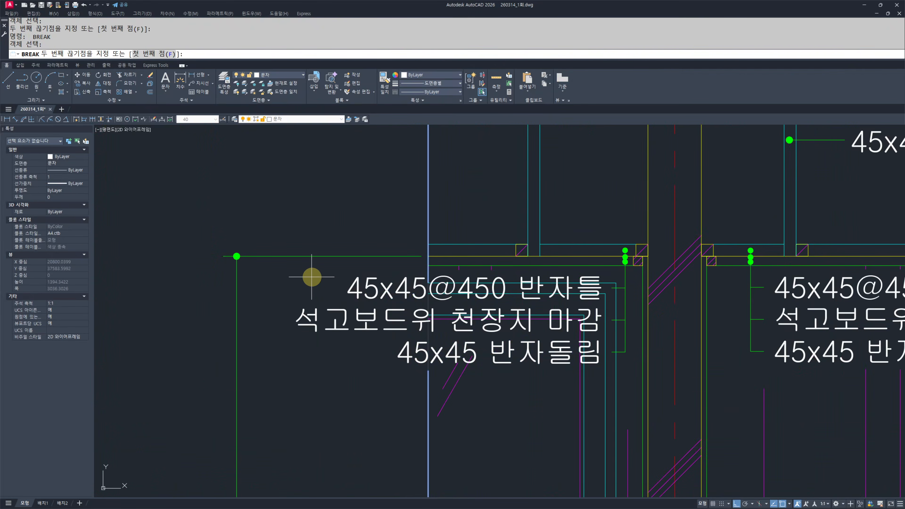
{"action": "key", "text": "Escape"}
{"action": "key", "text": "Escape"}
{"action": "scroll", "coordinate": [421, 260], "scroll_direction": "down", "scroll_amount": 4}
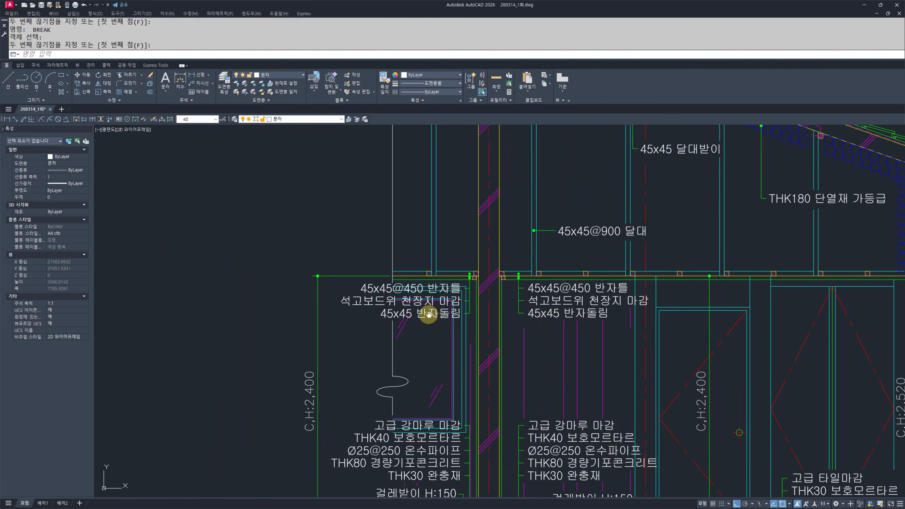
{"action": "scroll", "coordinate": [464, 317], "scroll_direction": "up", "scroll_amount": 4}
{"action": "middle_click_drag", "start_coordinate": [482, 353], "coordinate": [491, 364]}
{"action": "type", "text": "tr"}
{"action": "key", "text": "space"}
{"action": "left_click", "coordinate": [287, 259]}
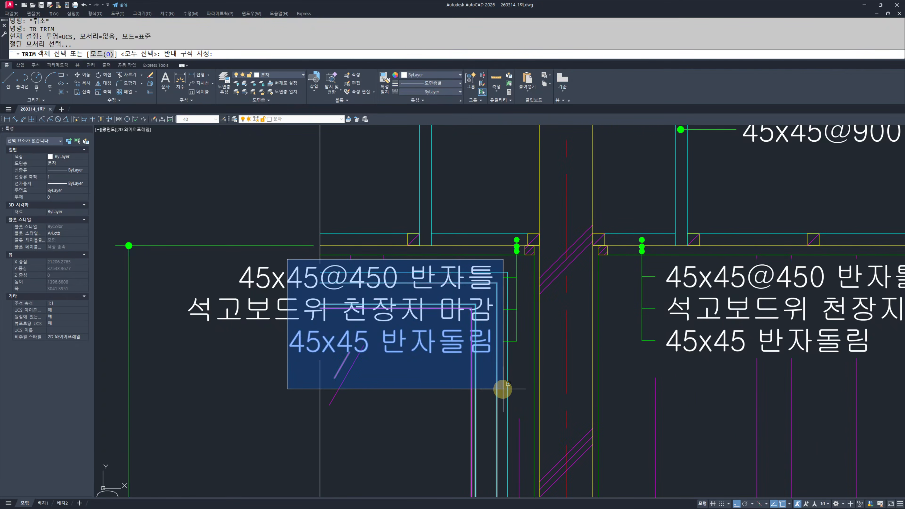
{"action": "left_click", "coordinate": [512, 372]}
{"action": "key", "text": "Escape"}
{"action": "key", "text": "Escape"}
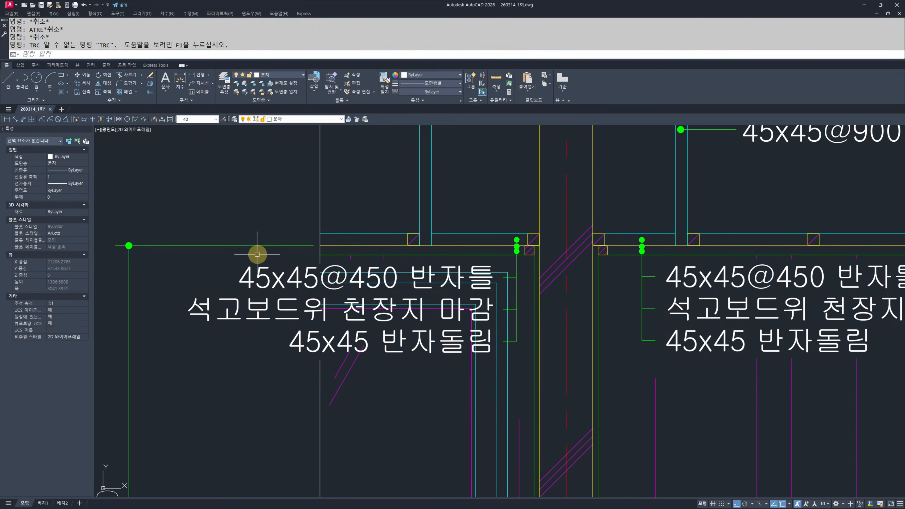
{"action": "key", "text": "space"}
{"action": "left_click", "coordinate": [228, 286]}
{"action": "key", "text": "Escape"}
{"action": "key", "text": "Escape"}
- Draw a rectangle over the ceiling labels beside the section boundary, enclosing the window lines behind their text
{"action": "scroll", "coordinate": [286, 253], "scroll_direction": "up", "scroll_amount": 4}
{"action": "key", "text": "space"}
{"action": "left_click", "coordinate": [298, 261]}
{"action": "scroll", "coordinate": [258, 260], "scroll_direction": "down", "scroll_amount": 2}
{"action": "scroll", "coordinate": [246, 262], "scroll_direction": "down", "scroll_amount": 4}
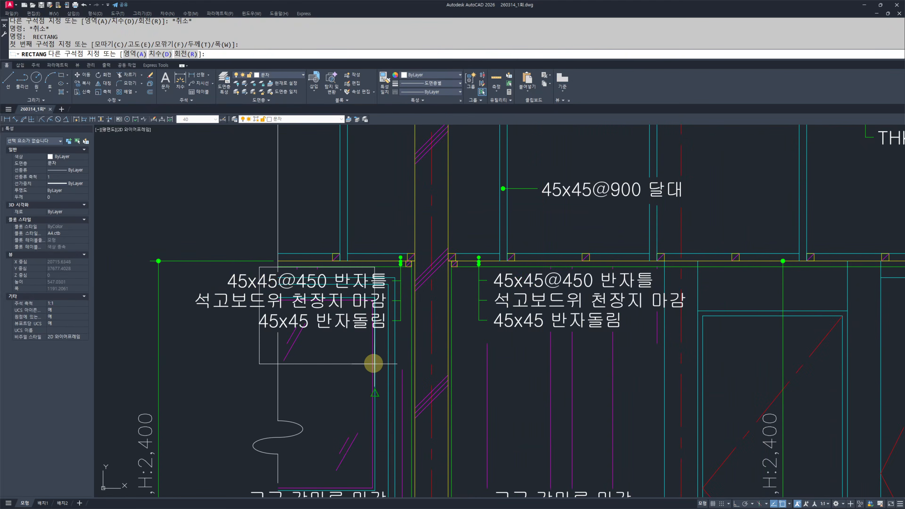
{"action": "scroll", "coordinate": [412, 331], "scroll_direction": "up", "scroll_amount": 4}
{"action": "left_click", "coordinate": [434, 324]}
{"action": "scroll", "coordinate": [410, 327], "scroll_direction": "down", "scroll_amount": 3}
{"action": "scroll", "coordinate": [400, 345], "scroll_direction": "up", "scroll_amount": 3}
- Trim the window lines that pass behind the three ceiling labels beside the section boundary, using the rectangle as the cutting edge
{"action": "type", "text": "tr"}
{"action": "key", "text": "space"}
{"action": "left_click", "coordinate": [400, 368]}
{"action": "key", "text": "space"}
{"action": "left_click", "coordinate": [508, 345]}
{"action": "left_click", "coordinate": [513, 343]}
{"action": "left_click", "coordinate": [512, 343]}
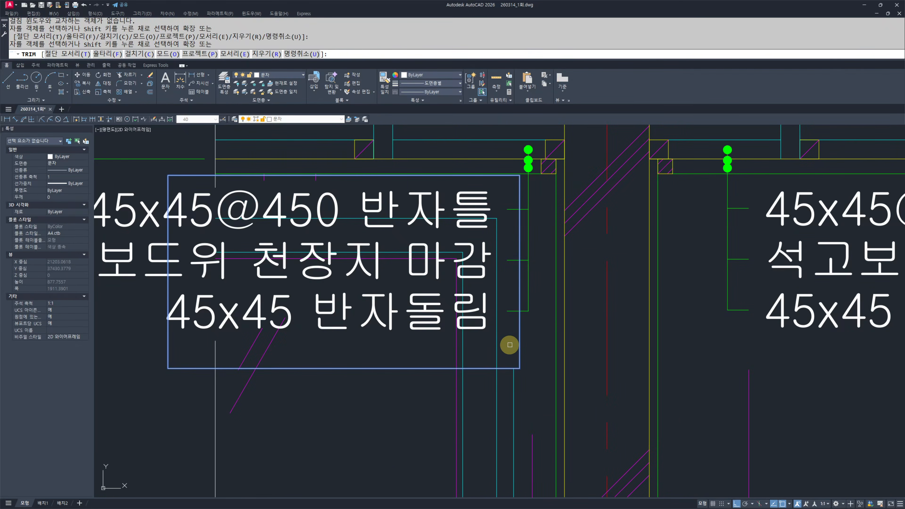
{"action": "left_click", "coordinate": [245, 345]}
{"action": "key", "text": "Escape"}
{"action": "key", "text": "Escape"}
- Erase the trimming rectangle around the ceiling labels beside the section boundary
{"action": "left_click", "coordinate": [350, 374]}
{"action": "left_click", "coordinate": [341, 360]}
{"action": "type", "text": "e"}
{"action": "key", "text": "space"}
{"action": "key", "text": "Escape"}
{"action": "mouse_move", "coordinate": [323, 267]}
{"action": "middle_mouse_down"}
{"action": "mouse_move", "coordinate": [352, 321]}
{"action": "mouse_move", "coordinate": [413, 292]}
{"action": "middle_mouse_up"}
{"action": "scroll", "coordinate": [353, 321], "scroll_direction": "down", "scroll_amount": 2}
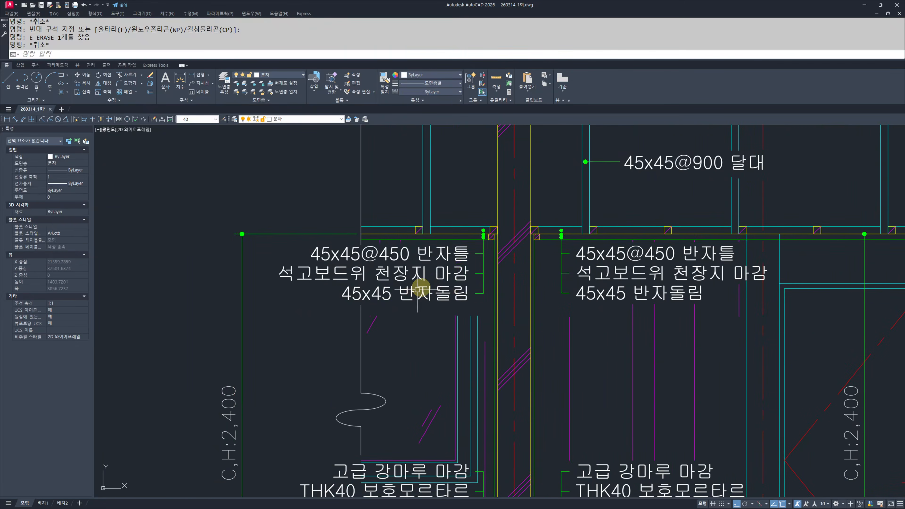
{"action": "scroll", "coordinate": [406, 313], "scroll_direction": "down", "scroll_amount": 2}
{"action": "scroll", "coordinate": [414, 289], "scroll_direction": "up", "scroll_amount": 8}
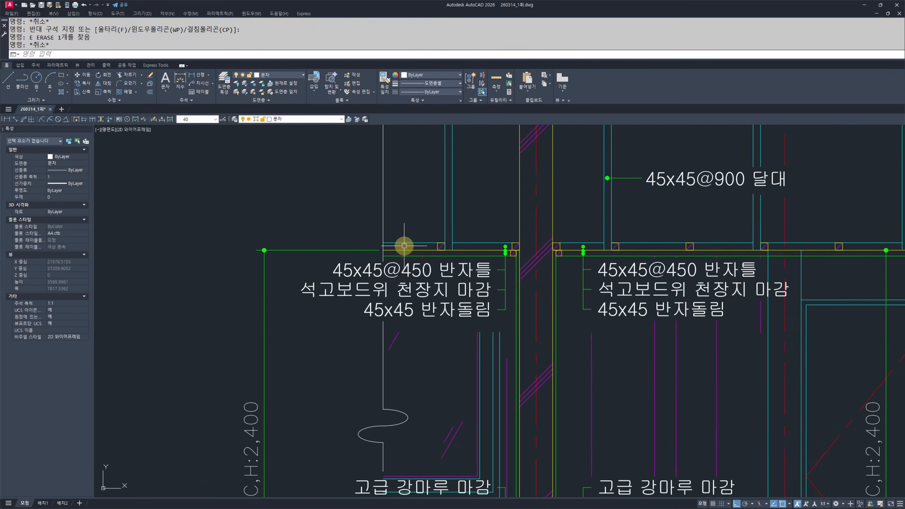
{"action": "left_click", "coordinate": [469, 276]}
{"action": "left_click", "coordinate": [494, 306]}
{"action": "type", "text": "e"}
{"action": "key", "text": "space"}
{"action": "key", "text": "Escape"}
{"action": "key", "text": "Escape"}
{"action": "left_click", "coordinate": [480, 290]}
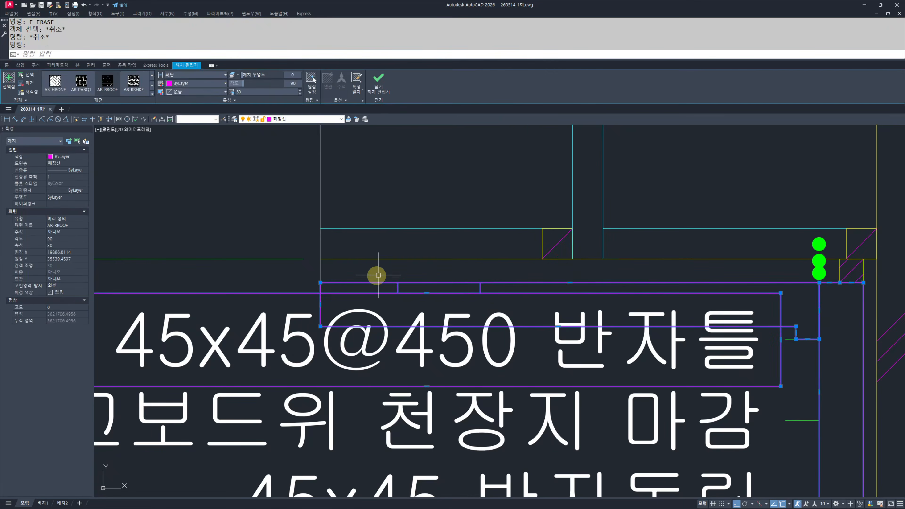
{"action": "key", "text": "Escape"}
{"action": "key", "text": "Escape"}
{"action": "scroll", "coordinate": [367, 300], "scroll_direction": "down", "scroll_amount": 8}
{"action": "scroll", "coordinate": [359, 323], "scroll_direction": "down", "scroll_amount": 4}
{"action": "scroll", "coordinate": [360, 308], "scroll_direction": "up", "scroll_amount": 10}
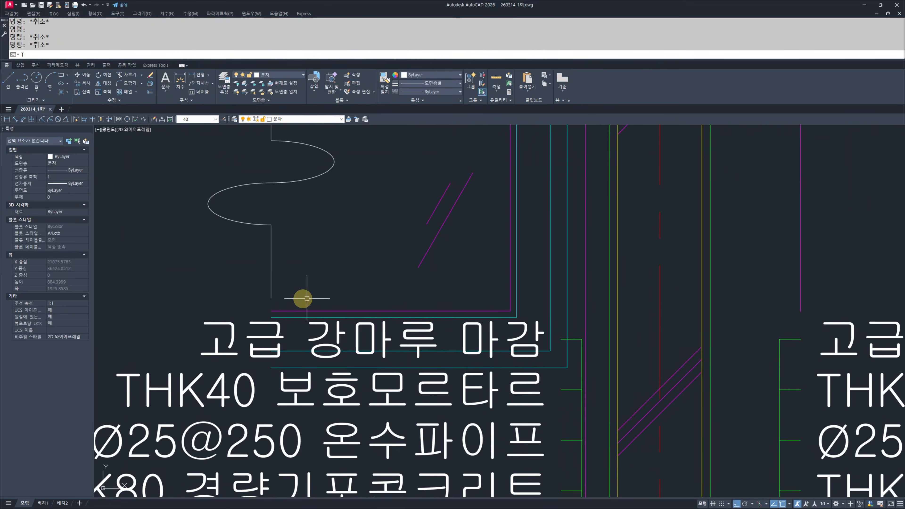
{"action": "type", "text": "tr"}
{"action": "key", "text": "space"}
{"action": "left_click", "coordinate": [574, 381]}
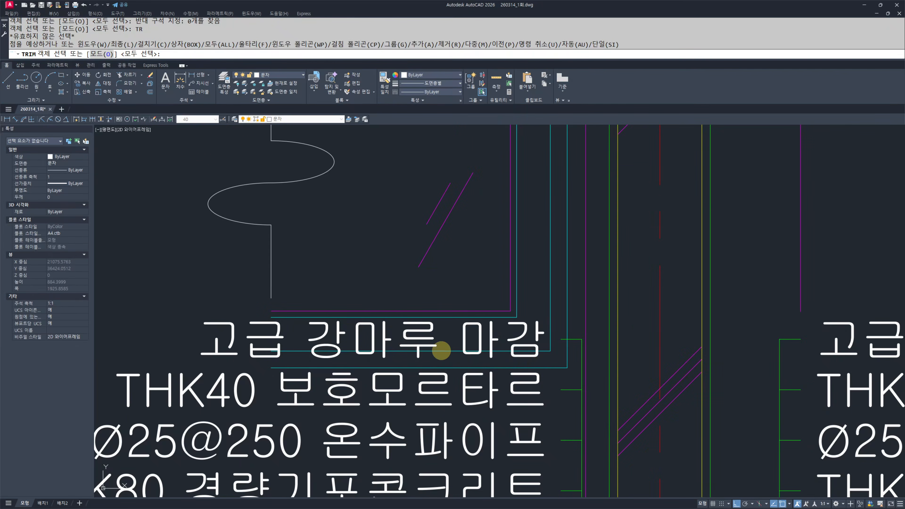
{"action": "key", "text": "Escape"}
{"action": "key", "text": "Escape"}
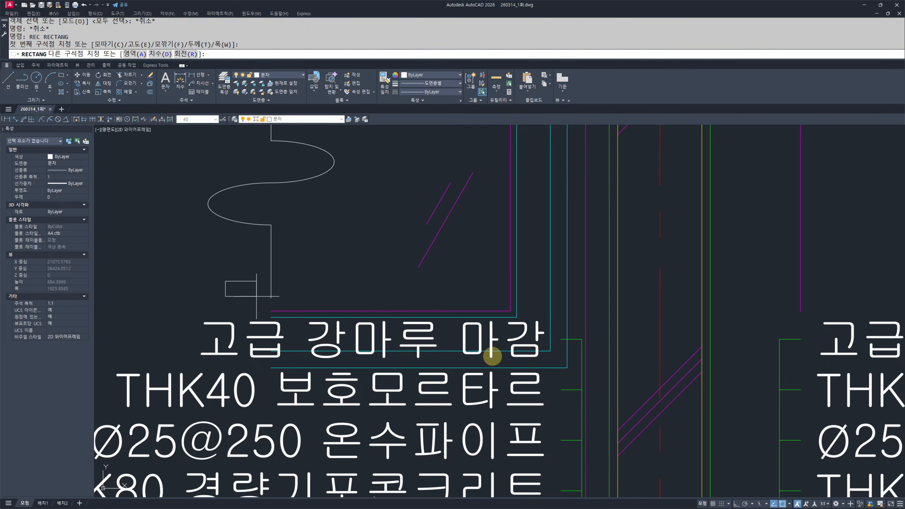
- Draw a rectangle over the 고급 강마루 마감 label beside the section boundary and trim the window lines inside it
{"action": "left_click", "coordinate": [574, 374]}
{"action": "type", "text": "tr"}
{"action": "key", "text": "space"}
{"action": "left_click", "coordinate": [584, 388]}
{"action": "left_click", "coordinate": [567, 371]}
{"action": "key", "text": "space"}
{"action": "key", "text": "F8"}
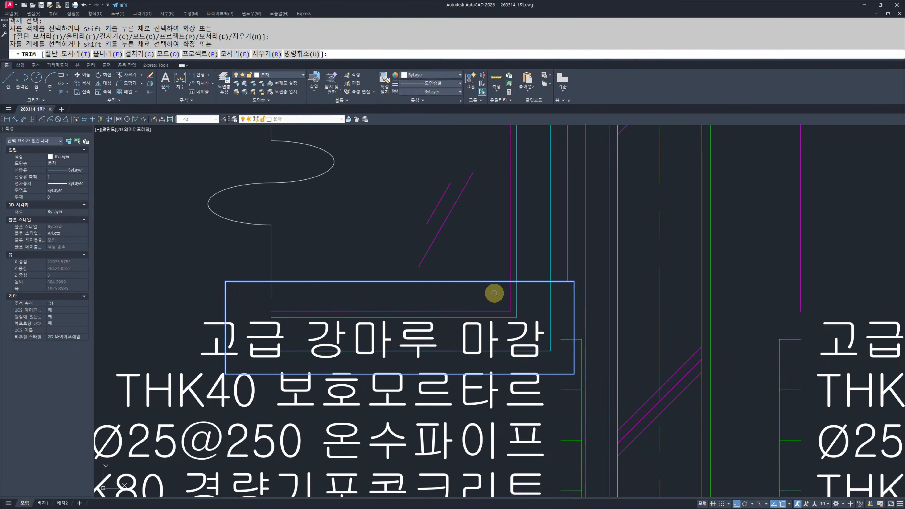
{"action": "left_click", "coordinate": [495, 293]}
{"action": "left_click", "coordinate": [563, 307]}
{"action": "key", "text": "Escape"}
{"action": "key", "text": "Escape"}
- Erase the trimming rectangle around the 고급 강마루 마감 label beside the section boundary
{"action": "left_click", "coordinate": [447, 272]}
{"action": "left_click", "coordinate": [444, 293]}
{"action": "type", "text": "e"}
{"action": "key", "text": "space"}
{"action": "key", "text": "Escape"}
{"action": "key", "text": "Escape"}
{"action": "scroll", "coordinate": [281, 289], "scroll_direction": "down", "scroll_amount": 3}
{"action": "scroll", "coordinate": [351, 356], "scroll_direction": "up", "scroll_amount": 2}
{"action": "scroll", "coordinate": [460, 335], "scroll_direction": "down", "scroll_amount": 1}
{"action": "scroll", "coordinate": [459, 364], "scroll_direction": "up", "scroll_amount": 1}
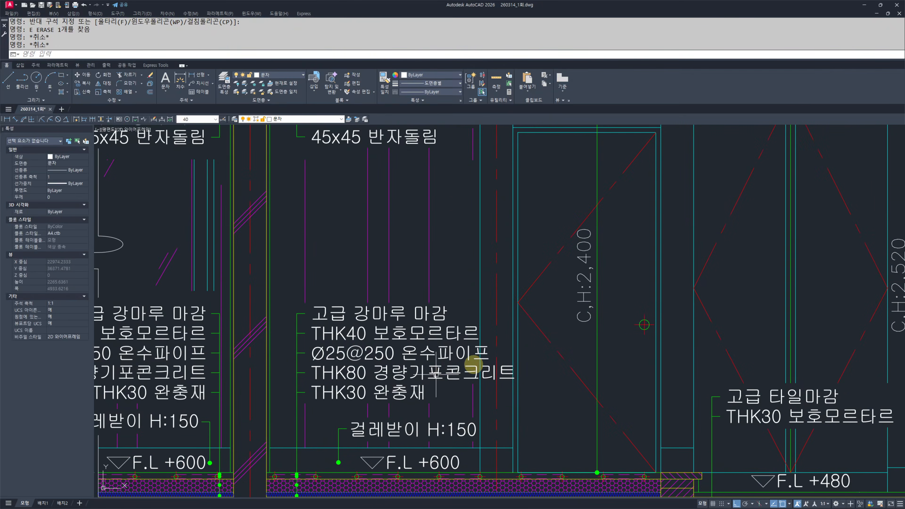
- Draw a rectangle over the ends of the floor labels beside the door and trim the door frame, wall and centre lines inside it
{"action": "scroll", "coordinate": [459, 364], "scroll_direction": "up", "scroll_amount": 3}
{"action": "type", "text": "rec"}
{"action": "key", "text": "space"}
{"action": "left_click", "coordinate": [402, 238]}
{"action": "left_click", "coordinate": [542, 411]}
{"action": "type", "text": "tr"}
{"action": "key", "text": "space"}
{"action": "left_click", "coordinate": [440, 297]}
{"action": "left_click", "coordinate": [561, 327]}
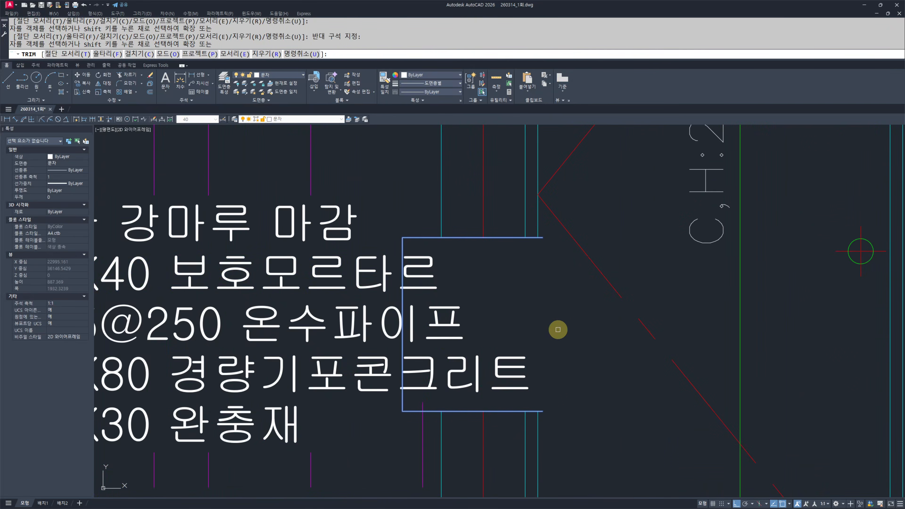
{"action": "key", "text": "Escape"}
{"action": "key", "text": "Escape"}
{"action": "middle_click_drag", "start_coordinate": [528, 320], "coordinate": [520, 359]}
{"action": "left_click", "coordinate": [486, 247]}
{"action": "left_click", "coordinate": [474, 322]}
{"action": "type", "text": "e s"}
{"action": "key", "text": "ctrl+z"}
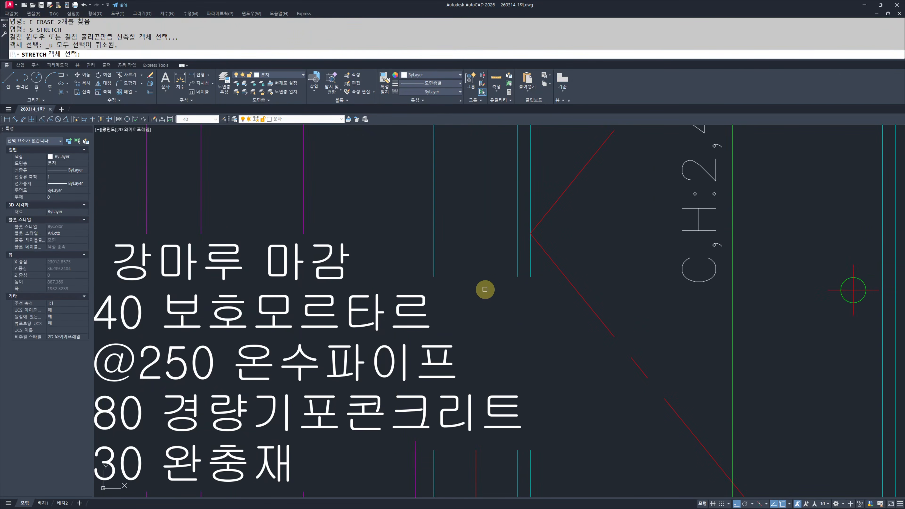
{"action": "key", "text": "Escape"}
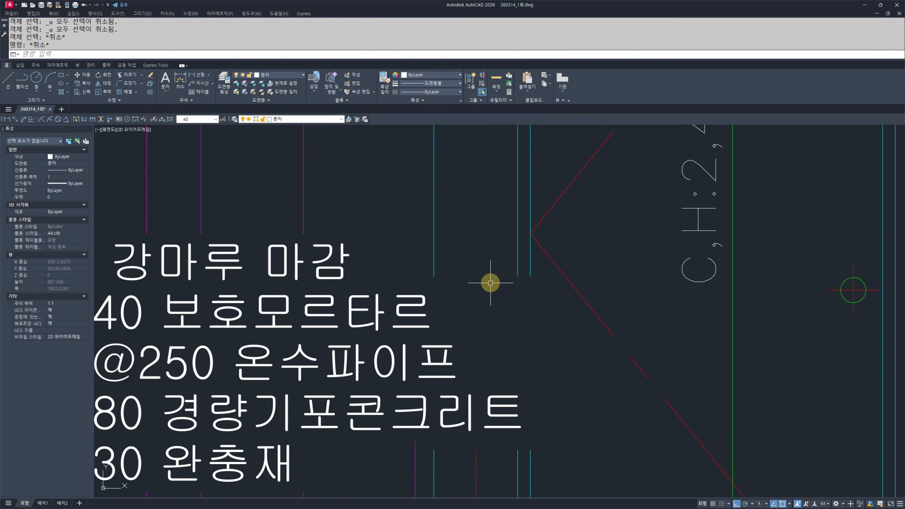
- Erase the trimming rectangle around the ends of the floor labels beside the door
{"action": "left_click", "coordinate": [495, 250]}
{"action": "left_click", "coordinate": [489, 315]}
{"action": "type", "text": "e s"}
- Stretch the upper cut ends of the door frame, wall and centre lines down closer to the floor label text
{"action": "left_click", "coordinate": [535, 289]}
{"action": "left_click", "coordinate": [511, 263]}
{"action": "key", "text": "space"}
{"action": "left_click", "coordinate": [498, 241]}
{"action": "left_click", "coordinate": [499, 348]}
{"action": "key", "text": "space"}
{"action": "left_click", "coordinate": [493, 307]}
{"action": "left_click", "coordinate": [449, 241]}
{"action": "key", "text": "space"}
{"action": "left_click", "coordinate": [499, 229]}
{"action": "left_click", "coordinate": [499, 280]}
{"action": "key", "text": "Escape"}
{"action": "key", "text": "Escape"}
- Break the cyan wall line where it passes behind the 석고보드위 천장지 마감 ceiling label
{"action": "type", "text": "bre"}
{"action": "key", "text": "space"}
{"action": "scroll", "coordinate": [495, 268], "scroll_direction": "up", "scroll_amount": 8}
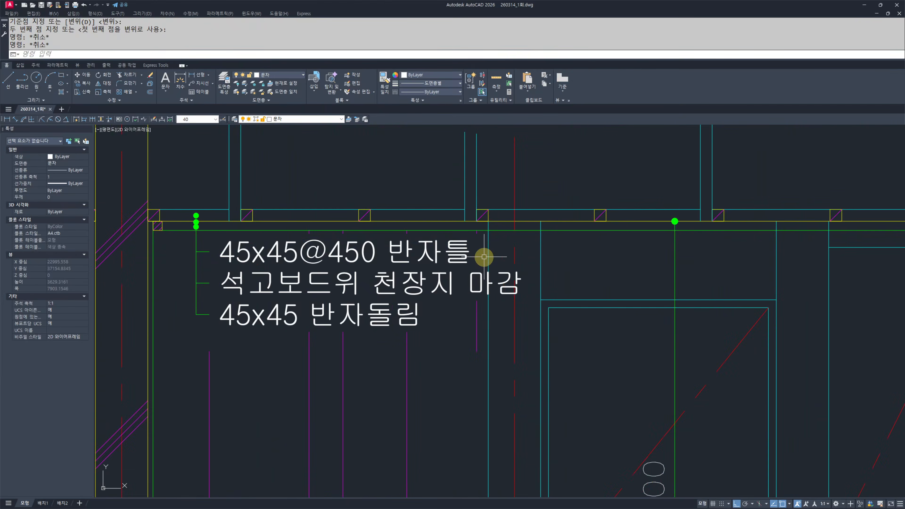
{"action": "key", "text": "Escape"}
{"action": "key", "text": "Escape"}
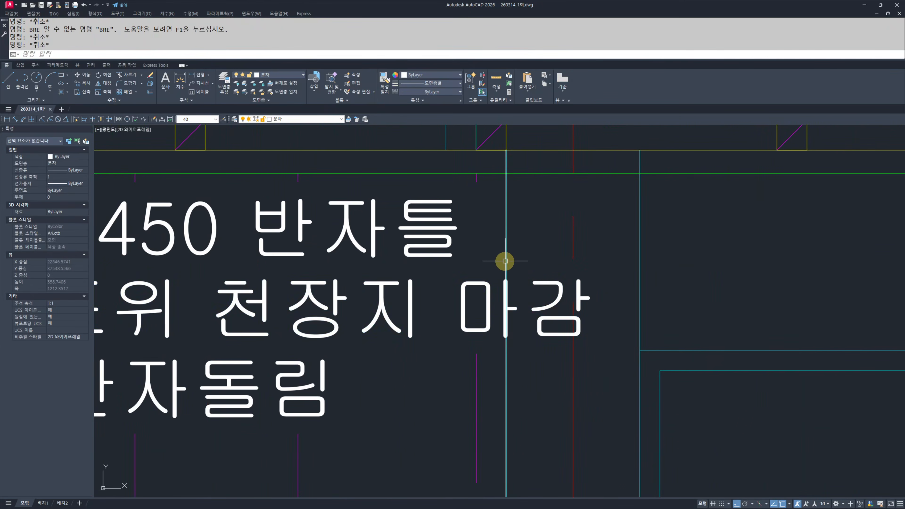
{"action": "type", "text": "br"}
{"action": "key", "text": "space"}
{"action": "left_click", "coordinate": [506, 259]}
{"action": "left_click", "coordinate": [529, 365]}
- Break the red centreline where it passes behind the end of the 석고보드위 천장지 마감 ceiling label
{"action": "key", "text": "space"}
{"action": "left_click", "coordinate": [578, 258]}
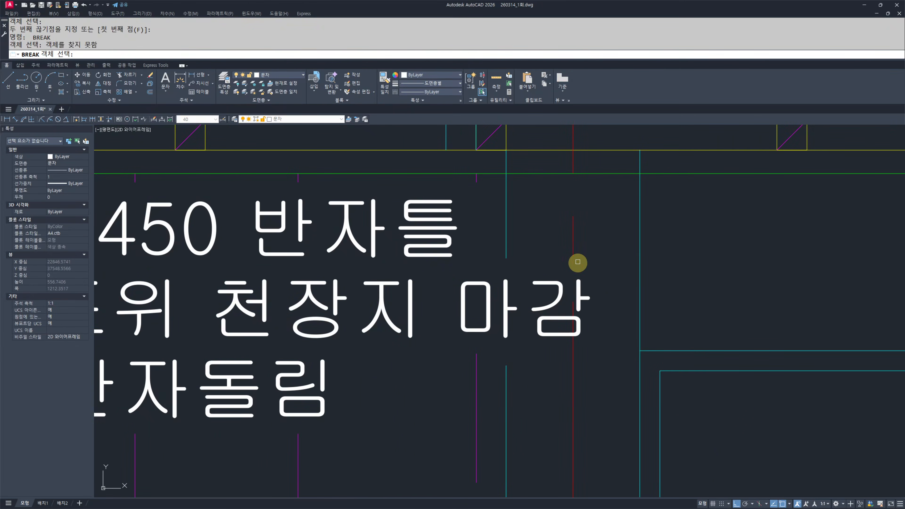
{"action": "left_click", "coordinate": [570, 244]}
{"action": "left_click", "coordinate": [578, 262]}
{"action": "left_click", "coordinate": [573, 254]}
{"action": "left_click", "coordinate": [602, 378]}
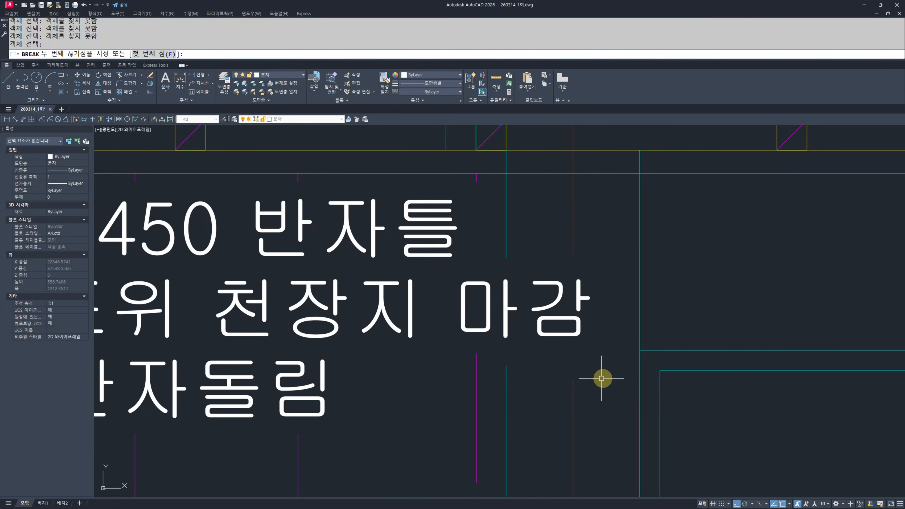
- Inspect the whole building section for lines that still cross the label text
{"action": "scroll", "coordinate": [478, 360], "scroll_direction": "down", "scroll_amount": 10}
{"action": "scroll", "coordinate": [478, 360], "scroll_direction": "up", "scroll_amount": 5}
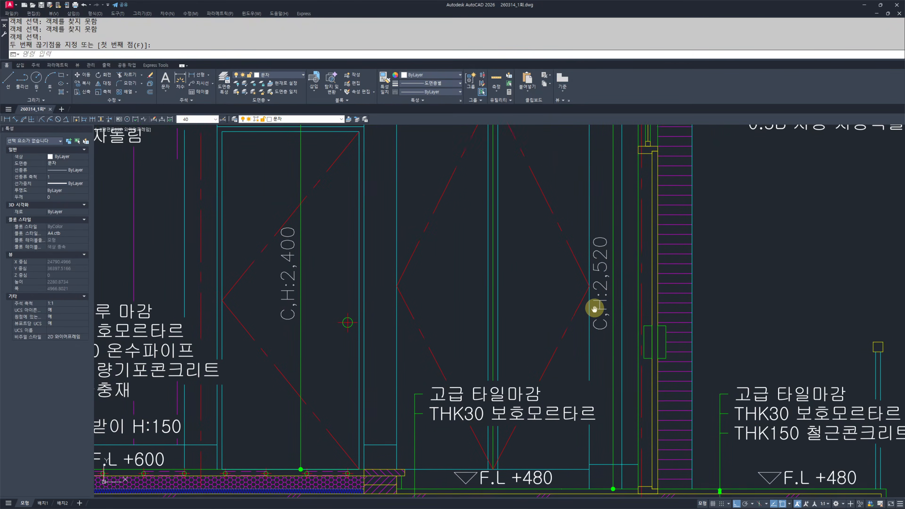
{"action": "scroll", "coordinate": [599, 194], "scroll_direction": "up", "scroll_amount": 1}
{"action": "key", "text": "space"}
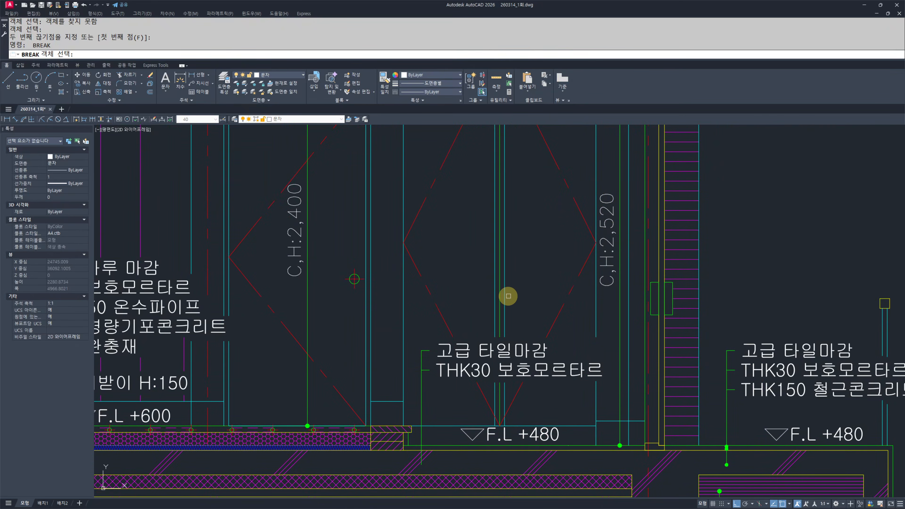
{"action": "scroll", "coordinate": [508, 295], "scroll_direction": "up", "scroll_amount": 1}
{"action": "key", "text": "Escape"}
{"action": "key", "text": "Escape"}
{"action": "scroll", "coordinate": [612, 246], "scroll_direction": "up", "scroll_amount": 2}
{"action": "scroll", "coordinate": [534, 303], "scroll_direction": "down", "scroll_amount": 6}
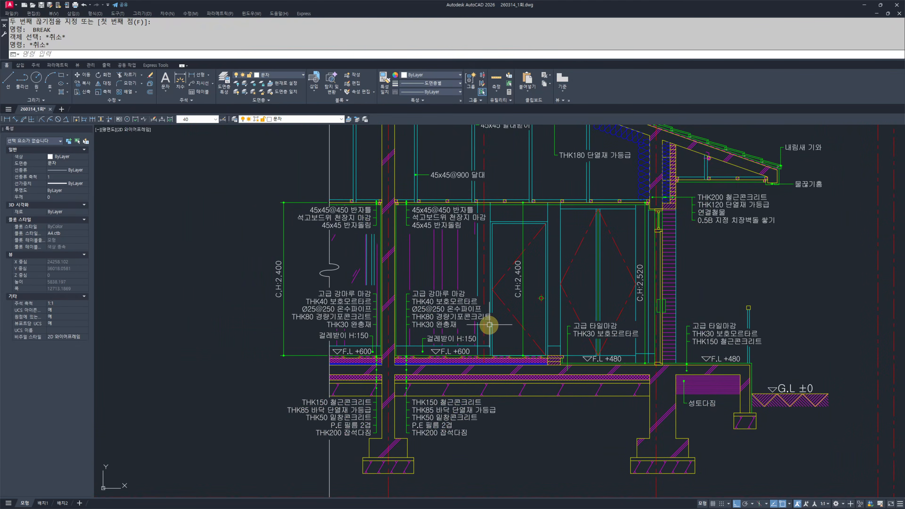
{"action": "scroll", "coordinate": [584, 321], "scroll_direction": "up", "scroll_amount": 2}
{"action": "scroll", "coordinate": [606, 353], "scroll_direction": "up", "scroll_amount": 2}
{"action": "scroll", "coordinate": [369, 344], "scroll_direction": "down", "scroll_amount": 5}
{"action": "scroll", "coordinate": [477, 314], "scroll_direction": "up", "scroll_amount": 4}
{"action": "scroll", "coordinate": [455, 325], "scroll_direction": "down", "scroll_amount": 3}
{"action": "middle_click_drag", "start_coordinate": [455, 325], "coordinate": [408, 401]}
{"action": "mouse_move", "coordinate": [728, 330]}
{"action": "middle_mouse_down"}
{"action": "mouse_move", "coordinate": [642, 326]}
{"action": "mouse_move", "coordinate": [627, 294]}
{"action": "middle_mouse_up"}
{"action": "scroll", "coordinate": [627, 293], "scroll_direction": "down", "scroll_amount": 2}
{"action": "middle_click_drag", "start_coordinate": [424, 360], "coordinate": [518, 336]}
{"action": "scroll", "coordinate": [460, 357], "scroll_direction": "up", "scroll_amount": 4}
{"action": "scroll", "coordinate": [525, 315], "scroll_direction": "down", "scroll_amount": 2}
{"action": "mouse_move", "coordinate": [573, 364]}
{"action": "middle_mouse_down"}
{"action": "mouse_move", "coordinate": [491, 398]}
{"action": "mouse_move", "coordinate": [485, 459]}
{"action": "middle_mouse_up"}
{"action": "middle_click_drag", "start_coordinate": [508, 230], "coordinate": [505, 295]}
{"action": "scroll", "coordinate": [505, 294], "scroll_direction": "down", "scroll_amount": 2}
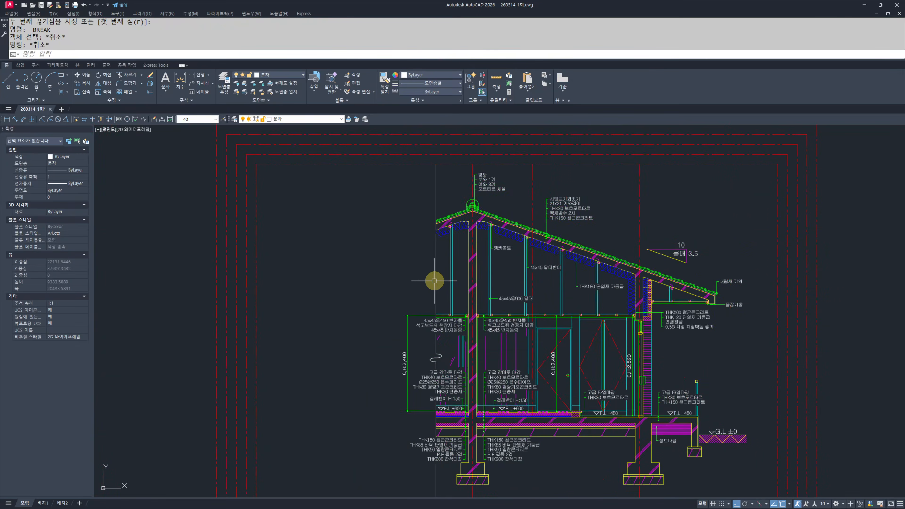
{"action": "middle_click_drag", "start_coordinate": [380, 293], "coordinate": [444, 291]}
{"action": "scroll", "coordinate": [445, 291], "scroll_direction": "down", "scroll_amount": 2}
{"action": "key", "text": "Escape"}
{"action": "middle_click_drag", "start_coordinate": [546, 244], "coordinate": [526, 299]}
{"action": "scroll", "coordinate": [510, 253], "scroll_direction": "up", "scroll_amount": 4}
{"action": "middle_click_drag", "start_coordinate": [468, 228], "coordinate": [464, 246]}
{"action": "key", "text": "Escape"}
{"action": "key", "text": "Escape"}
- Draw a vertical line from the eave tip up to the innermost red guide line above the roof
{"action": "mouse_move", "coordinate": [554, 286]}
{"action": "middle_mouse_down"}
{"action": "mouse_move", "coordinate": [542, 298]}
{"action": "mouse_move", "coordinate": [507, 283]}
{"action": "middle_mouse_up"}
{"action": "scroll", "coordinate": [509, 313], "scroll_direction": "down", "scroll_amount": 2}
{"action": "mouse_move", "coordinate": [603, 335]}
{"action": "middle_mouse_down"}
{"action": "mouse_move", "coordinate": [492, 292]}
{"action": "mouse_move", "coordinate": [626, 337]}
{"action": "middle_mouse_up"}
{"action": "scroll", "coordinate": [601, 331], "scroll_direction": "up", "scroll_amount": 2}
{"action": "type", "text": "l"}
{"action": "key", "text": "space"}
{"action": "scroll", "coordinate": [589, 395], "scroll_direction": "up", "scroll_amount": 6}
{"action": "left_click", "coordinate": [552, 363]}
{"action": "scroll", "coordinate": [554, 357], "scroll_direction": "down", "scroll_amount": 6}
{"action": "middle_click_drag", "start_coordinate": [568, 276], "coordinate": [582, 307]}
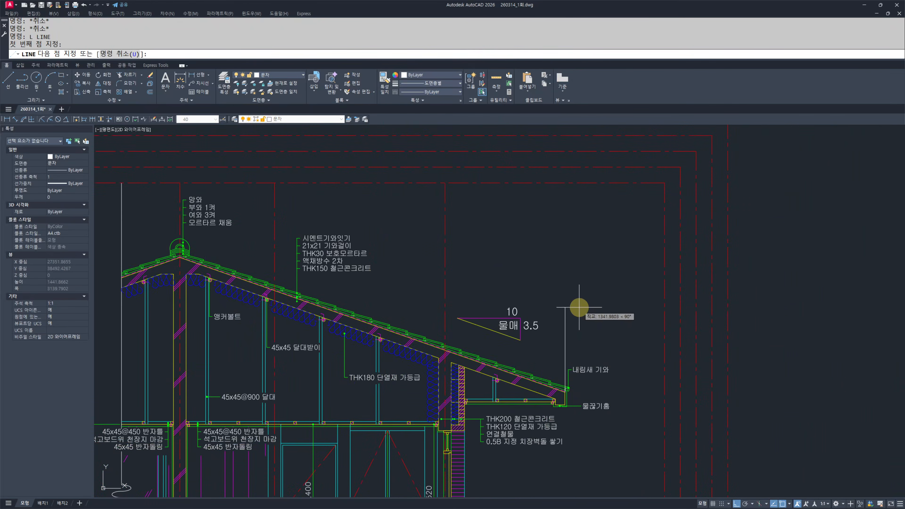
{"action": "middle_click_drag", "start_coordinate": [567, 199], "coordinate": [569, 298]}
{"action": "left_click", "coordinate": [572, 283]}
{"action": "key", "text": "Escape"}
{"action": "key", "text": "Escape"}
- Add quick dimensions between the vertical lines above the roof, placed on the second red guide line
{"action": "middle_click_drag", "start_coordinate": [472, 287], "coordinate": [628, 332]}
{"action": "type", "text": "qd"}
{"action": "key", "text": "space"}
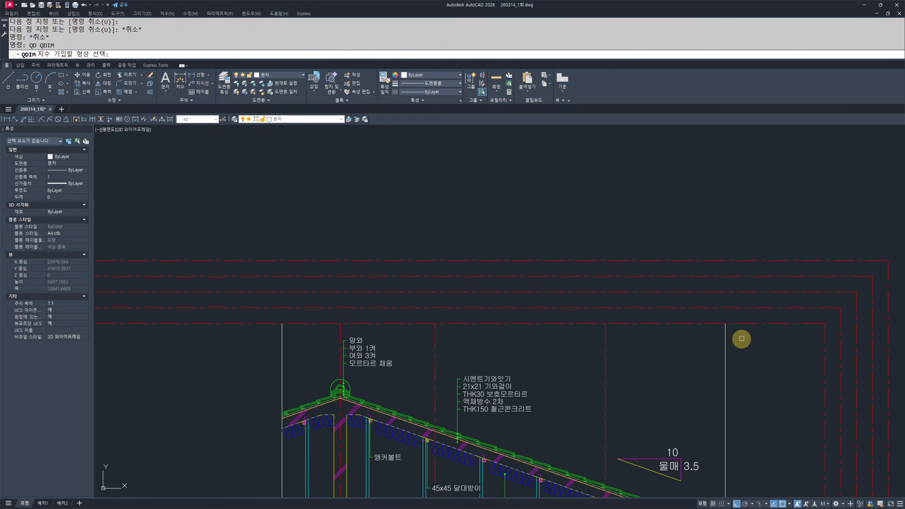
{"action": "left_click", "coordinate": [210, 335]}
{"action": "key", "text": "space"}
{"action": "left_click", "coordinate": [441, 307]}
{"action": "key", "text": "Escape"}
{"action": "key", "text": "Escape"}
{"action": "middle_click_drag", "start_coordinate": [415, 324], "coordinate": [432, 321]}
- Erase the vertical helper line rising from the eave tip to the guide line
{"action": "left_click", "coordinate": [787, 362]}
{"action": "left_click", "coordinate": [709, 360]}
{"action": "type", "text": "e"}
{"action": "key", "text": "Escape"}
- Replace the text of the leftmost dimension above the roof with 설
{"action": "middle_click_drag", "start_coordinate": [343, 294], "coordinate": [364, 312]}
{"action": "scroll", "coordinate": [364, 312], "scroll_direction": "up", "scroll_amount": 2}
{"action": "scroll", "coordinate": [332, 314], "scroll_direction": "up", "scroll_amount": 2}
{"action": "scroll", "coordinate": [332, 314], "scroll_direction": "up", "scroll_amount": 2}
{"action": "left_click", "coordinate": [338, 321]}
{"action": "key", "text": "Escape"}
{"action": "key", "text": "Escape"}
{"action": "left_click", "coordinate": [338, 325]}
{"action": "double_click", "coordinate": [389, 326]}
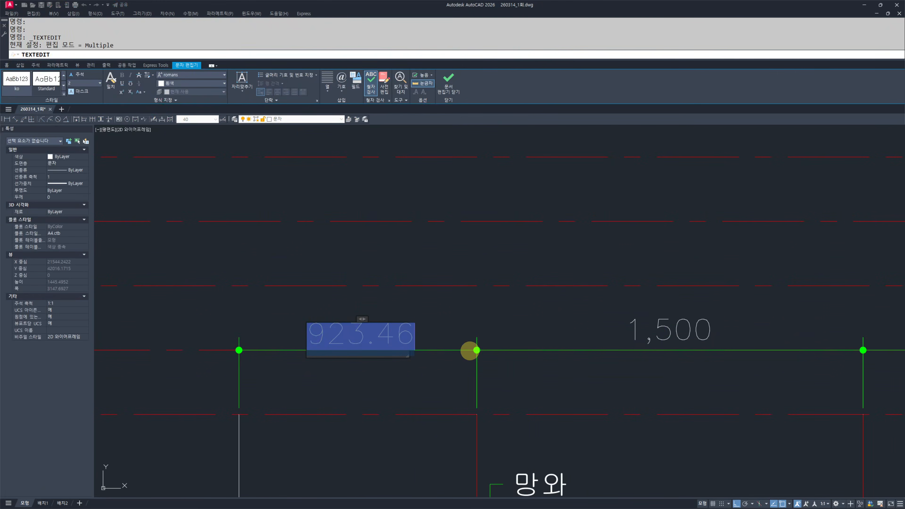
{"action": "key", "text": "Delete"}
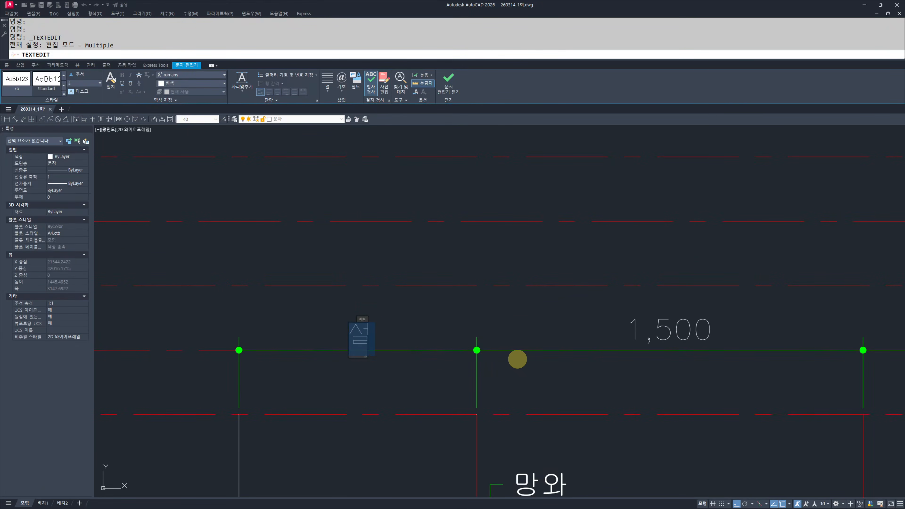
{"action": "left_click", "coordinate": [517, 359]}
{"action": "key", "text": "Escape"}
{"action": "key", "text": "Escape"}
- Draw vertical construction lines through the wall, footing and base corners of the large footing under the exterior wall
{"action": "scroll", "coordinate": [553, 352], "scroll_direction": "down", "scroll_amount": 4}
{"action": "middle_click_drag", "start_coordinate": [711, 396], "coordinate": [520, 267]}
{"action": "scroll", "coordinate": [603, 338], "scroll_direction": "down", "scroll_amount": 2}
{"action": "middle_click_drag", "start_coordinate": [588, 329], "coordinate": [560, 274]}
{"action": "scroll", "coordinate": [560, 275], "scroll_direction": "down", "scroll_amount": 2}
{"action": "mouse_move", "coordinate": [566, 459]}
{"action": "middle_mouse_down"}
{"action": "mouse_move", "coordinate": [571, 329]}
{"action": "mouse_move", "coordinate": [552, 307]}
{"action": "middle_mouse_up"}
{"action": "scroll", "coordinate": [519, 261], "scroll_direction": "up", "scroll_amount": 4}
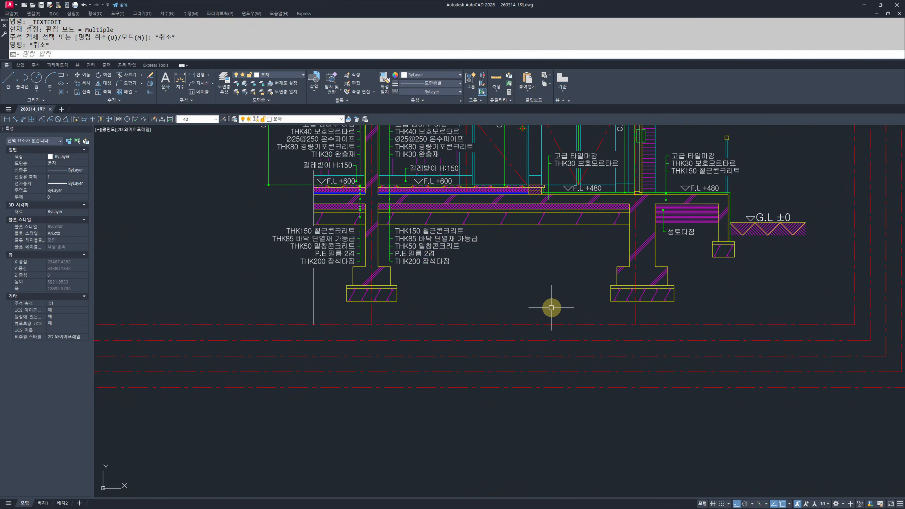
{"action": "scroll", "coordinate": [643, 316], "scroll_direction": "up", "scroll_amount": 4}
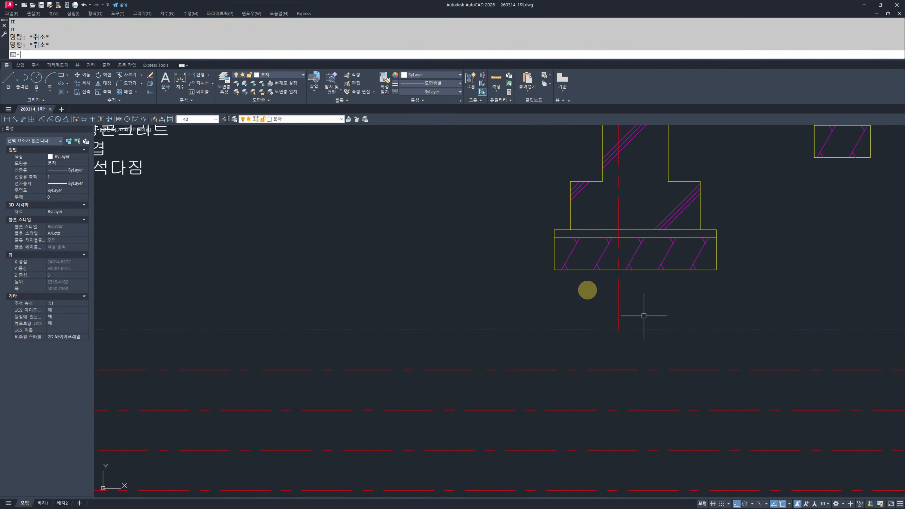
{"action": "key", "text": "Return"}
{"action": "type", "text": "v"}
{"action": "key", "text": "Return"}
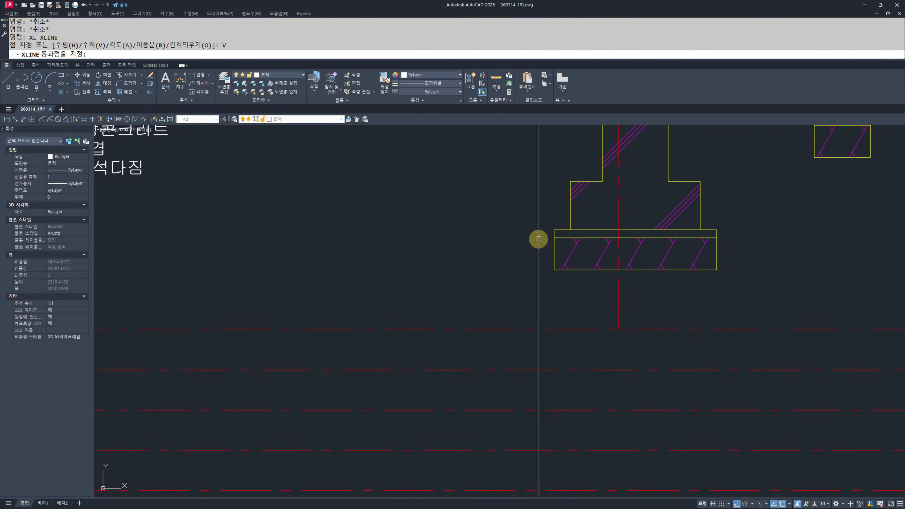
{"action": "left_click", "coordinate": [555, 267]}
{"action": "left_click", "coordinate": [570, 229]}
{"action": "left_click", "coordinate": [601, 181]}
{"action": "left_click", "coordinate": [667, 181]}
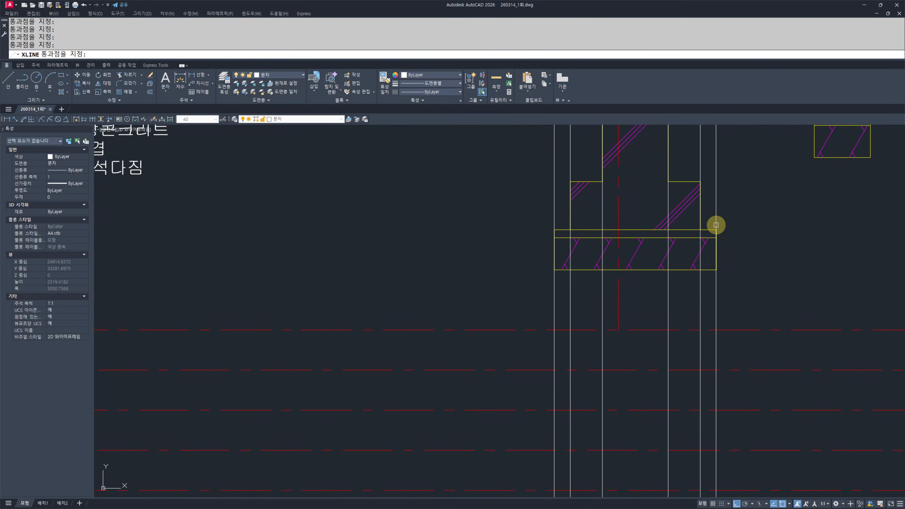
{"action": "scroll", "coordinate": [723, 232], "scroll_direction": "up", "scroll_amount": 5}
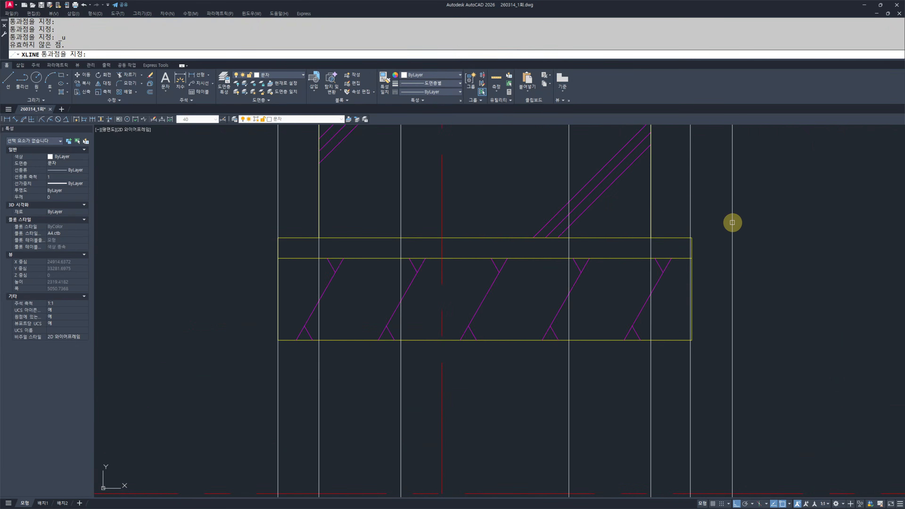
- Erase the misplaced vertical construction line at the outer base edge of the exterior wall footing
{"action": "key", "text": "Escape"}
{"action": "key", "text": "Escape"}
{"action": "left_click", "coordinate": [684, 223]}
{"action": "left_click", "coordinate": [687, 220]}
{"action": "left_click", "coordinate": [688, 221]}
{"action": "type", "text": "e"}
{"action": "key", "text": "space"}
{"action": "key", "text": "Escape"}
{"action": "key", "text": "Escape"}
- Draw a vertical construction line through the outer bottom corner of the small wall beside the G.L ±0 mark
{"action": "type", "text": "XL"}
{"action": "key", "text": "space"}
{"action": "scroll", "coordinate": [748, 236], "scroll_direction": "down", "scroll_amount": 6}
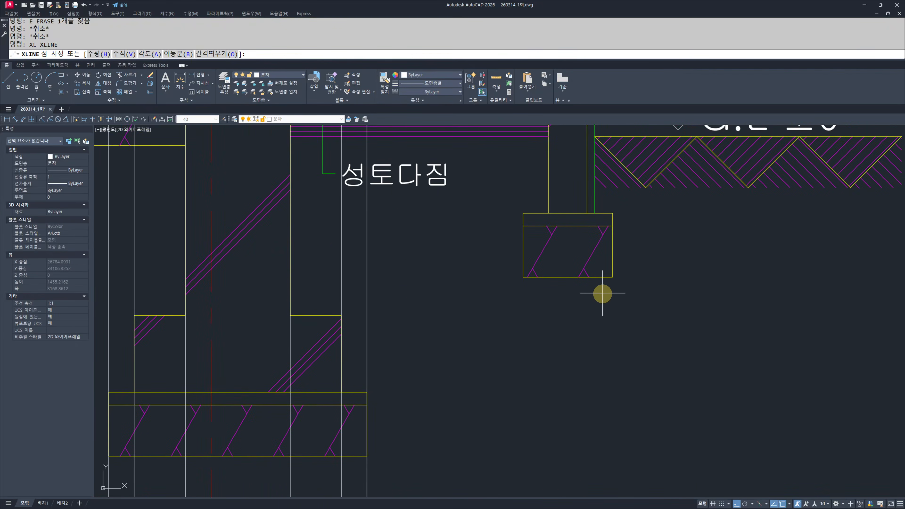
{"action": "middle_click_drag", "start_coordinate": [604, 299], "coordinate": [591, 339]}
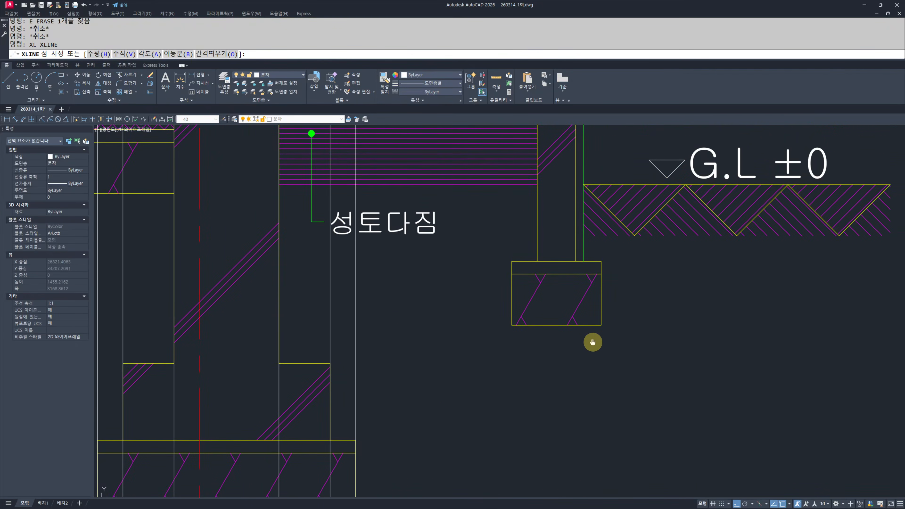
{"action": "type", "text": "v"}
{"action": "key", "text": "space"}
{"action": "scroll", "coordinate": [598, 269], "scroll_direction": "up", "scroll_amount": 3}
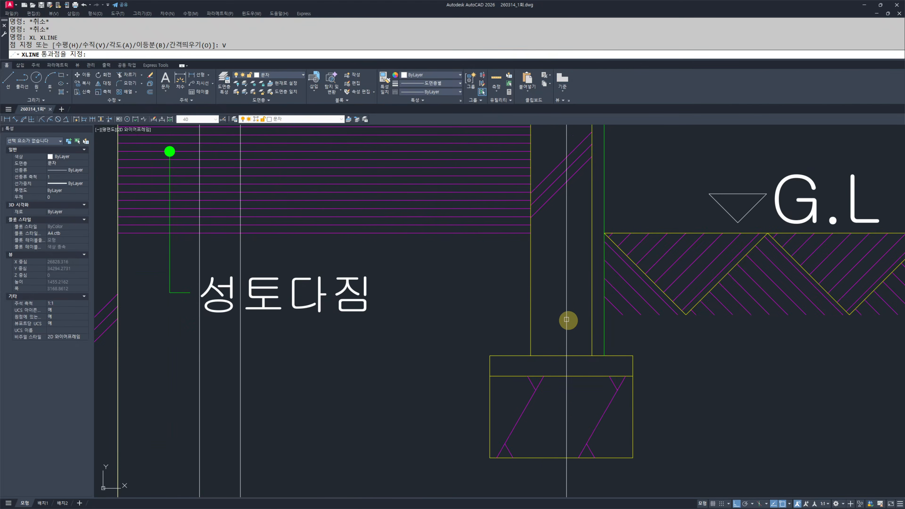
{"action": "left_click", "coordinate": [592, 355]}
{"action": "scroll", "coordinate": [360, 317], "scroll_direction": "down", "scroll_amount": 4}
- Draw vertical construction lines through the wall, footing and base corners of the interior wall footing
{"action": "scroll", "coordinate": [470, 347], "scroll_direction": "up", "scroll_amount": 5}
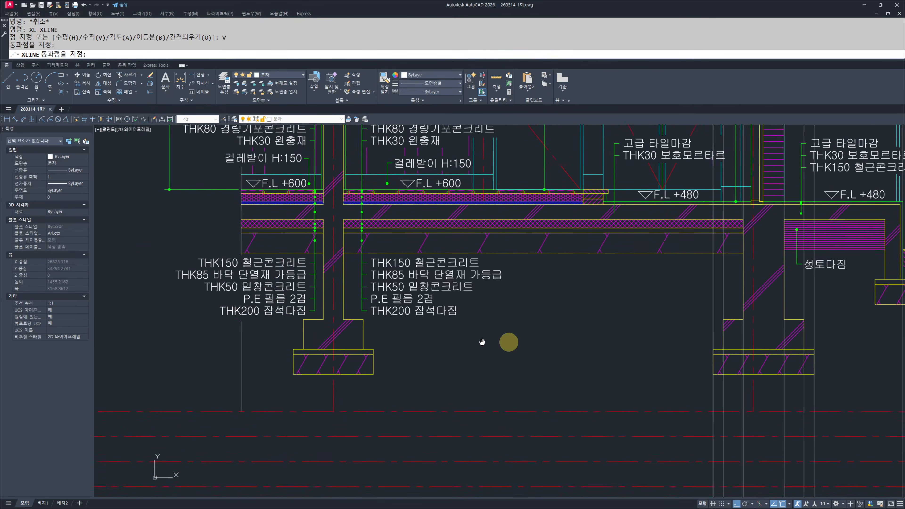
{"action": "left_click", "coordinate": [463, 352]}
{"action": "left_click", "coordinate": [488, 352]}
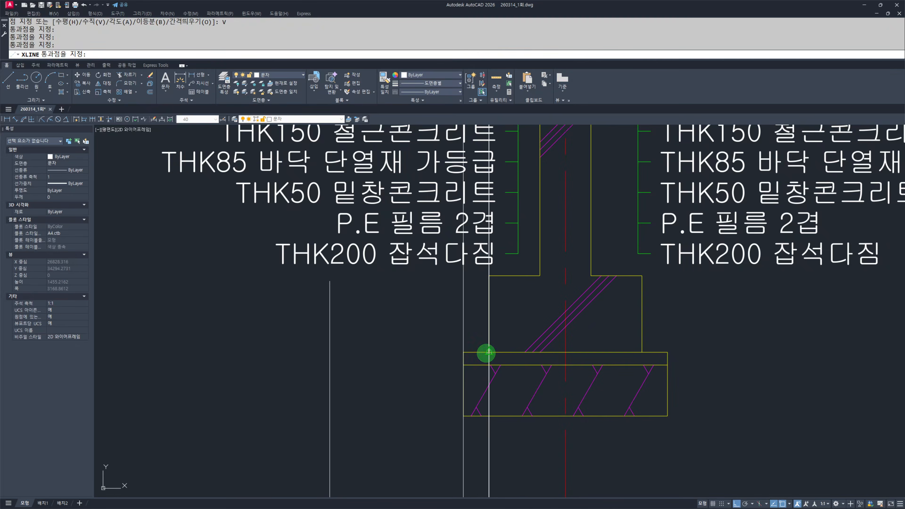
{"action": "left_click", "coordinate": [540, 275]}
{"action": "left_click", "coordinate": [641, 275]}
{"action": "scroll", "coordinate": [659, 352], "scroll_direction": "down", "scroll_amount": 5}
{"action": "middle_click_drag", "start_coordinate": [582, 367], "coordinate": [485, 293]}
{"action": "scroll", "coordinate": [470, 312], "scroll_direction": "up", "scroll_amount": 5}
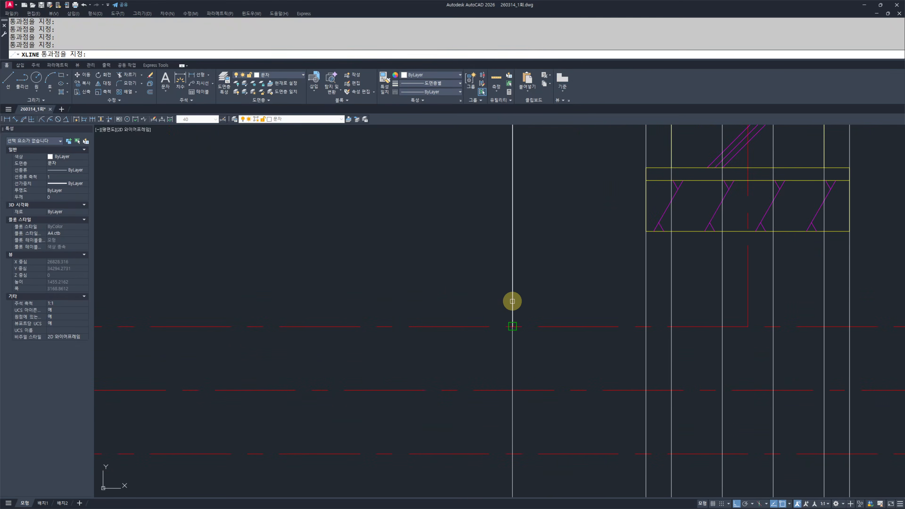
- Match the properties of the red centreline onto all the vertical construction lines below the footings
{"action": "scroll", "coordinate": [467, 351], "scroll_direction": "down", "scroll_amount": 4}
{"action": "mouse_move", "coordinate": [566, 349]}
{"action": "middle_mouse_down"}
{"action": "mouse_move", "coordinate": [416, 347]}
{"action": "mouse_move", "coordinate": [494, 335]}
{"action": "middle_mouse_up"}
{"action": "scroll", "coordinate": [465, 346], "scroll_direction": "up", "scroll_amount": 2}
{"action": "scroll", "coordinate": [537, 357], "scroll_direction": "down", "scroll_amount": 4}
{"action": "key", "text": "Return"}
{"action": "left_click", "coordinate": [566, 372]}
{"action": "left_click", "coordinate": [773, 443]}
{"action": "left_click", "coordinate": [318, 431]}
{"action": "key", "text": "Escape"}
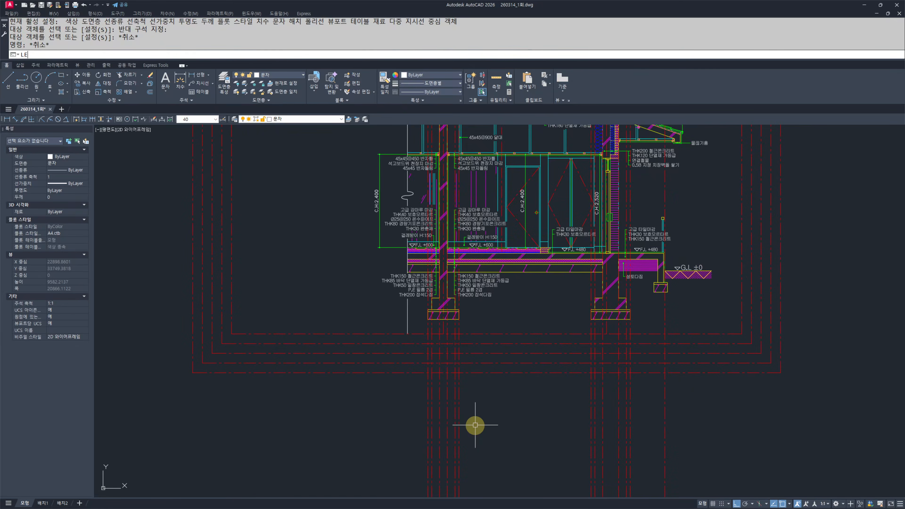
{"action": "key", "text": "Escape"}
{"action": "left_click", "coordinate": [11, 119]}
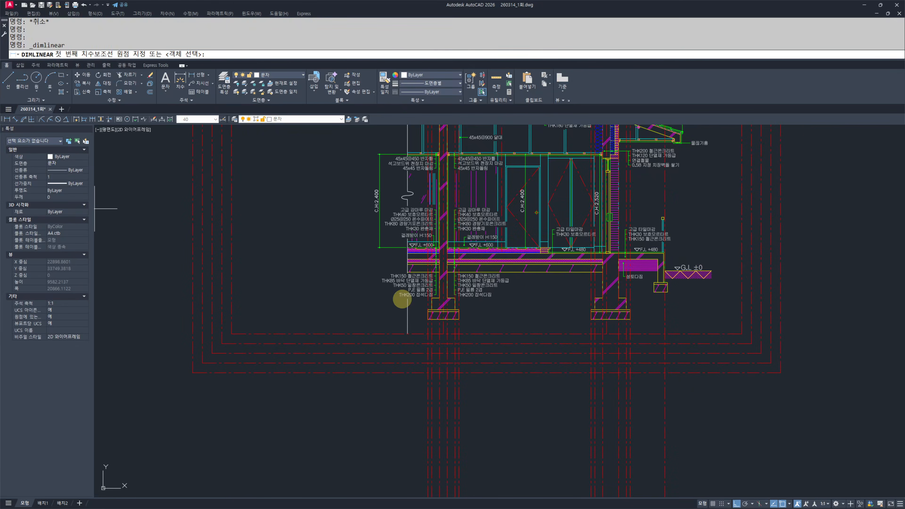
{"action": "scroll", "coordinate": [671, 323], "scroll_direction": "up", "scroll_amount": 7}
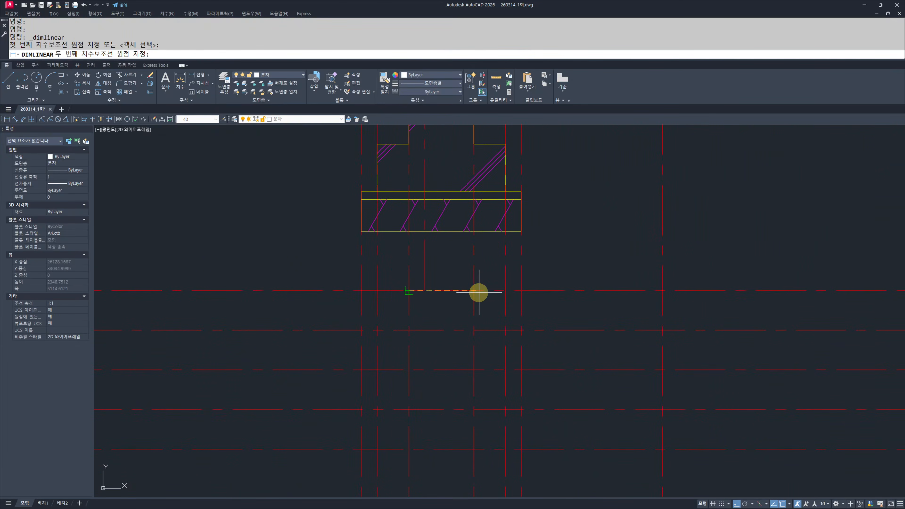
{"action": "left_click", "coordinate": [478, 292]}
{"action": "key", "text": "Escape"}
{"action": "key", "text": "space"}
{"action": "left_click", "coordinate": [409, 291]}
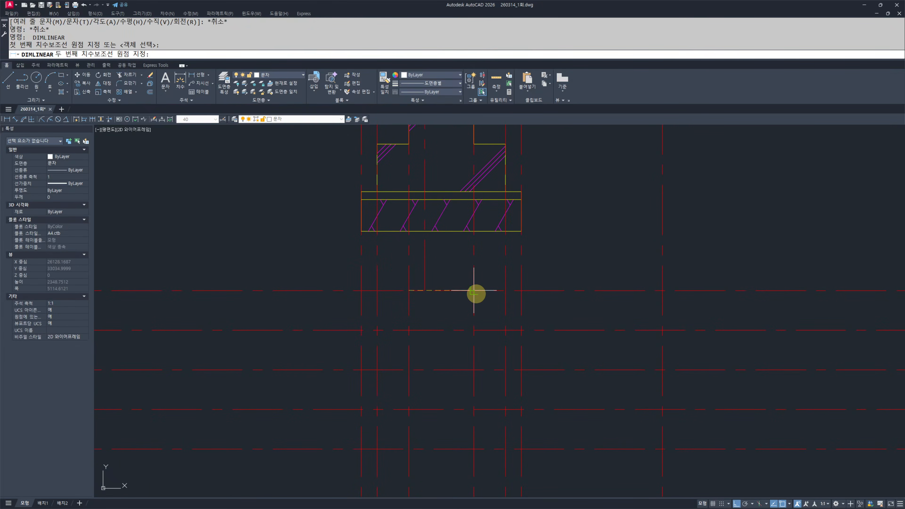
{"action": "left_click", "coordinate": [475, 294]}
{"action": "key", "text": "Escape"}
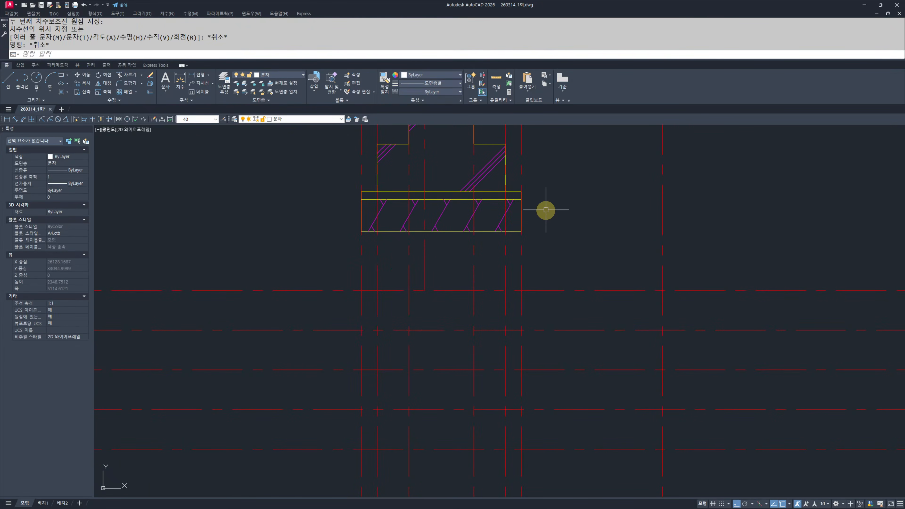
- Review the user preference settings in the Options dialog without changing them
{"action": "type", "text": "OP"}
{"action": "key", "text": "Return"}
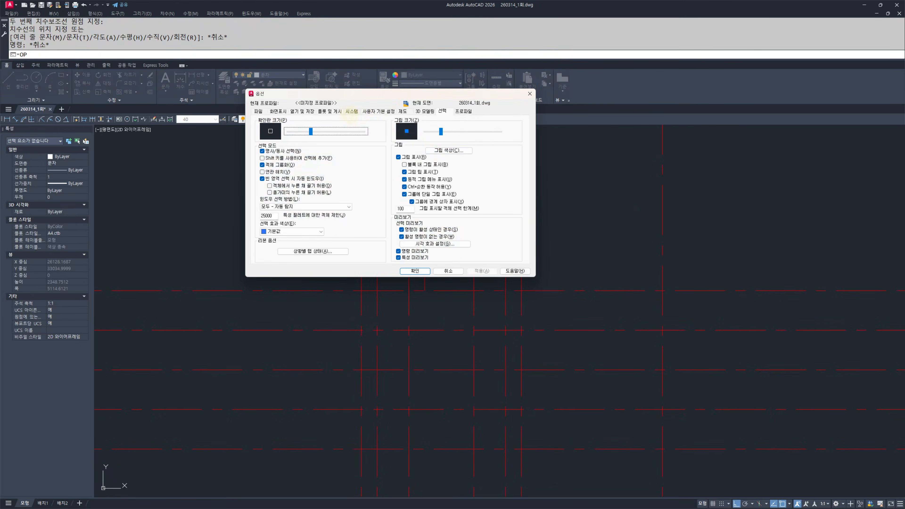
{"action": "left_click", "coordinate": [372, 111]}
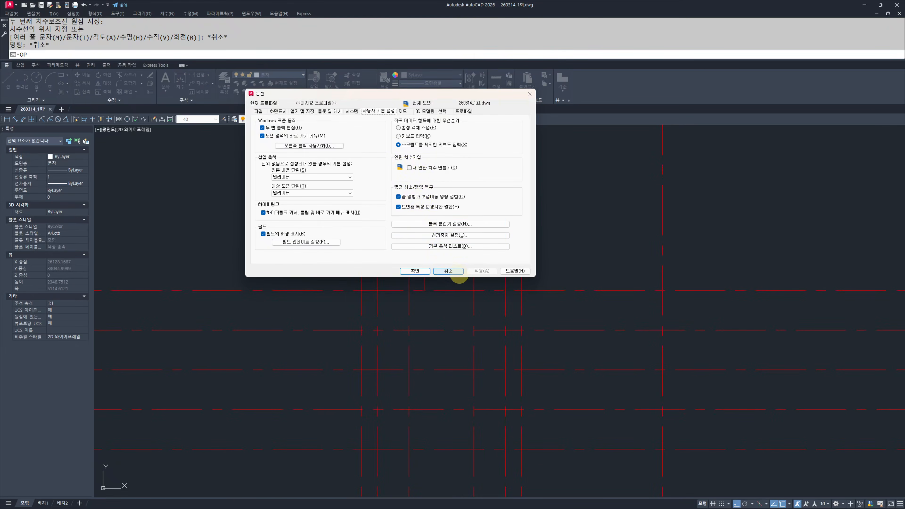
{"action": "left_click", "coordinate": [459, 274]}
{"action": "scroll", "coordinate": [507, 291], "scroll_direction": "down", "scroll_amount": 10}
{"action": "scroll", "coordinate": [551, 260], "scroll_direction": "up", "scroll_amount": 15}
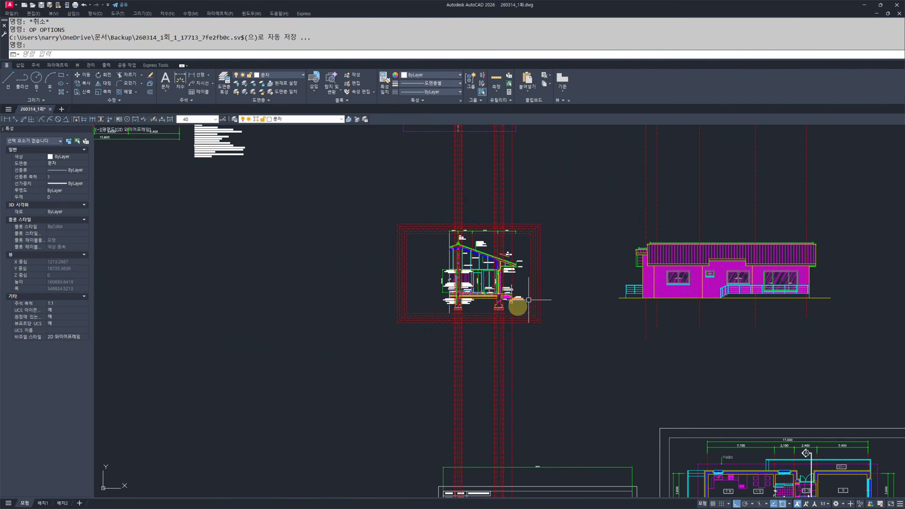
{"action": "type", "text": "q"}
{"action": "key", "text": "Return"}
{"action": "left_click", "coordinate": [430, 271]}
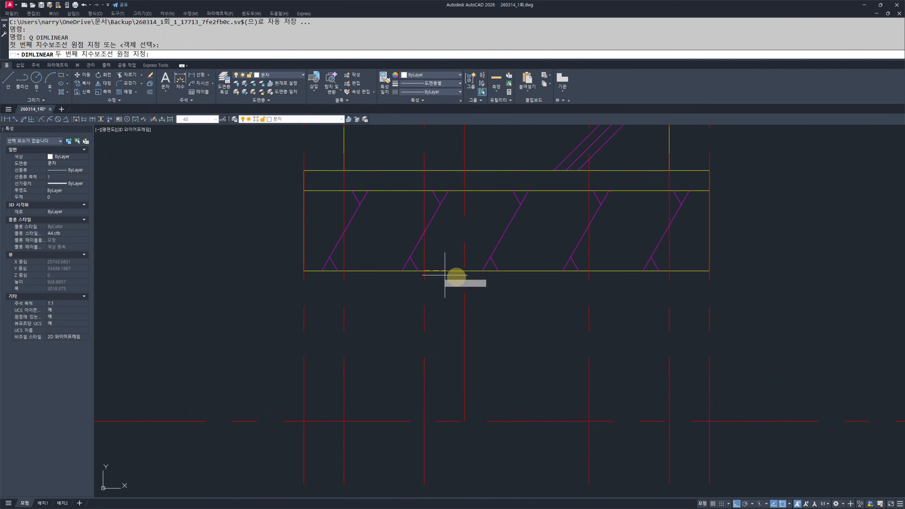
{"action": "left_click", "coordinate": [586, 273]}
{"action": "scroll", "coordinate": [583, 295], "scroll_direction": "down", "scroll_amount": 5}
{"action": "key", "text": "Escape"}
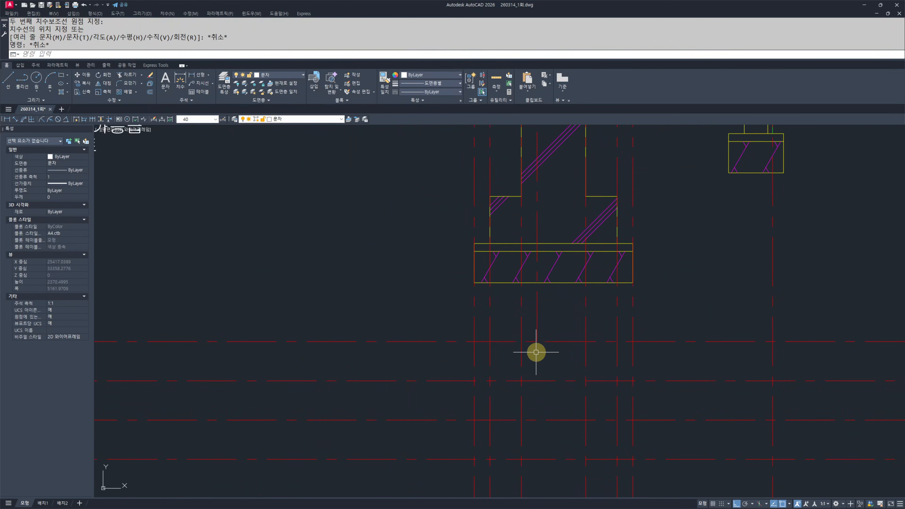
- Dimension the exterior footing's wall width and footing width below it, on the second and third guide lines
{"action": "type", "text": "q"}
{"action": "key", "text": "Return"}
{"action": "left_click", "coordinate": [425, 269]}
{"action": "left_click", "coordinate": [527, 269]}
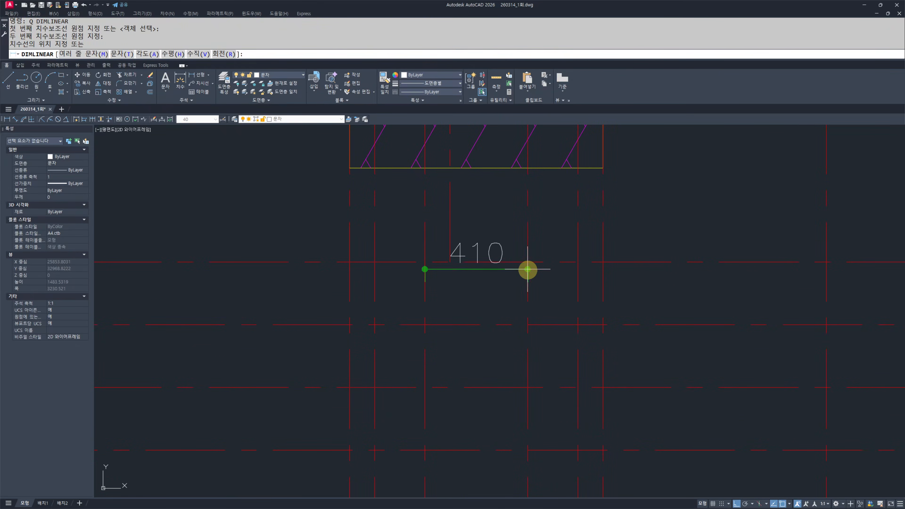
{"action": "left_click", "coordinate": [530, 324]}
{"action": "key", "text": "Return"}
{"action": "left_click", "coordinate": [374, 261]}
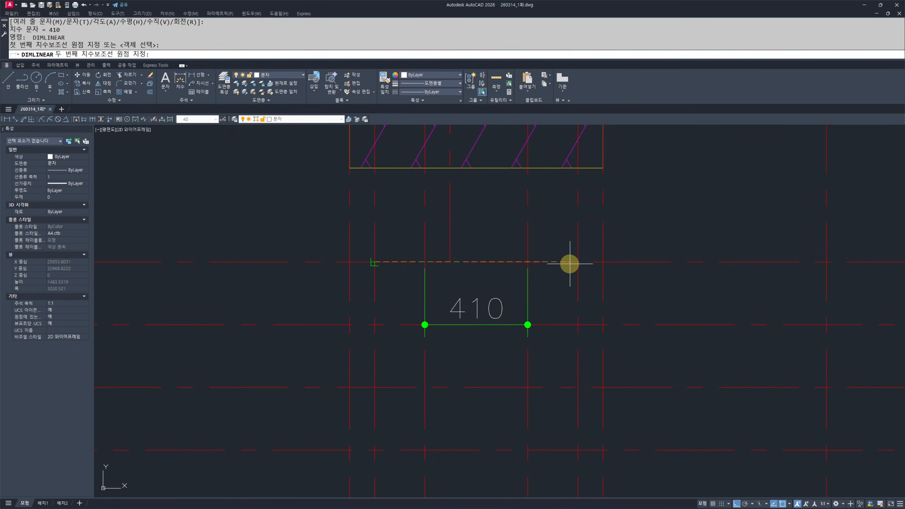
{"action": "left_click", "coordinate": [578, 263]}
{"action": "left_click", "coordinate": [567, 379]}
- Dimension the exterior footing's overall base width on the fourth guide line
{"action": "key", "text": "Return"}
{"action": "left_click", "coordinate": [346, 261]}
{"action": "key", "text": "Escape"}
{"action": "key", "text": "Escape"}
{"action": "key", "text": "Return"}
{"action": "left_click", "coordinate": [349, 264]}
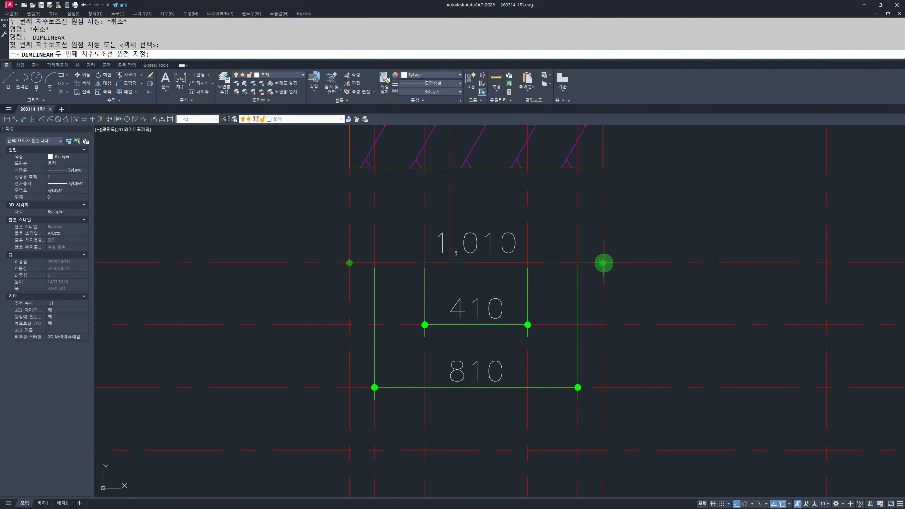
{"action": "left_click", "coordinate": [603, 263]}
{"action": "left_click", "coordinate": [602, 405]}
{"action": "key", "text": "Escape"}
{"action": "key", "text": "Escape"}
- Dimension the interior footing's wall width and footing width below it, on the second and third guide lines
{"action": "scroll", "coordinate": [627, 299], "scroll_direction": "down", "scroll_amount": 8}
{"action": "scroll", "coordinate": [627, 299], "scroll_direction": "up", "scroll_amount": 6}
{"action": "key", "text": "Return"}
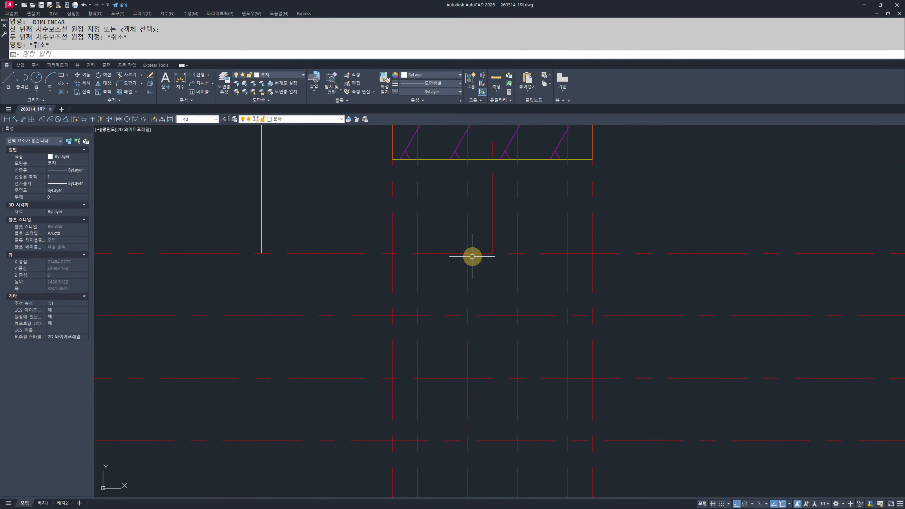
{"action": "left_click", "coordinate": [517, 254]}
{"action": "left_click", "coordinate": [519, 316]}
{"action": "key", "text": "Return"}
{"action": "left_click", "coordinate": [417, 253]}
{"action": "left_click", "coordinate": [567, 254]}
{"action": "left_click", "coordinate": [562, 378]}
- Dimension the interior footing's overall base width on the fourth guide line
{"action": "key", "text": "Return"}
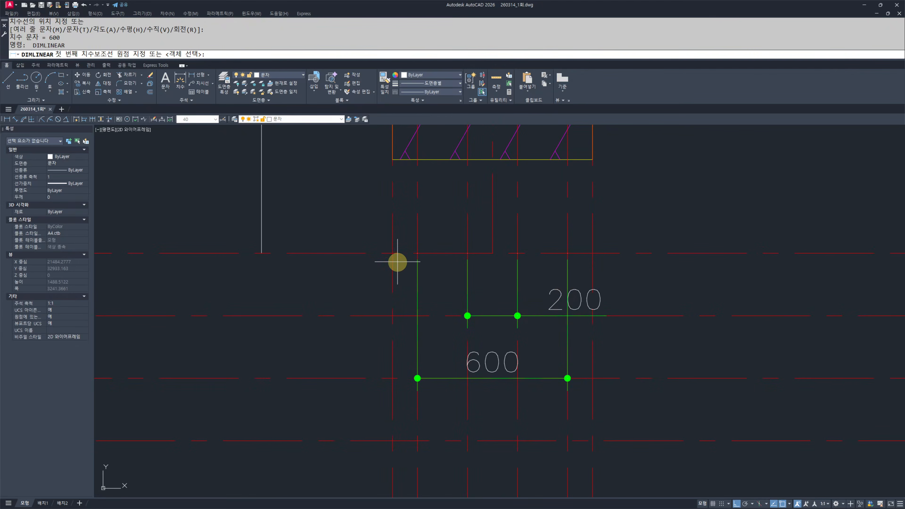
{"action": "left_click", "coordinate": [393, 253]}
{"action": "left_click", "coordinate": [590, 255]}
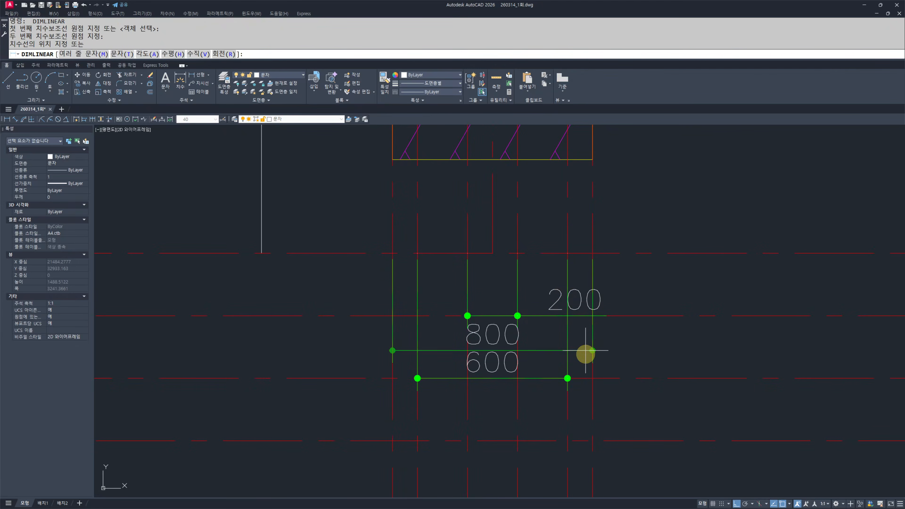
{"action": "left_click", "coordinate": [590, 440]}
{"action": "key", "text": "Escape"}
{"action": "key", "text": "Escape"}
- Move the interior wall width dimension's text between its extension lines
{"action": "left_click", "coordinate": [581, 287]}
{"action": "left_click", "coordinate": [578, 299]}
{"action": "left_click", "coordinate": [575, 300]}
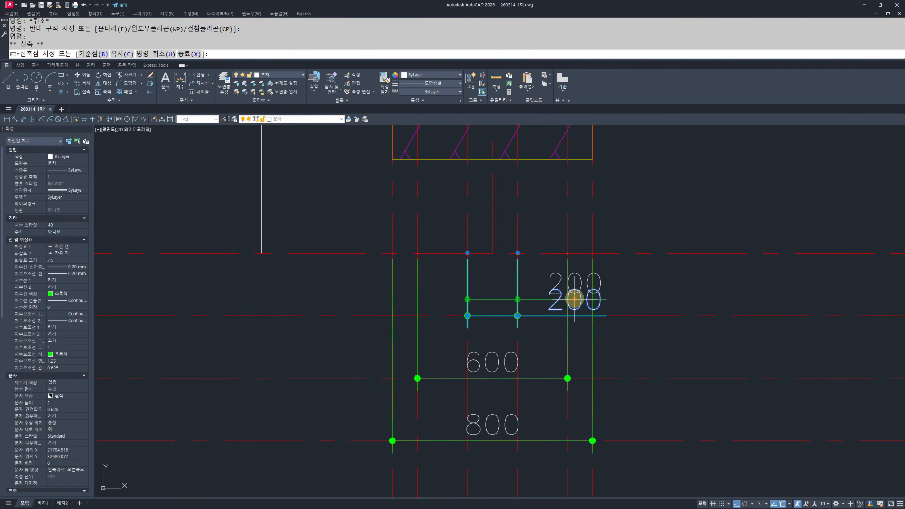
{"action": "key", "text": "Escape"}
{"action": "key", "text": "Escape"}
{"action": "scroll", "coordinate": [495, 303], "scroll_direction": "down", "scroll_amount": 6}
{"action": "middle_click_drag", "start_coordinate": [677, 323], "coordinate": [402, 320]}
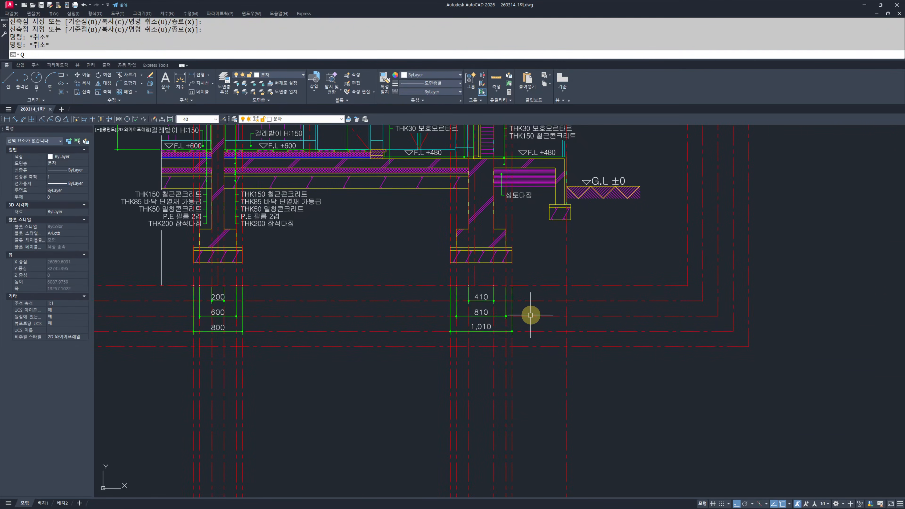
{"action": "type", "text": "q"}
{"action": "key", "text": "space"}
{"action": "scroll", "coordinate": [560, 297], "scroll_direction": "up", "scroll_amount": 4}
{"action": "key", "text": "Escape"}
{"action": "key", "text": "Escape"}
- Erase the twelve vertical construction lines running through the two large footings
{"action": "scroll", "coordinate": [351, 266], "scroll_direction": "down", "scroll_amount": 2}
{"action": "middle_click_drag", "start_coordinate": [353, 266], "coordinate": [463, 270]}
{"action": "scroll", "coordinate": [513, 372], "scroll_direction": "down", "scroll_amount": 2}
{"action": "middle_click_drag", "start_coordinate": [519, 387], "coordinate": [603, 357]}
{"action": "left_click", "coordinate": [603, 386]}
{"action": "left_click", "coordinate": [236, 386]}
{"action": "type", "text": "e"}
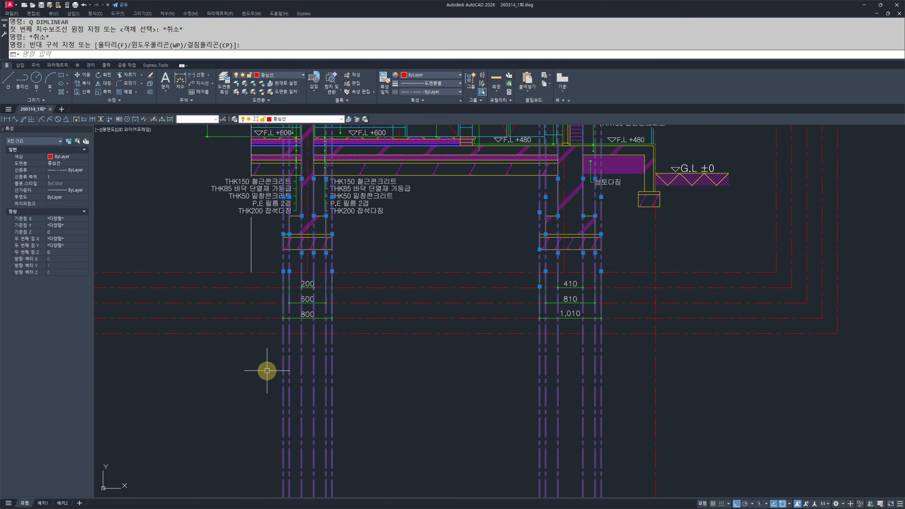
{"action": "key", "text": "space"}
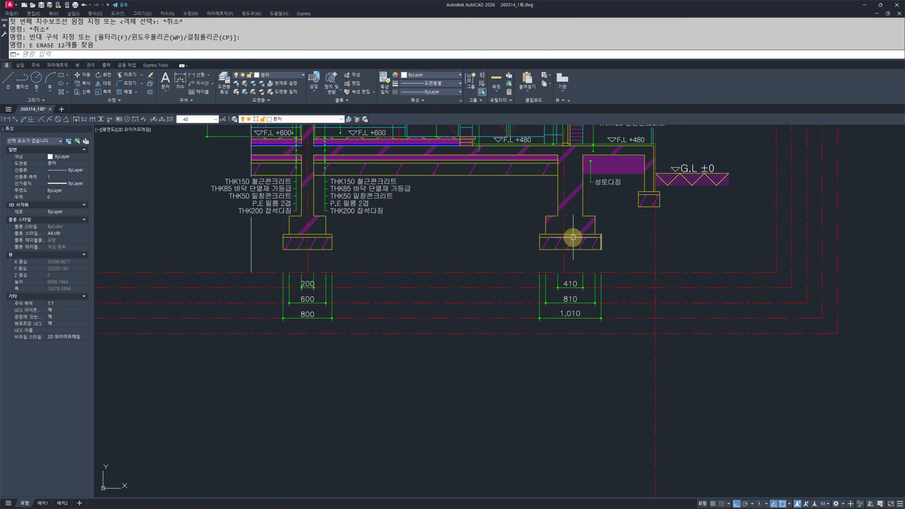
- Draw a vertical construction line through the exterior wall's centreline at its footing
{"action": "type", "text": "XL"}
{"action": "key", "text": "space"}
{"action": "type", "text": "v"}
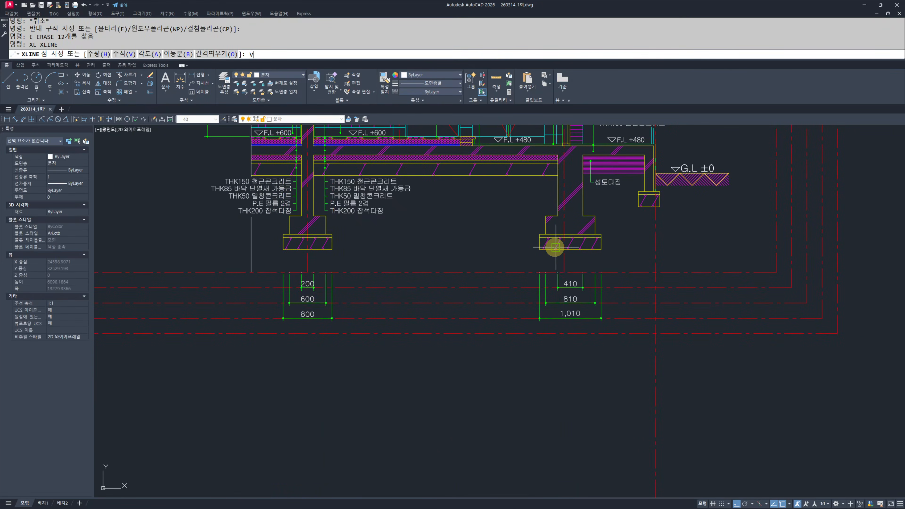
{"action": "key", "text": "space"}
{"action": "scroll", "coordinate": [570, 256], "scroll_direction": "up", "scroll_amount": 5}
{"action": "key", "text": "Escape"}
{"action": "key", "text": "Escape"}
{"action": "scroll", "coordinate": [511, 313], "scroll_direction": "down", "scroll_amount": 5}
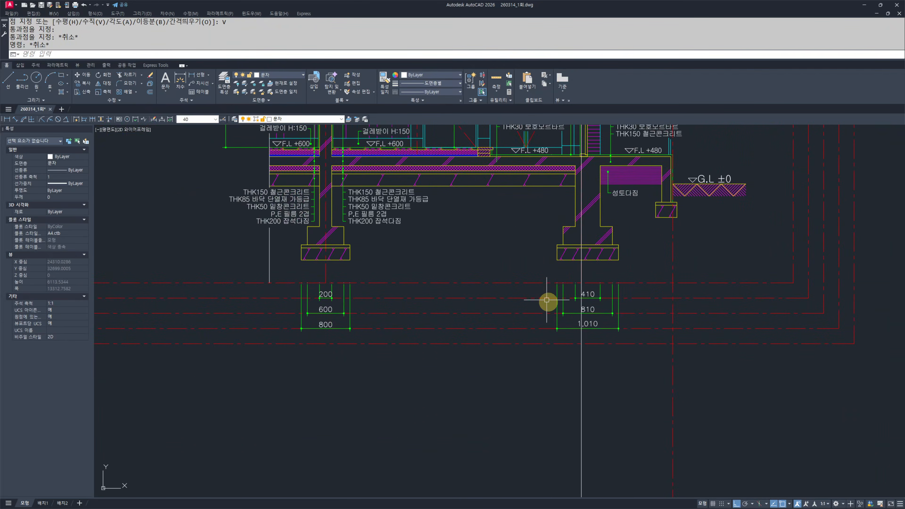
- Dimension the horizontal distance from the exterior wall's centreline to the porch's outer edge on the fifth guide line below the footings
{"action": "scroll", "coordinate": [545, 299], "scroll_direction": "up", "scroll_amount": 3}
{"action": "type", "text": "q"}
{"action": "key", "text": "space"}
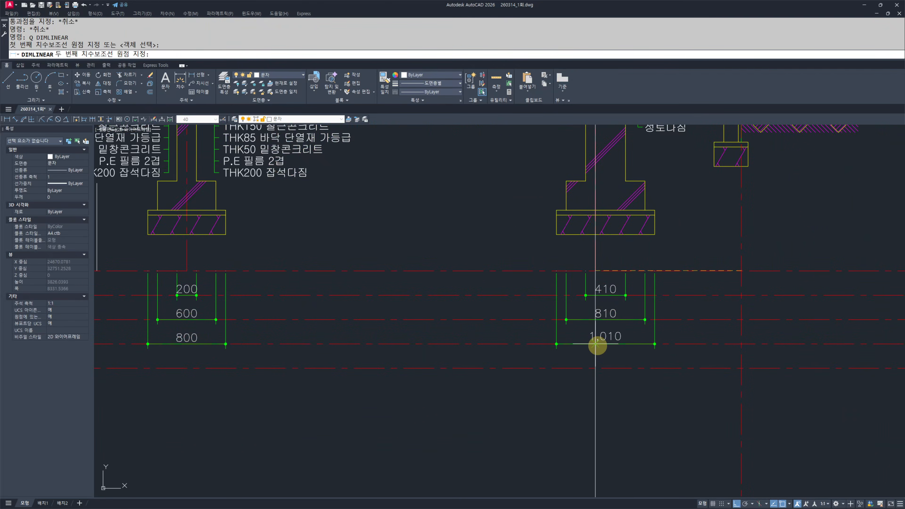
{"action": "left_click", "coordinate": [595, 344]}
{"action": "left_click", "coordinate": [592, 368]}
{"action": "scroll", "coordinate": [602, 352], "scroll_direction": "up", "scroll_amount": 4}
{"action": "key", "text": "Escape"}
- Stretch the porch dimension's extension line origin at the exterior wall's centreline to shorten it beneath the footing dimensions
{"action": "left_click", "coordinate": [794, 359]}
{"action": "left_click", "coordinate": [581, 381]}
{"action": "scroll", "coordinate": [581, 382], "scroll_direction": "up", "scroll_amount": 2}
{"action": "left_click", "coordinate": [587, 397]}
{"action": "key", "text": "Escape"}
{"action": "key", "text": "Escape"}
{"action": "scroll", "coordinate": [595, 384], "scroll_direction": "down", "scroll_amount": 7}
- Dimension the distance between the exterior and interior wall centrelines on the fifth guide line
{"action": "type", "text": "q"}
{"action": "key", "text": "space"}
{"action": "scroll", "coordinate": [583, 363], "scroll_direction": "up", "scroll_amount": 5}
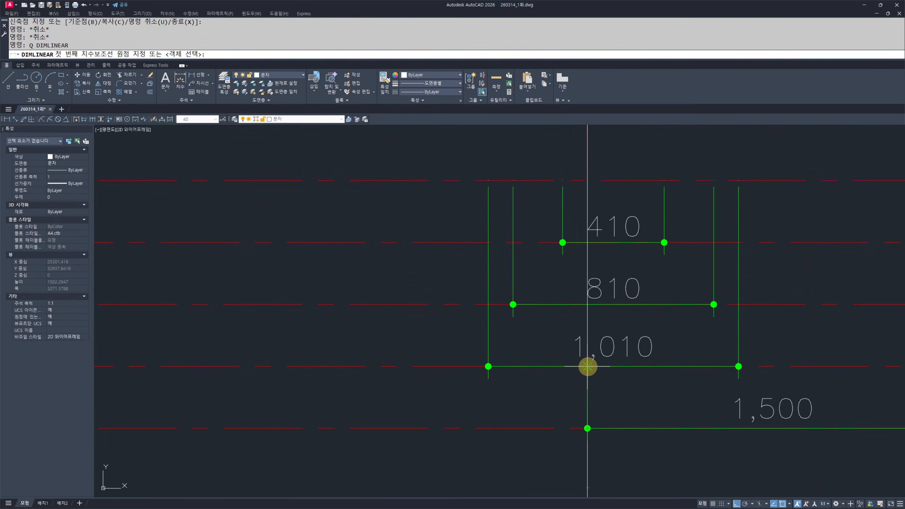
{"action": "left_click", "coordinate": [587, 366]}
{"action": "scroll", "coordinate": [588, 367], "scroll_direction": "down", "scroll_amount": 5}
{"action": "scroll", "coordinate": [353, 365], "scroll_direction": "up", "scroll_amount": 5}
{"action": "left_click", "coordinate": [349, 364]}
{"action": "scroll", "coordinate": [349, 364], "scroll_direction": "down", "scroll_amount": 4}
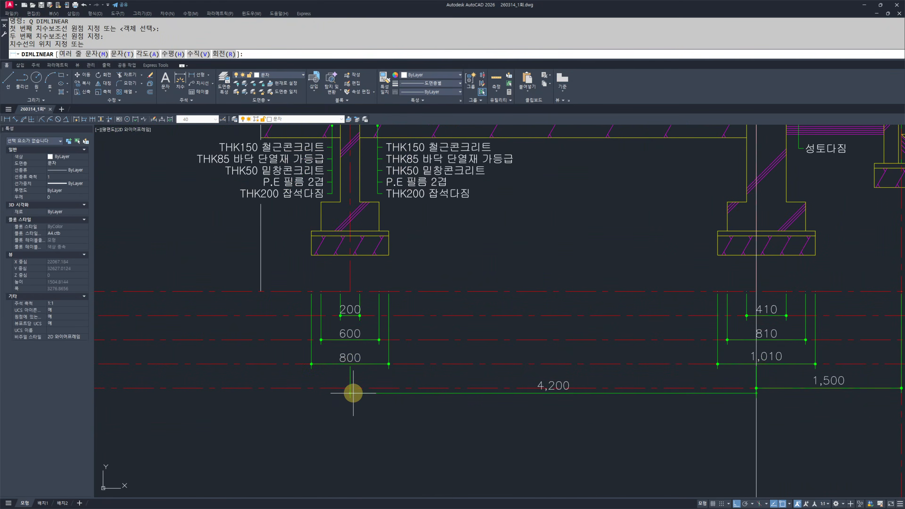
{"action": "left_click", "coordinate": [354, 388]}
- Dimension from the interior wall's centreline to the section's cut edge on the fifth guide line
{"action": "scroll", "coordinate": [353, 367], "scroll_direction": "up", "scroll_amount": 4}
{"action": "type", "text": "q"}
{"action": "key", "text": "space"}
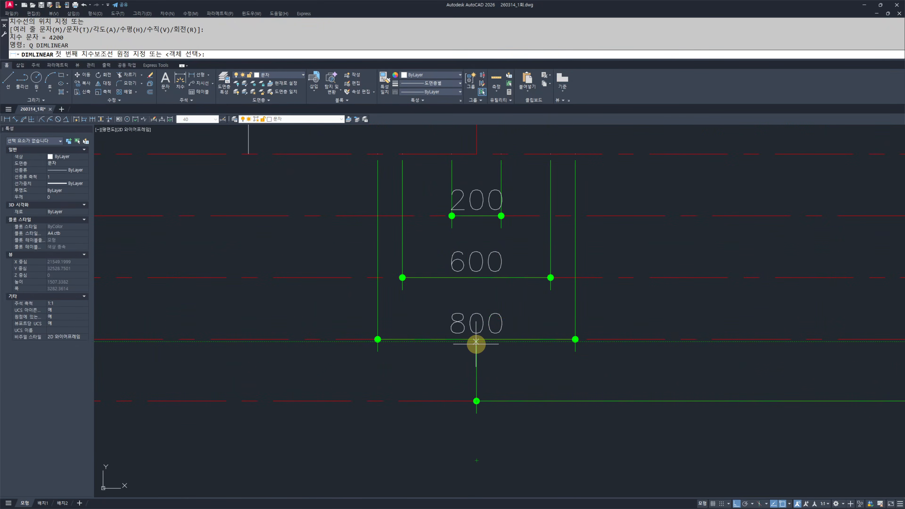
{"action": "left_click", "coordinate": [476, 342]}
{"action": "scroll", "coordinate": [422, 317], "scroll_direction": "down", "scroll_amount": 4}
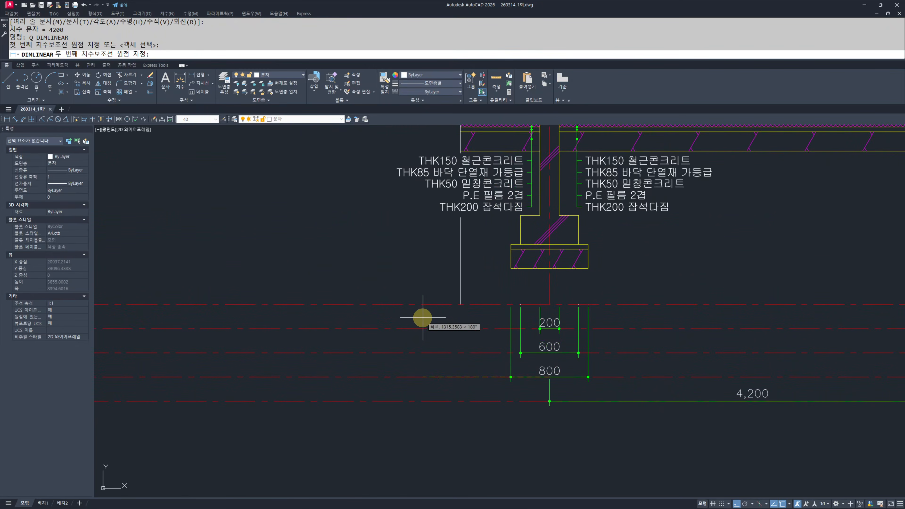
{"action": "left_click", "coordinate": [461, 304]}
{"action": "left_click", "coordinate": [636, 404]}
{"action": "key", "text": "Escape"}
{"action": "key", "text": "Escape"}
- Replace the text of the dimension between the cut edge and interior wall with "설계치수"
{"action": "scroll", "coordinate": [524, 403], "scroll_direction": "up", "scroll_amount": 4}
{"action": "double_click", "coordinate": [509, 381]}
{"action": "key", "text": "Delete"}
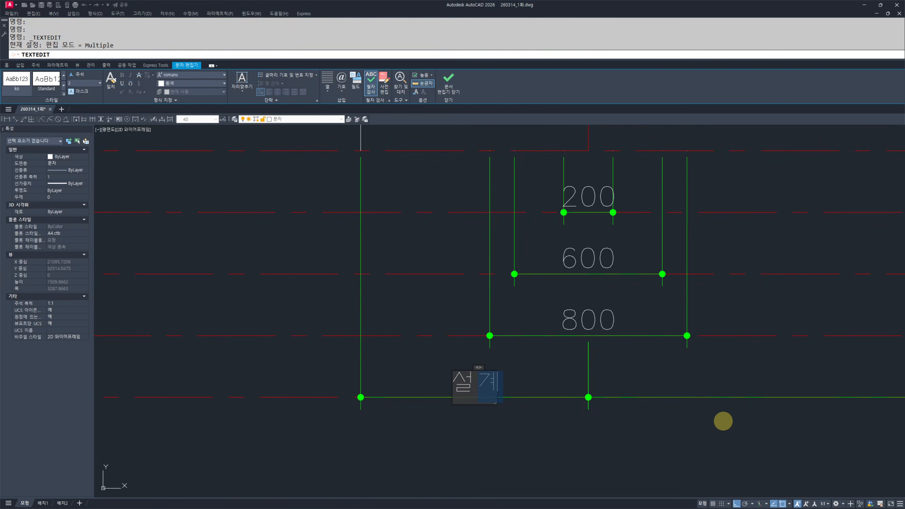
{"action": "type", "text": "설계치수"}
{"action": "key", "text": "Escape"}
{"action": "key", "text": "Escape"}
{"action": "key", "text": "Escape"}
{"action": "scroll", "coordinate": [506, 409], "scroll_direction": "down", "scroll_amount": 7}
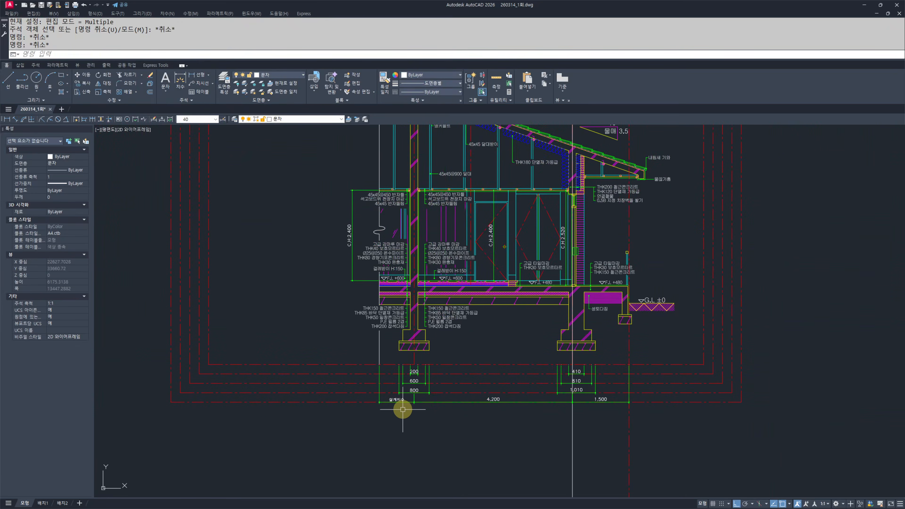
{"action": "left_click", "coordinate": [655, 455]}
{"action": "left_click", "coordinate": [485, 456]}
{"action": "key", "text": "space"}
{"action": "key", "text": "Escape"}
{"action": "key", "text": "Escape"}
- Erase the two vertical construction lines running between the plan and the section
{"action": "scroll", "coordinate": [565, 406], "scroll_direction": "down", "scroll_amount": 6}
{"action": "scroll", "coordinate": [606, 268], "scroll_direction": "up", "scroll_amount": 4}
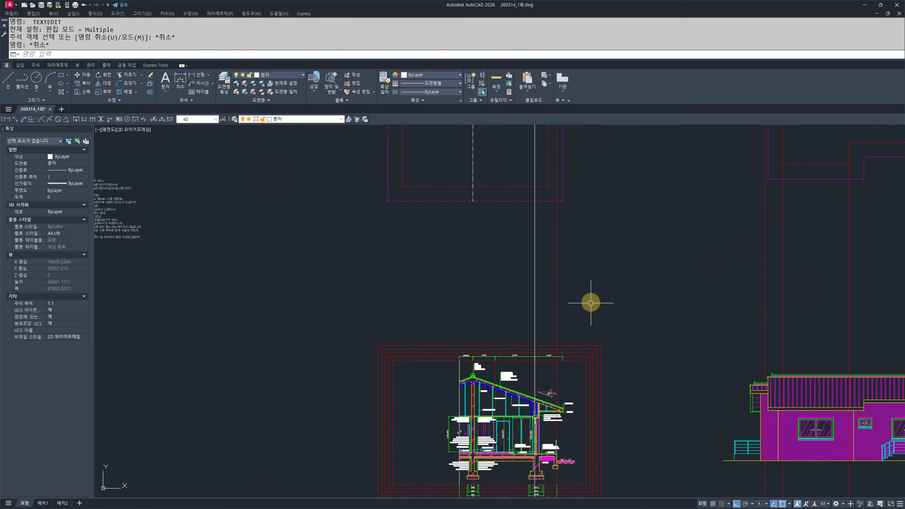
{"action": "left_click", "coordinate": [590, 306]}
{"action": "left_click", "coordinate": [434, 259]}
{"action": "type", "text": "e"}
{"action": "key", "text": "space"}
{"action": "key", "text": "Escape"}
{"action": "key", "text": "Escape"}
- Try to erase the five nested guide frames around the section
{"action": "mouse_move", "coordinate": [412, 349]}
{"action": "middle_mouse_down"}
{"action": "mouse_move", "coordinate": [441, 336]}
{"action": "mouse_move", "coordinate": [572, 206]}
{"action": "middle_mouse_up"}
{"action": "left_click", "coordinate": [467, 298]}
{"action": "left_click", "coordinate": [350, 297]}
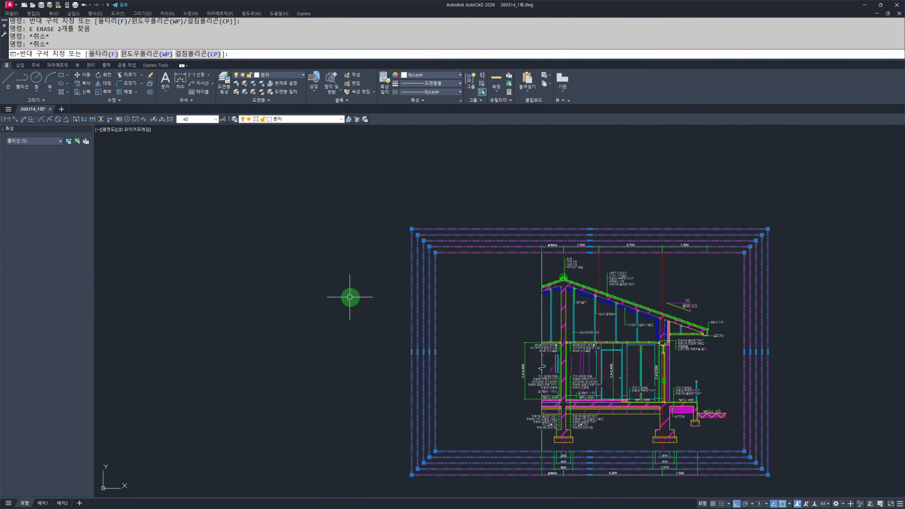
{"action": "middle_click_drag", "start_coordinate": [531, 336], "coordinate": [394, 297]}
{"action": "type", "text": "e"}
{"action": "key", "text": "space"}
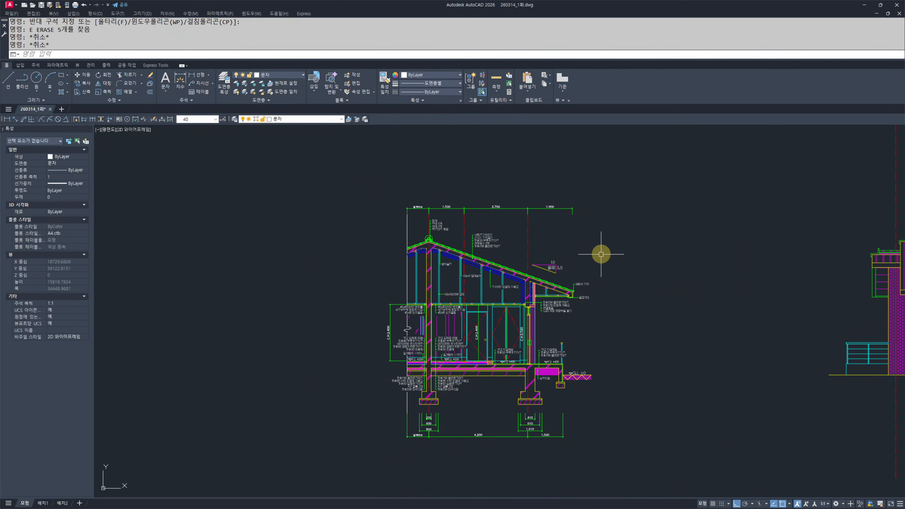
{"action": "middle_click_drag", "start_coordinate": [589, 275], "coordinate": [538, 277]}
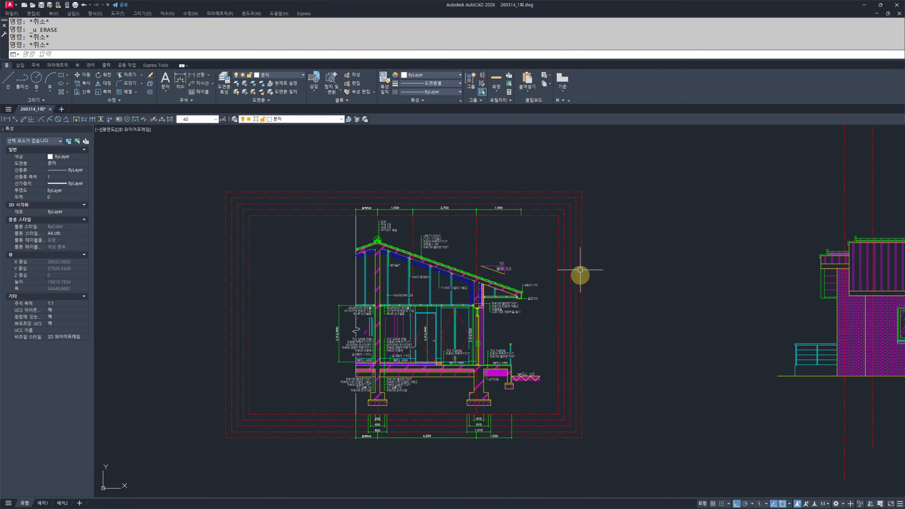
- Stretch the eaves-side edges of the five guide frames slightly inward toward the section
{"action": "type", "text": "s"}
{"action": "key", "text": "space"}
{"action": "left_click", "coordinate": [634, 454]}
{"action": "left_click", "coordinate": [549, 168]}
{"action": "key", "text": "space"}
{"action": "left_click", "coordinate": [659, 233]}
{"action": "left_click", "coordinate": [649, 234]}
{"action": "key", "text": "Escape"}
{"action": "key", "text": "Escape"}
- Draw a horizontal construction line through the ground level line marked G.L ±0
{"action": "middle_click_drag", "start_coordinate": [579, 287], "coordinate": [606, 283]}
{"action": "type", "text": "xl"}
{"action": "key", "text": "space"}
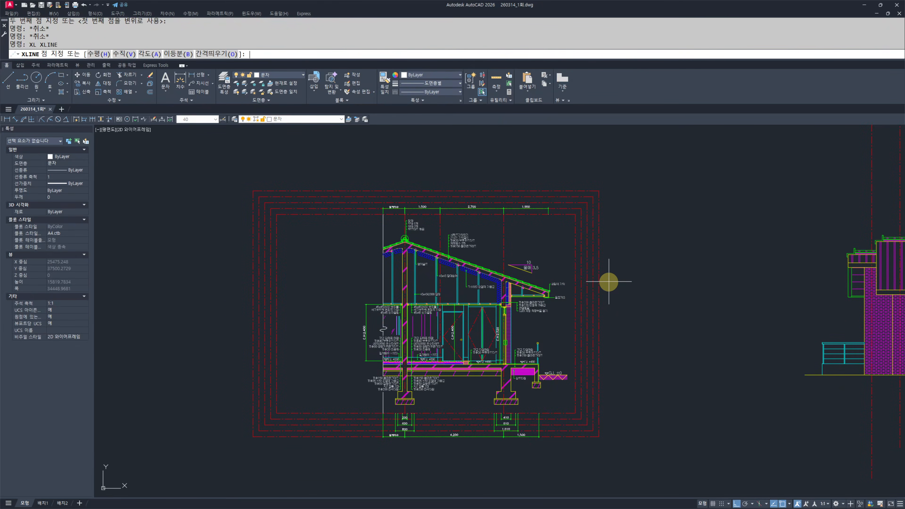
{"action": "type", "text": "h"}
{"action": "key", "text": "space"}
{"action": "scroll", "coordinate": [581, 344], "scroll_direction": "up", "scroll_amount": 4}
{"action": "middle_click_drag", "start_coordinate": [594, 338], "coordinate": [611, 333]}
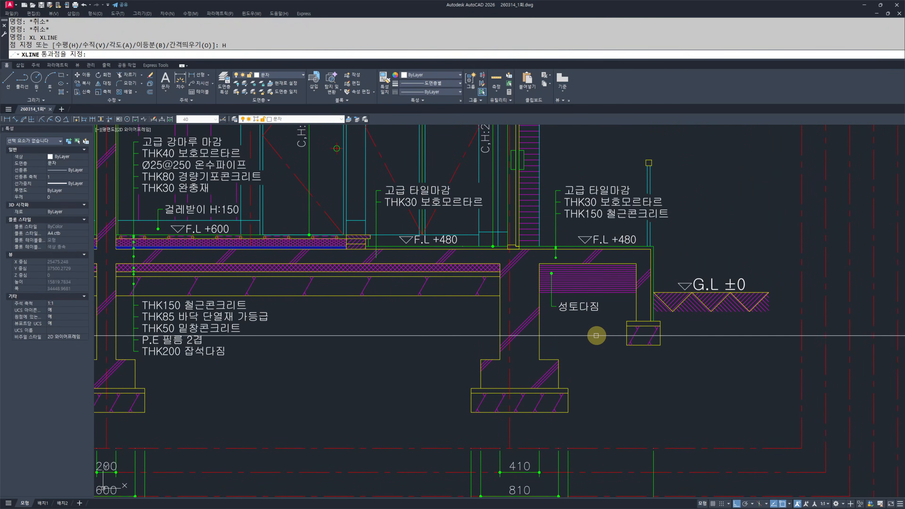
{"action": "scroll", "coordinate": [691, 316], "scroll_direction": "up", "scroll_amount": 2}
{"action": "middle_click_drag", "start_coordinate": [690, 316], "coordinate": [504, 375]}
{"action": "scroll", "coordinate": [637, 344], "scroll_direction": "up", "scroll_amount": 2}
{"action": "left_click", "coordinate": [626, 334]}
- Add a horizontal construction line through the finished floor surface at F.L +600
{"action": "scroll", "coordinate": [655, 356], "scroll_direction": "down", "scroll_amount": 4}
{"action": "middle_click_drag", "start_coordinate": [519, 308], "coordinate": [538, 347]}
{"action": "scroll", "coordinate": [576, 331], "scroll_direction": "up", "scroll_amount": 2}
{"action": "scroll", "coordinate": [421, 353], "scroll_direction": "down", "scroll_amount": 2}
{"action": "mouse_move", "coordinate": [421, 352]}
{"action": "middle_mouse_down"}
{"action": "mouse_move", "coordinate": [674, 354]}
{"action": "mouse_move", "coordinate": [643, 365]}
{"action": "middle_mouse_up"}
{"action": "scroll", "coordinate": [479, 346], "scroll_direction": "up", "scroll_amount": 2}
{"action": "scroll", "coordinate": [460, 342], "scroll_direction": "up", "scroll_amount": 4}
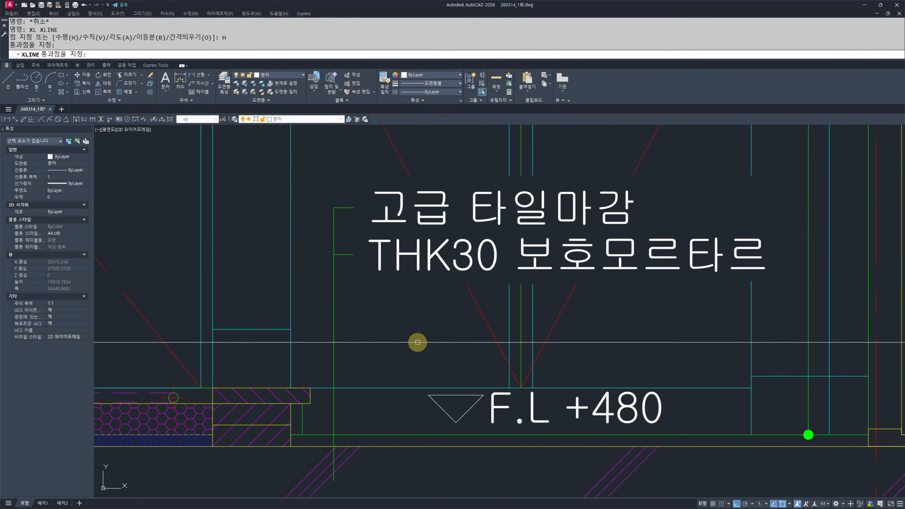
{"action": "left_click", "coordinate": [310, 387]}
- Add horizontal construction lines through the beam underside above the exterior window and the roof slab at the exterior wall's centreline
{"action": "scroll", "coordinate": [485, 323], "scroll_direction": "down", "scroll_amount": 5}
{"action": "scroll", "coordinate": [517, 323], "scroll_direction": "up", "scroll_amount": 5}
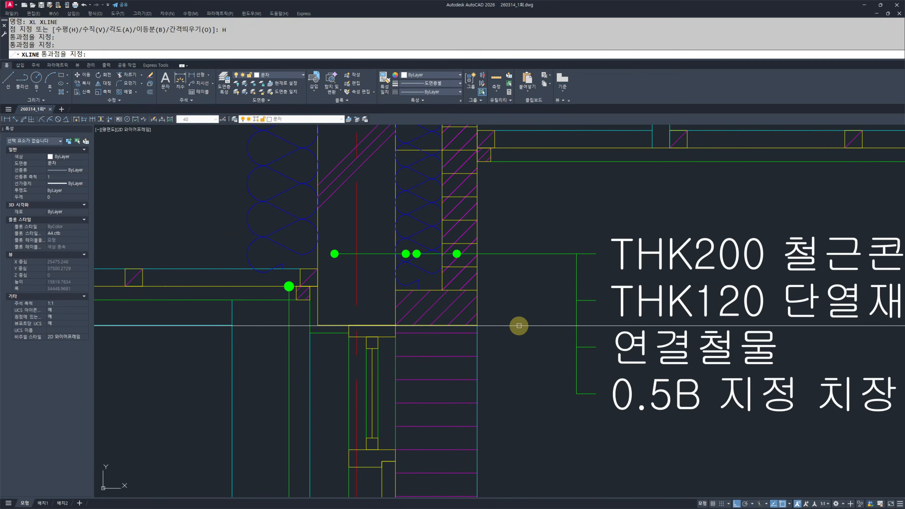
{"action": "left_click", "coordinate": [484, 327]}
{"action": "scroll", "coordinate": [470, 323], "scroll_direction": "down", "scroll_amount": 5}
{"action": "scroll", "coordinate": [497, 285], "scroll_direction": "up", "scroll_amount": 6}
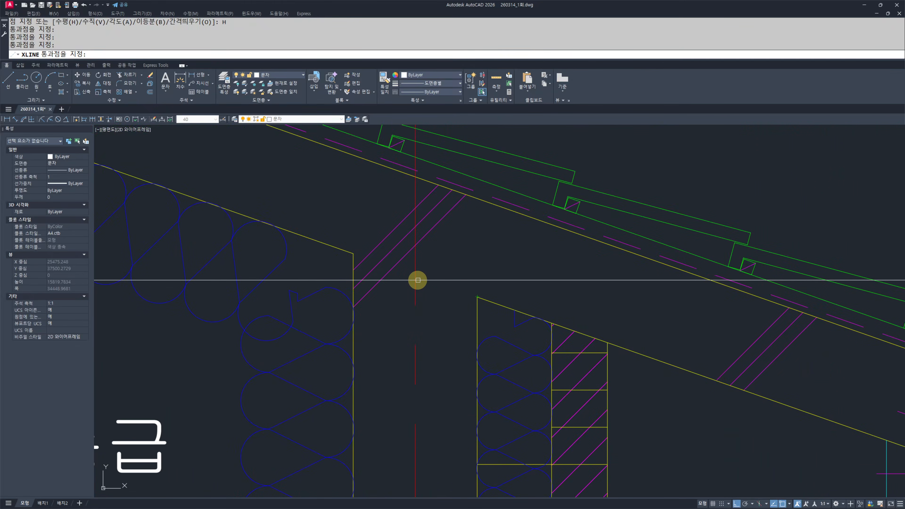
{"action": "left_click", "coordinate": [415, 275]}
- Add a final horizontal construction line through the ridge tiles at the roof peak
{"action": "scroll", "coordinate": [415, 275], "scroll_direction": "down", "scroll_amount": 5}
{"action": "scroll", "coordinate": [444, 313], "scroll_direction": "up", "scroll_amount": 7}
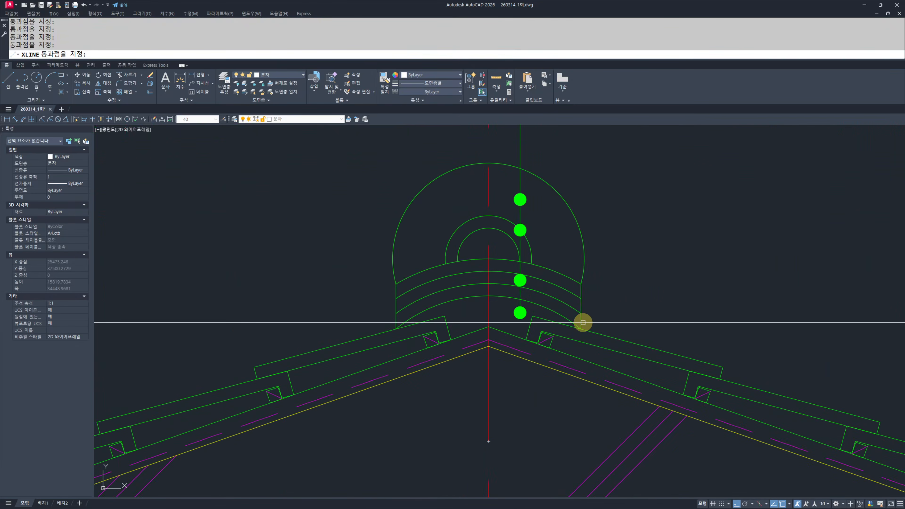
{"action": "scroll", "coordinate": [434, 267], "scroll_direction": "down", "scroll_amount": 5}
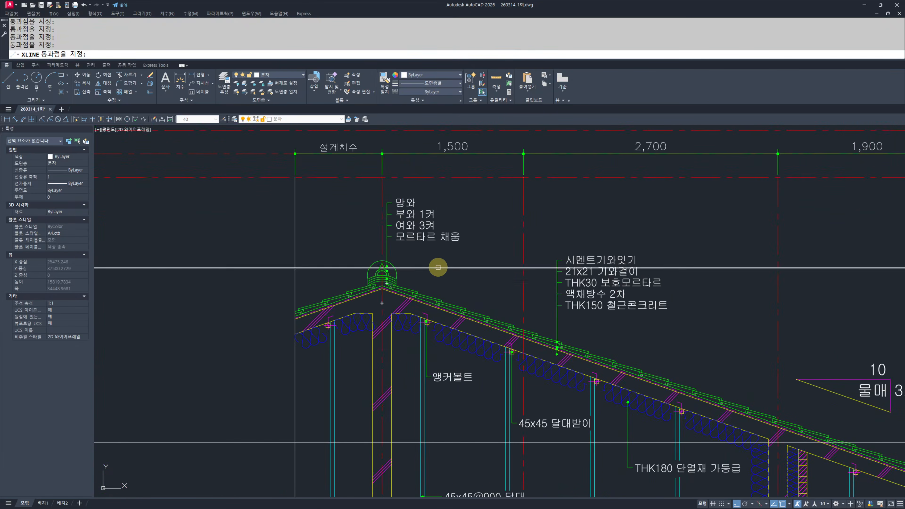
{"action": "scroll", "coordinate": [494, 306], "scroll_direction": "down", "scroll_amount": 4}
{"action": "scroll", "coordinate": [534, 328], "scroll_direction": "up", "scroll_amount": 4}
{"action": "scroll", "coordinate": [533, 328], "scroll_direction": "down", "scroll_amount": 4}
{"action": "scroll", "coordinate": [579, 317], "scroll_direction": "up", "scroll_amount": 4}
{"action": "key", "text": "Escape"}
{"action": "key", "text": "Escape"}
{"action": "scroll", "coordinate": [569, 313], "scroll_direction": "down", "scroll_amount": 4}
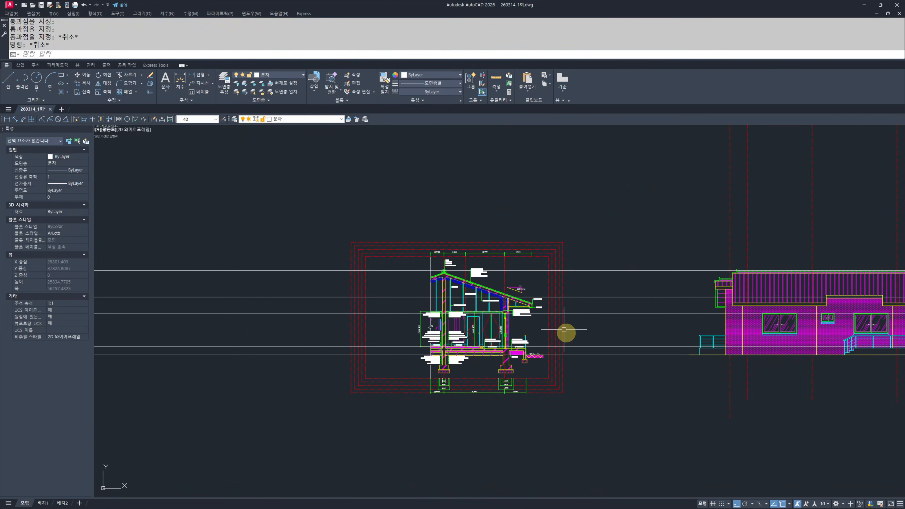
- Match the five horizontal construction lines' properties to those of the red guide frame
{"action": "scroll", "coordinate": [578, 337], "scroll_direction": "up", "scroll_amount": 4}
{"action": "type", "text": "ma"}
{"action": "key", "text": "space"}
{"action": "left_click", "coordinate": [547, 360]}
{"action": "scroll", "coordinate": [545, 367], "scroll_direction": "down", "scroll_amount": 2}
{"action": "left_click", "coordinate": [625, 416]}
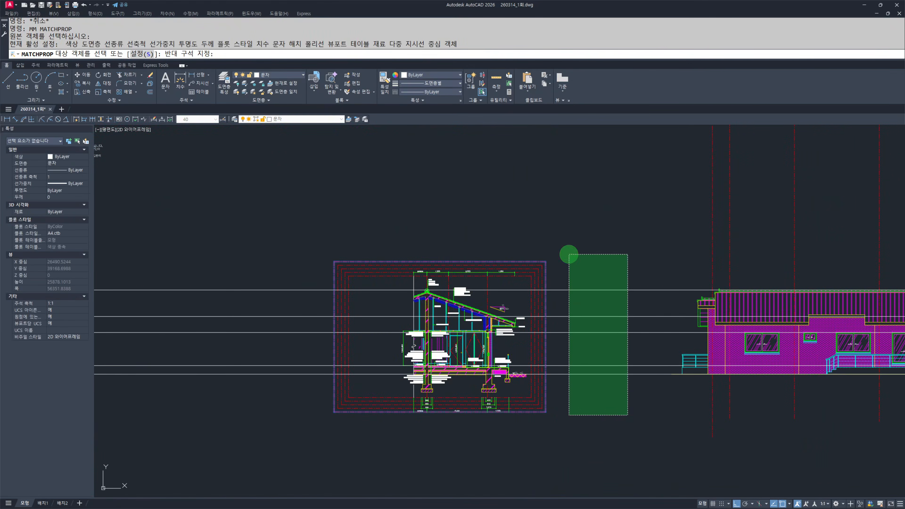
{"action": "left_click", "coordinate": [567, 254]}
{"action": "key", "text": "Escape"}
{"action": "key", "text": "Escape"}
{"action": "scroll", "coordinate": [527, 340], "scroll_direction": "up", "scroll_amount": 2}
{"action": "middle_click_drag", "start_coordinate": [548, 348], "coordinate": [565, 337]}
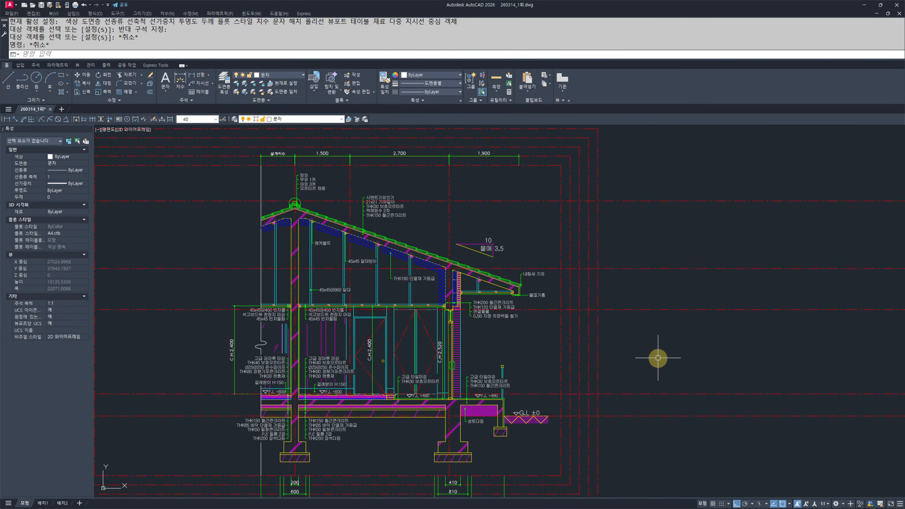
- Draw horizontal construction lines through the exterior footing's top, its underside and the bottom of the base below it
{"action": "type", "text": "XL"}
{"action": "key", "text": "space"}
{"action": "type", "text": "H"}
{"action": "key", "text": "space"}
{"action": "scroll", "coordinate": [606, 385], "scroll_direction": "up", "scroll_amount": 4}
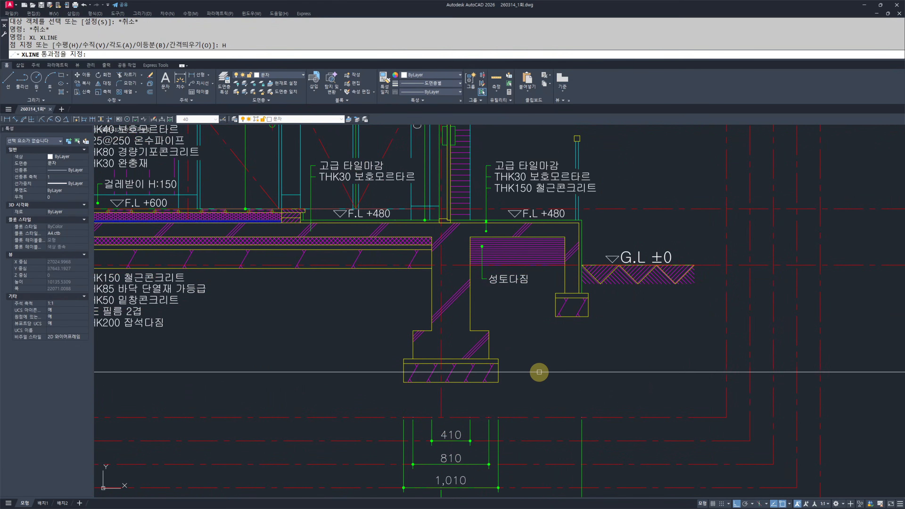
{"action": "left_click", "coordinate": [489, 331]}
{"action": "left_click", "coordinate": [499, 359]}
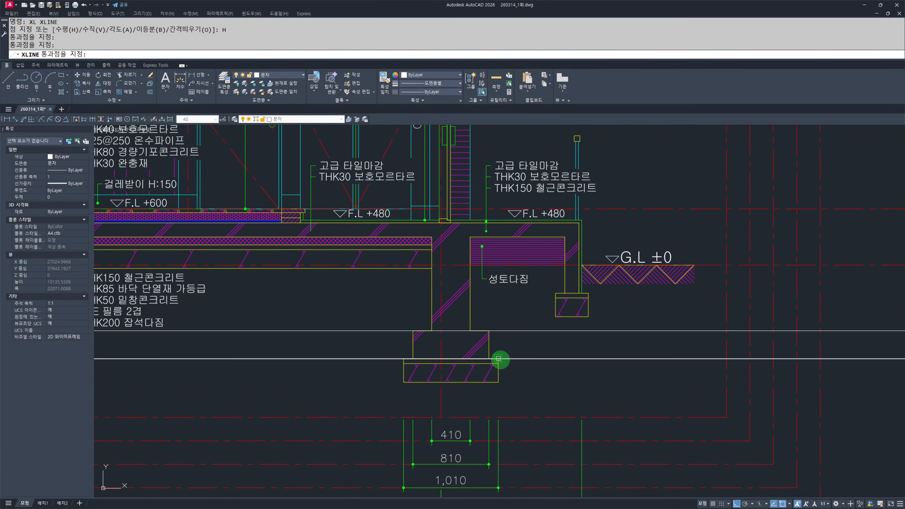
{"action": "left_click", "coordinate": [497, 383]}
{"action": "key", "text": "Escape"}
- Match the three footing construction lines' properties to those of the red guide frame
{"action": "scroll", "coordinate": [681, 392], "scroll_direction": "up", "scroll_amount": 2}
{"action": "type", "text": "MM"}
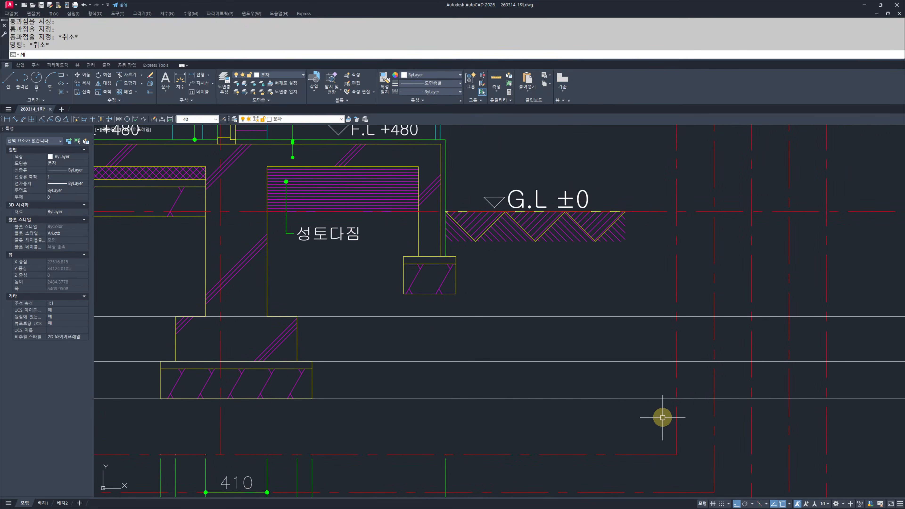
{"action": "key", "text": "space"}
{"action": "left_click", "coordinate": [673, 412]}
{"action": "left_click", "coordinate": [677, 414]}
{"action": "left_click", "coordinate": [676, 415]}
{"action": "left_click", "coordinate": [658, 420]}
{"action": "left_click", "coordinate": [581, 299]}
{"action": "key", "text": "Escape"}
{"action": "key", "text": "Escape"}
- Add stacked vertical linear dimensions from the G.L ±0 line down to the exterior footing's top and from there to its underside
{"action": "scroll", "coordinate": [638, 287], "scroll_direction": "down", "scroll_amount": 2}
{"action": "scroll", "coordinate": [622, 263], "scroll_direction": "up", "scroll_amount": 2}
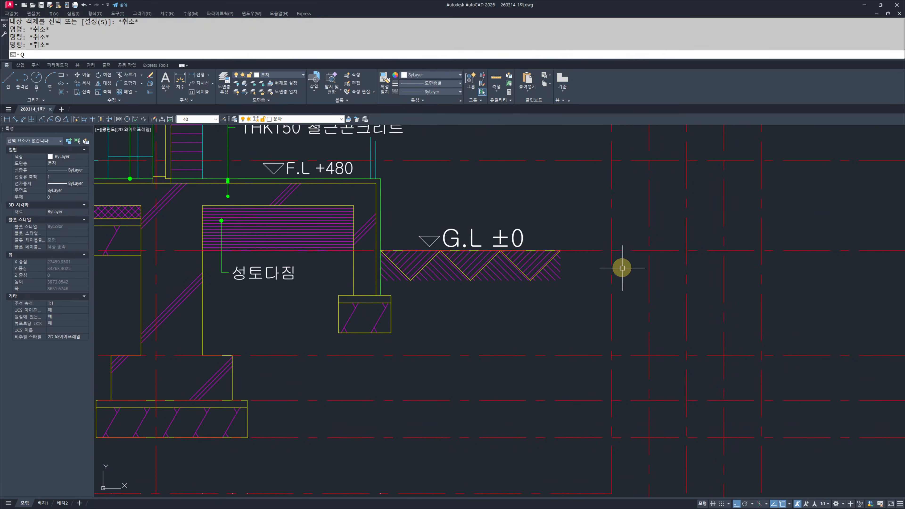
{"action": "type", "text": "Q"}
{"action": "key", "text": "space"}
{"action": "left_click", "coordinate": [610, 251]}
{"action": "left_click", "coordinate": [612, 354]}
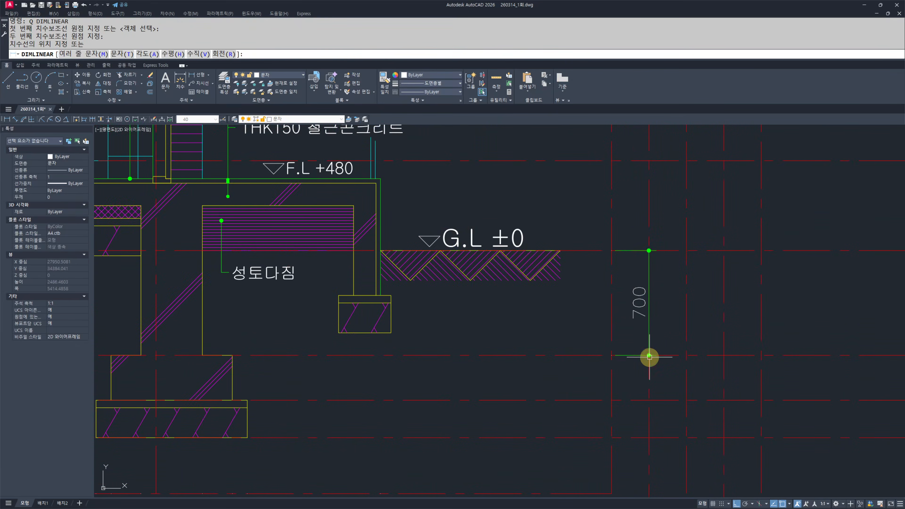
{"action": "left_click", "coordinate": [649, 356]}
{"action": "key", "text": "space"}
{"action": "left_click", "coordinate": [607, 356]}
{"action": "left_click", "coordinate": [607, 401]}
{"action": "left_click", "coordinate": [649, 397]}
- Add a vertical dimension from the G.L ±0 line up to the F.L +600 finished floor line, in the same innermost row
{"action": "middle_click_drag", "start_coordinate": [648, 323], "coordinate": [574, 391]}
{"action": "key", "text": "space"}
{"action": "left_click", "coordinate": [535, 319]}
{"action": "left_click", "coordinate": [536, 227]}
{"action": "left_click", "coordinate": [574, 227]}
- Examine where the construction lines meet the finished floor, the window lintel and the footing beside the new height dimensions
{"action": "mouse_move", "coordinate": [529, 328]}
{"action": "middle_mouse_down"}
{"action": "mouse_move", "coordinate": [539, 254]}
{"action": "mouse_move", "coordinate": [554, 297]}
{"action": "mouse_move", "coordinate": [577, 317]}
{"action": "mouse_move", "coordinate": [577, 396]}
{"action": "middle_mouse_up"}
{"action": "scroll", "coordinate": [553, 297], "scroll_direction": "down", "scroll_amount": 2}
{"action": "scroll", "coordinate": [484, 359], "scroll_direction": "down", "scroll_amount": 3}
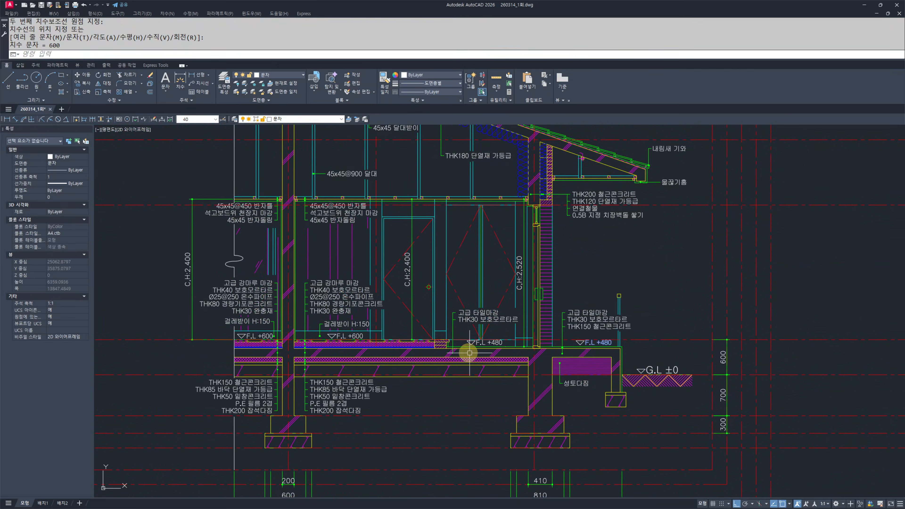
{"action": "scroll", "coordinate": [540, 333], "scroll_direction": "up", "scroll_amount": 7}
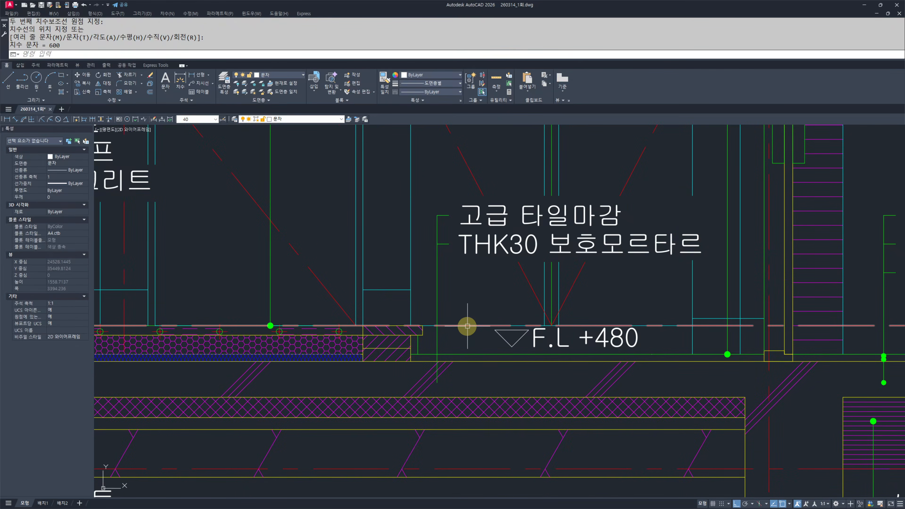
{"action": "middle_click_drag", "start_coordinate": [515, 332], "coordinate": [350, 332]}
{"action": "scroll", "coordinate": [656, 323], "scroll_direction": "down", "scroll_amount": 4}
{"action": "middle_click_drag", "start_coordinate": [657, 324], "coordinate": [643, 483]}
{"action": "scroll", "coordinate": [621, 273], "scroll_direction": "up", "scroll_amount": 4}
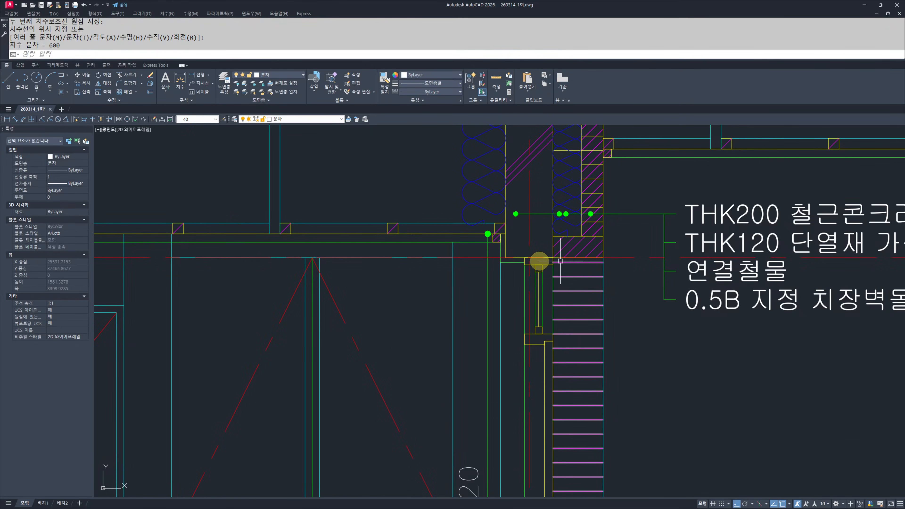
{"action": "scroll", "coordinate": [579, 261], "scroll_direction": "down", "scroll_amount": 4}
{"action": "scroll", "coordinate": [645, 294], "scroll_direction": "down", "scroll_amount": 2}
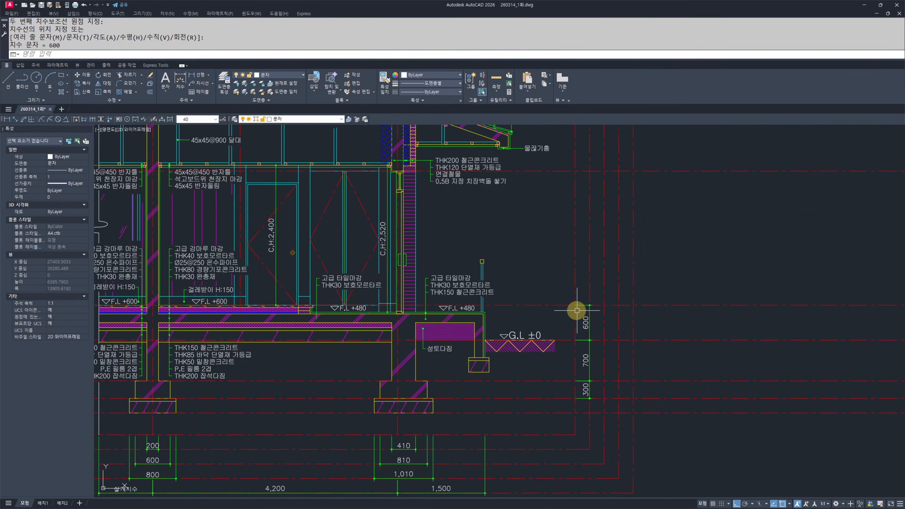
{"action": "scroll", "coordinate": [519, 347], "scroll_direction": "up", "scroll_amount": 4}
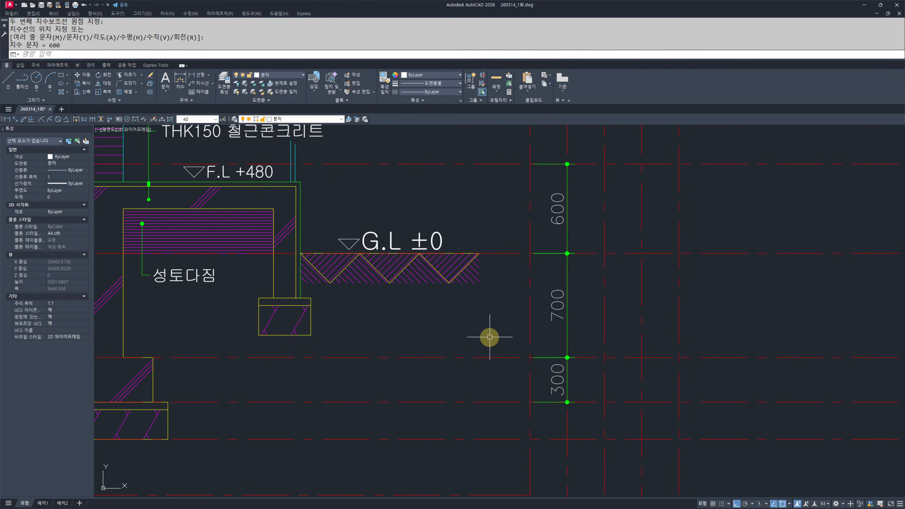
{"action": "middle_click_drag", "start_coordinate": [533, 330], "coordinate": [509, 303]}
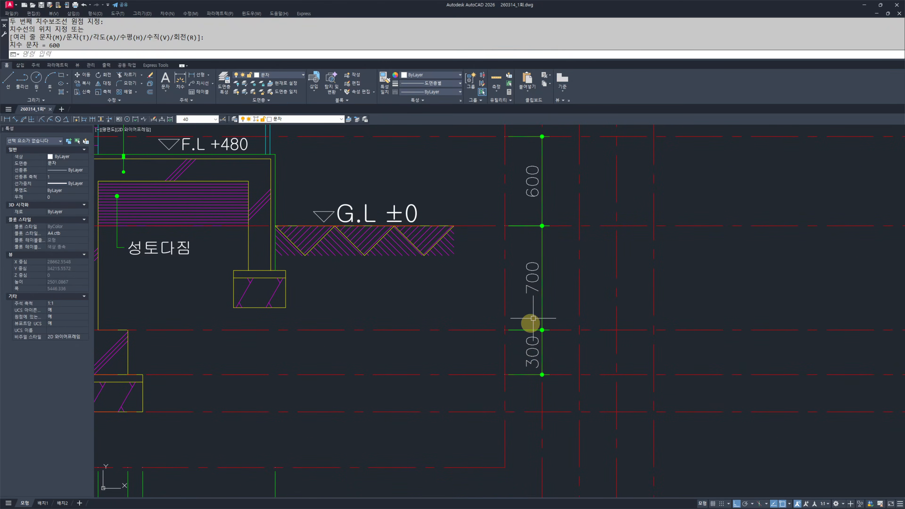
{"action": "middle_click_drag", "start_coordinate": [493, 346], "coordinate": [505, 350]}
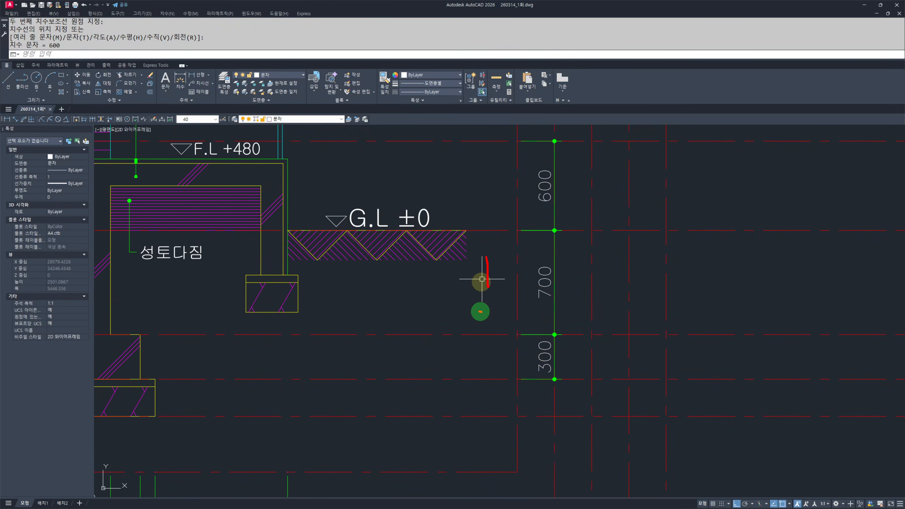
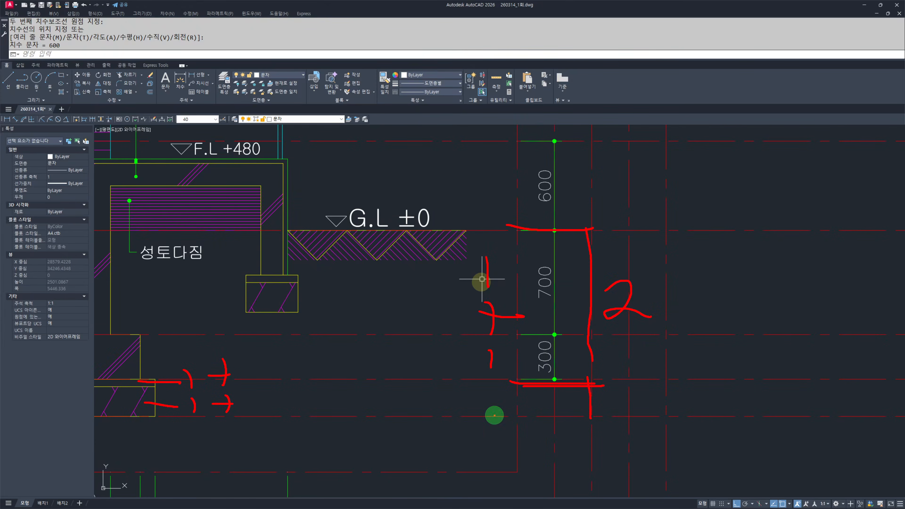
- Dimension the full depth from the G.L ±0 line to the footing's underside, placing it in the second row
{"action": "key", "text": "Escape"}
{"action": "key", "text": "Escape"}
{"action": "key", "text": "Escape"}
{"action": "middle_click_drag", "start_coordinate": [538, 397], "coordinate": [504, 371]}
{"action": "scroll", "coordinate": [504, 371], "scroll_direction": "up", "scroll_amount": 2}
{"action": "type", "text": "q"}
{"action": "key", "text": "space"}
{"action": "left_click", "coordinate": [467, 343]}
{"action": "key", "text": "Escape"}
{"action": "key", "text": "Escape"}
{"action": "key", "text": "space"}
{"action": "left_click", "coordinate": [466, 342]}
{"action": "scroll", "coordinate": [456, 285], "scroll_direction": "down", "scroll_amount": 2}
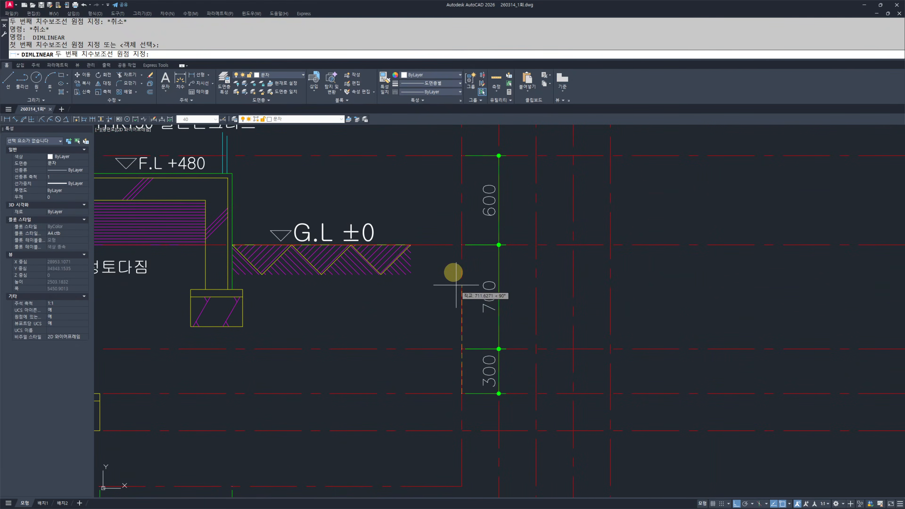
{"action": "left_click", "coordinate": [457, 243]}
{"action": "left_click", "coordinate": [537, 244]}
{"action": "key", "text": "Escape"}
{"action": "key", "text": "Escape"}
- Dimension the base below the footing from the footing's underside to the base's bottom, in line with the second row
{"action": "key", "text": "space"}
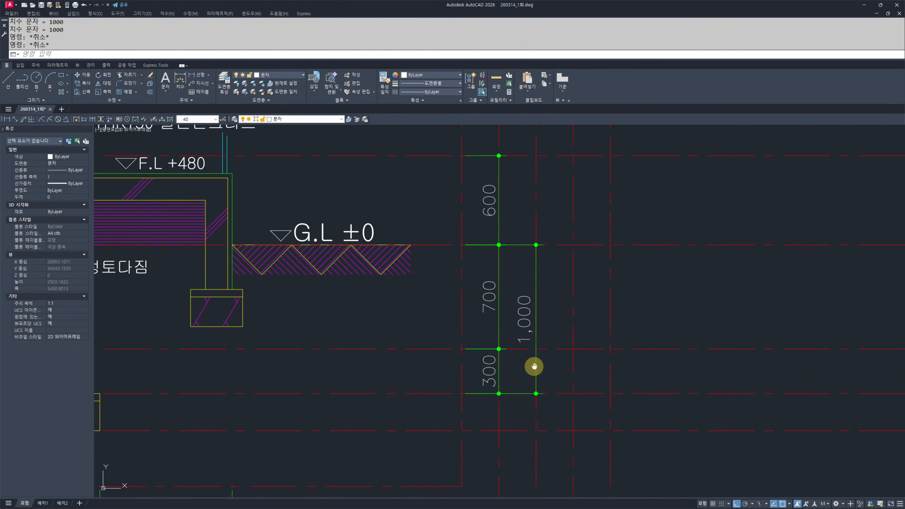
{"action": "middle_click_drag", "start_coordinate": [540, 281], "coordinate": [545, 261]}
{"action": "scroll", "coordinate": [464, 384], "scroll_direction": "up", "scroll_amount": 2}
{"action": "left_click", "coordinate": [457, 360]}
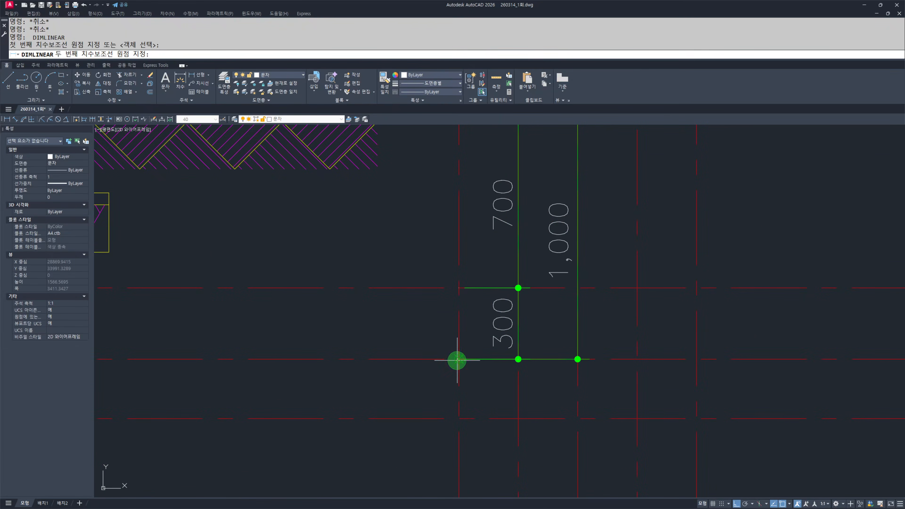
{"action": "left_click", "coordinate": [458, 418]}
{"action": "left_click", "coordinate": [578, 315]}
{"action": "key", "text": "Escape"}
{"action": "key", "text": "Escape"}
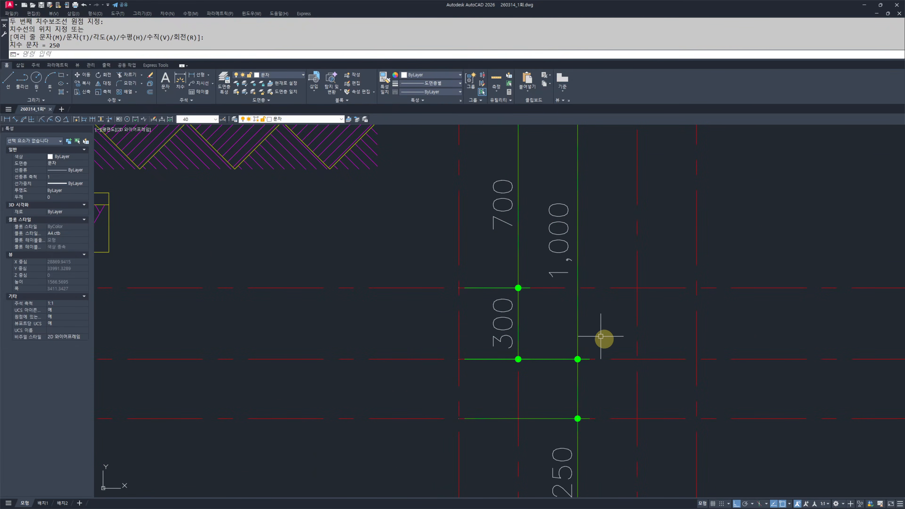
- Add an overall vertical dimension in the third row from the bottom of the footing base up to the G.L ±0 line
{"action": "scroll", "coordinate": [542, 358], "scroll_direction": "down", "scroll_amount": 2}
{"action": "type", "text": "q"}
{"action": "key", "text": "space"}
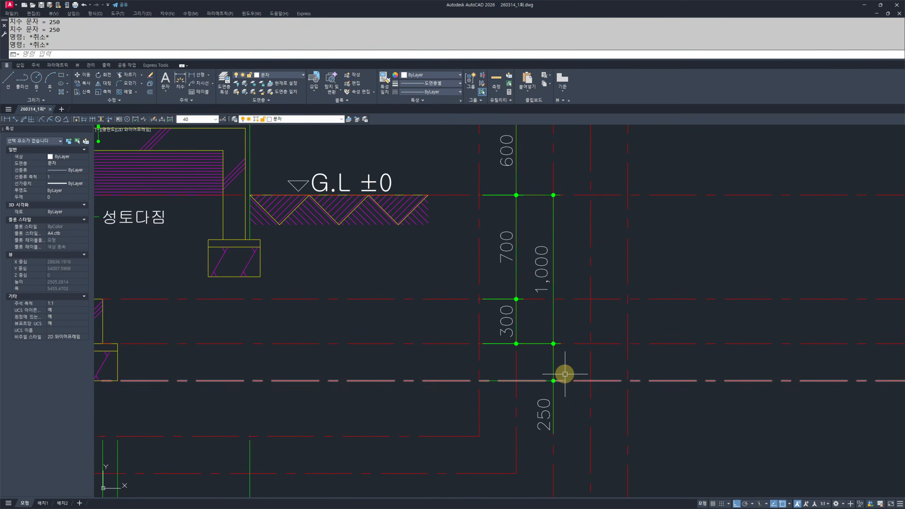
{"action": "scroll", "coordinate": [556, 357], "scroll_direction": "down", "scroll_amount": 3}
{"action": "scroll", "coordinate": [525, 363], "scroll_direction": "up", "scroll_amount": 3}
{"action": "left_click", "coordinate": [510, 423]}
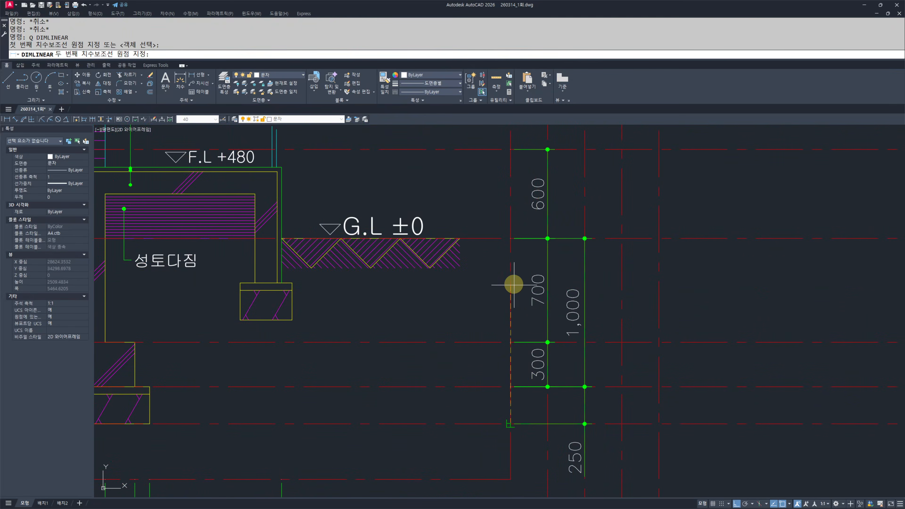
{"action": "left_click", "coordinate": [509, 239]}
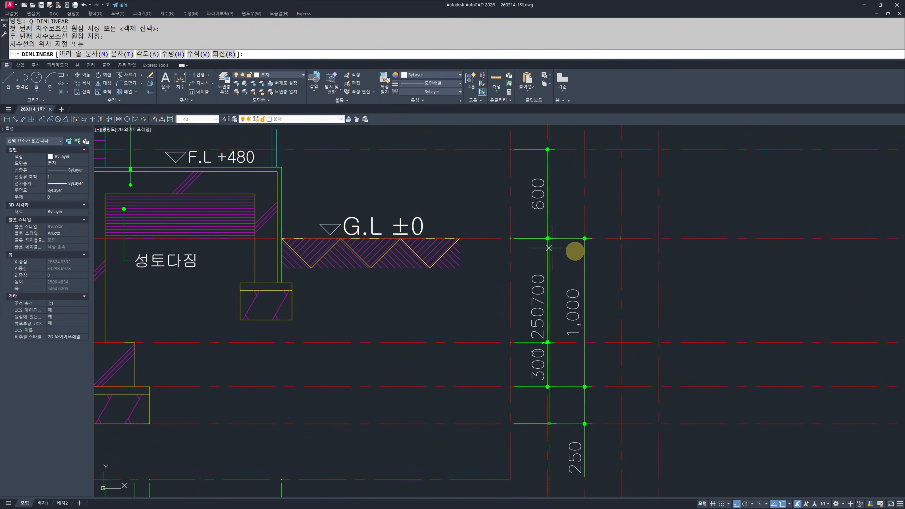
{"action": "left_click", "coordinate": [624, 239]}
{"action": "key", "text": "Escape"}
- Add a vertical dimension in the first row from the F.L +600 floor line up to the window lintel line
{"action": "scroll", "coordinate": [571, 468], "scroll_direction": "up", "scroll_amount": 2}
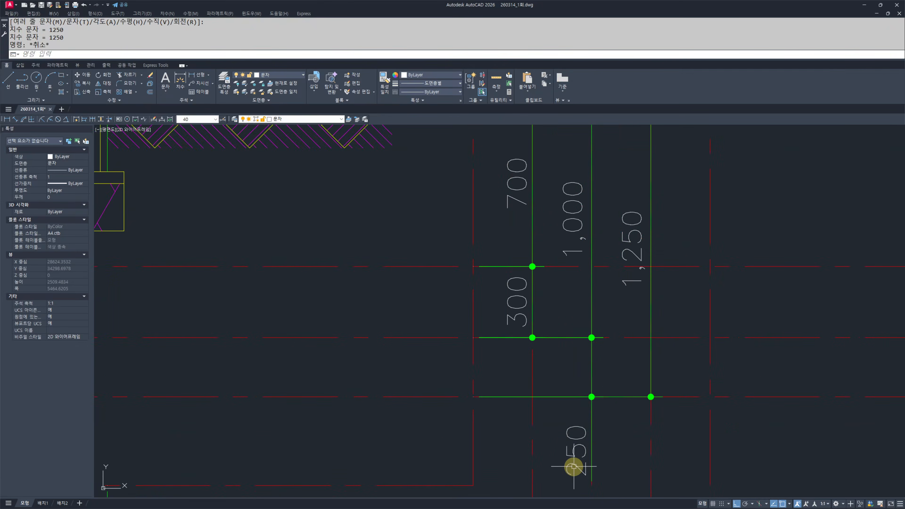
{"action": "scroll", "coordinate": [549, 332], "scroll_direction": "down", "scroll_amount": 4}
{"action": "middle_click_drag", "start_coordinate": [551, 298], "coordinate": [537, 348]}
{"action": "type", "text": "q"}
{"action": "key", "text": "space"}
{"action": "left_click", "coordinate": [540, 329]}
{"action": "scroll", "coordinate": [540, 355], "scroll_direction": "down", "scroll_amount": 2}
{"action": "scroll", "coordinate": [542, 300], "scroll_direction": "up", "scroll_amount": 4}
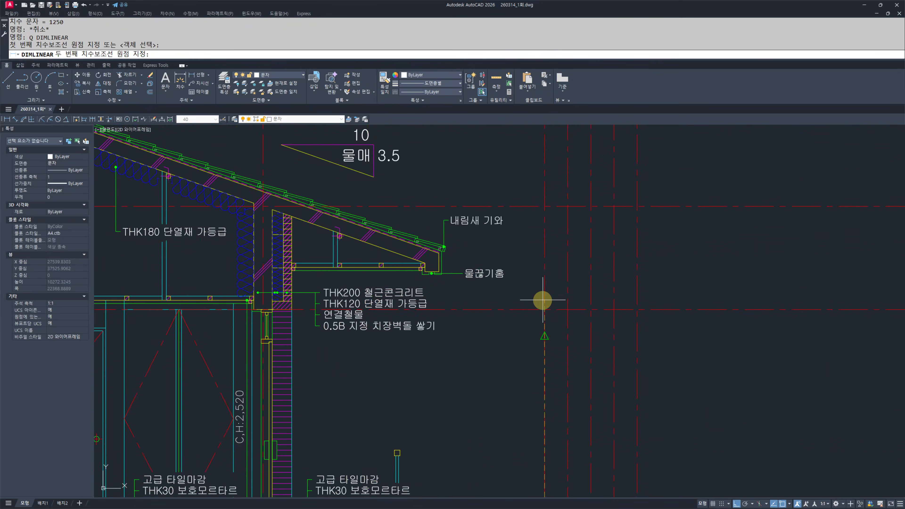
{"action": "left_click", "coordinate": [544, 310]}
{"action": "left_click", "coordinate": [566, 309]}
- Continue the first row with vertical dimensions from the lintel line to the exterior wall's top line and from there to the ridge line
{"action": "scroll", "coordinate": [547, 332], "scroll_direction": "down", "scroll_amount": 2}
{"action": "key", "text": "space"}
{"action": "left_click", "coordinate": [544, 330]}
{"action": "left_click", "coordinate": [547, 270]}
{"action": "left_click", "coordinate": [562, 271]}
{"action": "scroll", "coordinate": [552, 249], "scroll_direction": "up", "scroll_amount": 4}
{"action": "key", "text": "space"}
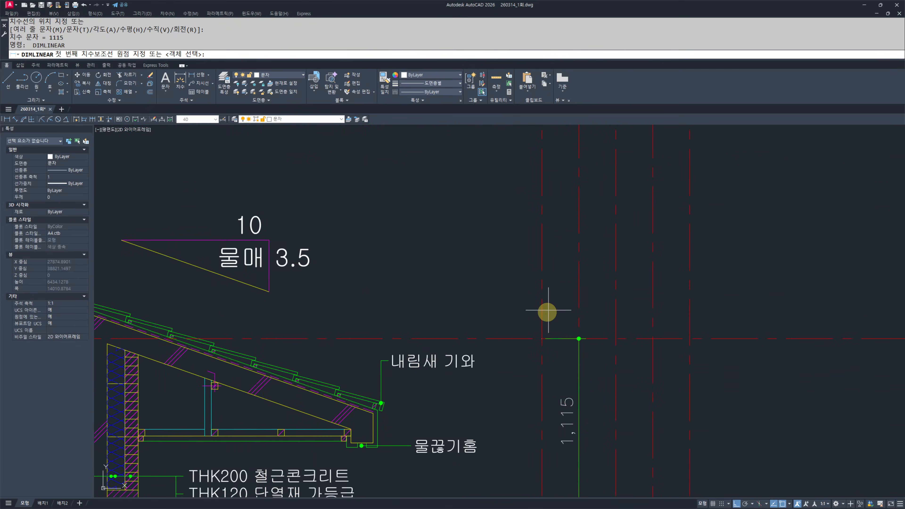
{"action": "left_click", "coordinate": [538, 336]}
{"action": "scroll", "coordinate": [539, 336], "scroll_direction": "down", "scroll_amount": 2}
{"action": "left_click", "coordinate": [538, 244]}
{"action": "left_click", "coordinate": [559, 246]}
{"action": "key", "text": "Escape"}
{"action": "key", "text": "Escape"}
- Add a second-row vertical dimension from the G.L ±0 line up to the window lintel line
{"action": "scroll", "coordinate": [509, 267], "scroll_direction": "down", "scroll_amount": 4}
{"action": "scroll", "coordinate": [515, 416], "scroll_direction": "up", "scroll_amount": 5}
{"action": "key", "text": "space"}
{"action": "left_click", "coordinate": [520, 403]}
{"action": "scroll", "coordinate": [521, 403], "scroll_direction": "down", "scroll_amount": 4}
{"action": "scroll", "coordinate": [493, 306], "scroll_direction": "up", "scroll_amount": 4}
{"action": "left_click", "coordinate": [493, 306]}
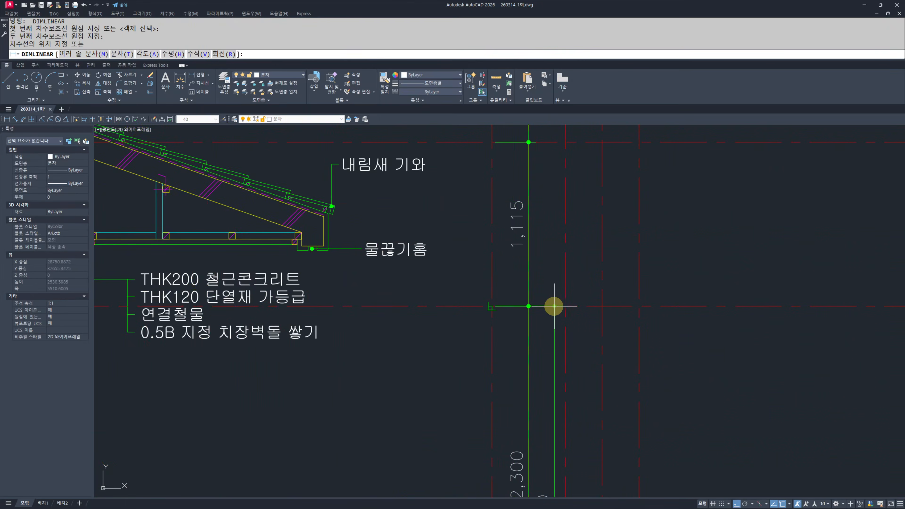
{"action": "left_click", "coordinate": [566, 306]}
- Add a second-row vertical dimension from the window lintel line up to the roof ridge line
{"action": "key", "text": "space"}
{"action": "scroll", "coordinate": [570, 321], "scroll_direction": "down", "scroll_amount": 4}
{"action": "scroll", "coordinate": [554, 371], "scroll_direction": "up", "scroll_amount": 4}
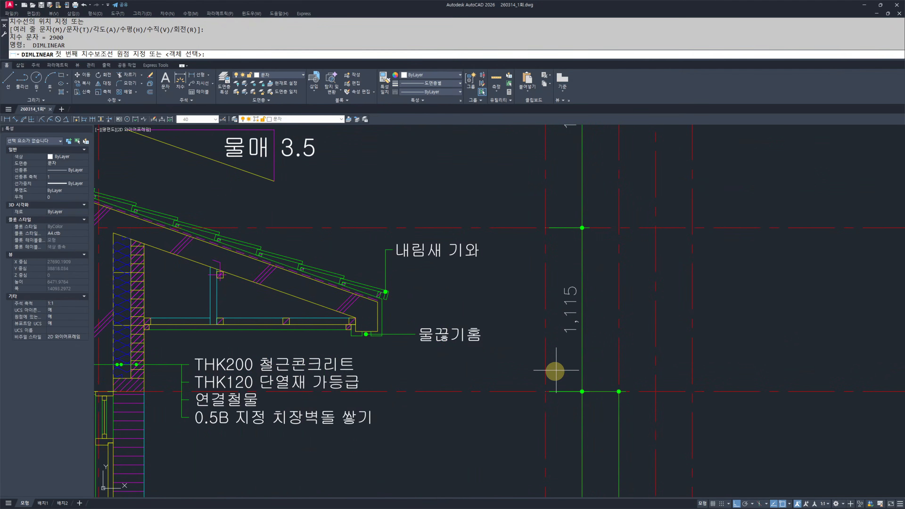
{"action": "left_click", "coordinate": [544, 391]}
{"action": "scroll", "coordinate": [538, 392], "scroll_direction": "down", "scroll_amount": 4}
{"action": "scroll", "coordinate": [535, 283], "scroll_direction": "up", "scroll_amount": 4}
{"action": "left_click", "coordinate": [572, 288]}
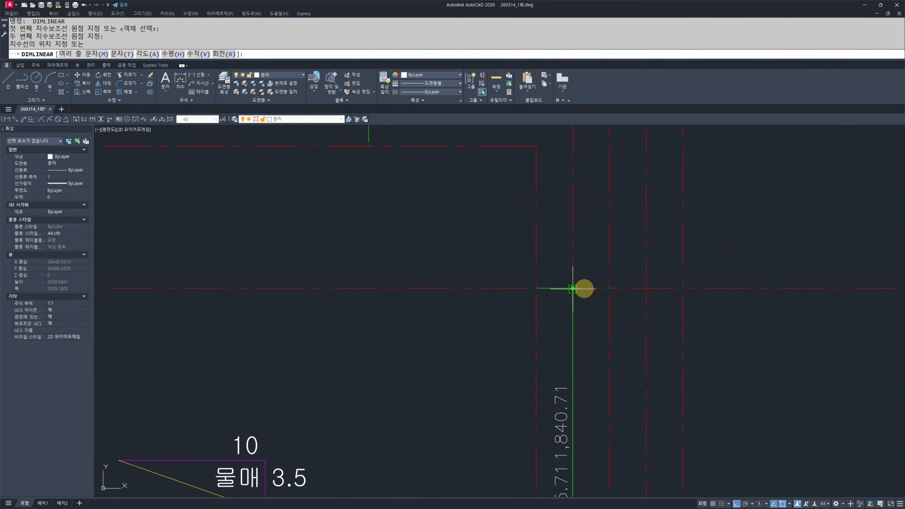
{"action": "left_click", "coordinate": [609, 288]}
- Add a third-row overall height dimension from the G.L ±0 line up to the roof ridge line
{"action": "key", "text": "space"}
{"action": "scroll", "coordinate": [547, 280], "scroll_direction": "down", "scroll_amount": 4}
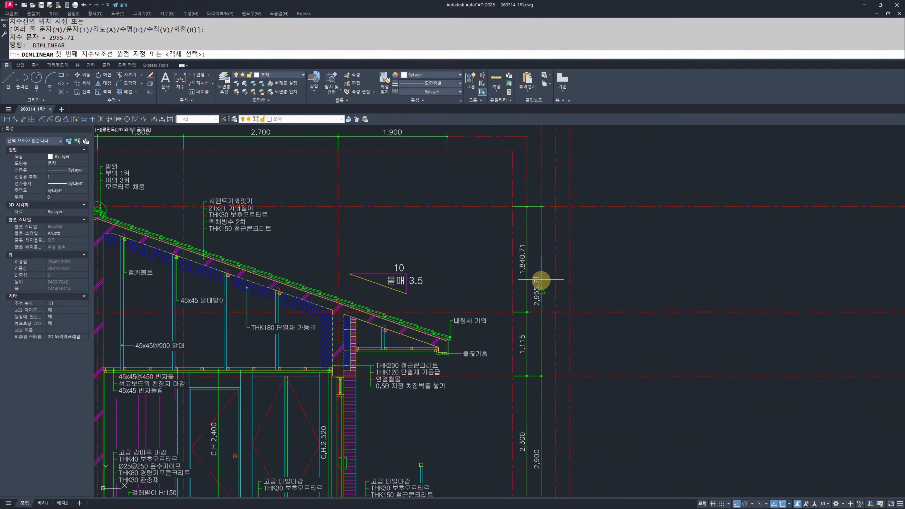
{"action": "scroll", "coordinate": [539, 274], "scroll_direction": "down", "scroll_amount": 4}
{"action": "scroll", "coordinate": [517, 348], "scroll_direction": "up", "scroll_amount": 5}
{"action": "left_click", "coordinate": [509, 360]}
{"action": "scroll", "coordinate": [521, 409], "scroll_direction": "down", "scroll_amount": 2}
{"action": "scroll", "coordinate": [521, 319], "scroll_direction": "up", "scroll_amount": 4}
{"action": "left_click", "coordinate": [601, 287]}
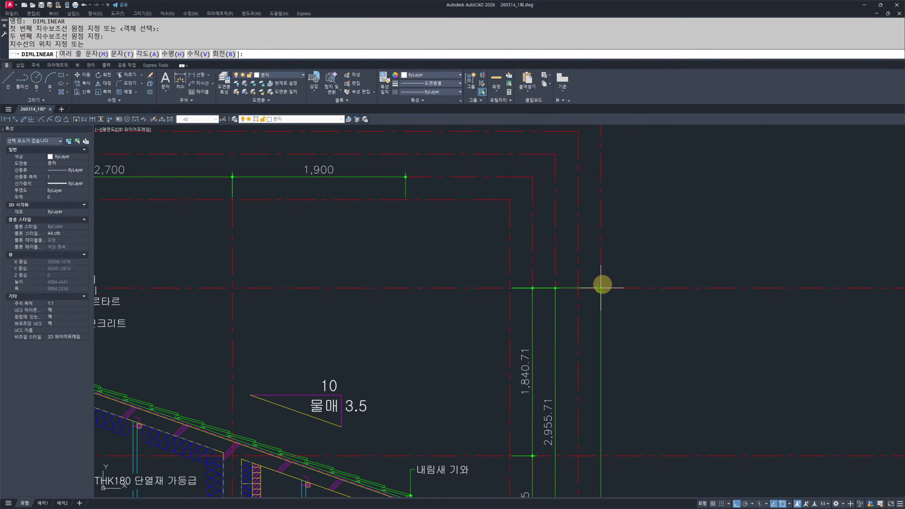
{"action": "left_click", "coordinate": [580, 288]}
{"action": "scroll", "coordinate": [593, 298], "scroll_direction": "down", "scroll_amount": 3}
{"action": "key", "text": "Escape"}
{"action": "key", "text": "Escape"}
- Set the primary unit precision of the three height dimensions ending at the ridge line to 0 decimal places
{"action": "scroll", "coordinate": [528, 269], "scroll_direction": "up", "scroll_amount": 3}
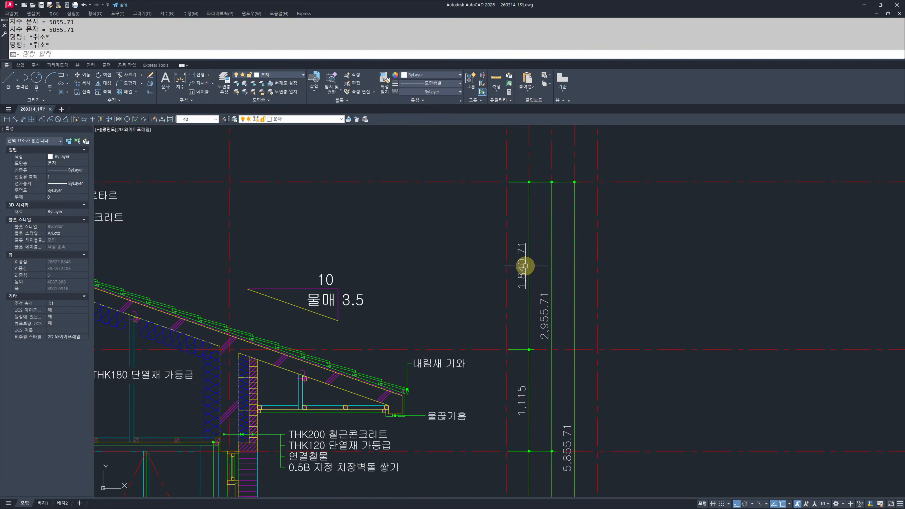
{"action": "left_click", "coordinate": [527, 269]}
{"action": "left_click", "coordinate": [541, 308]}
{"action": "left_click", "coordinate": [571, 437]}
{"action": "scroll", "coordinate": [24, 299], "scroll_direction": "down", "scroll_amount": 10}
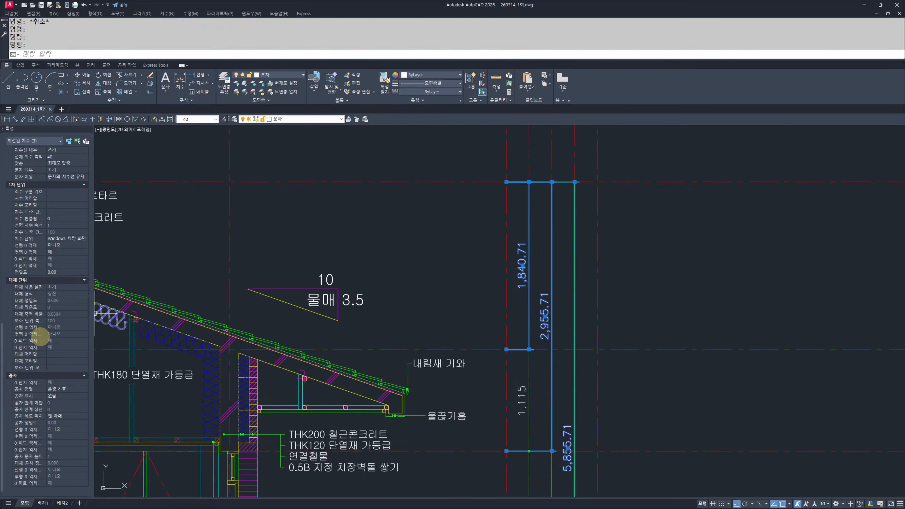
{"action": "scroll", "coordinate": [42, 340], "scroll_direction": "up", "scroll_amount": 2}
{"action": "left_click", "coordinate": [66, 314]}
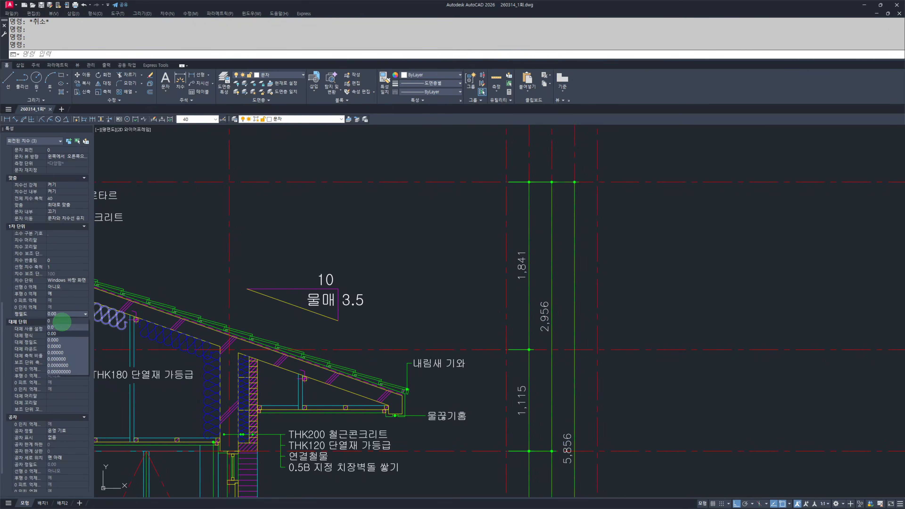
{"action": "left_click", "coordinate": [61, 326]}
{"action": "key", "text": "Escape"}
{"action": "key", "text": "Escape"}
- Erase the eight horizontal construction lines used for the height dimensions
{"action": "scroll", "coordinate": [676, 405], "scroll_direction": "down", "scroll_amount": 2}
{"action": "middle_click_drag", "start_coordinate": [657, 408], "coordinate": [554, 356]}
{"action": "scroll", "coordinate": [563, 359], "scroll_direction": "up", "scroll_amount": 2}
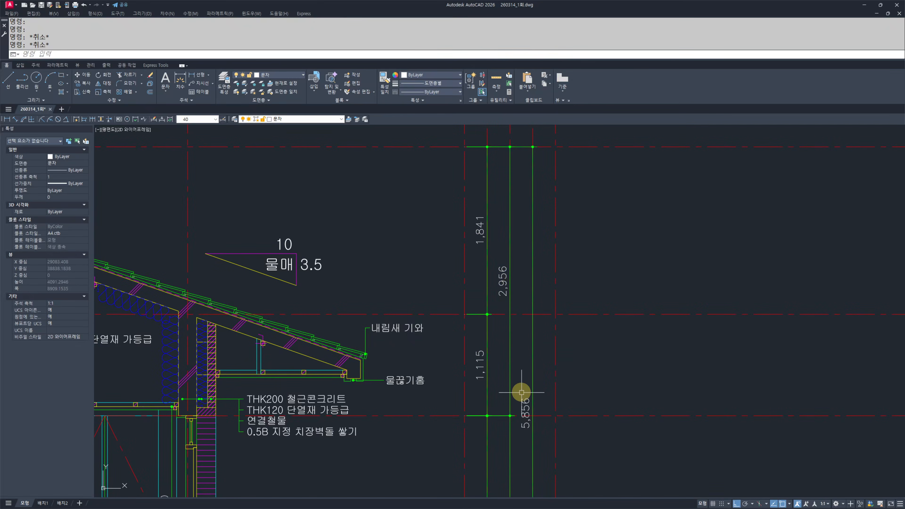
{"action": "scroll", "coordinate": [549, 281], "scroll_direction": "down", "scroll_amount": 3}
{"action": "middle_click_drag", "start_coordinate": [618, 339], "coordinate": [580, 337]}
{"action": "left_click", "coordinate": [567, 224]}
{"action": "left_click", "coordinate": [543, 447]}
{"action": "type", "text": "e"}
{"action": "key", "text": "space"}
{"action": "key", "text": "Escape"}
{"action": "key", "text": "Escape"}
- Erase the nested red guide frames surrounding the building section
{"action": "middle_click_drag", "start_coordinate": [539, 364], "coordinate": [606, 361]}
{"action": "scroll", "coordinate": [607, 460], "scroll_direction": "up", "scroll_amount": 4}
{"action": "scroll", "coordinate": [513, 418], "scroll_direction": "down", "scroll_amount": 6}
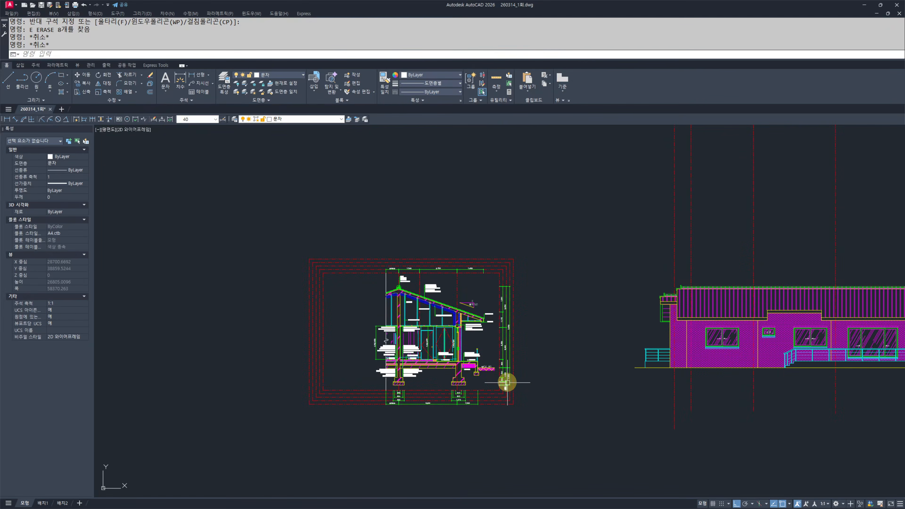
{"action": "scroll", "coordinate": [506, 388], "scroll_direction": "up", "scroll_amount": 2}
{"action": "left_click", "coordinate": [554, 198]}
{"action": "left_click", "coordinate": [491, 206]}
{"action": "type", "text": "e"}
{"action": "key", "text": "space"}
{"action": "key", "text": "Escape"}
{"action": "key", "text": "Escape"}
- Move the text of the second-row 250 height dimension up between its extension lines beside the dimension line
{"action": "scroll", "coordinate": [500, 389], "scroll_direction": "up", "scroll_amount": 6}
{"action": "left_click", "coordinate": [598, 373]}
{"action": "left_click", "coordinate": [488, 344]}
{"action": "left_click", "coordinate": [558, 374]}
{"action": "left_click", "coordinate": [561, 377]}
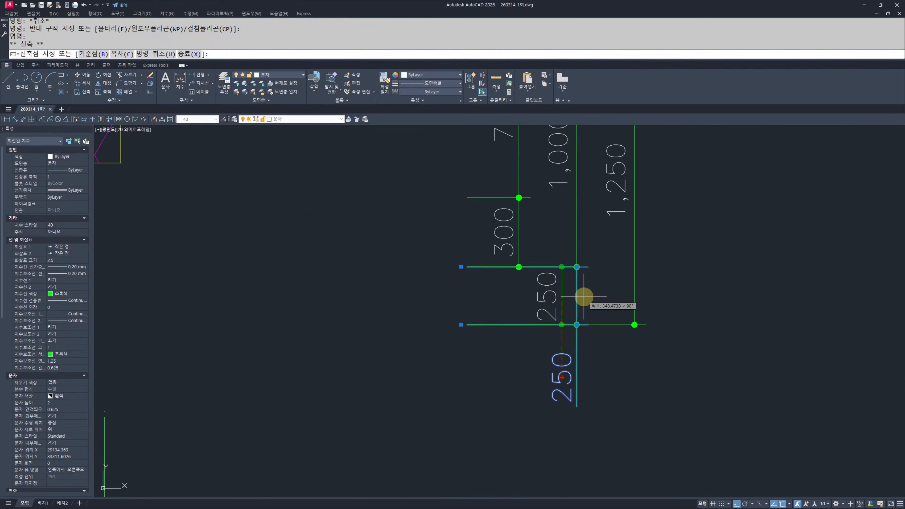
{"action": "key", "text": "Escape"}
{"action": "key", "text": "Escape"}
{"action": "scroll", "coordinate": [584, 339], "scroll_direction": "down", "scroll_amount": 8}
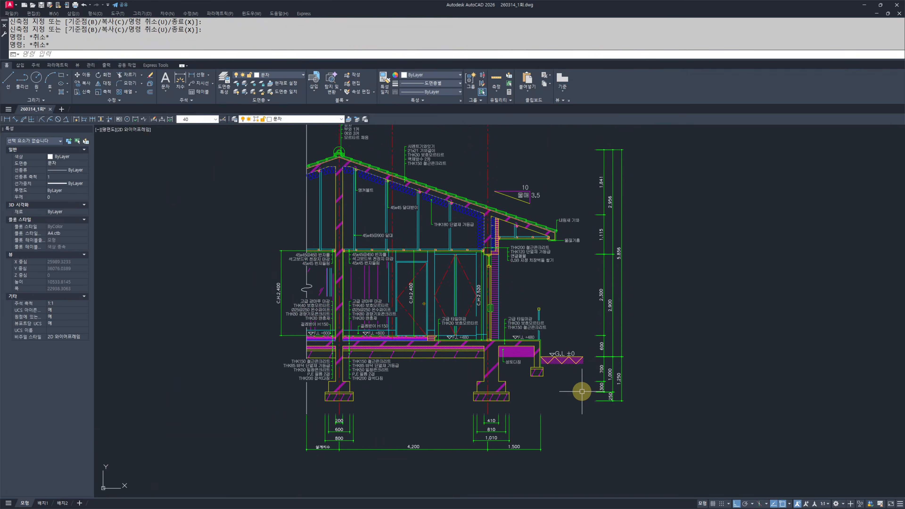
- Erase the overall horizontal dimension above the south elevation sheet frame
{"action": "middle_click_drag", "start_coordinate": [607, 215], "coordinate": [609, 233]}
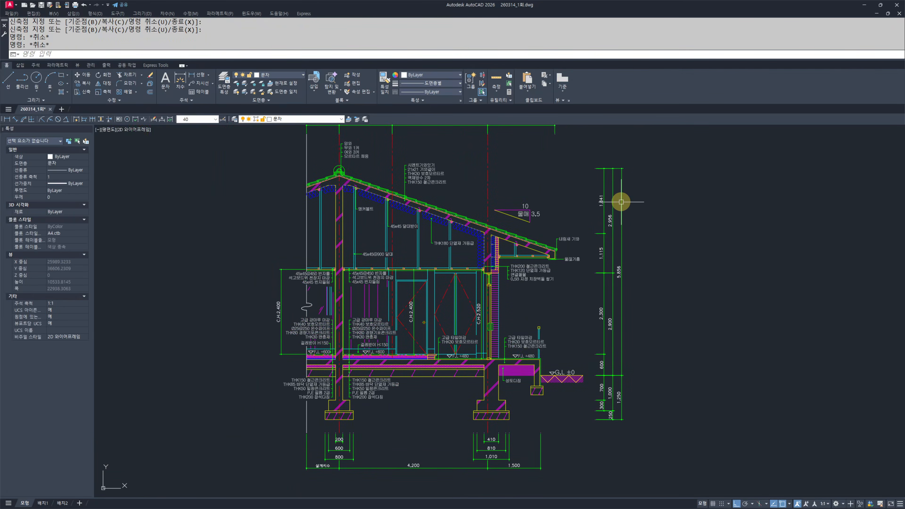
{"action": "middle_click_drag", "start_coordinate": [651, 213], "coordinate": [690, 304]}
{"action": "scroll", "coordinate": [694, 305], "scroll_direction": "down", "scroll_amount": 6}
{"action": "middle_click_drag", "start_coordinate": [634, 421], "coordinate": [509, 319]}
{"action": "middle_click_drag", "start_coordinate": [551, 407], "coordinate": [570, 337]}
{"action": "scroll", "coordinate": [604, 335], "scroll_direction": "up", "scroll_amount": 2}
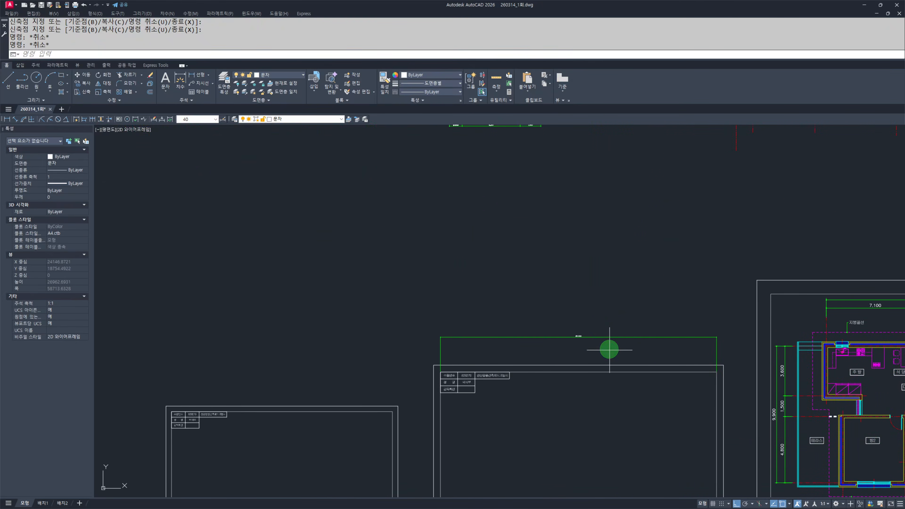
{"action": "left_click", "coordinate": [606, 348]}
{"action": "left_click", "coordinate": [556, 308]}
{"action": "type", "text": "E"}
{"action": "key", "text": "Return"}
- Stretch the dimension row above the section about 290 mm down toward the roof
{"action": "mouse_move", "coordinate": [436, 375]}
{"action": "middle_mouse_down"}
{"action": "mouse_move", "coordinate": [497, 320]}
{"action": "mouse_move", "coordinate": [504, 339]}
{"action": "middle_mouse_up"}
{"action": "middle_click_drag", "start_coordinate": [622, 375], "coordinate": [602, 372]}
{"action": "scroll", "coordinate": [512, 294], "scroll_direction": "up", "scroll_amount": 8}
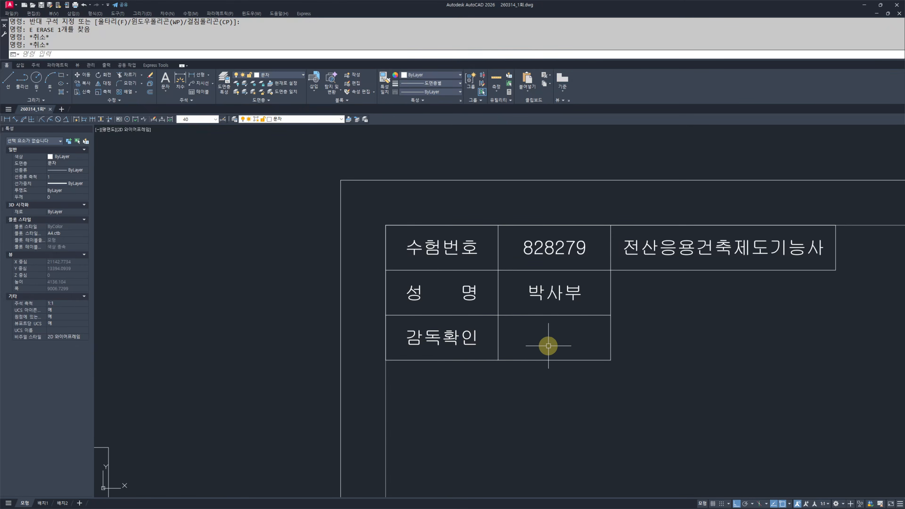
{"action": "scroll", "coordinate": [532, 341], "scroll_direction": "down", "scroll_amount": 8}
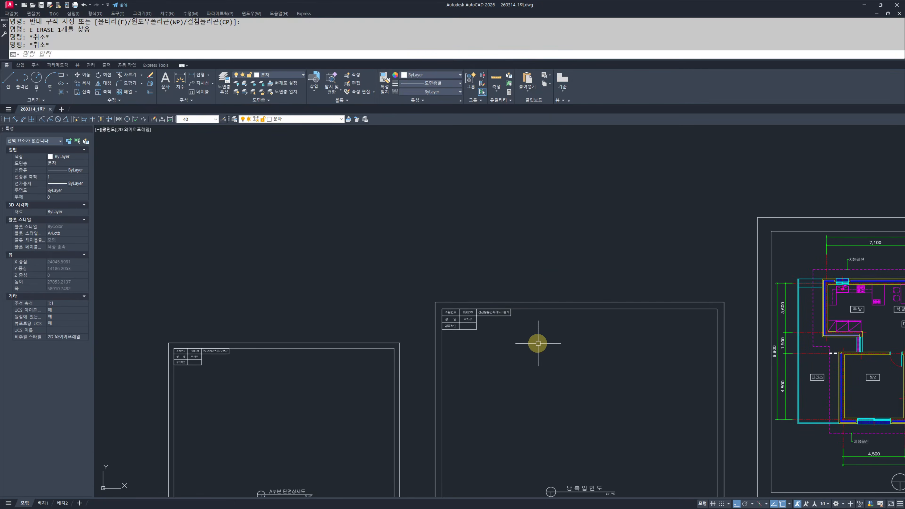
{"action": "scroll", "coordinate": [473, 377], "scroll_direction": "down", "scroll_amount": 6}
{"action": "scroll", "coordinate": [520, 392], "scroll_direction": "up", "scroll_amount": 8}
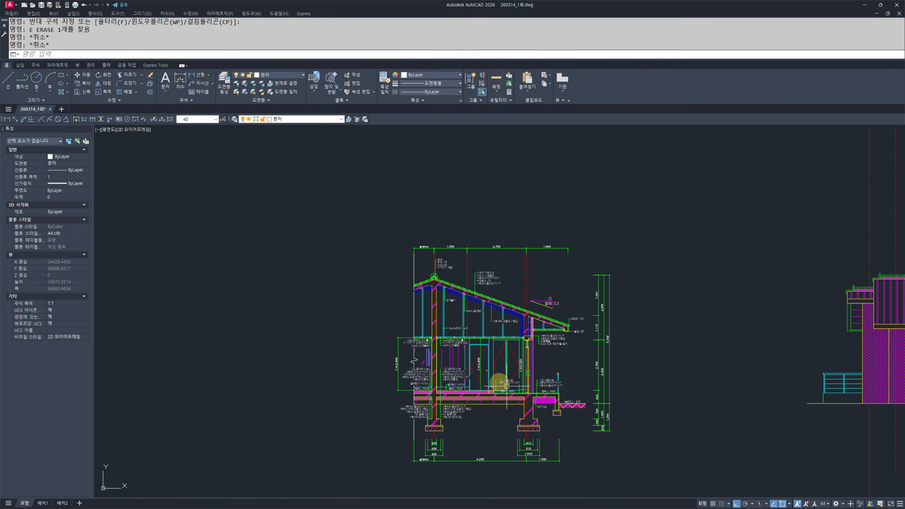
{"action": "scroll", "coordinate": [460, 222], "scroll_direction": "up", "scroll_amount": 3}
{"action": "scroll", "coordinate": [638, 276], "scroll_direction": "up", "scroll_amount": 1}
{"action": "type", "text": "s"}
{"action": "key", "text": "Return"}
{"action": "left_click", "coordinate": [801, 248]}
{"action": "left_click", "coordinate": [299, 327]}
{"action": "key", "text": "Return"}
{"action": "left_click", "coordinate": [269, 344]}
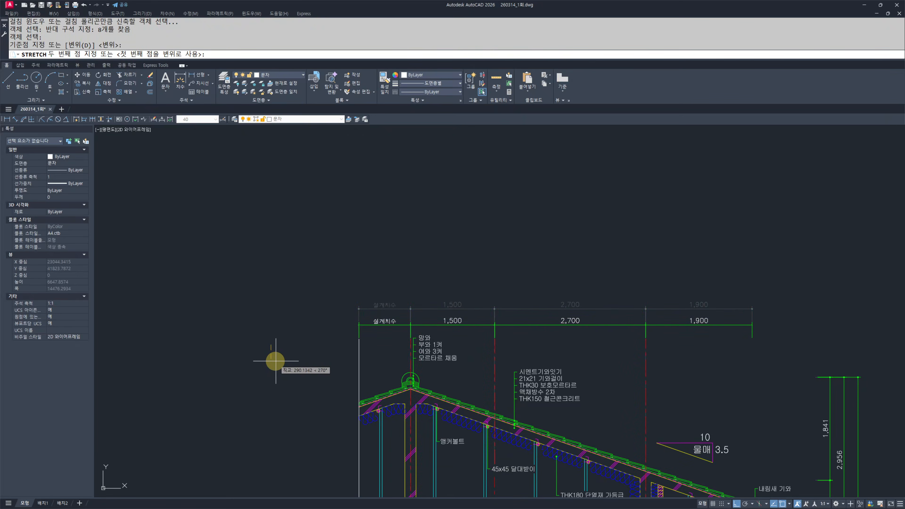
{"action": "left_click", "coordinate": [276, 362]}
- Stretch the ridge tile note and its leader about 210 mm down toward the roof ridge
{"action": "middle_click_drag", "start_coordinate": [727, 450], "coordinate": [462, 271]}
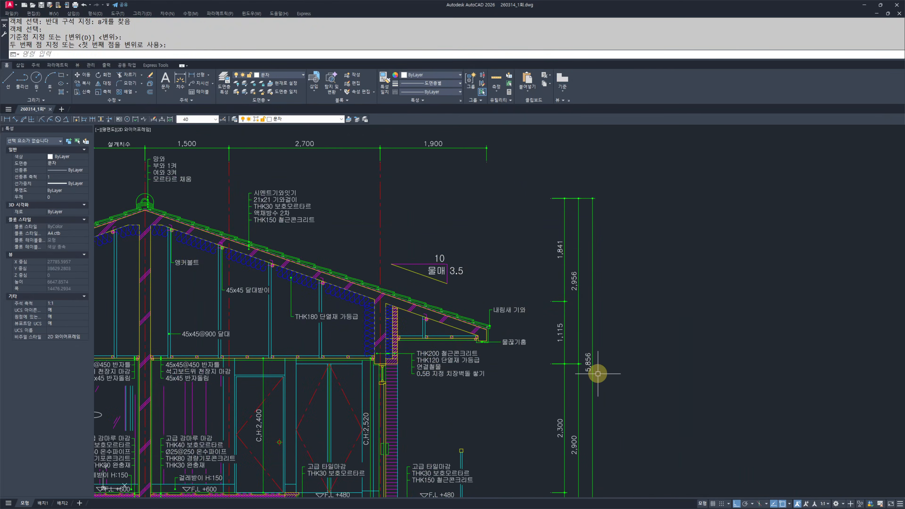
{"action": "scroll", "coordinate": [495, 253], "scroll_direction": "up", "scroll_amount": 6}
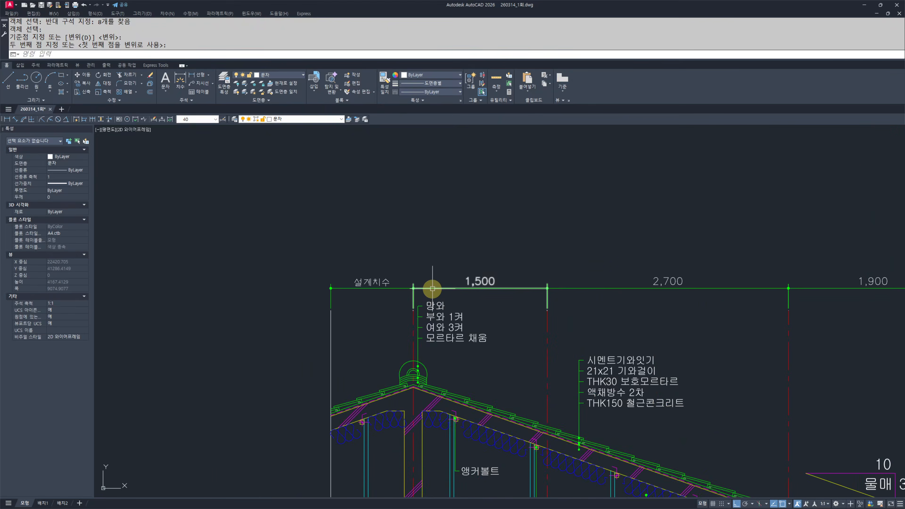
{"action": "type", "text": "s"}
{"action": "key", "text": "Return"}
{"action": "left_click", "coordinate": [555, 384]}
{"action": "left_click", "coordinate": [329, 255]}
{"action": "key", "text": "Return"}
{"action": "left_click", "coordinate": [525, 280]}
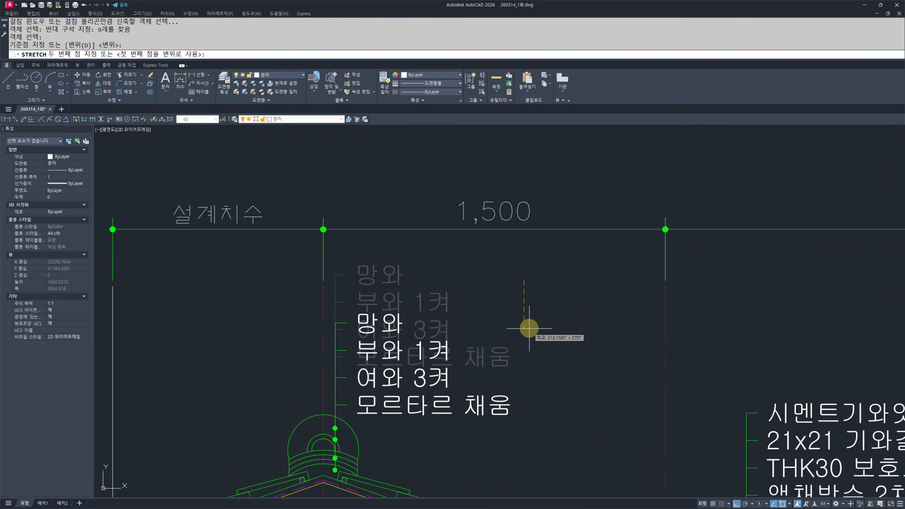
{"action": "left_click", "coordinate": [530, 328]}
- Stretch the five-line roof tile and concrete note with its leader down closer to the roof slope
{"action": "scroll", "coordinate": [506, 325], "scroll_direction": "down", "scroll_amount": 5}
{"action": "scroll", "coordinate": [704, 392], "scroll_direction": "up", "scroll_amount": 3}
{"action": "type", "text": "s"}
{"action": "key", "text": "Return"}
{"action": "left_click", "coordinate": [719, 305]}
{"action": "left_click", "coordinate": [530, 423]}
{"action": "key", "text": "Return"}
{"action": "left_click", "coordinate": [704, 317]}
{"action": "left_click", "coordinate": [718, 344]}
- Stretch the dimension row above the section slightly further down toward the ridge note
{"action": "scroll", "coordinate": [515, 293], "scroll_direction": "down", "scroll_amount": 4}
{"action": "type", "text": "s"}
{"action": "key", "text": "Return"}
{"action": "left_click", "coordinate": [766, 256]}
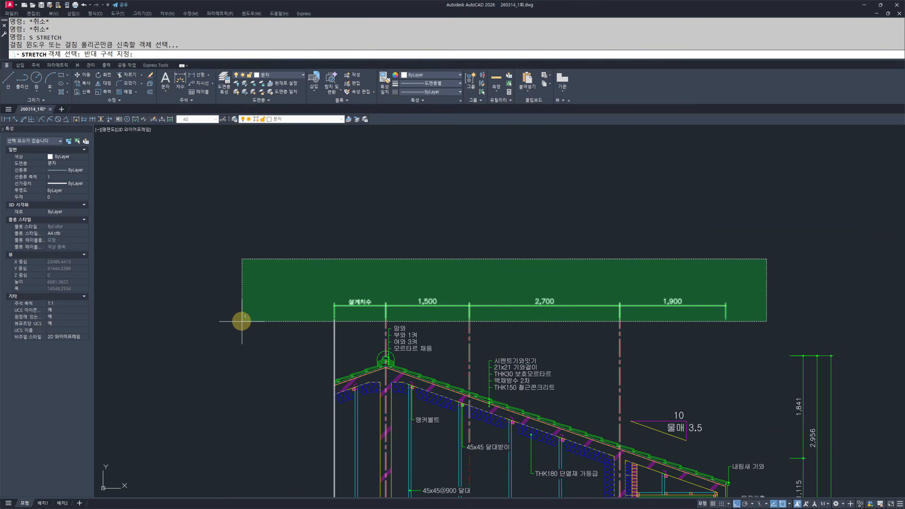
{"action": "left_click", "coordinate": [221, 331]}
{"action": "key", "text": "Return"}
{"action": "left_click", "coordinate": [219, 341]}
{"action": "key", "text": "Escape"}
{"action": "key", "text": "Escape"}
- Stretch the dimension rows below the footings up closer to the section
{"action": "scroll", "coordinate": [348, 403], "scroll_direction": "down", "scroll_amount": 5}
{"action": "scroll", "coordinate": [462, 385], "scroll_direction": "up", "scroll_amount": 3}
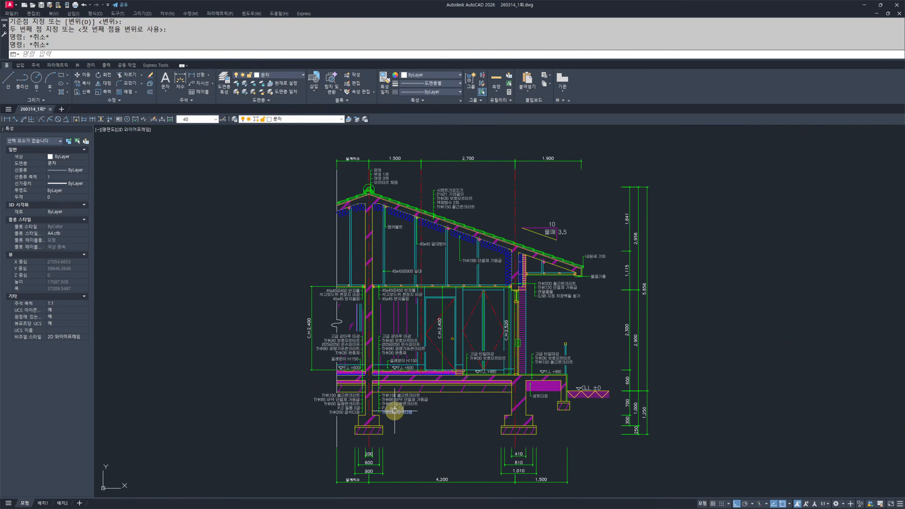
{"action": "type", "text": "s"}
{"action": "key", "text": "Return"}
{"action": "left_click", "coordinate": [673, 440]}
{"action": "left_click", "coordinate": [375, 361]}
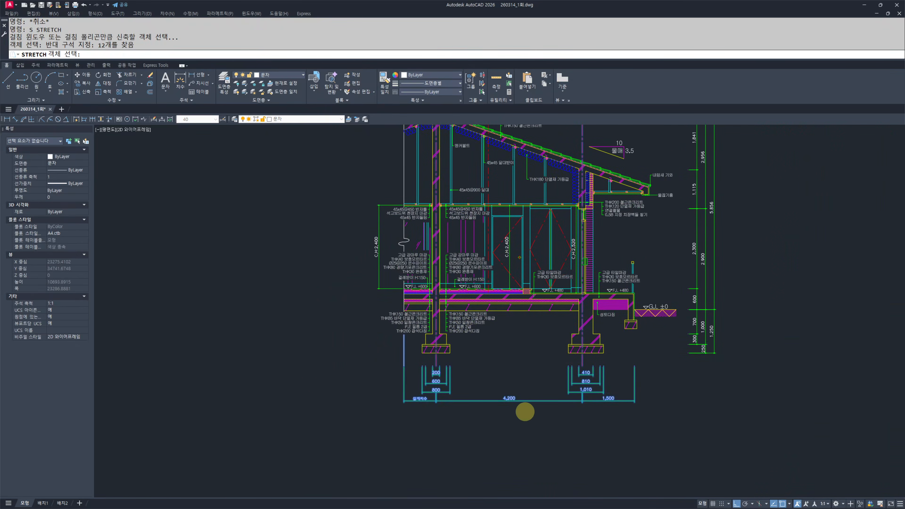
{"action": "scroll", "coordinate": [499, 405], "scroll_direction": "up", "scroll_amount": 5}
{"action": "left_click", "coordinate": [176, 281]}
{"action": "scroll", "coordinate": [215, 365], "scroll_direction": "down", "scroll_amount": 2}
{"action": "key", "text": "Return"}
{"action": "left_click", "coordinate": [192, 396]}
{"action": "left_click", "coordinate": [191, 391]}
{"action": "key", "text": "Escape"}
- Stretch the outer C.H:2,400 ceiling height dimension slightly toward the section's cut edge
{"action": "middle_click_drag", "start_coordinate": [215, 287], "coordinate": [277, 410]}
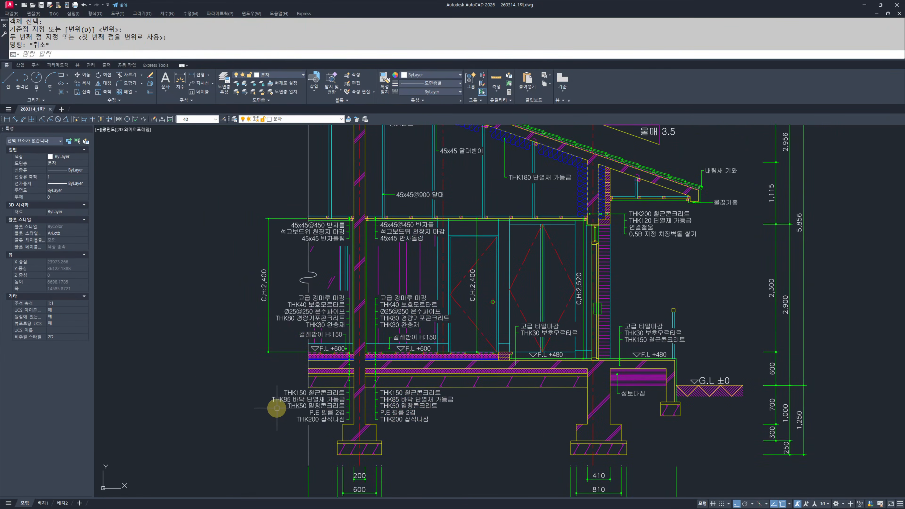
{"action": "type", "text": "s"}
{"action": "key", "text": "Return"}
{"action": "left_click", "coordinate": [270, 363]}
{"action": "left_click", "coordinate": [231, 196]}
{"action": "key", "text": "Return"}
{"action": "left_click", "coordinate": [197, 300]}
{"action": "left_click", "coordinate": [201, 301]}
{"action": "key", "text": "Escape"}
{"action": "key", "text": "Escape"}
- Examine the whole annotated section and its place among the elevation and the sheet frames
{"action": "scroll", "coordinate": [665, 409], "scroll_direction": "down", "scroll_amount": 5}
{"action": "middle_click_drag", "start_coordinate": [665, 409], "coordinate": [520, 396]}
{"action": "left_click", "coordinate": [630, 459]}
{"action": "left_click", "coordinate": [251, 186]}
{"action": "key", "text": "Escape"}
{"action": "key", "text": "Escape"}
{"action": "scroll", "coordinate": [489, 295], "scroll_direction": "up", "scroll_amount": 3}
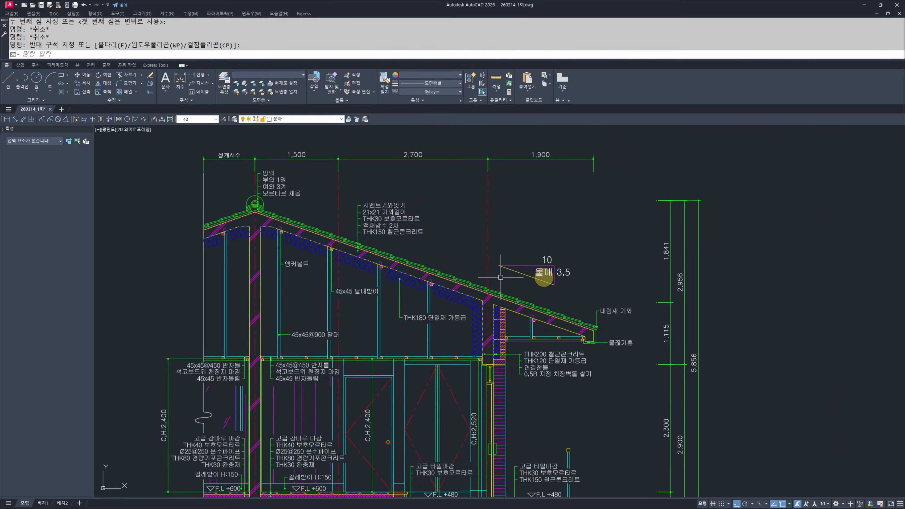
{"action": "scroll", "coordinate": [465, 303], "scroll_direction": "down", "scroll_amount": 5}
{"action": "middle_click_drag", "start_coordinate": [466, 348], "coordinate": [437, 305]}
{"action": "scroll", "coordinate": [466, 323], "scroll_direction": "up", "scroll_amount": 3}
{"action": "left_click", "coordinate": [505, 350]}
{"action": "left_click", "coordinate": [340, 210]}
{"action": "scroll", "coordinate": [361, 323], "scroll_direction": "down", "scroll_amount": 3}
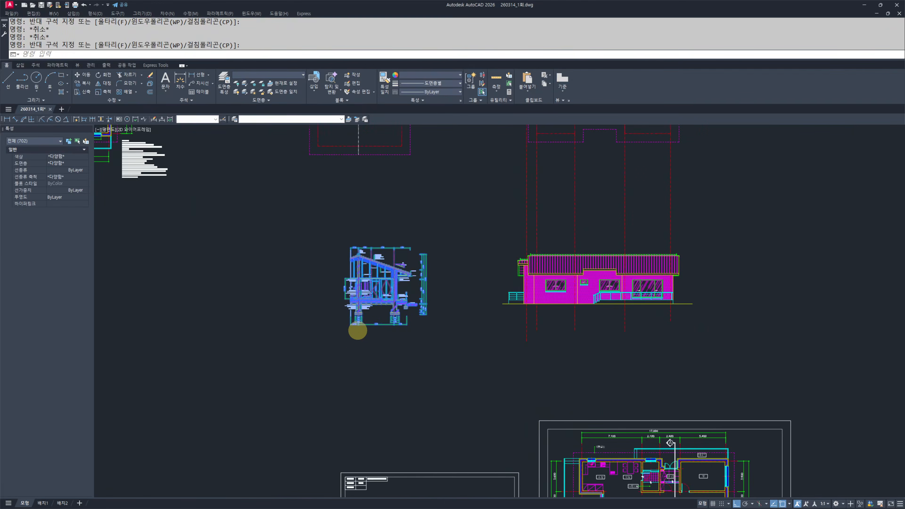
{"action": "scroll", "coordinate": [311, 266], "scroll_direction": "down", "scroll_amount": 3}
{"action": "middle_click_drag", "start_coordinate": [311, 265], "coordinate": [465, 299]}
{"action": "middle_click_drag", "start_coordinate": [583, 342], "coordinate": [738, 336]}
{"action": "scroll", "coordinate": [381, 343], "scroll_direction": "up", "scroll_amount": 5}
{"action": "middle_click_drag", "start_coordinate": [383, 331], "coordinate": [362, 345]}
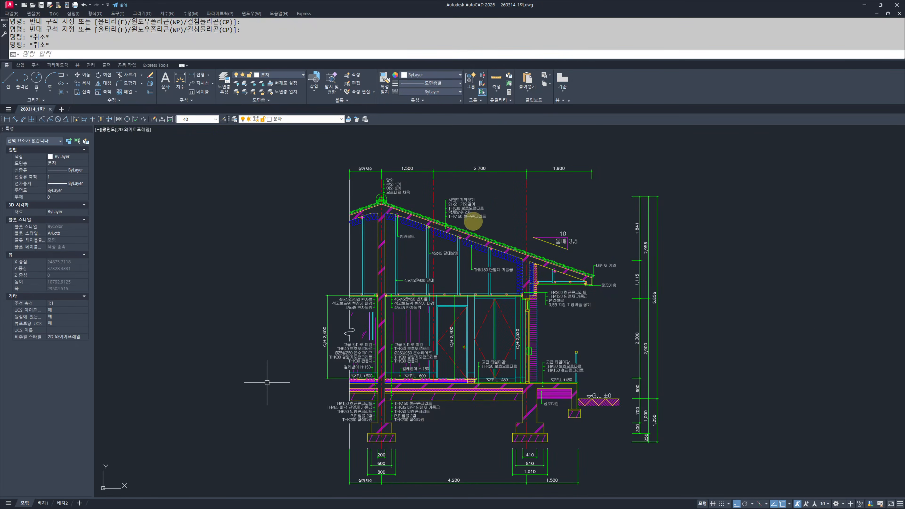
- Examine the south elevation and the vertical guide lines crossing it
{"action": "middle_click_drag", "start_coordinate": [757, 308], "coordinate": [303, 297]}
{"action": "middle_click_drag", "start_coordinate": [778, 328], "coordinate": [375, 344]}
{"action": "scroll", "coordinate": [452, 331], "scroll_direction": "down", "scroll_amount": 2}
{"action": "middle_click_drag", "start_coordinate": [440, 314], "coordinate": [480, 346]}
{"action": "type", "text": "re"}
{"action": "key", "text": "Escape"}
{"action": "key", "text": "Escape"}
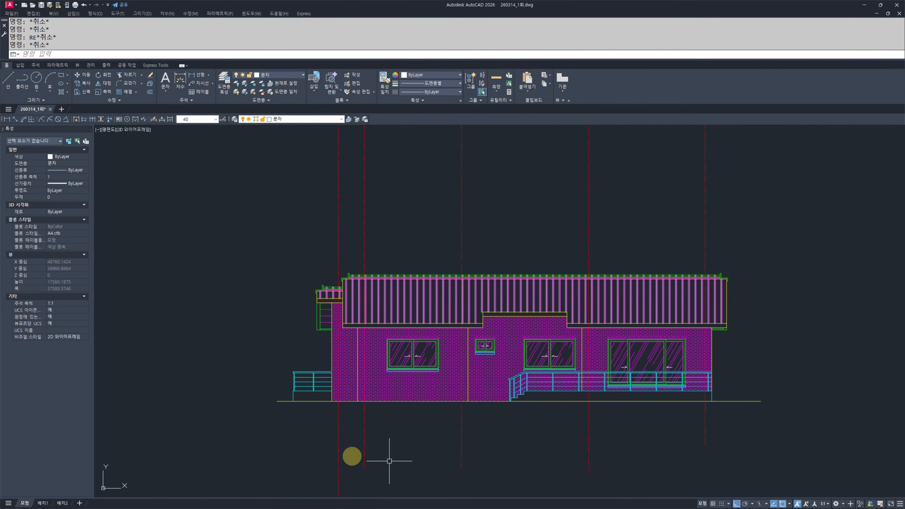
{"action": "key", "text": "Escape"}
{"action": "key", "text": "Escape"}
{"action": "middle_click_drag", "start_coordinate": [442, 295], "coordinate": [433, 315]}
{"action": "scroll", "coordinate": [432, 315], "scroll_direction": "down", "scroll_amount": 3}
{"action": "mouse_move", "coordinate": [408, 366]}
{"action": "middle_mouse_down"}
{"action": "mouse_move", "coordinate": [495, 320]}
{"action": "mouse_move", "coordinate": [438, 340]}
{"action": "middle_mouse_up"}
{"action": "scroll", "coordinate": [511, 289], "scroll_direction": "up", "scroll_amount": 3}
{"action": "scroll", "coordinate": [438, 340], "scroll_direction": "down", "scroll_amount": 3}
{"action": "middle_click_drag", "start_coordinate": [357, 430], "coordinate": [422, 387]}
{"action": "scroll", "coordinate": [492, 300], "scroll_direction": "up", "scroll_amount": 5}
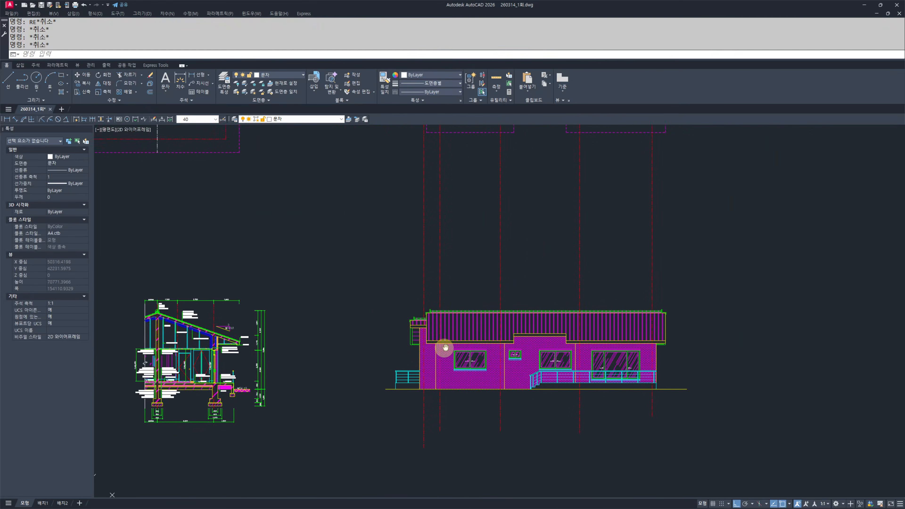
- Draw a rectangle enclosing the whole south elevation with a margin on every side
{"action": "type", "text": "rec"}
{"action": "key", "text": "Return"}
{"action": "left_click", "coordinate": [236, 234]}
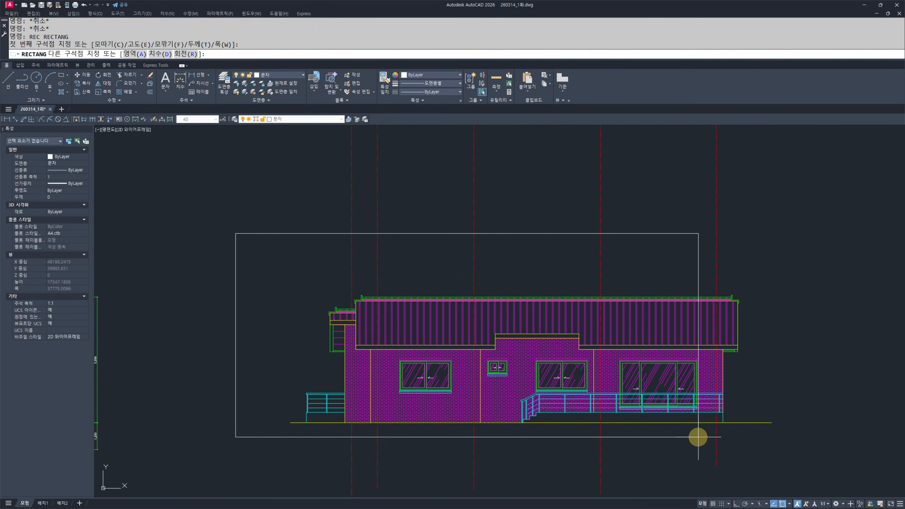
{"action": "left_click", "coordinate": [792, 448]}
{"action": "key", "text": "Escape"}
{"action": "key", "text": "Escape"}
- Stretch the enclosing rectangle's upper edge down closer to the elevation's roof
{"action": "type", "text": "s"}
{"action": "key", "text": "Return"}
{"action": "left_click", "coordinate": [829, 259]}
{"action": "left_click", "coordinate": [252, 200]}
{"action": "key", "text": "Return"}
{"action": "left_click", "coordinate": [188, 221]}
{"action": "left_click", "coordinate": [191, 239]}
{"action": "key", "text": "Escape"}
- Stretch the enclosing rectangle's side edge beside the terrace railing inward, closer to the elevation
{"action": "middle_click_drag", "start_coordinate": [305, 320], "coordinate": [361, 298]}
{"action": "type", "text": "s"}
{"action": "key", "text": "Return"}
{"action": "left_click", "coordinate": [302, 208]}
{"action": "left_click", "coordinate": [243, 444]}
{"action": "key", "text": "Return"}
{"action": "left_click", "coordinate": [236, 456]}
{"action": "left_click", "coordinate": [256, 456]}
{"action": "middle_click_drag", "start_coordinate": [549, 457], "coordinate": [522, 447]}
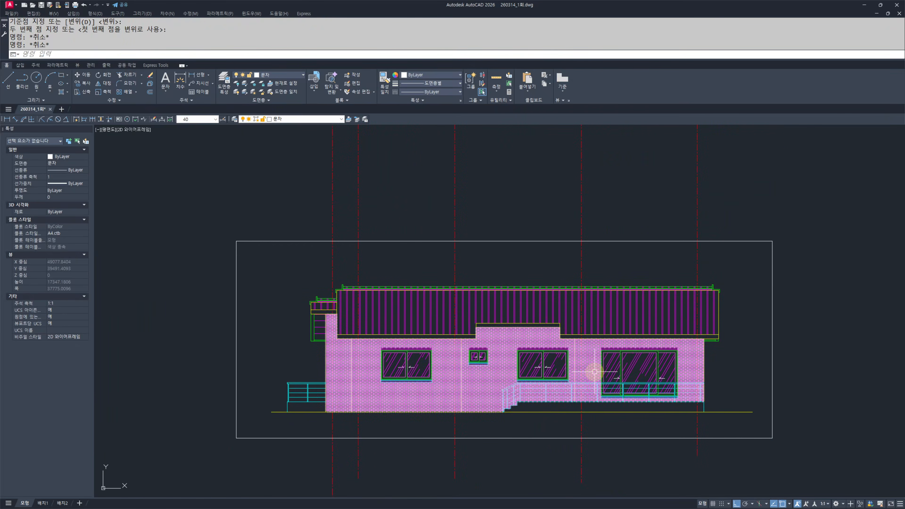
{"action": "left_click", "coordinate": [801, 232]}
{"action": "left_click", "coordinate": [733, 277]}
{"action": "type", "text": "cc"}
{"action": "key", "text": "Return"}
{"action": "left_click", "coordinate": [774, 243]}
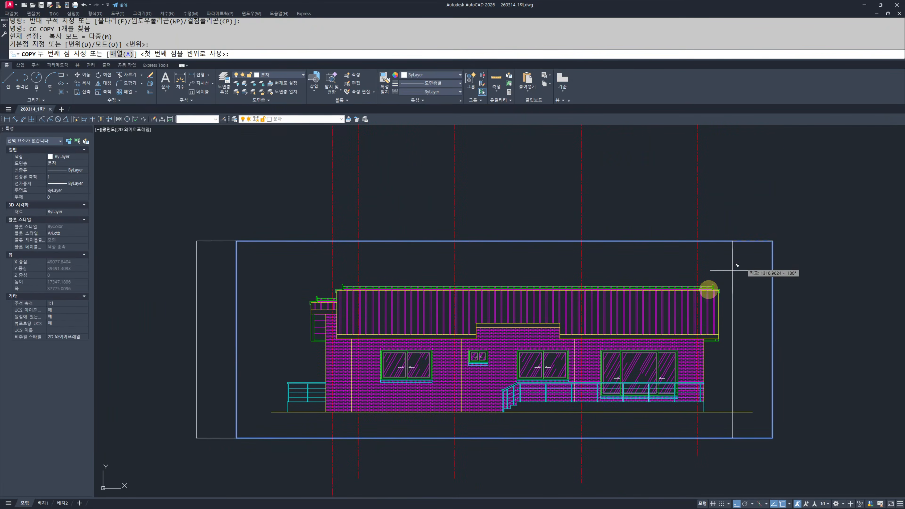
{"action": "scroll", "coordinate": [716, 304], "scroll_direction": "down", "scroll_amount": 3}
{"action": "middle_click_drag", "start_coordinate": [583, 447], "coordinate": [663, 383]}
{"action": "scroll", "coordinate": [662, 384], "scroll_direction": "up", "scroll_amount": 3}
{"action": "key", "text": "F10"}
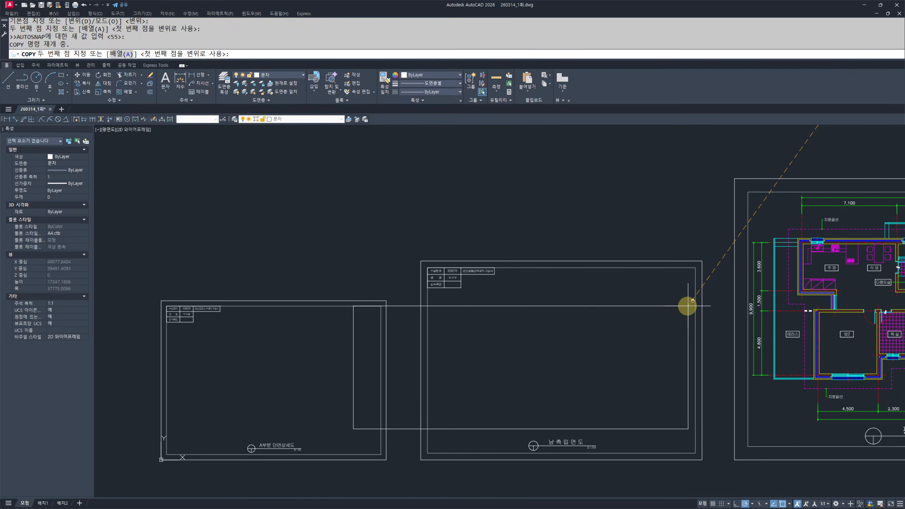
{"action": "scroll", "coordinate": [687, 305], "scroll_direction": "down", "scroll_amount": 5}
{"action": "key", "text": "Escape"}
{"action": "key", "text": "Escape"}
{"action": "scroll", "coordinate": [683, 297], "scroll_direction": "up", "scroll_amount": 5}
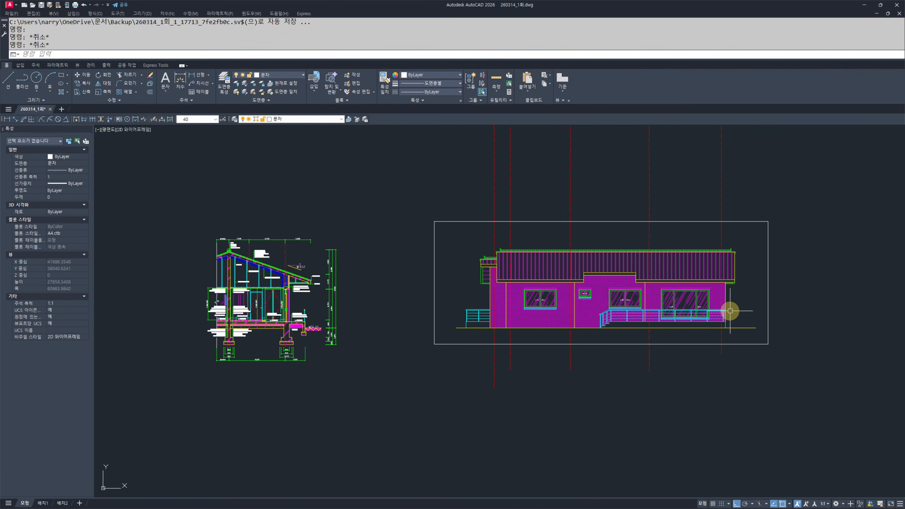
- Stretch the ground line's end beside the terrace window inward to just short of the main roof's outer edge
{"action": "middle_click_drag", "start_coordinate": [730, 311], "coordinate": [720, 335]}
{"action": "middle_click_drag", "start_coordinate": [612, 364], "coordinate": [570, 387]}
{"action": "scroll", "coordinate": [691, 370], "scroll_direction": "up", "scroll_amount": 4}
{"action": "type", "text": "s"}
{"action": "left_click", "coordinate": [737, 398]}
{"action": "left_click", "coordinate": [718, 376]}
{"action": "key", "text": "space"}
{"action": "left_click", "coordinate": [731, 404]}
{"action": "left_click", "coordinate": [731, 405]}
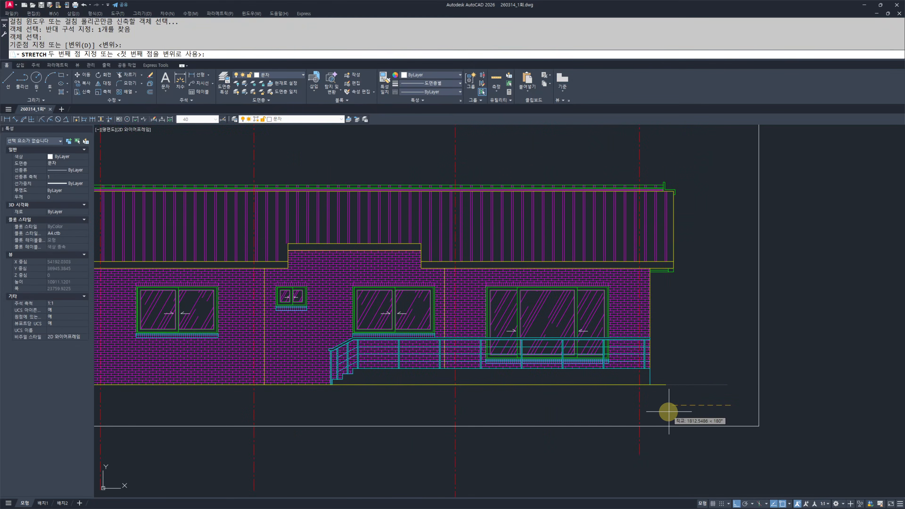
{"action": "key", "text": "Escape"}
{"action": "key", "text": "Escape"}
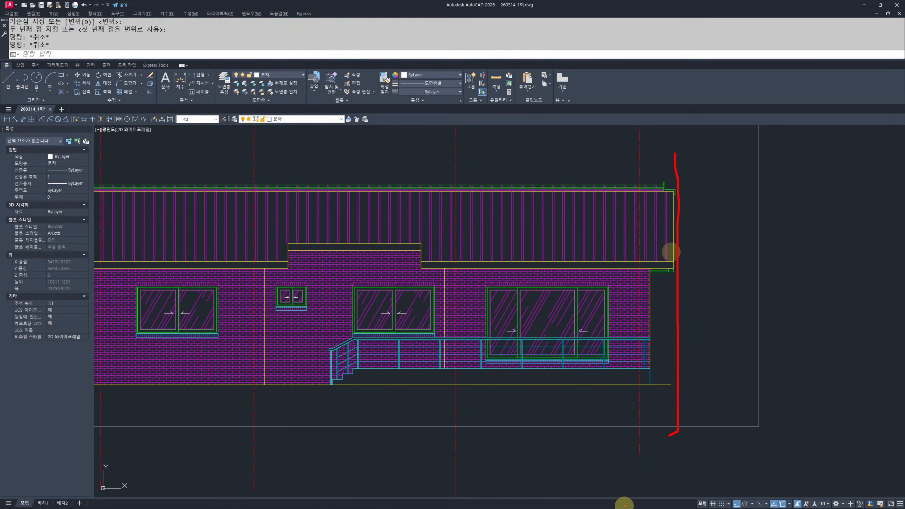
{"action": "key", "text": "Escape"}
{"action": "scroll", "coordinate": [463, 335], "scroll_direction": "down", "scroll_amount": 5}
{"action": "scroll", "coordinate": [552, 352], "scroll_direction": "up", "scroll_amount": 8}
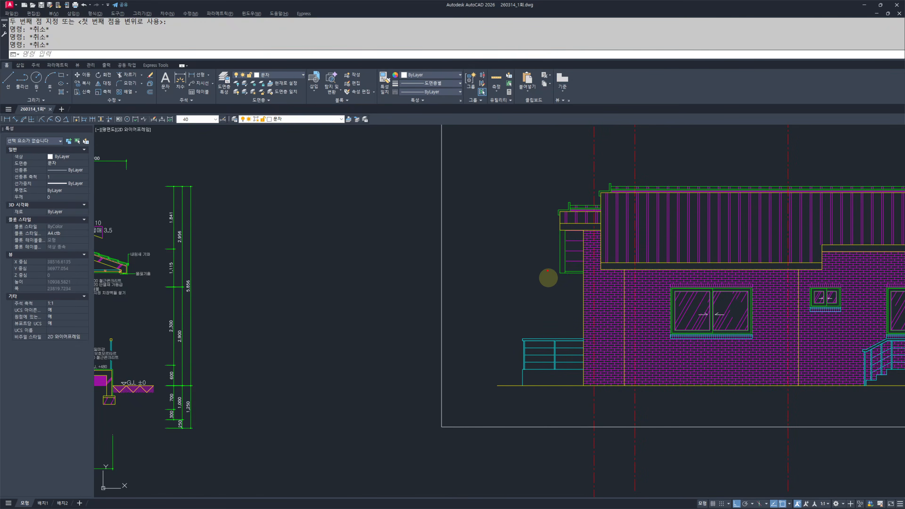
{"action": "key", "text": "Escape"}
{"action": "scroll", "coordinate": [522, 366], "scroll_direction": "up", "scroll_amount": 2}
{"action": "type", "text": "s"}
{"action": "key", "text": "space"}
{"action": "left_click", "coordinate": [541, 273]}
{"action": "left_click", "coordinate": [457, 425]}
{"action": "key", "text": "space"}
{"action": "left_click", "coordinate": [435, 432]}
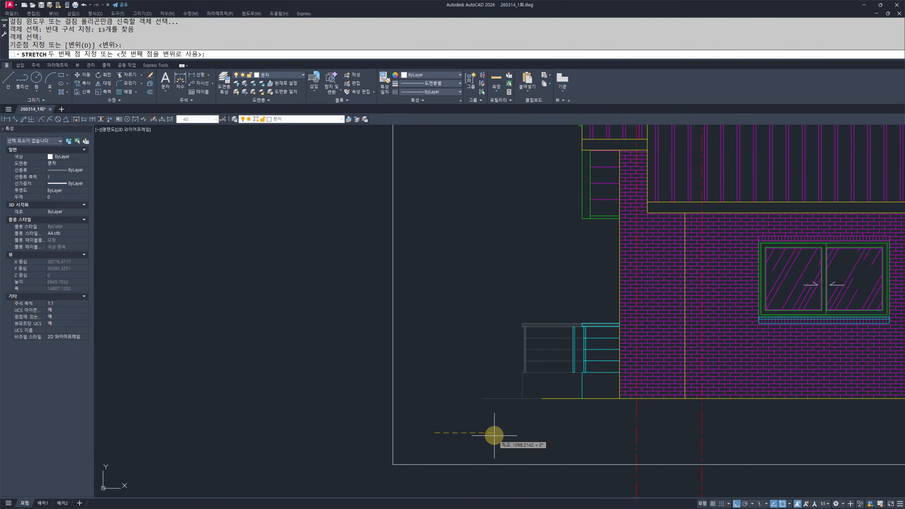
{"action": "key", "text": "Escape"}
{"action": "key", "text": "Escape"}
- Stretch the free end of the small side railing, together with its base and the ground line's end, 600 toward the brick wall
{"action": "type", "text": "s"}
{"action": "key", "text": "space"}
{"action": "left_click", "coordinate": [544, 301]}
{"action": "left_click", "coordinate": [461, 439]}
{"action": "key", "text": "space"}
{"action": "left_click", "coordinate": [444, 416]}
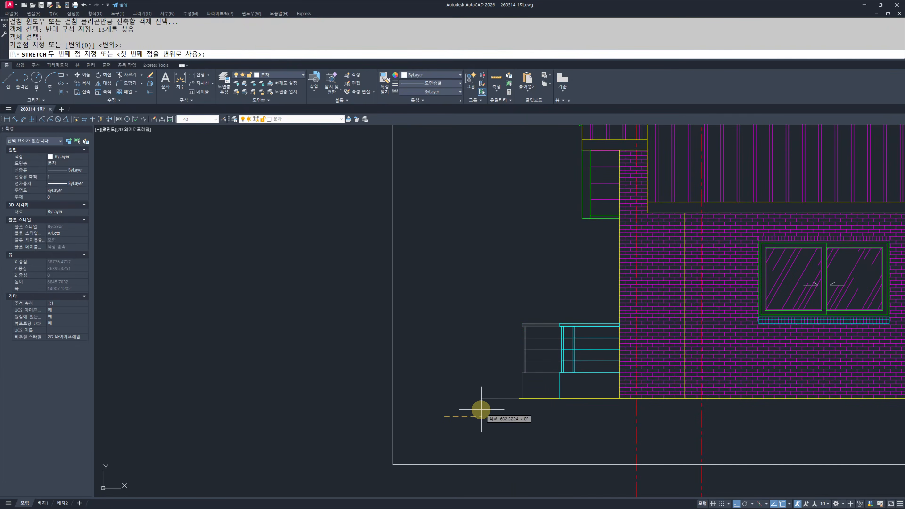
{"action": "key", "text": "Escape"}
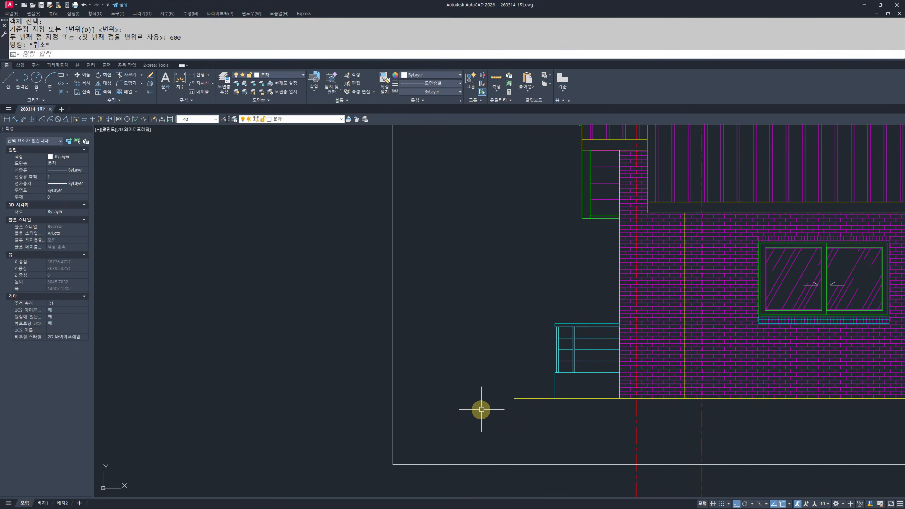
- Move the small side railing's intermediate post toward the brick wall, roughly midway between the end post and the wall
{"action": "scroll", "coordinate": [590, 327], "scroll_direction": "up", "scroll_amount": 2}
{"action": "type", "text": "s"}
{"action": "key", "text": "space"}
{"action": "left_click", "coordinate": [590, 262]}
{"action": "left_click", "coordinate": [519, 459]}
{"action": "key", "text": "space"}
{"action": "left_click", "coordinate": [463, 459]}
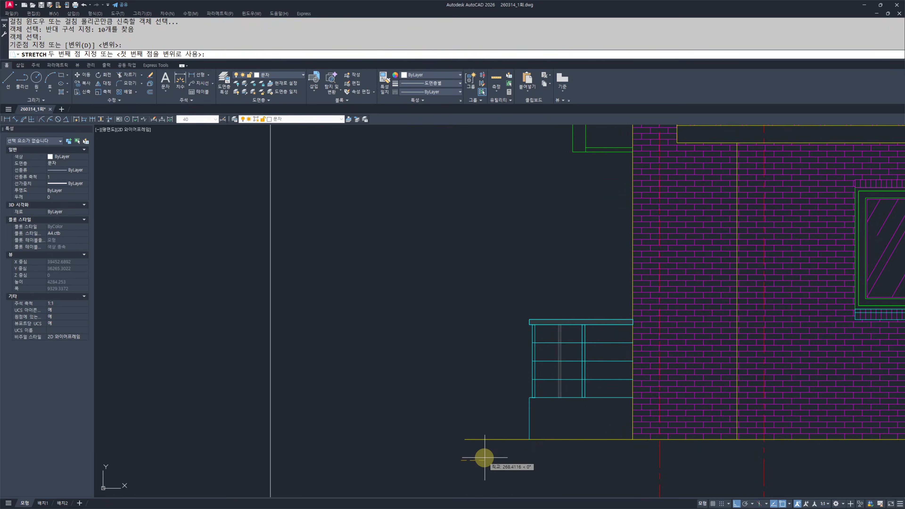
{"action": "key", "text": "Escape"}
{"action": "key", "text": "Escape"}
{"action": "type", "text": "q"}
{"action": "key", "text": "space"}
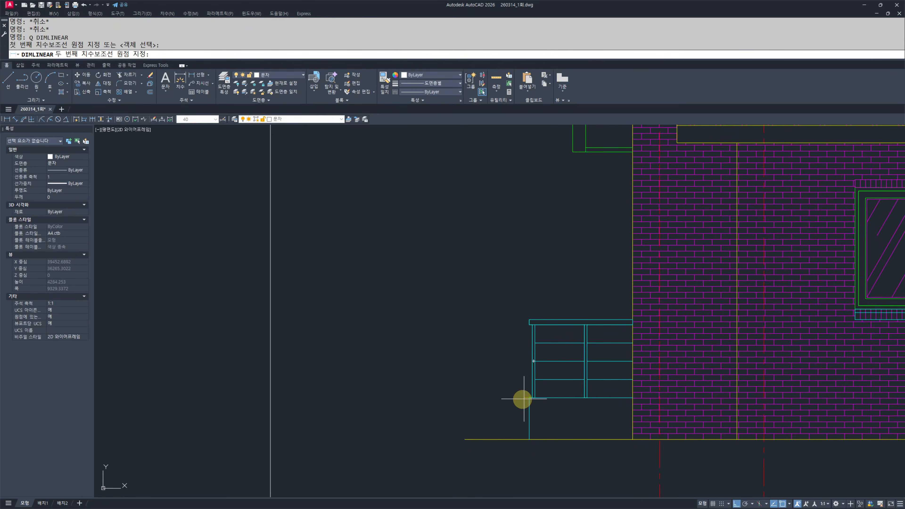
{"action": "left_click", "coordinate": [530, 398]}
{"action": "scroll", "coordinate": [370, 405], "scroll_direction": "down", "scroll_amount": 4}
{"action": "scroll", "coordinate": [798, 257], "scroll_direction": "up", "scroll_amount": 3}
{"action": "left_click", "coordinate": [796, 259]}
{"action": "key", "text": "Escape"}
{"action": "key", "text": "Escape"}
- Dimension the elevation's overall width from the main roof's outer edge to the side railing's free end, placing the dimension above the roof
{"action": "type", "text": "q"}
{"action": "key", "text": "space"}
{"action": "scroll", "coordinate": [791, 257], "scroll_direction": "down", "scroll_amount": 2}
{"action": "scroll", "coordinate": [778, 236], "scroll_direction": "up", "scroll_amount": 5}
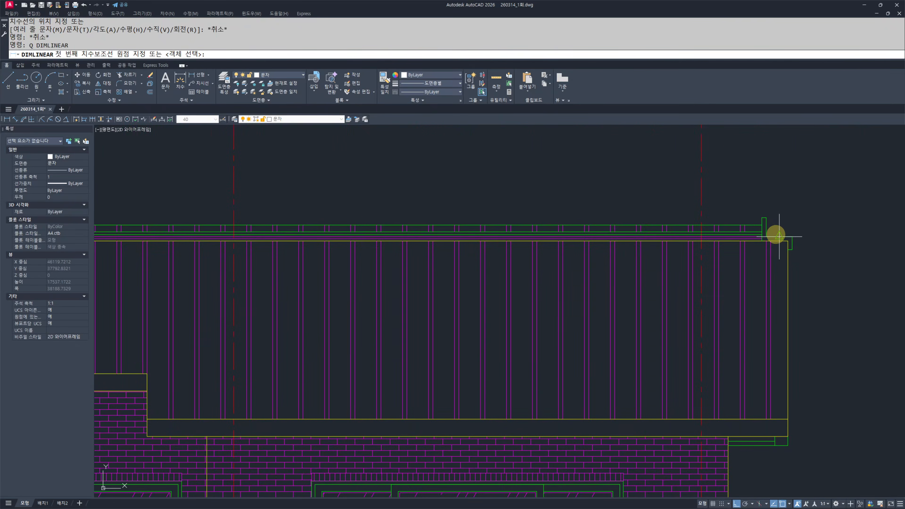
{"action": "left_click", "coordinate": [792, 232]}
{"action": "scroll", "coordinate": [765, 256], "scroll_direction": "down", "scroll_amount": 3}
{"action": "scroll", "coordinate": [340, 361], "scroll_direction": "up", "scroll_amount": 3}
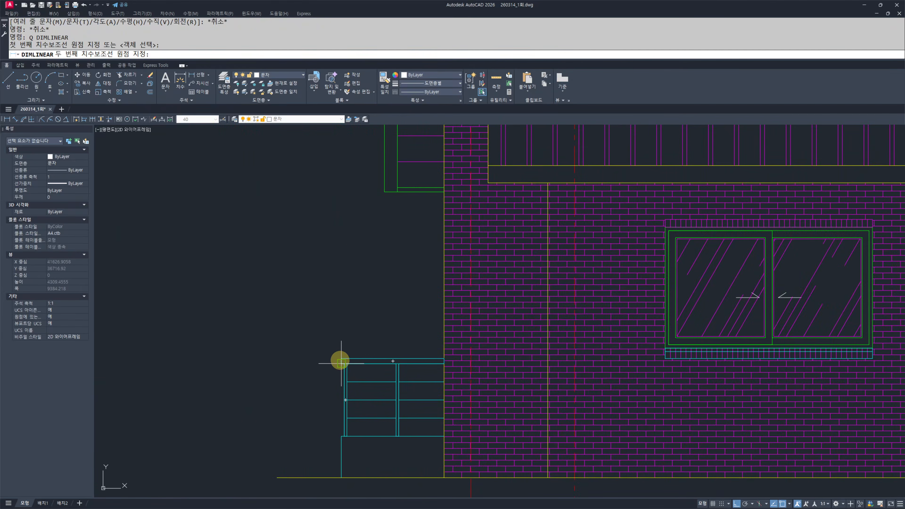
{"action": "left_click", "coordinate": [341, 356]}
{"action": "scroll", "coordinate": [341, 356], "scroll_direction": "down", "scroll_amount": 3}
{"action": "middle_click_drag", "start_coordinate": [354, 277], "coordinate": [311, 415]}
{"action": "left_click", "coordinate": [398, 315]}
{"action": "scroll", "coordinate": [607, 316], "scroll_direction": "up", "scroll_amount": 3}
{"action": "middle_click_drag", "start_coordinate": [643, 320], "coordinate": [553, 321]}
{"action": "key", "text": "Escape"}
{"action": "key", "text": "Escape"}
{"action": "key", "text": "Escape"}
{"action": "key", "text": "Escape"}
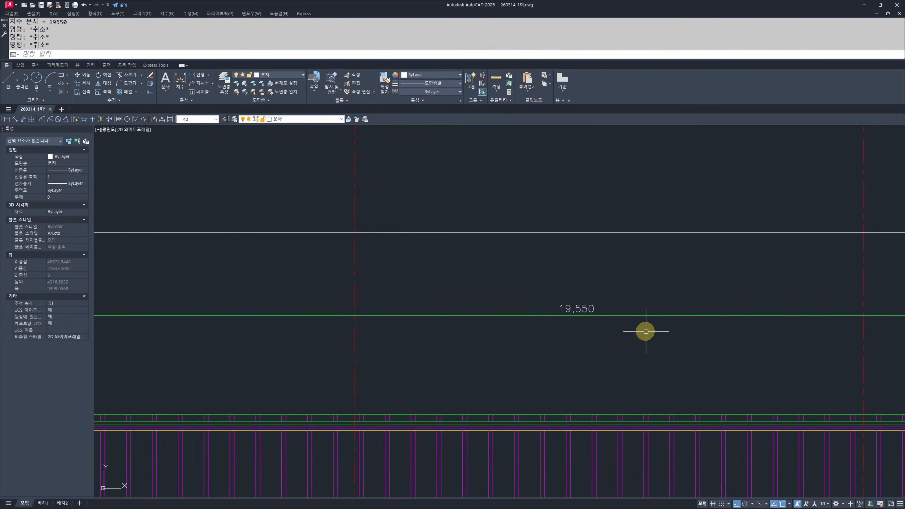
- Erase the overall width dimension above the roof
{"action": "left_click", "coordinate": [592, 295]}
{"action": "left_click", "coordinate": [596, 333]}
{"action": "type", "text": "e"}
{"action": "key", "text": "Return"}
{"action": "key", "text": "Escape"}
{"action": "key", "text": "Escape"}
- Stretch the ground line's end beside the small side railing inward to just past the railing's base
{"action": "scroll", "coordinate": [513, 289], "scroll_direction": "down", "scroll_amount": 5}
{"action": "scroll", "coordinate": [386, 364], "scroll_direction": "up", "scroll_amount": 4}
{"action": "middle_click_drag", "start_coordinate": [446, 363], "coordinate": [431, 367]}
{"action": "type", "text": "s"}
{"action": "left_click", "coordinate": [371, 468]}
{"action": "key", "text": "Escape"}
{"action": "key", "text": "Escape"}
{"action": "type", "text": "s"}
{"action": "left_click", "coordinate": [378, 472]}
{"action": "left_click", "coordinate": [333, 431]}
{"action": "key", "text": "space"}
{"action": "left_click", "coordinate": [311, 402]}
{"action": "key", "text": "Escape"}
{"action": "key", "text": "Escape"}
{"action": "scroll", "coordinate": [331, 405], "scroll_direction": "down", "scroll_amount": 6}
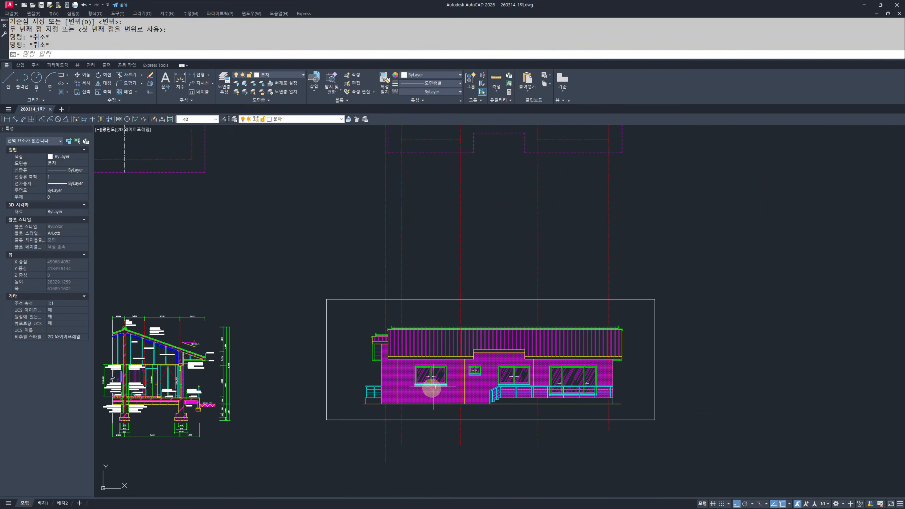
- Stretch the enclosing rectangle's upper edge further down toward the elevation's roof
{"action": "middle_click_drag", "start_coordinate": [505, 359], "coordinate": [512, 353]}
{"action": "key", "text": "Escape"}
{"action": "key", "text": "Escape"}
{"action": "type", "text": "s"}
{"action": "left_click", "coordinate": [671, 324]}
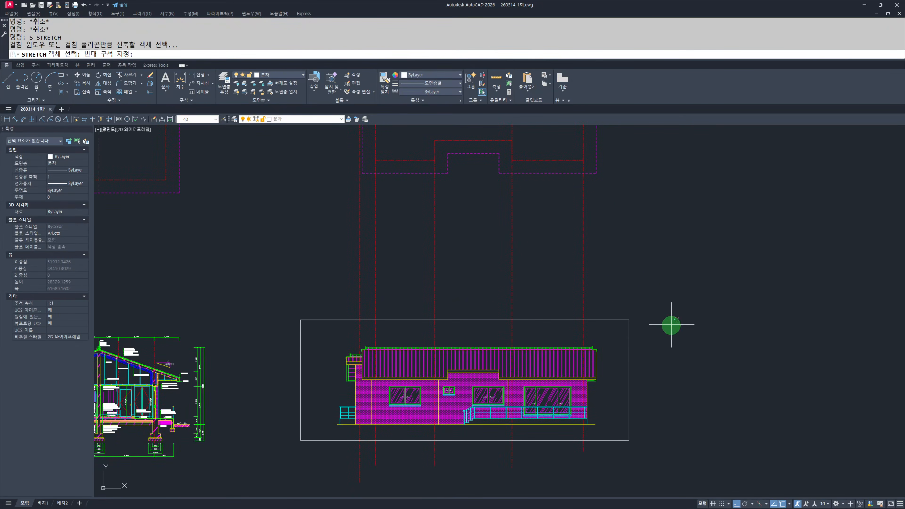
{"action": "left_click", "coordinate": [260, 300]}
{"action": "key", "text": "space"}
{"action": "left_click", "coordinate": [258, 344]}
{"action": "key", "text": "Escape"}
{"action": "key", "text": "Escape"}
{"action": "type", "text": "q"}
{"action": "scroll", "coordinate": [370, 385], "scroll_direction": "up", "scroll_amount": 4}
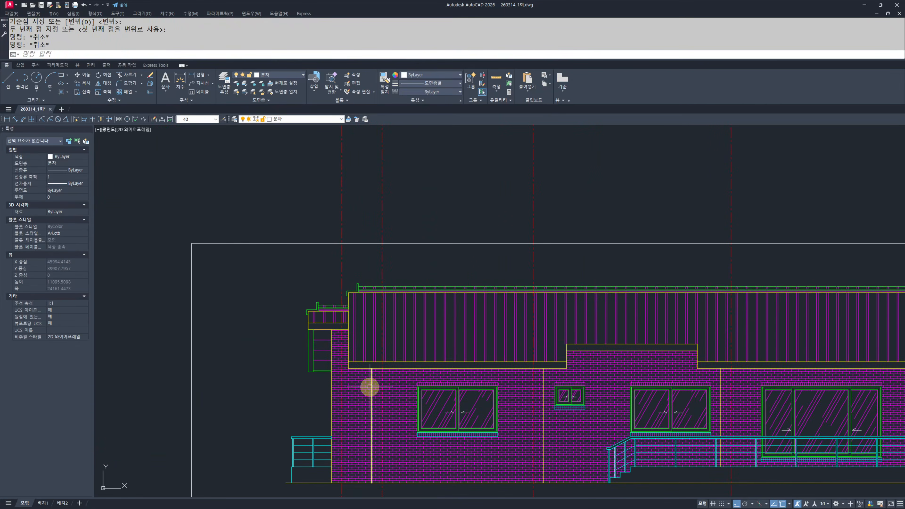
{"action": "left_click", "coordinate": [291, 436]}
{"action": "key", "text": "Escape"}
{"action": "key", "text": "Escape"}
{"action": "scroll", "coordinate": [406, 357], "scroll_direction": "down", "scroll_amount": 4}
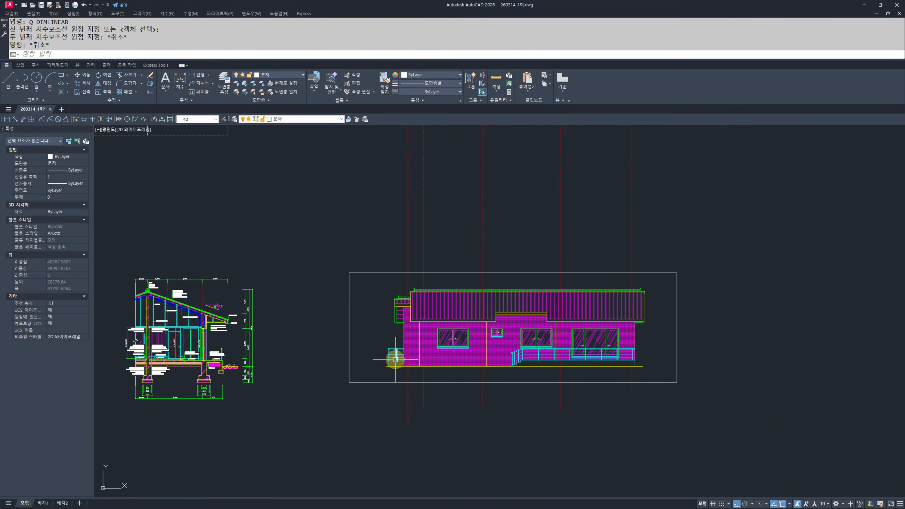
- Offset the enclosing rectangle 800 outward
{"action": "scroll", "coordinate": [408, 373], "scroll_direction": "up", "scroll_amount": 2}
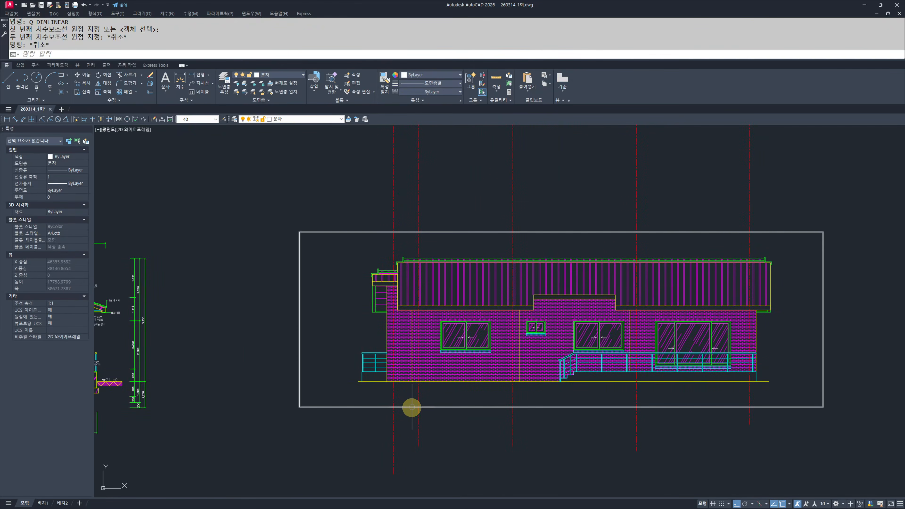
{"action": "type", "text": "o"}
{"action": "key", "text": "Return"}
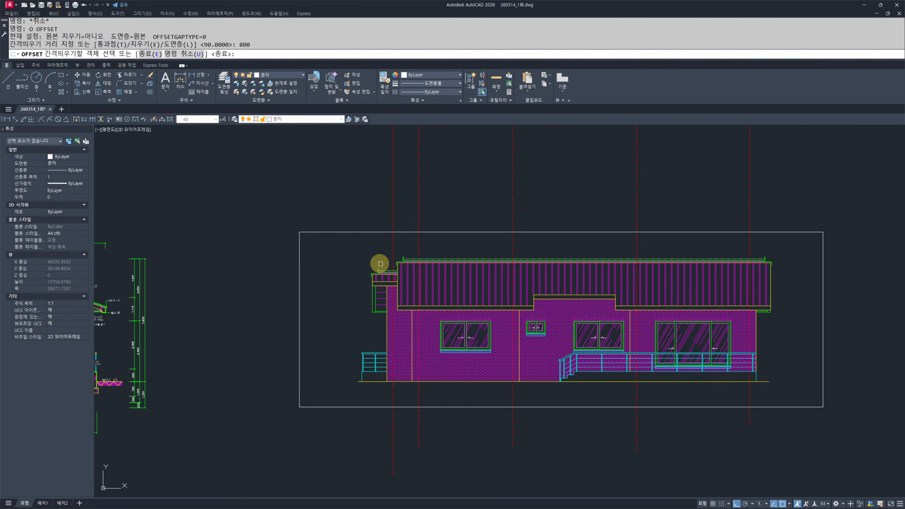
{"action": "left_click", "coordinate": [363, 231]}
{"action": "left_click", "coordinate": [358, 198]}
{"action": "key", "text": "Escape"}
{"action": "key", "text": "Escape"}
- Trim the vertical guide lines that extend above and below the outer rectangle, using that rectangle as the cutting edge
{"action": "middle_click_drag", "start_coordinate": [526, 228], "coordinate": [527, 236]}
{"action": "type", "text": "tr"}
{"action": "left_click", "coordinate": [570, 222]}
{"action": "left_click", "coordinate": [558, 234]}
{"action": "key", "text": "space"}
{"action": "left_click", "coordinate": [838, 200]}
{"action": "left_click", "coordinate": [331, 201]}
{"action": "middle_click_drag", "start_coordinate": [563, 352], "coordinate": [505, 280]}
{"action": "left_click", "coordinate": [773, 416]}
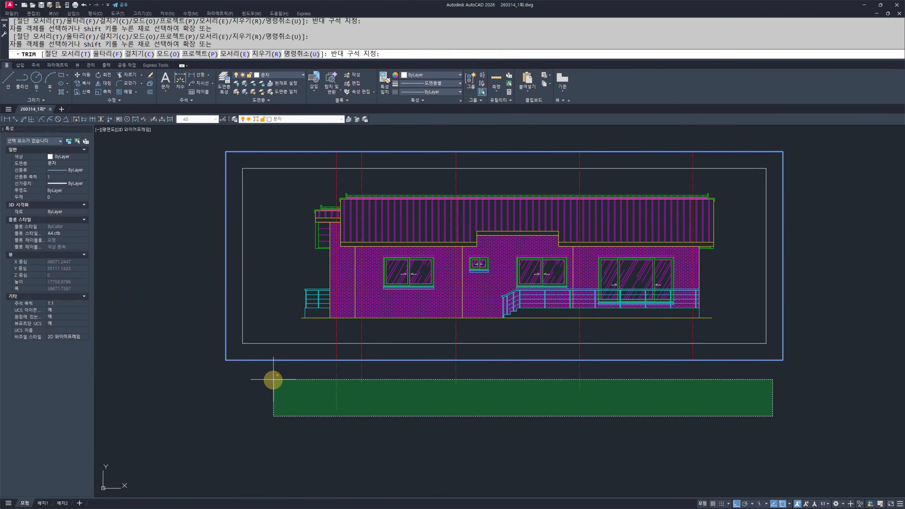
{"action": "left_click", "coordinate": [273, 380]}
{"action": "scroll", "coordinate": [648, 373], "scroll_direction": "up", "scroll_amount": 4}
{"action": "scroll", "coordinate": [758, 342], "scroll_direction": "up", "scroll_amount": 8}
{"action": "left_click", "coordinate": [759, 359]}
{"action": "left_click", "coordinate": [721, 346]}
{"action": "key", "text": "Escape"}
{"action": "key", "text": "Escape"}
- Match the properties of the inner and outer rectangles to those of the red vertical guide lines
{"action": "scroll", "coordinate": [528, 433], "scroll_direction": "down", "scroll_amount": 10}
{"action": "scroll", "coordinate": [432, 347], "scroll_direction": "down", "scroll_amount": 6}
{"action": "middle_click_drag", "start_coordinate": [429, 345], "coordinate": [526, 376]}
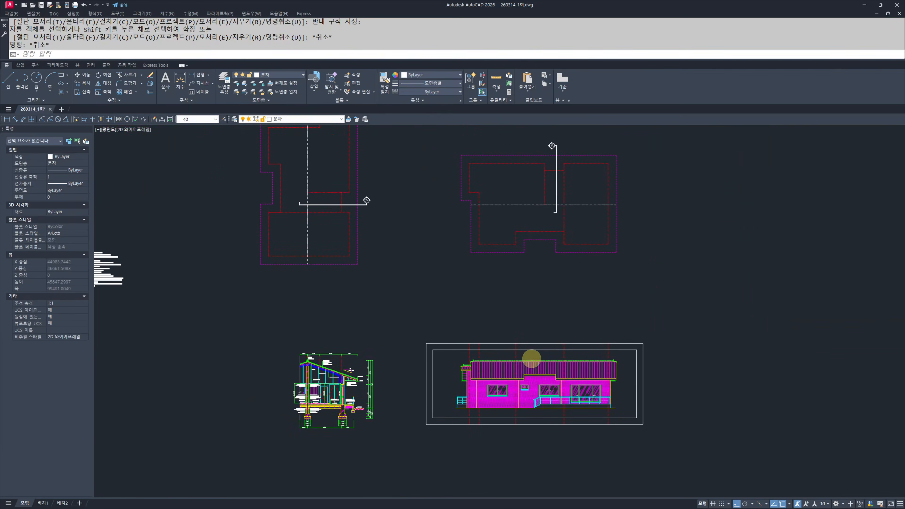
{"action": "scroll", "coordinate": [463, 346], "scroll_direction": "up", "scroll_amount": 6}
{"action": "type", "text": "mm"}
{"action": "key", "text": "space"}
{"action": "left_click", "coordinate": [408, 362]}
{"action": "left_click", "coordinate": [283, 285]}
{"action": "key", "text": "Escape"}
{"action": "key", "text": "Escape"}
{"action": "scroll", "coordinate": [472, 333], "scroll_direction": "down", "scroll_amount": 4}
{"action": "mouse_move", "coordinate": [478, 335]}
{"action": "middle_mouse_down"}
{"action": "mouse_move", "coordinate": [440, 285]}
{"action": "mouse_move", "coordinate": [396, 252]}
{"action": "mouse_move", "coordinate": [510, 378]}
{"action": "middle_mouse_up"}
{"action": "key", "text": "Escape"}
{"action": "key", "text": "Escape"}
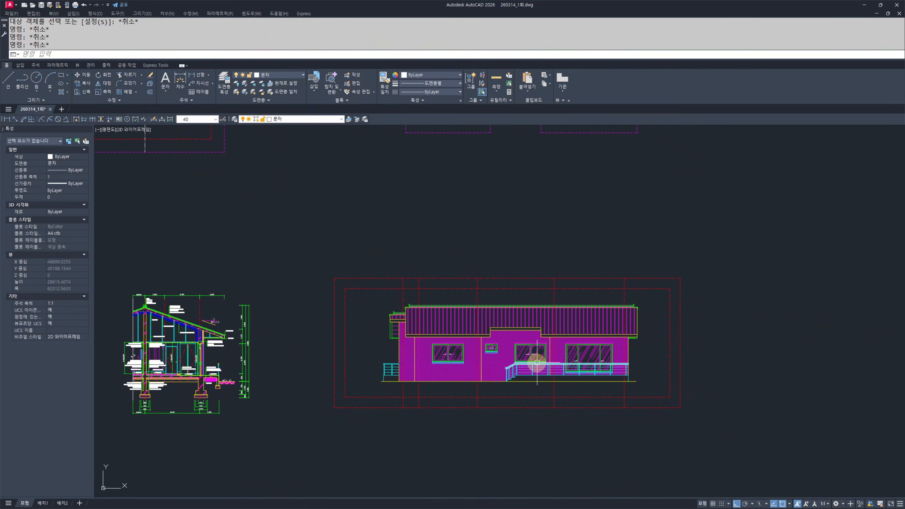
{"action": "middle_click_drag", "start_coordinate": [488, 458], "coordinate": [491, 473]}
{"action": "scroll", "coordinate": [470, 422], "scroll_direction": "up", "scroll_amount": 2}
{"action": "middle_click_drag", "start_coordinate": [484, 415], "coordinate": [466, 445]}
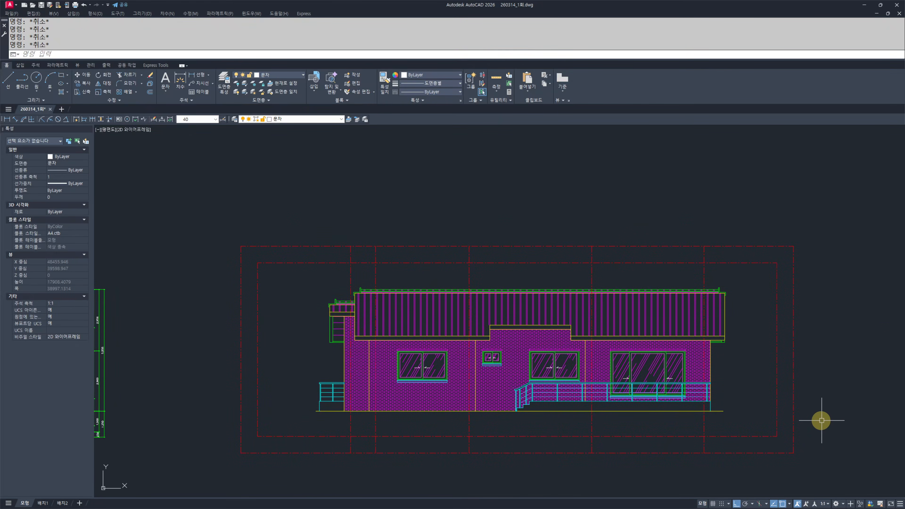
{"action": "type", "text": "LE"}
{"action": "key", "text": "Return"}
{"action": "scroll", "coordinate": [458, 346], "scroll_direction": "up", "scroll_amount": 9}
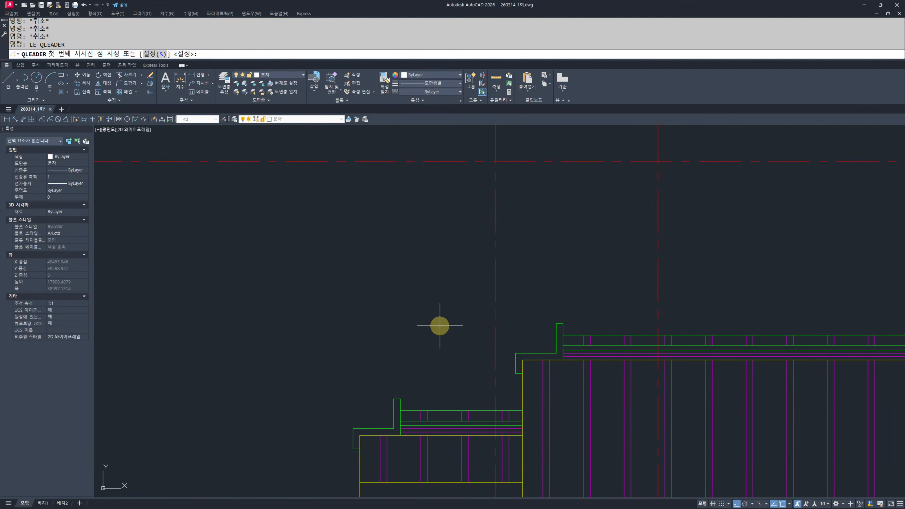
{"action": "scroll", "coordinate": [462, 368], "scroll_direction": "down", "scroll_amount": 2}
{"action": "scroll", "coordinate": [400, 384], "scroll_direction": "up", "scroll_amount": 4}
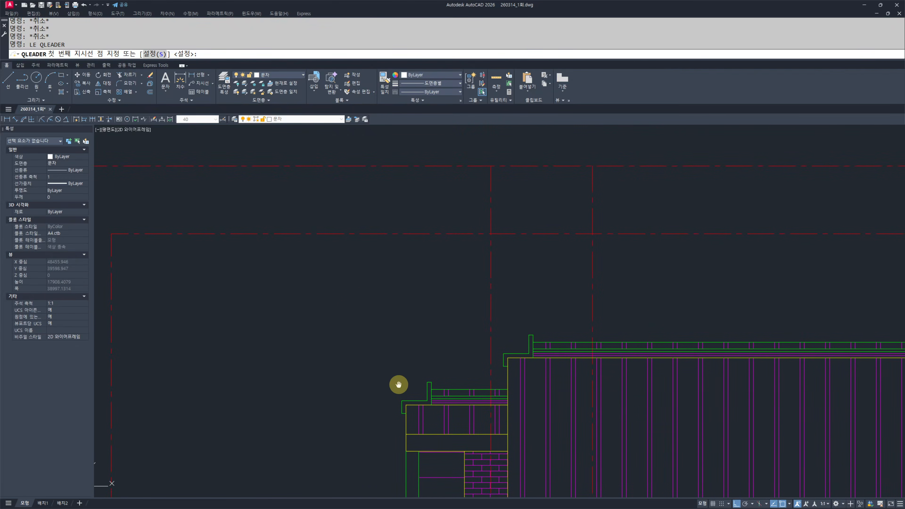
{"action": "scroll", "coordinate": [414, 435], "scroll_direction": "up", "scroll_amount": 6}
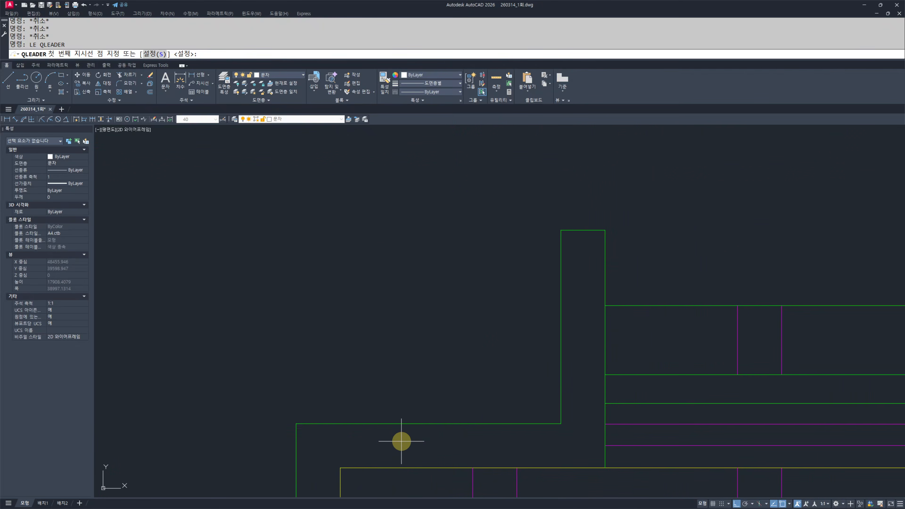
{"action": "left_click", "coordinate": [399, 438]}
{"action": "scroll", "coordinate": [423, 471], "scroll_direction": "down", "scroll_amount": 8}
{"action": "scroll", "coordinate": [428, 367], "scroll_direction": "down", "scroll_amount": 2}
{"action": "middle_click_drag", "start_coordinate": [430, 302], "coordinate": [428, 380]}
{"action": "middle_click_drag", "start_coordinate": [428, 267], "coordinate": [439, 309]}
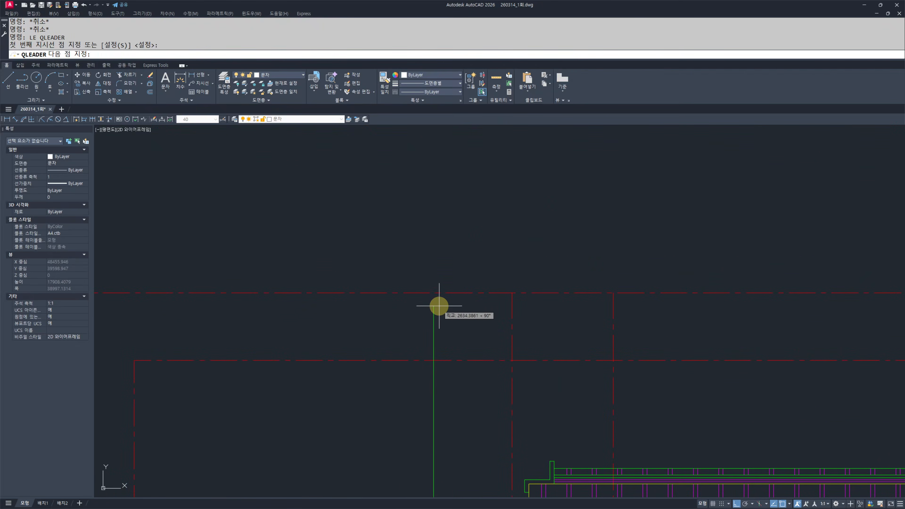
{"action": "left_click", "coordinate": [433, 293]}
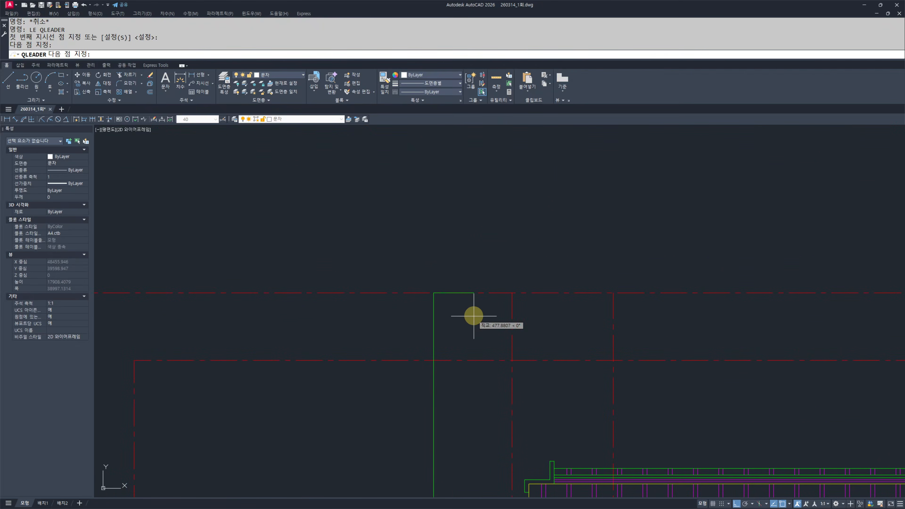
{"action": "key", "text": "Escape"}
{"action": "key", "text": "Escape"}
{"action": "left_click", "coordinate": [480, 322]}
{"action": "left_click", "coordinate": [374, 331]}
{"action": "type", "text": "e"}
{"action": "key", "text": "space"}
{"action": "key", "text": "Escape"}
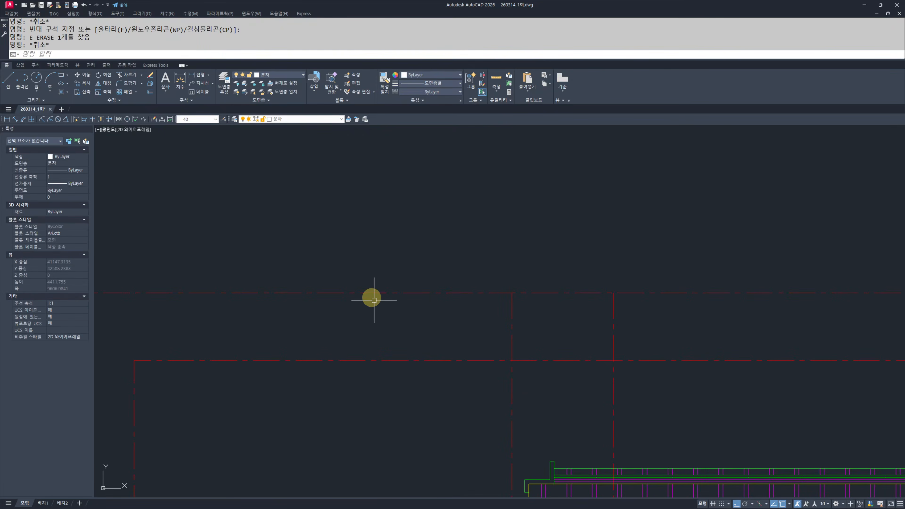
- Set the current dimension style to 50
{"action": "key", "text": "Escape"}
{"action": "left_click", "coordinate": [198, 118]}
{"action": "left_click", "coordinate": [197, 138]}
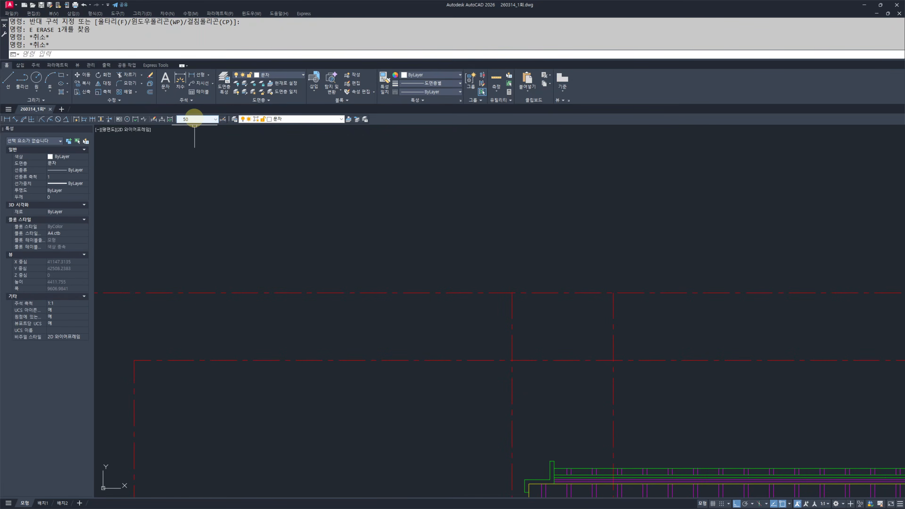
- Stretch the upper ends of the vertical guide lines down below the inner rectangle, close to the elevation's roof
{"action": "scroll", "coordinate": [456, 309], "scroll_direction": "down", "scroll_amount": 6}
{"action": "type", "text": "s"}
{"action": "key", "text": "space"}
{"action": "left_click", "coordinate": [683, 243]}
{"action": "left_click", "coordinate": [255, 300]}
{"action": "key", "text": "space"}
{"action": "left_click", "coordinate": [266, 203]}
{"action": "left_click", "coordinate": [266, 234]}
{"action": "key", "text": "Escape"}
{"action": "key", "text": "Escape"}
- Stretch the lower ends of the vertical guide lines up above the inner rectangle's lower edge, just below the ground line
{"action": "scroll", "coordinate": [335, 290], "scroll_direction": "down", "scroll_amount": 3}
{"action": "middle_click_drag", "start_coordinate": [408, 389], "coordinate": [416, 295]}
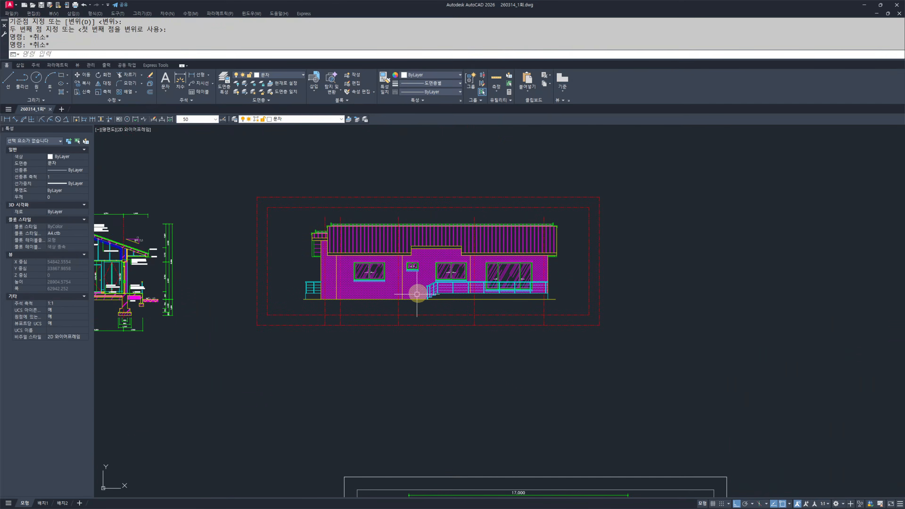
{"action": "scroll", "coordinate": [416, 295], "scroll_direction": "up", "scroll_amount": 4}
{"action": "type", "text": "s"}
{"action": "key", "text": "space"}
{"action": "left_click", "coordinate": [693, 376]}
{"action": "left_click", "coordinate": [127, 289]}
{"action": "left_click", "coordinate": [757, 330]}
{"action": "left_click", "coordinate": [656, 291]}
{"action": "key", "text": "space"}
{"action": "left_click", "coordinate": [556, 417]}
{"action": "left_click", "coordinate": [560, 364]}
{"action": "key", "text": "Escape"}
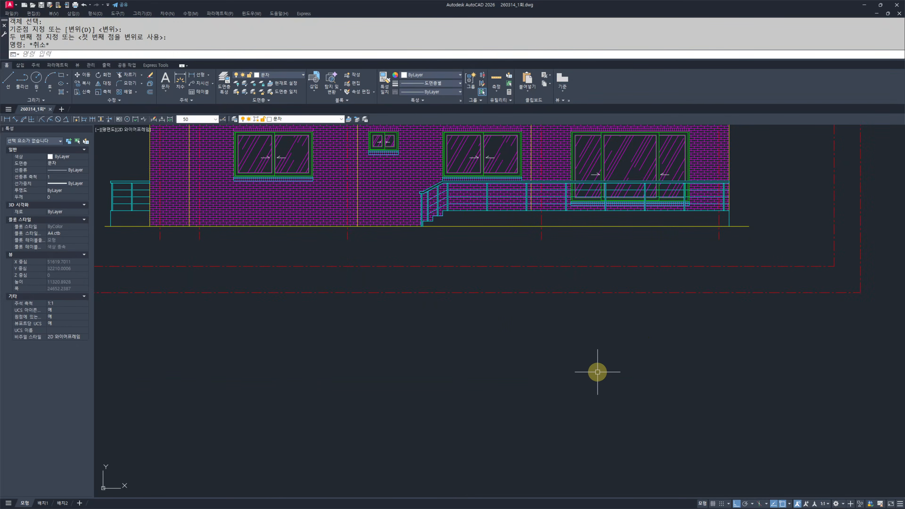
{"action": "key", "text": "Escape"}
- Start a quick leader at the end of the small lower roof and run it vertically up to the outer guide rectangle
{"action": "scroll", "coordinate": [598, 372], "scroll_direction": "down", "scroll_amount": 2}
{"action": "scroll", "coordinate": [445, 223], "scroll_direction": "up", "scroll_amount": 1}
{"action": "middle_click_drag", "start_coordinate": [445, 224], "coordinate": [469, 283]}
{"action": "scroll", "coordinate": [502, 317], "scroll_direction": "up", "scroll_amount": 1}
{"action": "middle_click_drag", "start_coordinate": [503, 317], "coordinate": [375, 311]}
{"action": "middle_click_drag", "start_coordinate": [241, 283], "coordinate": [398, 315]}
{"action": "scroll", "coordinate": [398, 316], "scroll_direction": "up", "scroll_amount": 1}
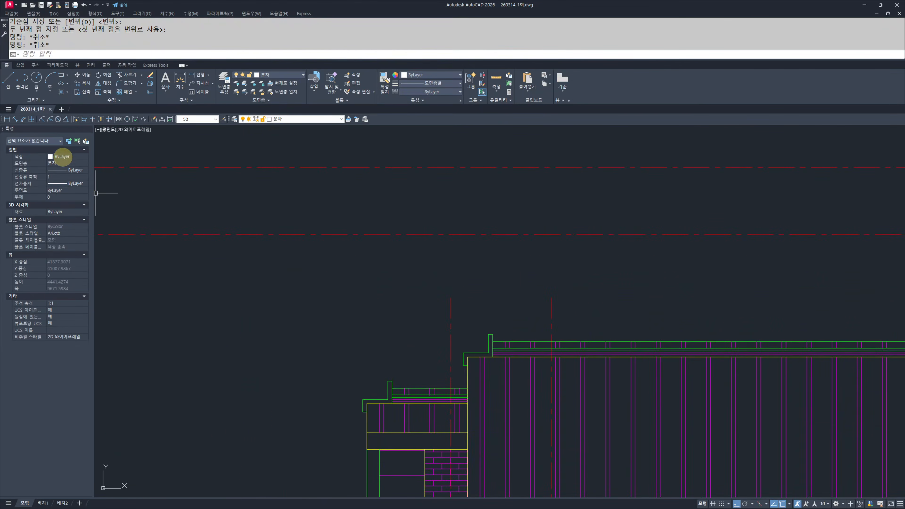
{"action": "left_click", "coordinate": [201, 119]}
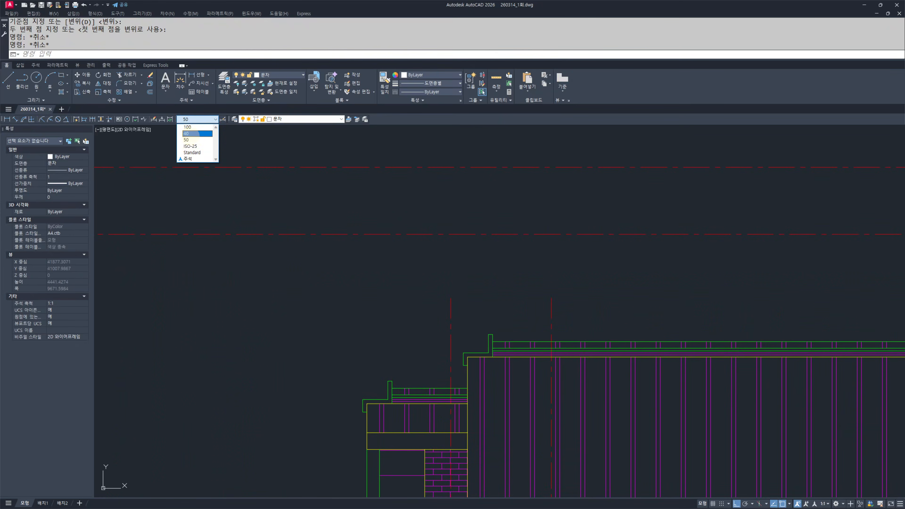
{"action": "key", "text": "Escape"}
{"action": "type", "text": "le"}
{"action": "key", "text": "Return"}
{"action": "scroll", "coordinate": [358, 365], "scroll_direction": "up", "scroll_amount": 1}
{"action": "scroll", "coordinate": [381, 463], "scroll_direction": "up", "scroll_amount": 2}
{"action": "left_click", "coordinate": [411, 474]}
{"action": "scroll", "coordinate": [411, 475], "scroll_direction": "down", "scroll_amount": 3}
{"action": "middle_click_drag", "start_coordinate": [404, 228], "coordinate": [396, 406]}
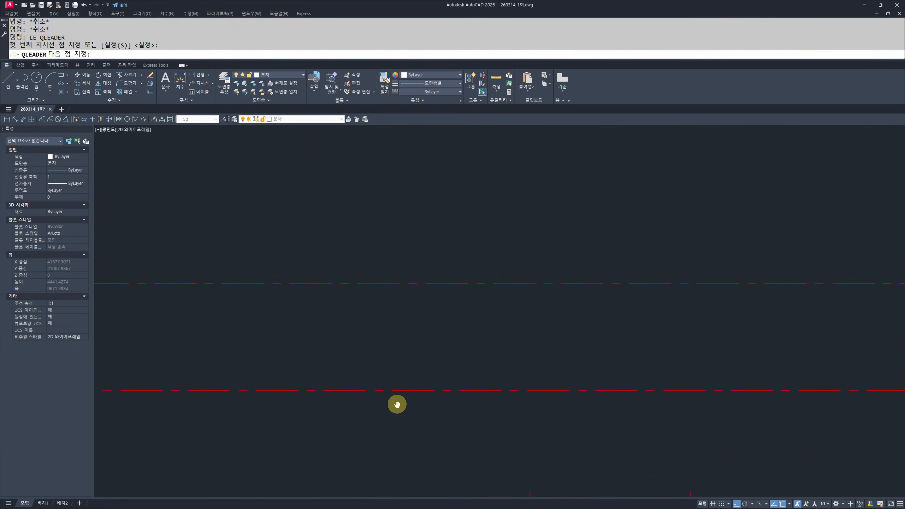
{"action": "left_click", "coordinate": [403, 283]}
- Give the leader an 80-long horizontal landing and the note 부막새
{"action": "scroll", "coordinate": [476, 337], "scroll_direction": "down", "scroll_amount": 2}
{"action": "middle_click_drag", "start_coordinate": [477, 339], "coordinate": [472, 351]}
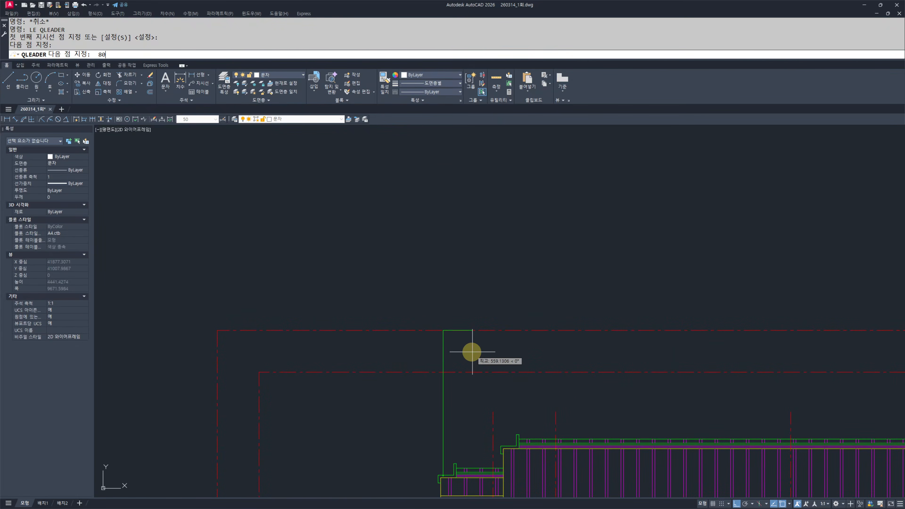
{"action": "type", "text": "80"}
{"action": "key", "text": "Return"}
{"action": "key", "text": "Return"}
{"action": "key", "text": "Return"}
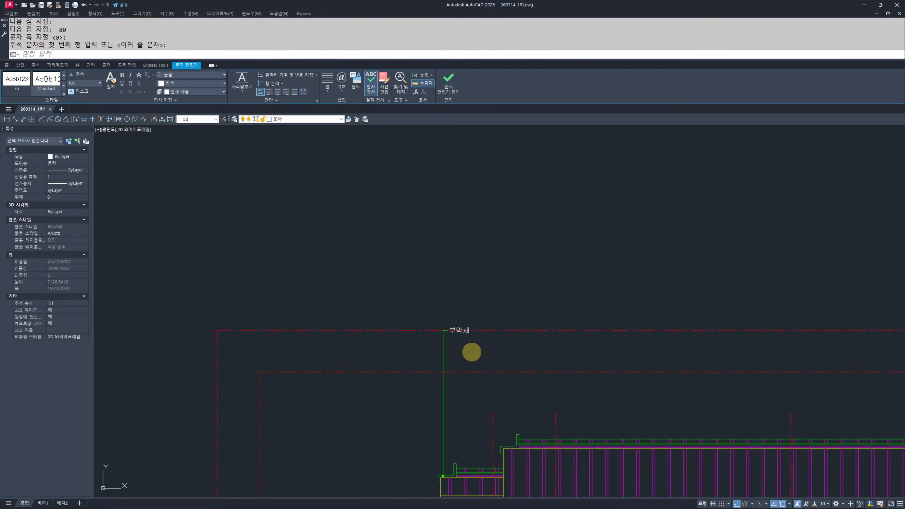
{"action": "left_click", "coordinate": [543, 369]}
- Add a leader from the leftmost window's glass up to the inner guide rectangle, with an 80 landing and the note THK26 복층유리 이중창
{"action": "scroll", "coordinate": [544, 369], "scroll_direction": "down", "scroll_amount": 6}
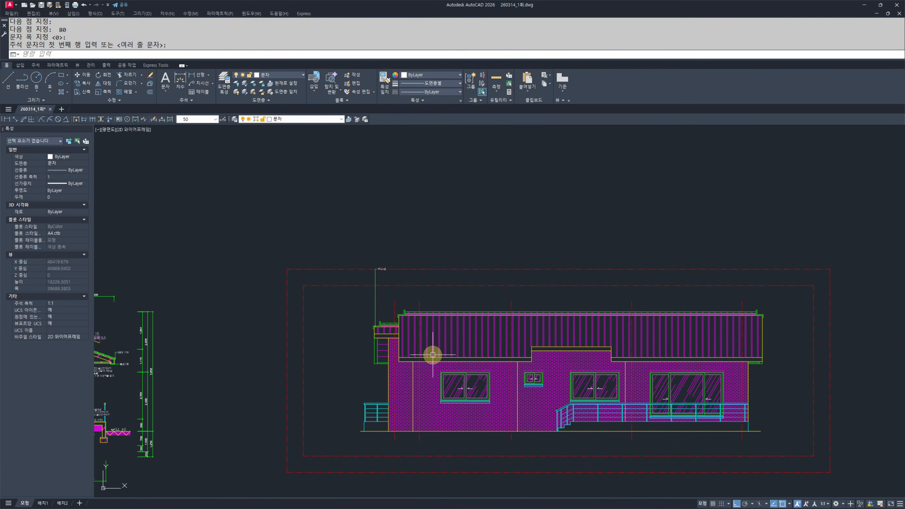
{"action": "scroll", "coordinate": [433, 347], "scroll_direction": "up", "scroll_amount": 2}
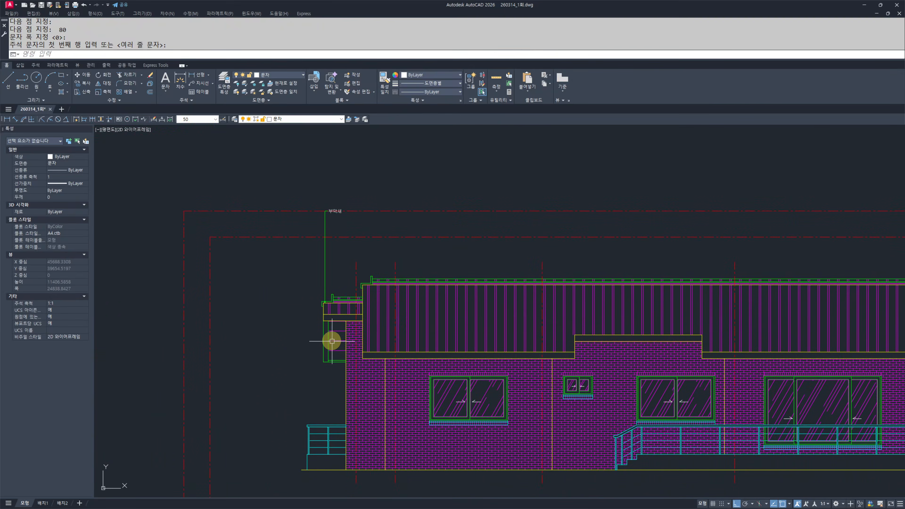
{"action": "scroll", "coordinate": [358, 371], "scroll_direction": "up", "scroll_amount": 2}
{"action": "mouse_move", "coordinate": [398, 293]}
{"action": "middle_mouse_down"}
{"action": "mouse_move", "coordinate": [403, 378]}
{"action": "mouse_move", "coordinate": [410, 305]}
{"action": "mouse_move", "coordinate": [436, 243]}
{"action": "middle_mouse_up"}
{"action": "scroll", "coordinate": [477, 402], "scroll_direction": "up", "scroll_amount": 4}
{"action": "key", "text": "Return"}
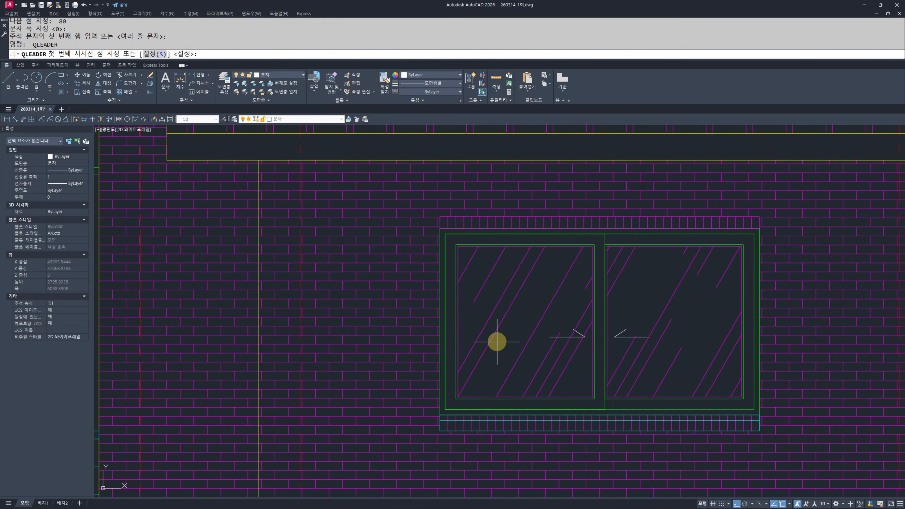
{"action": "left_click", "coordinate": [489, 308]}
{"action": "scroll", "coordinate": [497, 404], "scroll_direction": "down", "scroll_amount": 4}
{"action": "scroll", "coordinate": [505, 366], "scroll_direction": "up", "scroll_amount": 4}
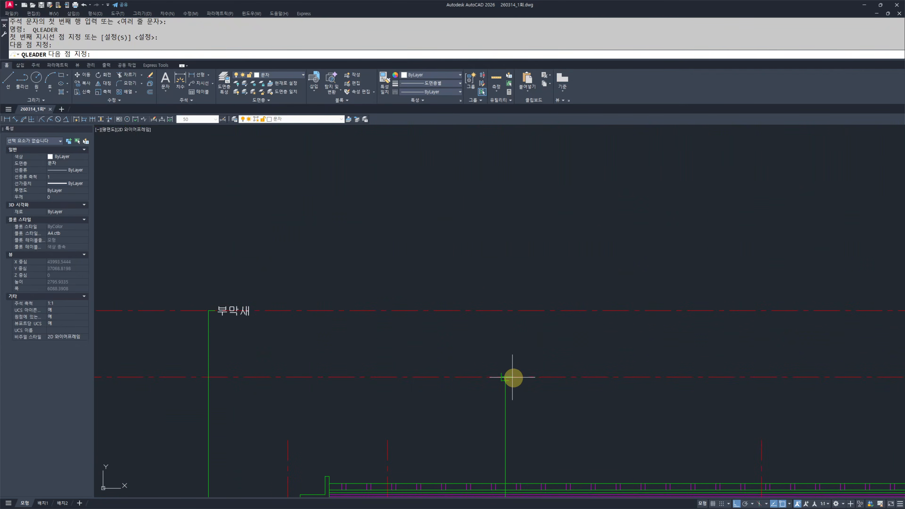
{"action": "type", "text": "80"}
{"action": "key", "text": "Return"}
{"action": "key", "text": "Return"}
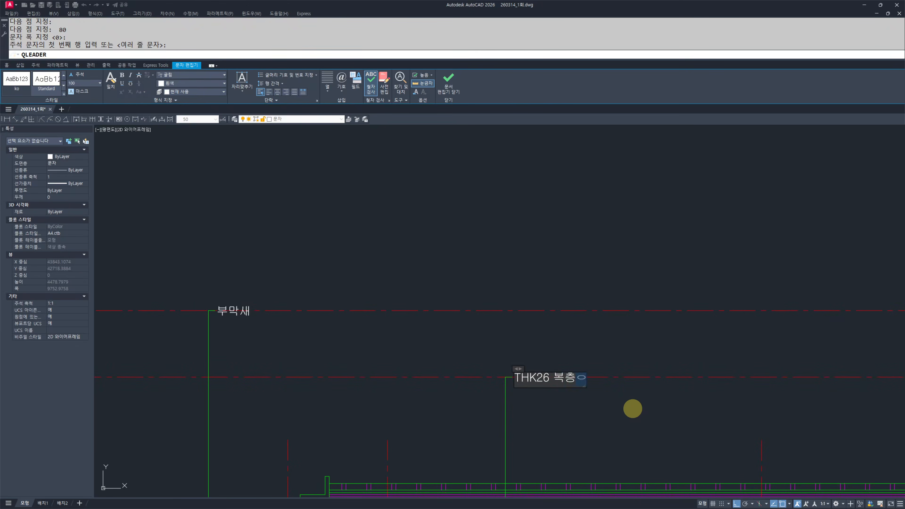
{"action": "left_click", "coordinate": [632, 408]}
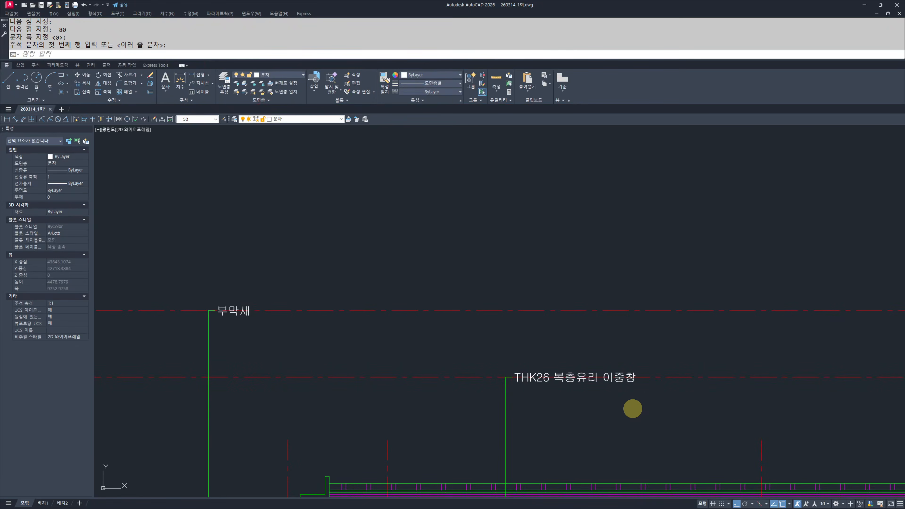
- Start a quick leader on the main roof's tiled surface and run it vertically up to the outer guide rectangle
{"action": "scroll", "coordinate": [546, 329], "scroll_direction": "down", "scroll_amount": 5}
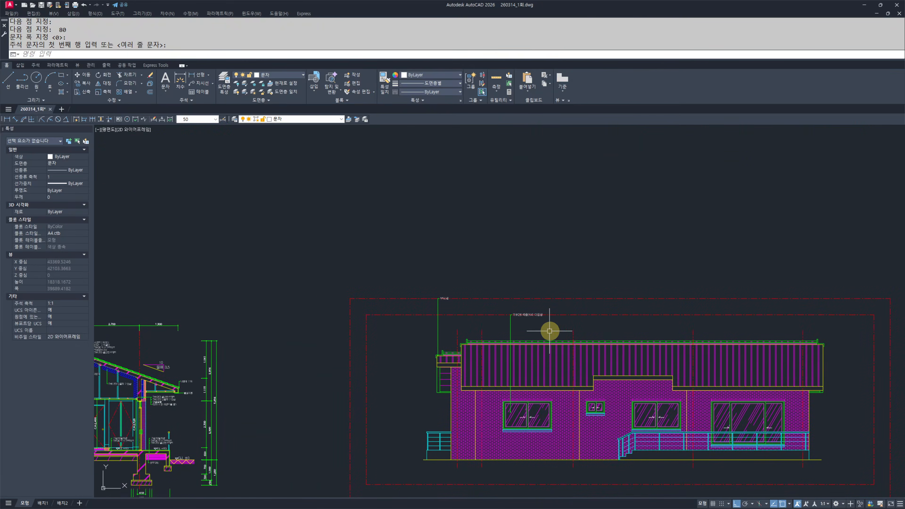
{"action": "scroll", "coordinate": [487, 356], "scroll_direction": "up", "scroll_amount": 5}
{"action": "key", "text": "Return"}
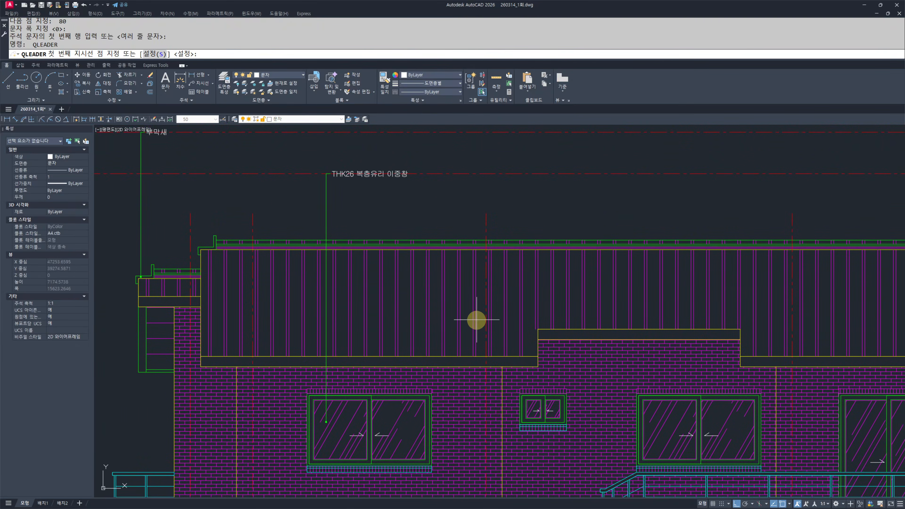
{"action": "scroll", "coordinate": [430, 279], "scroll_direction": "down", "scroll_amount": 4}
{"action": "scroll", "coordinate": [418, 344], "scroll_direction": "up", "scroll_amount": 2}
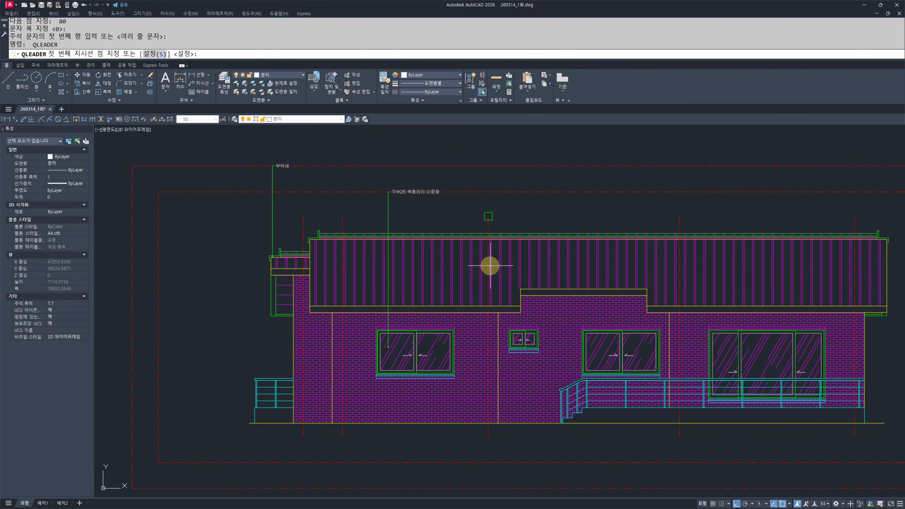
{"action": "scroll", "coordinate": [487, 264], "scroll_direction": "up", "scroll_amount": 2}
{"action": "left_click", "coordinate": [509, 352]}
{"action": "scroll", "coordinate": [511, 266], "scroll_direction": "up", "scroll_amount": 3}
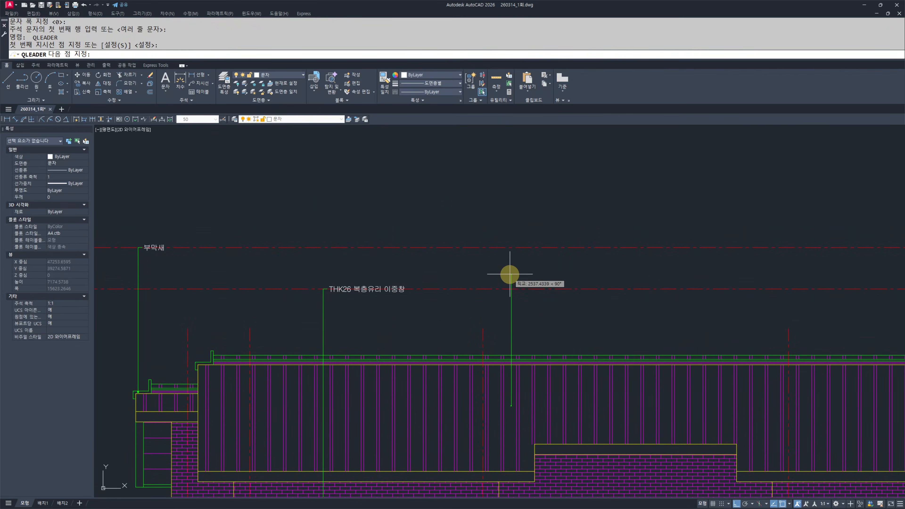
{"action": "left_click", "coordinate": [511, 270]}
- Give the main roof leader an 80-long horizontal landing and the note 여와 3켜
{"action": "type", "text": "80"}
{"action": "key", "text": "Return"}
{"action": "type", "text": "\\"}
{"action": "key", "text": "Return"}
{"action": "key", "text": "Return"}
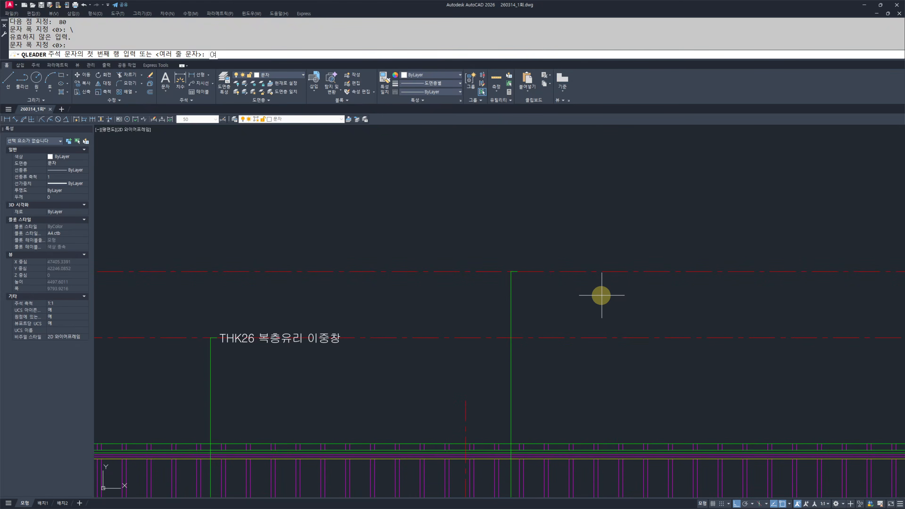
{"action": "key", "text": "Return"}
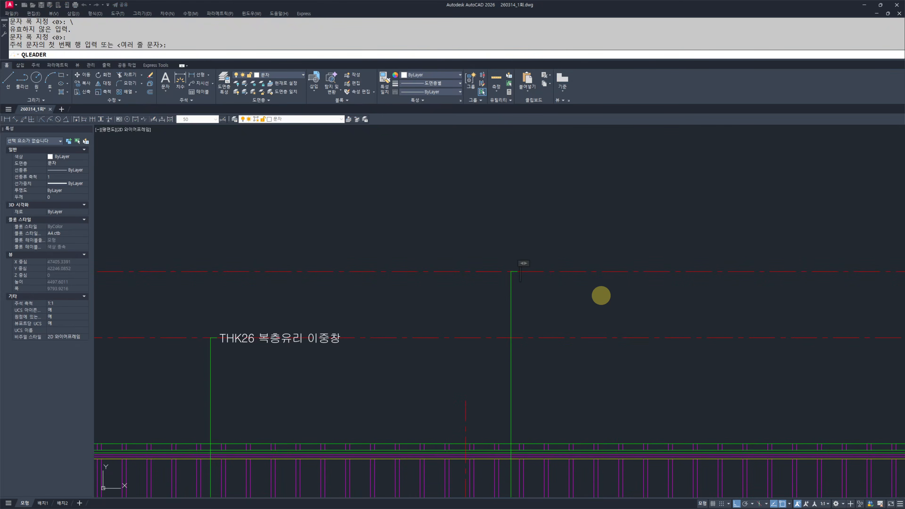
{"action": "type", "text": "여"}
{"action": "left_click", "coordinate": [600, 296]}
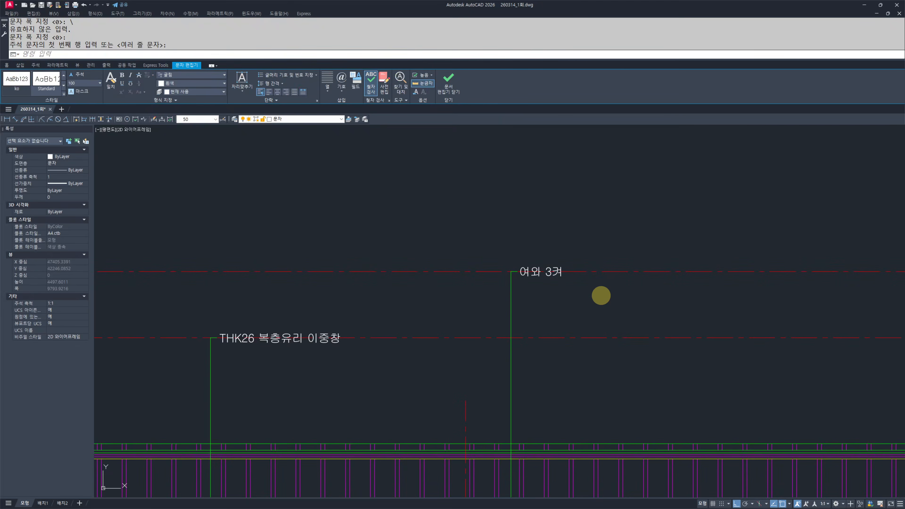
{"action": "key", "text": "Escape"}
- Replace the main roof leader's note text with 시멘트기와잇기
{"action": "scroll", "coordinate": [718, 268], "scroll_direction": "down", "scroll_amount": 4}
{"action": "middle_click_drag", "start_coordinate": [647, 306], "coordinate": [406, 272]}
{"action": "scroll", "coordinate": [469, 303], "scroll_direction": "up", "scroll_amount": 2}
{"action": "scroll", "coordinate": [398, 262], "scroll_direction": "up", "scroll_amount": 3}
{"action": "left_click", "coordinate": [410, 268]}
{"action": "key", "text": "ctrl+a"}
{"action": "type", "text": "ㅅ"}
{"action": "type", "text": "멘트기와잇"}
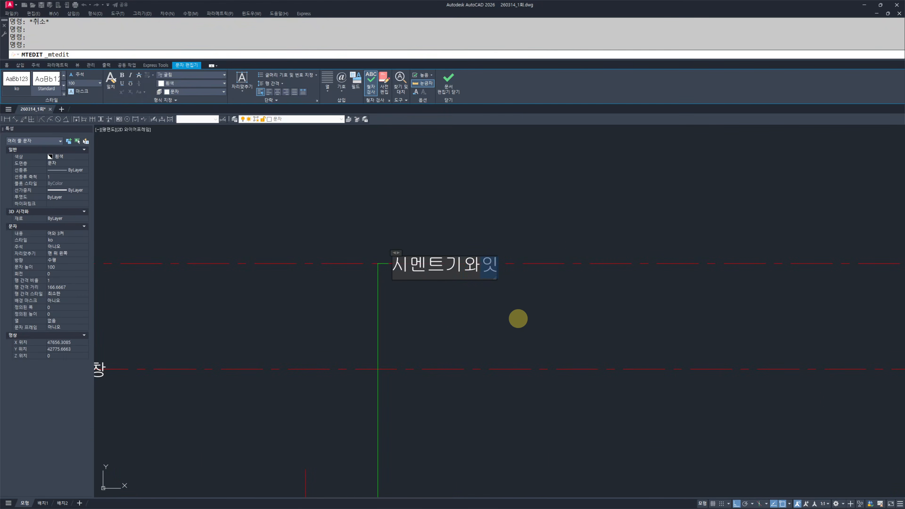
{"action": "type", "text": "기"}
{"action": "left_click", "coordinate": [519, 318]}
{"action": "key", "text": "Escape"}
{"action": "key", "text": "Escape"}
{"action": "scroll", "coordinate": [420, 271], "scroll_direction": "up", "scroll_amount": 3}
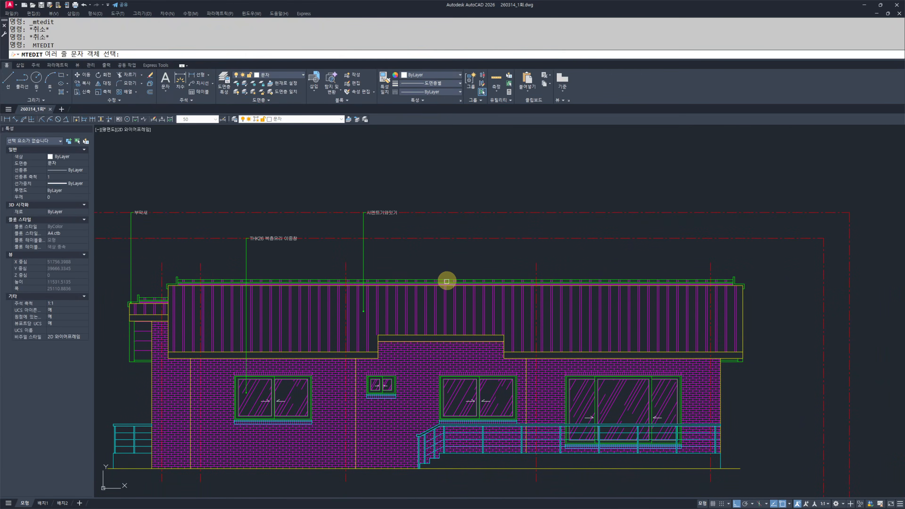
{"action": "key", "text": "space"}
{"action": "scroll", "coordinate": [474, 357], "scroll_direction": "up", "scroll_amount": 15}
{"action": "key", "text": "Escape"}
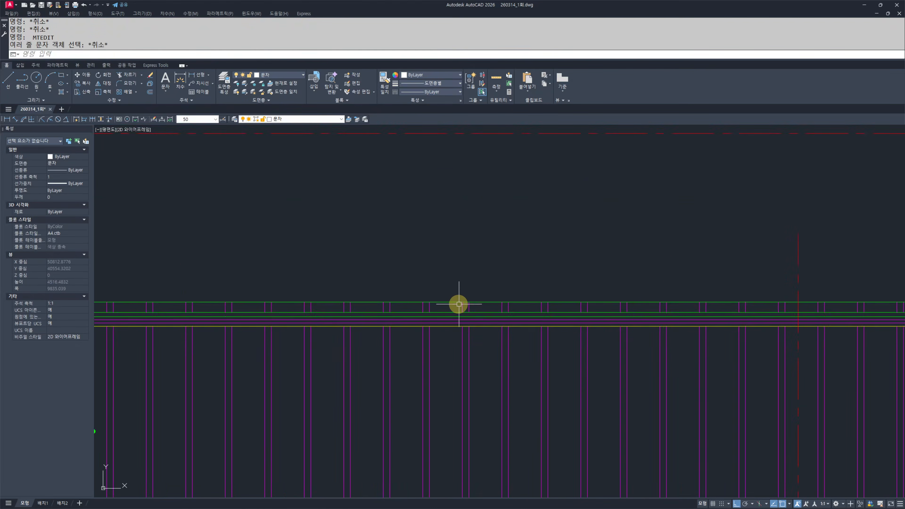
{"action": "key", "text": "Escape"}
{"action": "key", "text": "Escape"}
- Start a quick leader on the main roof's ridge band and run it vertically up to about the inner guide rectangle's level
{"action": "type", "text": "LE"}
{"action": "key", "text": "space"}
{"action": "left_click", "coordinate": [533, 410]}
{"action": "scroll", "coordinate": [527, 407], "scroll_direction": "down", "scroll_amount": 8}
{"action": "scroll", "coordinate": [536, 236], "scroll_direction": "down", "scroll_amount": 4}
{"action": "middle_click_drag", "start_coordinate": [536, 237], "coordinate": [511, 363]}
{"action": "scroll", "coordinate": [518, 274], "scroll_direction": "down", "scroll_amount": 4}
{"action": "middle_click_drag", "start_coordinate": [517, 276], "coordinate": [511, 306]}
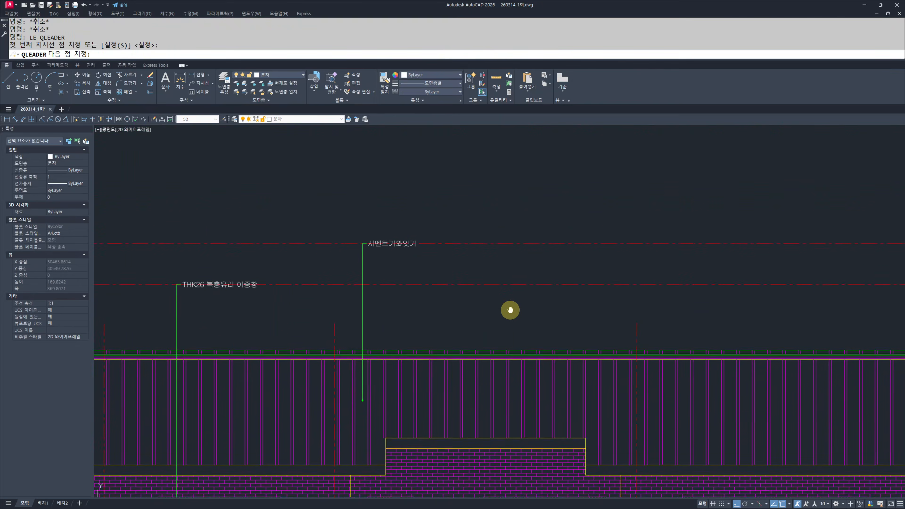
{"action": "scroll", "coordinate": [511, 299], "scroll_direction": "up", "scroll_amount": 4}
{"action": "left_click", "coordinate": [514, 262]}
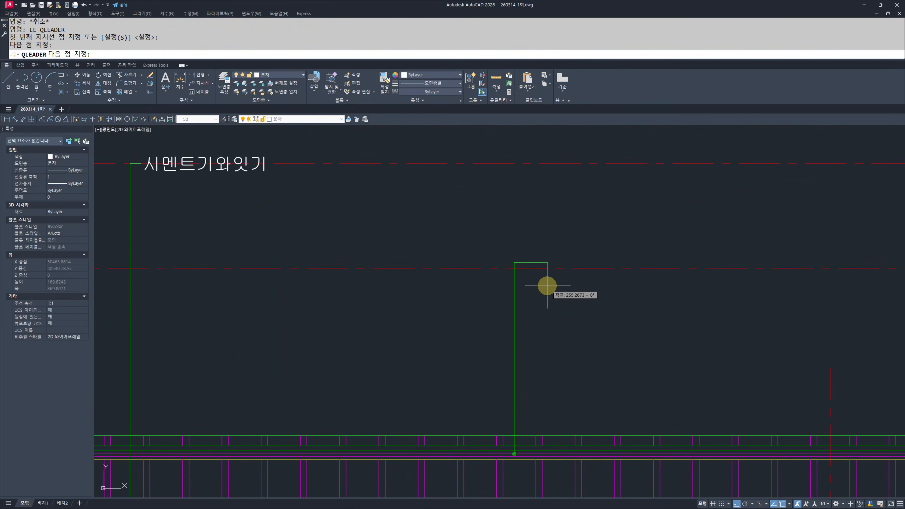
- Give the ridge band leader an 80-long horizontal landing and the note 여와 3켜
{"action": "type", "text": "80"}
{"action": "key", "text": "Return"}
{"action": "key", "text": "Return"}
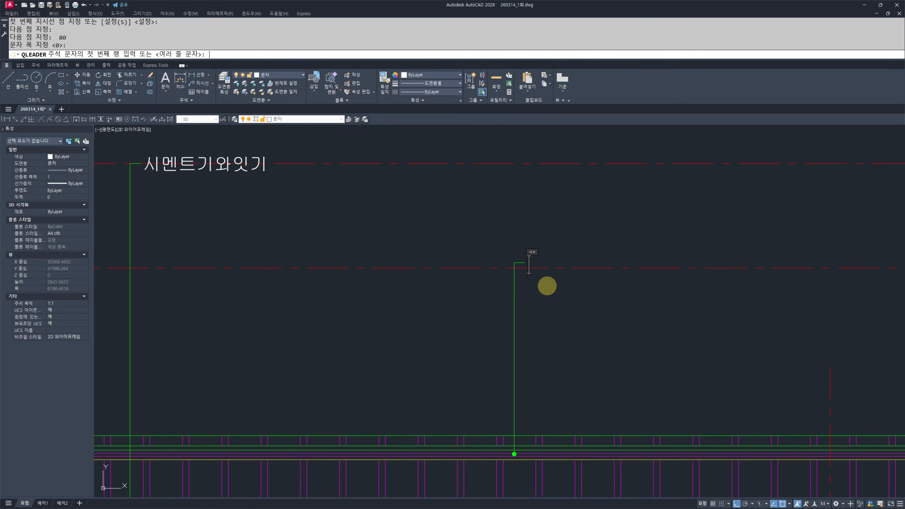
{"action": "key", "text": "Return"}
{"action": "type", "text": "DK"}
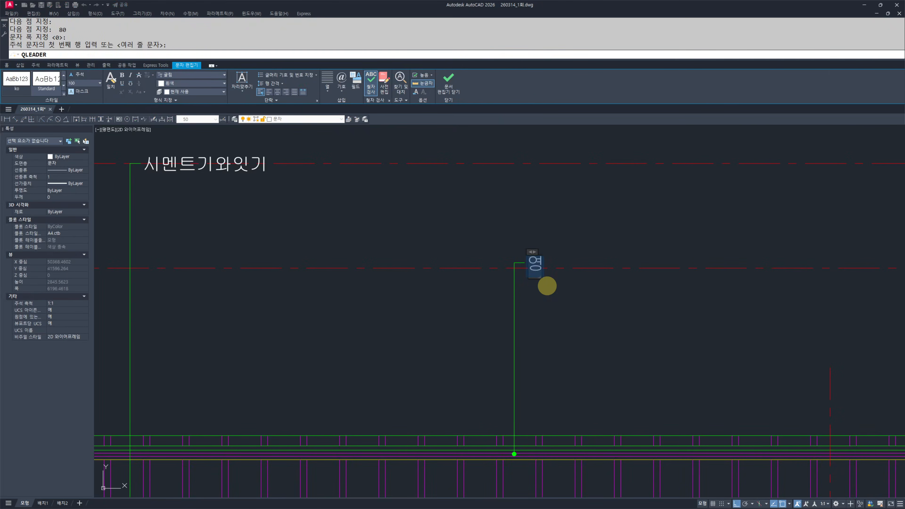
{"action": "left_click", "coordinate": [547, 286]}
{"action": "key", "text": "Escape"}
{"action": "key", "text": "Escape"}
- Start a quick leader on the ridge's uppermost band and run it vertically up to the outer guide rectangle
{"action": "scroll", "coordinate": [590, 367], "scroll_direction": "down", "scroll_amount": 4}
{"action": "middle_click_drag", "start_coordinate": [588, 370], "coordinate": [454, 356]}
{"action": "key", "text": "space"}
{"action": "scroll", "coordinate": [580, 372], "scroll_direction": "up", "scroll_amount": 2}
{"action": "scroll", "coordinate": [579, 372], "scroll_direction": "down", "scroll_amount": 2}
{"action": "mouse_move", "coordinate": [557, 378]}
{"action": "middle_mouse_down"}
{"action": "mouse_move", "coordinate": [471, 344]}
{"action": "mouse_move", "coordinate": [476, 309]}
{"action": "middle_mouse_up"}
{"action": "scroll", "coordinate": [470, 335], "scroll_direction": "up", "scroll_amount": 2}
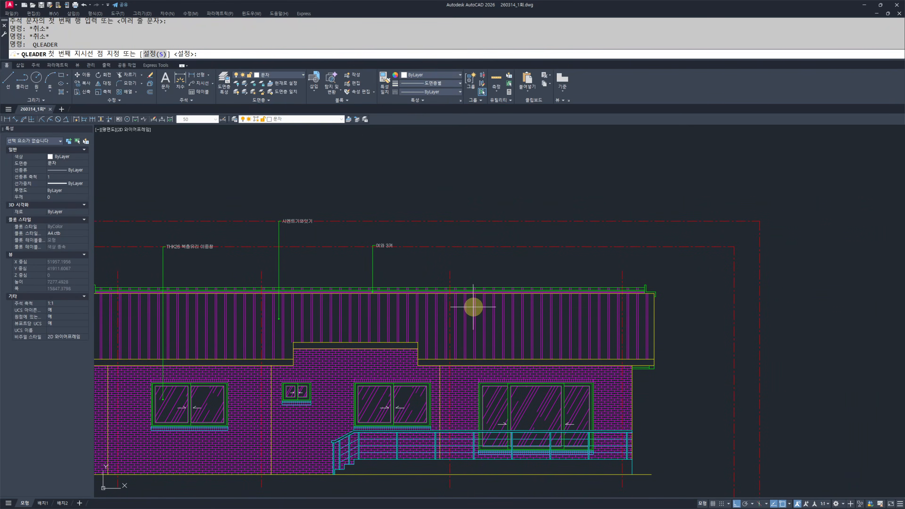
{"action": "scroll", "coordinate": [454, 284], "scroll_direction": "up", "scroll_amount": 5}
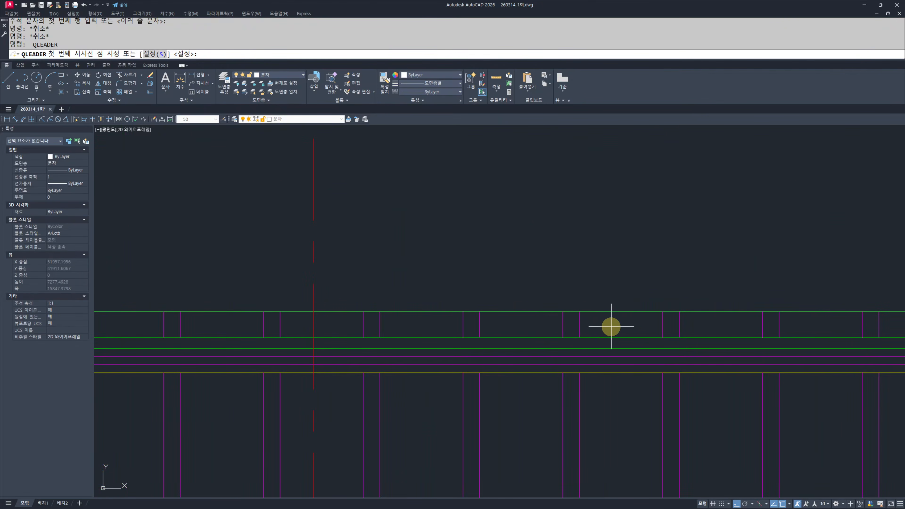
{"action": "left_click", "coordinate": [609, 327]}
{"action": "scroll", "coordinate": [579, 330], "scroll_direction": "down", "scroll_amount": 3}
{"action": "middle_click_drag", "start_coordinate": [570, 228], "coordinate": [552, 302]}
{"action": "middle_click_drag", "start_coordinate": [556, 269], "coordinate": [549, 330]}
{"action": "left_click", "coordinate": [552, 300]}
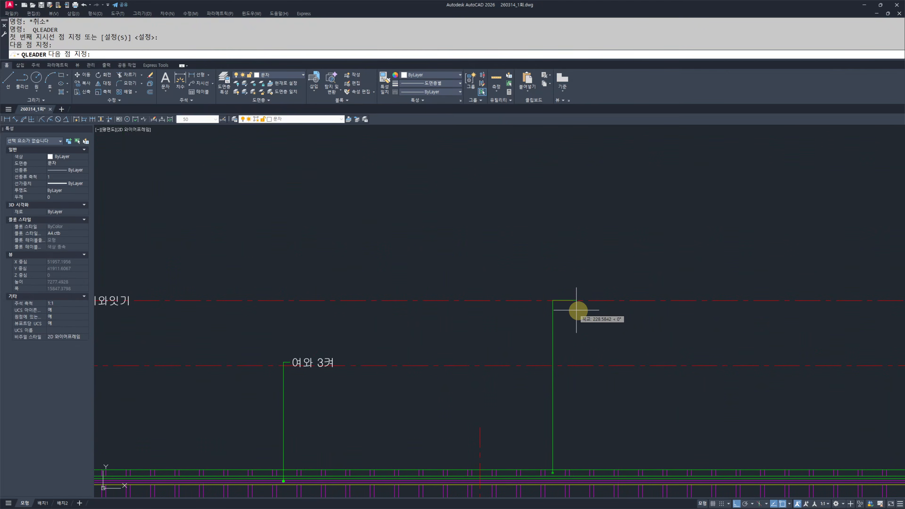
- Give the uppermost ridge band leader an 80-long horizontal landing and the note 부와 1켜
{"action": "type", "text": "80"}
{"action": "key", "text": "Return"}
{"action": "key", "text": "Return"}
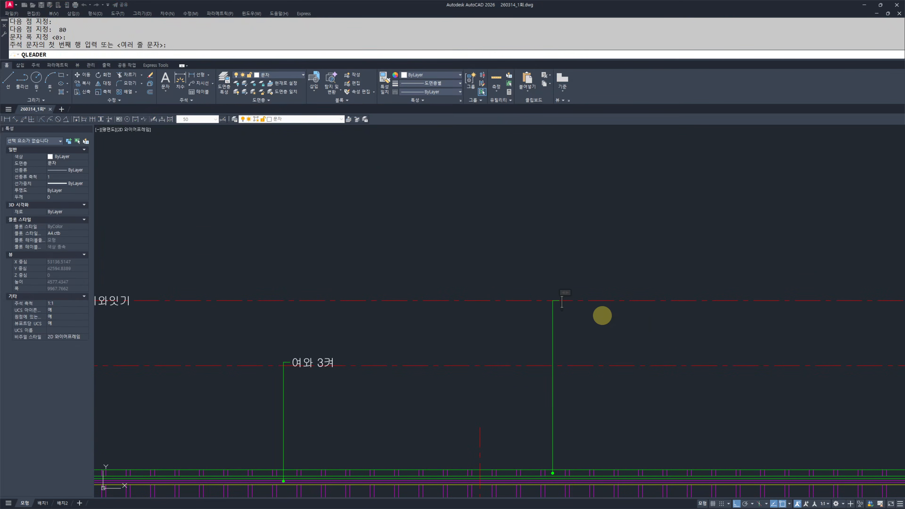
{"action": "key", "text": "Return"}
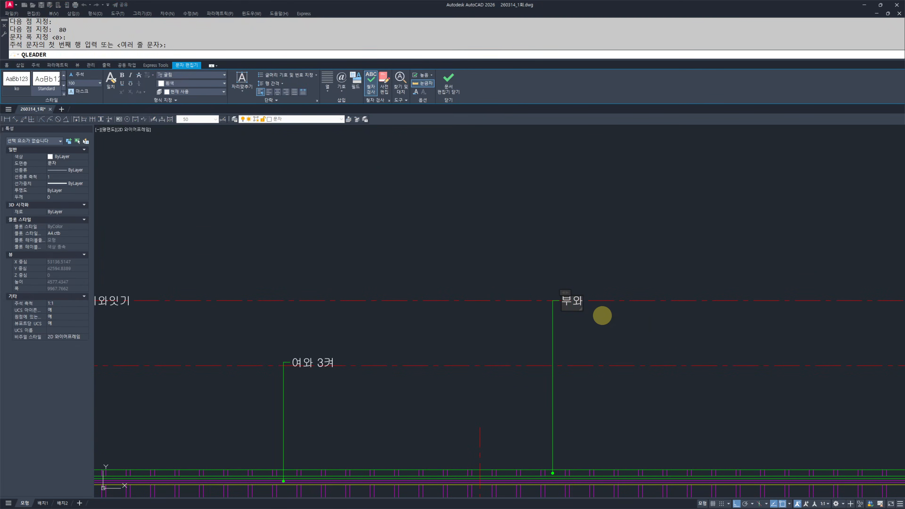
{"action": "left_click", "coordinate": [602, 316]}
{"action": "key", "text": "Escape"}
{"action": "key", "text": "Escape"}
- Start a quick leader on the end piece at the ridge's right end and run it vertically up to the outer guide rectangle
{"action": "scroll", "coordinate": [592, 326], "scroll_direction": "down", "scroll_amount": 6}
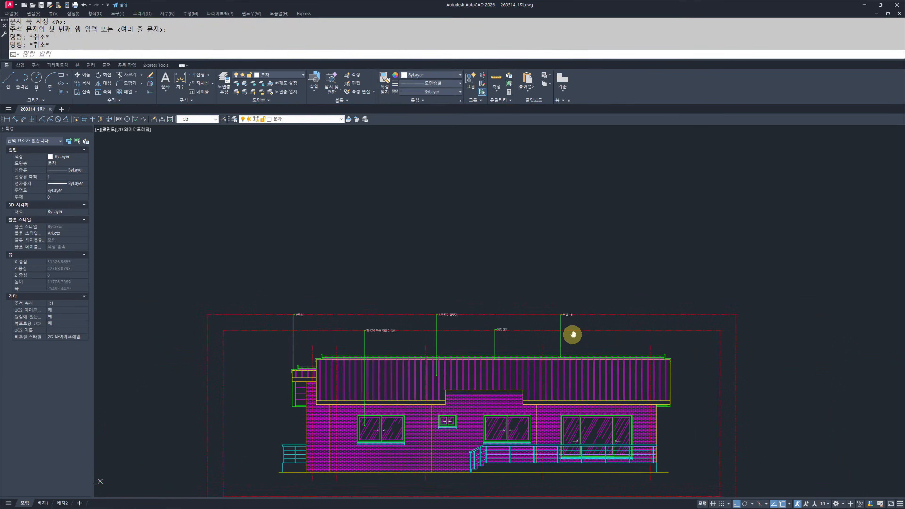
{"action": "middle_click_drag", "start_coordinate": [592, 337], "coordinate": [436, 307]}
{"action": "key", "text": "space"}
{"action": "scroll", "coordinate": [516, 319], "scroll_direction": "up", "scroll_amount": 12}
{"action": "scroll", "coordinate": [533, 343], "scroll_direction": "up", "scroll_amount": 2}
{"action": "left_click", "coordinate": [499, 270]}
{"action": "scroll", "coordinate": [511, 371], "scroll_direction": "down", "scroll_amount": 8}
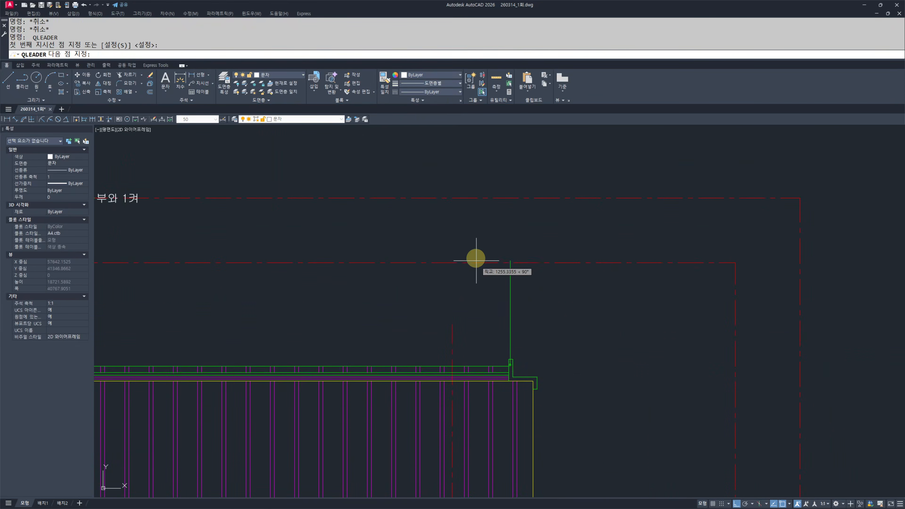
{"action": "middle_click_drag", "start_coordinate": [476, 263], "coordinate": [480, 370]}
{"action": "left_click", "coordinate": [508, 305]}
- Give the ridge end piece leader an 80-long horizontal landing and the note 막새
{"action": "type", "text": "80"}
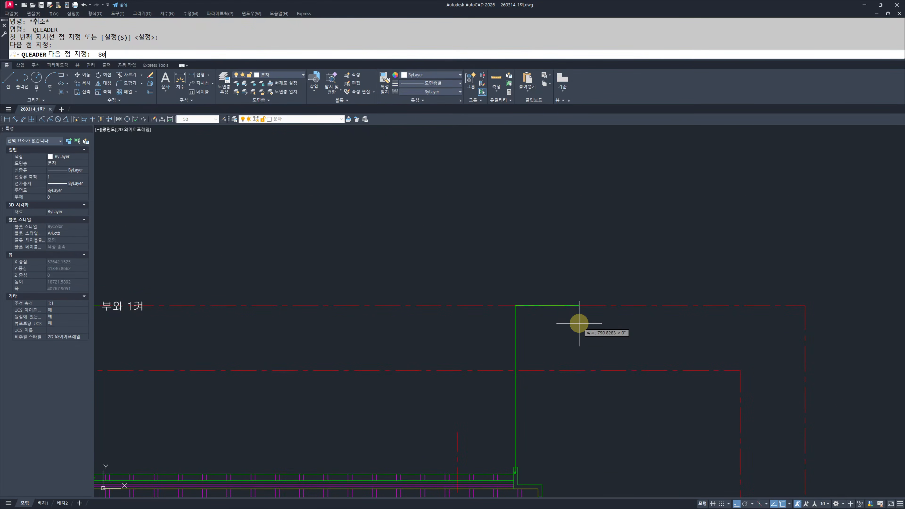
{"action": "key", "text": "Return"}
{"action": "key", "text": "Return"}
{"action": "key", "text": "Return"}
{"action": "type", "text": "막새"}
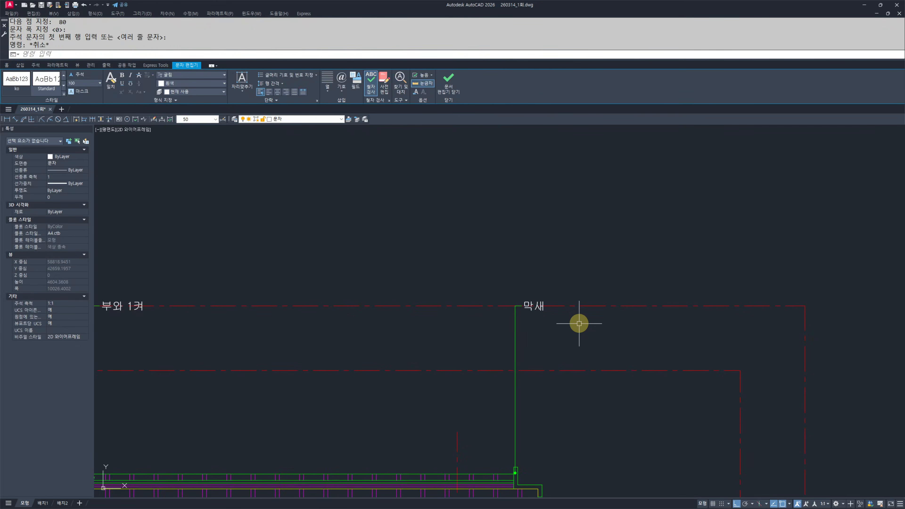
{"action": "key", "text": "Escape"}
{"action": "key", "text": "Escape"}
{"action": "scroll", "coordinate": [579, 323], "scroll_direction": "down", "scroll_amount": 6}
{"action": "middle_click_drag", "start_coordinate": [416, 363], "coordinate": [548, 335]}
{"action": "scroll", "coordinate": [581, 304], "scroll_direction": "up", "scroll_amount": 4}
{"action": "left_click", "coordinate": [618, 305]}
{"action": "left_click", "coordinate": [550, 309]}
{"action": "left_click", "coordinate": [545, 193]}
{"action": "left_click", "coordinate": [624, 278]}
{"action": "middle_click_drag", "start_coordinate": [625, 275], "coordinate": [613, 287]}
{"action": "key", "text": "space"}
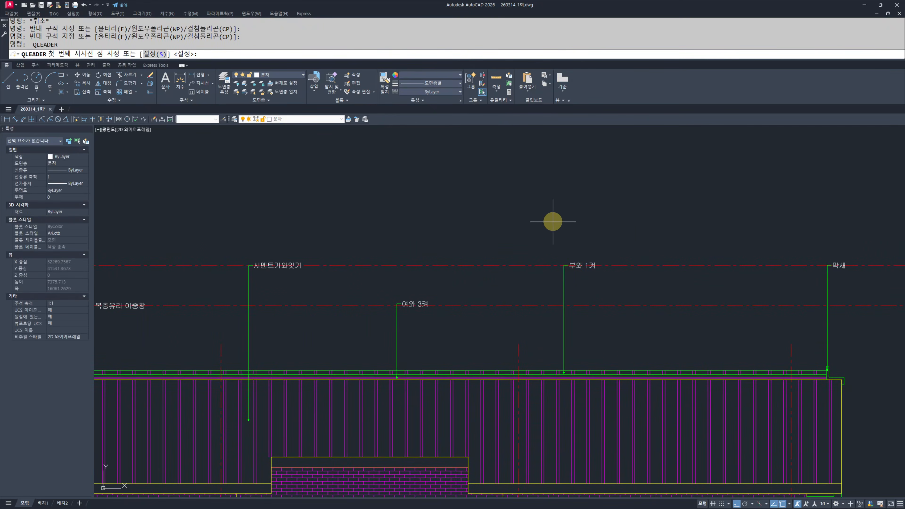
{"action": "key", "text": "Escape"}
{"action": "key", "text": "Escape"}
{"action": "left_click", "coordinate": [637, 319]}
{"action": "left_click", "coordinate": [566, 308]}
{"action": "key", "text": "Escape"}
{"action": "key", "text": "Escape"}
{"action": "left_click", "coordinate": [584, 321]}
{"action": "left_click", "coordinate": [546, 320]}
{"action": "left_click", "coordinate": [624, 278]}
{"action": "left_click", "coordinate": [557, 229]}
{"action": "left_click", "coordinate": [559, 235]}
{"action": "key", "text": "space"}
{"action": "left_click", "coordinate": [558, 211]}
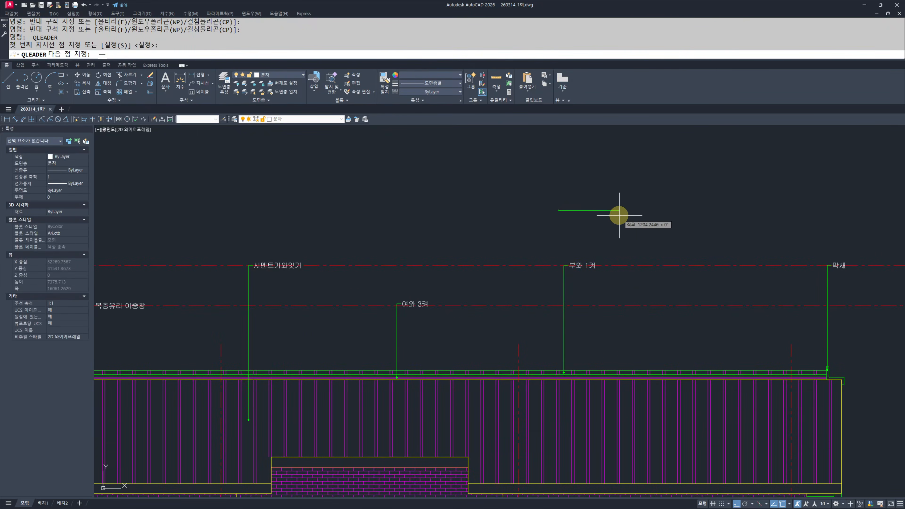
{"action": "key", "text": "Escape"}
{"action": "key", "text": "Escape"}
{"action": "key", "text": "Escape"}
- Stretch the 막새 note and its leader end straight down to just below the inner guide rectangle's top line
{"action": "scroll", "coordinate": [632, 277], "scroll_direction": "up", "scroll_amount": 3}
{"action": "type", "text": "s"}
{"action": "key", "text": "space"}
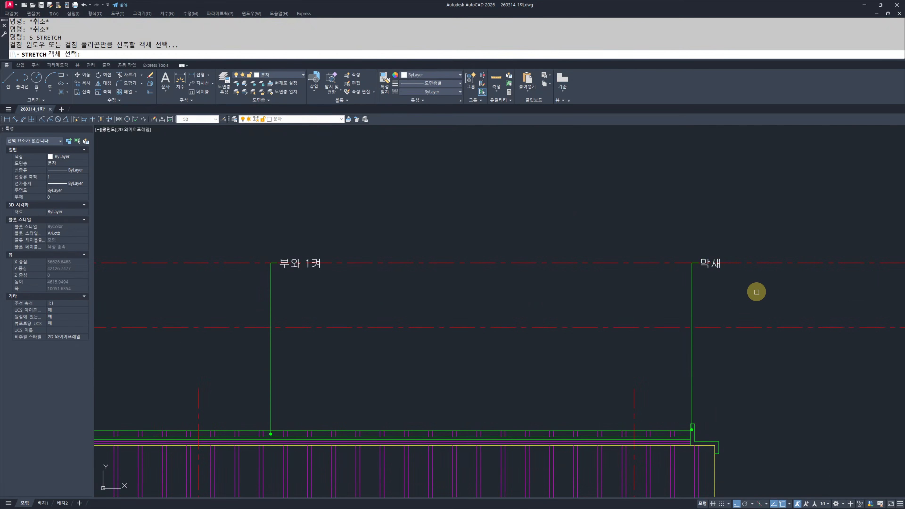
{"action": "left_click", "coordinate": [758, 303]}
{"action": "left_click", "coordinate": [673, 242]}
{"action": "key", "text": "space"}
{"action": "scroll", "coordinate": [693, 272], "scroll_direction": "up", "scroll_amount": 3}
{"action": "left_click", "coordinate": [689, 250]}
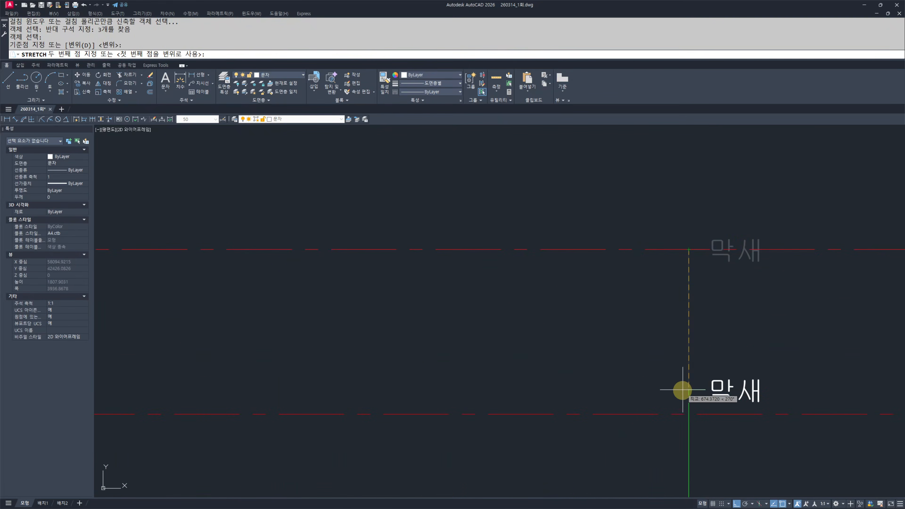
{"action": "left_click", "coordinate": [689, 462]}
- Stretch the 막새 note and its leader end up onto the inner guide rectangle's top line
{"action": "key", "text": "space"}
{"action": "left_click", "coordinate": [808, 486]}
{"action": "left_click", "coordinate": [648, 433]}
{"action": "key", "text": "space"}
{"action": "left_click", "coordinate": [688, 463]}
{"action": "left_click", "coordinate": [689, 415]}
{"action": "key", "text": "Escape"}
{"action": "key", "text": "Escape"}
- Stretch the 여와 3켜 note and its leader end vertically onto the inner guide rectangle's top line
{"action": "scroll", "coordinate": [507, 347], "scroll_direction": "down", "scroll_amount": 3}
{"action": "scroll", "coordinate": [488, 366], "scroll_direction": "up", "scroll_amount": 4}
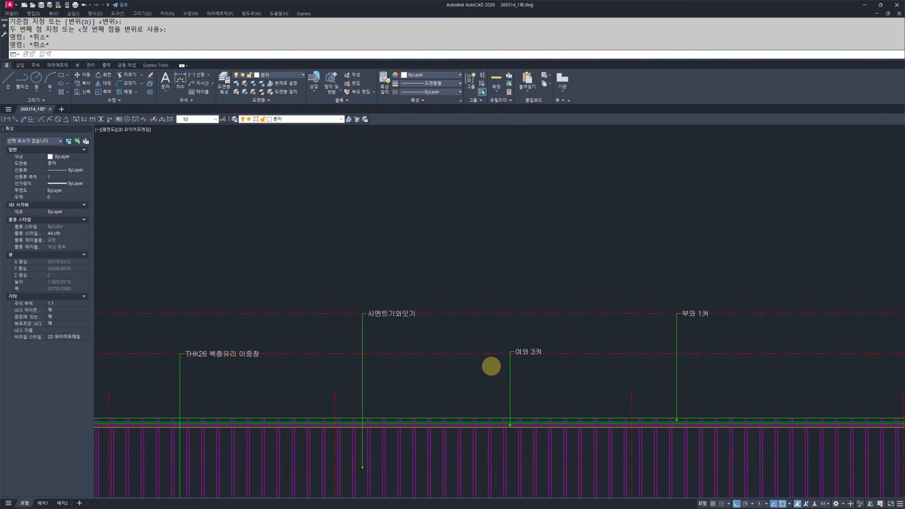
{"action": "type", "text": "s"}
{"action": "key", "text": "space"}
{"action": "left_click", "coordinate": [788, 287]}
{"action": "left_click", "coordinate": [483, 379]}
{"action": "scroll", "coordinate": [541, 342], "scroll_direction": "up", "scroll_amount": 1}
{"action": "key", "text": "space"}
{"action": "left_click", "coordinate": [544, 337]}
{"action": "left_click", "coordinate": [544, 359]}
{"action": "key", "text": "Escape"}
{"action": "key", "text": "Escape"}
- Move the 부와 1켜 leader and its note horizontally to the right along the ridge
{"action": "scroll", "coordinate": [487, 322], "scroll_direction": "down", "scroll_amount": 5}
{"action": "scroll", "coordinate": [570, 328], "scroll_direction": "up", "scroll_amount": 5}
{"action": "left_click", "coordinate": [622, 313]}
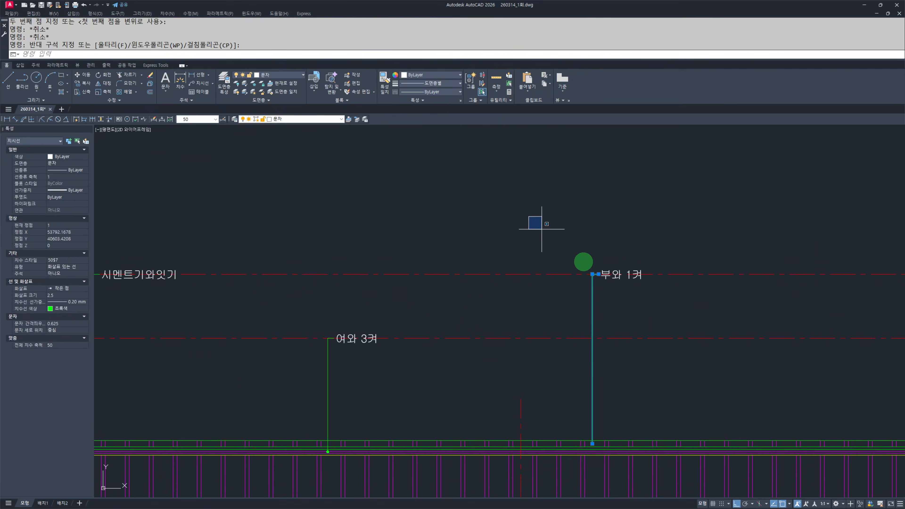
{"action": "left_click", "coordinate": [558, 243]}
{"action": "scroll", "coordinate": [583, 269], "scroll_direction": "down", "scroll_amount": 4}
{"action": "type", "text": "m"}
{"action": "key", "text": "space"}
{"action": "left_click", "coordinate": [557, 197]}
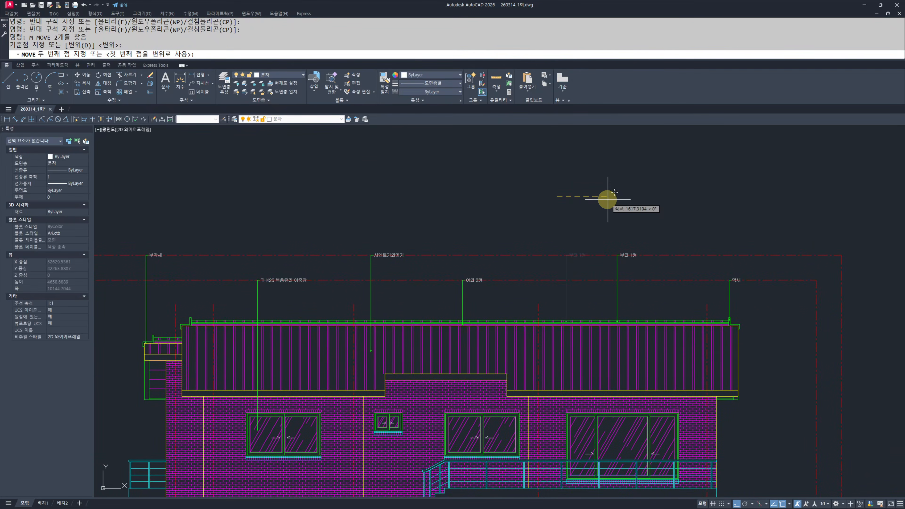
{"action": "left_click", "coordinate": [589, 199]}
{"action": "key", "text": "Escape"}
{"action": "key", "text": "Escape"}
- Move the 여와 3켜 leader and its note horizontally to the right to even out the note spacing
{"action": "type", "text": "m"}
{"action": "key", "text": "space"}
{"action": "left_click", "coordinate": [441, 259]}
{"action": "left_click", "coordinate": [501, 323]}
{"action": "key", "text": "space"}
{"action": "left_click", "coordinate": [482, 187]}
{"action": "left_click", "coordinate": [504, 191]}
{"action": "key", "text": "Escape"}
{"action": "key", "text": "Escape"}
- Move the 부와 1켜 leader and its note slightly farther right, towards the 막새 leader
{"action": "type", "text": "m"}
{"action": "left_click", "coordinate": [576, 210]}
{"action": "left_click", "coordinate": [633, 325]}
{"action": "key", "text": "space"}
{"action": "left_click", "coordinate": [571, 173]}
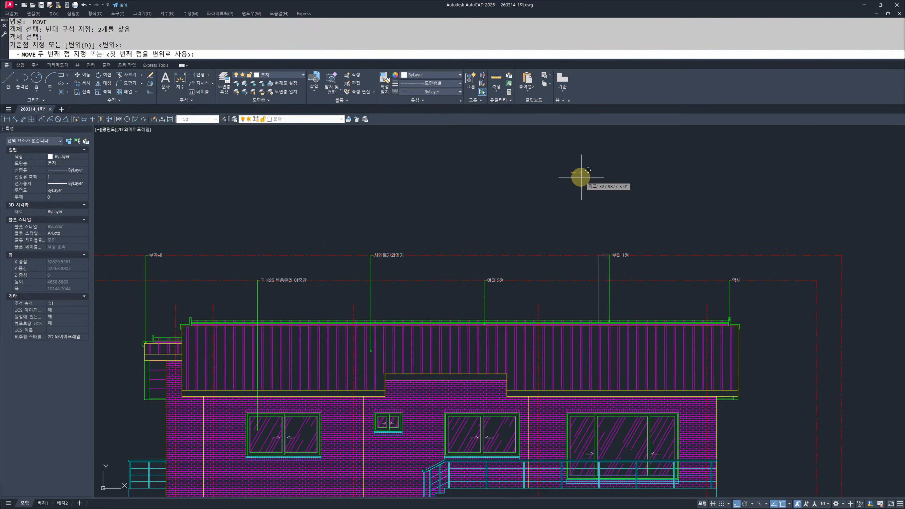
{"action": "left_click", "coordinate": [583, 178]}
{"action": "key", "text": "Escape"}
{"action": "key", "text": "Escape"}
{"action": "middle_click_drag", "start_coordinate": [455, 314], "coordinate": [511, 281]}
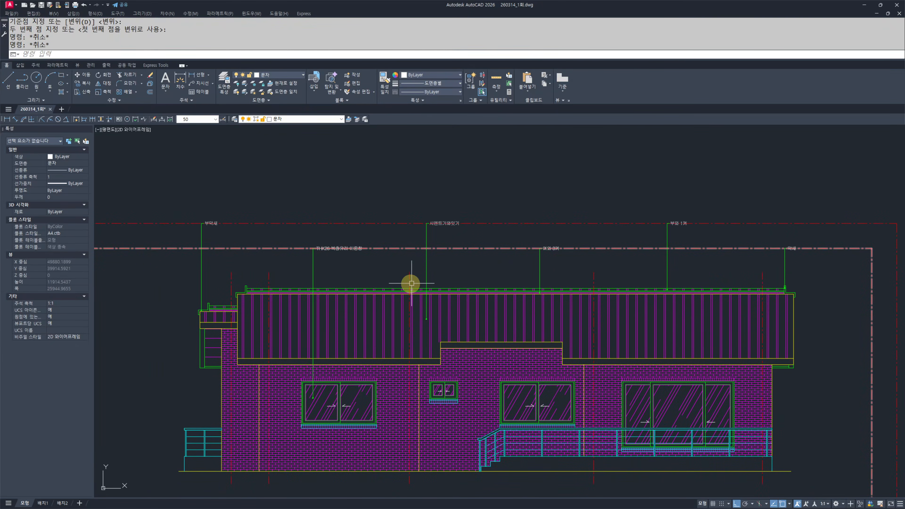
{"action": "scroll", "coordinate": [356, 330], "scroll_direction": "down", "scroll_amount": 2}
{"action": "key", "text": "Escape"}
{"action": "key", "text": "Escape"}
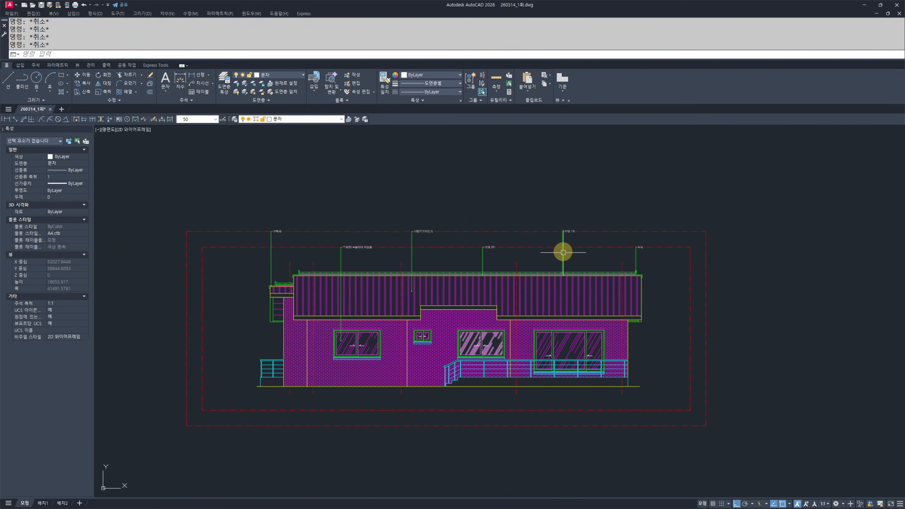
{"action": "scroll", "coordinate": [337, 406], "scroll_direction": "up", "scroll_amount": 4}
{"action": "middle_click_drag", "start_coordinate": [490, 382], "coordinate": [416, 384]}
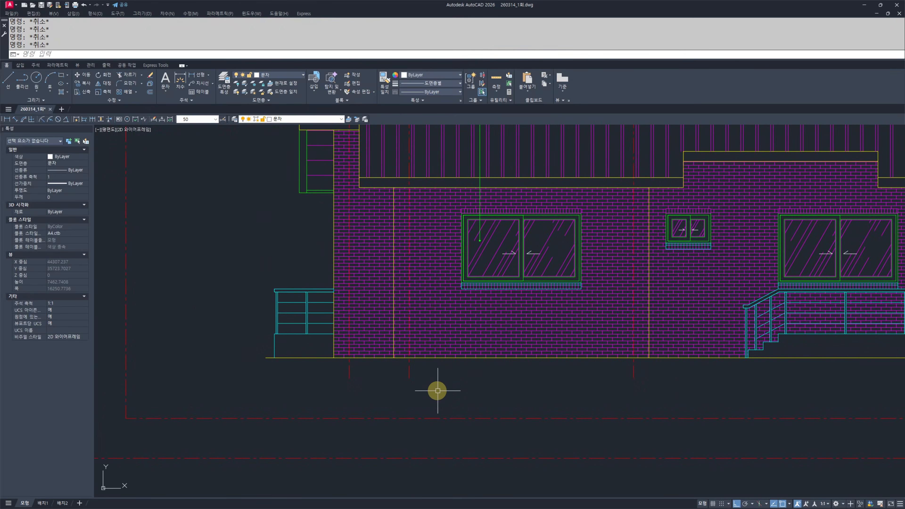
{"action": "type", "text": "le"}
{"action": "key", "text": "Return"}
{"action": "scroll", "coordinate": [288, 294], "scroll_direction": "up", "scroll_amount": 8}
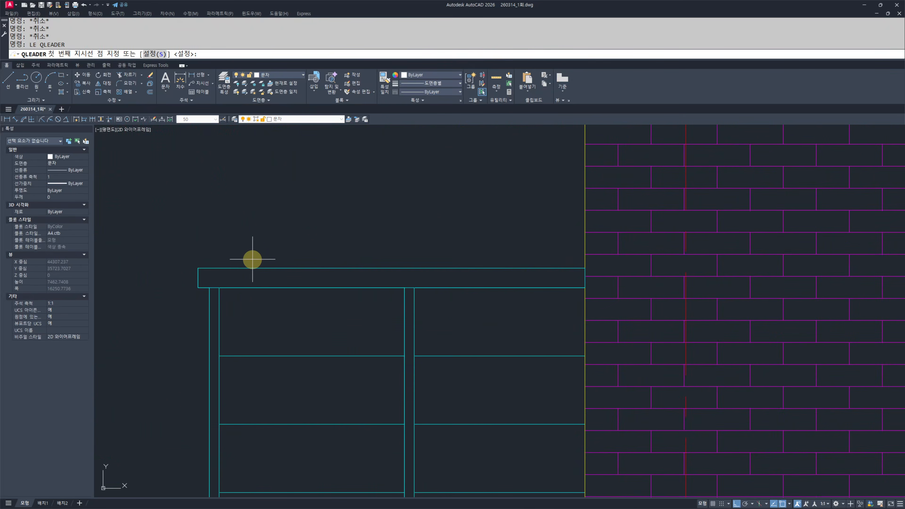
{"action": "left_click", "coordinate": [272, 275]}
{"action": "scroll", "coordinate": [260, 335], "scroll_direction": "down", "scroll_amount": 6}
{"action": "middle_click_drag", "start_coordinate": [250, 404], "coordinate": [289, 278]}
{"action": "key", "text": "Escape"}
{"action": "scroll", "coordinate": [331, 200], "scroll_direction": "down", "scroll_amount": 2}
{"action": "middle_click_drag", "start_coordinate": [335, 192], "coordinate": [327, 345]}
{"action": "key", "text": "space"}
{"action": "scroll", "coordinate": [318, 353], "scroll_direction": "up", "scroll_amount": 8}
{"action": "left_click", "coordinate": [349, 364]}
{"action": "scroll", "coordinate": [318, 385], "scroll_direction": "down", "scroll_amount": 8}
{"action": "middle_click_drag", "start_coordinate": [317, 467], "coordinate": [352, 348]}
{"action": "middle_click_drag", "start_coordinate": [366, 446], "coordinate": [375, 428]}
{"action": "key", "text": "Escape"}
{"action": "key", "text": "Escape"}
- Start a quick leader on the left railing's top rail and run it vertically down to the outer guide rectangle's bottom line
{"action": "scroll", "coordinate": [381, 228], "scroll_direction": "up", "scroll_amount": 5}
{"action": "key", "text": "space"}
{"action": "scroll", "coordinate": [383, 349], "scroll_direction": "up", "scroll_amount": 2}
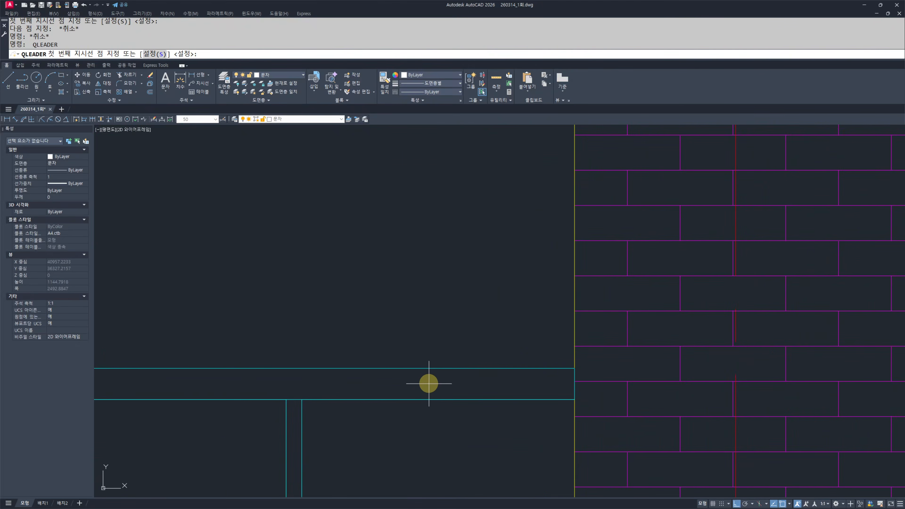
{"action": "left_click", "coordinate": [420, 383]}
{"action": "scroll", "coordinate": [406, 321], "scroll_direction": "down", "scroll_amount": 8}
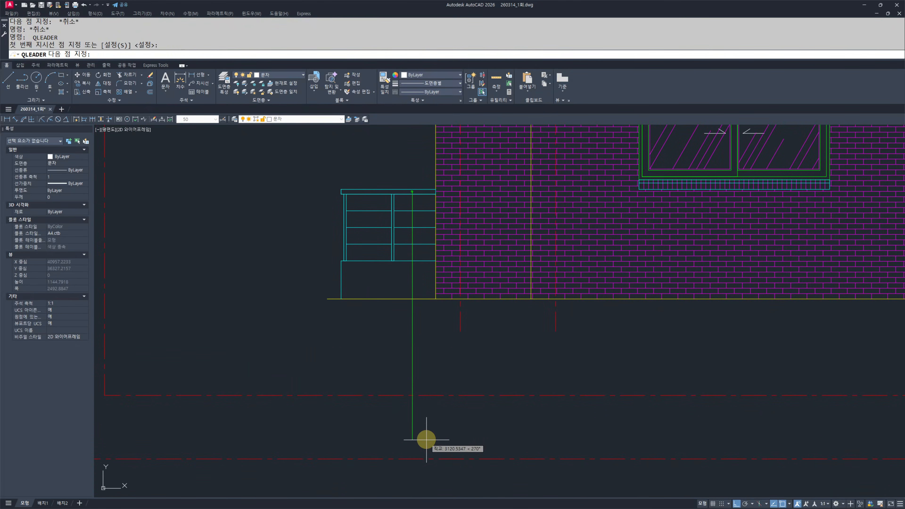
{"action": "left_click", "coordinate": [423, 457]}
- Finish the left railing leader with an 80 landing and the note "Ss 난간 H:900"
{"action": "type", "text": "80"}
{"action": "key", "text": "Return"}
{"action": "key", "text": "Return"}
{"action": "key", "text": "Return"}
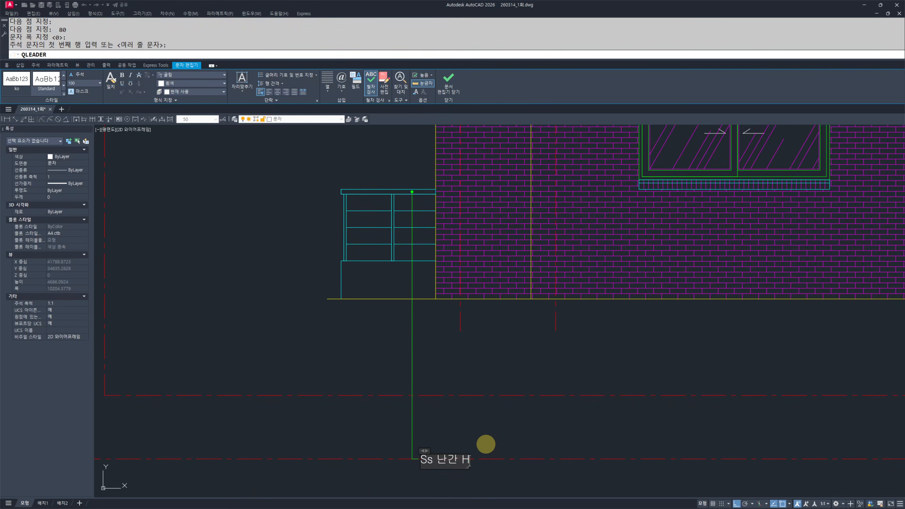
{"action": "type", "text": "0"}
{"action": "key", "text": "Escape"}
{"action": "key", "text": "Escape"}
{"action": "key", "text": "Escape"}
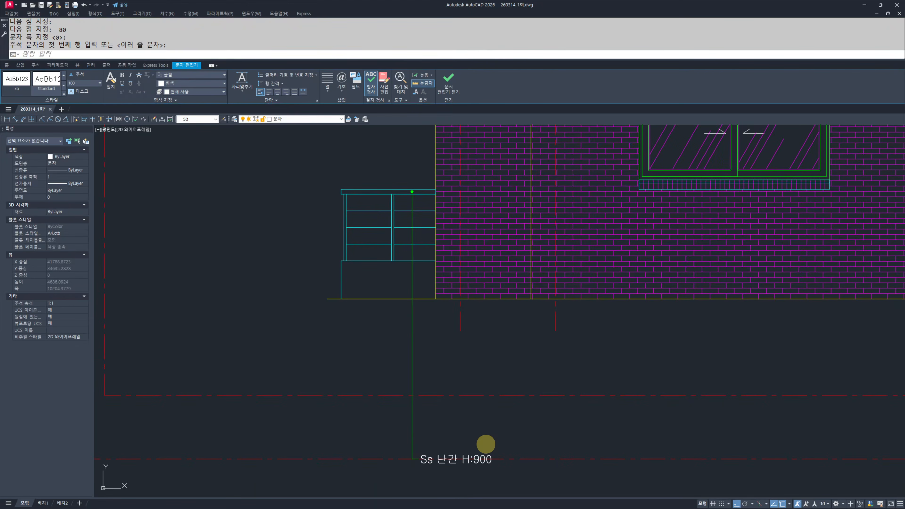
- Start a quick leader on the brick wall below the left window and run it vertically down to the inner guide rectangle's bottom line
{"action": "scroll", "coordinate": [466, 394], "scroll_direction": "down", "scroll_amount": 5}
{"action": "middle_click_drag", "start_coordinate": [564, 333], "coordinate": [494, 360]}
{"action": "key", "text": "space"}
{"action": "scroll", "coordinate": [494, 360], "scroll_direction": "up", "scroll_amount": 6}
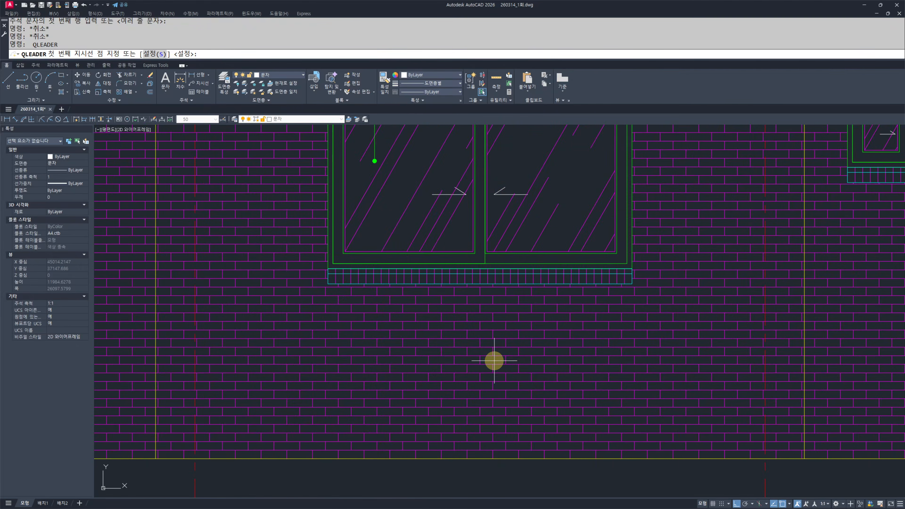
{"action": "scroll", "coordinate": [339, 344], "scroll_direction": "down", "scroll_amount": 6}
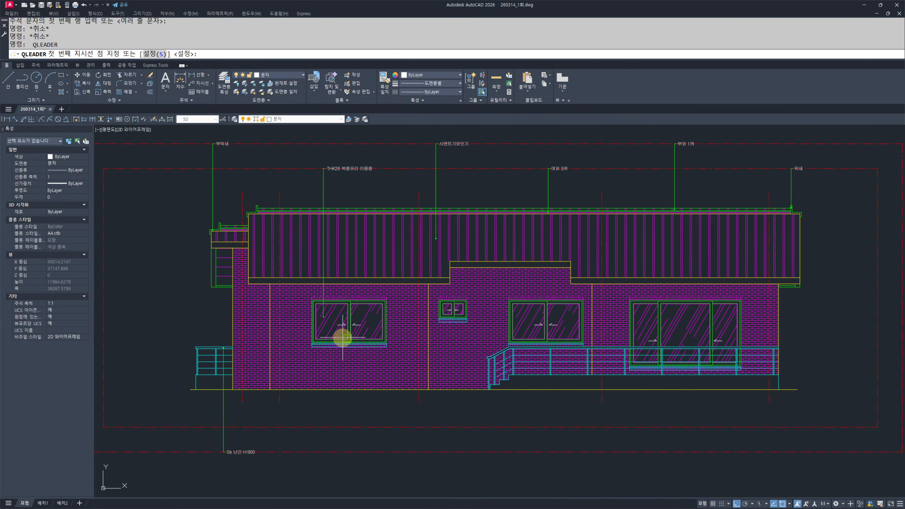
{"action": "middle_click_drag", "start_coordinate": [445, 309], "coordinate": [451, 315]}
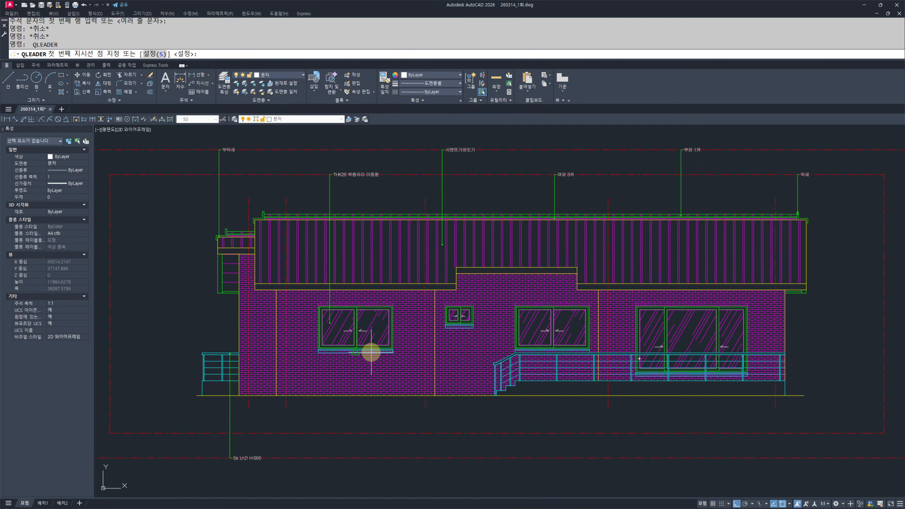
{"action": "middle_click_drag", "start_coordinate": [320, 384], "coordinate": [432, 357]}
{"action": "scroll", "coordinate": [490, 388], "scroll_direction": "up", "scroll_amount": 2}
{"action": "mouse_move", "coordinate": [490, 388]}
{"action": "middle_mouse_down"}
{"action": "mouse_move", "coordinate": [579, 402]}
{"action": "mouse_move", "coordinate": [472, 390]}
{"action": "middle_mouse_up"}
{"action": "scroll", "coordinate": [580, 402], "scroll_direction": "down", "scroll_amount": 2}
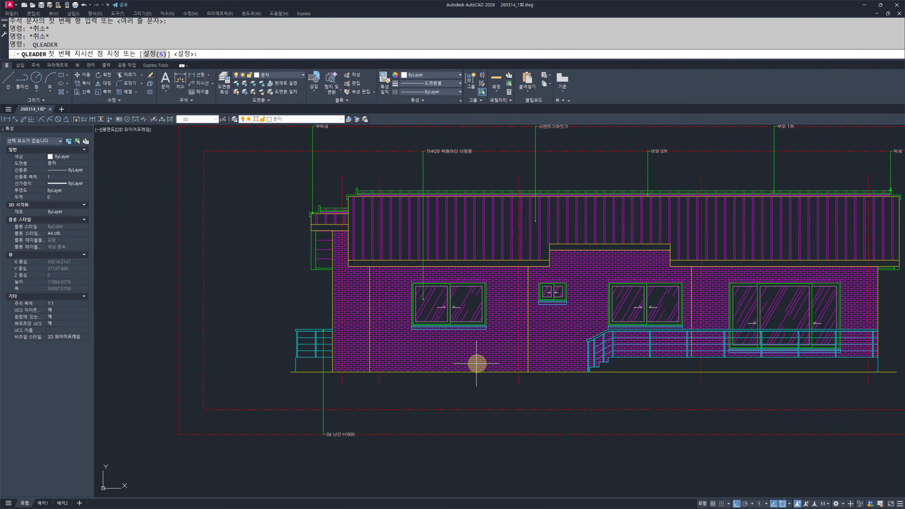
{"action": "left_click", "coordinate": [474, 346]}
{"action": "left_click", "coordinate": [473, 409]}
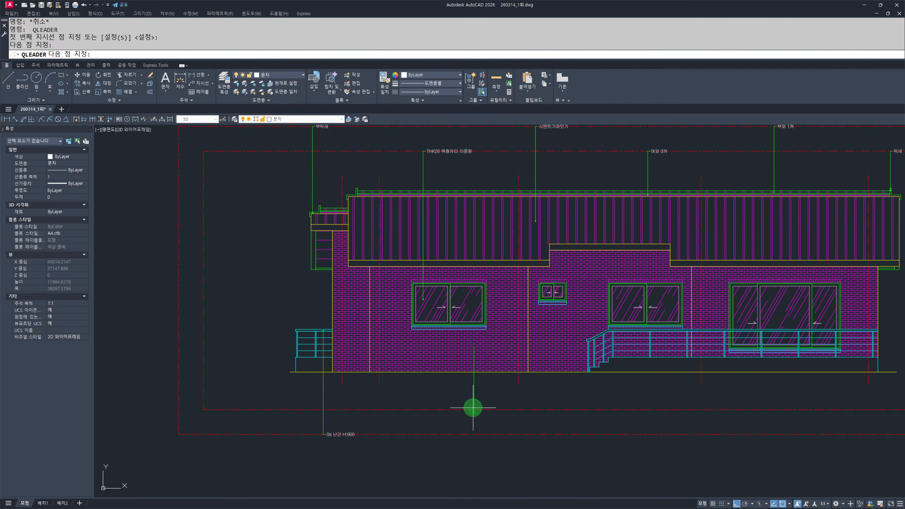
- Finish the brick wall leader with an 80 landing and the note "0.5B 지정 치장벽돌 쌓기"
{"action": "type", "text": "80"}
{"action": "key", "text": "Return"}
{"action": "key", "text": "Return"}
{"action": "key", "text": "Return"}
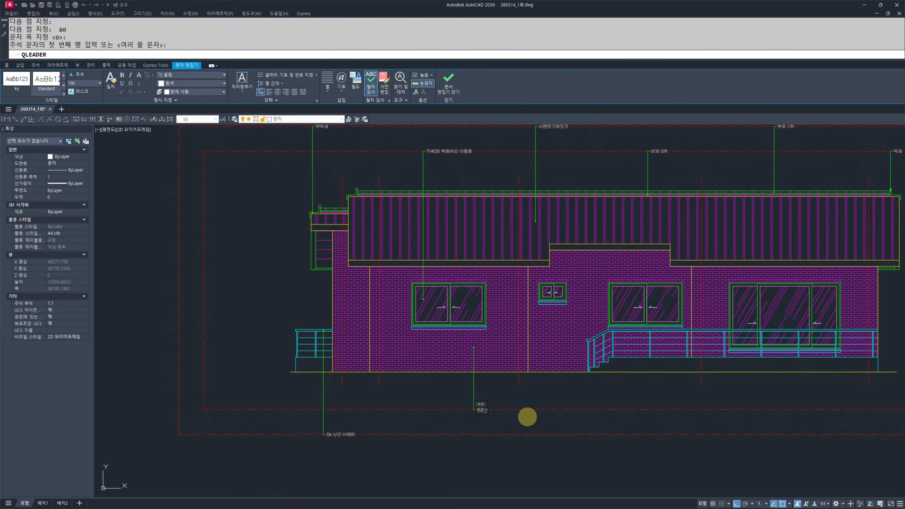
{"action": "scroll", "coordinate": [506, 415], "scroll_direction": "up", "scroll_amount": 10}
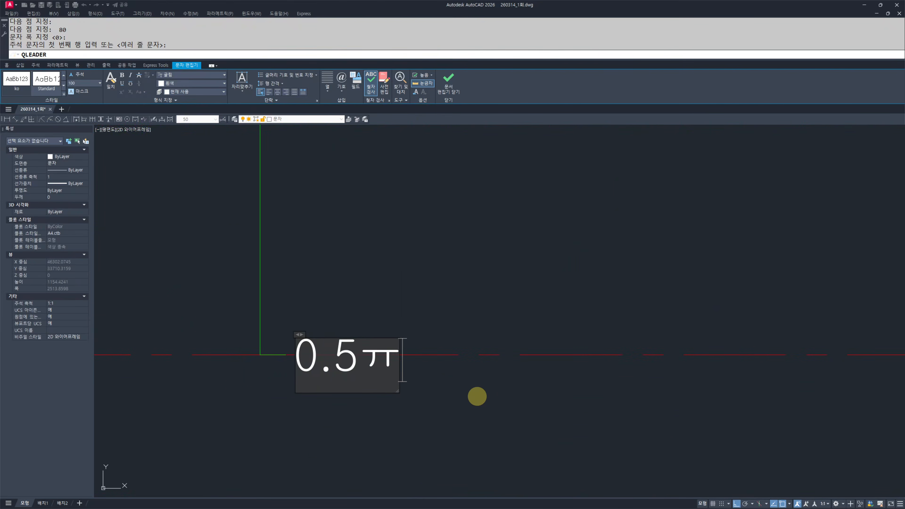
{"action": "key", "text": "BackSpace"}
{"action": "type", "text": "B"}
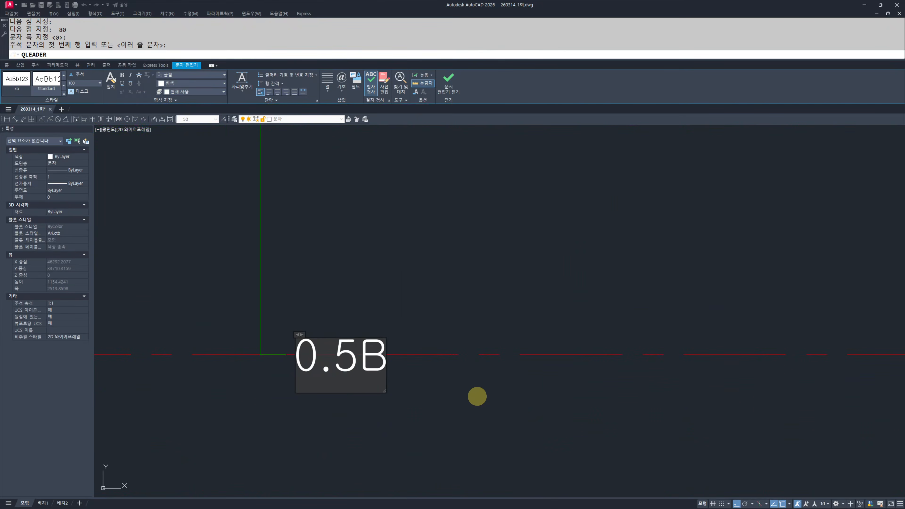
{"action": "type", "text": " 지정"}
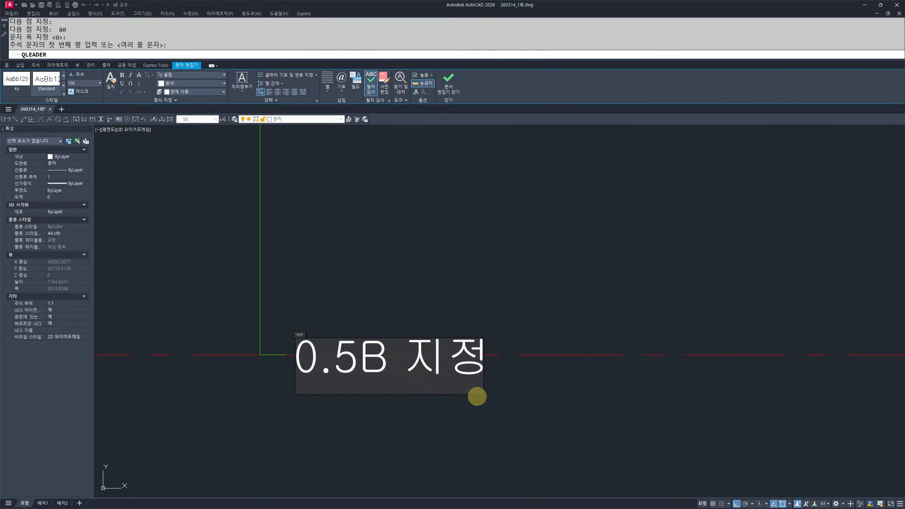
{"action": "type", "text": " 치장벽돌 쌓기"}
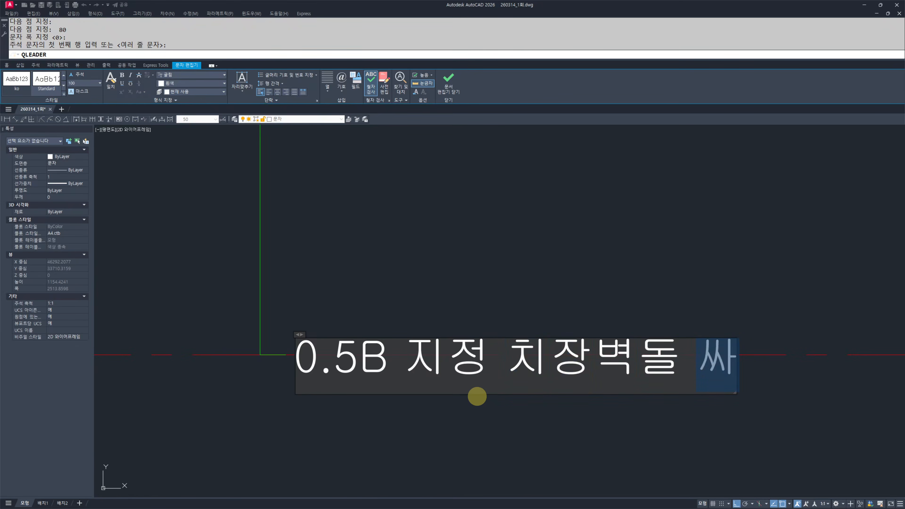
{"action": "key", "text": "Escape"}
{"action": "key", "text": "Escape"}
{"action": "scroll", "coordinate": [303, 360], "scroll_direction": "down", "scroll_amount": 10}
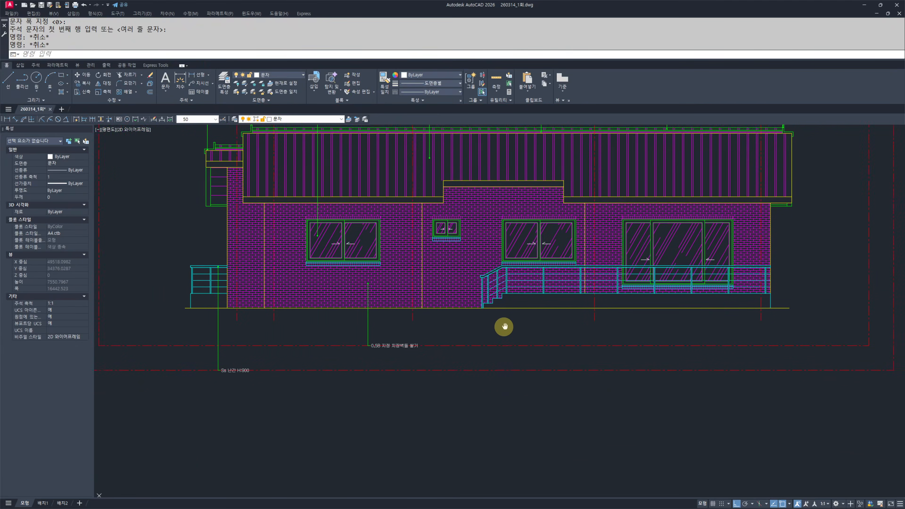
- Start a quick leader at the nearest point on the entrance stair's tread and run it down to the outer guide rectangle's bottom line
{"action": "mouse_move", "coordinate": [418, 304]}
{"action": "middle_mouse_down"}
{"action": "mouse_move", "coordinate": [385, 354]}
{"action": "mouse_move", "coordinate": [430, 404]}
{"action": "mouse_move", "coordinate": [314, 175]}
{"action": "middle_mouse_up"}
{"action": "key", "text": "space"}
{"action": "scroll", "coordinate": [383, 322], "scroll_direction": "up", "scroll_amount": 2}
{"action": "scroll", "coordinate": [383, 322], "scroll_direction": "up", "scroll_amount": 2}
{"action": "middle_click_drag", "start_coordinate": [422, 376], "coordinate": [440, 368]}
{"action": "scroll", "coordinate": [481, 367], "scroll_direction": "down", "scroll_amount": 4}
{"action": "middle_click_drag", "start_coordinate": [331, 364], "coordinate": [364, 354]}
{"action": "scroll", "coordinate": [466, 338], "scroll_direction": "up", "scroll_amount": 5}
{"action": "scroll", "coordinate": [463, 335], "scroll_direction": "up", "scroll_amount": 4}
{"action": "left_click", "coordinate": [451, 335]}
{"action": "scroll", "coordinate": [461, 342], "scroll_direction": "down", "scroll_amount": 5}
{"action": "left_click", "coordinate": [482, 436]}
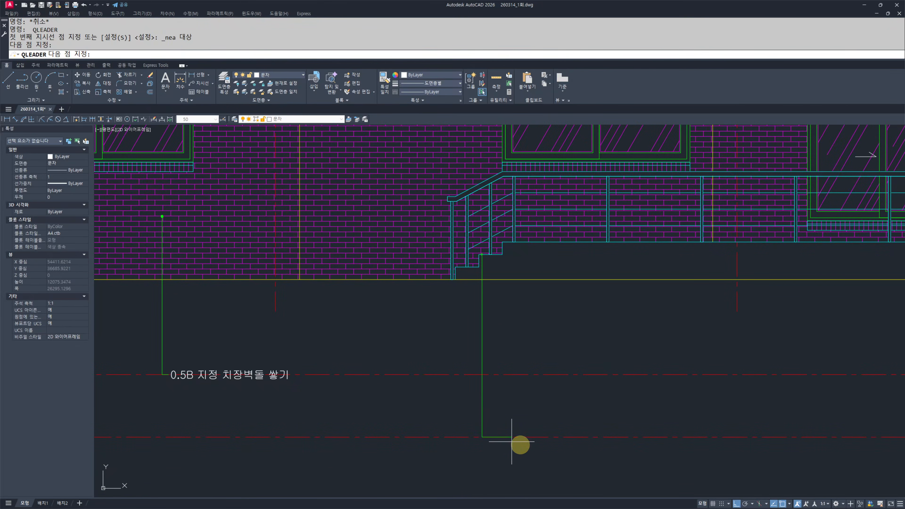
- Finish the stair tread leader with an 80 landing and the note "논슬립"
{"action": "type", "text": "80"}
{"action": "key", "text": "Return"}
{"action": "key", "text": "Return"}
{"action": "key", "text": "Return"}
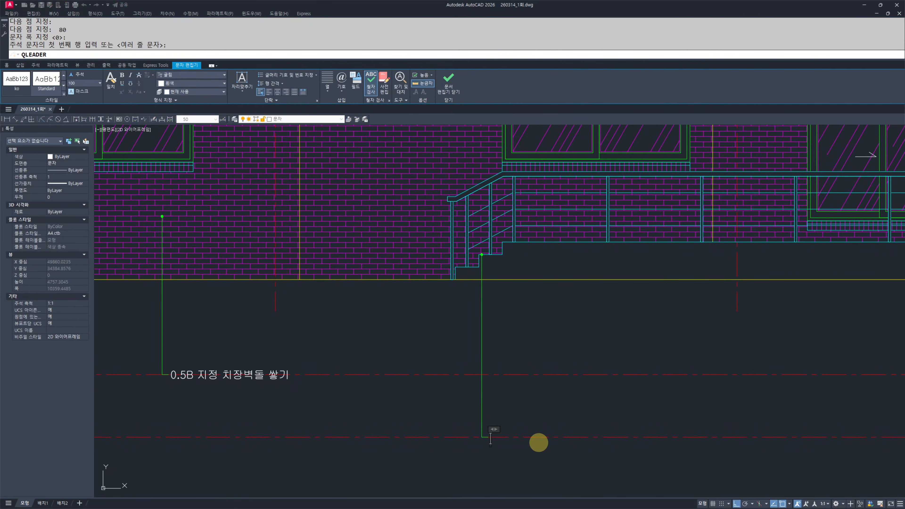
{"action": "key", "text": "Escape"}
{"action": "key", "text": "Escape"}
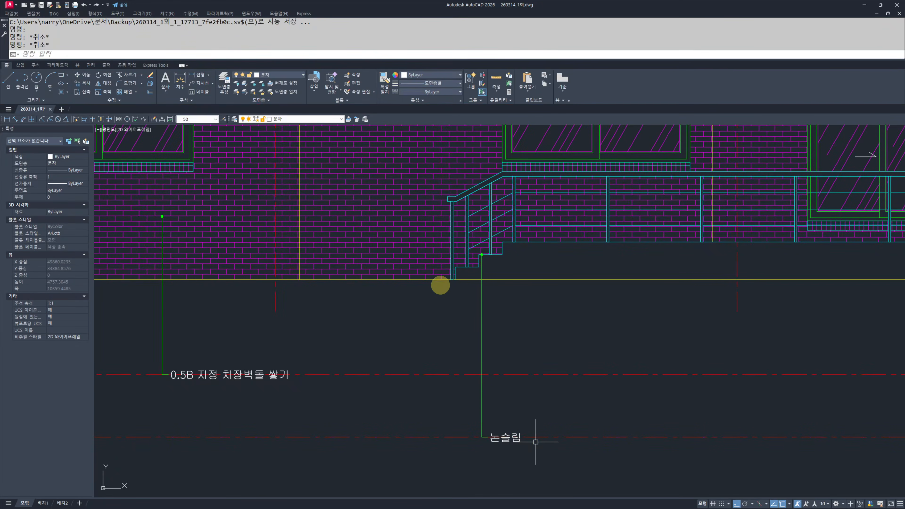
- Start a quick leader on the large right window's glass and run it vertically down to the inner guide rectangle's bottom line
{"action": "scroll", "coordinate": [497, 329], "scroll_direction": "down", "scroll_amount": 5}
{"action": "key", "text": "space"}
{"action": "scroll", "coordinate": [504, 310], "scroll_direction": "up", "scroll_amount": 3}
{"action": "scroll", "coordinate": [519, 263], "scroll_direction": "down", "scroll_amount": 1}
{"action": "scroll", "coordinate": [510, 197], "scroll_direction": "up", "scroll_amount": 3}
{"action": "left_click", "coordinate": [526, 168]}
{"action": "scroll", "coordinate": [506, 228], "scroll_direction": "down", "scroll_amount": 3}
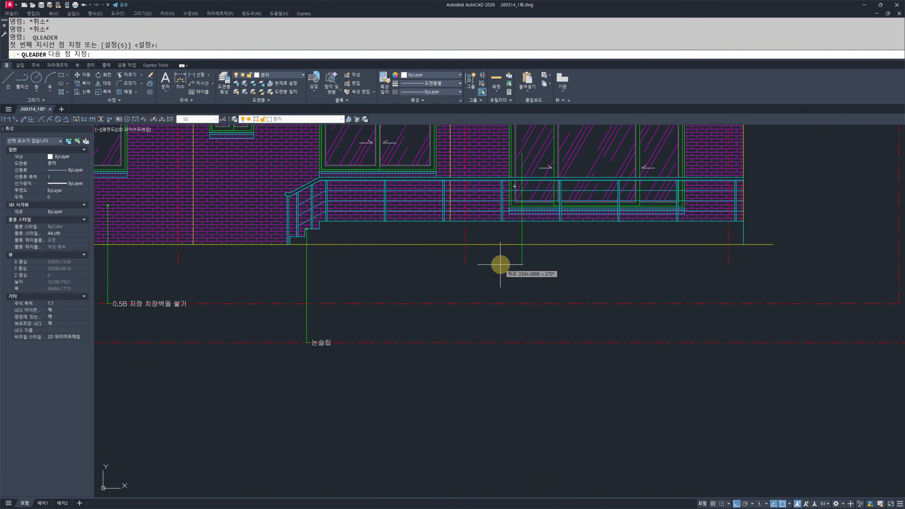
{"action": "left_click", "coordinate": [507, 309]}
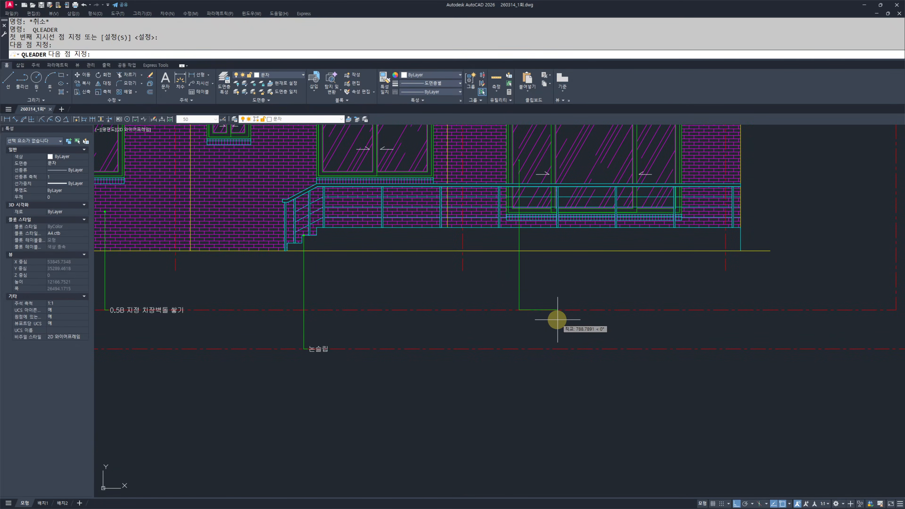
- Finish the large window's leader with an 80 landing and the note "THK26 복층유리 이중창"
{"action": "type", "text": "80"}
{"action": "key", "text": "Return"}
{"action": "key", "text": "Return"}
{"action": "key", "text": "Return"}
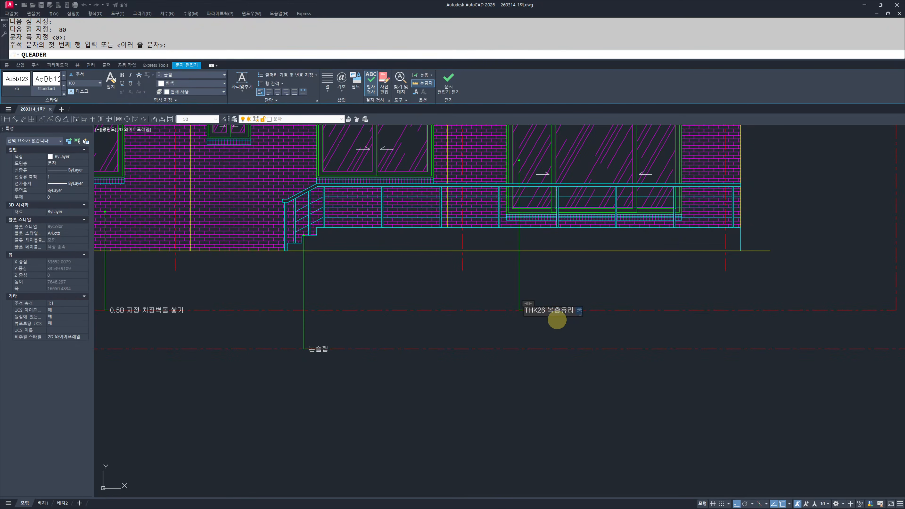
{"action": "key", "text": "Escape"}
{"action": "key", "text": "Escape"}
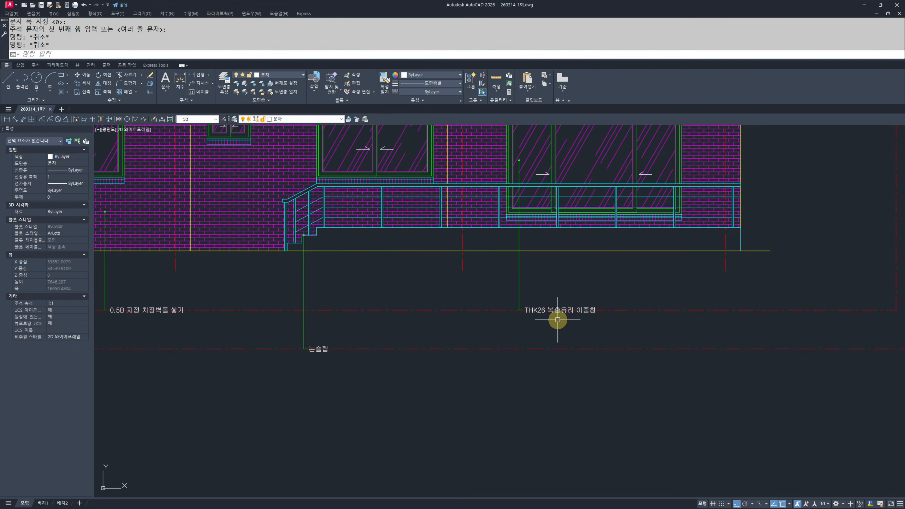
- Move the large window's THK26 복층유리 이중창 leader and its note horizontally to the right, within the window
{"action": "scroll", "coordinate": [559, 321], "scroll_direction": "down", "scroll_amount": 5}
{"action": "scroll", "coordinate": [561, 323], "scroll_direction": "up", "scroll_amount": 5}
{"action": "left_click", "coordinate": [523, 352]}
{"action": "left_click", "coordinate": [667, 376]}
{"action": "middle_click_drag", "start_coordinate": [611, 377], "coordinate": [578, 356]}
{"action": "type", "text": "m"}
{"action": "key", "text": "space"}
{"action": "left_click", "coordinate": [508, 408]}
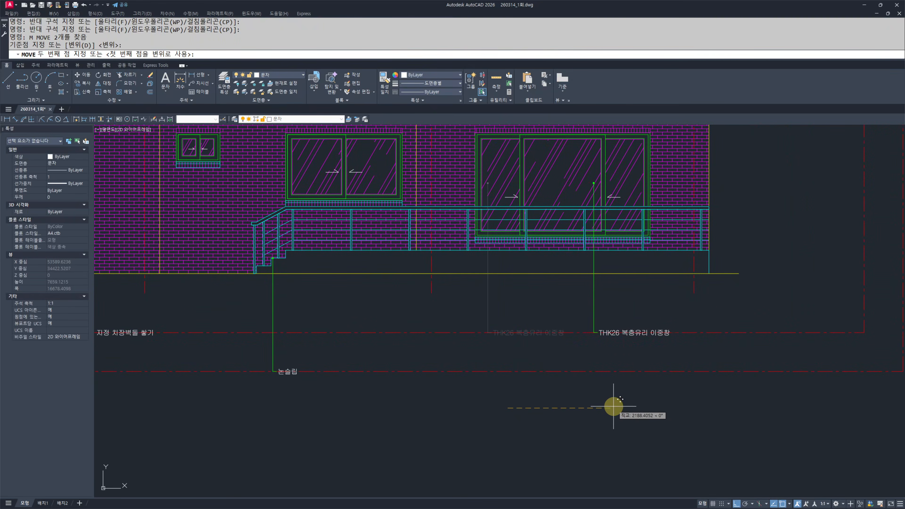
{"action": "key", "text": "Escape"}
{"action": "key", "text": "Escape"}
- Check the spacing and alignment of the leader notes above and below the whole elevation
{"action": "scroll", "coordinate": [602, 404], "scroll_direction": "down", "scroll_amount": 5}
{"action": "scroll", "coordinate": [507, 382], "scroll_direction": "up", "scroll_amount": 3}
{"action": "left_click", "coordinate": [504, 377]}
{"action": "left_click", "coordinate": [483, 372]}
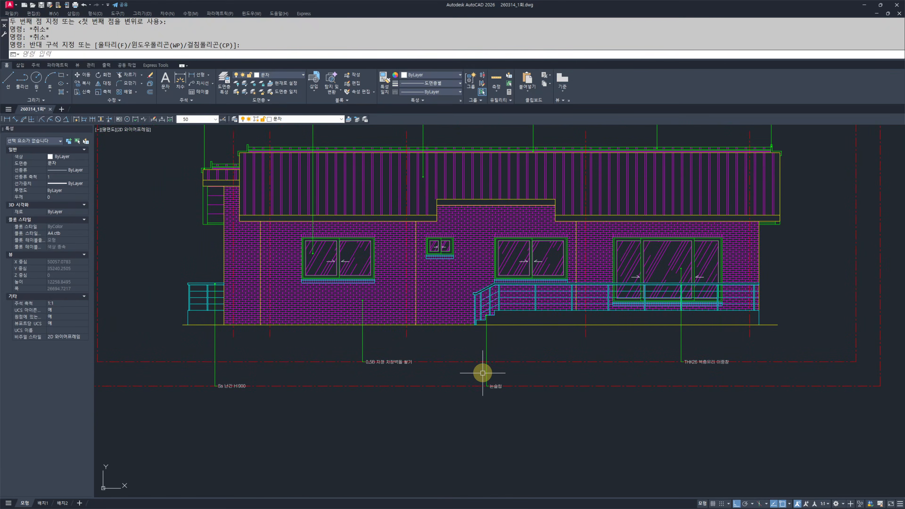
{"action": "left_click", "coordinate": [481, 372]}
{"action": "left_click", "coordinate": [446, 372]}
{"action": "key", "text": "Escape"}
{"action": "key", "text": "Escape"}
{"action": "key", "text": "Escape"}
{"action": "key", "text": "Escape"}
{"action": "middle_click_drag", "start_coordinate": [528, 277], "coordinate": [531, 302]}
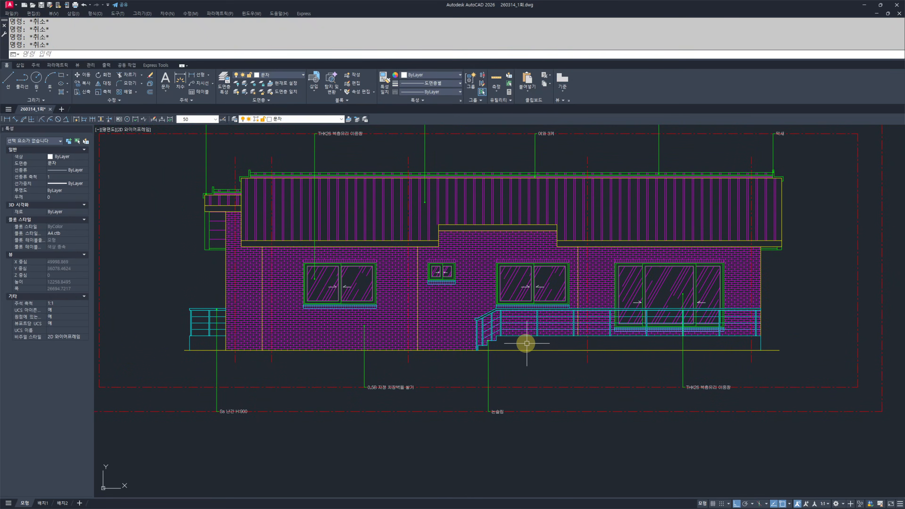
{"action": "middle_click_drag", "start_coordinate": [534, 343], "coordinate": [567, 346]}
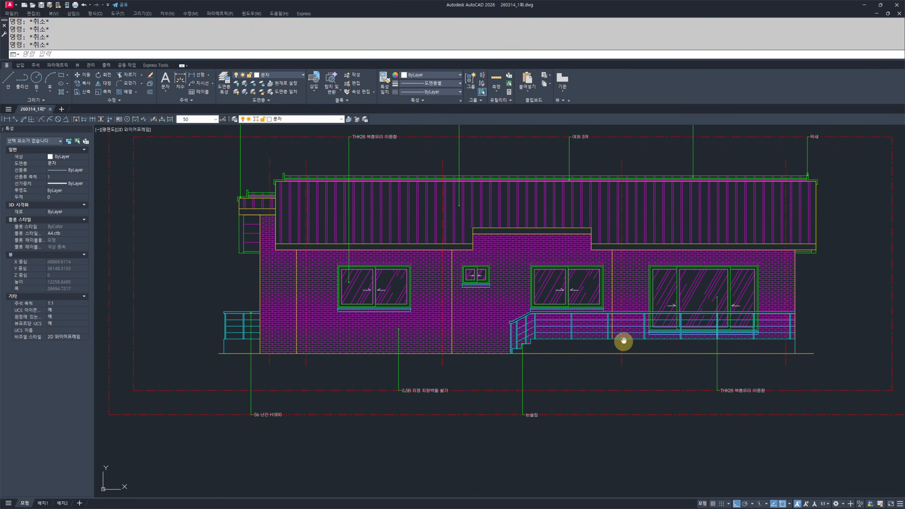
{"action": "middle_click_drag", "start_coordinate": [589, 264], "coordinate": [597, 340]}
{"action": "middle_click_drag", "start_coordinate": [520, 319], "coordinate": [528, 326]}
{"action": "middle_click_drag", "start_coordinate": [430, 420], "coordinate": [398, 345]}
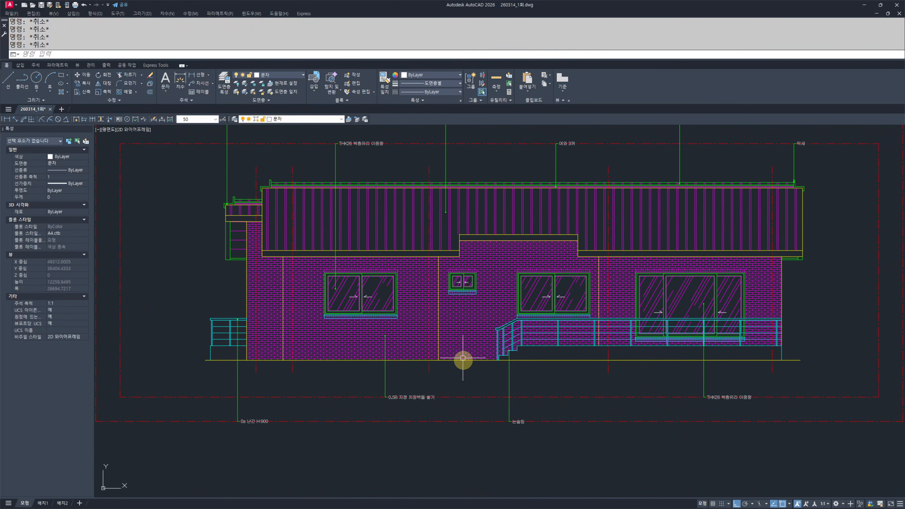
{"action": "mouse_move", "coordinate": [446, 285]}
{"action": "middle_mouse_down"}
{"action": "mouse_move", "coordinate": [462, 303]}
{"action": "mouse_move", "coordinate": [468, 366]}
{"action": "middle_mouse_up"}
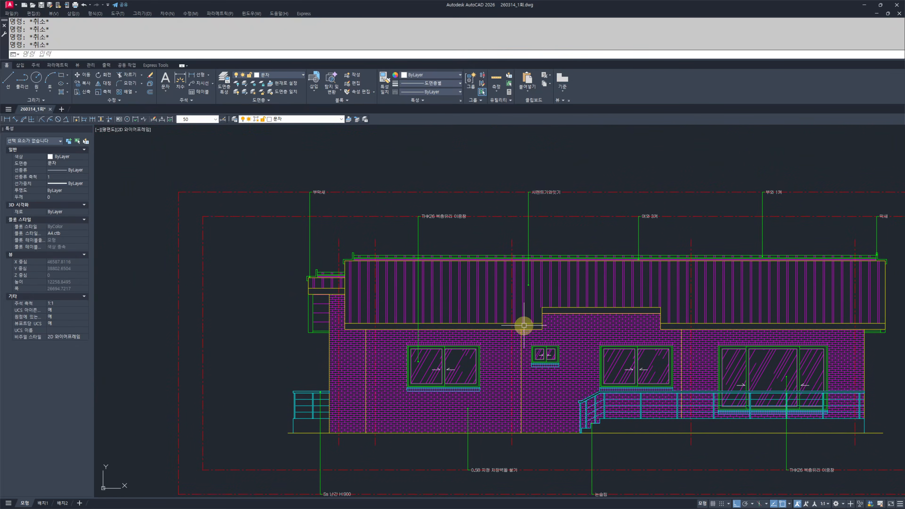
{"action": "middle_click_drag", "start_coordinate": [523, 323], "coordinate": [530, 248]}
{"action": "middle_click_drag", "start_coordinate": [645, 383], "coordinate": [530, 354]}
{"action": "left_click", "coordinate": [508, 345]}
{"action": "left_click", "coordinate": [478, 352]}
{"action": "key", "text": "Escape"}
{"action": "key", "text": "Escape"}
- Move the large window's THK26 복층유리 이중창 leader and its note horizontally back to the window's left pane
{"action": "middle_click_drag", "start_coordinate": [679, 352], "coordinate": [640, 351]}
{"action": "left_click", "coordinate": [666, 333]}
{"action": "left_click", "coordinate": [595, 335]}
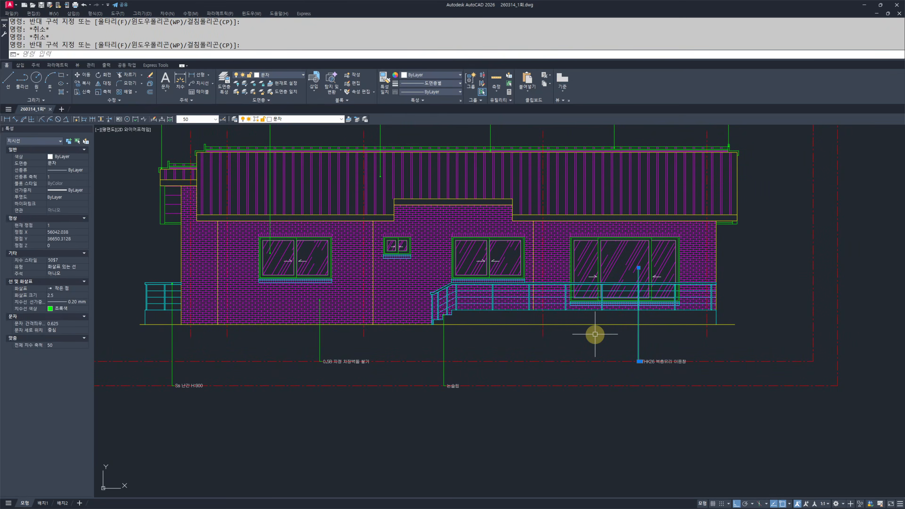
{"action": "scroll", "coordinate": [595, 335], "scroll_direction": "up", "scroll_amount": 3}
{"action": "left_click", "coordinate": [688, 424]}
{"action": "middle_click_drag", "start_coordinate": [800, 450], "coordinate": [741, 407]}
{"action": "scroll", "coordinate": [740, 390], "scroll_direction": "down", "scroll_amount": 2}
{"action": "type", "text": "m"}
{"action": "key", "text": "space"}
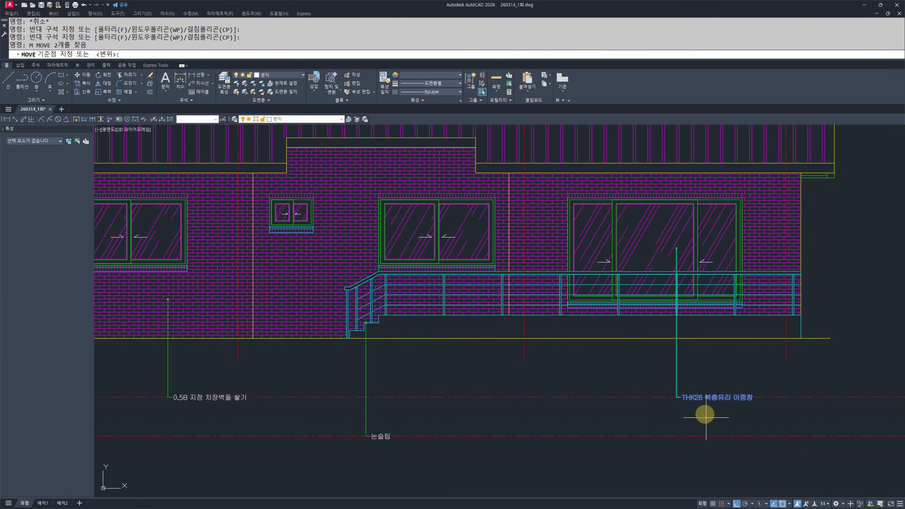
{"action": "left_click", "coordinate": [705, 414]}
{"action": "key", "text": "Escape"}
{"action": "key", "text": "Escape"}
- Start a quick leader on the large window's brick sill and run it vertically down to the outer guide rectangle's bottom line
{"action": "type", "text": "le"}
{"action": "key", "text": "space"}
{"action": "scroll", "coordinate": [721, 307], "scroll_direction": "up", "scroll_amount": 5}
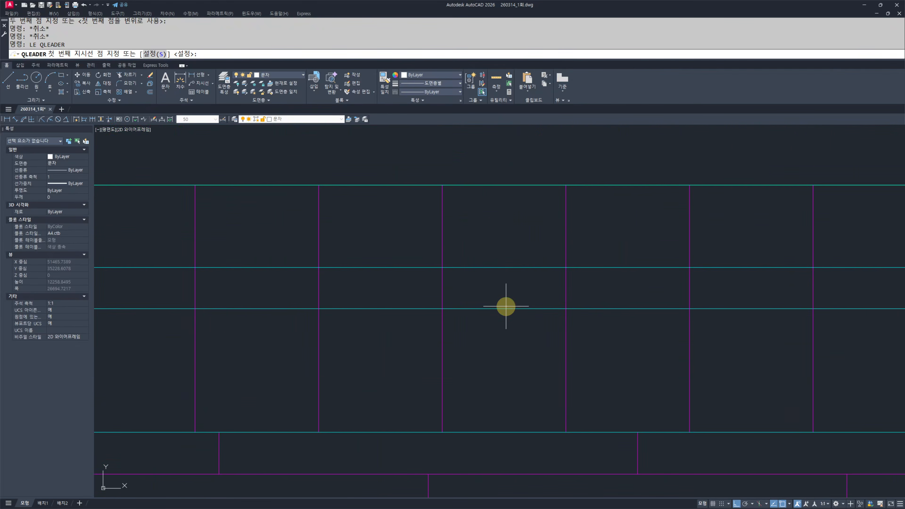
{"action": "left_click", "coordinate": [496, 332]}
{"action": "scroll", "coordinate": [510, 373], "scroll_direction": "down", "scroll_amount": 5}
{"action": "middle_click_drag", "start_coordinate": [511, 432], "coordinate": [479, 313]}
{"action": "scroll", "coordinate": [479, 313], "scroll_direction": "down", "scroll_amount": 3}
{"action": "scroll", "coordinate": [484, 387], "scroll_direction": "up", "scroll_amount": 1}
{"action": "left_click", "coordinate": [476, 447]}
- Finish the brick sill leader with an 80 landing and the note "치장벽돌 옆세워쌓기"
{"action": "type", "text": "80"}
{"action": "key", "text": "Return"}
{"action": "key", "text": "Return"}
{"action": "key", "text": "Return"}
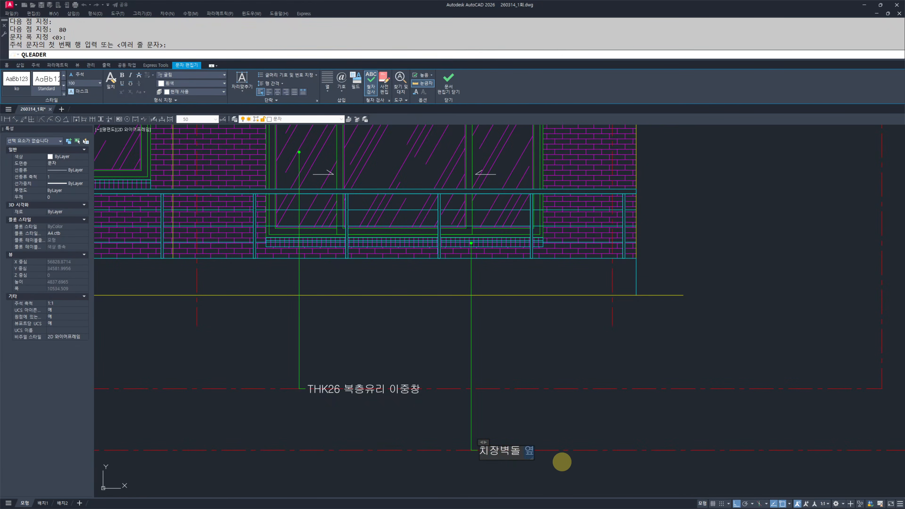
{"action": "type", "text": "기"}
{"action": "key", "text": "Escape"}
{"action": "key", "text": "Escape"}
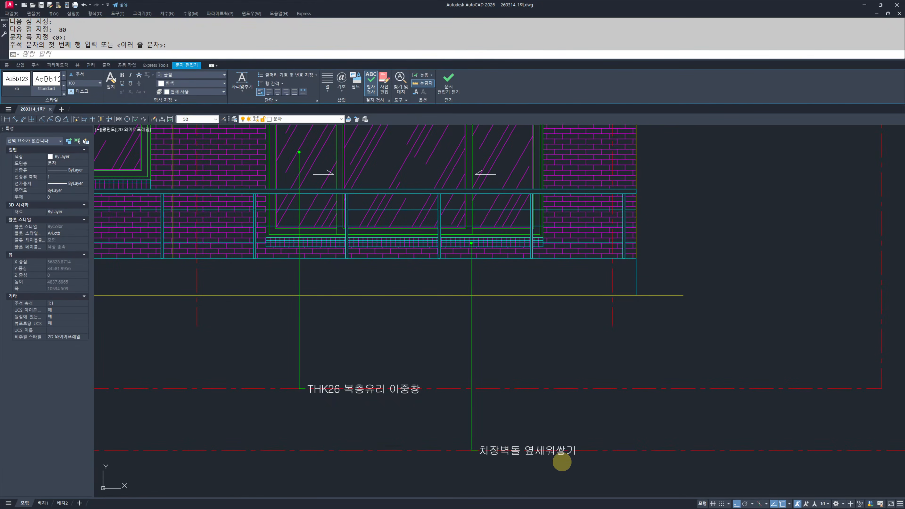
{"action": "scroll", "coordinate": [517, 421], "scroll_direction": "down", "scroll_amount": 2}
{"action": "left_click_drag", "start_coordinate": [557, 413], "coordinate": [442, 426]}
{"action": "left_click_drag", "start_coordinate": [443, 427], "coordinate": [584, 461]}
{"action": "middle_click_drag", "start_coordinate": [593, 463], "coordinate": [606, 461]}
{"action": "key", "text": "space"}
{"action": "type", "text": "M"}
{"action": "key", "text": "space"}
{"action": "key", "text": "Escape"}
{"action": "key", "text": "Escape"}
- Move the 치장벽돌 옆세워쌓기 leader and its note slightly to the right along the window sill
{"action": "left_click", "coordinate": [537, 408]}
{"action": "left_click", "coordinate": [479, 441]}
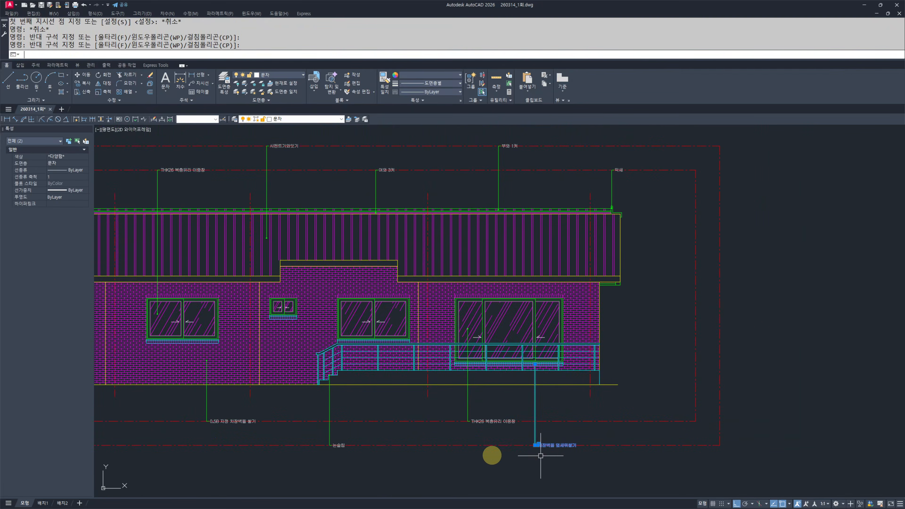
{"action": "left_click", "coordinate": [603, 459]}
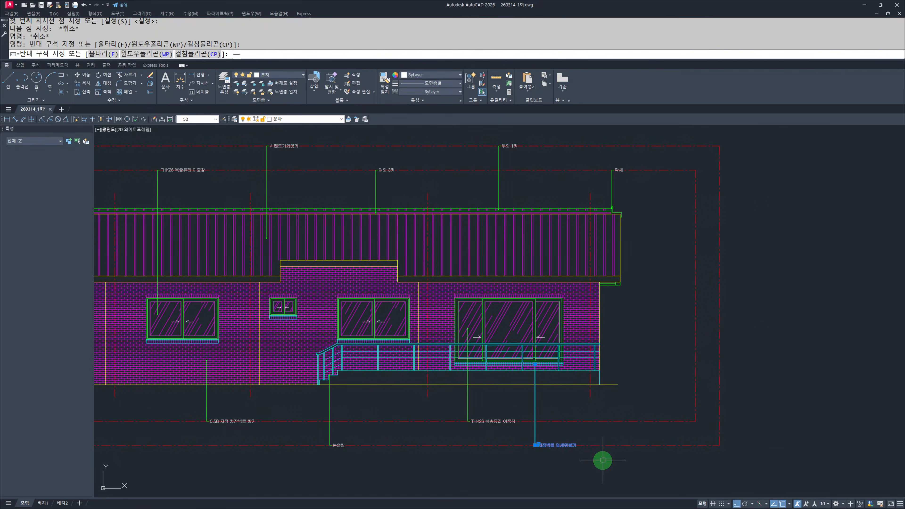
{"action": "middle_click_drag", "start_coordinate": [577, 473], "coordinate": [581, 467]}
{"action": "key", "text": "Return"}
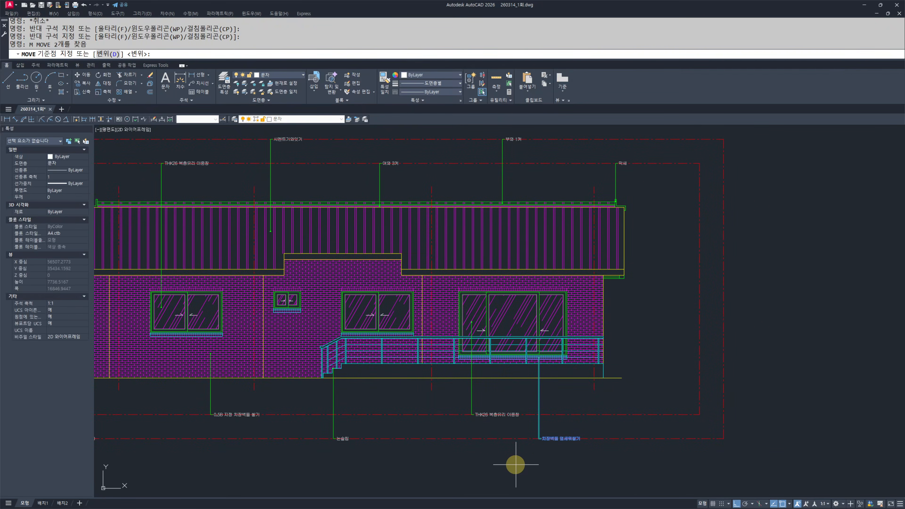
{"action": "left_click", "coordinate": [515, 465]}
{"action": "key", "text": "Escape"}
{"action": "key", "text": "Escape"}
{"action": "scroll", "coordinate": [406, 420], "scroll_direction": "down", "scroll_amount": 4}
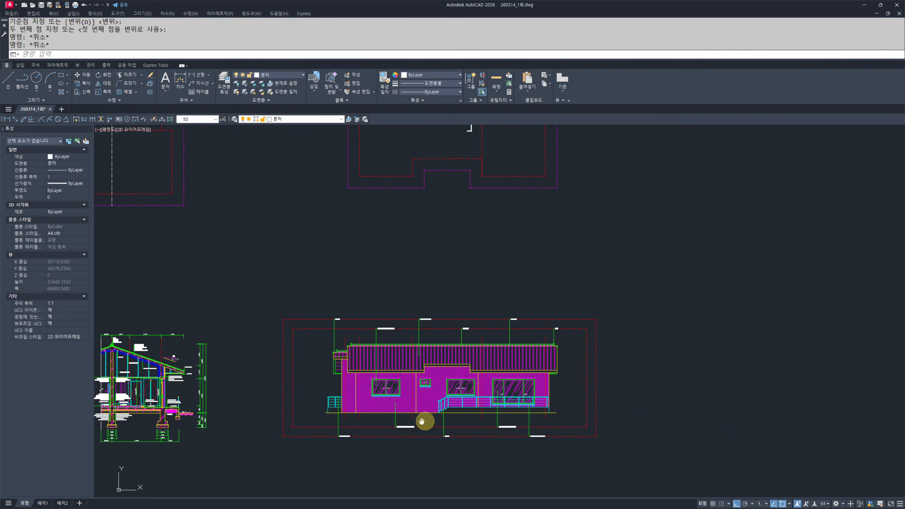
- Erase the inner and outer guide rectangles around the south elevation
{"action": "scroll", "coordinate": [449, 410], "scroll_direction": "up", "scroll_amount": 2}
{"action": "scroll", "coordinate": [480, 409], "scroll_direction": "up", "scroll_amount": 2}
{"action": "scroll", "coordinate": [468, 410], "scroll_direction": "down", "scroll_amount": 2}
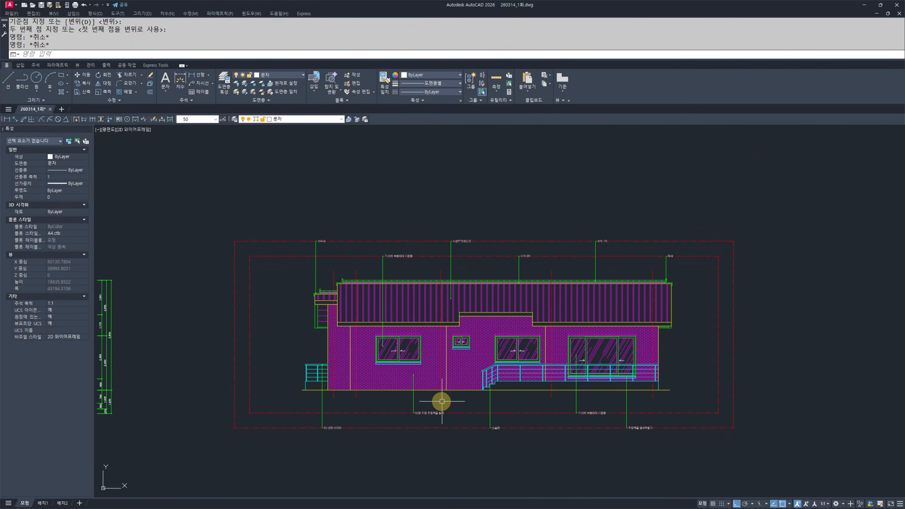
{"action": "left_click", "coordinate": [796, 305]}
{"action": "left_click", "coordinate": [705, 345]}
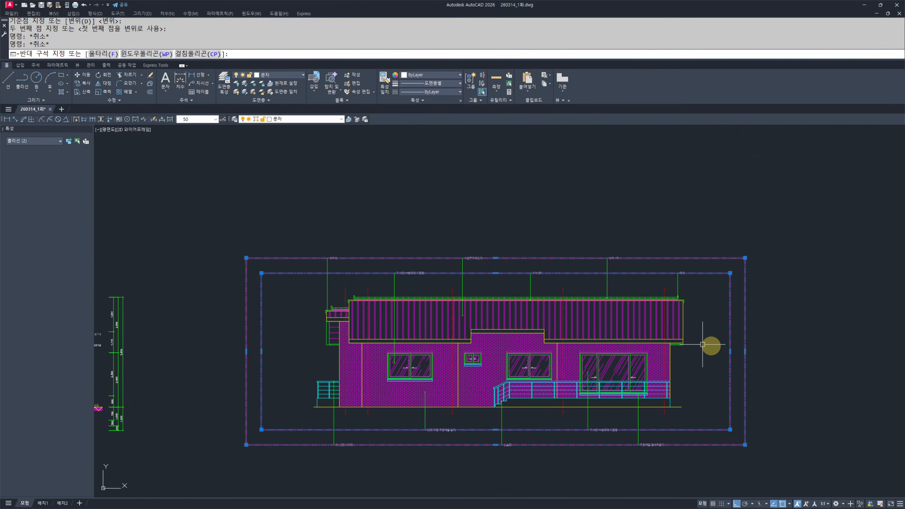
{"action": "type", "text": "e"}
{"action": "key", "text": "space"}
{"action": "scroll", "coordinate": [681, 369], "scroll_direction": "down", "scroll_amount": 2}
{"action": "scroll", "coordinate": [596, 388], "scroll_direction": "up", "scroll_amount": 2}
{"action": "key", "text": "Escape"}
{"action": "key", "text": "Escape"}
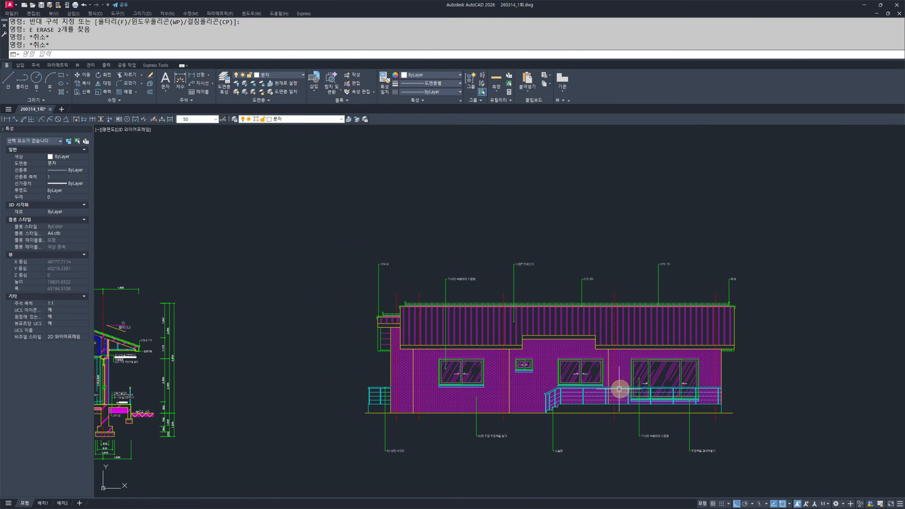
- Try to copy the whole annotated south elevation into the 남측입면도 sheet frame
{"action": "scroll", "coordinate": [490, 344], "scroll_direction": "down", "scroll_amount": 4}
{"action": "left_click", "coordinate": [424, 270]}
{"action": "left_click", "coordinate": [712, 410]}
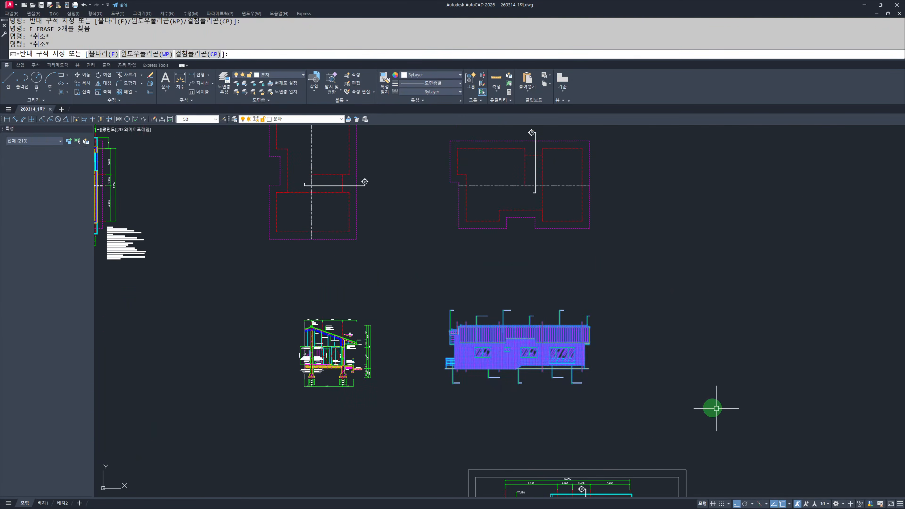
{"action": "scroll", "coordinate": [590, 361], "scroll_direction": "up", "scroll_amount": 4}
{"action": "type", "text": "ㅊㅊ"}
{"action": "key", "text": "space"}
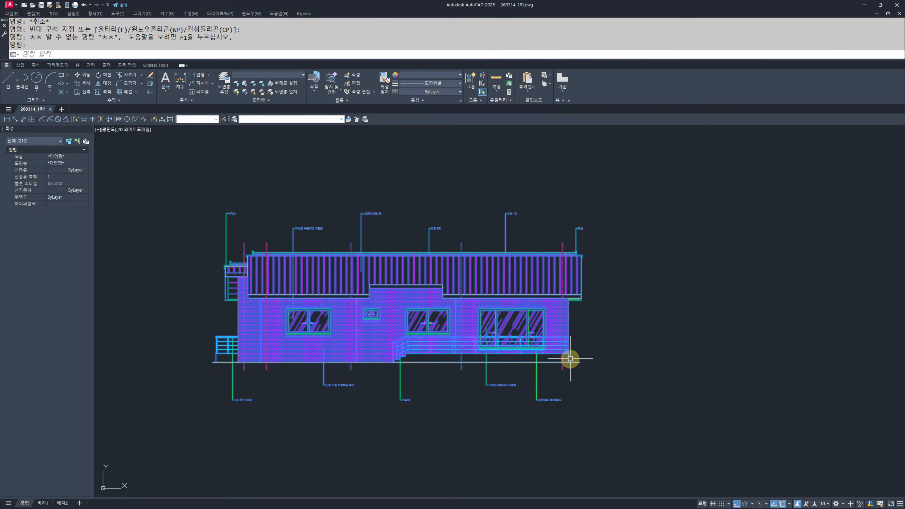
{"action": "scroll", "coordinate": [570, 358], "scroll_direction": "up", "scroll_amount": 4}
{"action": "type", "text": "cc"}
{"action": "key", "text": "space"}
{"action": "left_click", "coordinate": [565, 344]}
{"action": "scroll", "coordinate": [380, 338], "scroll_direction": "down", "scroll_amount": 5}
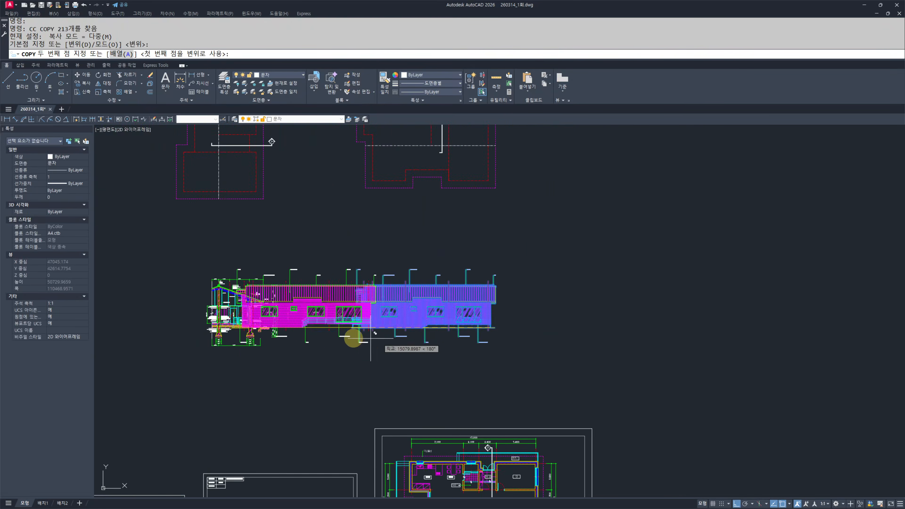
{"action": "scroll", "coordinate": [424, 370], "scroll_direction": "down", "scroll_amount": 4}
{"action": "scroll", "coordinate": [504, 339], "scroll_direction": "up", "scroll_amount": 8}
{"action": "key", "text": "F8"}
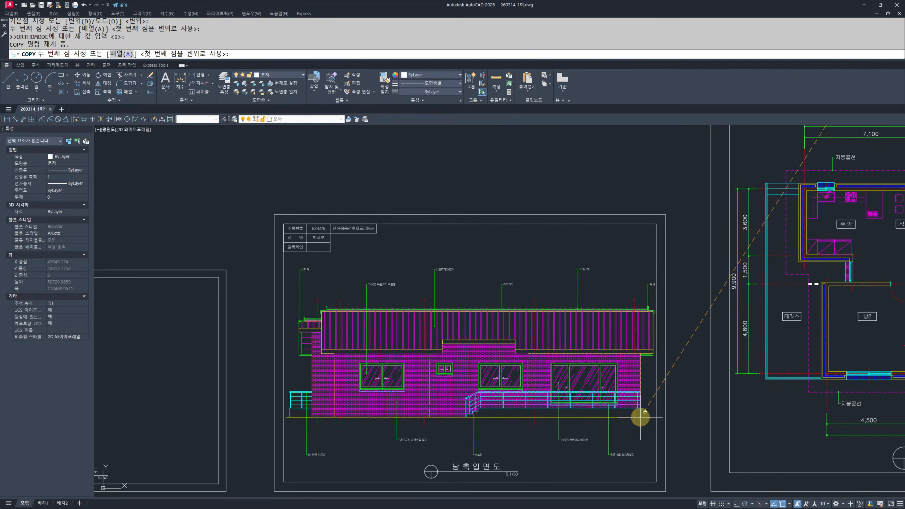
{"action": "key", "text": "Escape"}
{"action": "key", "text": "Escape"}
{"action": "scroll", "coordinate": [640, 414], "scroll_direction": "down", "scroll_amount": 5}
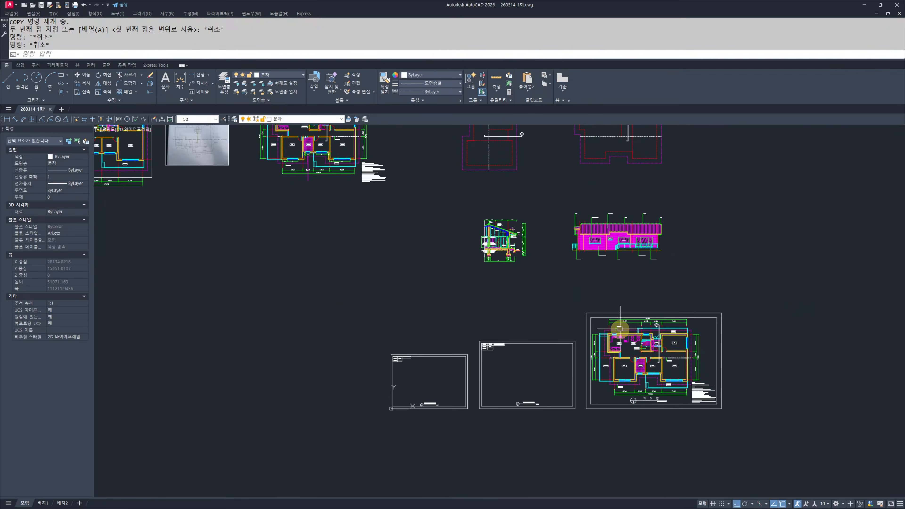
{"action": "scroll", "coordinate": [515, 289], "scroll_direction": "up", "scroll_amount": 5}
{"action": "scroll", "coordinate": [481, 336], "scroll_direction": "up", "scroll_amount": 5}
{"action": "middle_click_drag", "start_coordinate": [481, 336], "coordinate": [566, 356]}
{"action": "type", "text": "rec"}
{"action": "key", "text": "space"}
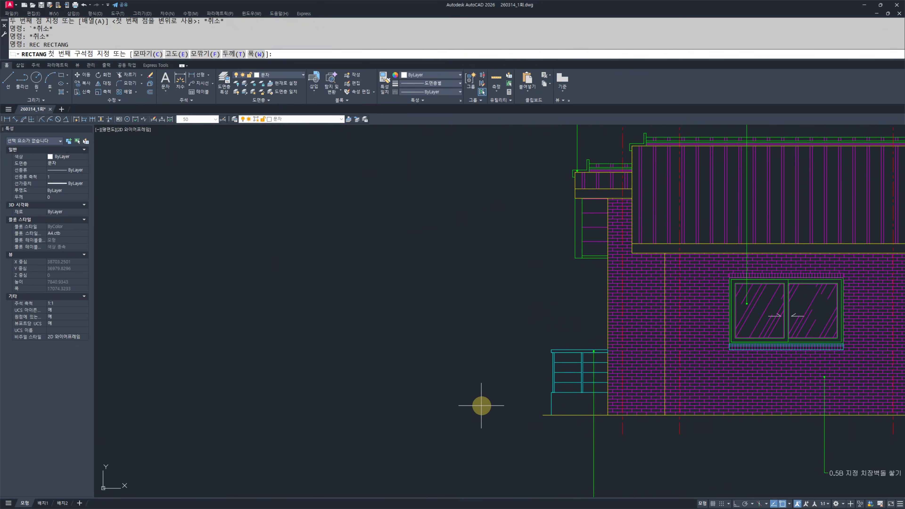
{"action": "key", "text": "Escape"}
{"action": "key", "text": "Escape"}
- Stretch the left end of the elevation's ground line farther outward past the terrace railing
{"action": "scroll", "coordinate": [535, 409], "scroll_direction": "up", "scroll_amount": 5}
{"action": "type", "text": "s"}
{"action": "key", "text": "space"}
{"action": "left_click", "coordinate": [570, 445]}
{"action": "key", "text": "Escape"}
{"action": "key", "text": "Escape"}
{"action": "type", "text": "l"}
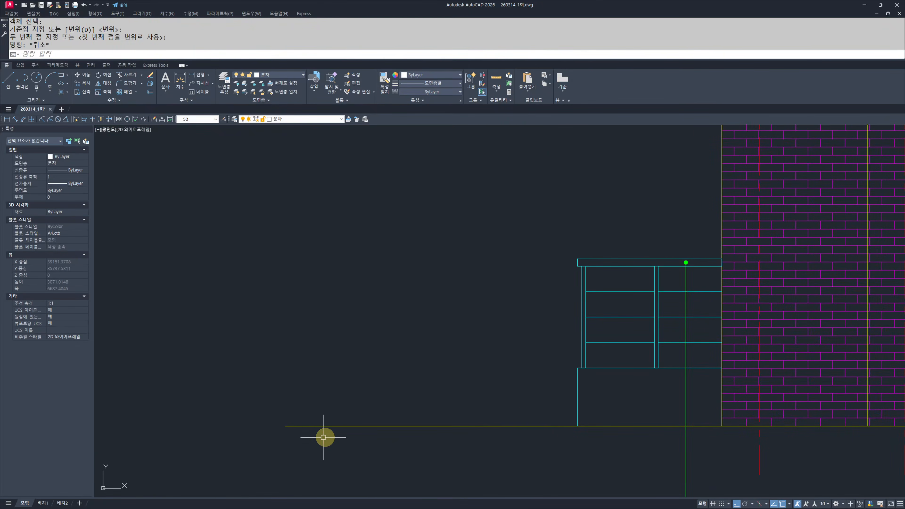
{"action": "key", "text": "space"}
- Copy the building's left wall edge line horizontally onto the extended ground line, left of the terrace railing
{"action": "scroll", "coordinate": [438, 442], "scroll_direction": "down", "scroll_amount": 4}
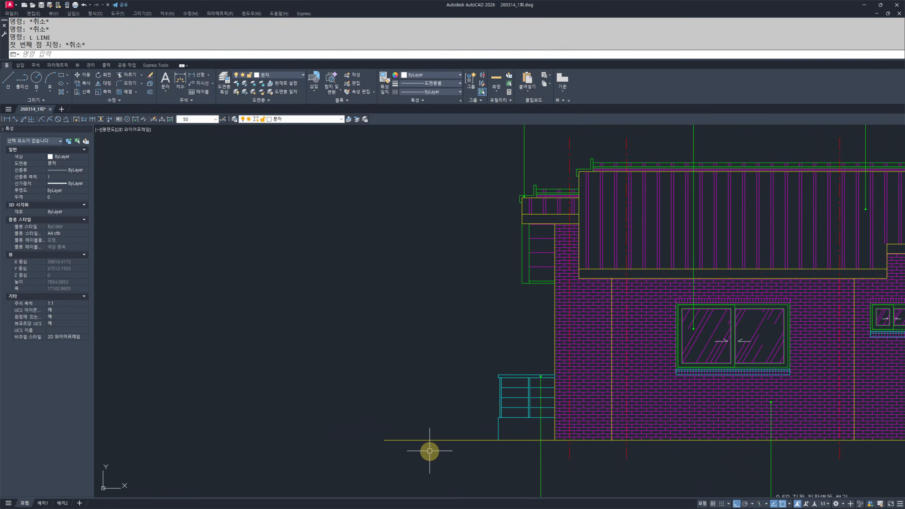
{"action": "left_click", "coordinate": [554, 347]}
{"action": "type", "text": "cc"}
{"action": "key", "text": "space"}
{"action": "left_click", "coordinate": [555, 349]}
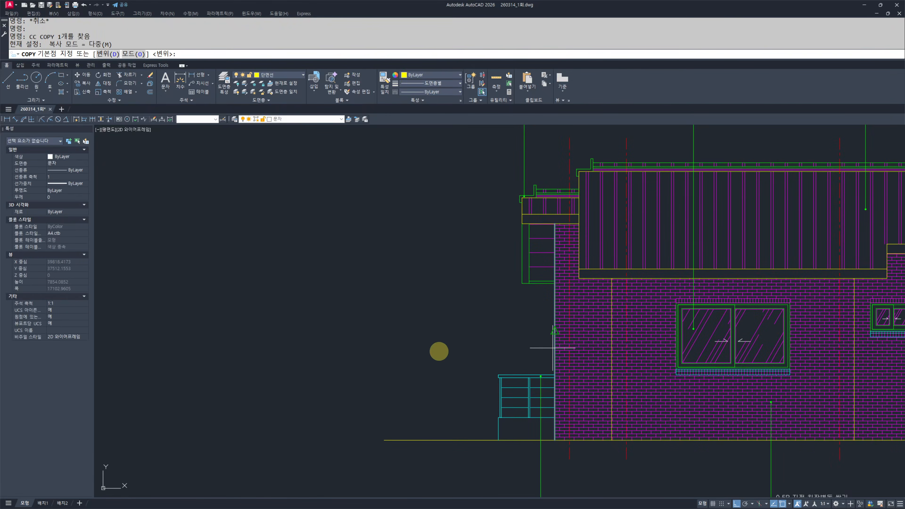
{"action": "left_click", "coordinate": [421, 353]}
{"action": "key", "text": "Escape"}
- Offset the copied vertical line by 150 to the right to form a tree trunk
{"action": "type", "text": "o"}
{"action": "key", "text": "space"}
{"action": "type", "text": "150"}
{"action": "key", "text": "space"}
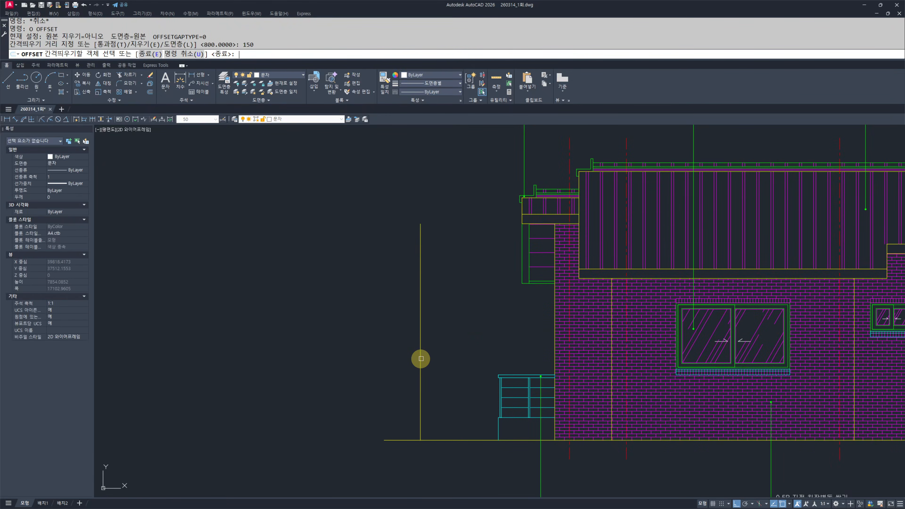
{"action": "left_click", "coordinate": [420, 301]}
{"action": "left_click", "coordinate": [446, 300]}
{"action": "key", "text": "Escape"}
{"action": "key", "text": "Escape"}
- Stretch the upper ends of both trunk lines straight down to shorten the tree trunk
{"action": "middle_click_drag", "start_coordinate": [456, 331], "coordinate": [492, 364]}
{"action": "type", "text": "s"}
{"action": "left_click", "coordinate": [511, 291]}
{"action": "left_click", "coordinate": [402, 217]}
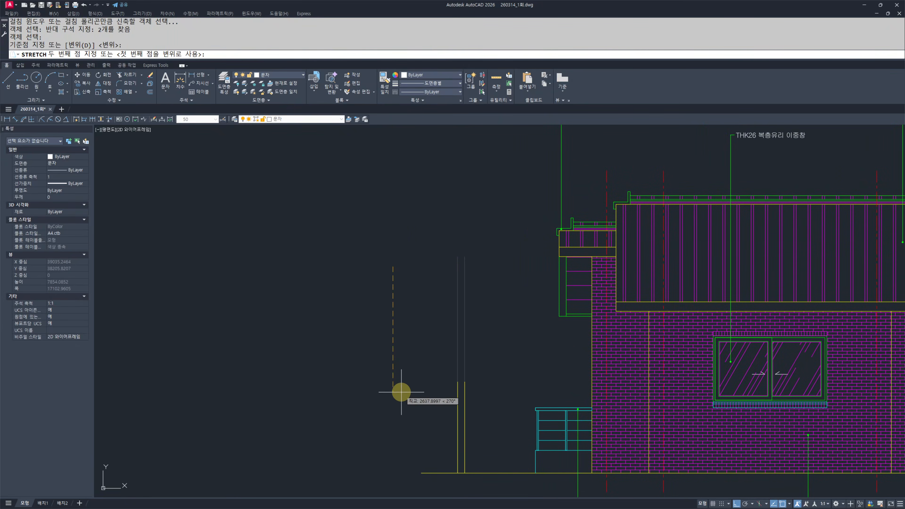
{"action": "left_click", "coordinate": [405, 366]}
{"action": "key", "text": "Escape"}
{"action": "key", "text": "Escape"}
- Stretch the top ends of the trunk lines slightly inward so the trunk tapers upward
{"action": "scroll", "coordinate": [461, 373], "scroll_direction": "up", "scroll_amount": 5}
{"action": "type", "text": "s"}
{"action": "left_click", "coordinate": [504, 350]}
{"action": "left_click", "coordinate": [453, 291]}
{"action": "left_click", "coordinate": [580, 341]}
{"action": "left_click", "coordinate": [574, 340]}
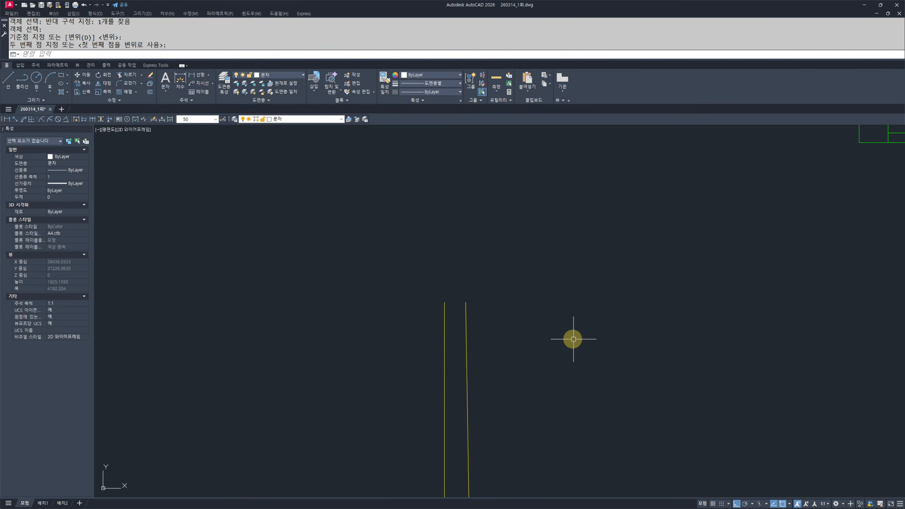
{"action": "key", "text": "Escape"}
{"action": "key", "text": "Escape"}
- Draw a tall, narrow ellipse around the upper part of the trunk as the tree crown
{"action": "scroll", "coordinate": [532, 322], "scroll_direction": "down", "scroll_amount": 6}
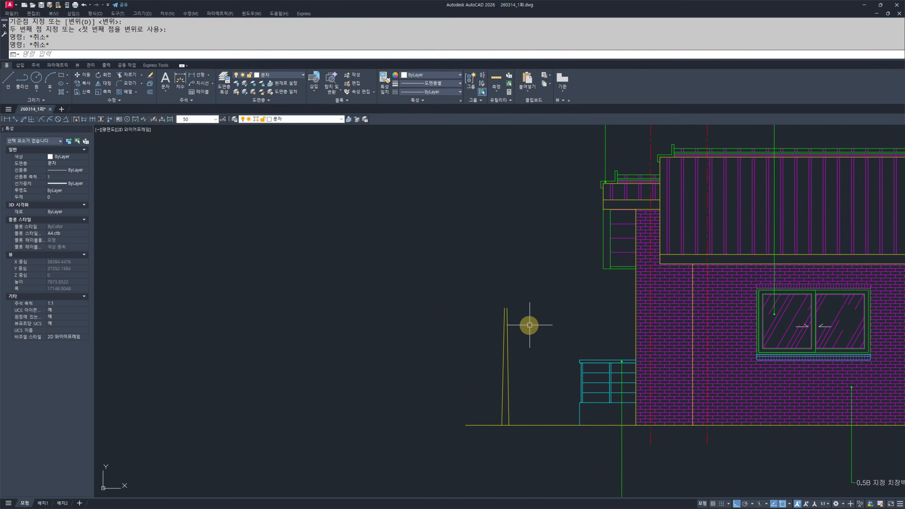
{"action": "type", "text": "EL"}
{"action": "key", "text": "space"}
{"action": "left_click", "coordinate": [505, 274]}
{"action": "left_click", "coordinate": [510, 382]}
{"action": "left_click", "coordinate": [519, 324]}
{"action": "key", "text": "Escape"}
{"action": "key", "text": "Escape"}
- Match the crown ellipse and trunk lines to the properties of the magenta horizontal lines under the left canopy
{"action": "middle_click_drag", "start_coordinate": [549, 356], "coordinate": [566, 342]}
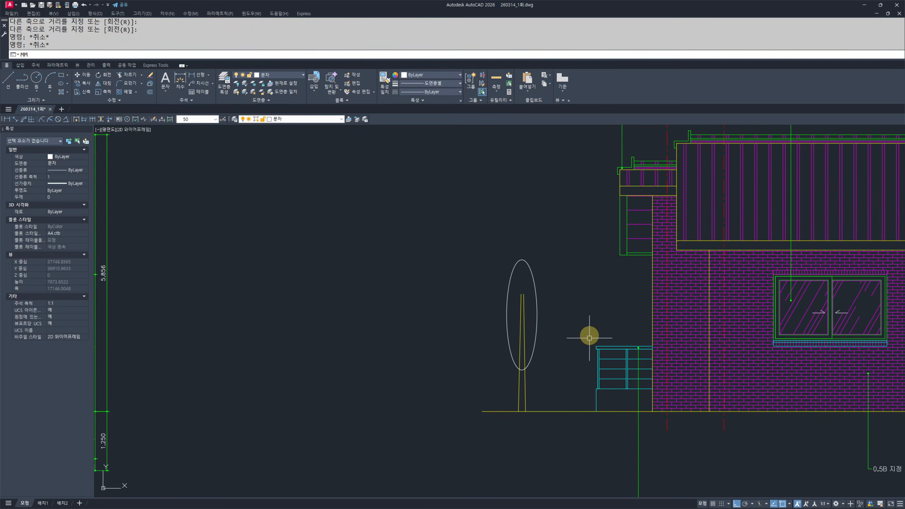
{"action": "left_click", "coordinate": [638, 239]}
{"action": "left_click", "coordinate": [584, 262]}
{"action": "left_click", "coordinate": [474, 324]}
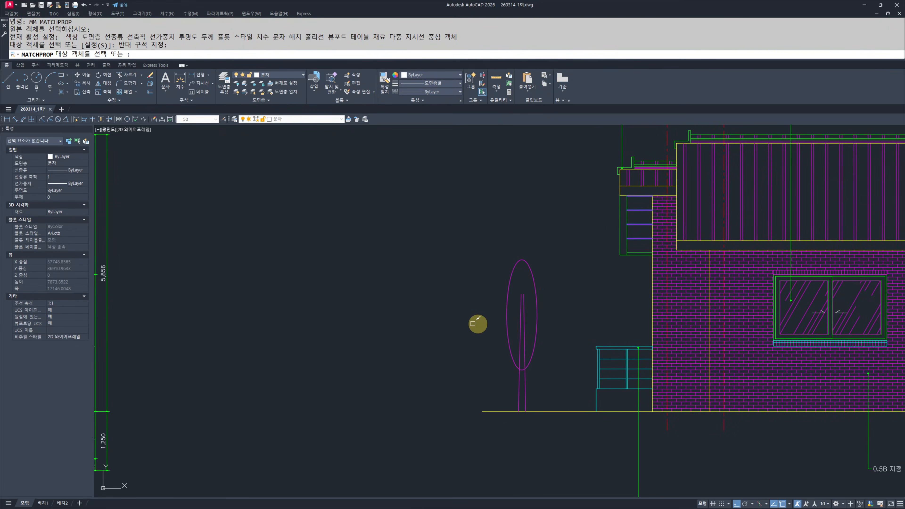
{"action": "key", "text": "Escape"}
{"action": "key", "text": "Escape"}
{"action": "scroll", "coordinate": [525, 378], "scroll_direction": "up", "scroll_amount": 2}
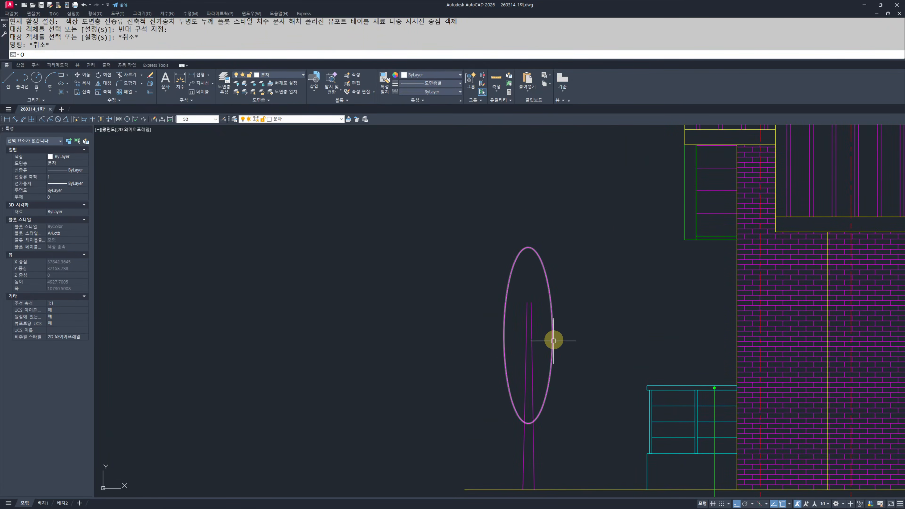
{"action": "type", "text": "O"}
{"action": "key", "text": "space"}
{"action": "left_click", "coordinate": [531, 248]}
{"action": "key", "text": "Escape"}
{"action": "key", "text": "Escape"}
- Copy the crown ellipse 30 to the left, and erase that copy
{"action": "type", "text": "CO"}
{"action": "key", "text": "space"}
{"action": "left_click", "coordinate": [556, 245]}
{"action": "left_click", "coordinate": [525, 275]}
{"action": "key", "text": "space"}
{"action": "left_click", "coordinate": [575, 282]}
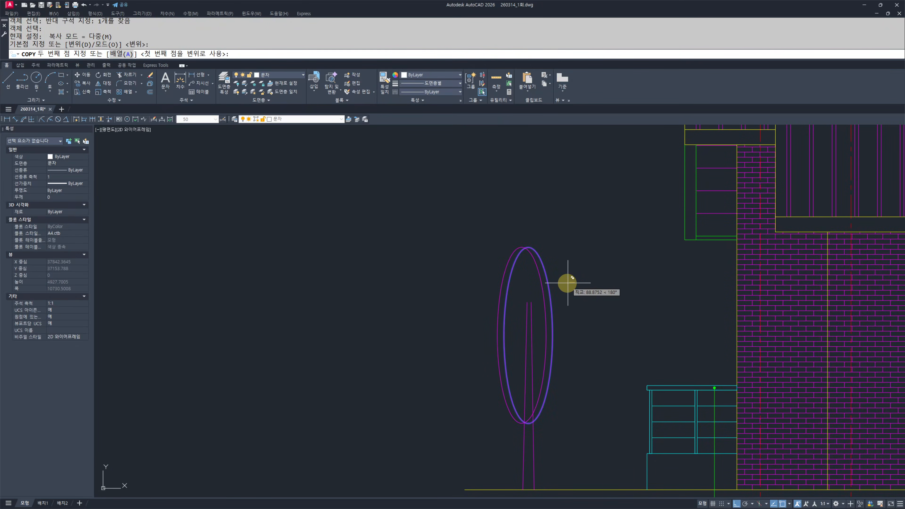
{"action": "type", "text": "30"}
{"action": "key", "text": "Return"}
{"action": "key", "text": "Escape"}
{"action": "key", "text": "Escape"}
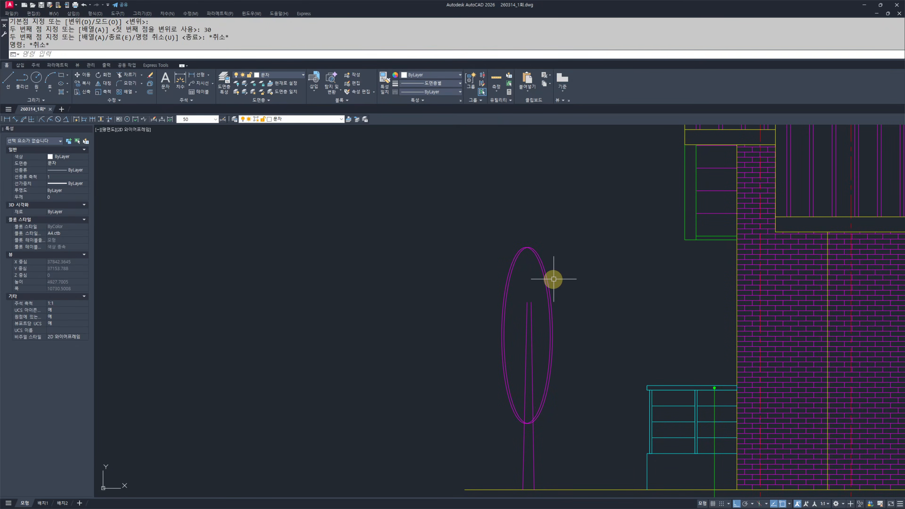
{"action": "left_click", "coordinate": [545, 280]}
{"action": "type", "text": "E"}
{"action": "key", "text": "space"}
- Copy the crown ellipse horizontally a short distance to the left, overlapping the original
{"action": "left_click", "coordinate": [551, 279]}
{"action": "left_click", "coordinate": [541, 285]}
{"action": "type", "text": "CC"}
{"action": "left_click", "coordinate": [646, 294]}
{"action": "left_click", "coordinate": [640, 295]}
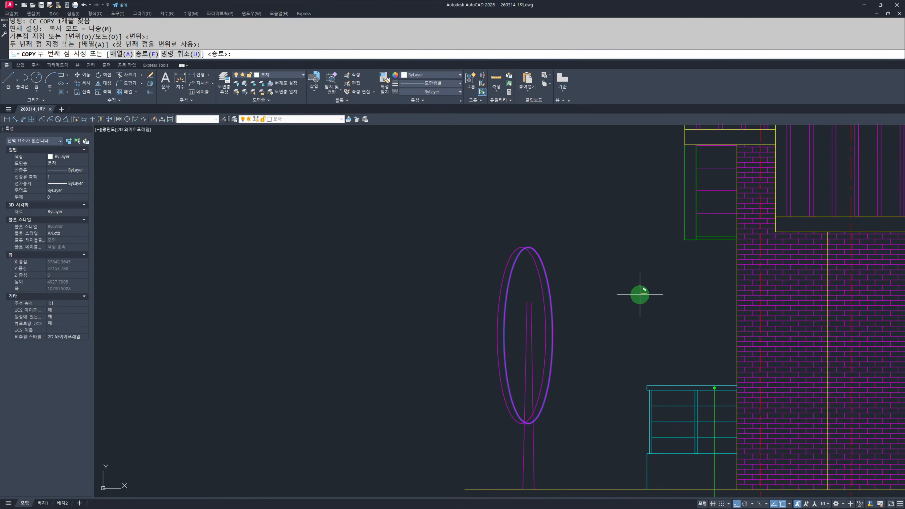
{"action": "key", "text": "Escape"}
{"action": "key", "text": "Escape"}
{"action": "scroll", "coordinate": [536, 290], "scroll_direction": "up", "scroll_amount": 5}
{"action": "type", "text": "TR"}
{"action": "scroll", "coordinate": [551, 253], "scroll_direction": "down", "scroll_amount": 5}
{"action": "key", "text": "space"}
{"action": "left_click", "coordinate": [551, 254]}
{"action": "left_click", "coordinate": [553, 254]}
{"action": "key", "text": "Escape"}
{"action": "key", "text": "Escape"}
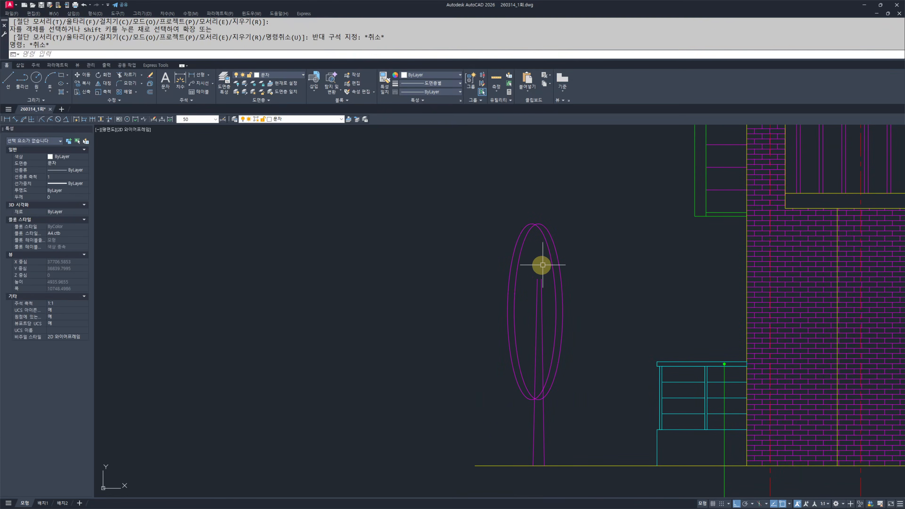
- Trim away the right half of the copied ellipse that lies inside the original crown ellipse
{"action": "type", "text": "TR"}
{"action": "left_click", "coordinate": [535, 254]}
{"action": "left_click", "coordinate": [520, 245]}
{"action": "key", "text": "space"}
{"action": "left_click", "coordinate": [546, 239]}
{"action": "key", "text": "Escape"}
{"action": "key", "text": "Escape"}
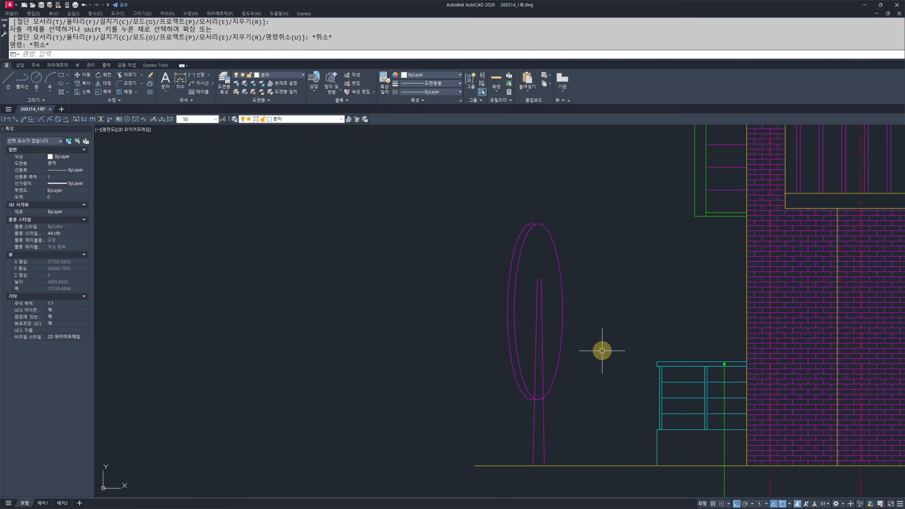
- Stretch the top ends of both trunk lines down a little inside the crown
{"action": "scroll", "coordinate": [541, 333], "scroll_direction": "up", "scroll_amount": 3}
{"action": "type", "text": "S"}
{"action": "left_click", "coordinate": [551, 277]}
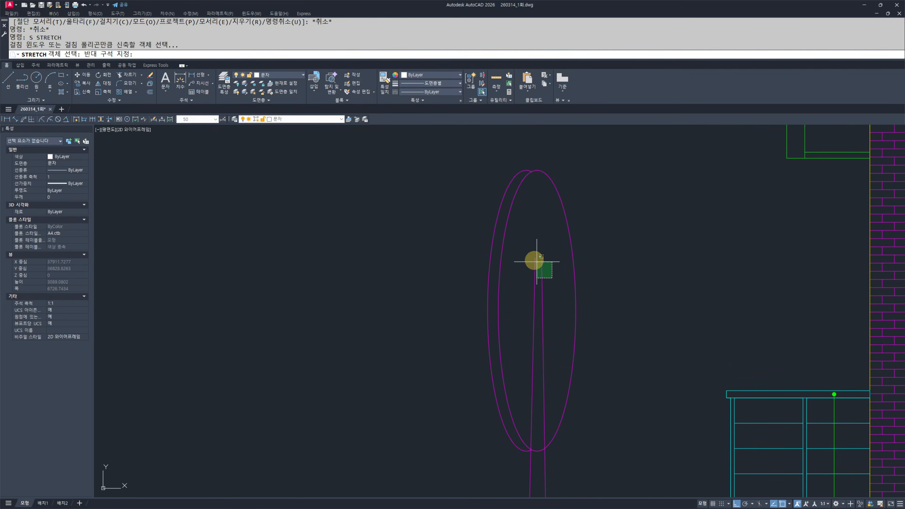
{"action": "left_click", "coordinate": [525, 247]}
{"action": "key", "text": "space"}
{"action": "left_click", "coordinate": [639, 255]}
{"action": "left_click", "coordinate": [641, 287]}
{"action": "key", "text": "Escape"}
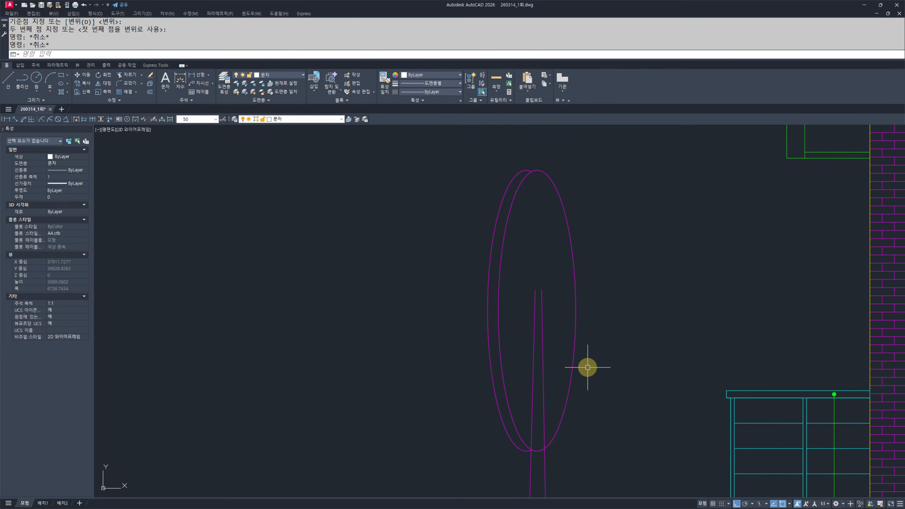
- With ortho off, draw the two lower branches as bent two-segment lines, one to each side of the trunk
{"action": "scroll", "coordinate": [526, 362], "scroll_direction": "up", "scroll_amount": 2}
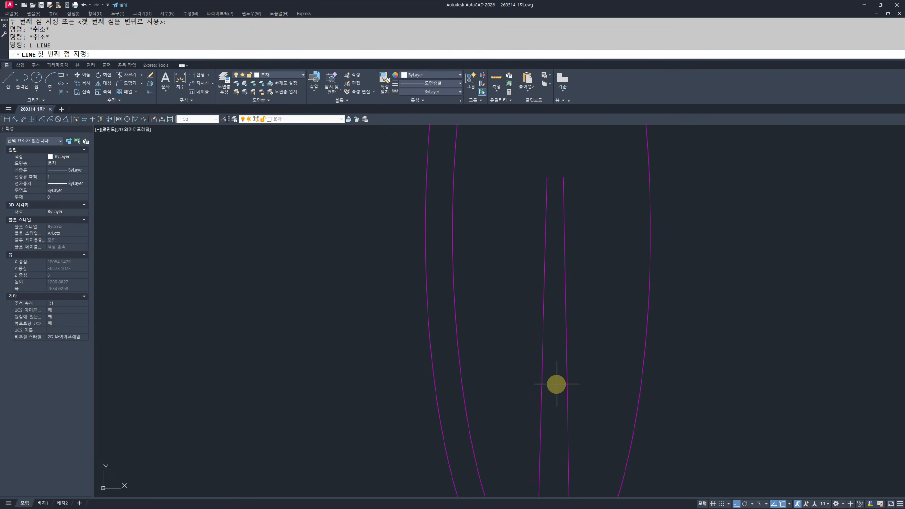
{"action": "left_click", "coordinate": [552, 386]}
{"action": "key", "text": "F8"}
{"action": "right_click", "coordinate": [586, 330]}
{"action": "left_click", "coordinate": [541, 388]}
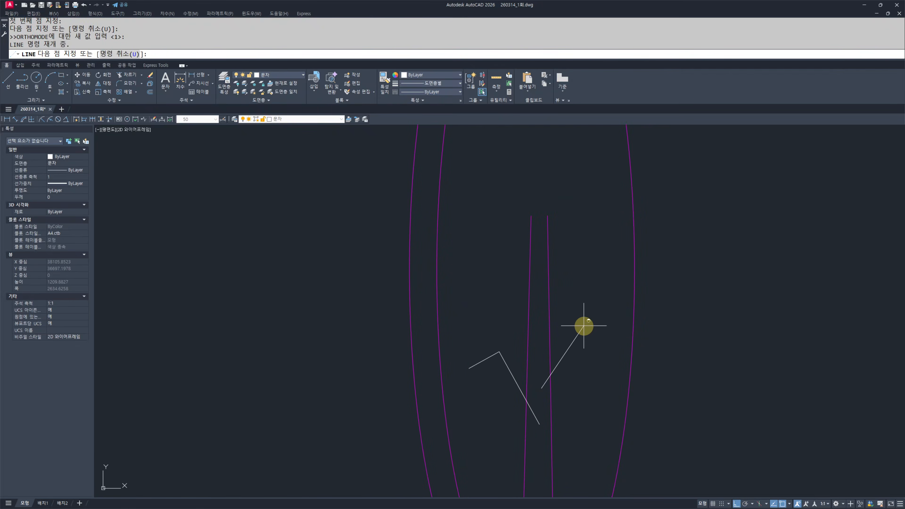
{"action": "right_click", "coordinate": [541, 272]}
- Draw two upper branches as bent two-segment lines near the trunk's top, one to each side
{"action": "middle_click_drag", "start_coordinate": [540, 269], "coordinate": [546, 345]}
{"action": "right_click", "coordinate": [547, 345]}
{"action": "left_click", "coordinate": [548, 344]}
{"action": "key", "text": "shift"}
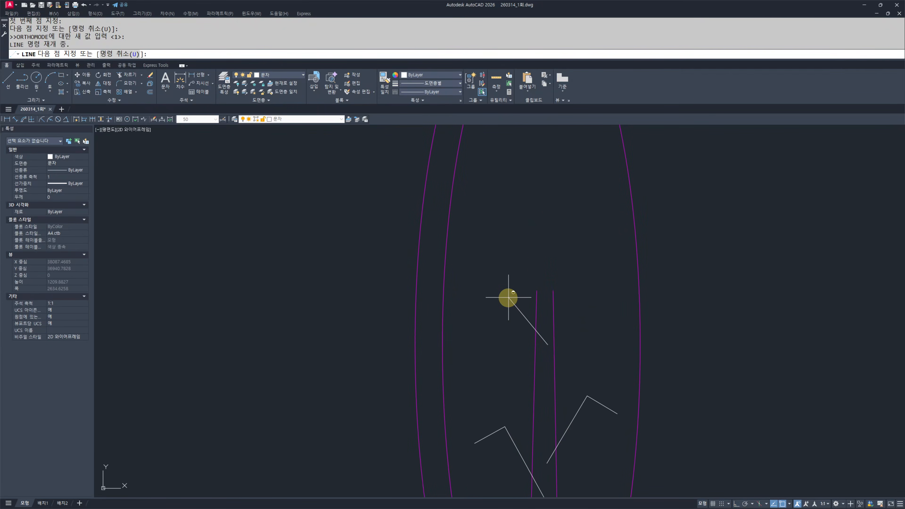
{"action": "left_click", "coordinate": [494, 300], "text": "shift"}
{"action": "right_click", "coordinate": [546, 291]}
{"action": "left_click", "coordinate": [547, 297]}
{"action": "key", "text": "shift"}
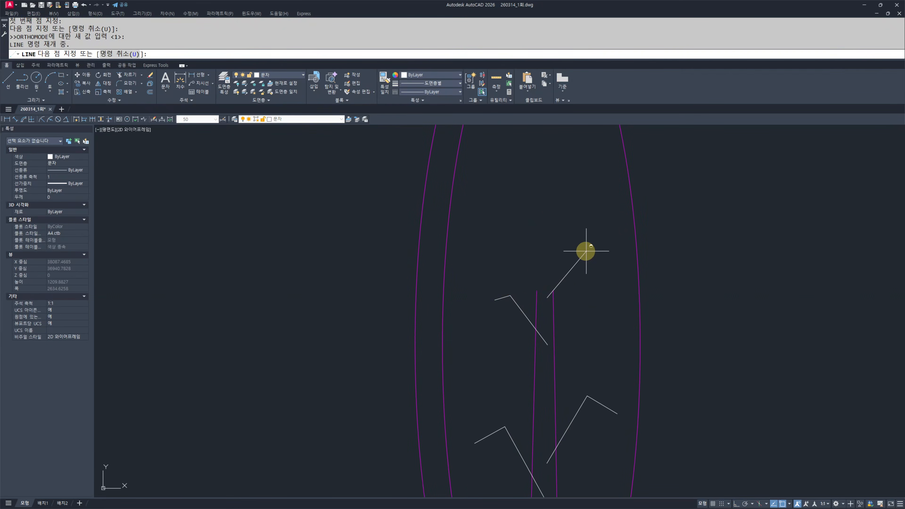
{"action": "key", "text": "Escape"}
- Match the properties of all the branch lines to those of the crown ellipse
{"action": "scroll", "coordinate": [593, 290], "scroll_direction": "down", "scroll_amount": 6}
{"action": "type", "text": "M"}
{"action": "left_click", "coordinate": [589, 282]}
{"action": "left_click", "coordinate": [615, 236]}
{"action": "left_click", "coordinate": [551, 321]}
{"action": "key", "text": "Escape"}
- Copy the two trunk lines straight down so the copies run inside the lower trunk
{"action": "key", "text": "Escape"}
{"action": "middle_click_drag", "start_coordinate": [598, 343], "coordinate": [614, 354]}
{"action": "left_click", "coordinate": [602, 378]}
{"action": "left_click", "coordinate": [502, 269]}
{"action": "key", "text": "Escape"}
{"action": "key", "text": "Escape"}
{"action": "scroll", "coordinate": [575, 412], "scroll_direction": "up", "scroll_amount": 2}
{"action": "left_click", "coordinate": [588, 392]}
{"action": "left_click", "coordinate": [560, 385]}
{"action": "scroll", "coordinate": [609, 357], "scroll_direction": "down", "scroll_amount": 4}
{"action": "type", "text": "CC"}
{"action": "left_click", "coordinate": [520, 290]}
{"action": "left_click", "coordinate": [521, 374]}
{"action": "key", "text": "Escape"}
{"action": "key", "text": "Escape"}
- Trim off the parts of the copied trunk lines that extend below the ground line
{"action": "scroll", "coordinate": [613, 406], "scroll_direction": "up", "scroll_amount": 3}
{"action": "type", "text": "TR"}
{"action": "left_click", "coordinate": [636, 317]}
{"action": "left_click", "coordinate": [619, 374]}
{"action": "key", "text": "space"}
{"action": "left_click", "coordinate": [680, 386]}
- Stretch the top end of one inner trunk line so the two inner lines differ in height
{"action": "scroll", "coordinate": [558, 319], "scroll_direction": "up", "scroll_amount": 4}
{"action": "type", "text": "s"}
{"action": "key", "text": "space"}
{"action": "left_click", "coordinate": [700, 354]}
{"action": "left_click", "coordinate": [690, 321]}
{"action": "key", "text": "space"}
{"action": "key", "text": "Escape"}
{"action": "key", "text": "Escape"}
- Group the tree's crown, trunk and branches into a single unnamed group
{"action": "scroll", "coordinate": [653, 361], "scroll_direction": "down", "scroll_amount": 4}
{"action": "middle_click_drag", "start_coordinate": [687, 370], "coordinate": [643, 393]}
{"action": "left_click", "coordinate": [502, 433]}
{"action": "left_click", "coordinate": [664, 160]}
{"action": "middle_click_drag", "start_coordinate": [637, 270], "coordinate": [620, 290]}
{"action": "type", "text": "h"}
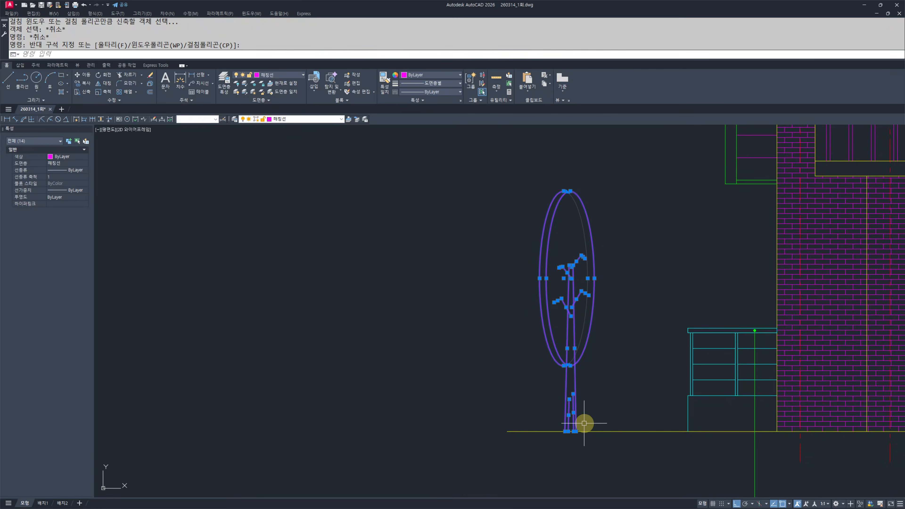
{"action": "type", "text": "g"}
{"action": "key", "text": "Escape"}
{"action": "key", "text": "Escape"}
{"action": "left_click", "coordinate": [626, 361]}
{"action": "left_click", "coordinate": [493, 298]}
{"action": "middle_click_drag", "start_coordinate": [536, 335], "coordinate": [542, 332]}
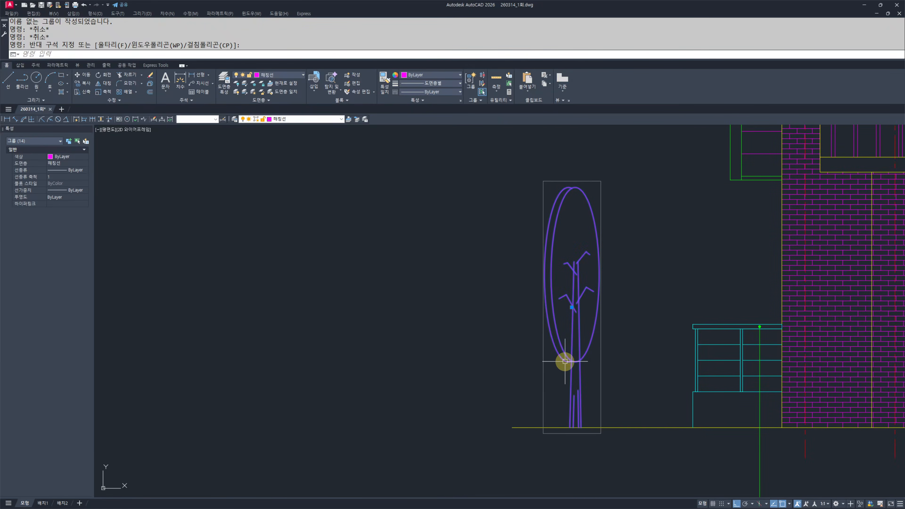
{"action": "double_click", "coordinate": [563, 362]}
{"action": "key", "text": "Escape"}
{"action": "key", "text": "Escape"}
- Ungroup the tree so its individual lines can be edited
{"action": "scroll", "coordinate": [568, 371], "scroll_direction": "up", "scroll_amount": 4}
{"action": "left_click", "coordinate": [644, 327]}
{"action": "left_click", "coordinate": [602, 381]}
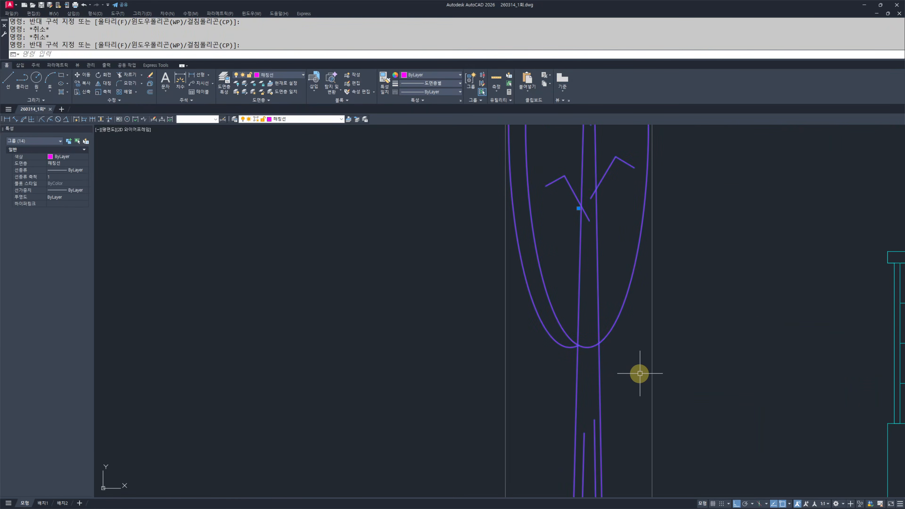
{"action": "type", "text": "UN"}
{"action": "key", "text": "Return"}
- Stretch the top ends of both inner trunk lines vertically upward toward the crown
{"action": "middle_click_drag", "start_coordinate": [648, 416], "coordinate": [647, 361]}
{"action": "type", "text": "s"}
{"action": "left_click", "coordinate": [681, 421]}
{"action": "left_click", "coordinate": [530, 340]}
{"action": "key", "text": "space"}
{"action": "left_click", "coordinate": [495, 378]}
{"action": "left_click", "coordinate": [498, 341]}
{"action": "key", "text": "Escape"}
{"action": "key", "text": "Escape"}
- Stretch the top end of the left inner trunk line up by a further small amount
{"action": "type", "text": "s"}
{"action": "left_click", "coordinate": [546, 342]}
{"action": "left_click", "coordinate": [503, 306]}
{"action": "key", "text": "space"}
{"action": "left_click", "coordinate": [658, 334]}
{"action": "left_click", "coordinate": [659, 326]}
{"action": "key", "text": "Escape"}
{"action": "key", "text": "Escape"}
- Group all the tree's lines with the reworked inner trunk lines into an unnamed group
{"action": "scroll", "coordinate": [609, 348], "scroll_direction": "down", "scroll_amount": 8}
{"action": "scroll", "coordinate": [636, 357], "scroll_direction": "down", "scroll_amount": 3}
{"action": "middle_click_drag", "start_coordinate": [636, 360], "coordinate": [635, 376]}
{"action": "left_click", "coordinate": [637, 378]}
{"action": "left_click", "coordinate": [539, 227]}
{"action": "middle_click_drag", "start_coordinate": [574, 314], "coordinate": [568, 316]}
{"action": "type", "text": "G"}
{"action": "key", "text": "space"}
{"action": "key", "text": "Escape"}
{"action": "left_click", "coordinate": [654, 293]}
{"action": "left_click", "coordinate": [562, 289]}
{"action": "middle_click_drag", "start_coordinate": [575, 361], "coordinate": [557, 350]}
{"action": "type", "text": "C"}
{"action": "key", "text": "Escape"}
{"action": "key", "text": "Escape"}
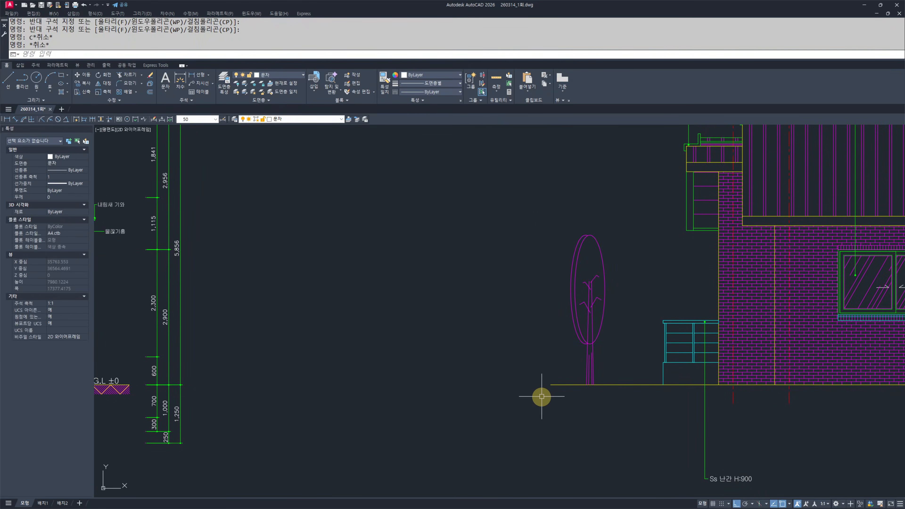
- Move the tree group horizontally about 2200 to the right so it overlaps the railing beside the brick wall
{"action": "left_click", "coordinate": [660, 345]}
{"action": "left_click", "coordinate": [561, 343]}
{"action": "key", "text": "space"}
{"action": "left_click", "coordinate": [523, 404]}
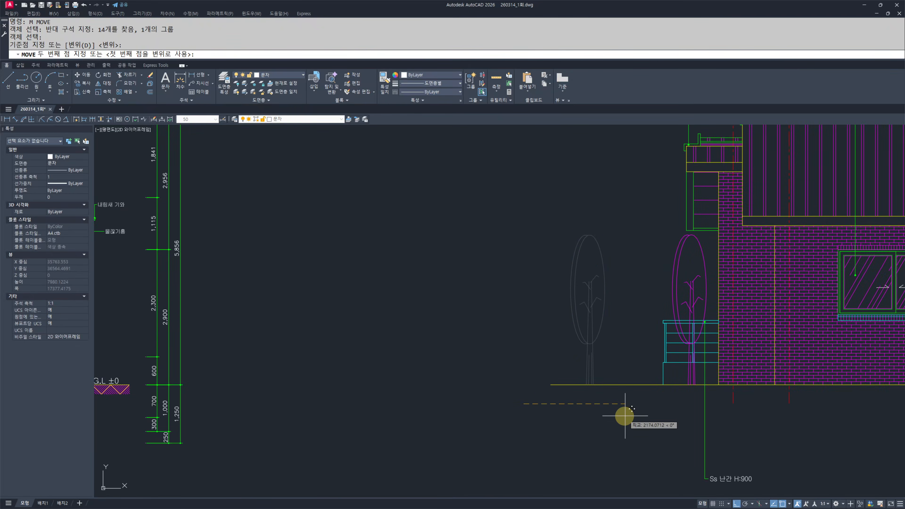
{"action": "key", "text": "Escape"}
{"action": "key", "text": "Escape"}
- Send the tree group to the back of the draw order, behind the railing
{"action": "scroll", "coordinate": [687, 353], "scroll_direction": "up", "scroll_amount": 4}
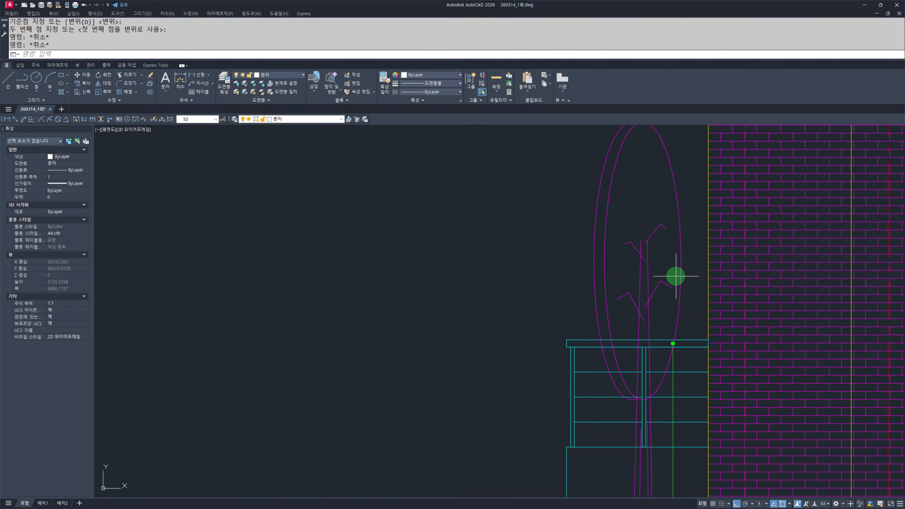
{"action": "left_click", "coordinate": [676, 276]}
{"action": "left_click", "coordinate": [547, 299]}
{"action": "left_click", "coordinate": [529, 289]}
{"action": "type", "text": "DR"}
{"action": "key", "text": "space"}
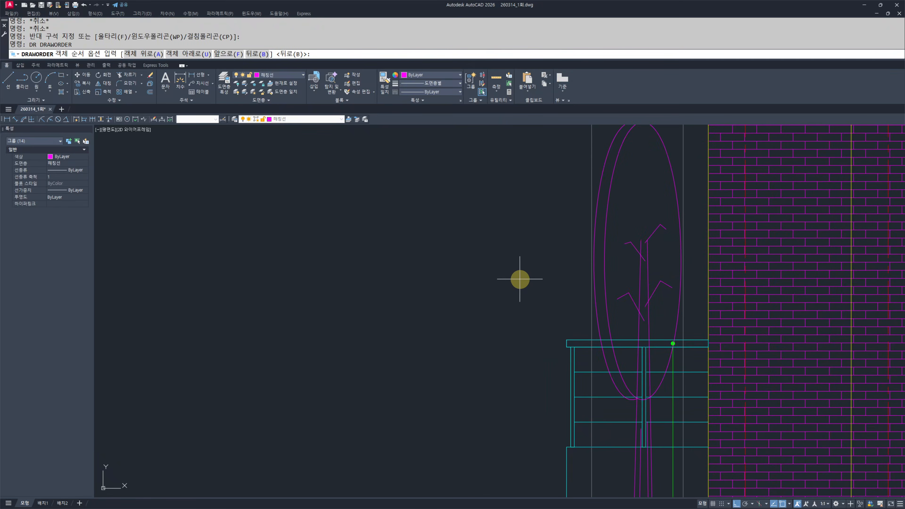
{"action": "type", "text": "B"}
{"action": "key", "text": "space"}
{"action": "key", "text": "Escape"}
{"action": "key", "text": "Escape"}
- Ungroup the tree standing behind the railing into its separate lines
{"action": "scroll", "coordinate": [593, 319], "scroll_direction": "down", "scroll_amount": 2}
{"action": "middle_click_drag", "start_coordinate": [557, 387], "coordinate": [556, 361]}
{"action": "scroll", "coordinate": [556, 361], "scroll_direction": "up", "scroll_amount": 4}
{"action": "scroll", "coordinate": [744, 414], "scroll_direction": "up", "scroll_amount": 1}
{"action": "scroll", "coordinate": [734, 360], "scroll_direction": "down", "scroll_amount": 3}
{"action": "left_click", "coordinate": [768, 225]}
{"action": "left_click", "coordinate": [645, 223]}
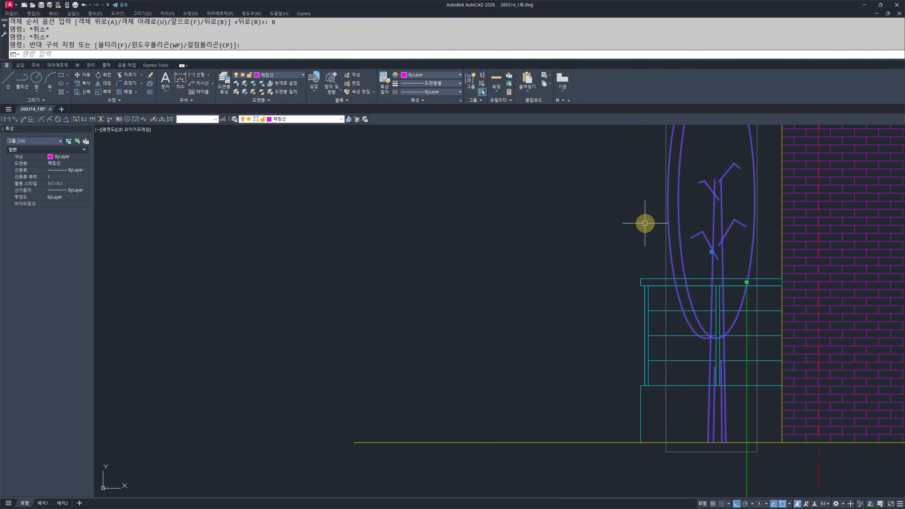
{"action": "type", "text": "UNG"}
{"action": "key", "text": "space"}
{"action": "key", "text": "Escape"}
{"action": "key", "text": "Escape"}
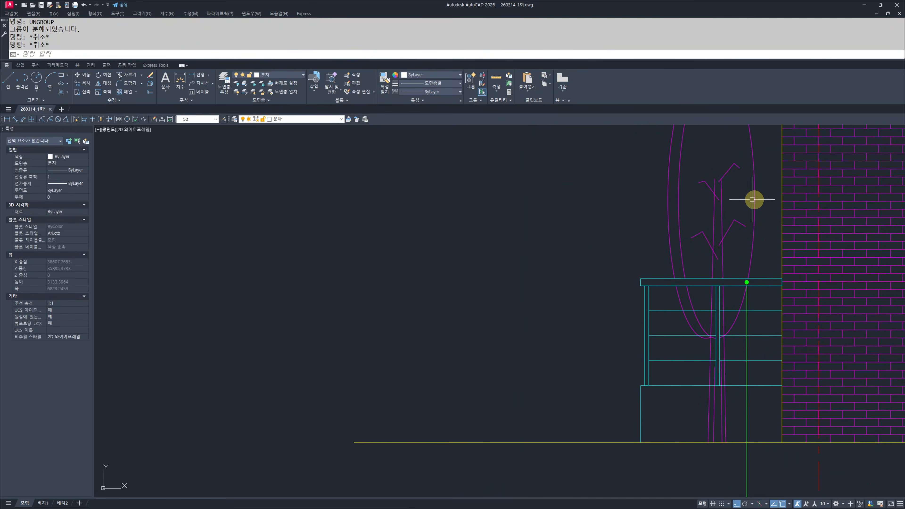
{"action": "scroll", "coordinate": [676, 356], "scroll_direction": "up", "scroll_amount": 4}
{"action": "key", "text": "ctrl+z"}
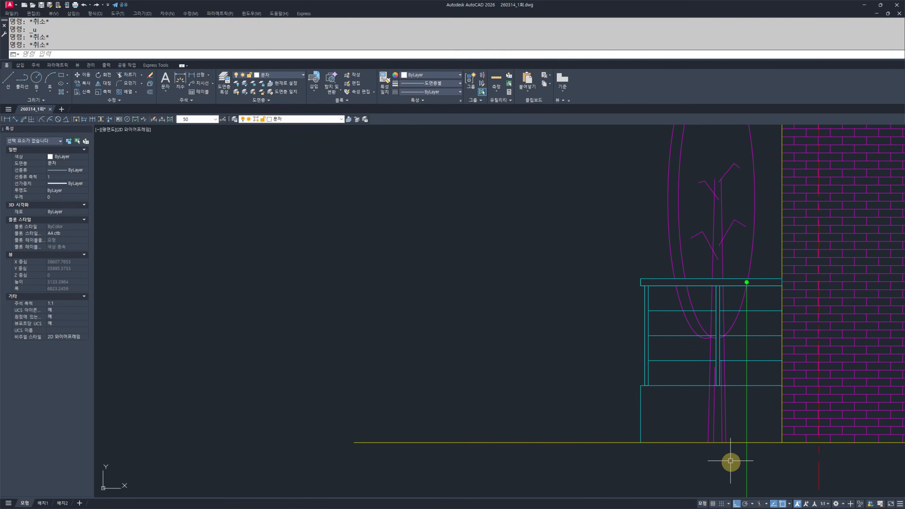
- Create a rectangular wipeout over the base wall below the railing, from its top edge down to the ground line
{"action": "middle_click_drag", "start_coordinate": [731, 425], "coordinate": [625, 372]}
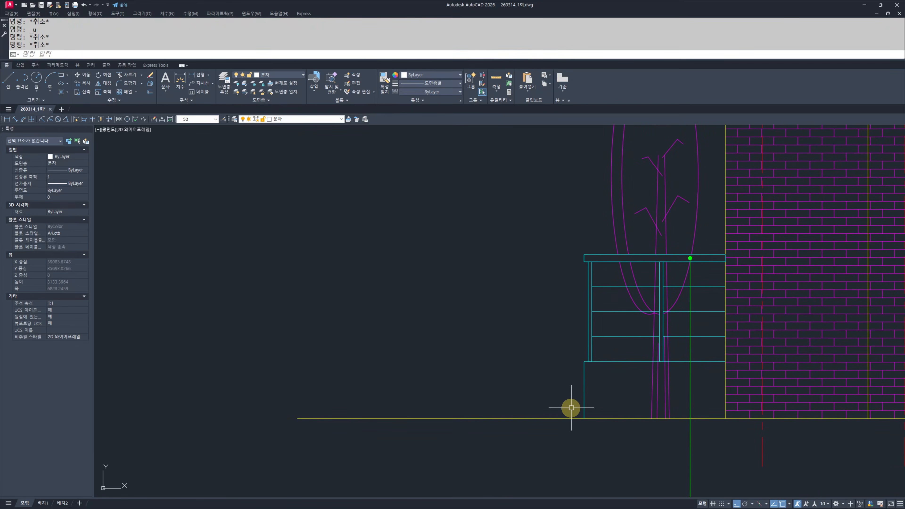
{"action": "type", "text": "WI"}
{"action": "key", "text": "space"}
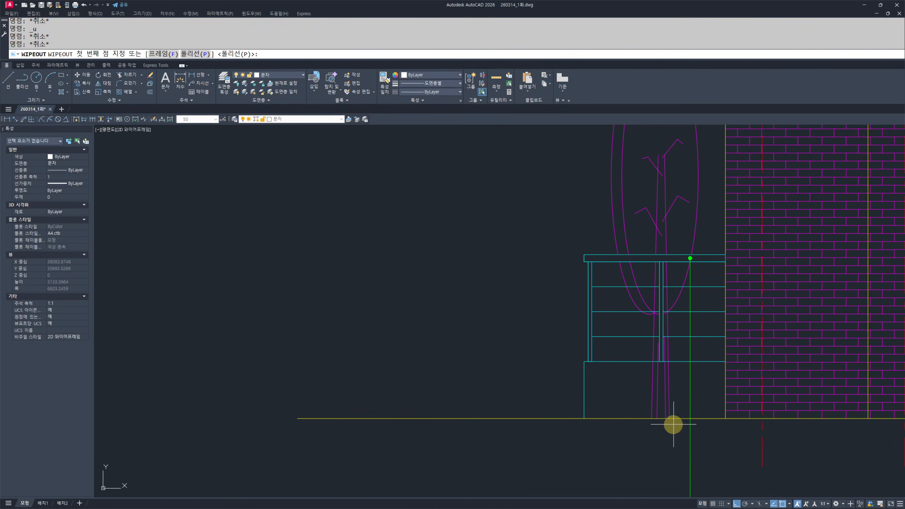
{"action": "scroll", "coordinate": [697, 408], "scroll_direction": "up", "scroll_amount": 2}
{"action": "left_click", "coordinate": [515, 334]}
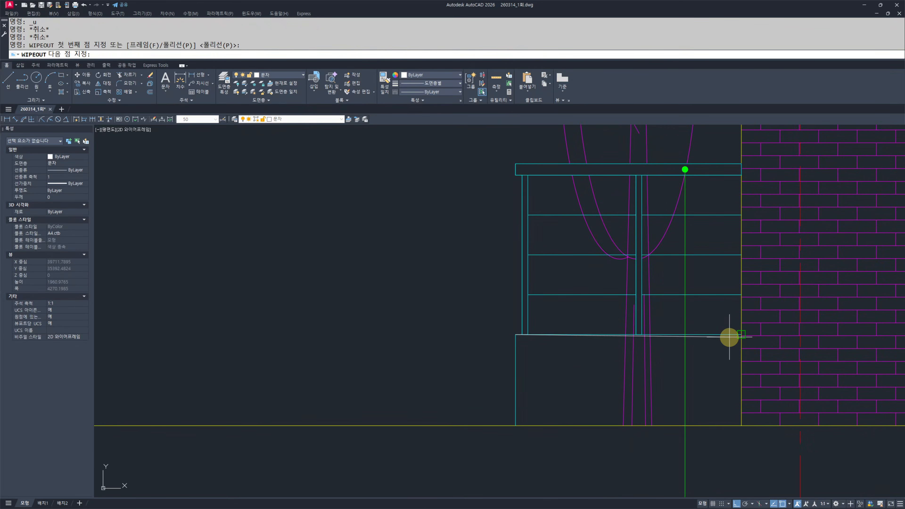
{"action": "left_click", "coordinate": [739, 335]}
{"action": "left_click", "coordinate": [743, 425]}
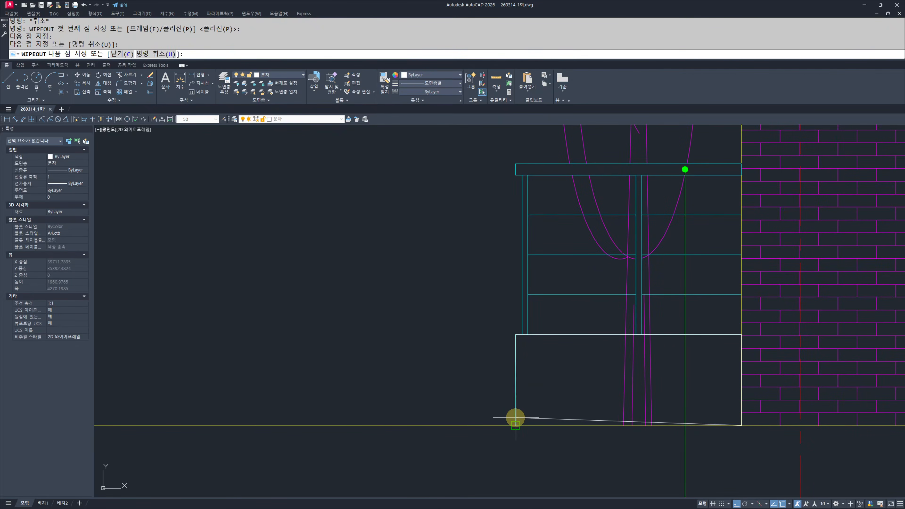
{"action": "key", "text": "Escape"}
{"action": "key", "text": "Escape"}
- Match the wipeout frame's properties to the cyan railing lines
{"action": "type", "text": "MM"}
{"action": "key", "text": "space"}
{"action": "middle_click_drag", "start_coordinate": [586, 384], "coordinate": [569, 383]}
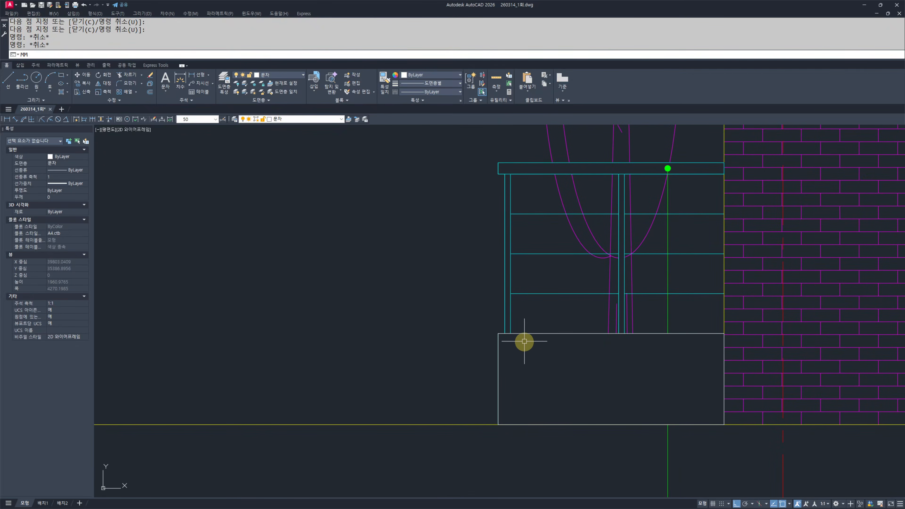
{"action": "left_click", "coordinate": [504, 329]}
{"action": "left_click", "coordinate": [498, 377]}
{"action": "key", "text": "Escape"}
{"action": "key", "text": "Escape"}
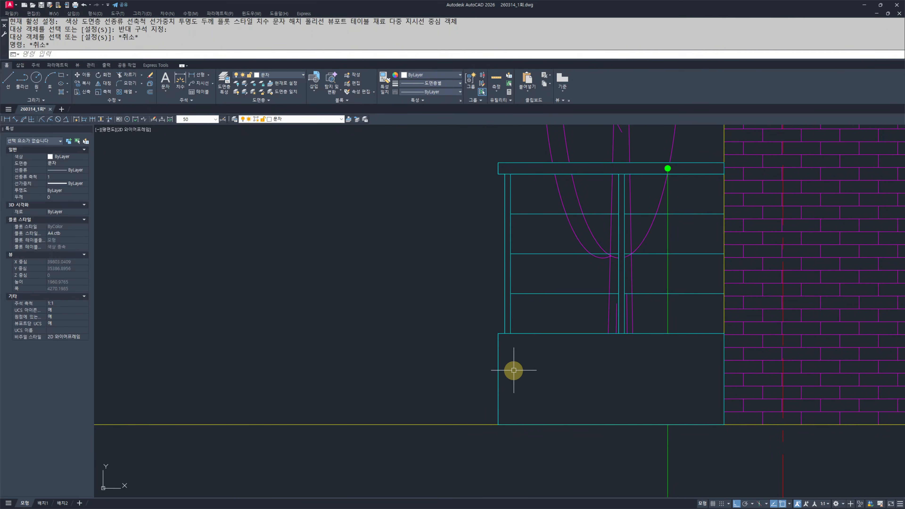
{"action": "key", "text": "Escape"}
{"action": "key", "text": "Escape"}
- Bring the green railing leader line to the front of the draw order, above the wipeout
{"action": "scroll", "coordinate": [556, 380], "scroll_direction": "down", "scroll_amount": 2}
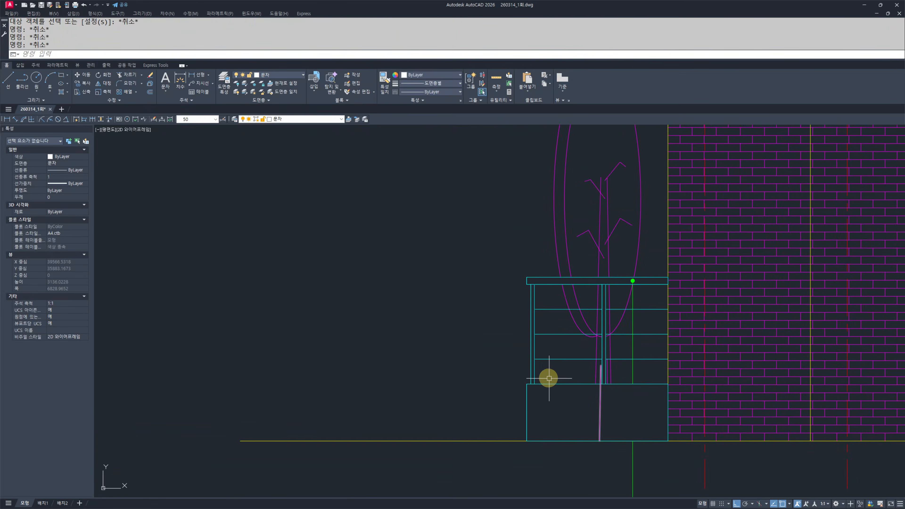
{"action": "left_click", "coordinate": [641, 478]}
{"action": "left_click", "coordinate": [588, 475]}
{"action": "type", "text": "DR"}
{"action": "key", "text": "space"}
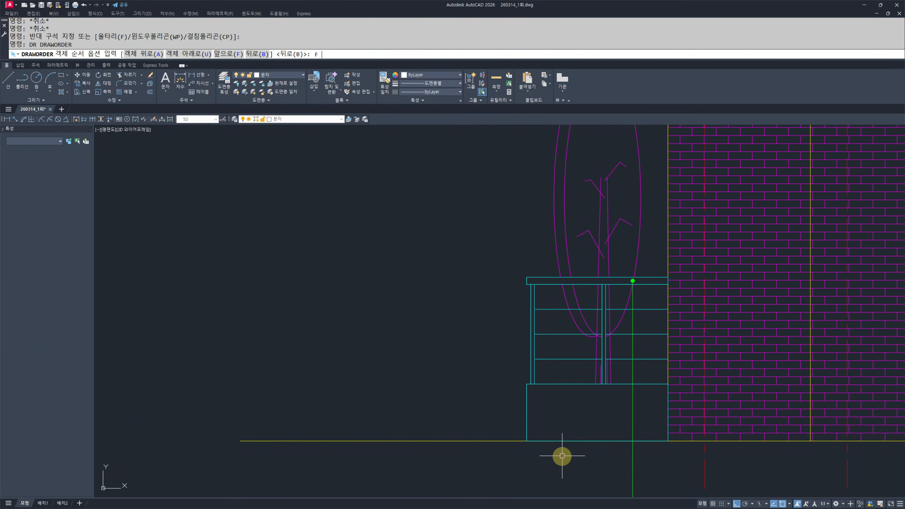
{"action": "type", "text": "F"}
{"action": "key", "text": "space"}
{"action": "key", "text": "Escape"}
{"action": "key", "text": "Escape"}
{"action": "scroll", "coordinate": [463, 342], "scroll_direction": "down", "scroll_amount": 4}
{"action": "scroll", "coordinate": [534, 367], "scroll_direction": "up", "scroll_amount": 4}
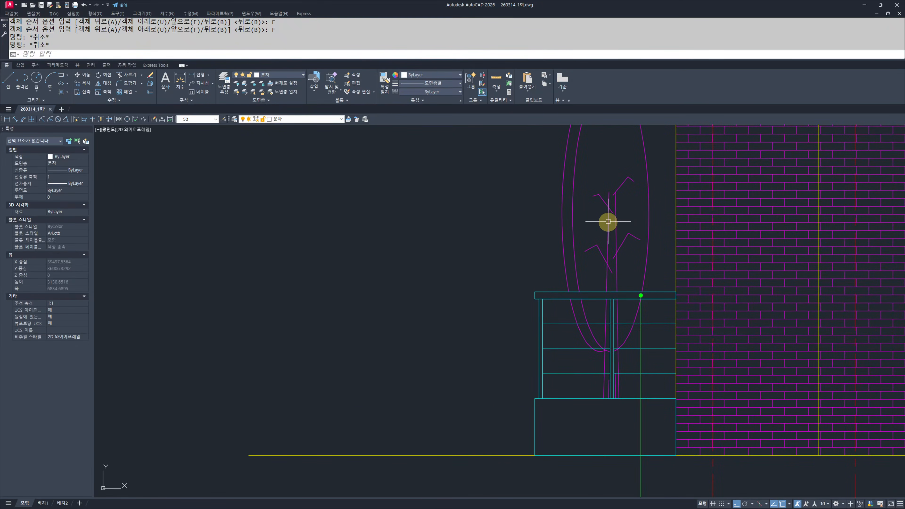
{"action": "left_click", "coordinate": [607, 222]}
{"action": "left_click", "coordinate": [537, 242]}
{"action": "left_click", "coordinate": [495, 149]}
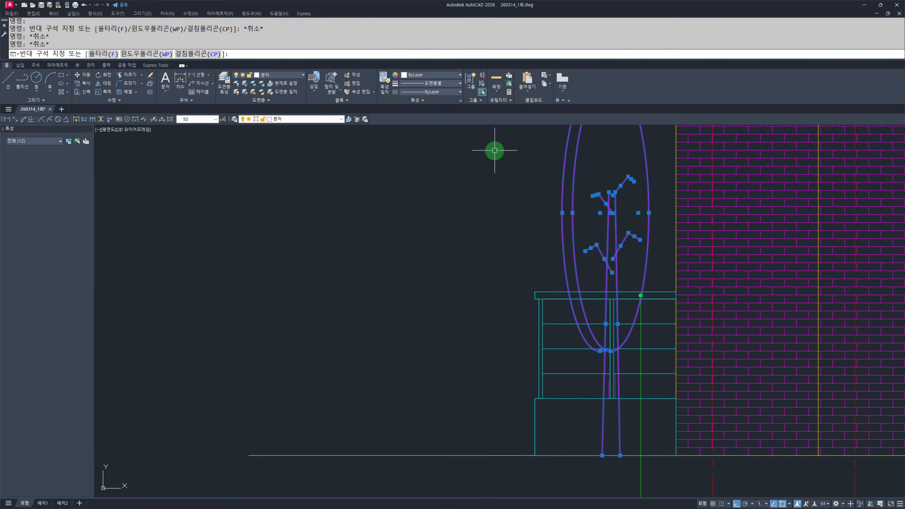
{"action": "type", "text": "M"}
{"action": "middle_click_drag", "start_coordinate": [452, 203], "coordinate": [464, 212]}
{"action": "key", "text": "space"}
{"action": "left_click", "coordinate": [401, 293]}
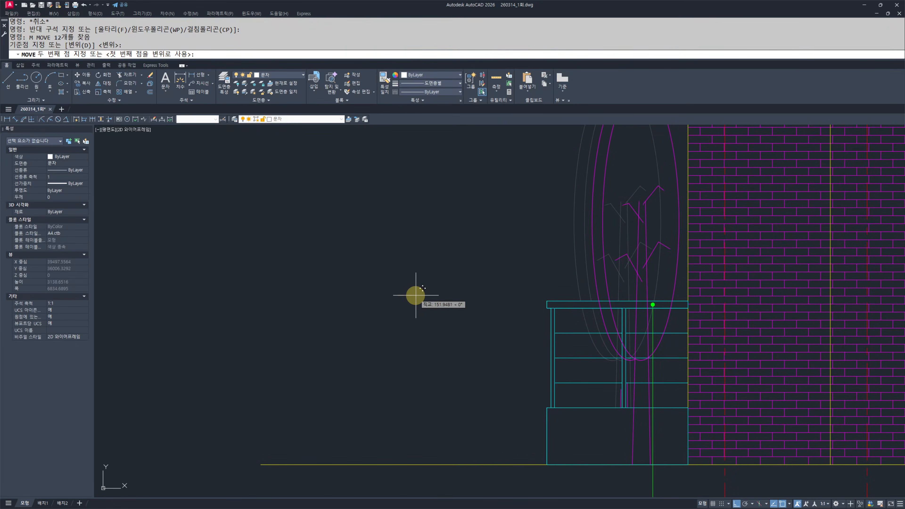
{"action": "key", "text": "Escape"}
{"action": "key", "text": "Escape"}
- Group all lines of the tree behind the railing, including its canopy ellipses, branches and short trunk lines, into one unnamed group
{"action": "scroll", "coordinate": [569, 392], "scroll_direction": "up", "scroll_amount": 2}
{"action": "left_click", "coordinate": [593, 436]}
{"action": "left_click", "coordinate": [683, 356]}
{"action": "middle_click_drag", "start_coordinate": [651, 347], "coordinate": [631, 412]}
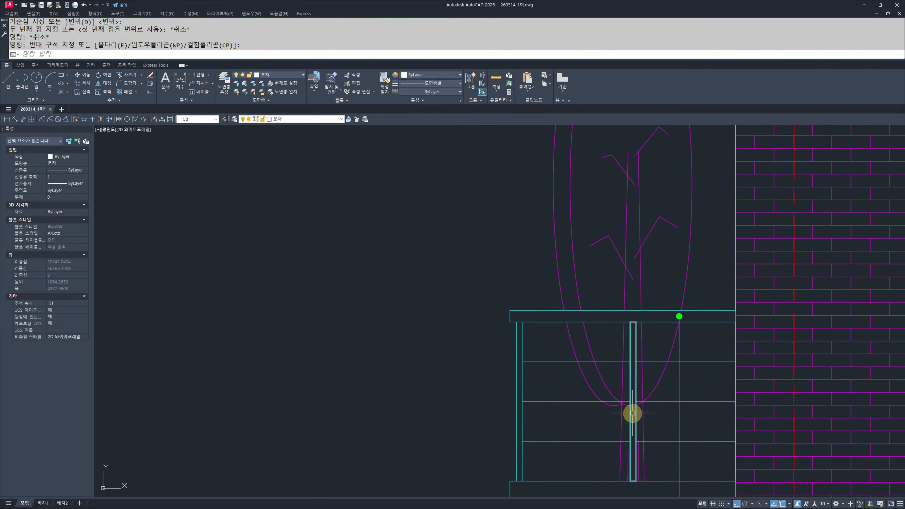
{"action": "key", "text": "Escape"}
{"action": "scroll", "coordinate": [632, 462], "scroll_direction": "up", "scroll_amount": 4}
{"action": "left_click", "coordinate": [648, 440]}
{"action": "left_click", "coordinate": [624, 444]}
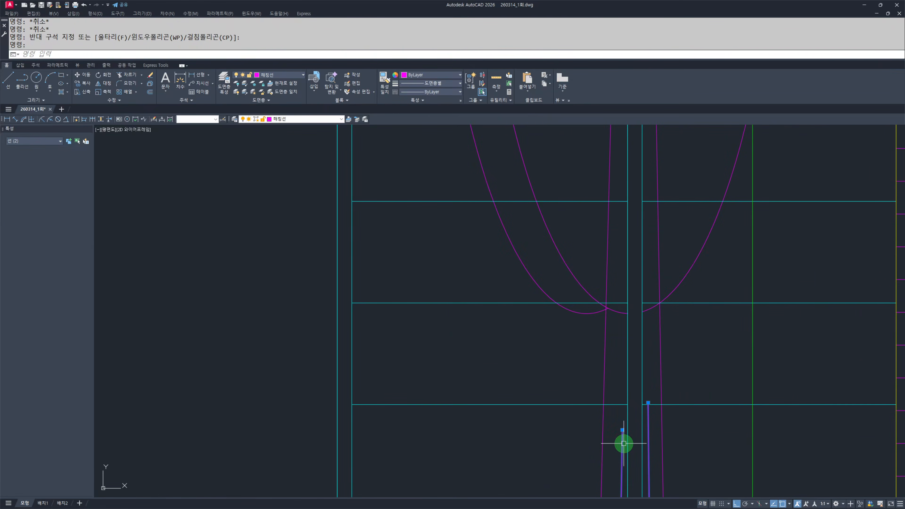
{"action": "left_click", "coordinate": [615, 430]}
{"action": "left_click", "coordinate": [577, 449]}
{"action": "left_click", "coordinate": [674, 442]}
{"action": "left_click", "coordinate": [660, 452]}
{"action": "scroll", "coordinate": [652, 442], "scroll_direction": "down", "scroll_amount": 6}
{"action": "middle_click_drag", "start_coordinate": [605, 376], "coordinate": [601, 427]}
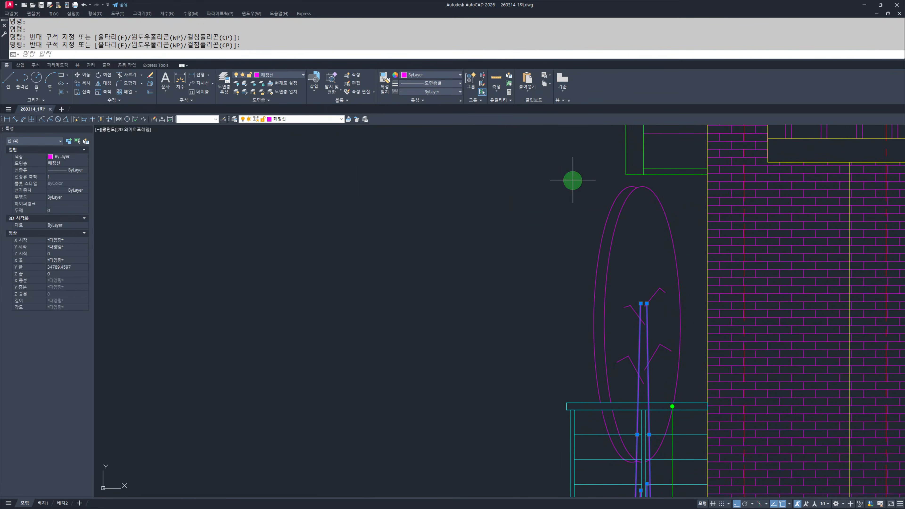
{"action": "left_click", "coordinate": [572, 180]}
{"action": "left_click", "coordinate": [684, 467]}
{"action": "mouse_move", "coordinate": [472, 384]}
{"action": "middle_mouse_down"}
{"action": "mouse_move", "coordinate": [492, 347]}
{"action": "mouse_move", "coordinate": [489, 333]}
{"action": "middle_mouse_up"}
{"action": "key", "text": "space"}
{"action": "key", "text": "Escape"}
{"action": "key", "text": "Escape"}
- Move the grouped tree horizontally a little closer to the brick wall
{"action": "left_click", "coordinate": [670, 253]}
{"action": "left_click", "coordinate": [581, 257]}
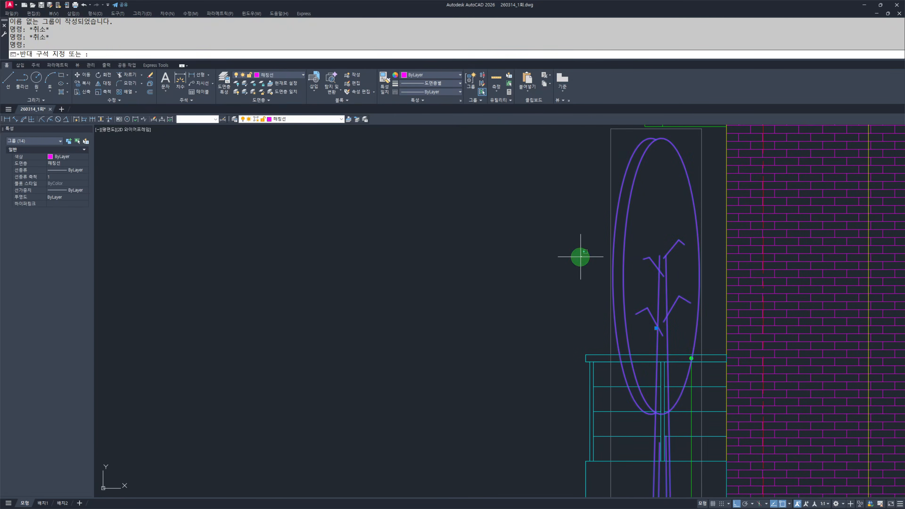
{"action": "left_click", "coordinate": [491, 279]}
{"action": "middle_click_drag", "start_coordinate": [432, 308], "coordinate": [468, 292]}
{"action": "type", "text": "M"}
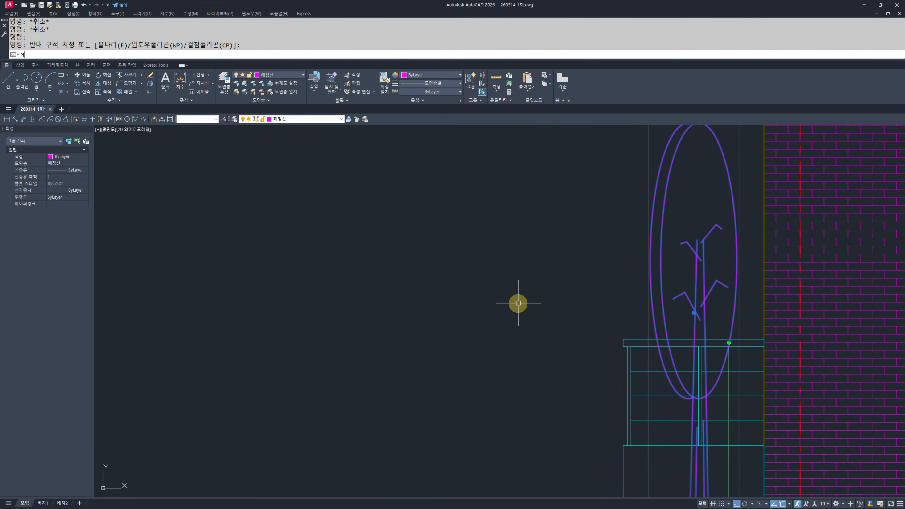
{"action": "type", "text": "M"}
{"action": "key", "text": "Return"}
{"action": "key", "text": "Escape"}
{"action": "key", "text": "Escape"}
- Copy the grouped tree horizontally away from the brick wall to make a second tree
{"action": "left_click", "coordinate": [692, 210]}
{"action": "left_click", "coordinate": [560, 240]}
{"action": "type", "text": "CC"}
{"action": "key", "text": "space"}
{"action": "left_click", "coordinate": [581, 262]}
{"action": "left_click", "coordinate": [529, 268]}
{"action": "key", "text": "Escape"}
{"action": "key", "text": "Escape"}
{"action": "left_click", "coordinate": [622, 248]}
{"action": "left_click", "coordinate": [557, 303]}
{"action": "middle_click_drag", "start_coordinate": [539, 344], "coordinate": [546, 246]}
{"action": "type", "text": "CC"}
{"action": "key", "text": "space"}
{"action": "key", "text": "Escape"}
{"action": "key", "text": "Escape"}
- Scale the copied tree by a factor of 0.8 about a point at its trunk base
{"action": "type", "text": "SC"}
{"action": "key", "text": "space"}
{"action": "left_click", "coordinate": [630, 170]}
{"action": "left_click", "coordinate": [565, 200]}
{"action": "key", "text": "space"}
{"action": "left_click", "coordinate": [650, 406]}
{"action": "type", "text": "0.8"}
{"action": "key", "text": "space"}
{"action": "key", "text": "Escape"}
{"action": "key", "text": "Escape"}
- Move the smaller tree horizontally toward the brick wall so it overlaps the larger tree behind the railing
{"action": "scroll", "coordinate": [652, 406], "scroll_direction": "down", "scroll_amount": 5}
{"action": "type", "text": "M"}
{"action": "key", "text": "space"}
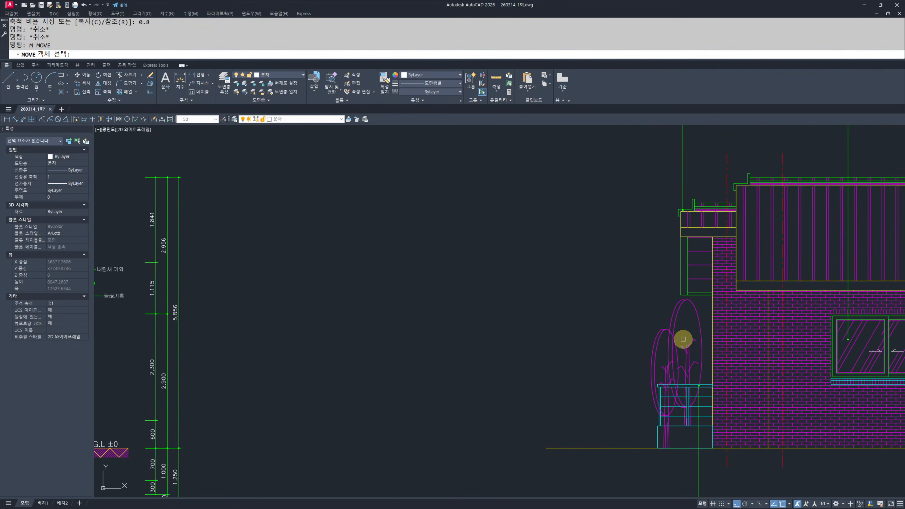
{"action": "left_click", "coordinate": [598, 343]}
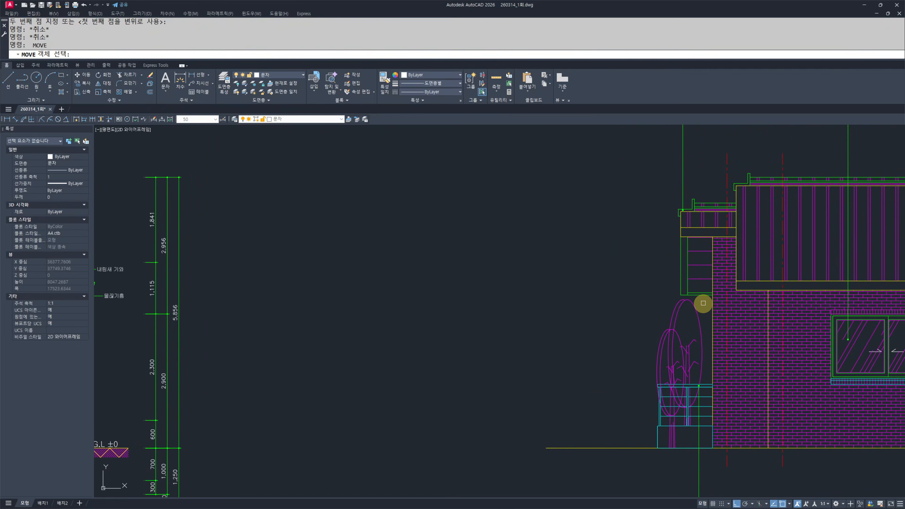
{"action": "key", "text": "space"}
{"action": "left_click", "coordinate": [581, 333]}
{"action": "left_click", "coordinate": [587, 333]}
{"action": "key", "text": "Escape"}
{"action": "key", "text": "Escape"}
- Send the smaller tree to the back of the draw order, behind the base wall's wipeout
{"action": "scroll", "coordinate": [712, 443], "scroll_direction": "up", "scroll_amount": 5}
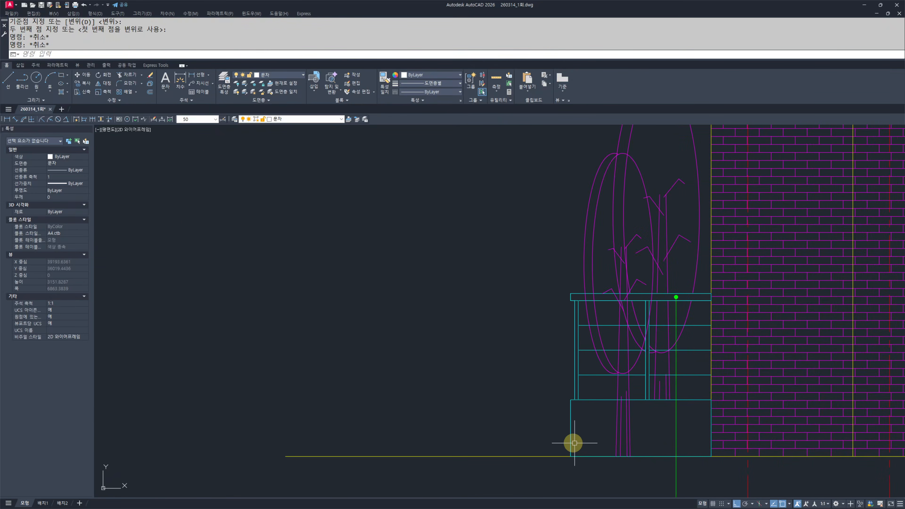
{"action": "left_click", "coordinate": [593, 288]}
{"action": "left_click", "coordinate": [555, 267]}
{"action": "type", "text": "DR"}
{"action": "key", "text": "space"}
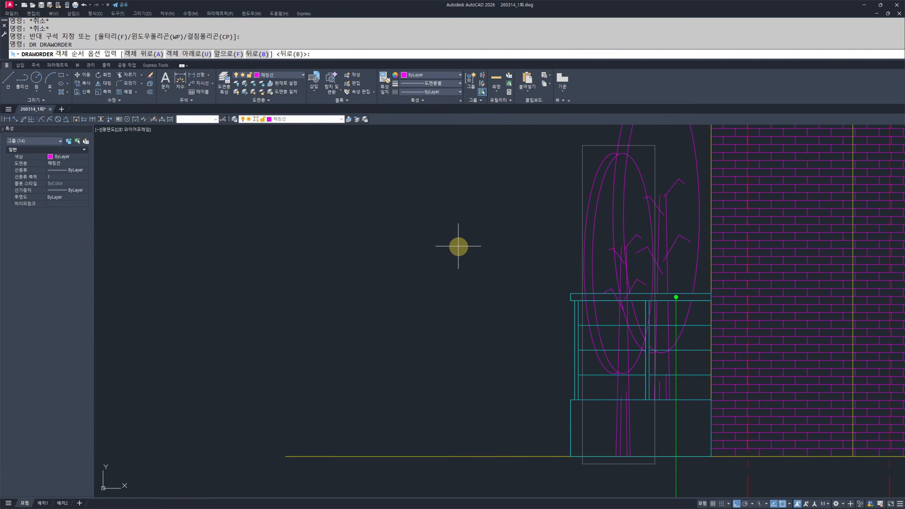
{"action": "type", "text": "B"}
{"action": "key", "text": "Return"}
{"action": "key", "text": "Escape"}
{"action": "key", "text": "Escape"}
{"action": "scroll", "coordinate": [488, 309], "scroll_direction": "down", "scroll_amount": 3}
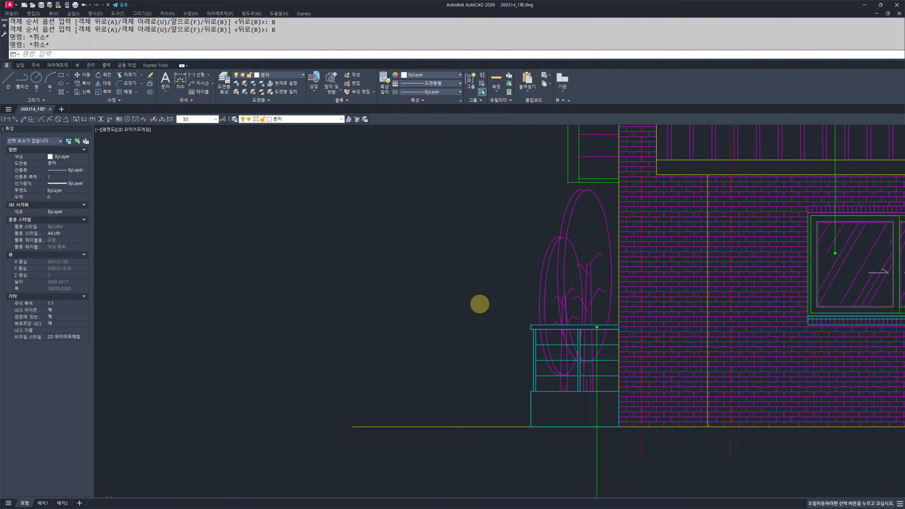
{"action": "scroll", "coordinate": [466, 302], "scroll_direction": "up", "scroll_amount": 2}
{"action": "scroll", "coordinate": [513, 307], "scroll_direction": "down", "scroll_amount": 2}
{"action": "scroll", "coordinate": [511, 317], "scroll_direction": "up", "scroll_amount": 1}
{"action": "left_click", "coordinate": [596, 259]}
{"action": "left_click", "coordinate": [466, 299]}
{"action": "type", "text": "M"}
{"action": "key", "text": "Return"}
{"action": "left_click", "coordinate": [422, 313]}
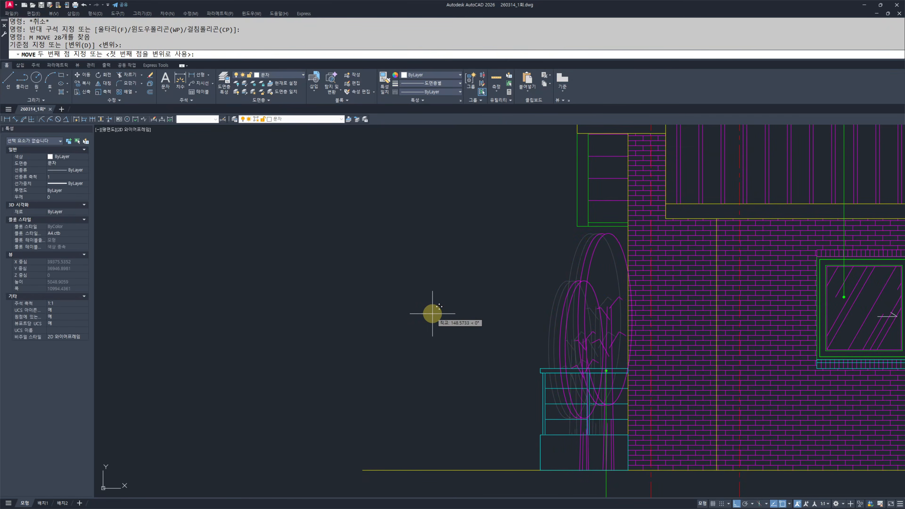
{"action": "key", "text": "Escape"}
{"action": "key", "text": "Escape"}
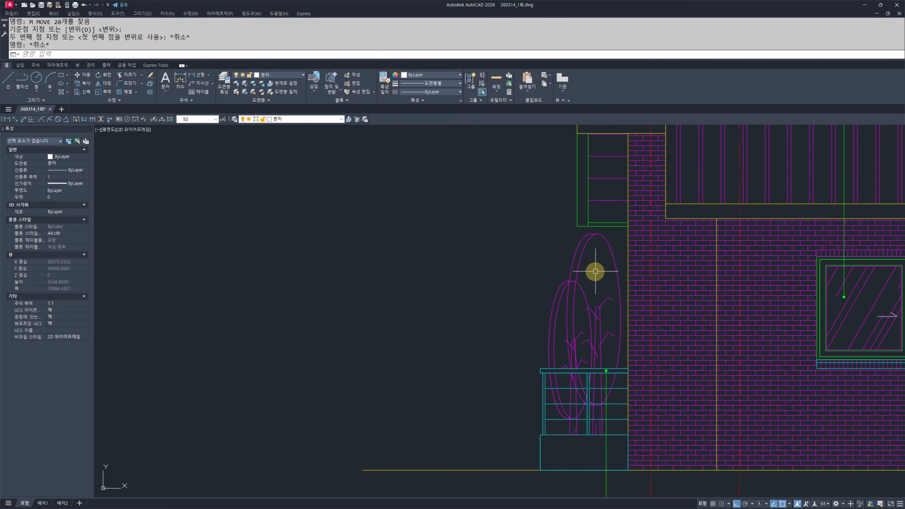
- Stretch the ground line's end on the tree side inward so it stops just outside the base wall
{"action": "scroll", "coordinate": [540, 291], "scroll_direction": "down", "scroll_amount": 2}
{"action": "middle_click_drag", "start_coordinate": [528, 298], "coordinate": [441, 338]}
{"action": "scroll", "coordinate": [439, 340], "scroll_direction": "down", "scroll_amount": 2}
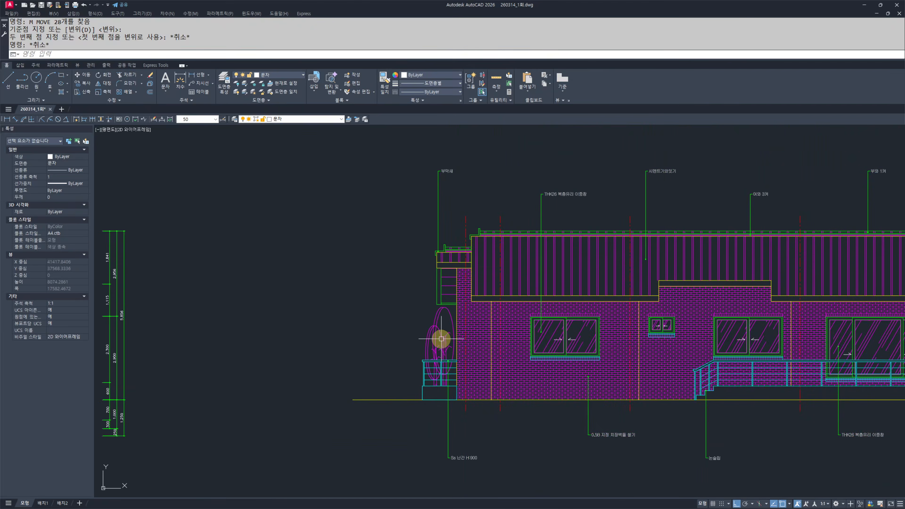
{"action": "scroll", "coordinate": [397, 380], "scroll_direction": "up", "scroll_amount": 4}
{"action": "key", "text": "Escape"}
{"action": "key", "text": "Escape"}
{"action": "type", "text": "s"}
{"action": "key", "text": "space"}
{"action": "left_click", "coordinate": [236, 469]}
{"action": "key", "text": "space"}
{"action": "left_click", "coordinate": [211, 459]}
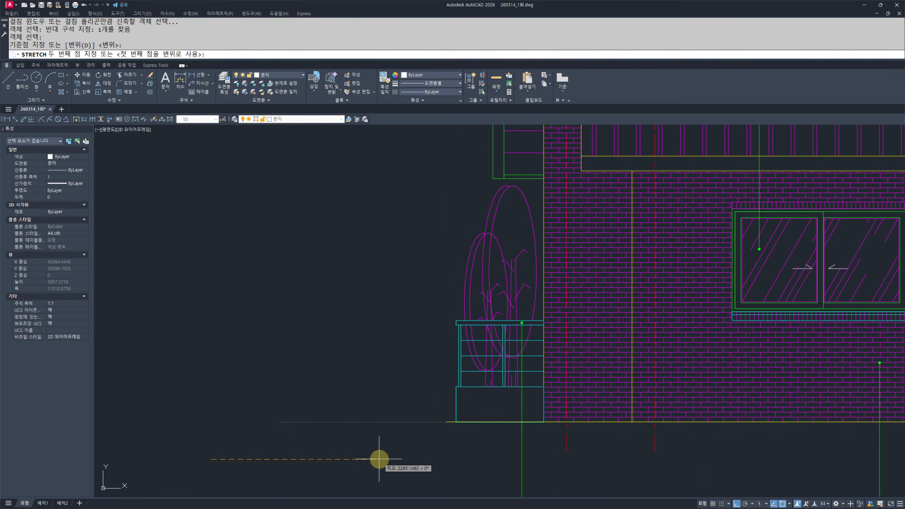
{"action": "key", "text": "Escape"}
{"action": "key", "text": "Escape"}
- Copy the complete annotated south elevation into the 남측입면도 sheet frame, with ortho mode off for free placement
{"action": "scroll", "coordinate": [325, 394], "scroll_direction": "down", "scroll_amount": 3}
{"action": "left_click", "coordinate": [702, 436]}
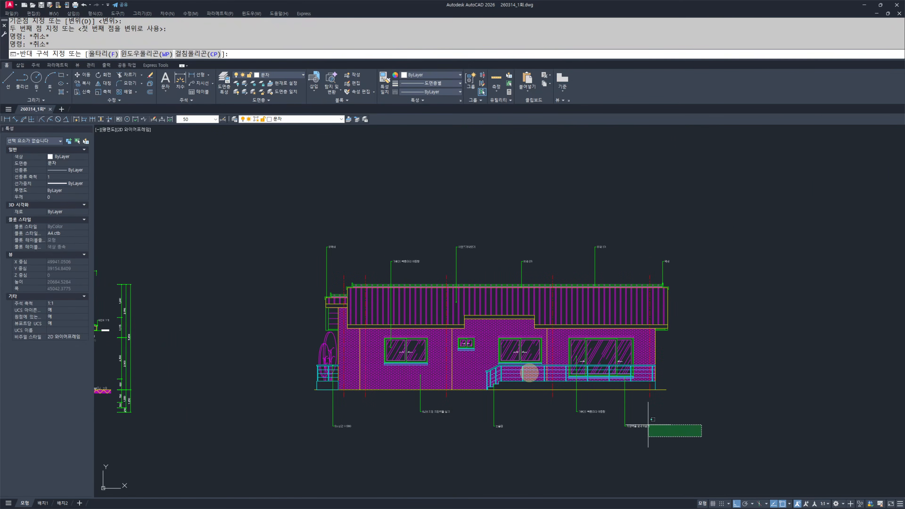
{"action": "left_click", "coordinate": [293, 171]}
{"action": "middle_click_drag", "start_coordinate": [597, 328], "coordinate": [631, 289]}
{"action": "type", "text": "CCC"}
{"action": "key", "text": "Return"}
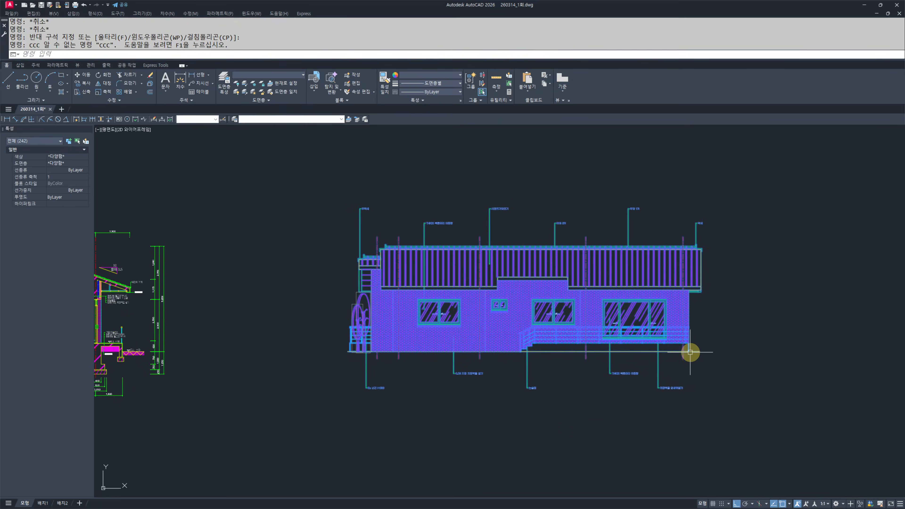
{"action": "scroll", "coordinate": [691, 349], "scroll_direction": "up", "scroll_amount": 2}
{"action": "type", "text": "CC"}
{"action": "key", "text": "Return"}
{"action": "left_click", "coordinate": [685, 357]}
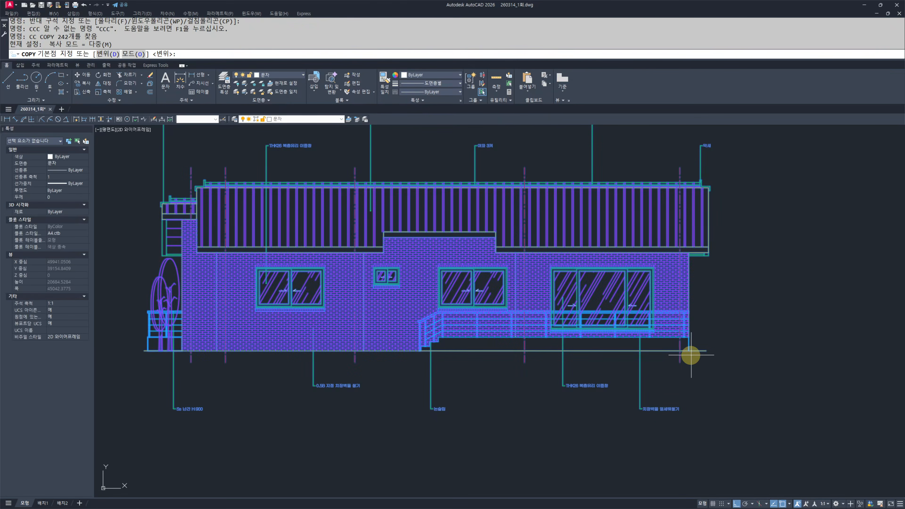
{"action": "scroll", "coordinate": [677, 353], "scroll_direction": "down", "scroll_amount": 4}
{"action": "scroll", "coordinate": [587, 346], "scroll_direction": "up", "scroll_amount": 5}
{"action": "scroll", "coordinate": [626, 344], "scroll_direction": "down", "scroll_amount": 3}
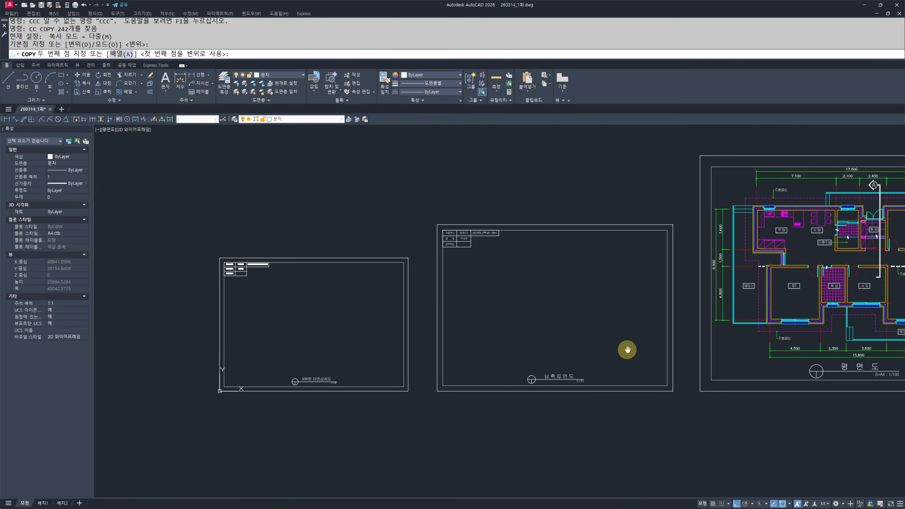
{"action": "scroll", "coordinate": [616, 324], "scroll_direction": "up", "scroll_amount": 2}
{"action": "key", "text": "F8"}
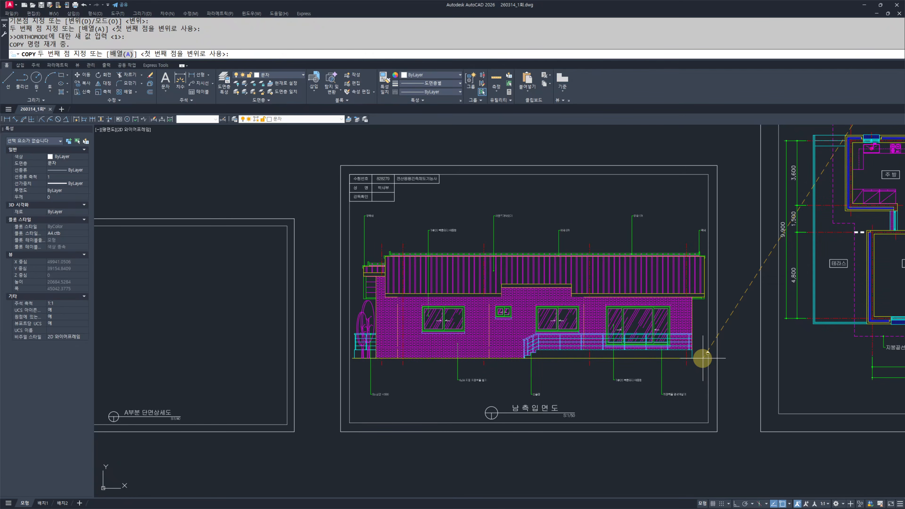
{"action": "key", "text": "Escape"}
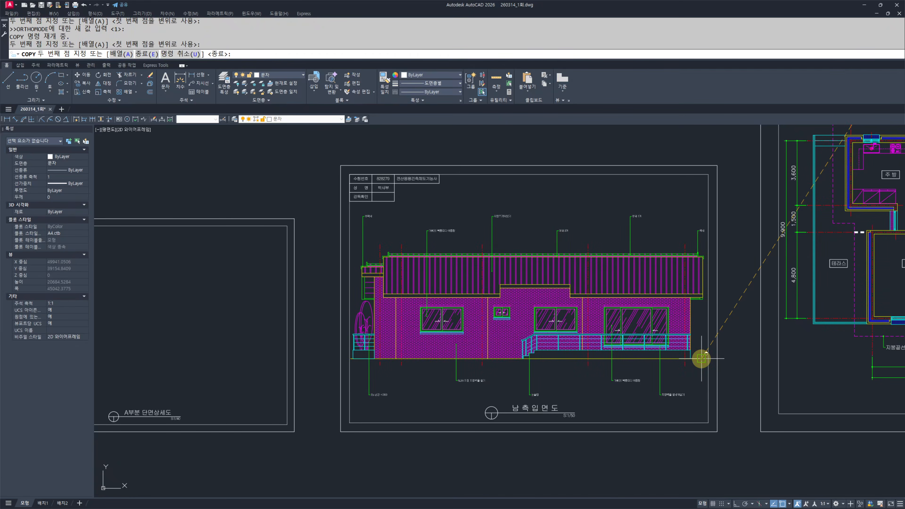
- Stretch the copied ground line about 101 mm outward at the end opposite the trees
{"action": "scroll", "coordinate": [699, 346], "scroll_direction": "up", "scroll_amount": 6}
{"action": "type", "text": "s"}
{"action": "left_click", "coordinate": [709, 378]}
{"action": "left_click", "coordinate": [687, 413]}
{"action": "key", "text": "space"}
{"action": "left_click", "coordinate": [664, 438]}
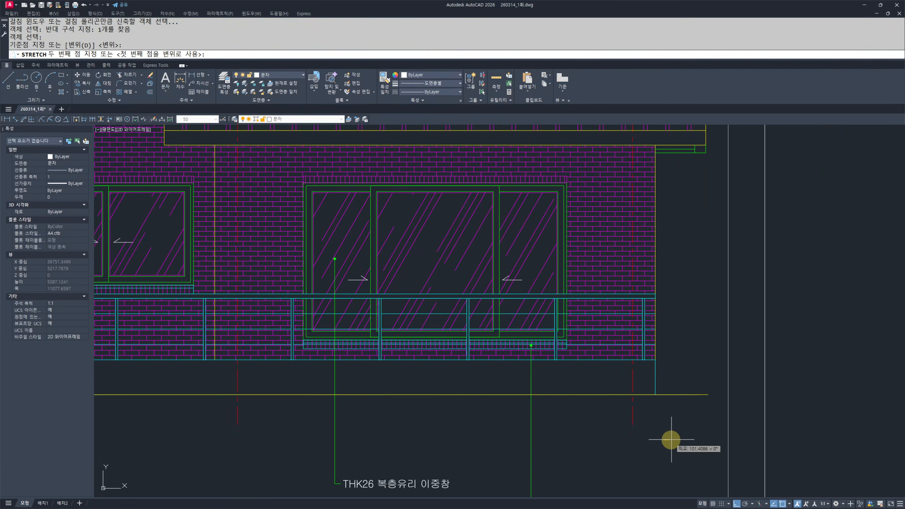
{"action": "left_click", "coordinate": [671, 439]}
- Measure the base wall's width along the ground line, from its outer edge to the brick wall
{"action": "scroll", "coordinate": [672, 435], "scroll_direction": "down", "scroll_amount": 6}
{"action": "middle_click_drag", "start_coordinate": [591, 380], "coordinate": [538, 343]}
{"action": "scroll", "coordinate": [399, 330], "scroll_direction": "up", "scroll_amount": 2}
{"action": "scroll", "coordinate": [439, 337], "scroll_direction": "up", "scroll_amount": 4}
{"action": "scroll", "coordinate": [468, 390], "scroll_direction": "up", "scroll_amount": 4}
{"action": "type", "text": "q"}
{"action": "left_click", "coordinate": [449, 478]}
{"action": "middle_click_drag", "start_coordinate": [618, 485], "coordinate": [579, 359]}
{"action": "left_click", "coordinate": [627, 355]}
{"action": "key", "text": "Escape"}
{"action": "key", "text": "Escape"}
- Measure the distance from the red centreline in the brick wall to the base wall's outer edge
{"action": "type", "text": "q"}
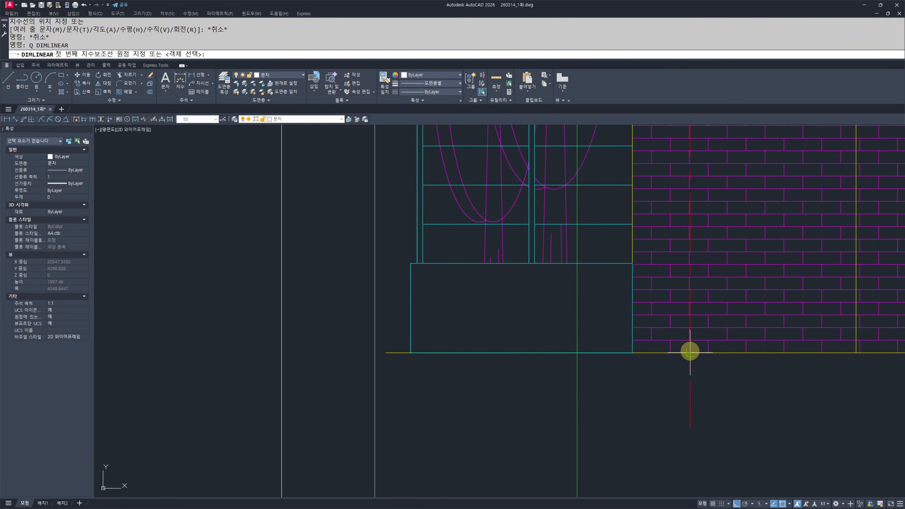
{"action": "left_click", "coordinate": [689, 353]}
{"action": "left_click", "coordinate": [410, 352]}
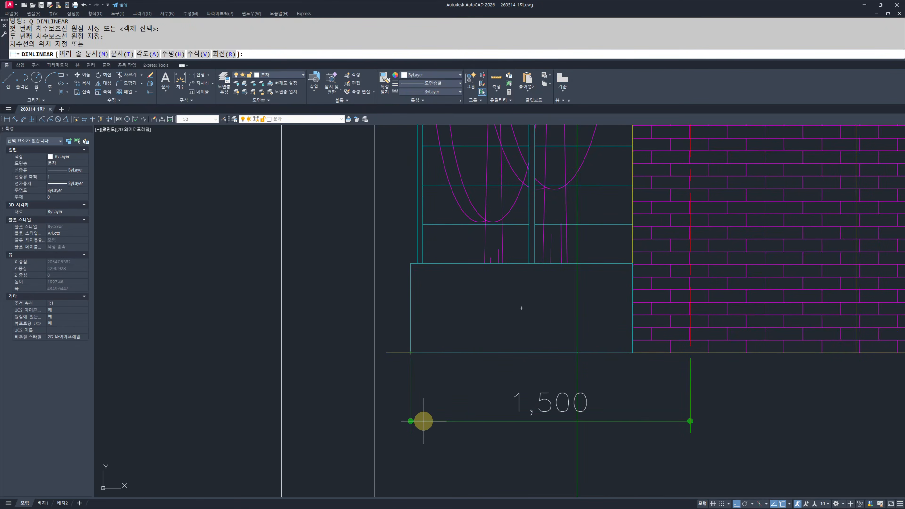
{"action": "key", "text": "Escape"}
{"action": "key", "text": "Escape"}
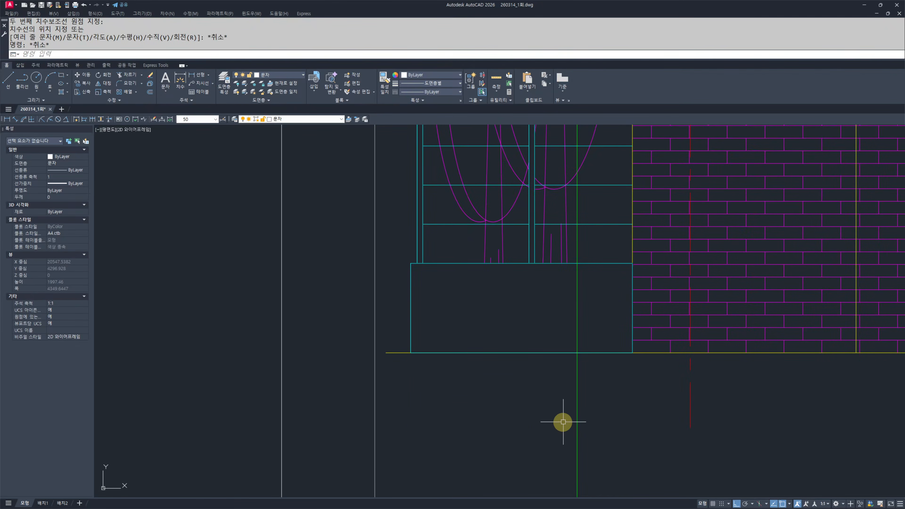
- Recheck the base wall's width with a temporary linear dimension between its outer corner and the edge of the brickwork
{"action": "left_click_drag", "start_coordinate": [636, 293], "coordinate": [637, 408]}
{"action": "left_click_drag", "start_coordinate": [633, 352], "coordinate": [357, 353]}
{"action": "left_click_drag", "start_coordinate": [359, 307], "coordinate": [361, 412]}
{"action": "key", "text": "Escape"}
{"action": "key", "text": "Escape"}
{"action": "type", "text": "q"}
{"action": "key", "text": "Return"}
{"action": "left_click", "coordinate": [411, 352]}
{"action": "left_click", "coordinate": [630, 352]}
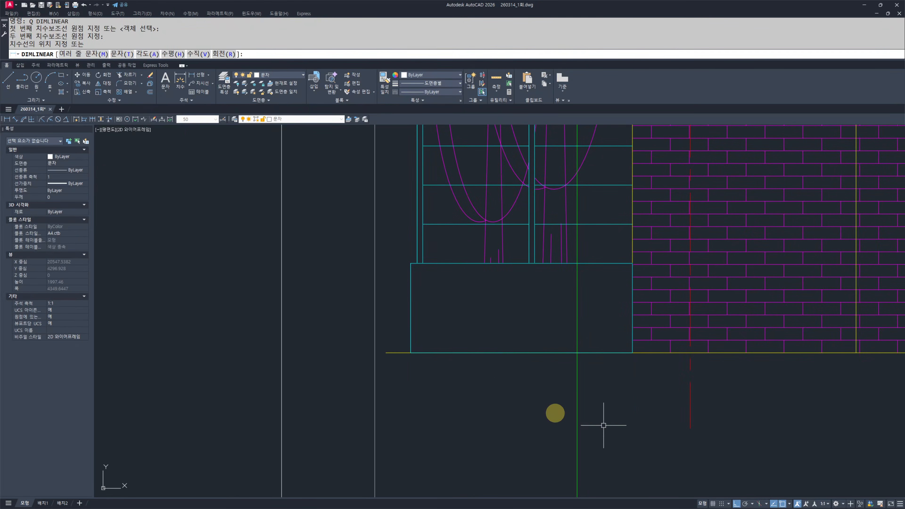
{"action": "key", "text": "Escape"}
{"action": "key", "text": "Escape"}
{"action": "scroll", "coordinate": [420, 347], "scroll_direction": "down", "scroll_amount": 10}
{"action": "scroll", "coordinate": [452, 359], "scroll_direction": "up", "scroll_amount": 5}
{"action": "scroll", "coordinate": [452, 360], "scroll_direction": "down", "scroll_amount": 3}
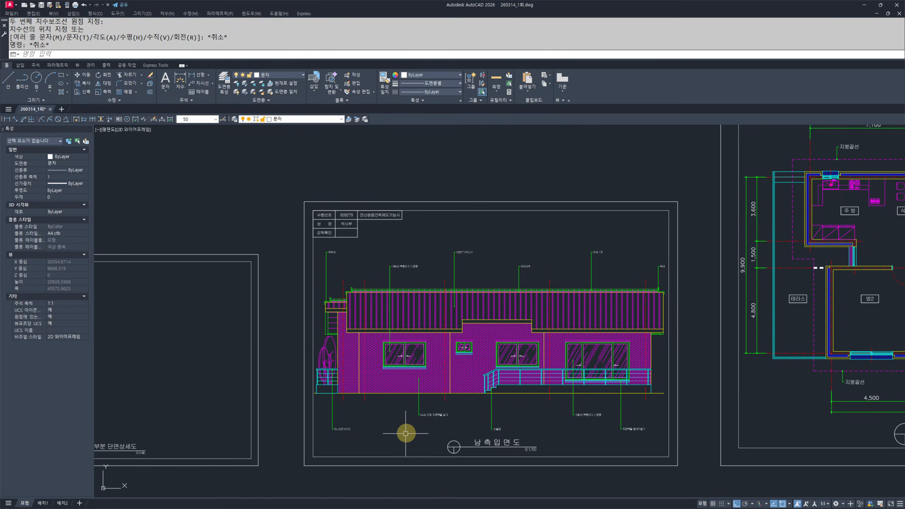
{"action": "scroll", "coordinate": [404, 430], "scroll_direction": "down", "scroll_amount": 5}
{"action": "scroll", "coordinate": [441, 366], "scroll_direction": "up", "scroll_amount": 3}
{"action": "left_click", "coordinate": [545, 434]}
{"action": "left_click", "coordinate": [284, 230]}
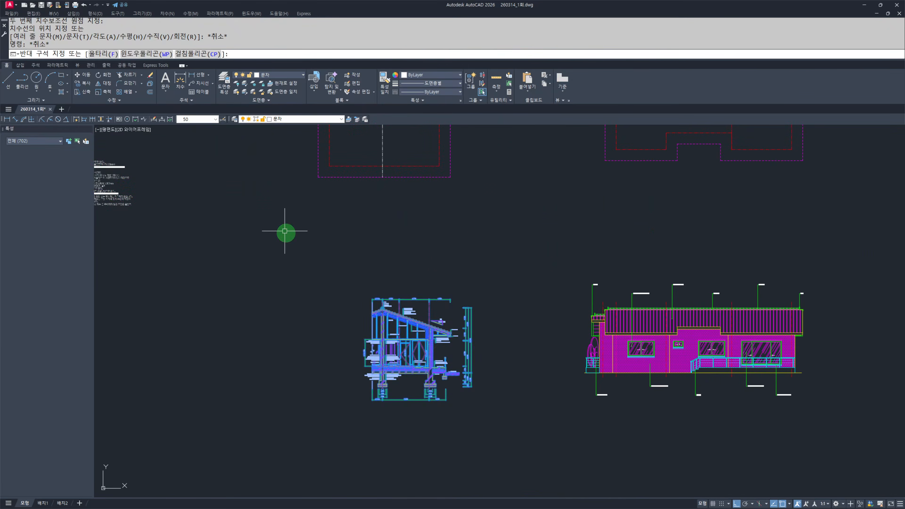
{"action": "middle_click_drag", "start_coordinate": [583, 413], "coordinate": [793, 439]}
{"action": "scroll", "coordinate": [765, 429], "scroll_direction": "down", "scroll_amount": 2}
{"action": "key", "text": "Escape"}
{"action": "key", "text": "Escape"}
- Copy the complete annotated section drawing, including its dimensions, into the empty A부분 단면상세도 sheet frame, with orthogonal mode switched off for free placement
{"action": "middle_click_drag", "start_coordinate": [564, 409], "coordinate": [409, 358]}
{"action": "scroll", "coordinate": [410, 357], "scroll_direction": "up", "scroll_amount": 1}
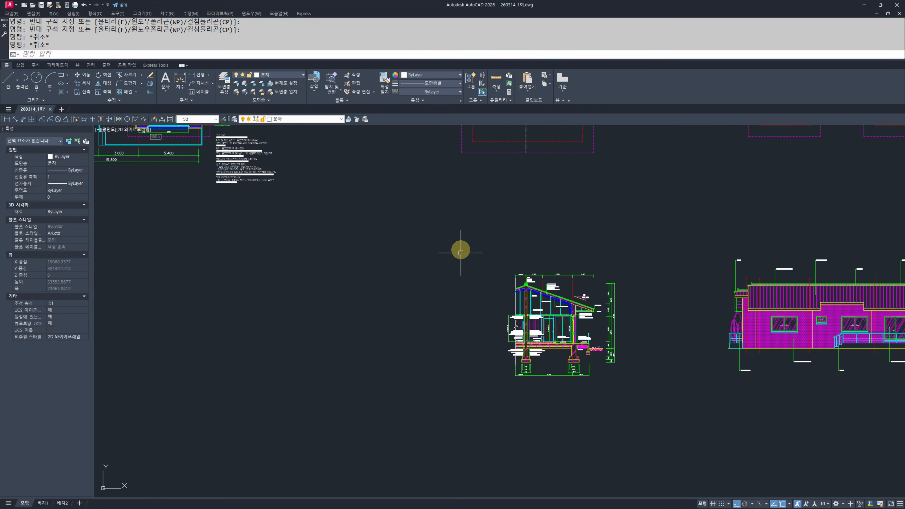
{"action": "left_click", "coordinate": [462, 253]}
{"action": "left_click", "coordinate": [651, 406]}
{"action": "scroll", "coordinate": [590, 345], "scroll_direction": "up", "scroll_amount": 2}
{"action": "type", "text": "cc"}
{"action": "key", "text": "space"}
{"action": "left_click", "coordinate": [579, 368]}
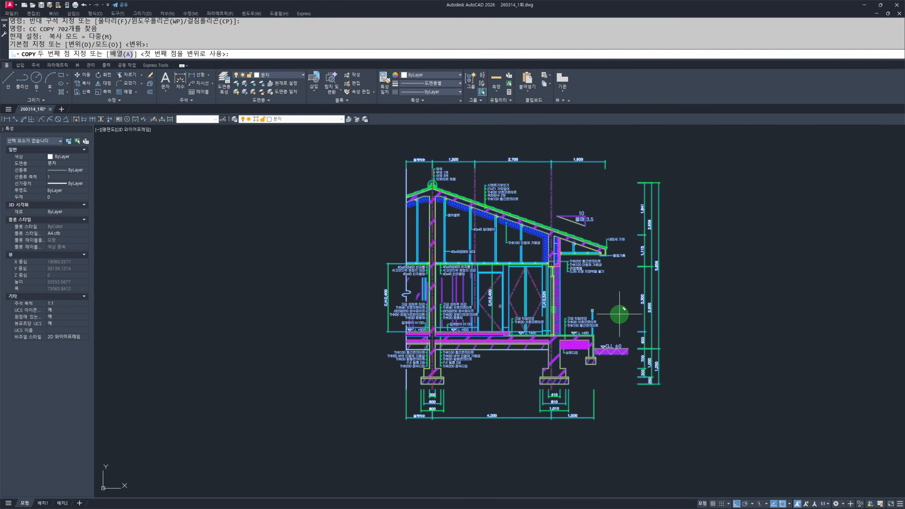
{"action": "scroll", "coordinate": [507, 343], "scroll_direction": "down", "scroll_amount": 4}
{"action": "scroll", "coordinate": [559, 404], "scroll_direction": "up", "scroll_amount": 4}
{"action": "middle_click_drag", "start_coordinate": [560, 404], "coordinate": [557, 344]}
{"action": "scroll", "coordinate": [584, 372], "scroll_direction": "up", "scroll_amount": 2}
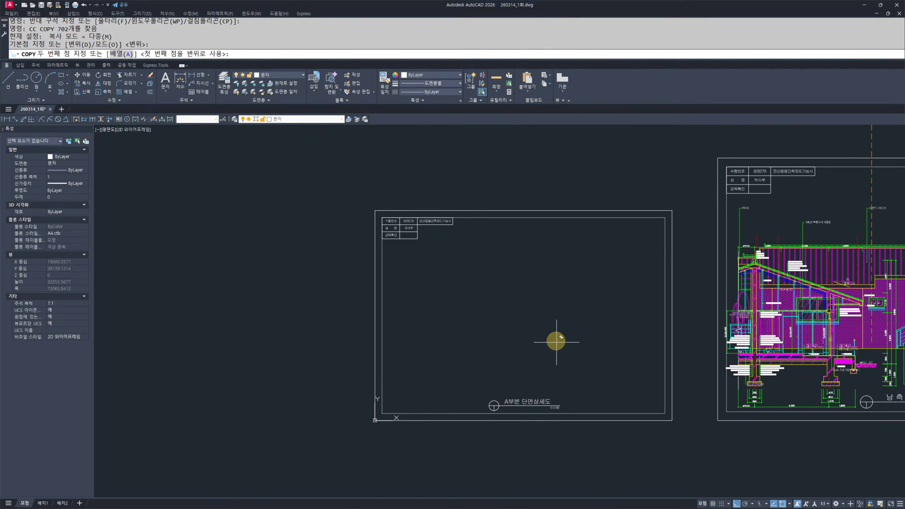
{"action": "key", "text": "F8"}
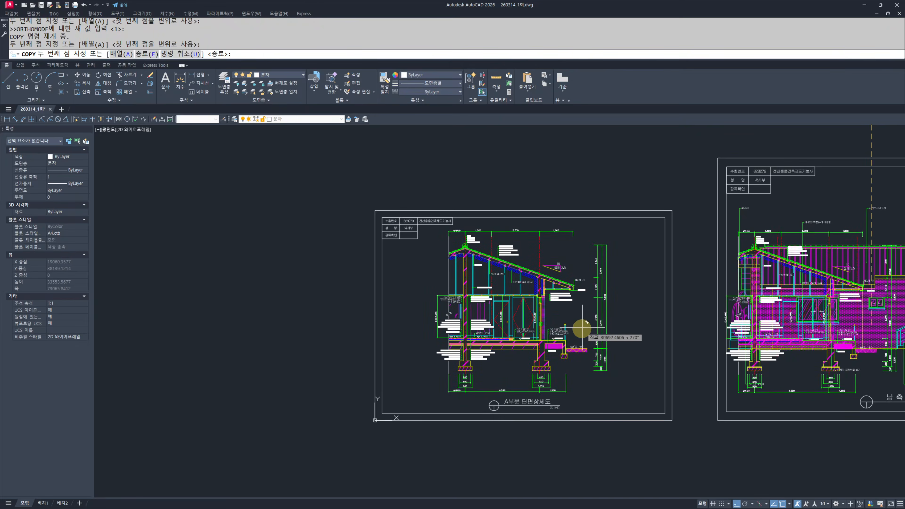
{"action": "key", "text": "Escape"}
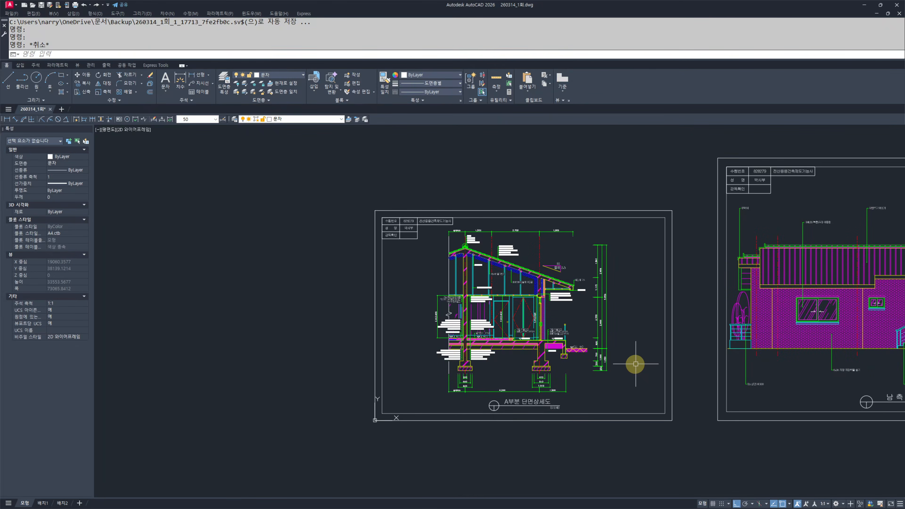
{"action": "scroll", "coordinate": [583, 284], "scroll_direction": "up", "scroll_amount": 9}
{"action": "scroll", "coordinate": [376, 346], "scroll_direction": "down", "scroll_amount": 9}
{"action": "mouse_move", "coordinate": [456, 359]}
{"action": "middle_mouse_down"}
{"action": "mouse_move", "coordinate": [410, 363]}
{"action": "mouse_move", "coordinate": [430, 366]}
{"action": "middle_mouse_up"}
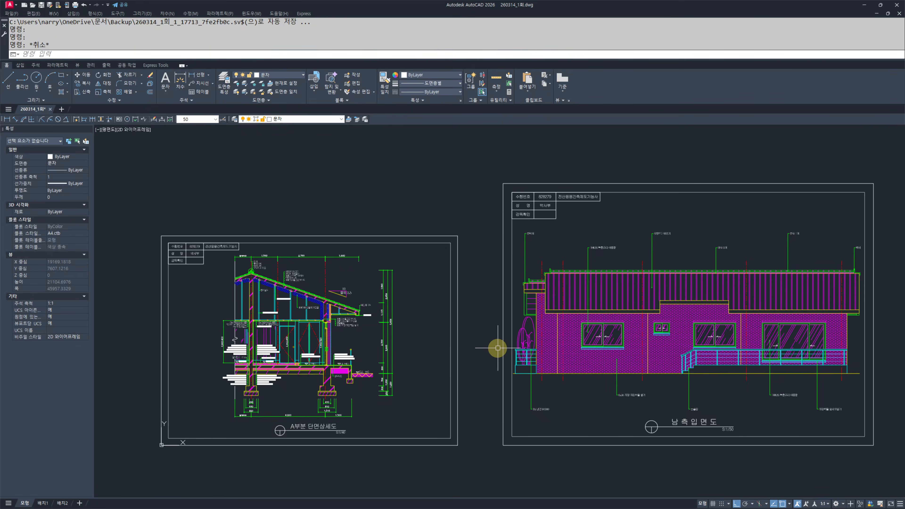
{"action": "middle_click_drag", "start_coordinate": [493, 347], "coordinate": [475, 353]}
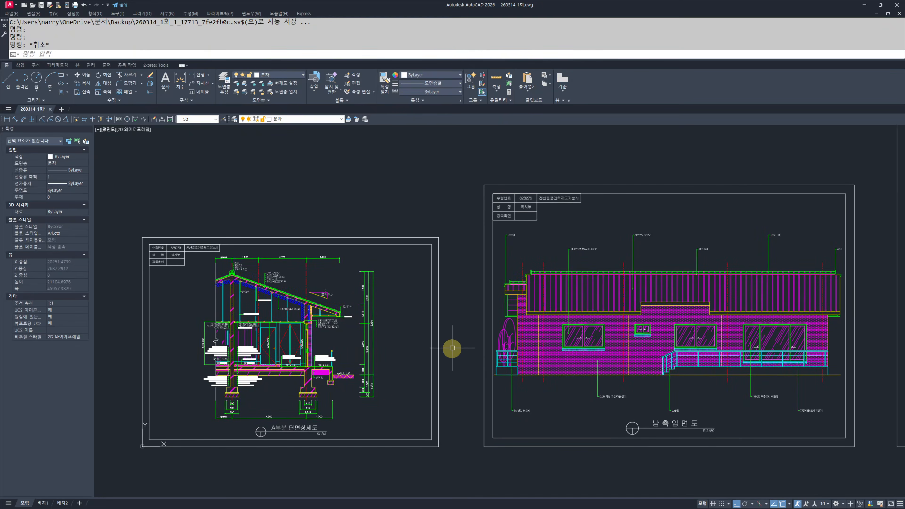